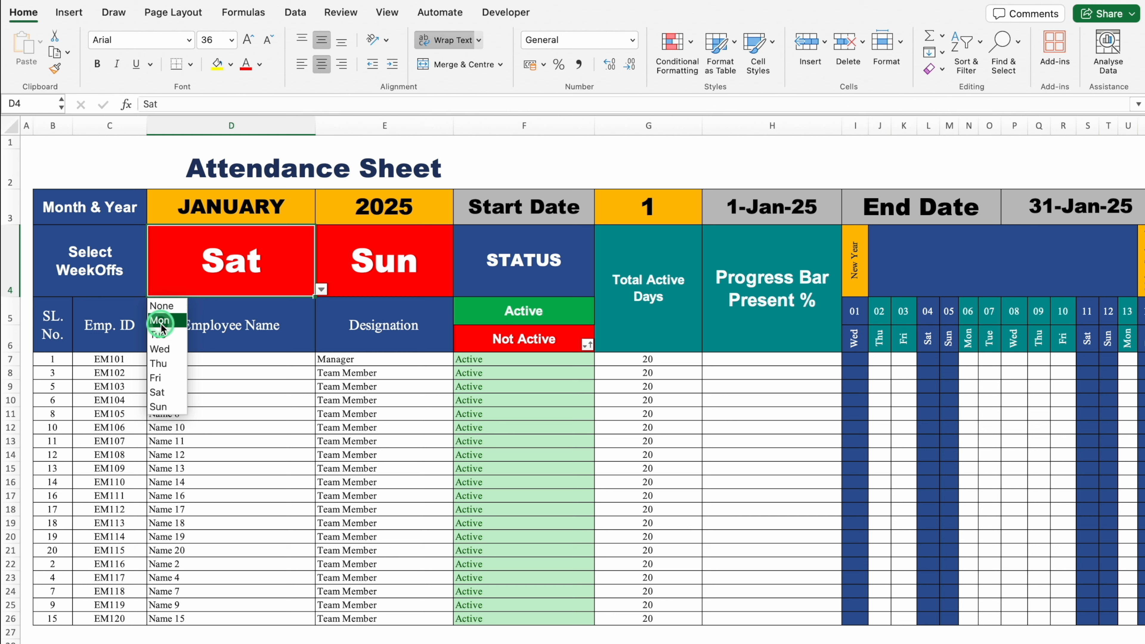
Set the two week-off days on the attendance sheet to Mon in D4 and None in E4
click(162, 321)
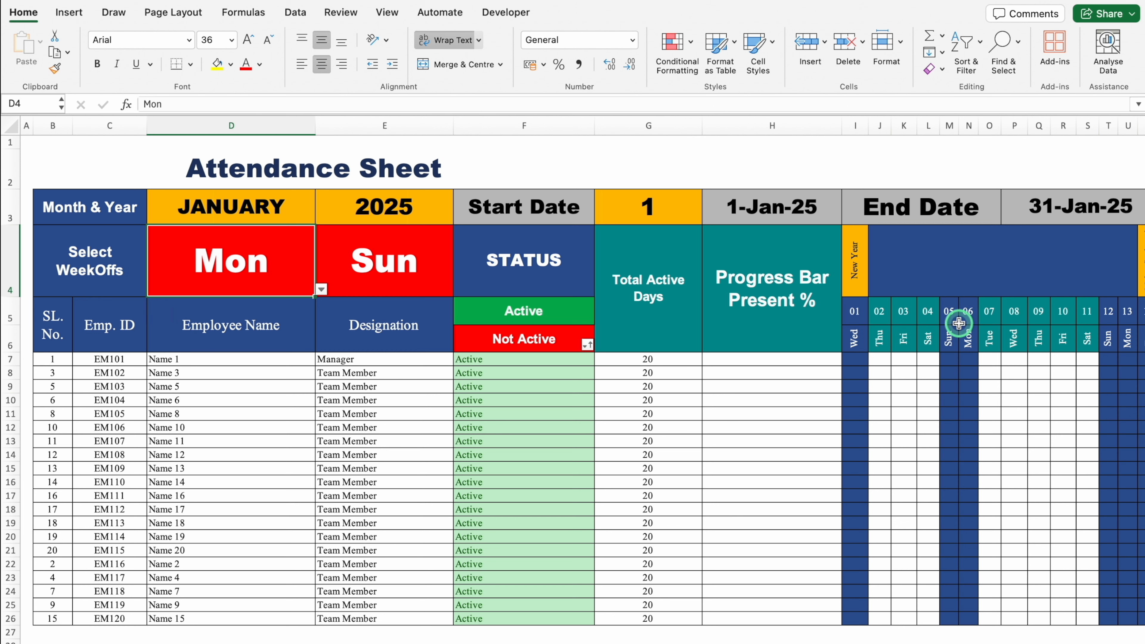
click(409, 271)
click(459, 290)
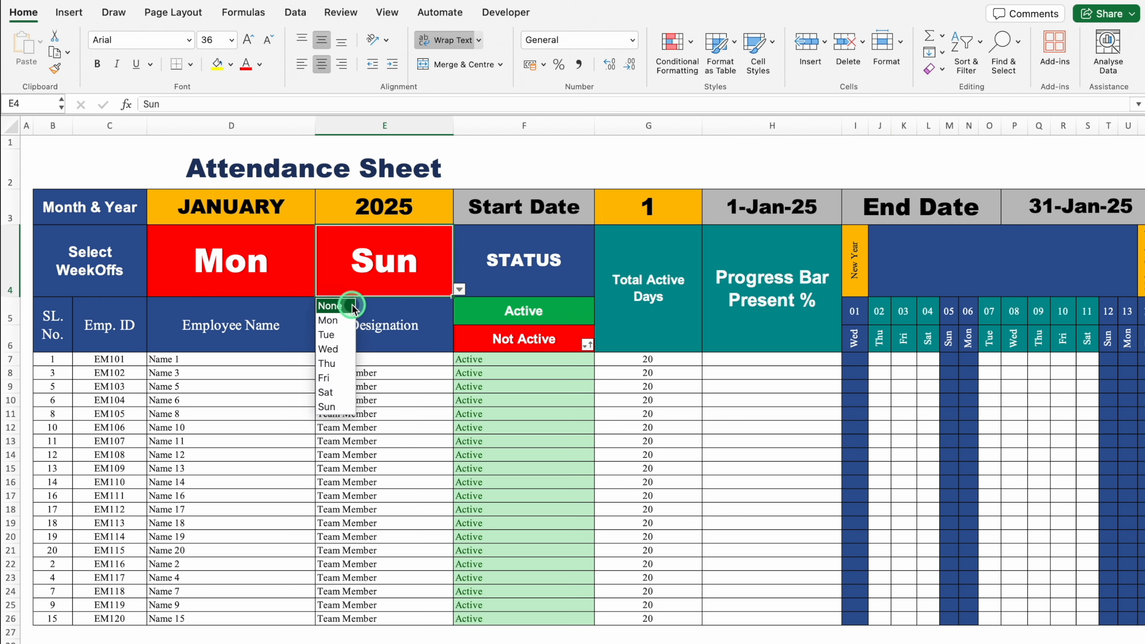
click(336, 306)
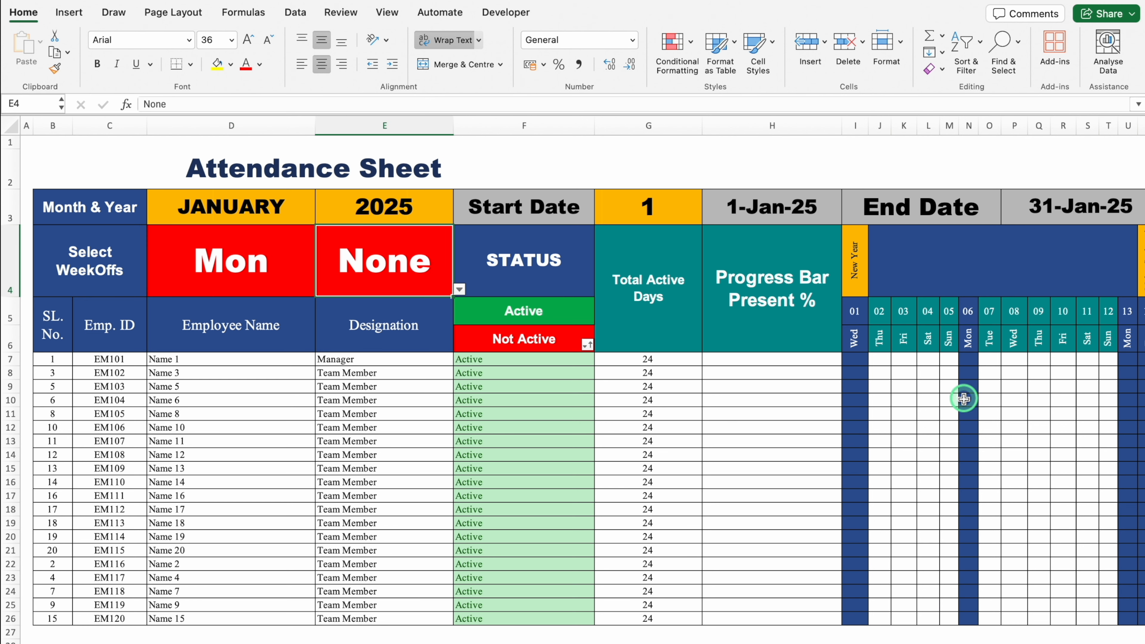
Set the attendance period's start day in G3 to 5
drag(530, 638, 656, 638)
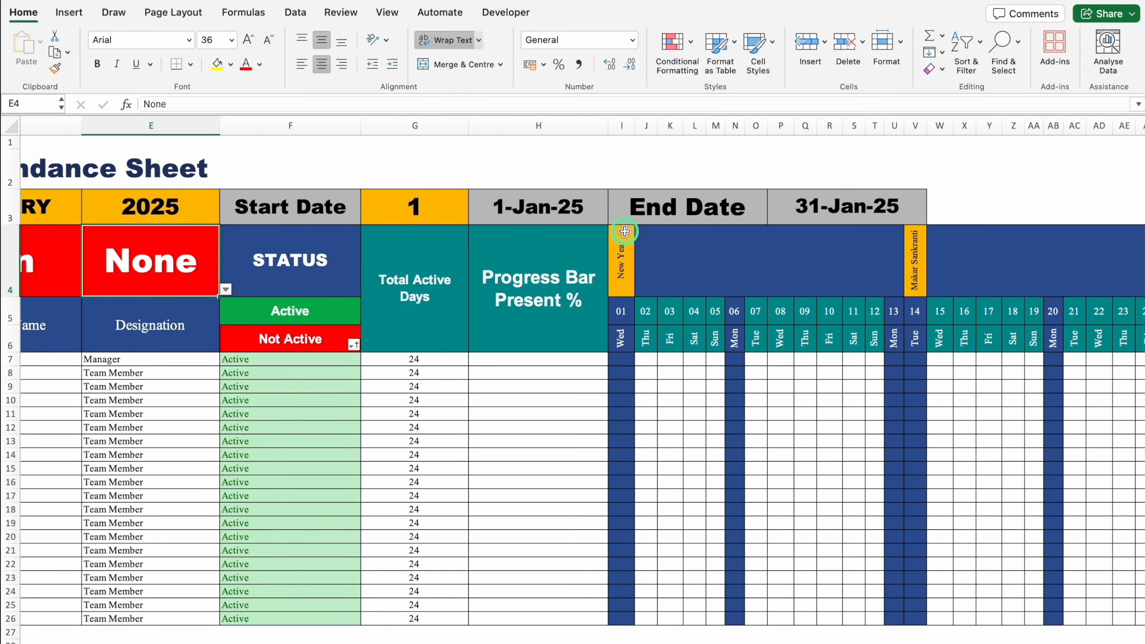
scroll(524, 447, left, 5)
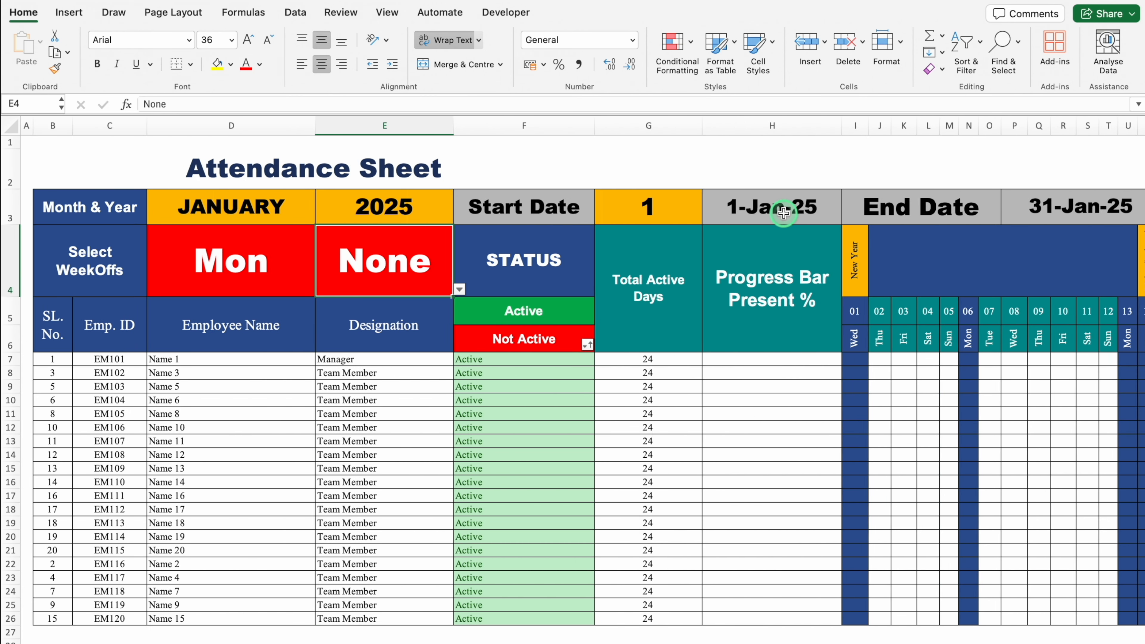
click(656, 208)
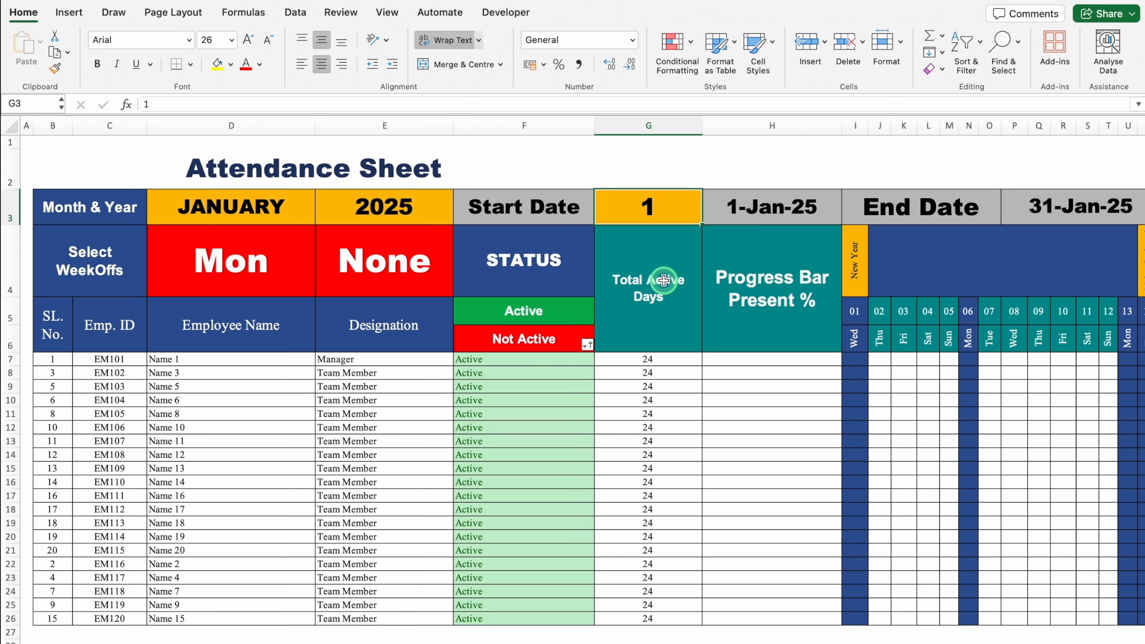
text(5)
key(Return)
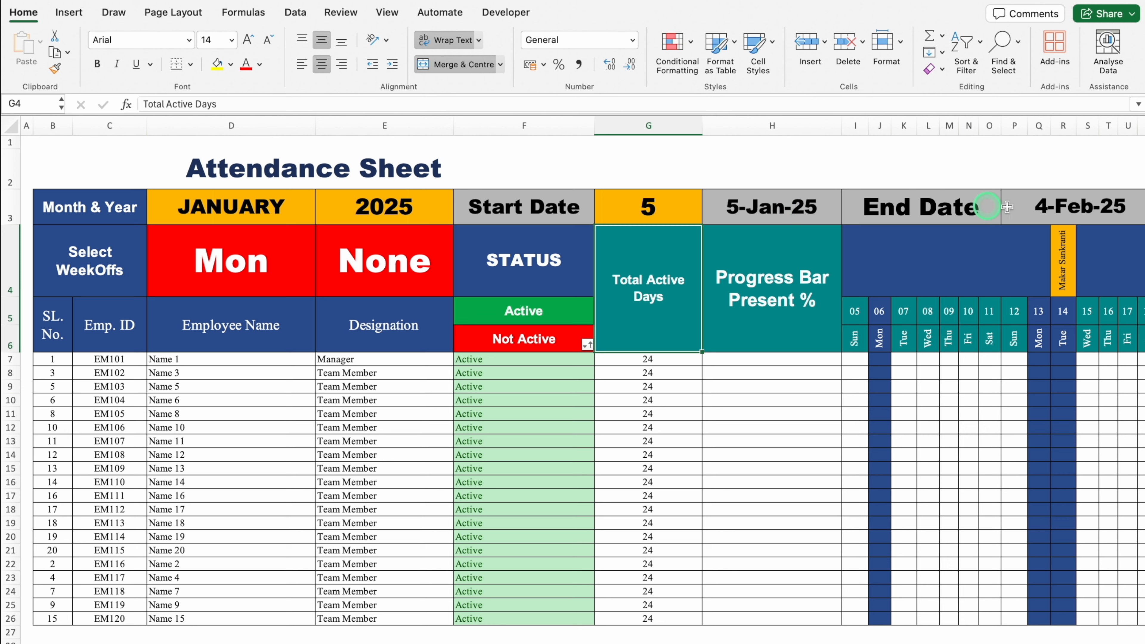
Set the status of the Manager in row 7 to Not Active and review that row across to the Summary section
click(545, 364)
click(600, 361)
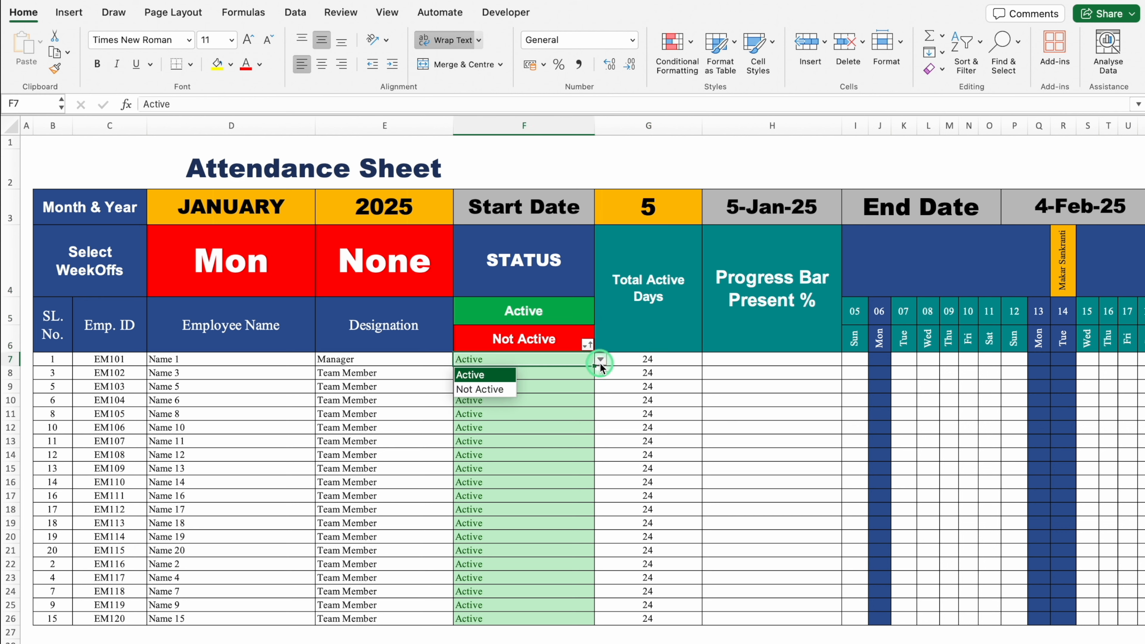
click(485, 389)
scroll(383, 639, right, 1)
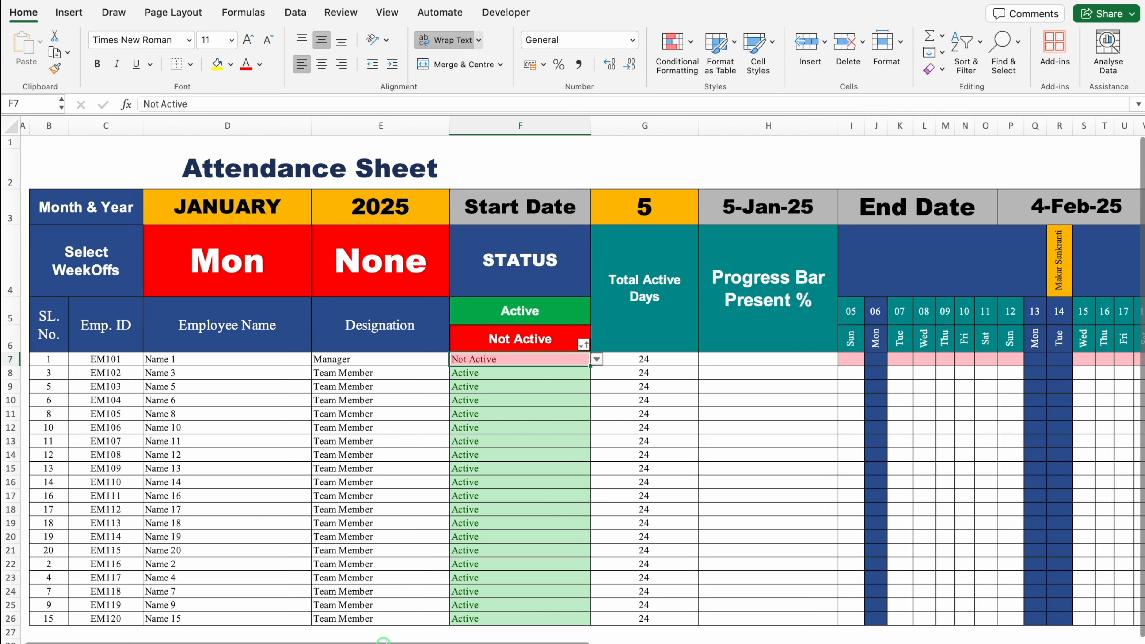
scroll(383, 640, right, 5)
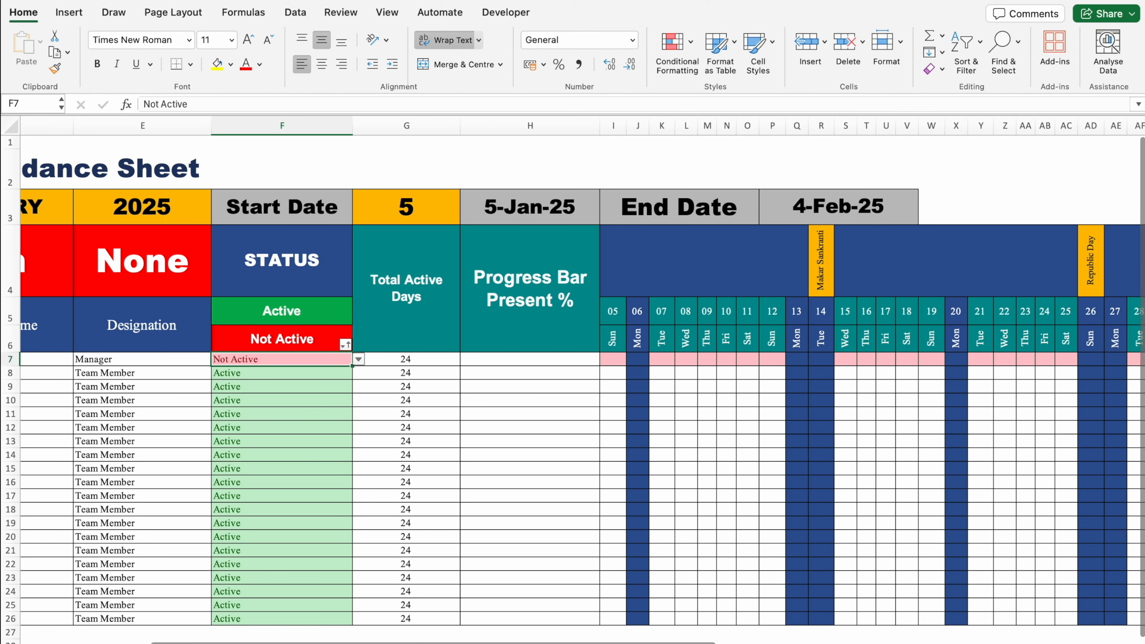
scroll(797, 633, right, 6)
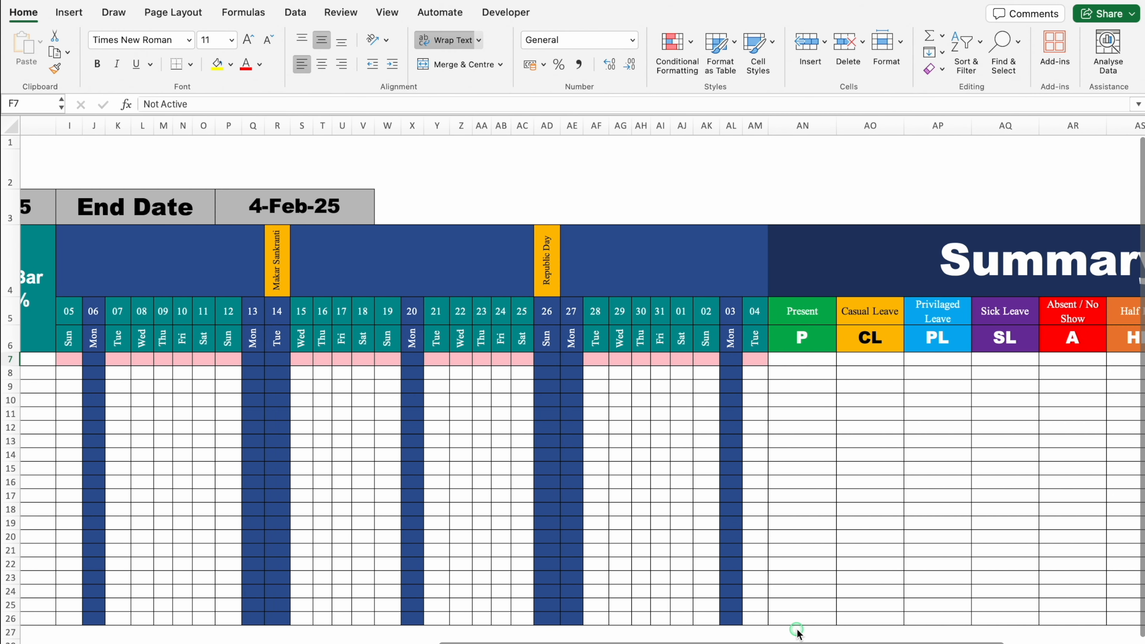
scroll(856, 635, right, 5)
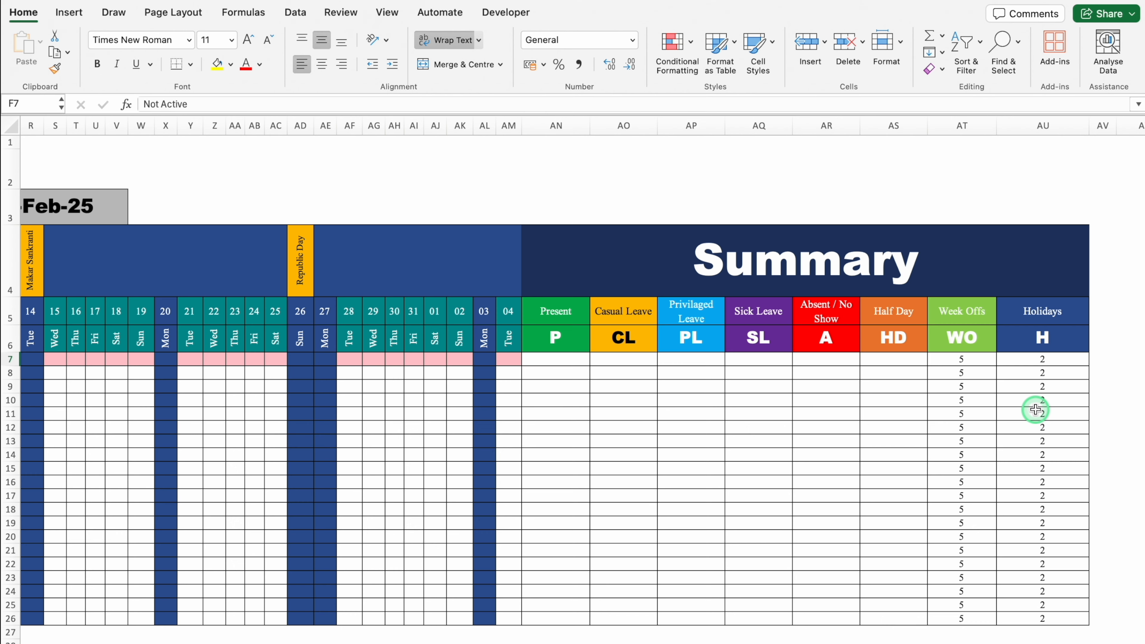
Examine the month and year choices in the attendance sheet's header
drag(617, 641, 80, 639)
click(295, 206)
click(405, 209)
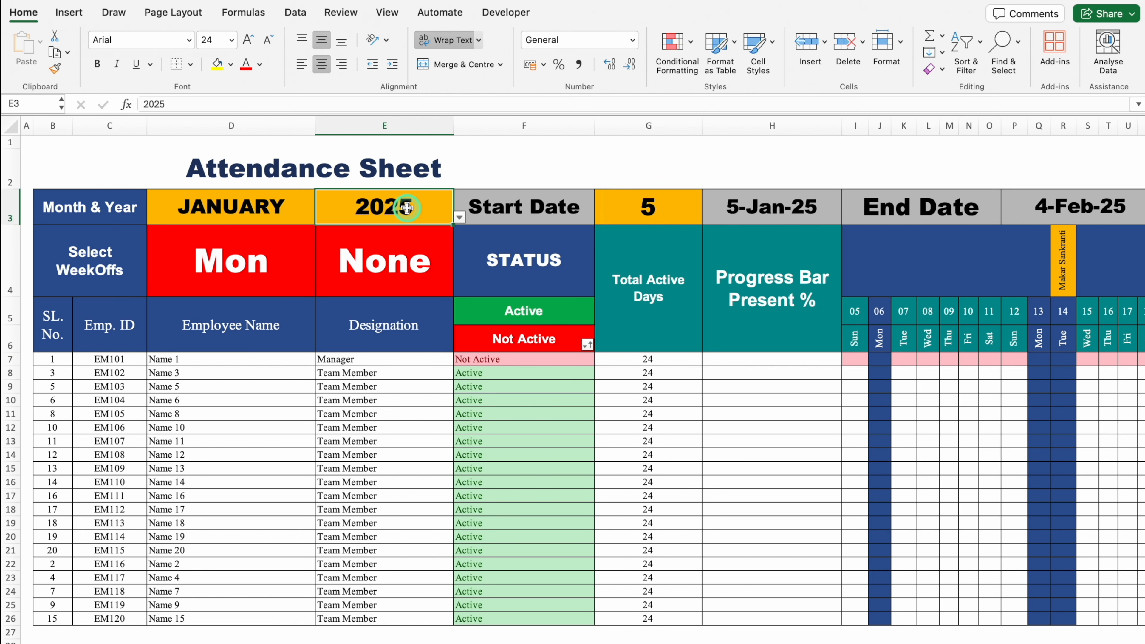
click(459, 217)
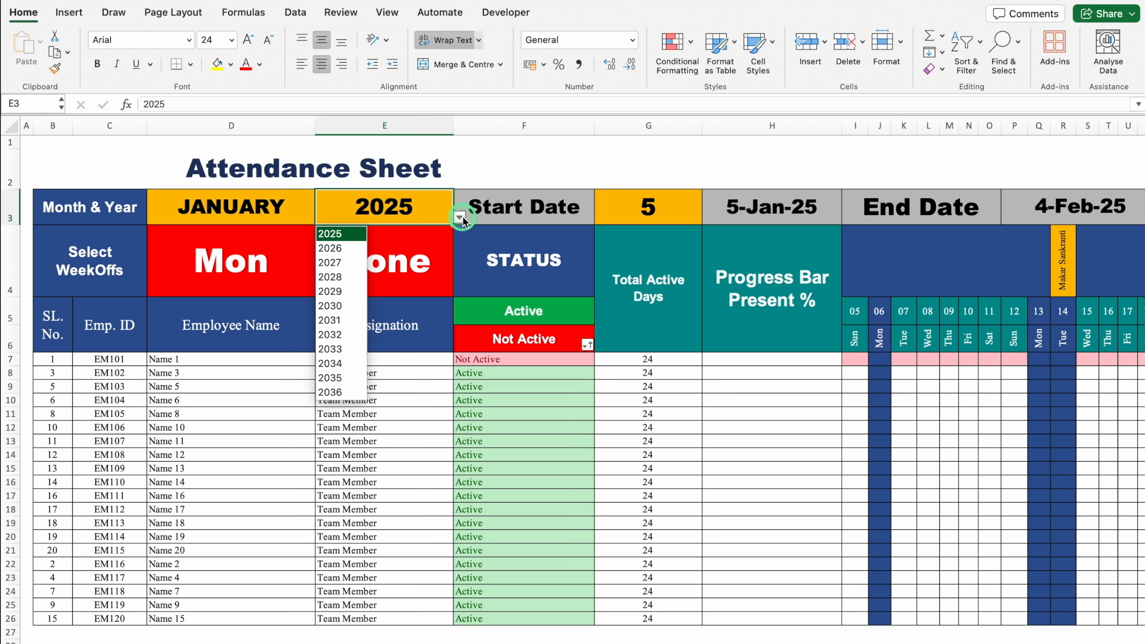
click(286, 207)
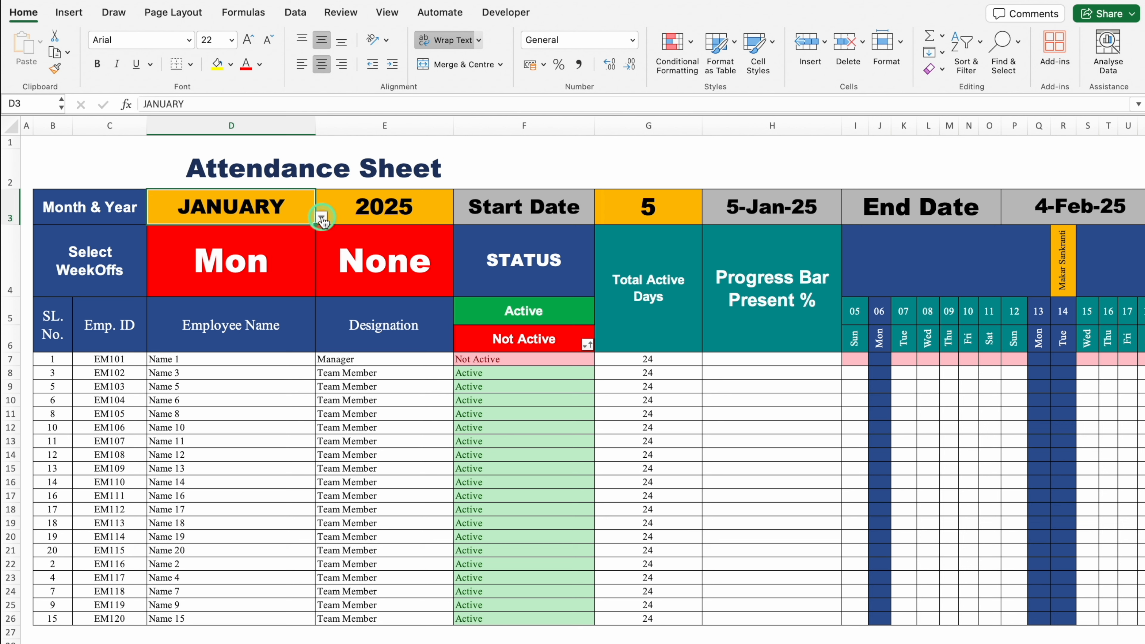
click(322, 219)
click(339, 213)
click(426, 208)
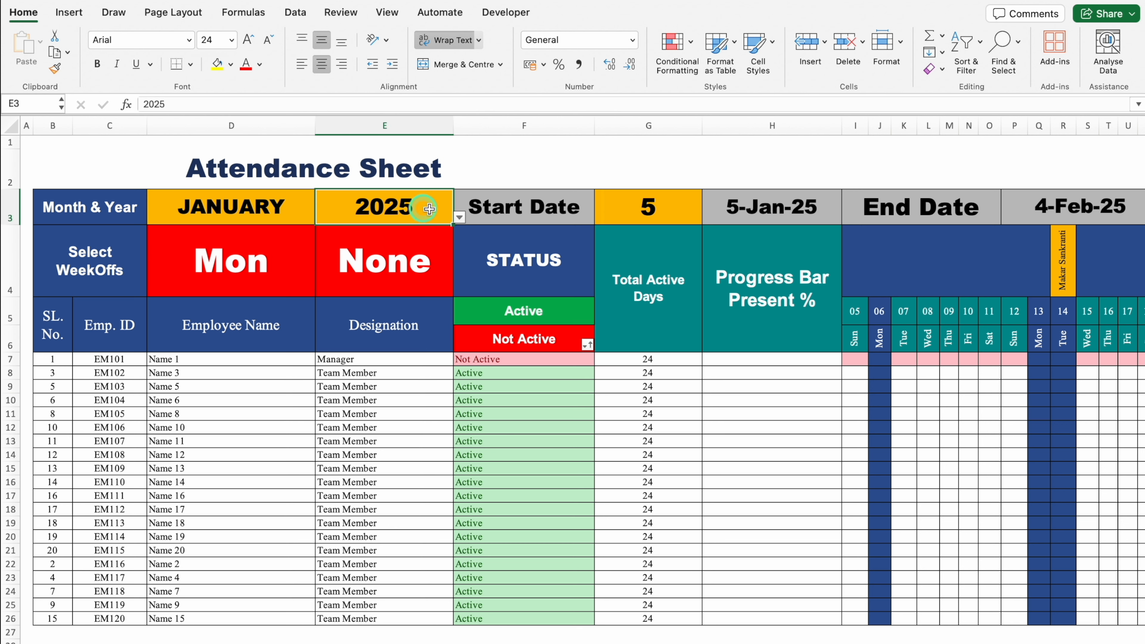
click(460, 218)
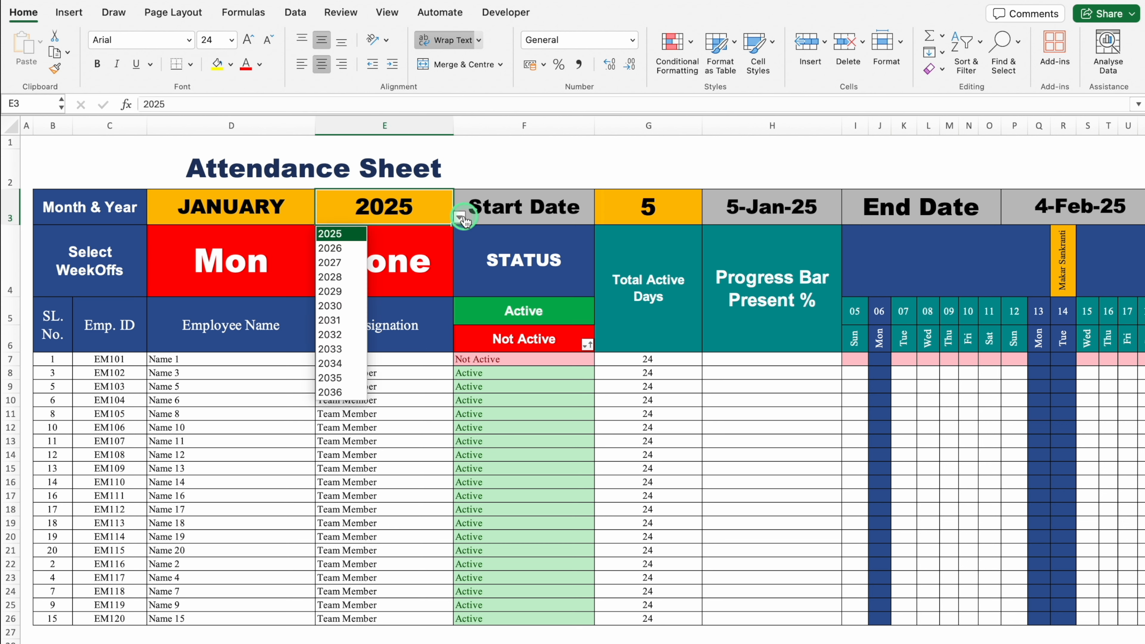
click(235, 210)
click(234, 210)
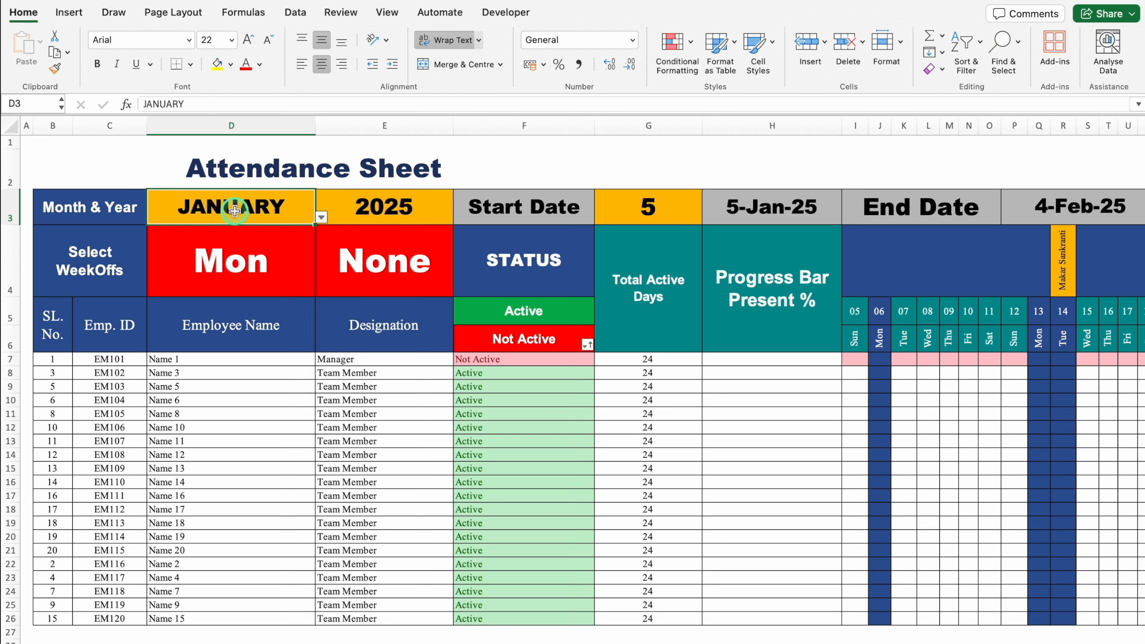
click(343, 204)
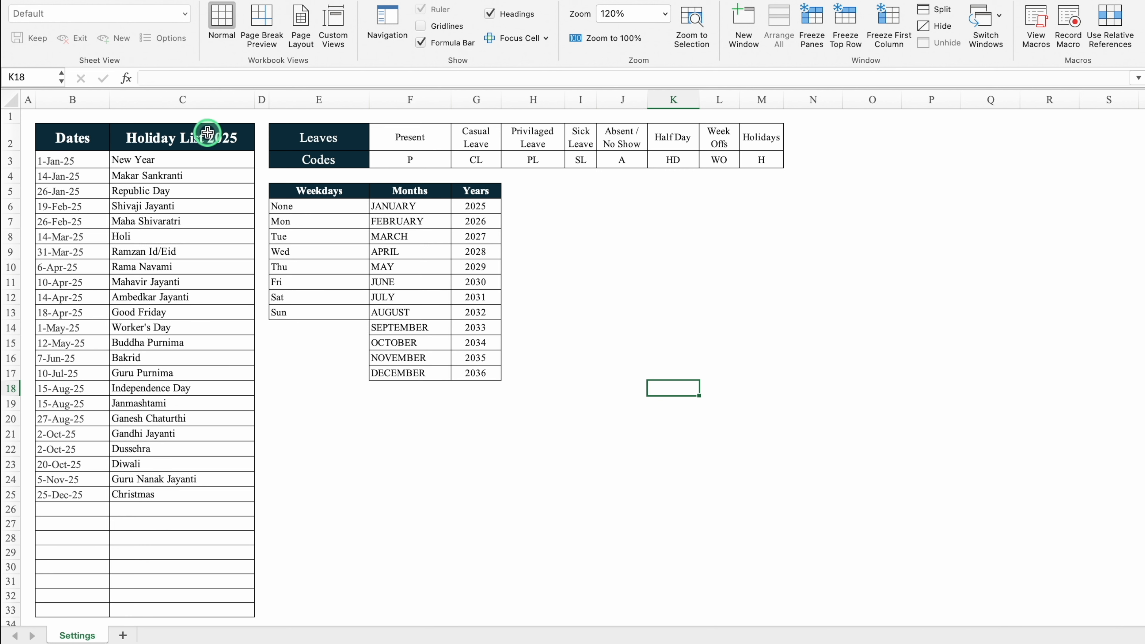
Examine the Settings sheet's holiday dates and names, leave codes, and the lists of weekdays, months and years
click(84, 100)
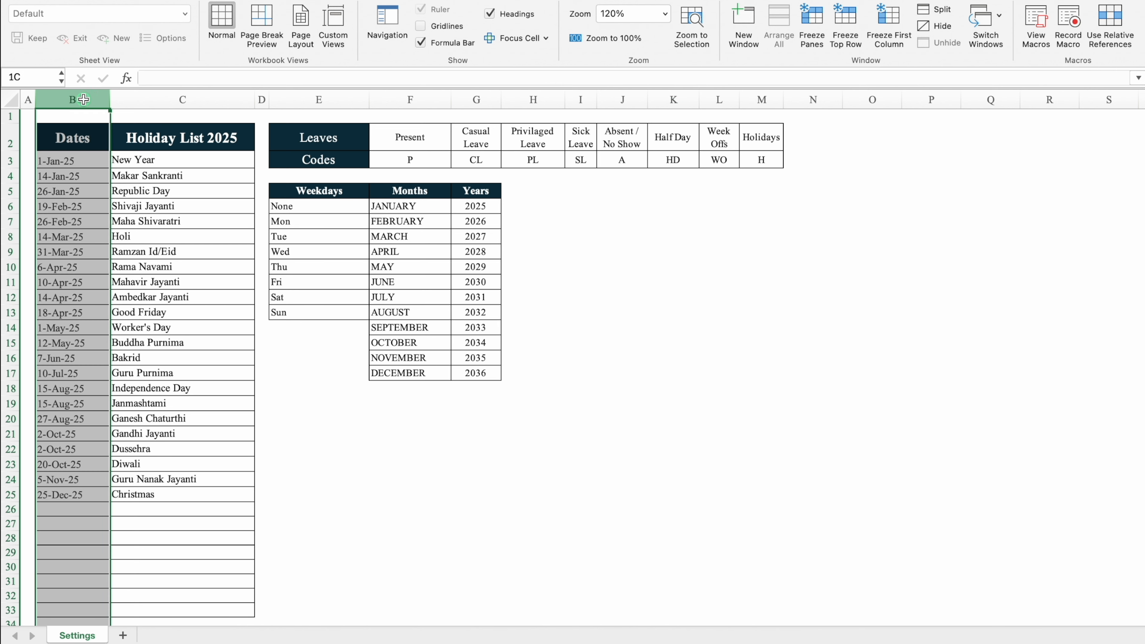
click(170, 95)
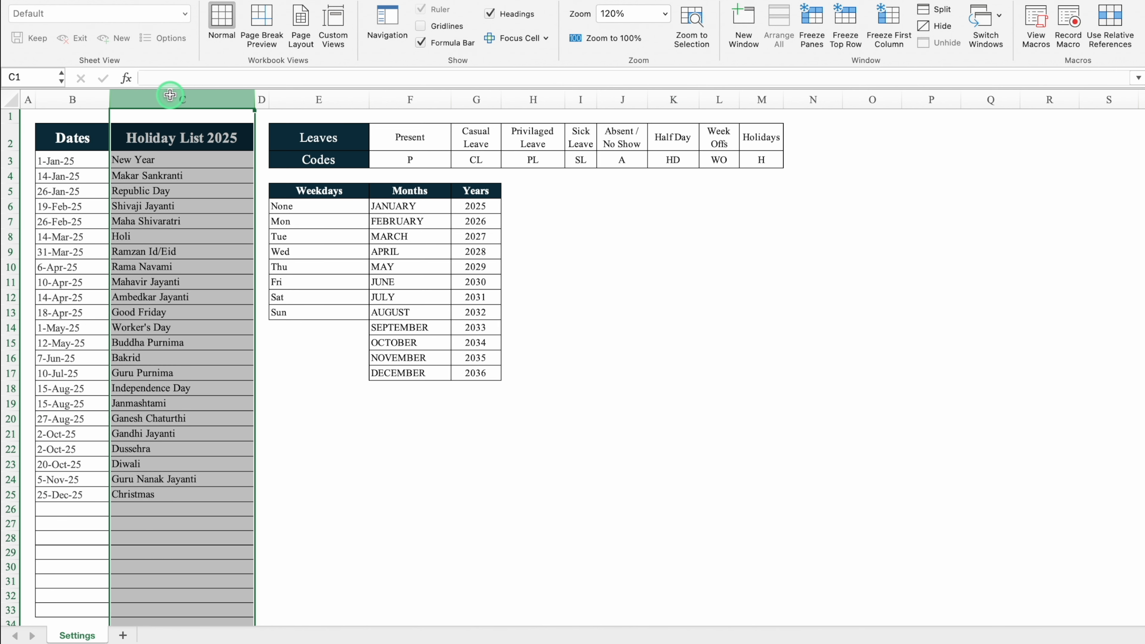
click(345, 137)
click(347, 157)
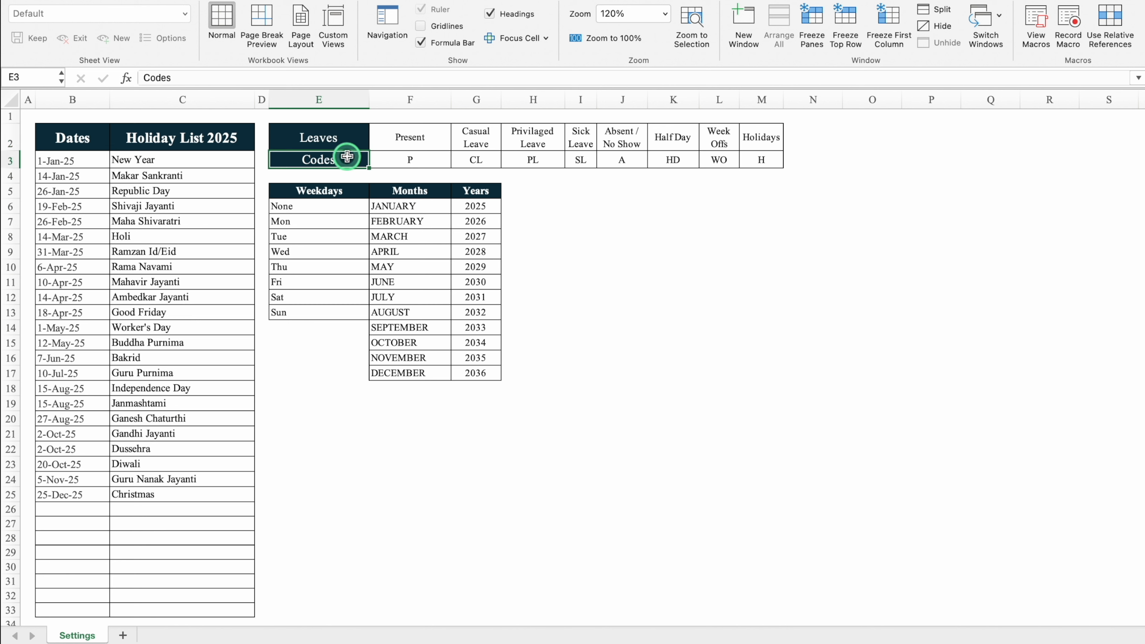
click(405, 138)
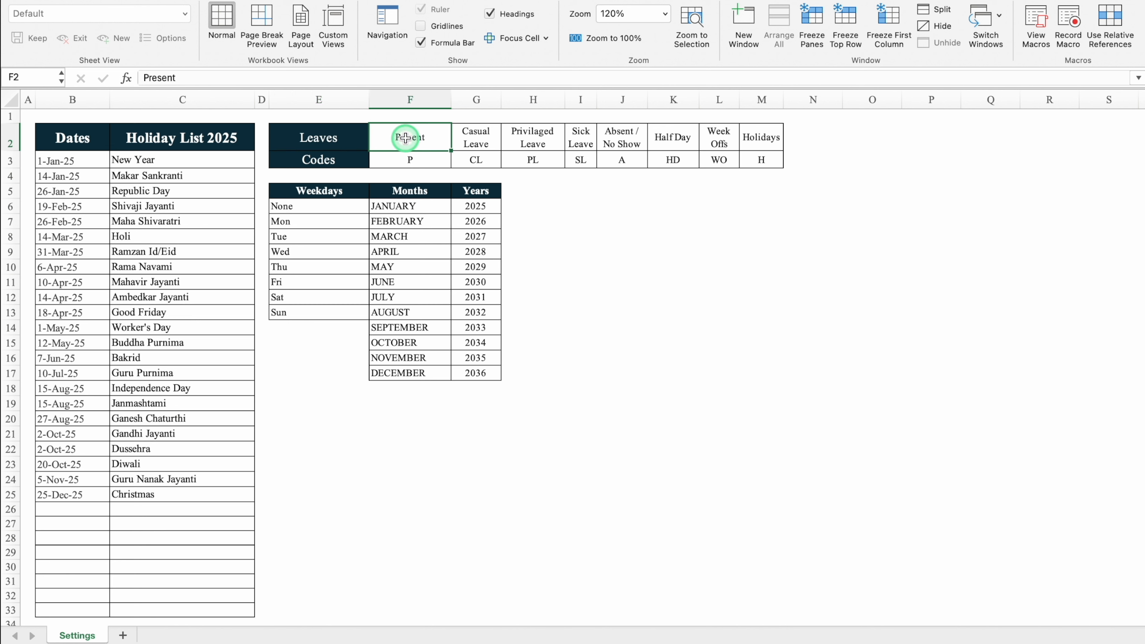
click(346, 193)
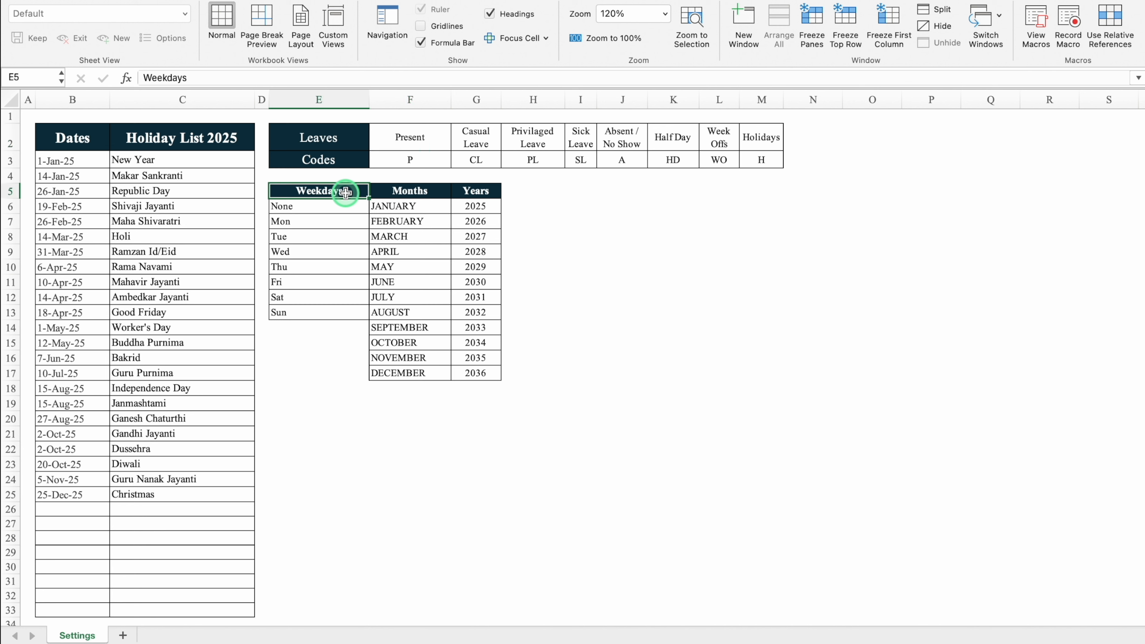
click(344, 221)
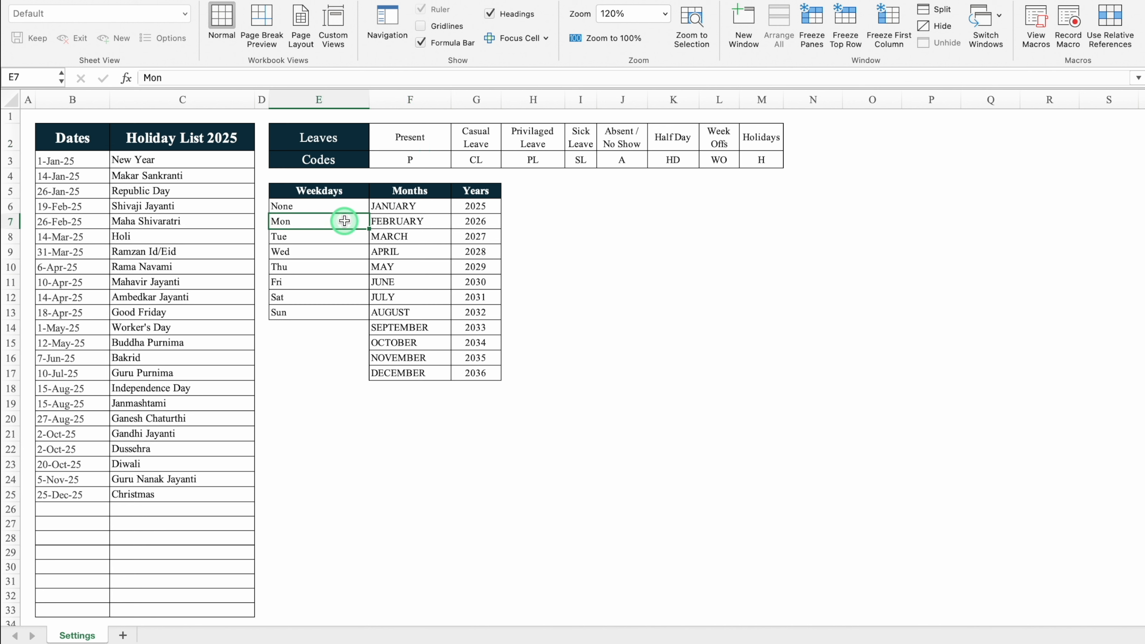
click(334, 308)
click(334, 209)
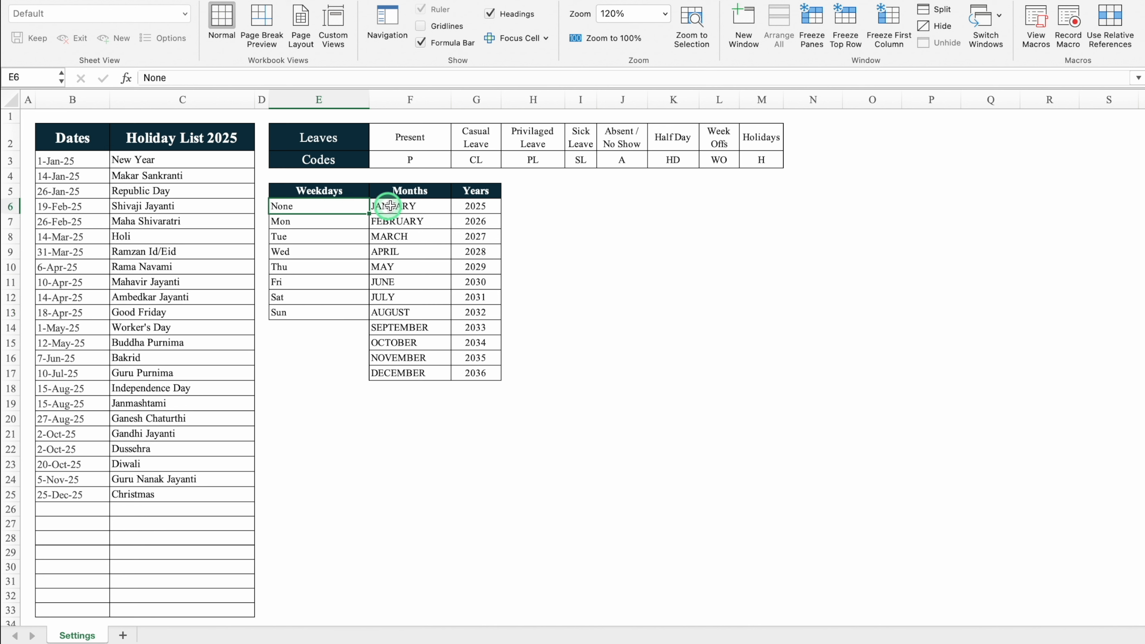
click(410, 204)
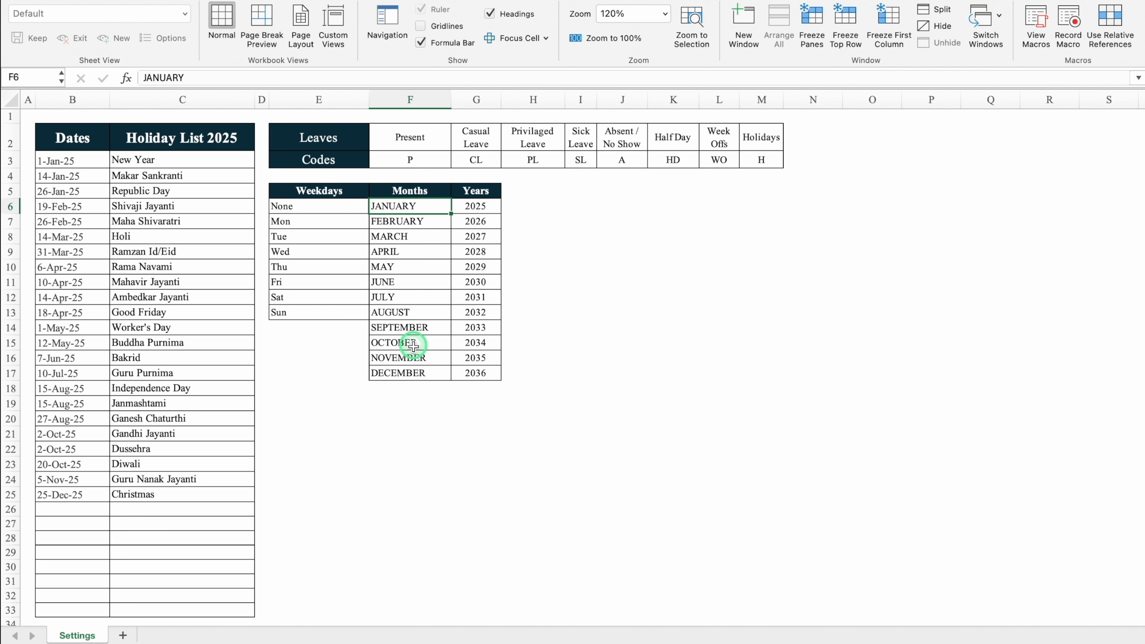
click(419, 369)
click(483, 206)
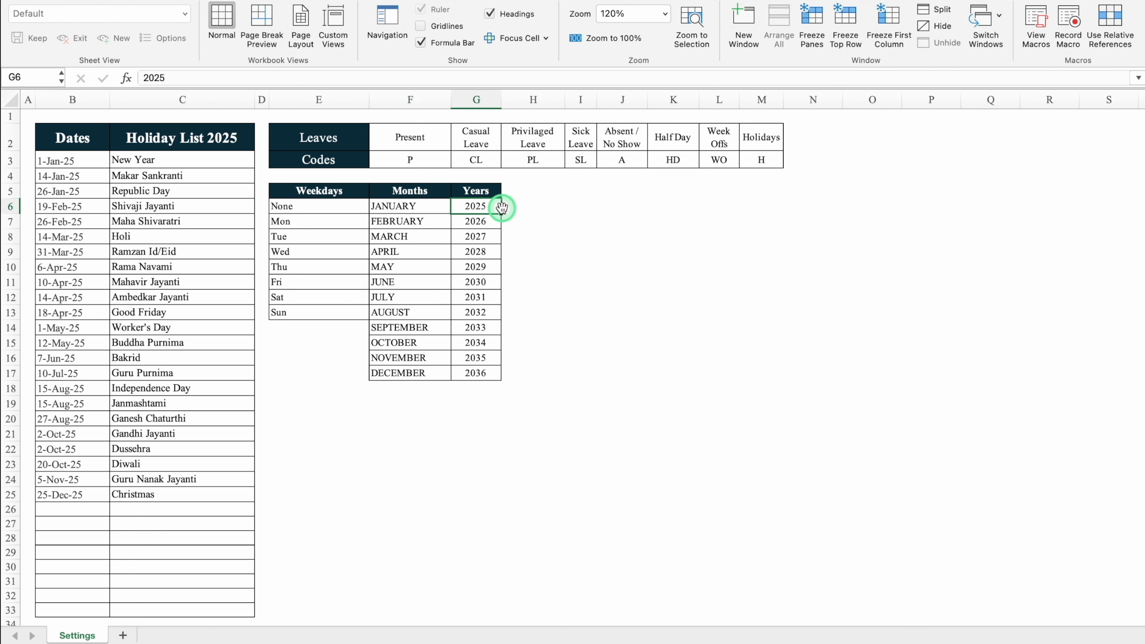
click(485, 371)
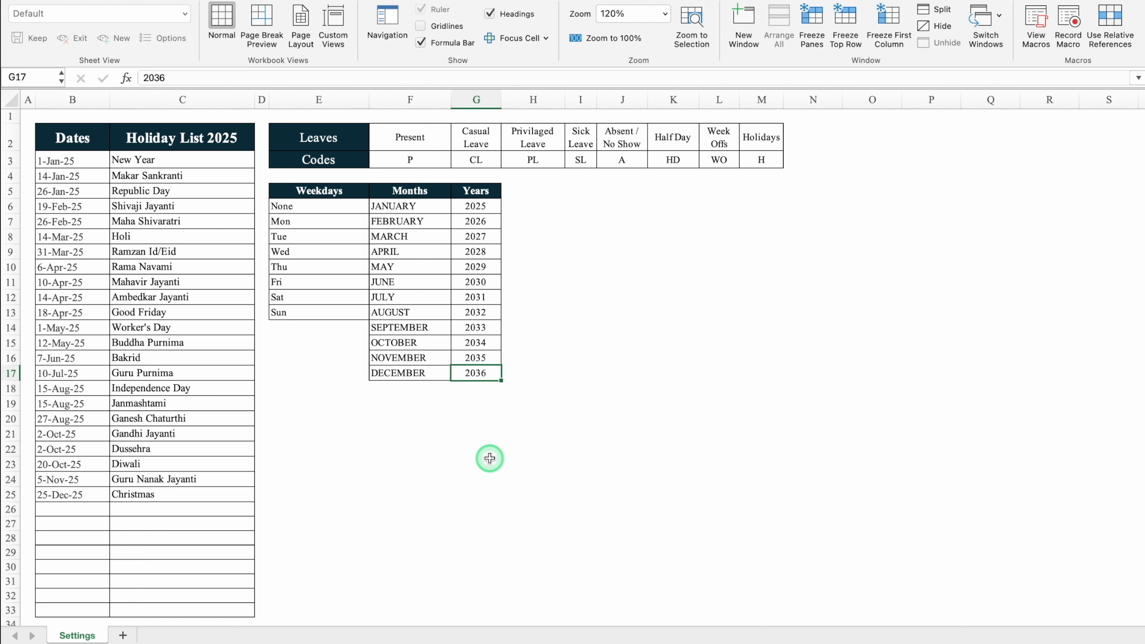
Add a new worksheet named January and narrow its column A
click(123, 635)
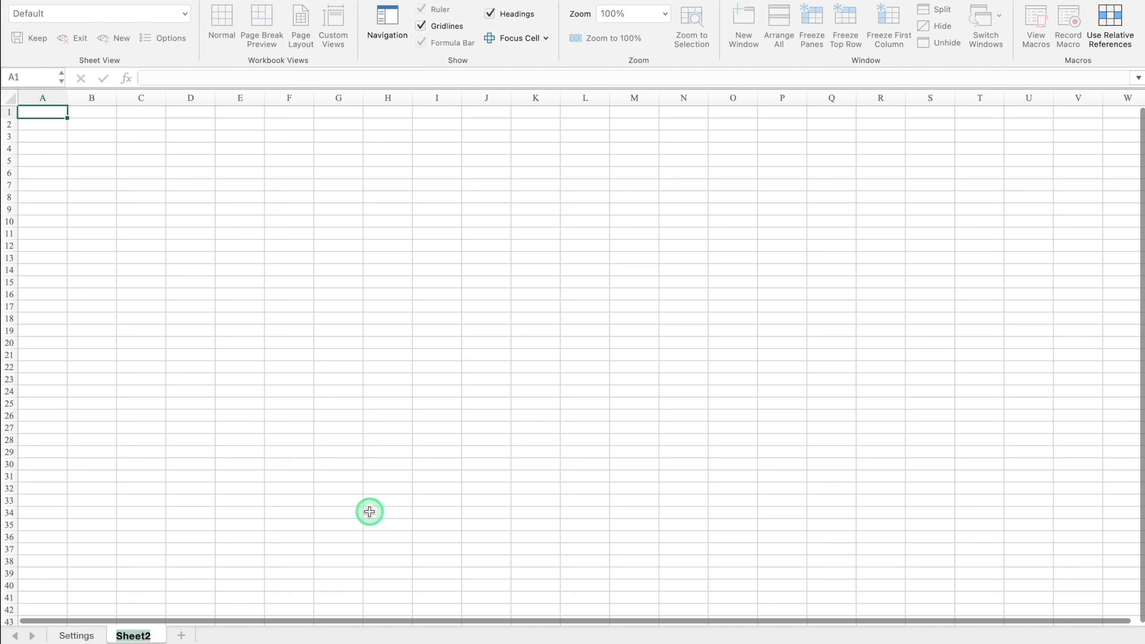
text(January)
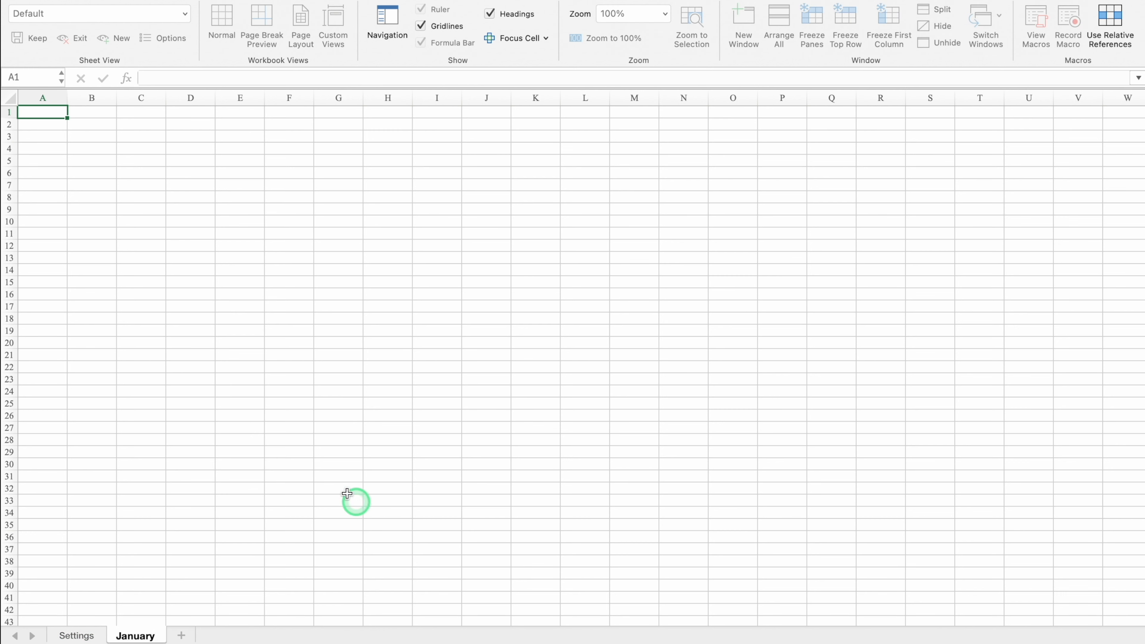
click(45, 113)
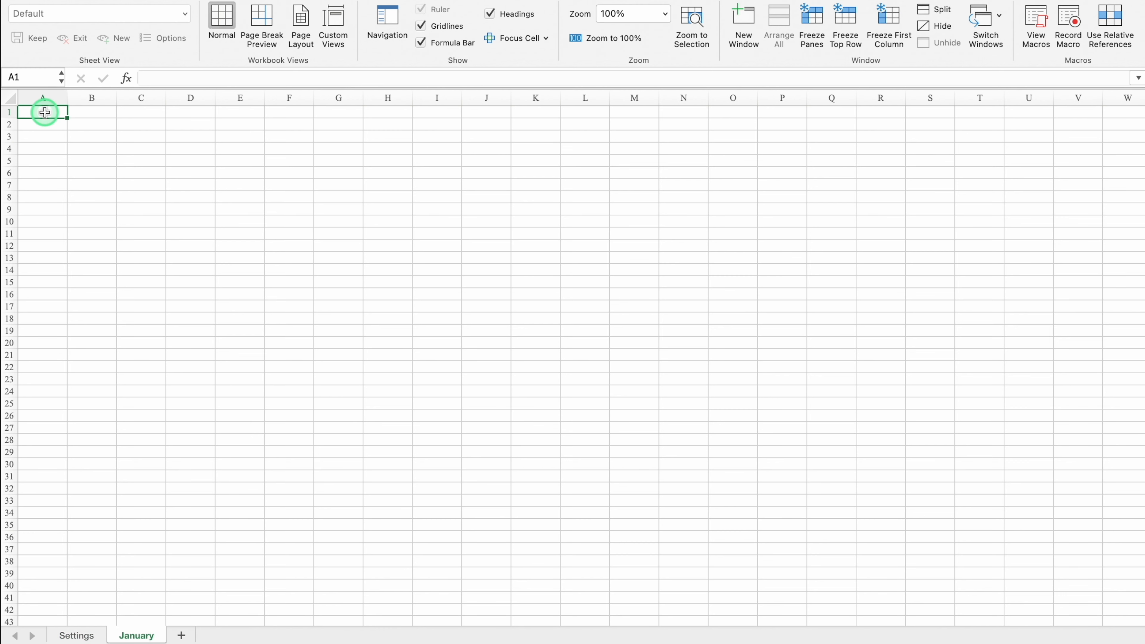
drag(67, 98, 28, 98)
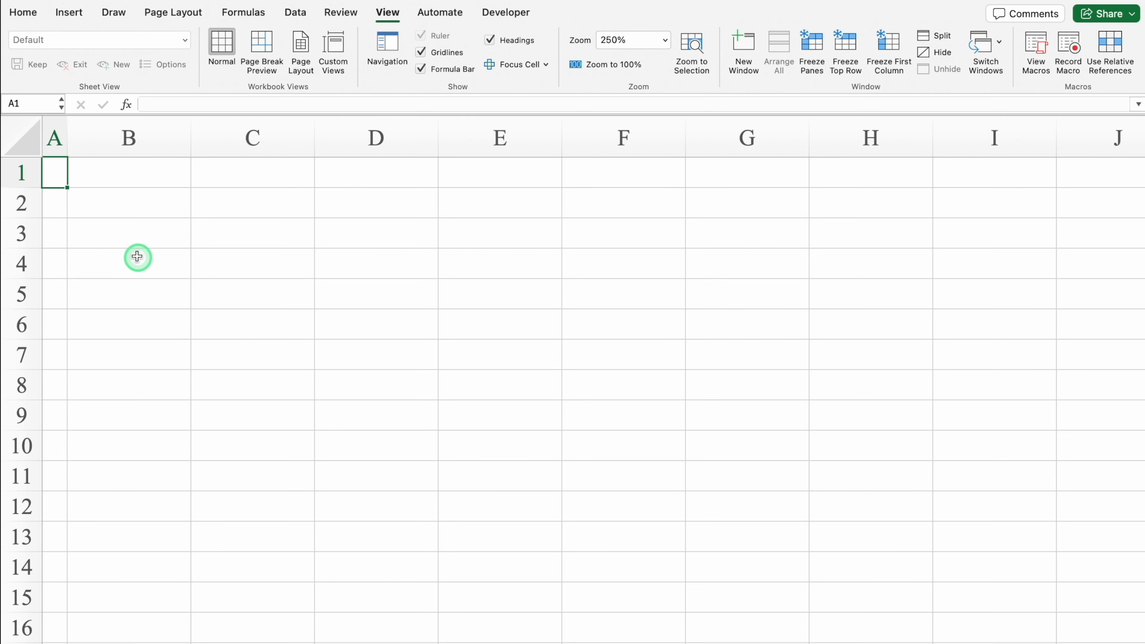
Merge and centre B3:C3, extend the merged format to row 4, and apply all borders to both rows
click(130, 238)
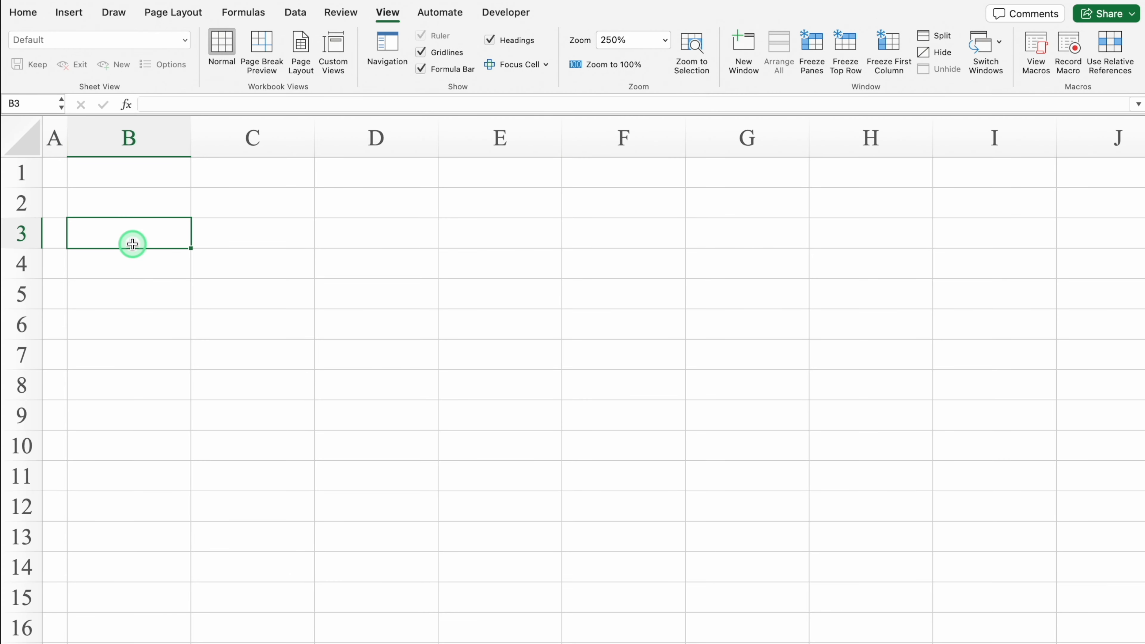
drag(150, 235, 208, 239)
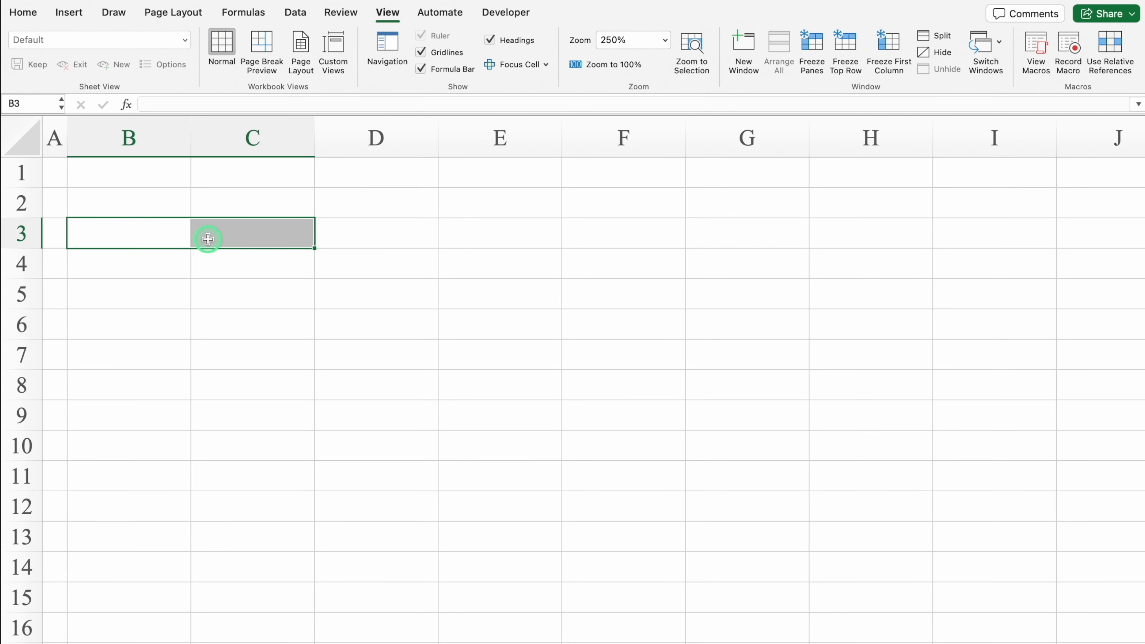
click(21, 12)
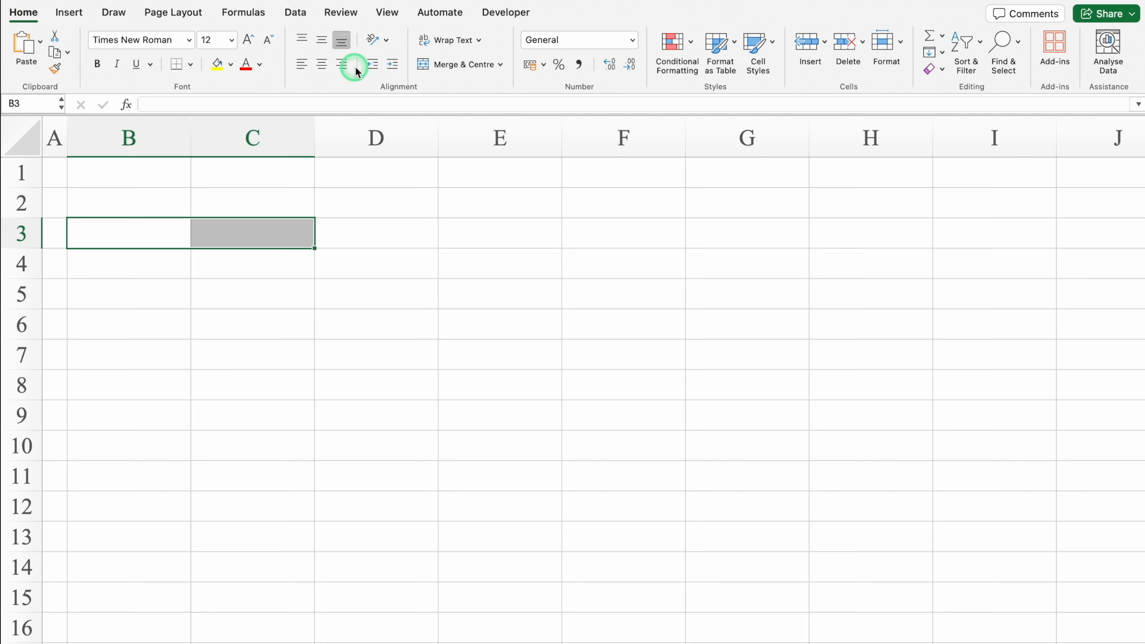
click(443, 64)
drag(315, 249, 313, 264)
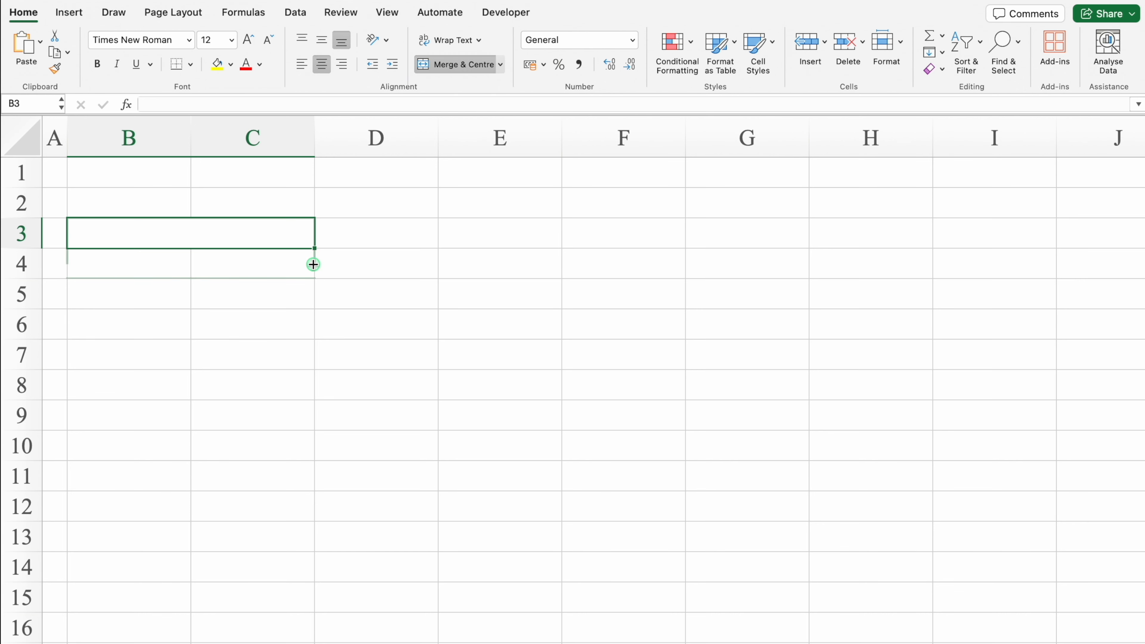
click(190, 64)
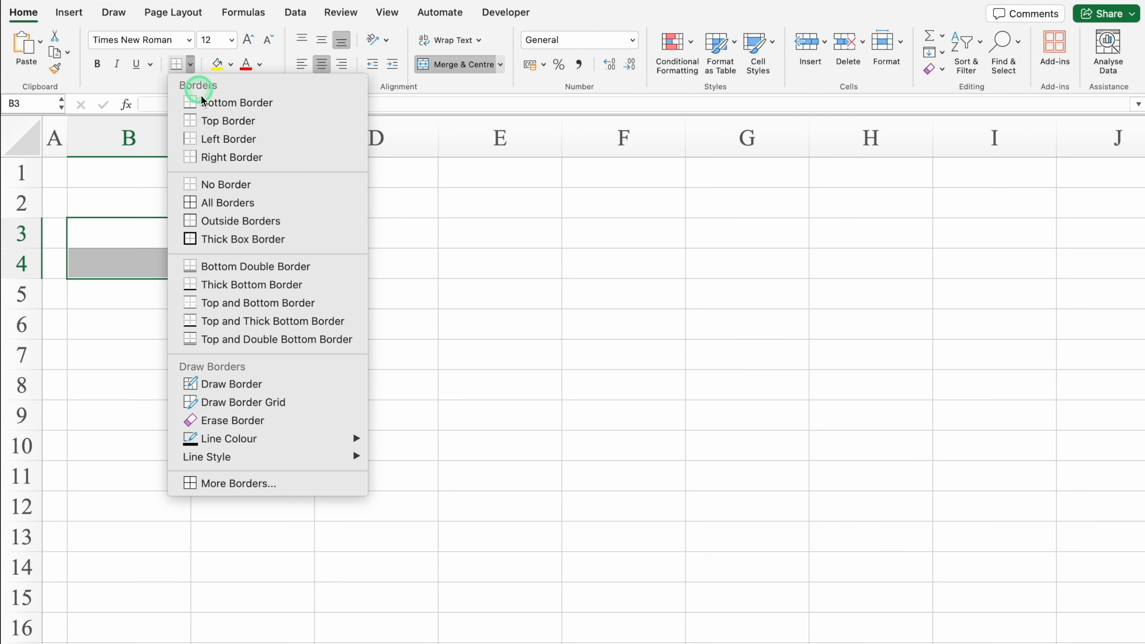
click(226, 212)
Enter the labels Month & Year in B3 and Select Week Offs in B4
text(Month & Yea)
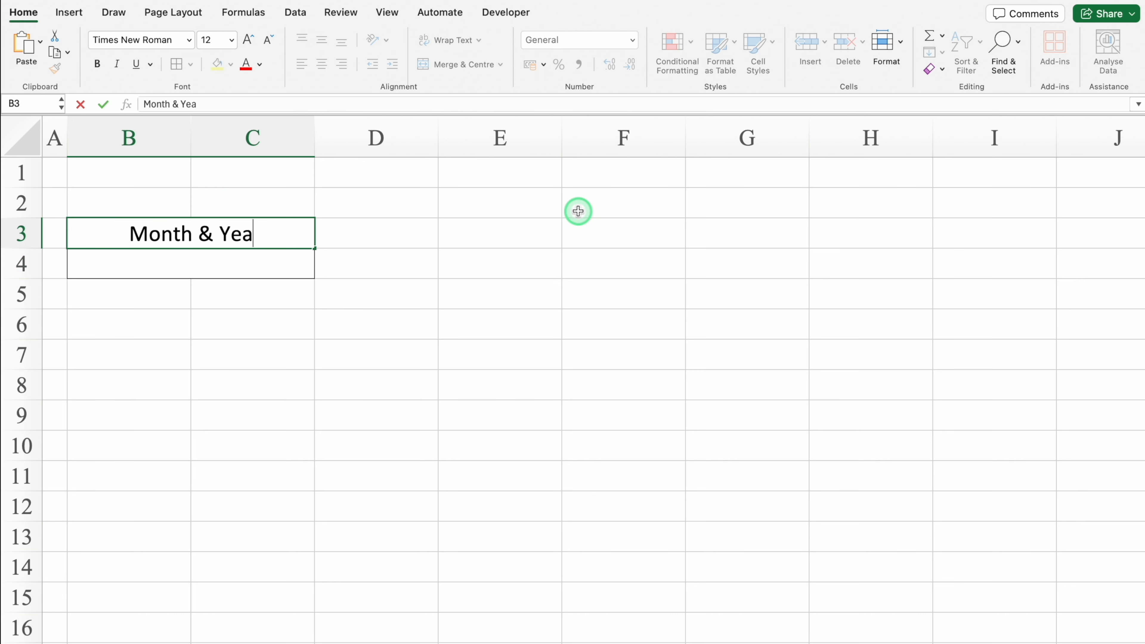
text(r)
key(Return)
text(Select Week Offs)
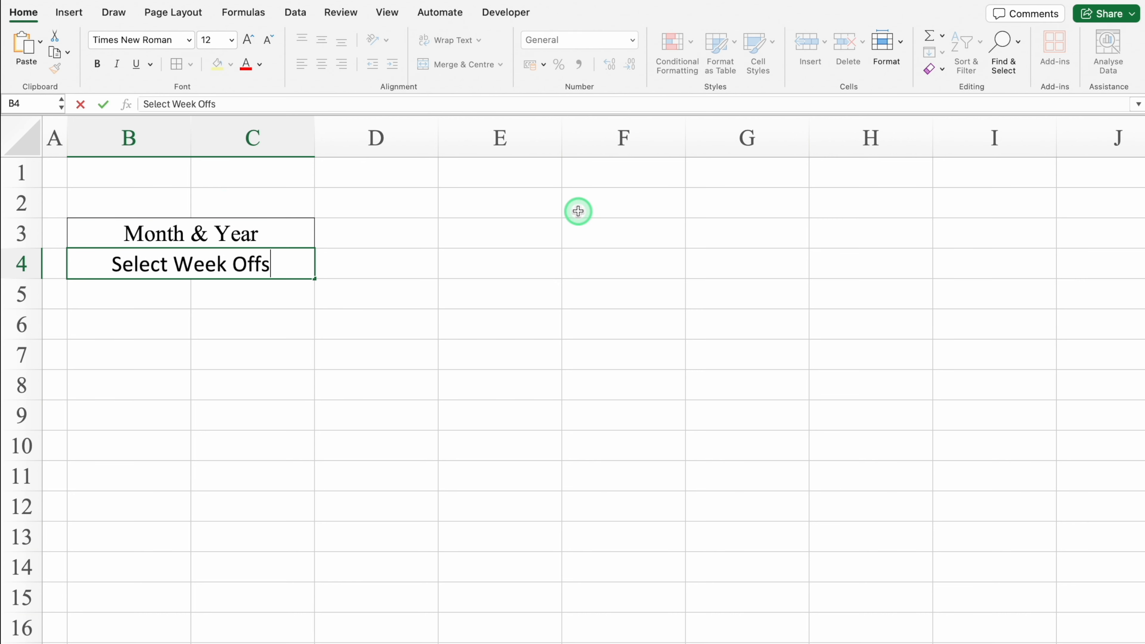
key(Return)
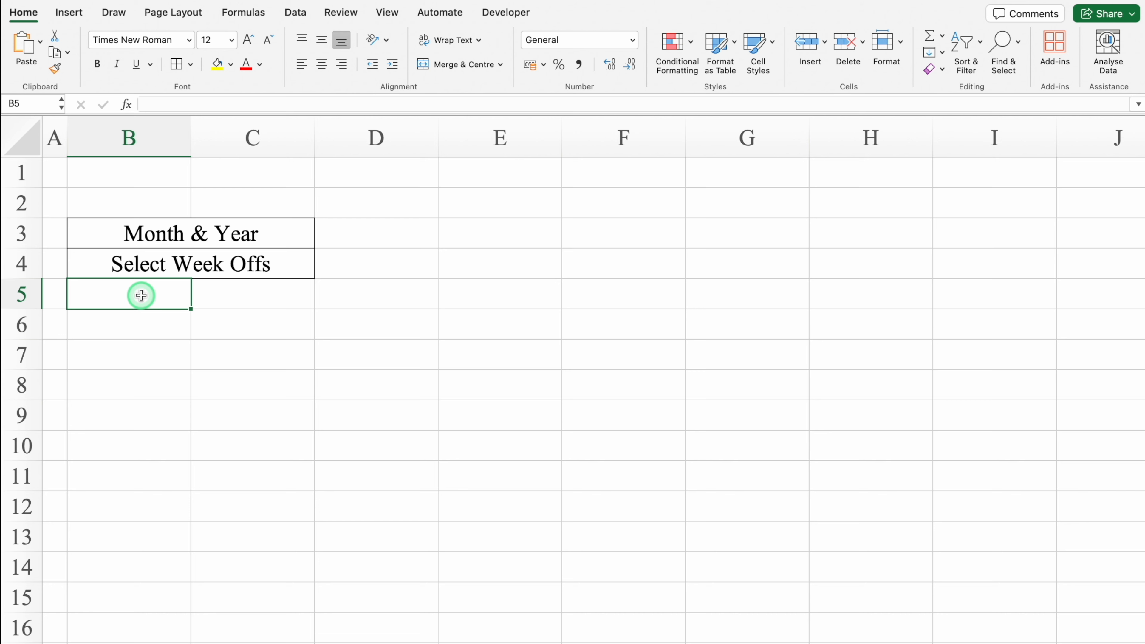
Merge and centre B5:B6, extend the merged format across to column E, and apply all borders
click(21, 293)
click(106, 292)
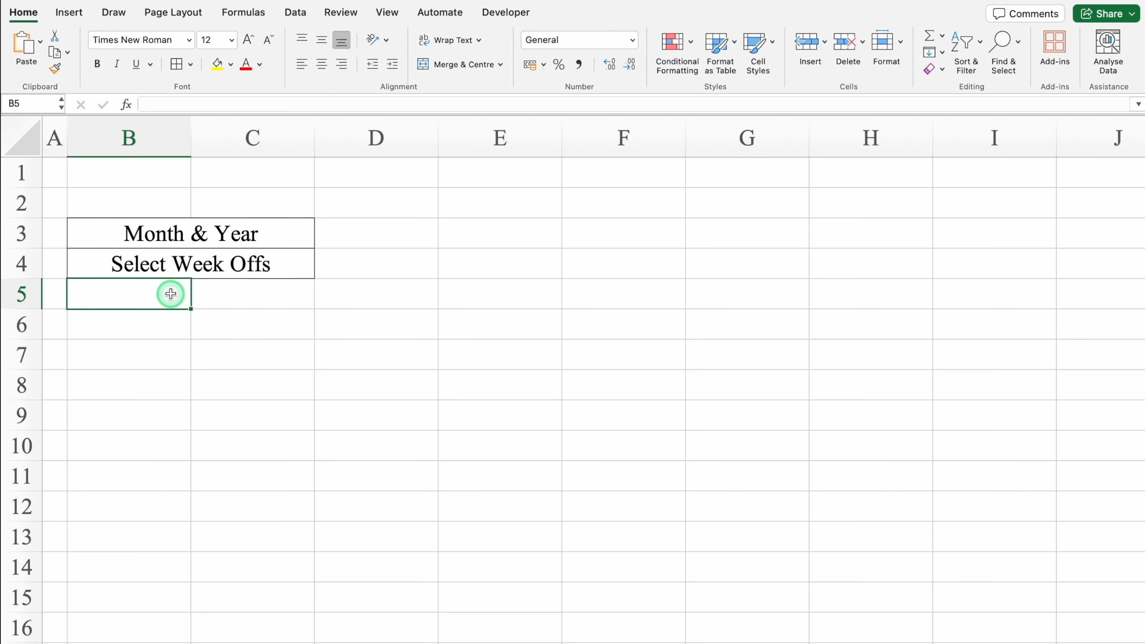
drag(171, 297, 171, 317)
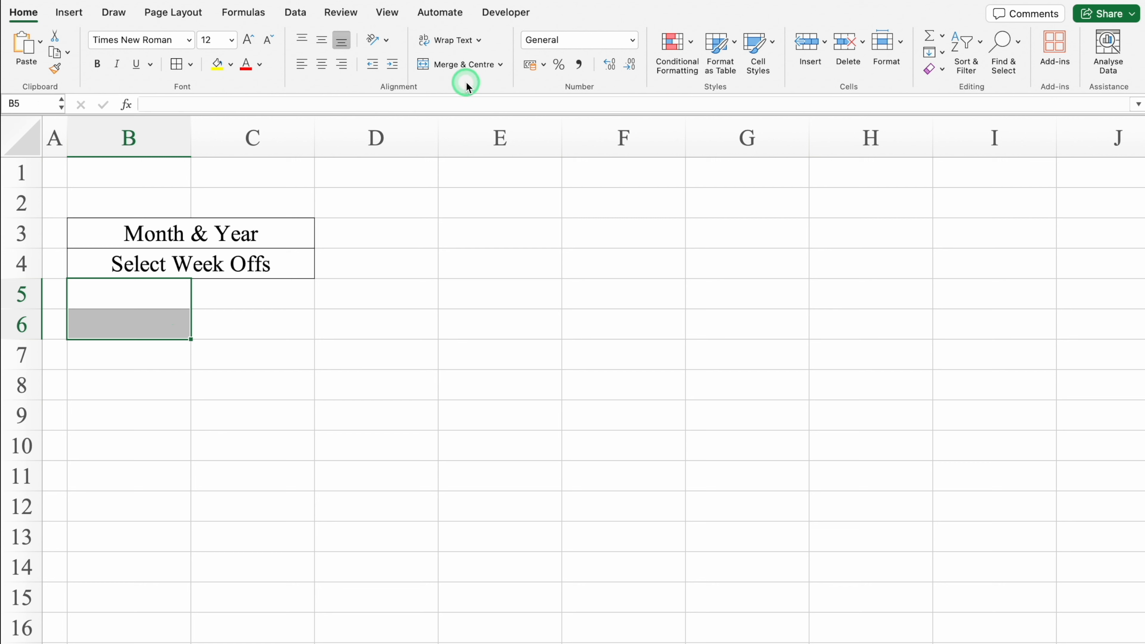
click(464, 66)
drag(192, 339, 517, 336)
click(176, 65)
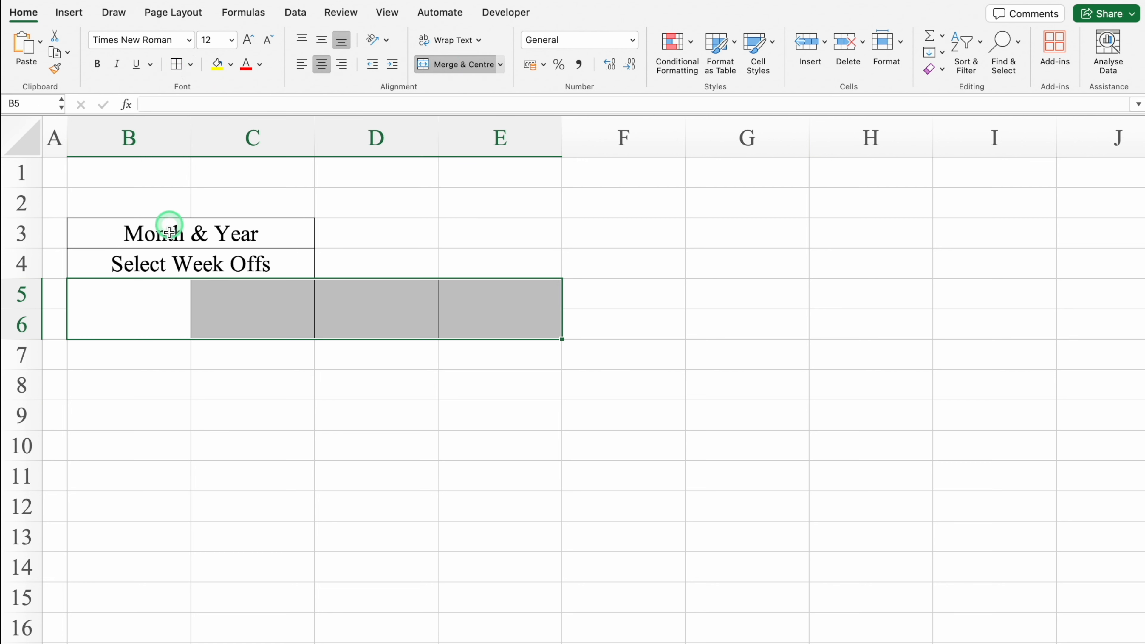
Enter the headings Sl. No., Emp. ID, Employee Name and Designation in B5 through E5
click(153, 294)
text(Sl. No.)
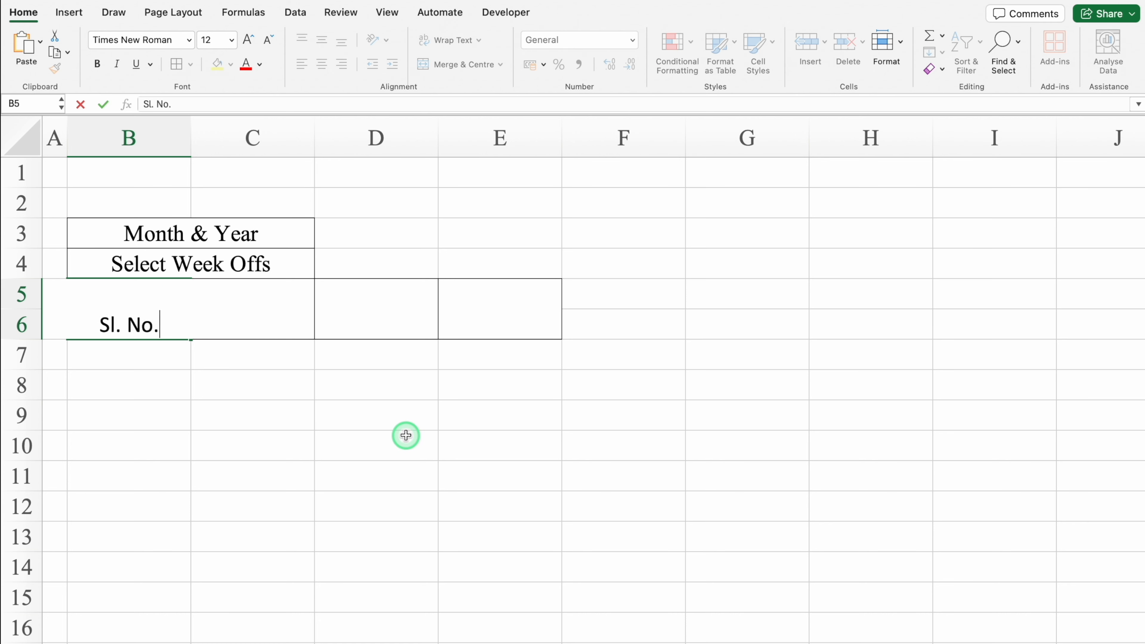
key(Tab)
text(Emp. ID)
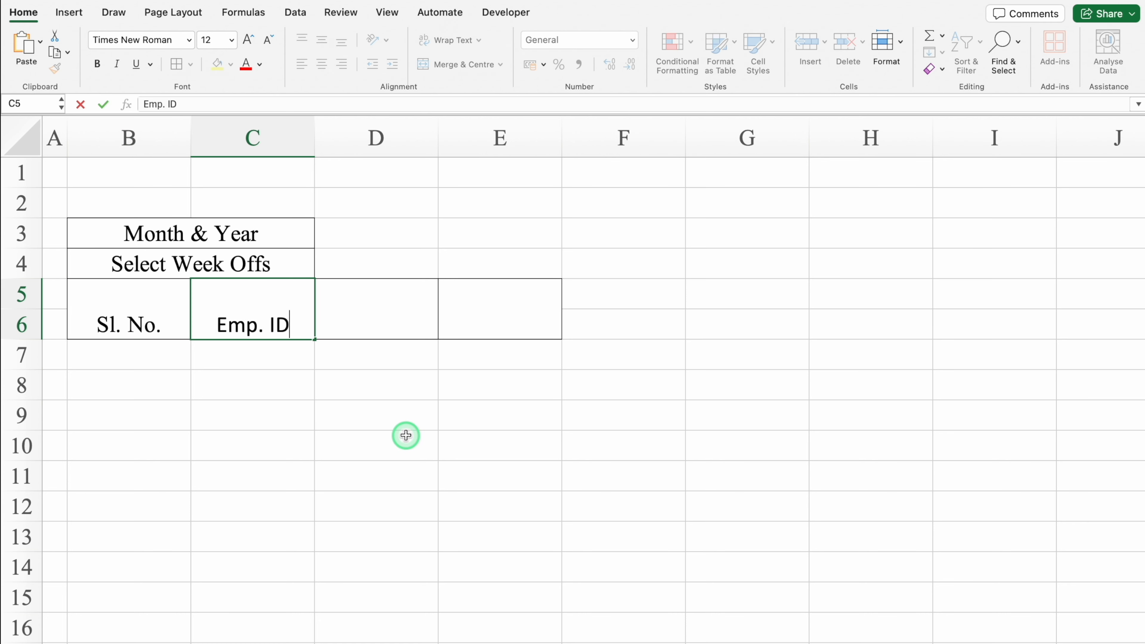
key(Tab)
text(Employee Name)
key(Tab)
text(Designation)
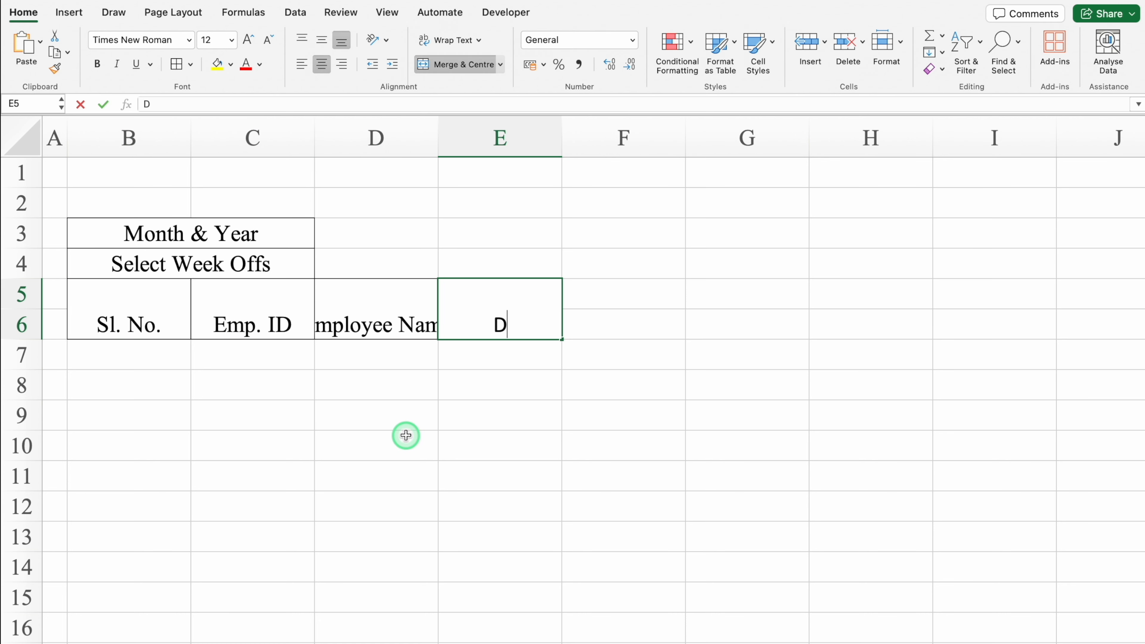
key(Return)
Middle-align all cells of the sheet vertically and autofit the column widths to their contents
click(21, 139)
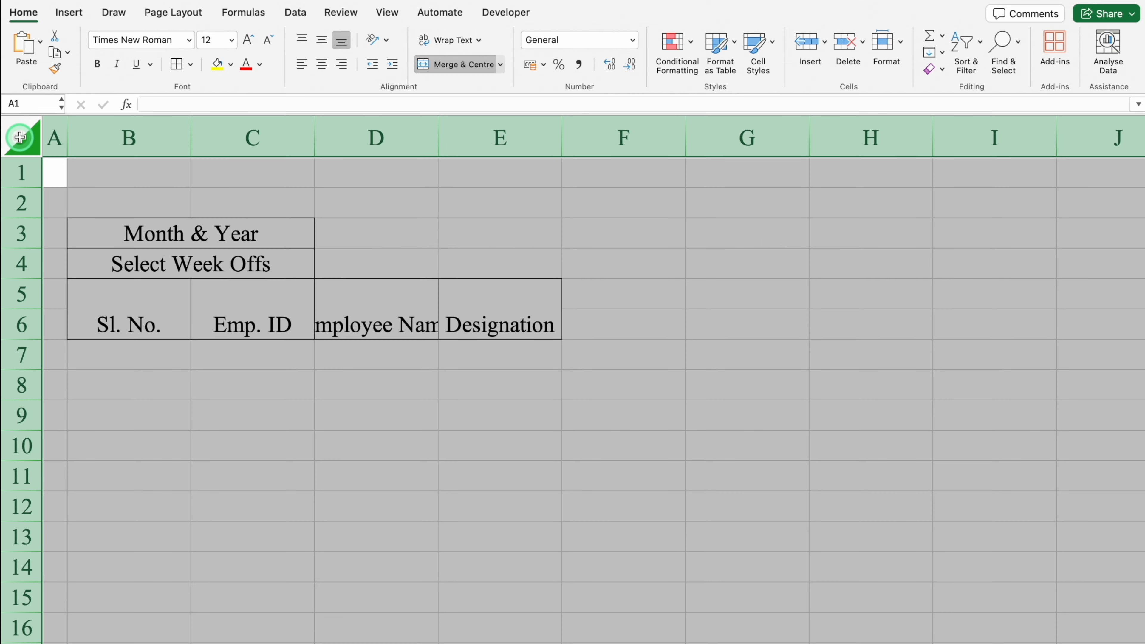
click(322, 41)
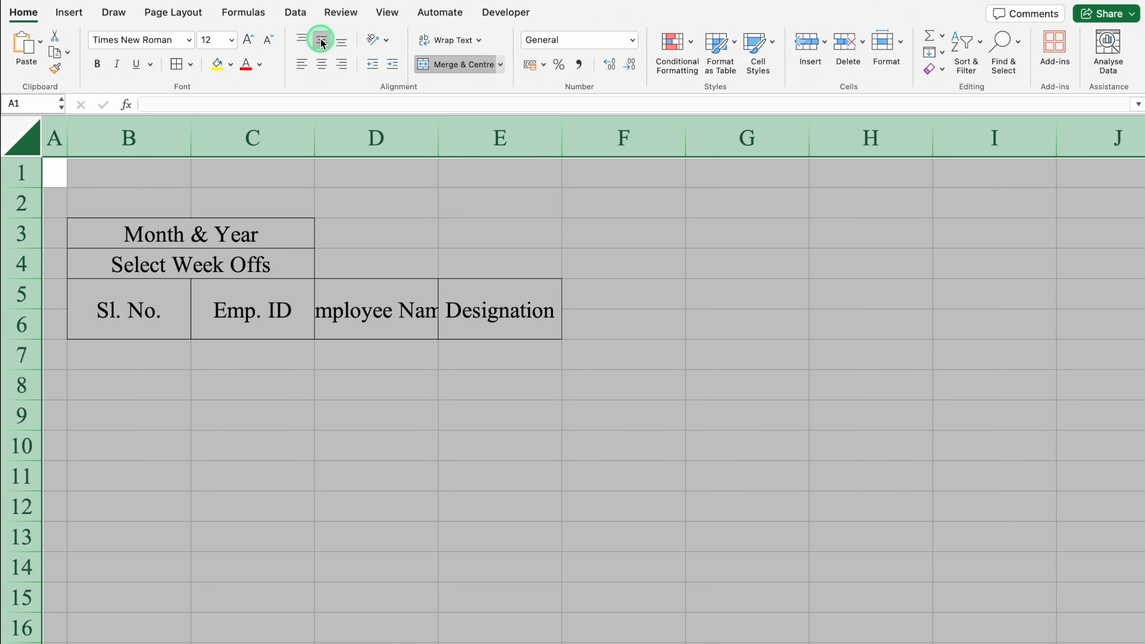
double_click(438, 140)
click(253, 379)
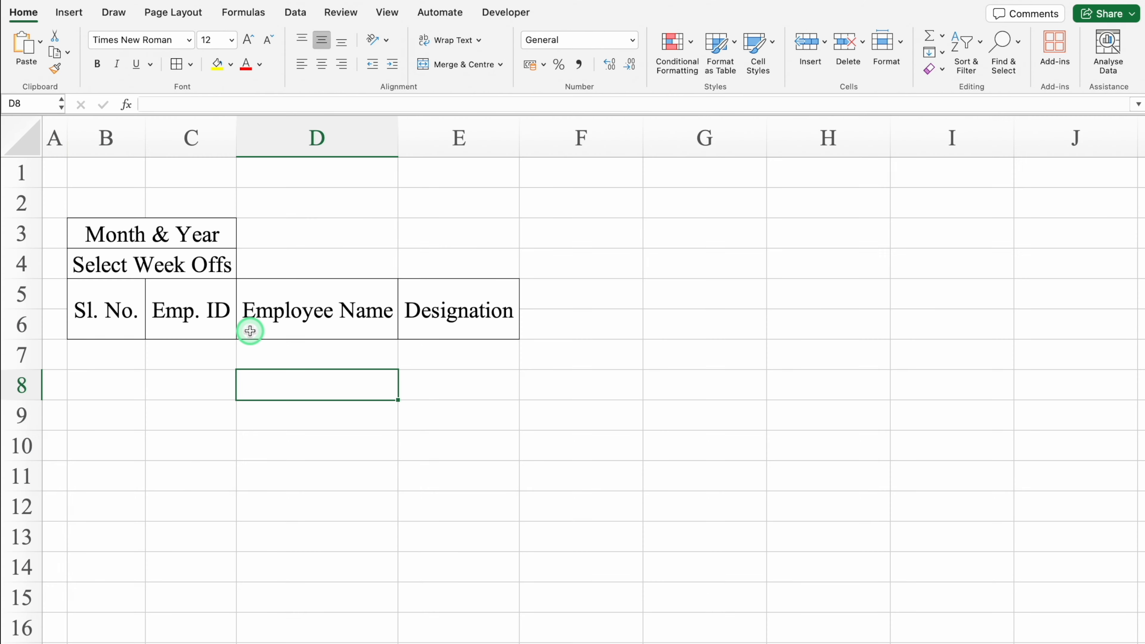
Set the data validation of cell D3, beside Month & Year, to allow a List
click(321, 235)
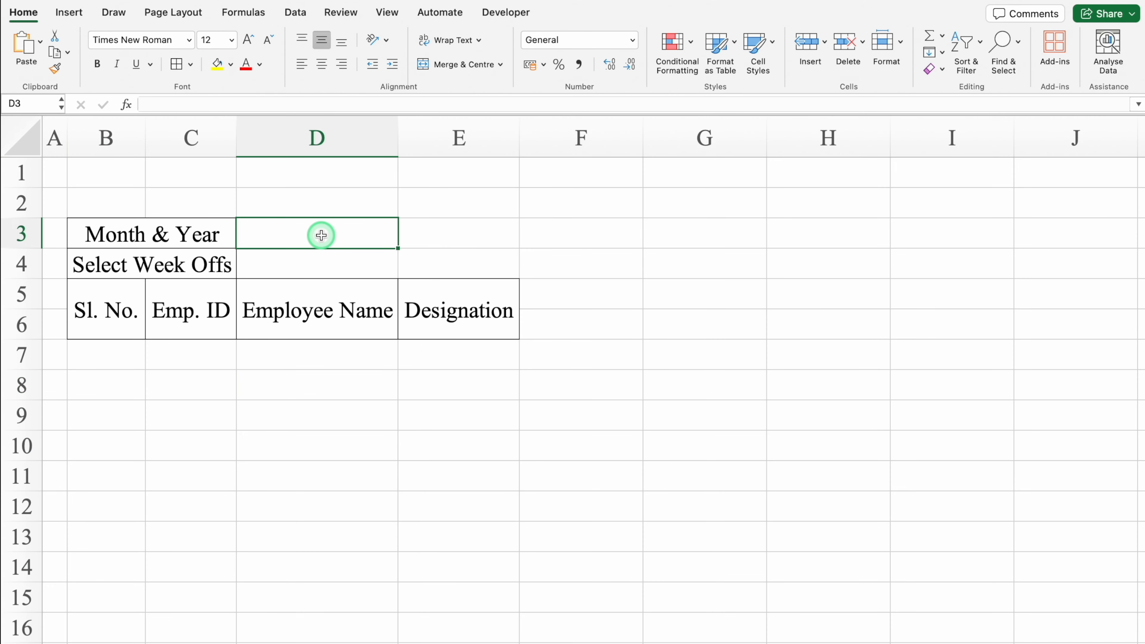
click(297, 14)
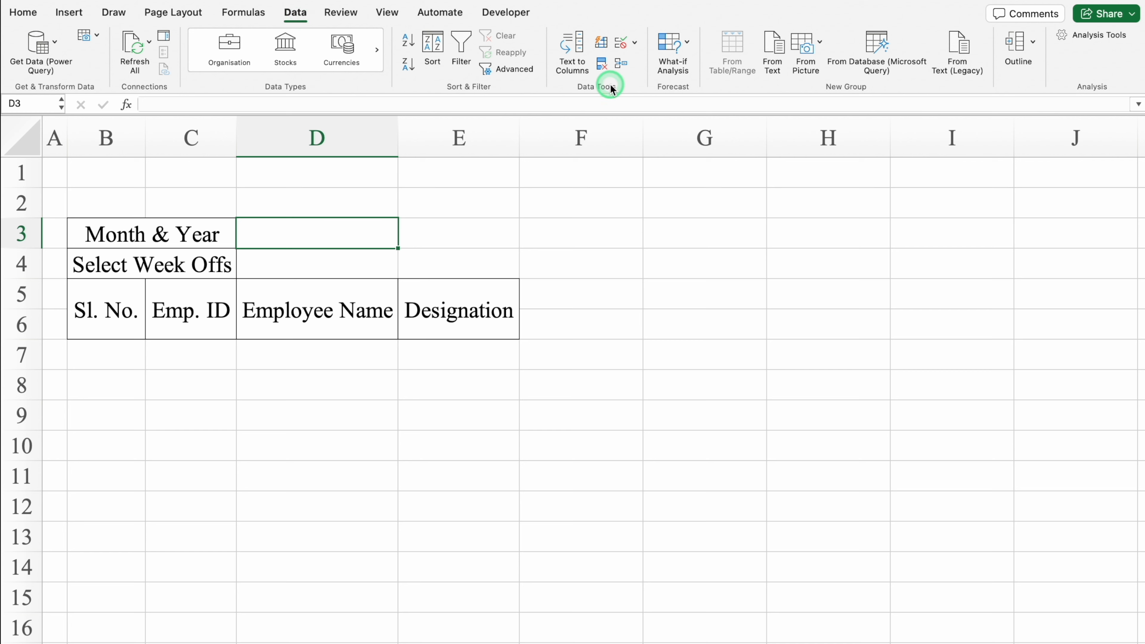
click(636, 42)
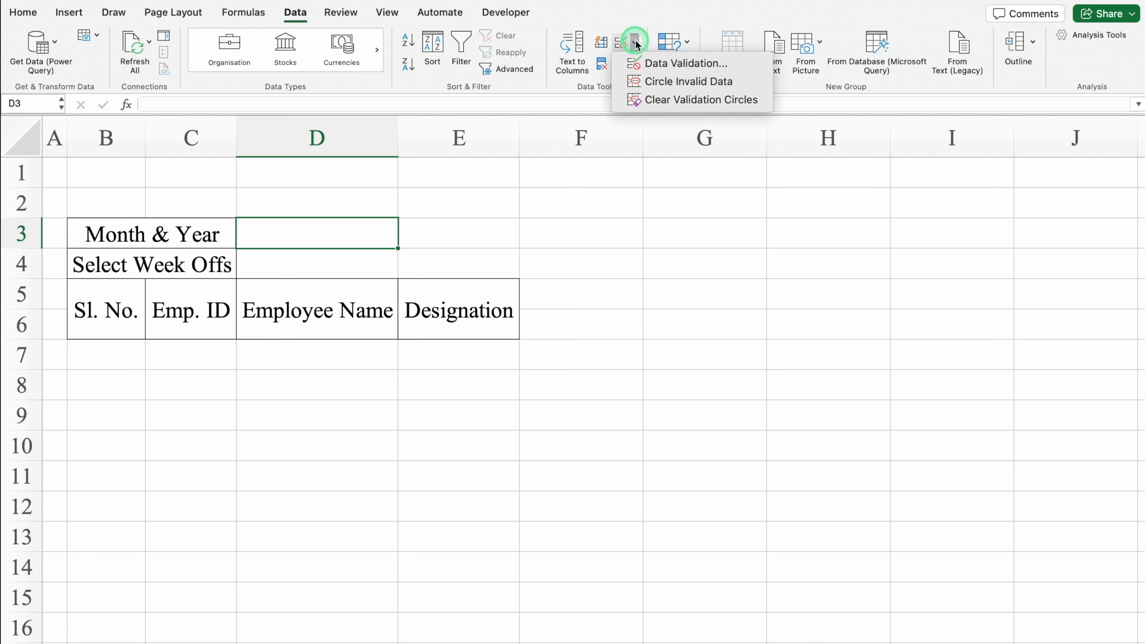
click(684, 64)
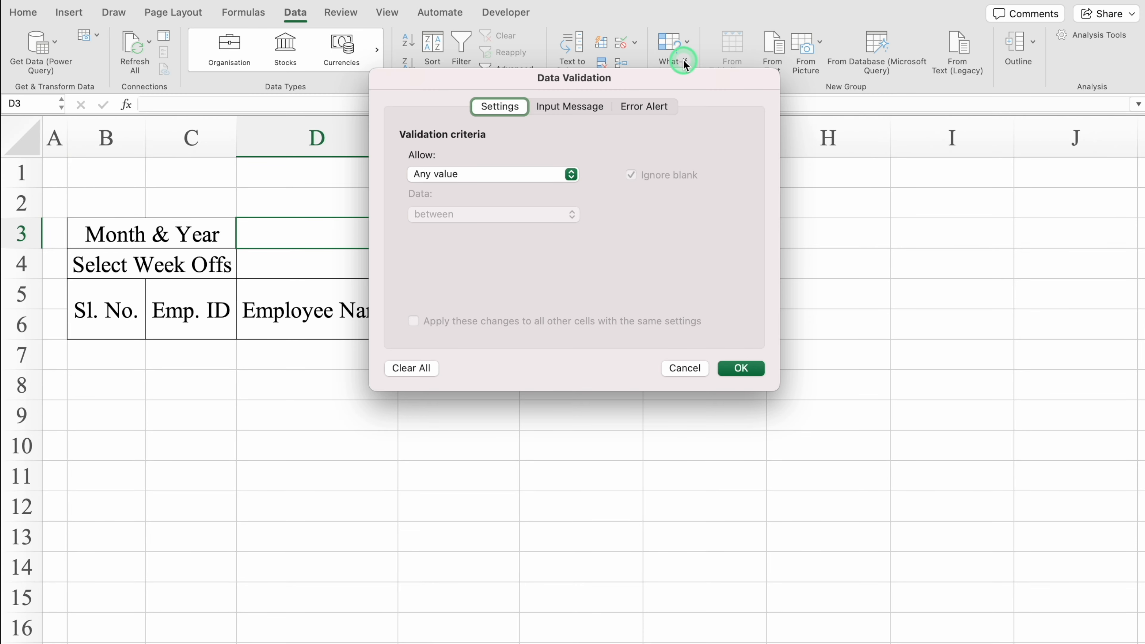
click(571, 174)
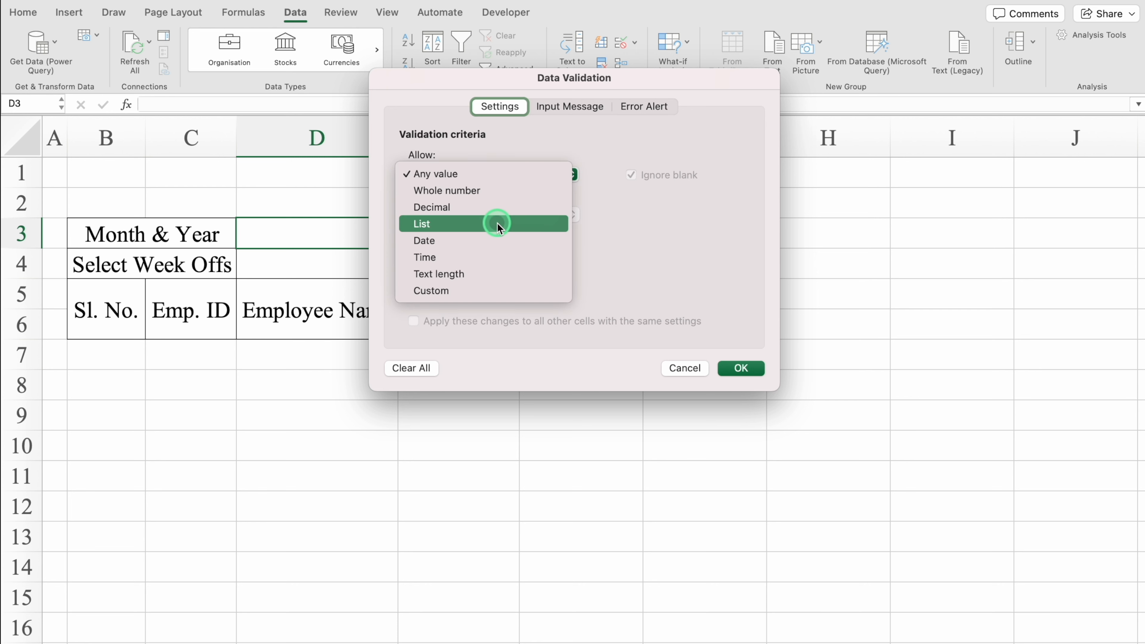
click(499, 224)
click(468, 254)
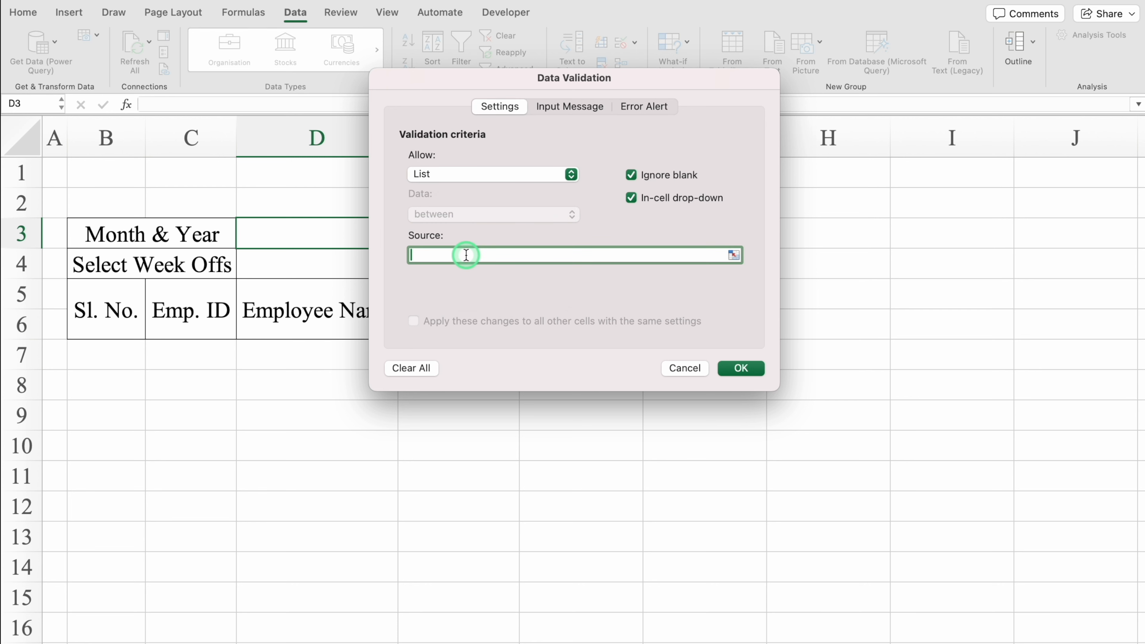
Use the months in Settings!$F$6:$F$17 as the list source for D3 and choose JANUARY there
click(88, 643)
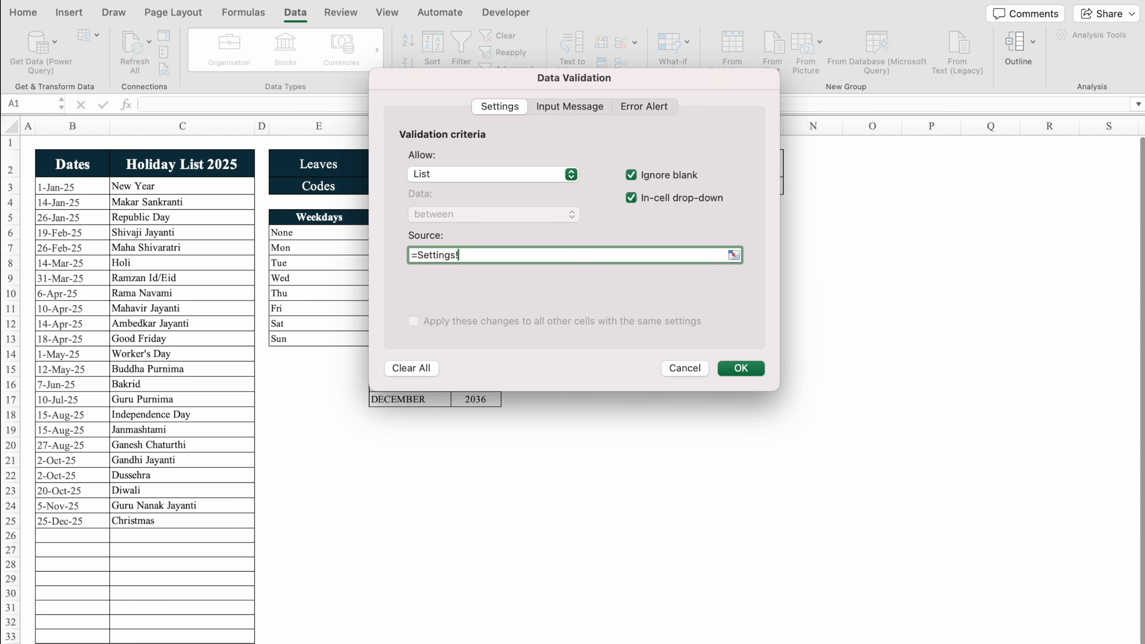
drag(401, 85, 645, 141)
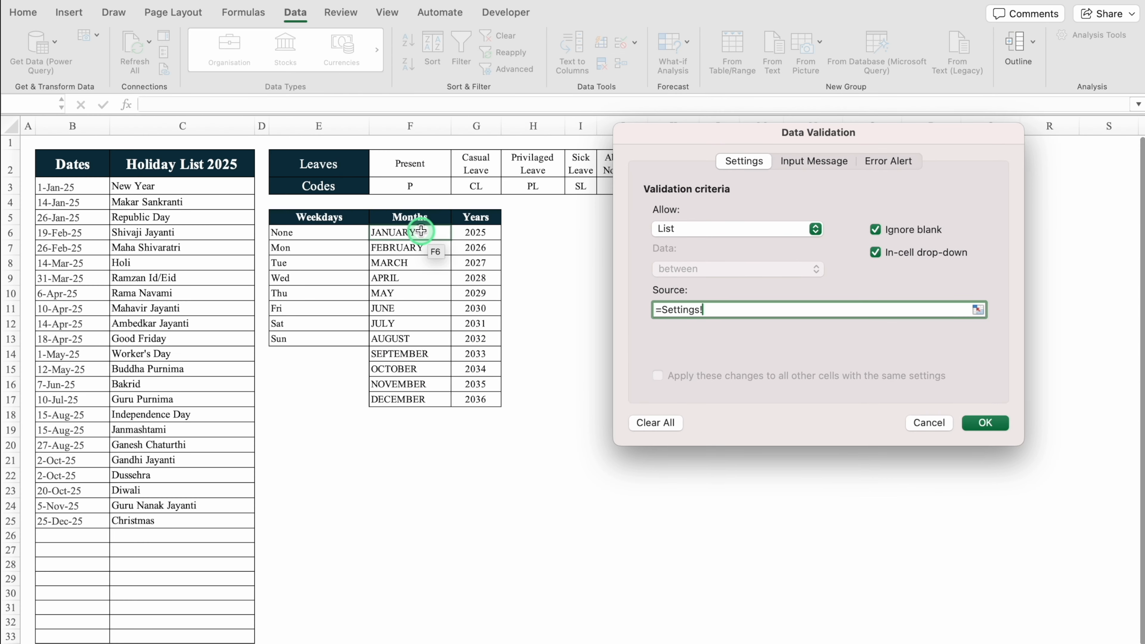
drag(421, 239, 426, 398)
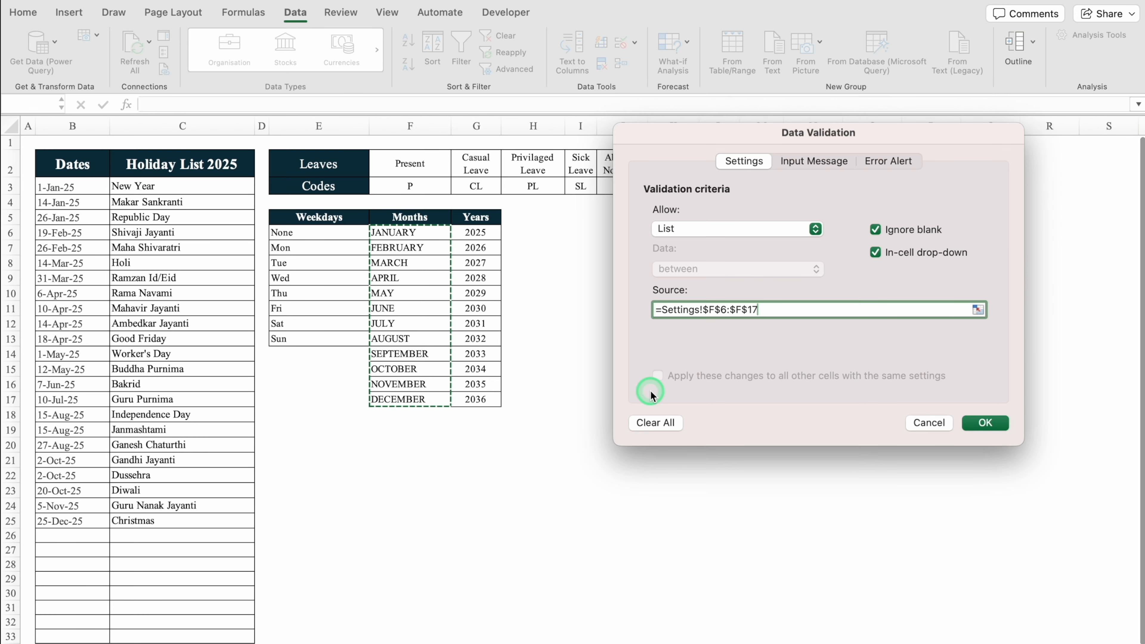
click(982, 426)
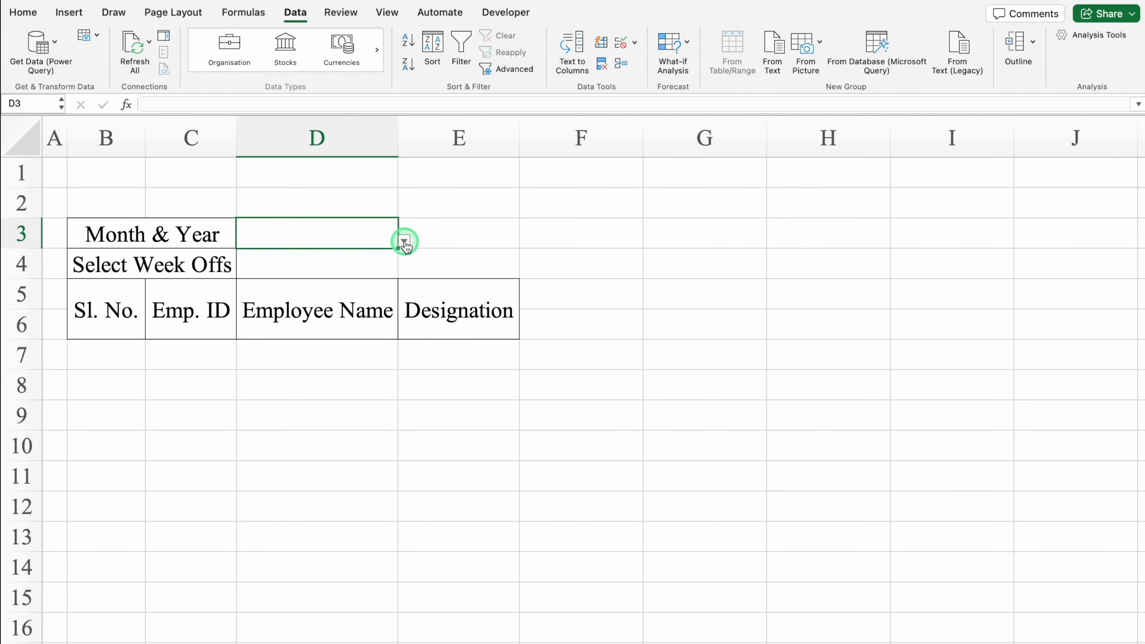
click(404, 242)
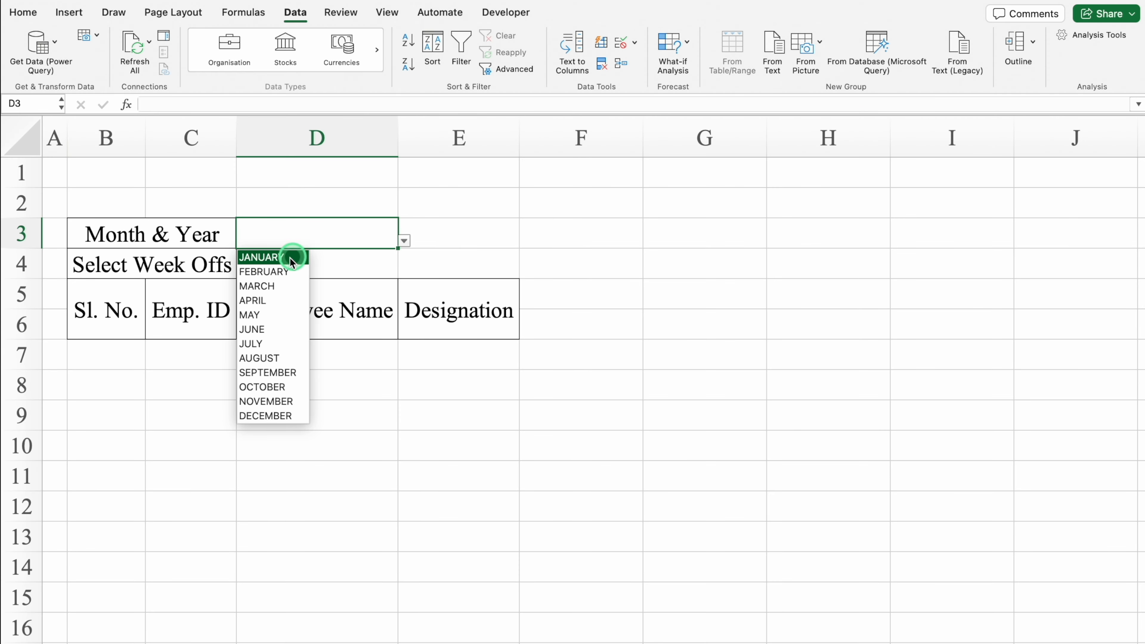
click(272, 259)
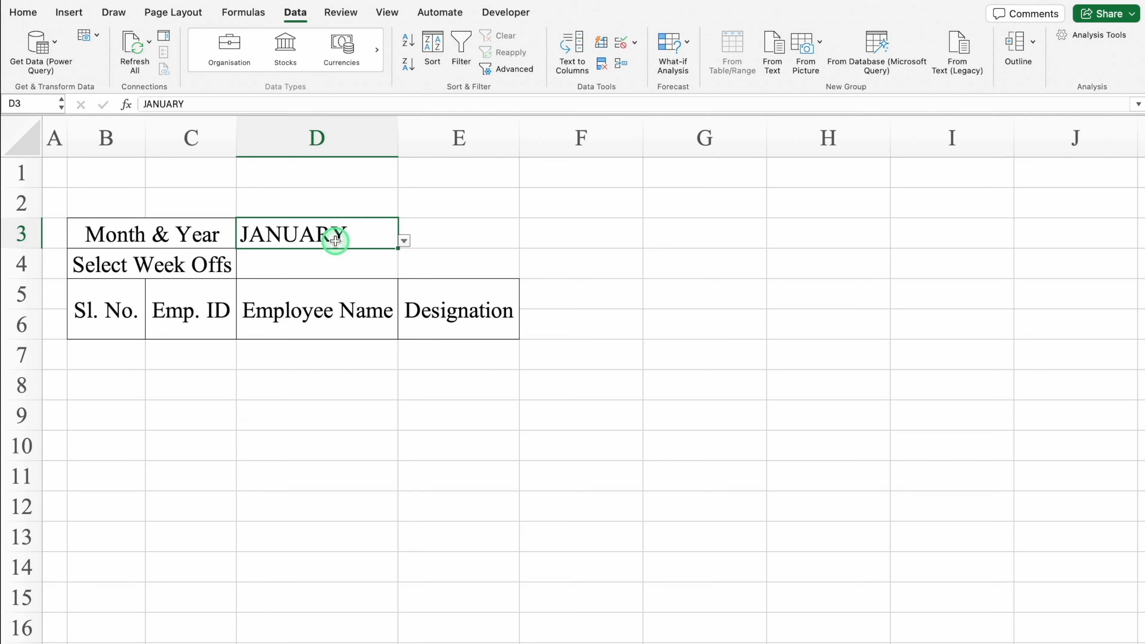
Set the data validation of cell E3, beside the selected month, to allow a List
click(464, 232)
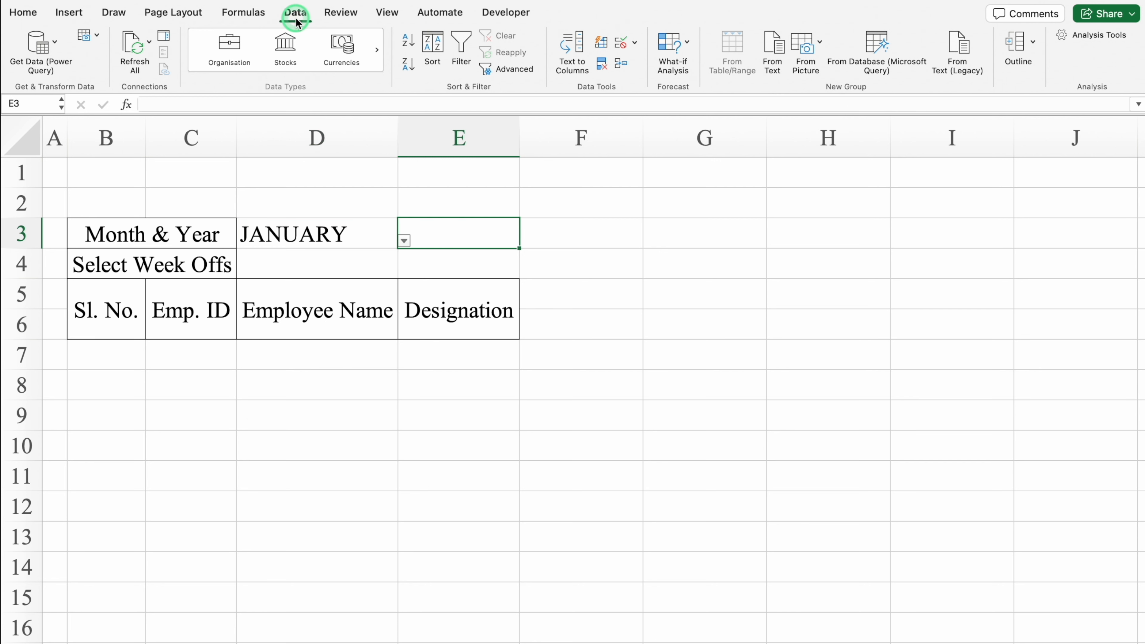
click(635, 44)
click(688, 64)
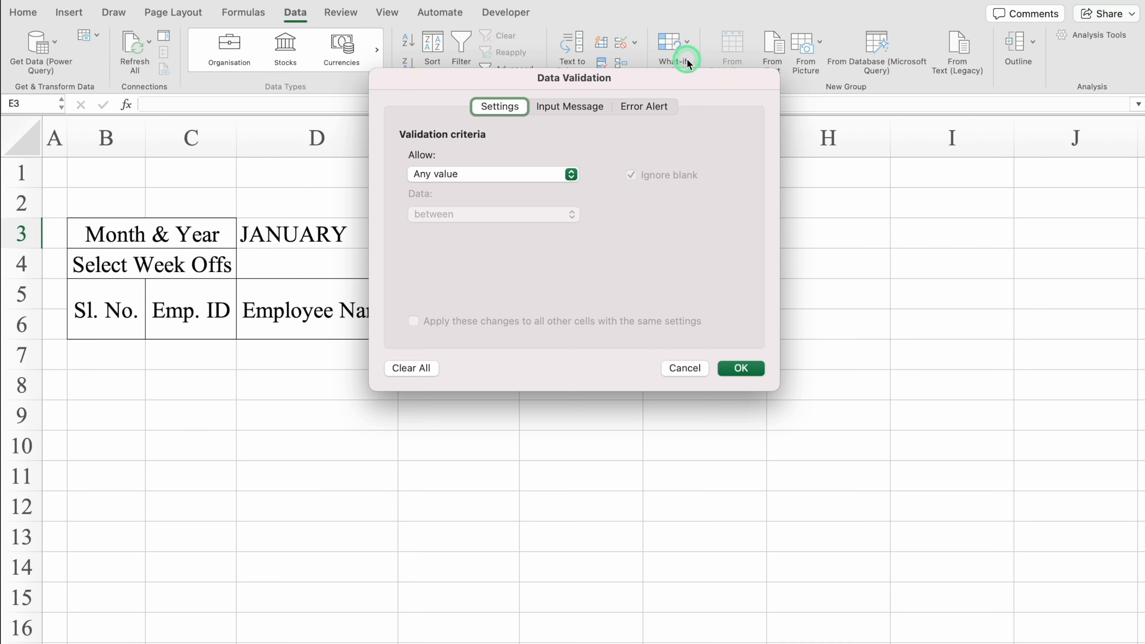
click(570, 173)
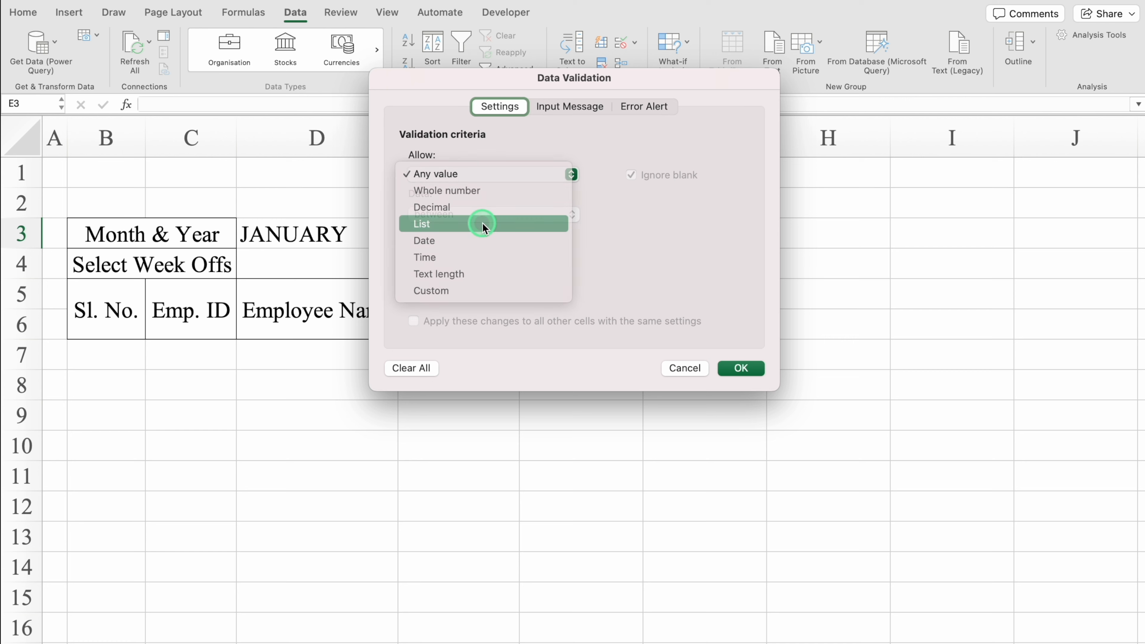
click(481, 222)
Use the years in Settings!$G$6:$G$17 as the list source for E3 and choose 2025 there
click(480, 255)
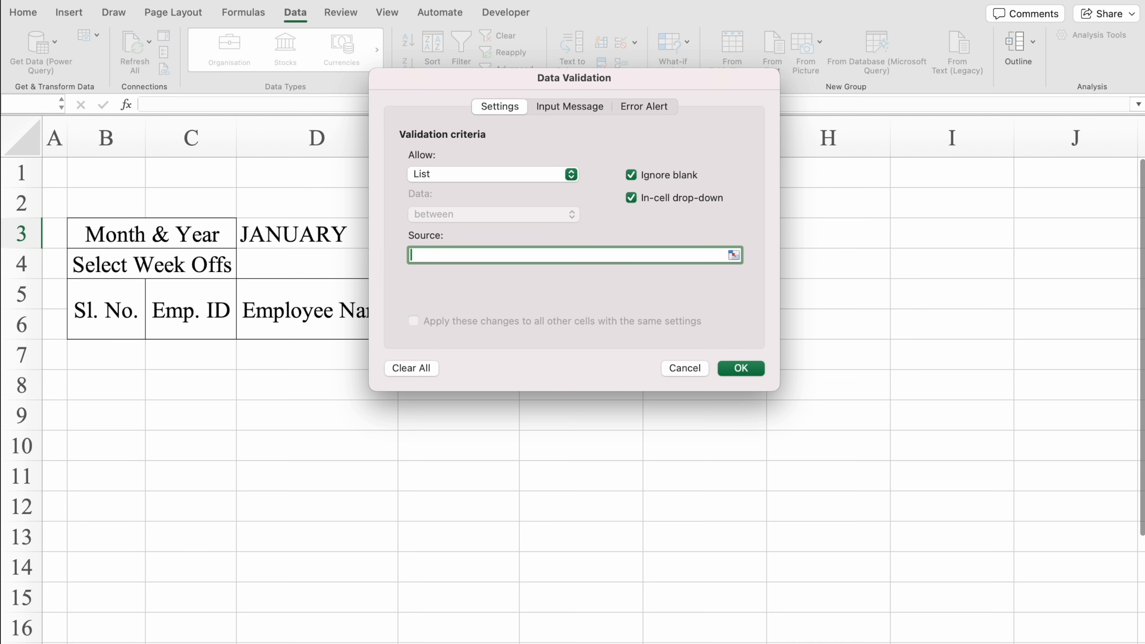
click(149, 642)
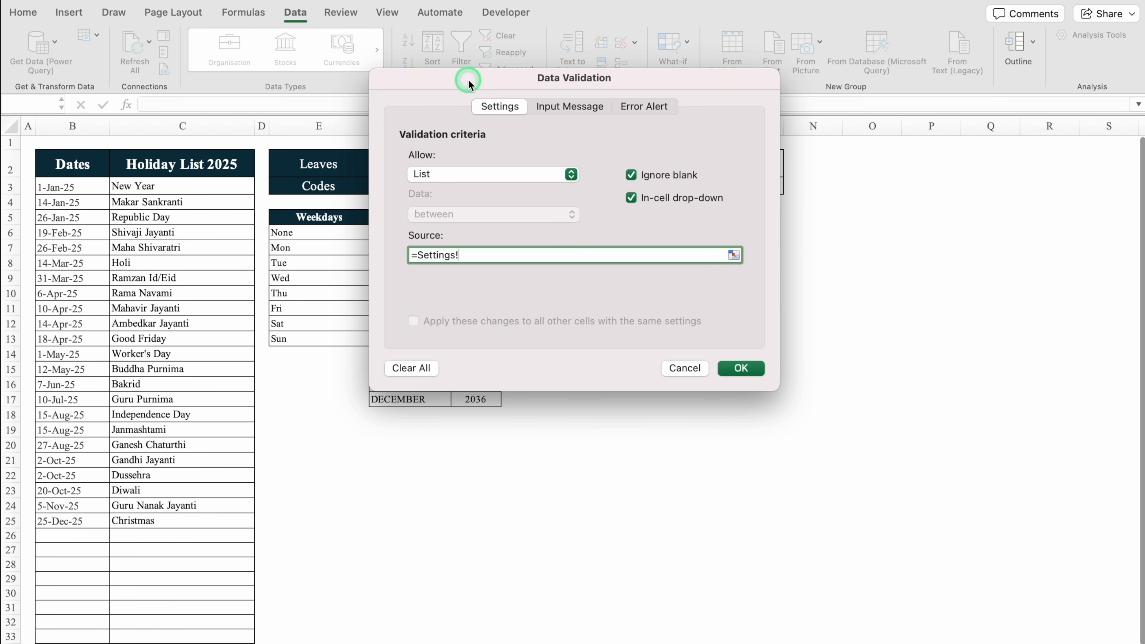
drag(468, 80, 685, 90)
click(482, 234)
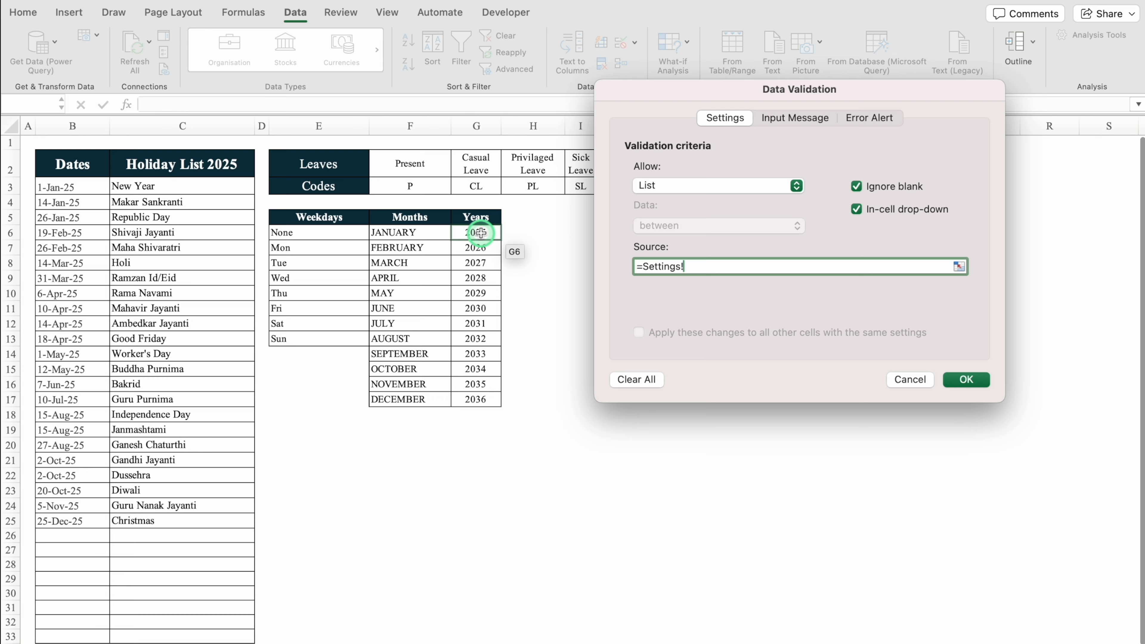
drag(480, 232, 490, 398)
click(966, 379)
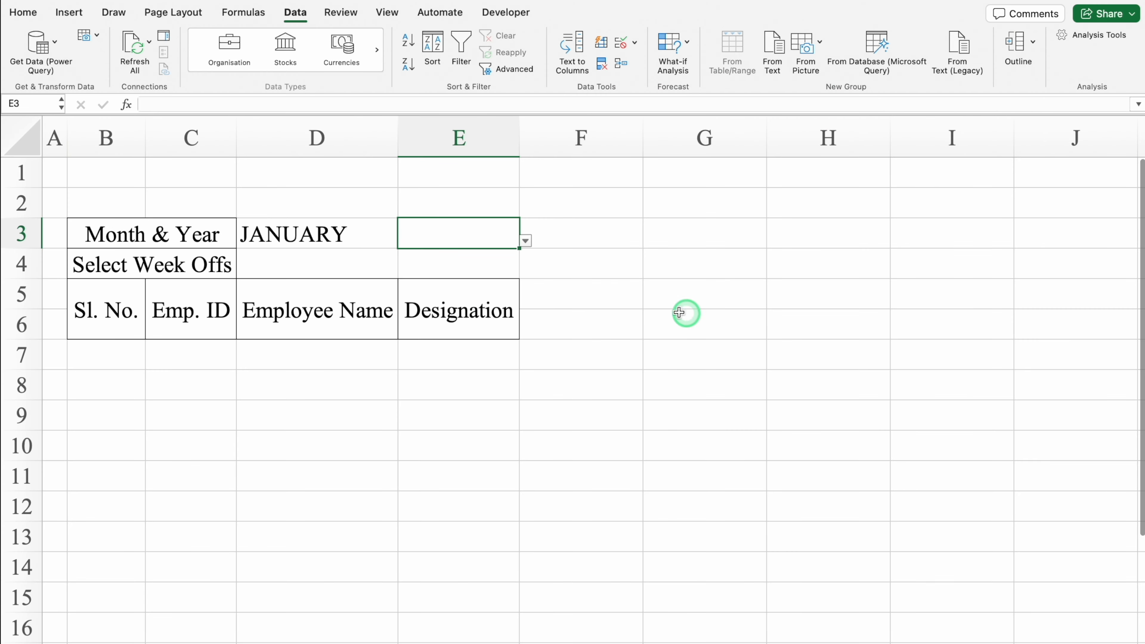
click(526, 241)
click(432, 254)
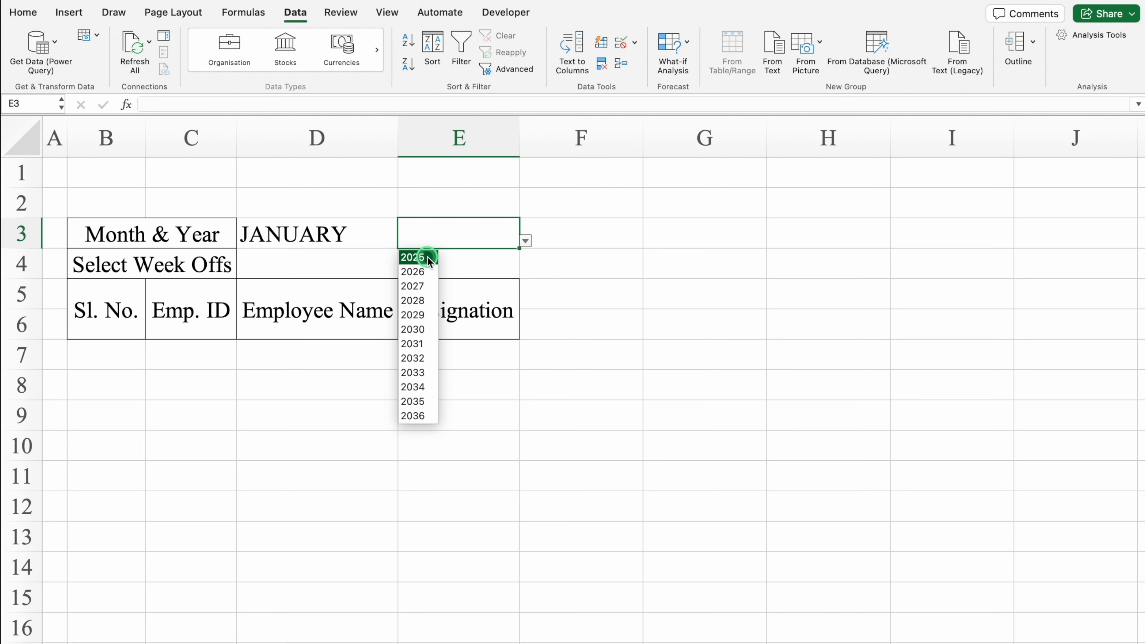
click(428, 257)
Centre the month and year in D3:E3 horizontally
drag(345, 235, 429, 233)
click(32, 18)
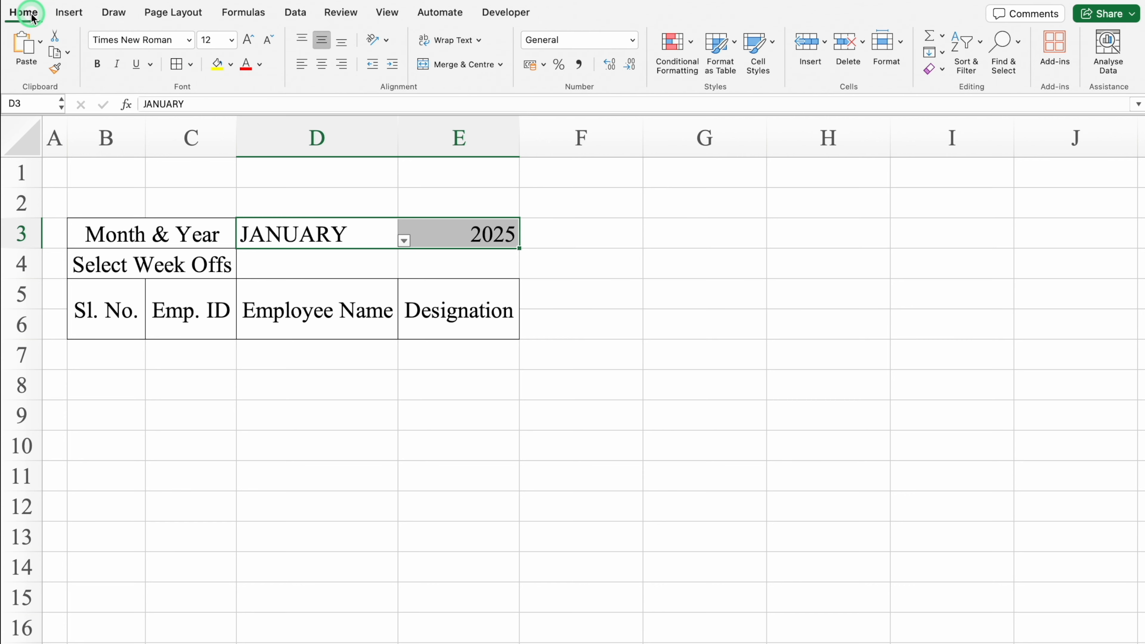
click(323, 65)
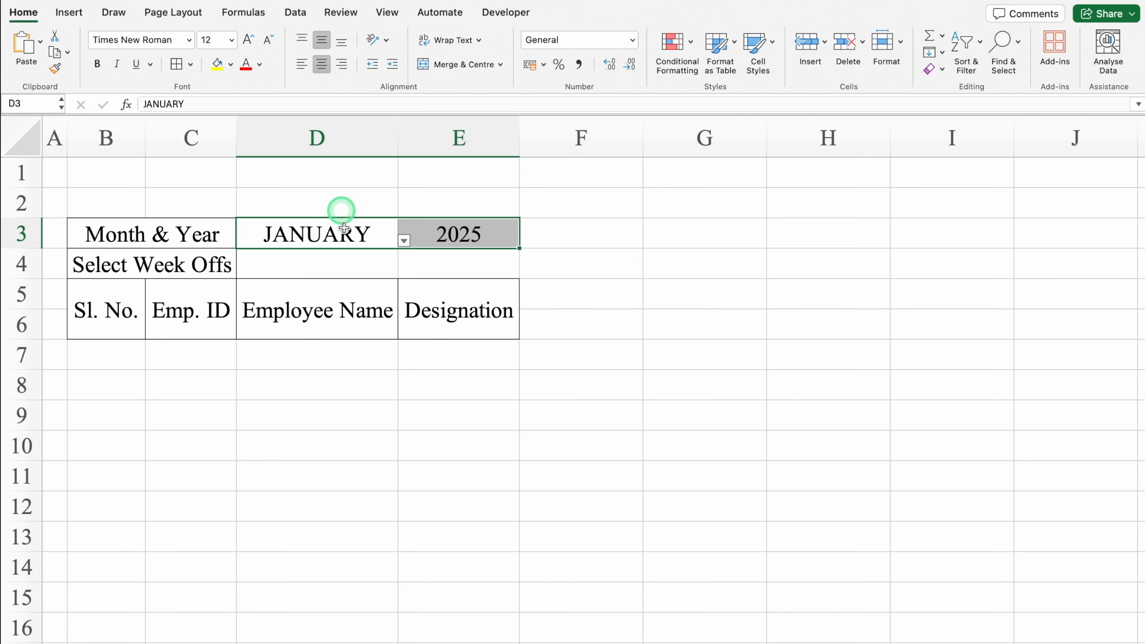
Set the data validation of D4:E4, beside Select Week Offs, to allow a List
click(341, 267)
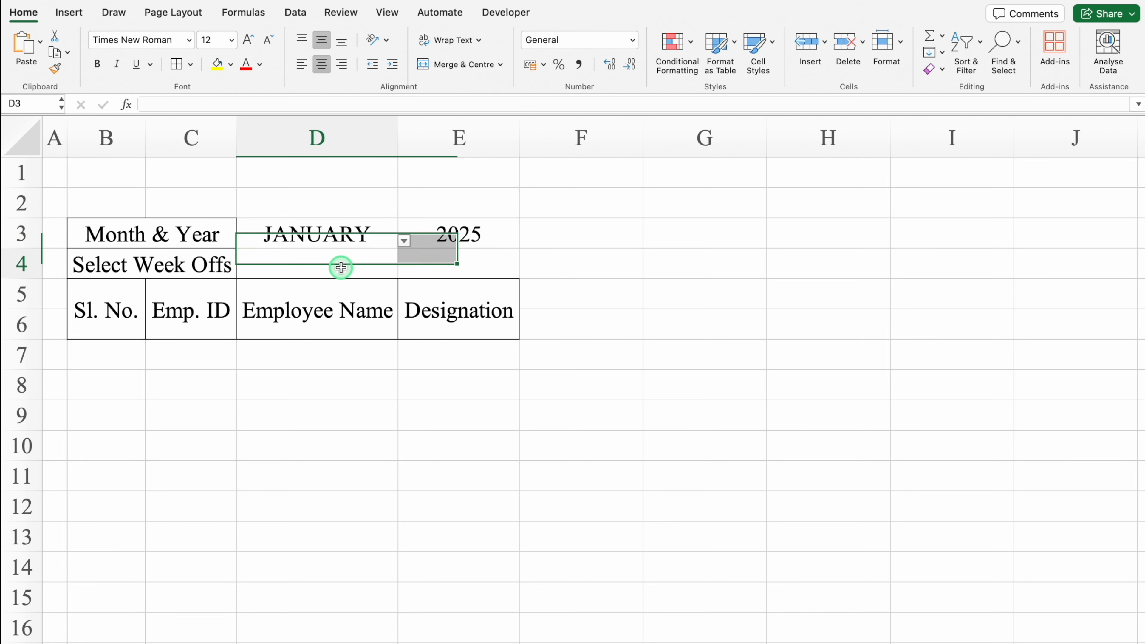
drag(341, 262, 407, 272)
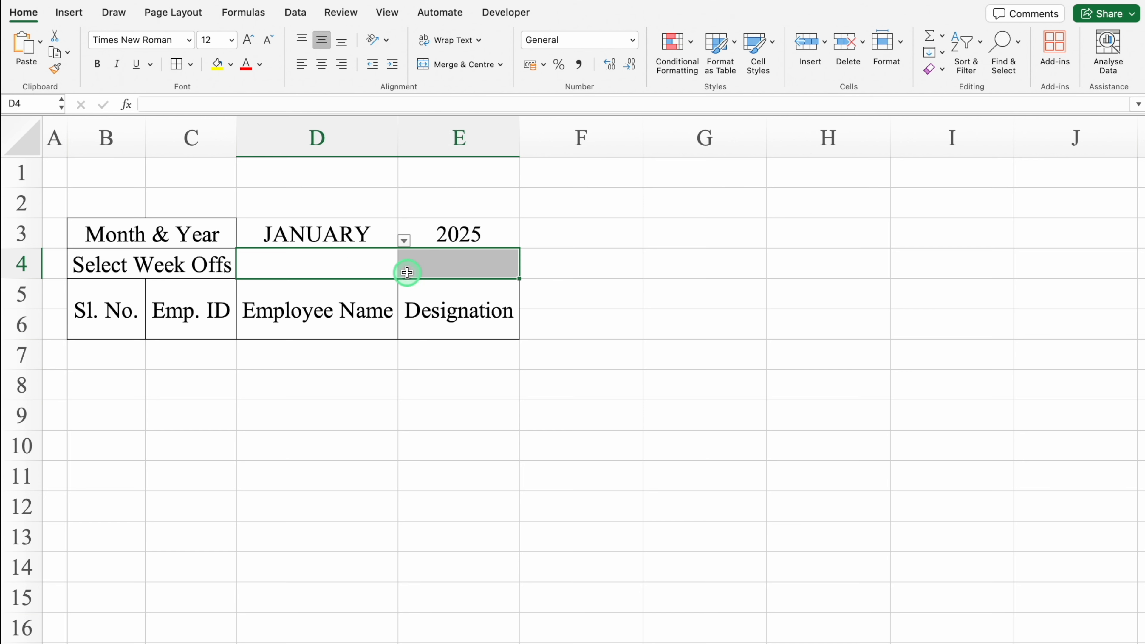
click(295, 12)
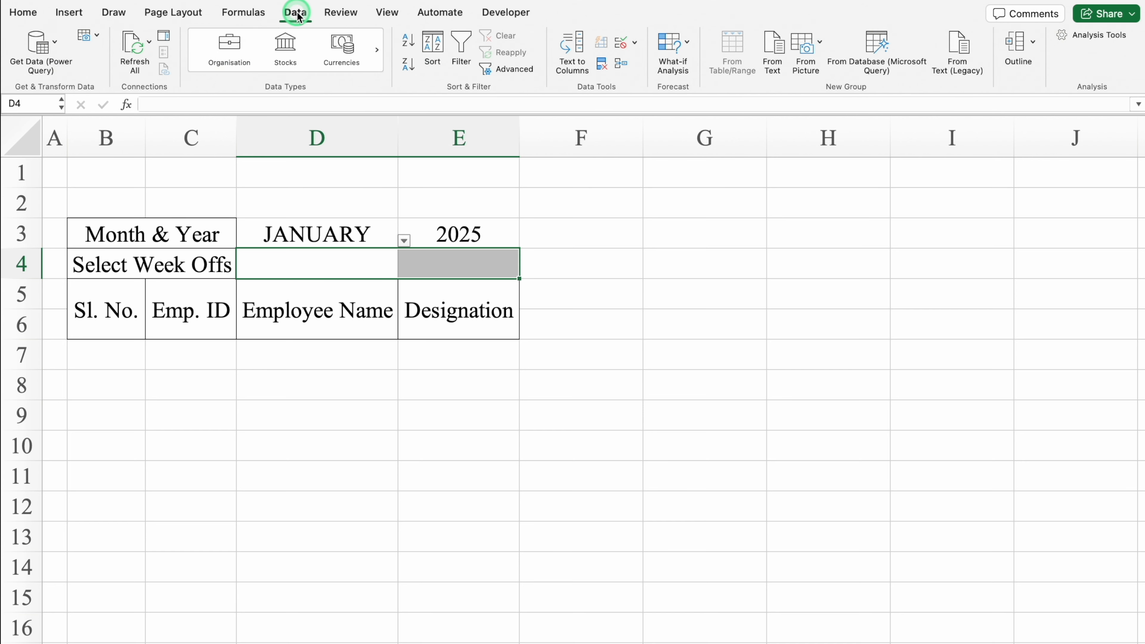
click(446, 38)
click(634, 43)
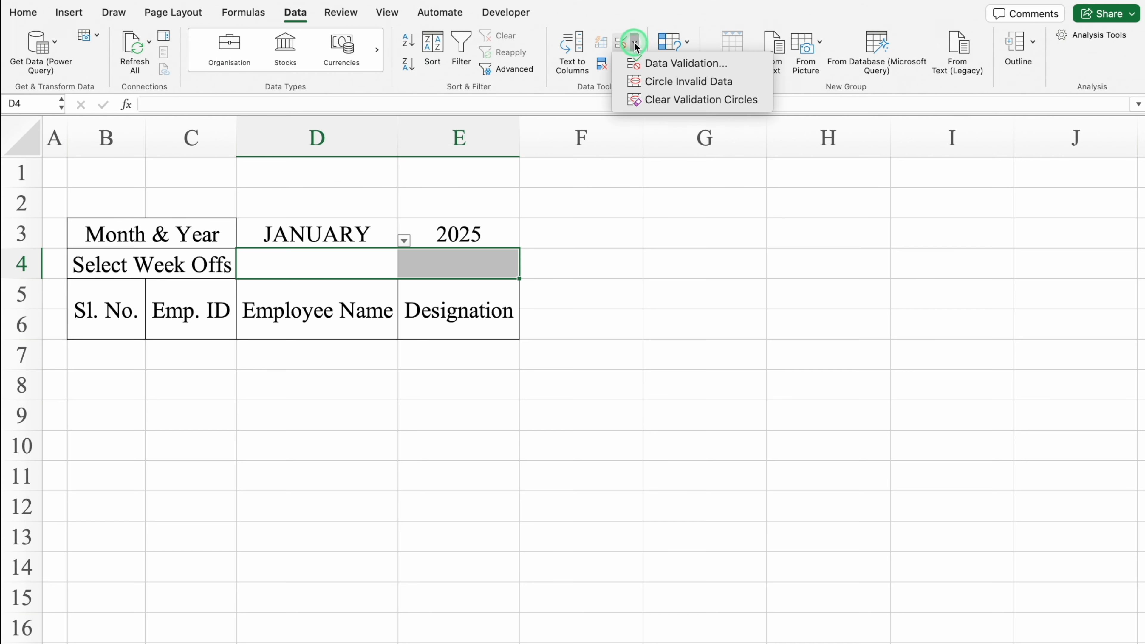
click(671, 63)
click(574, 174)
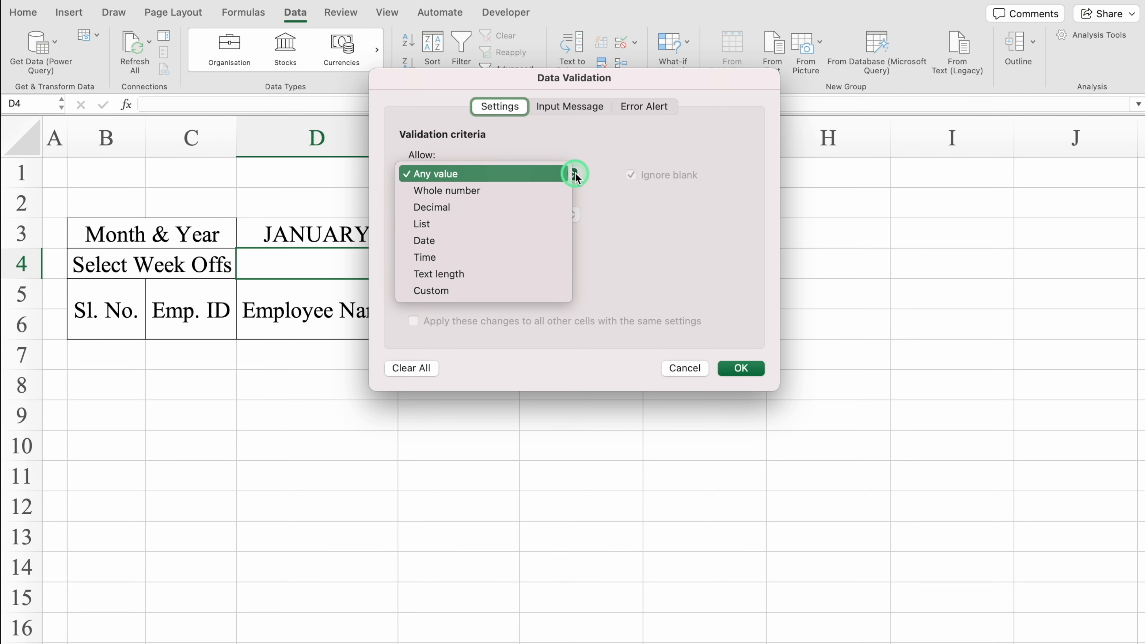
click(485, 224)
Use the weekdays in Settings!$E$6:$E$13 as the list source for D4:E4 and check the choices offered in D4
click(478, 256)
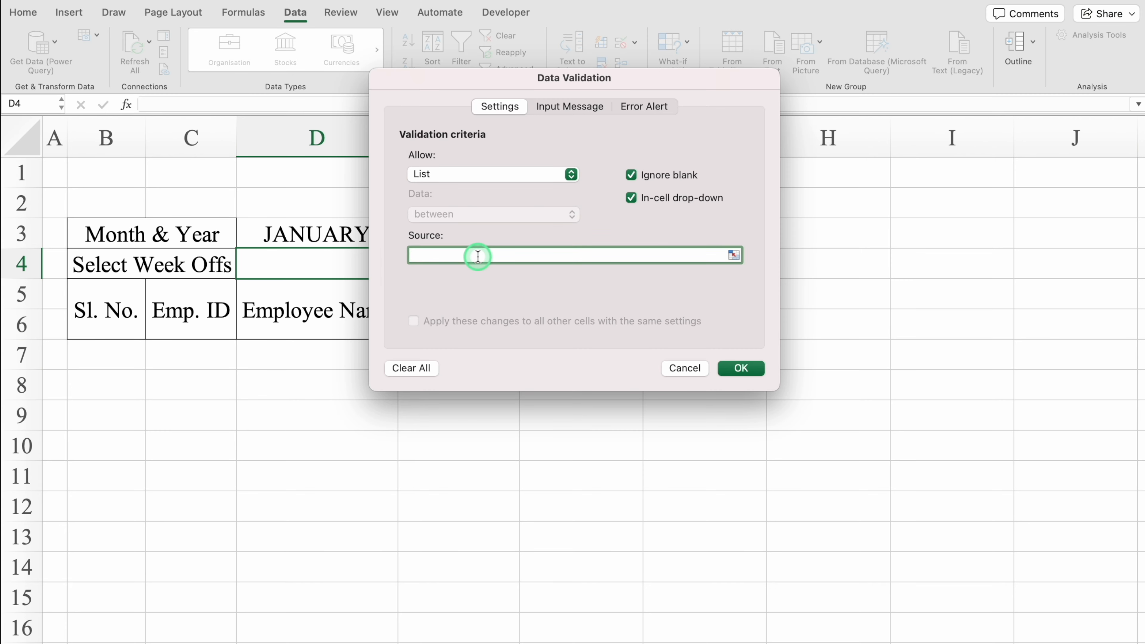
click(113, 642)
drag(430, 84, 601, 92)
drag(322, 233, 334, 343)
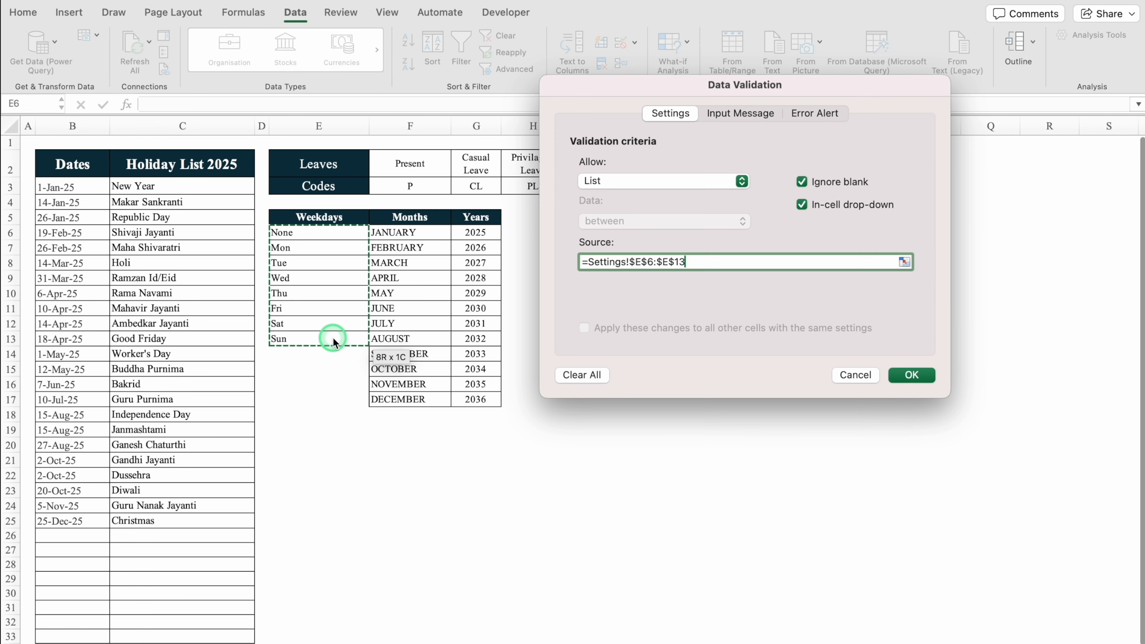
click(910, 374)
click(404, 271)
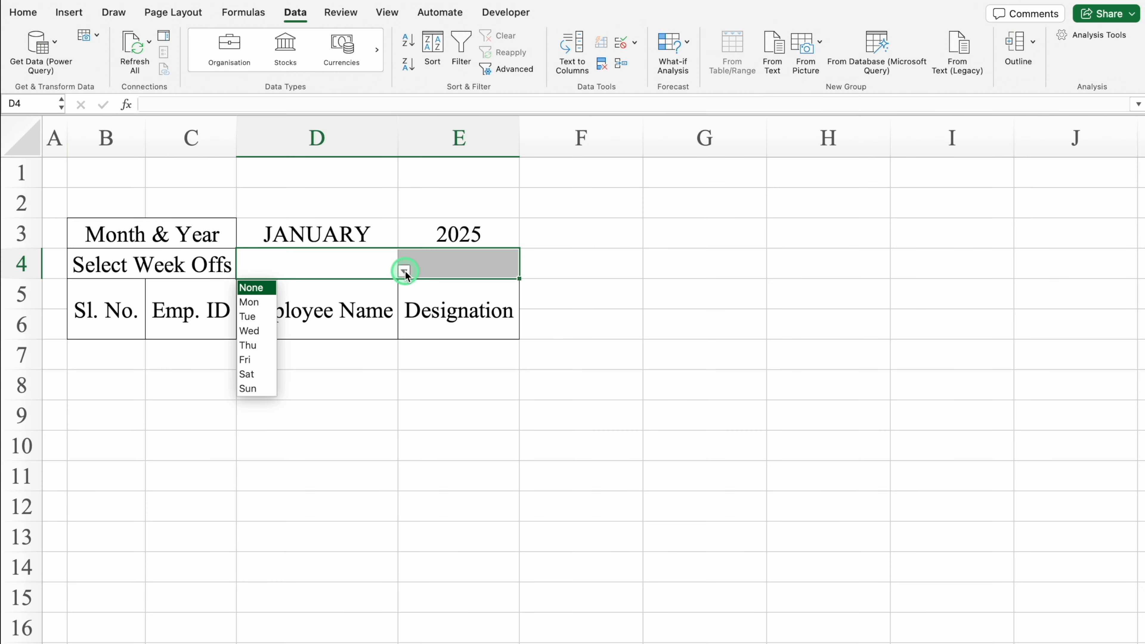
click(405, 271)
Apply all borders to the header block B3:E6
drag(149, 234, 440, 310)
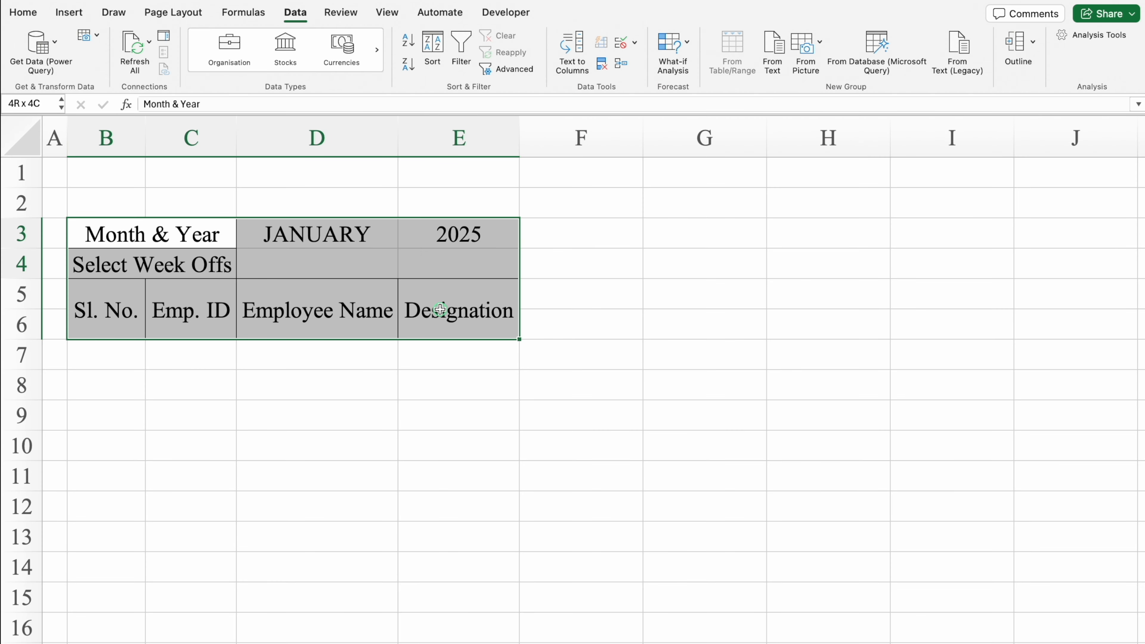
click(22, 12)
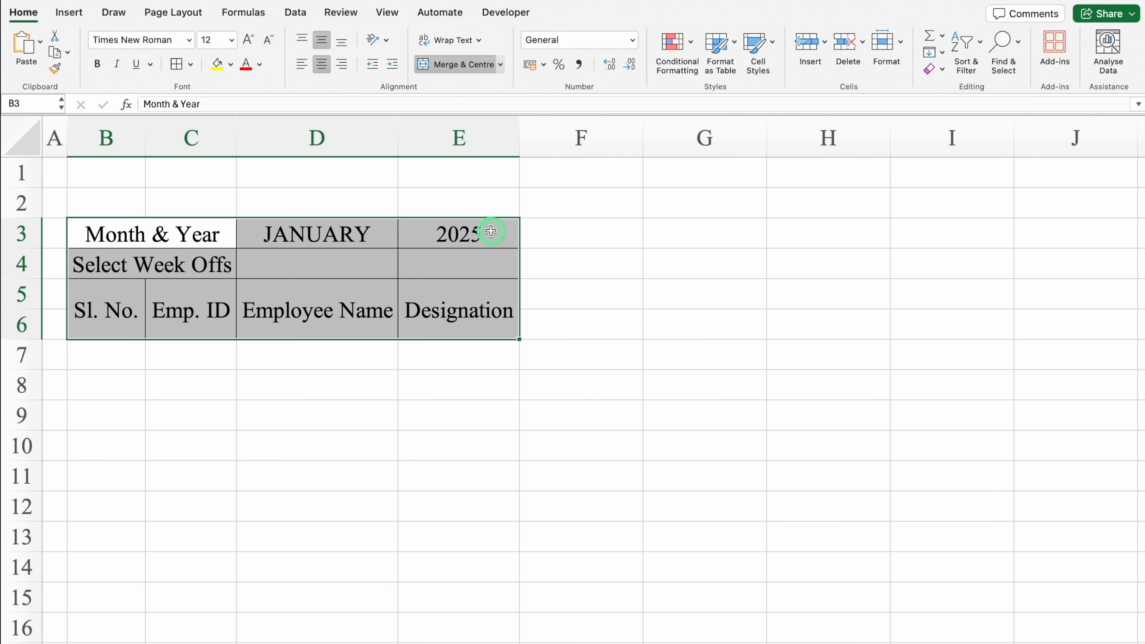
Enter the label Start Date in F3 and centre the contents of row 3 horizontally
click(578, 229)
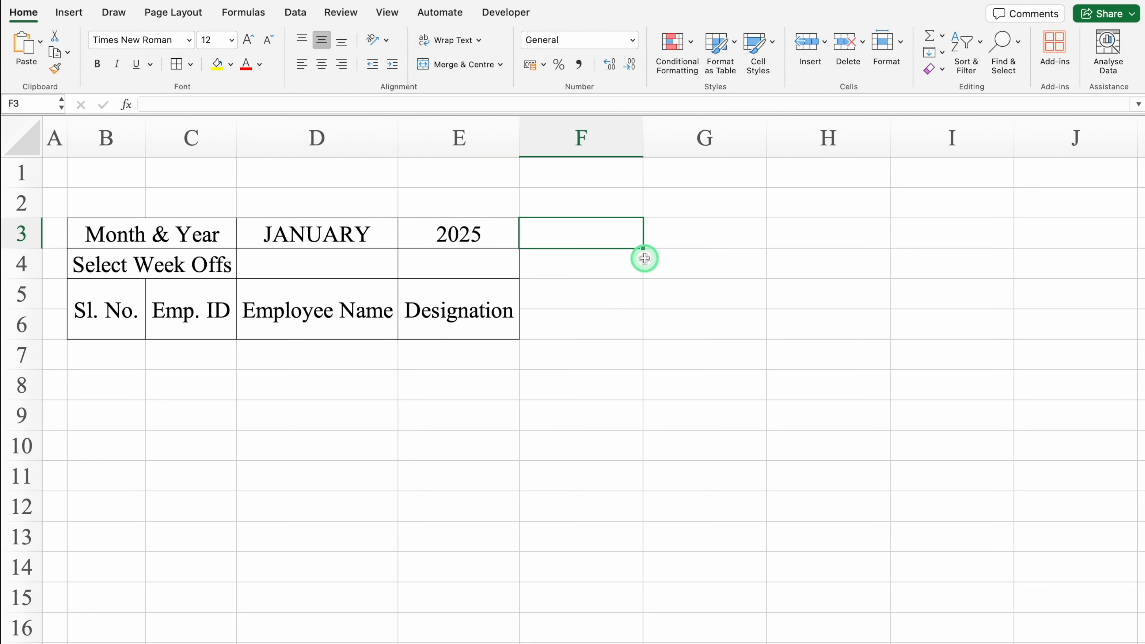
text(Start Date)
key(Tab)
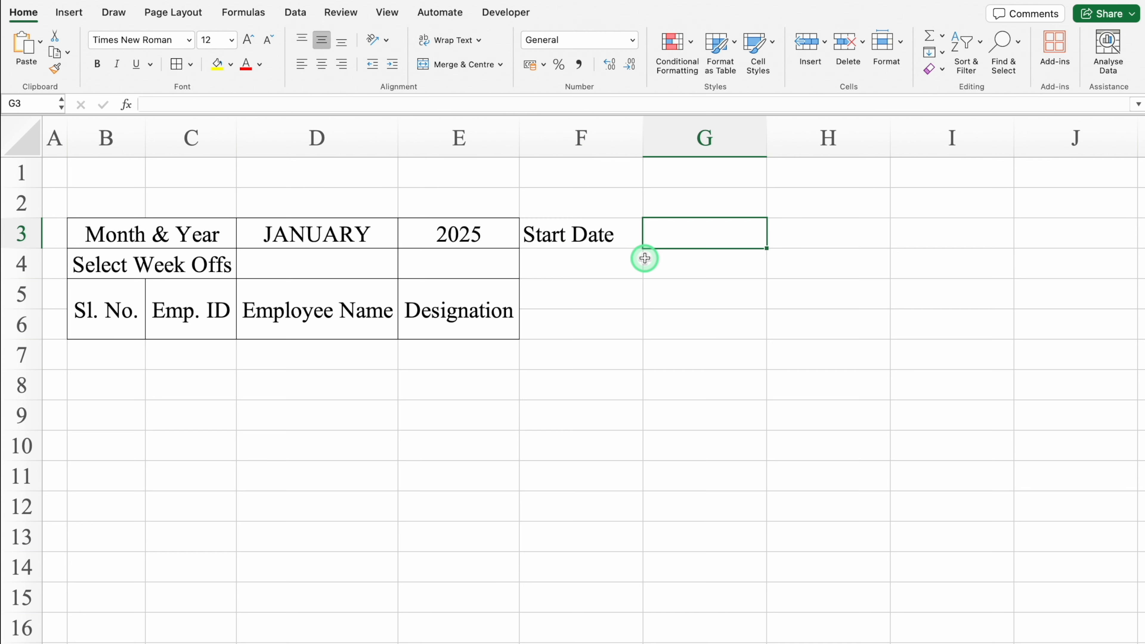
click(21, 235)
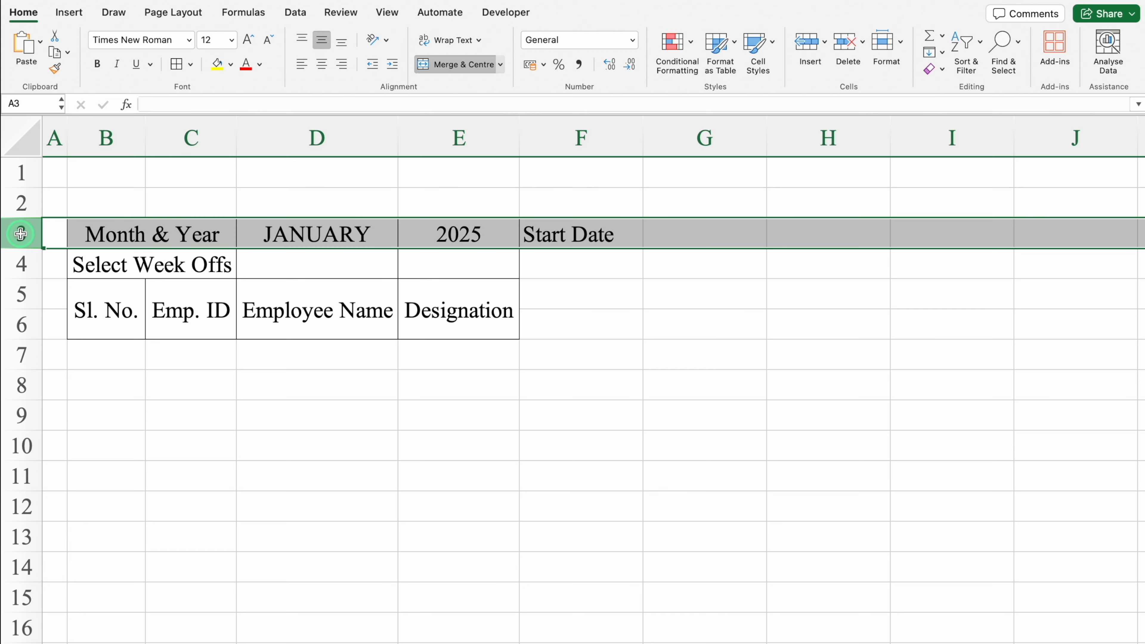
click(322, 66)
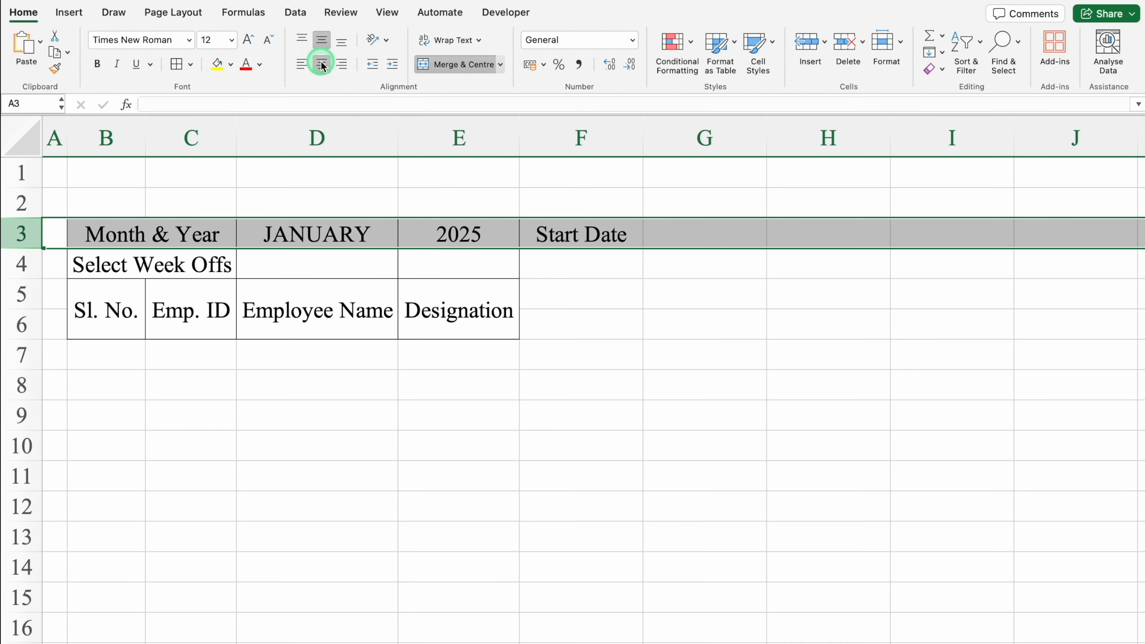
Enter 1 as the start date in G3
click(700, 235)
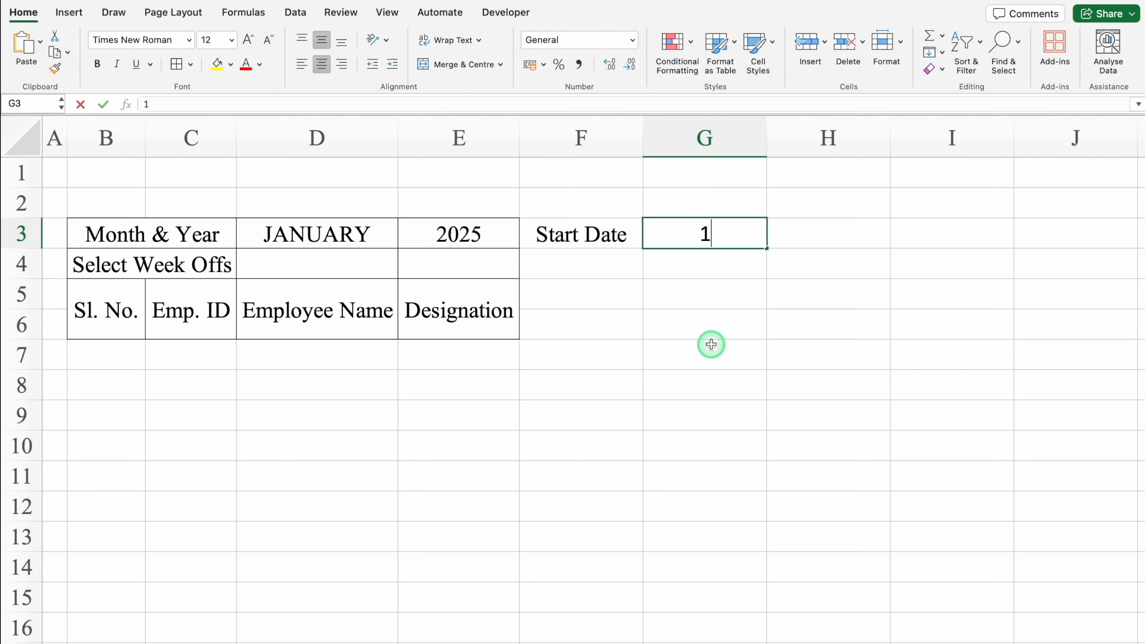
text(1)
key(Tab)
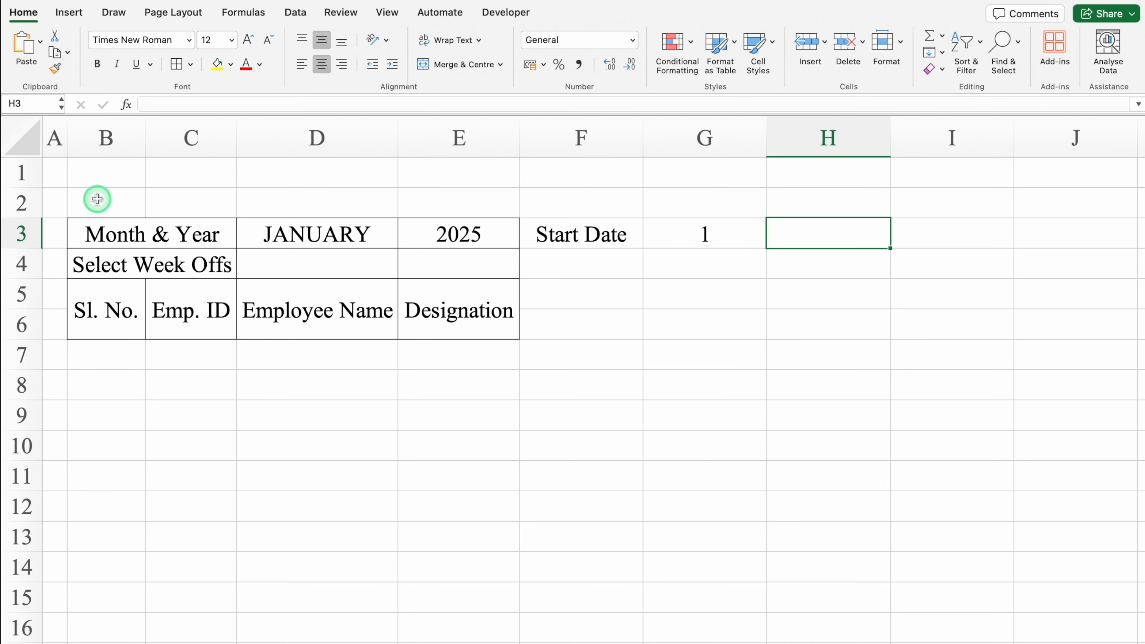
Merge and centre B2:G2 and enter the title Attendance Sheet there
click(97, 199)
drag(96, 199, 721, 202)
click(456, 71)
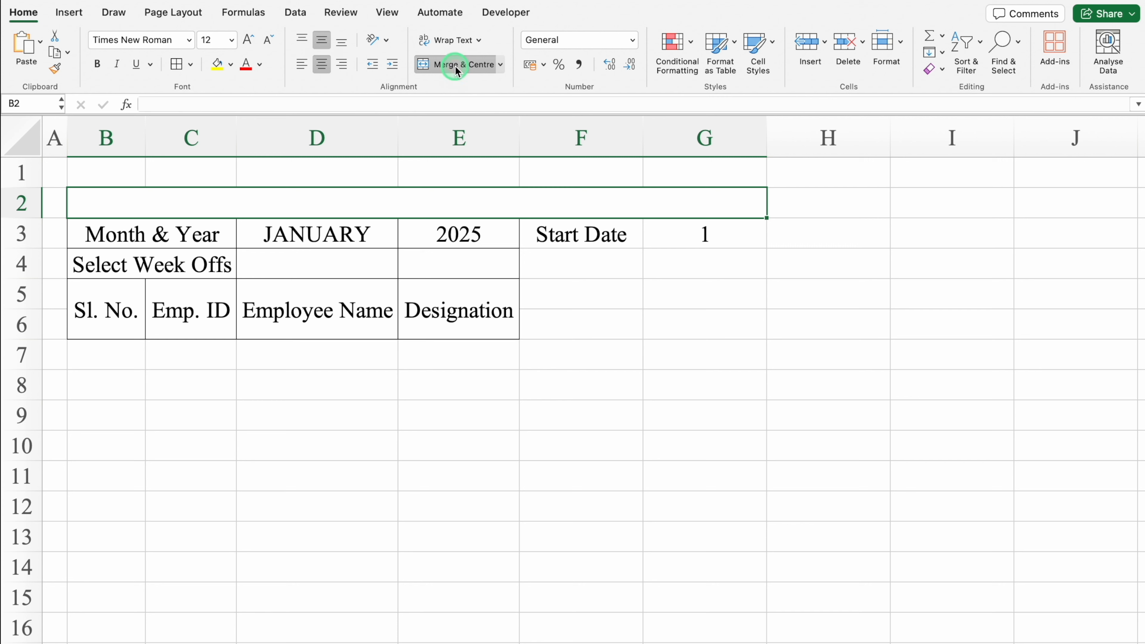
text(Attendance Sheet)
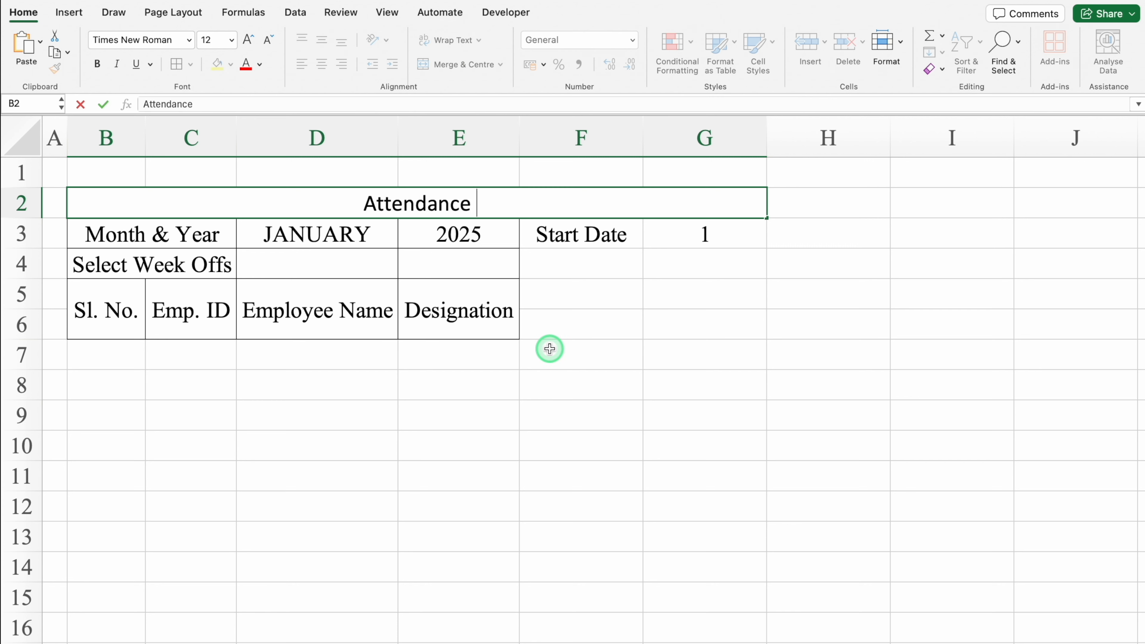
click(580, 232)
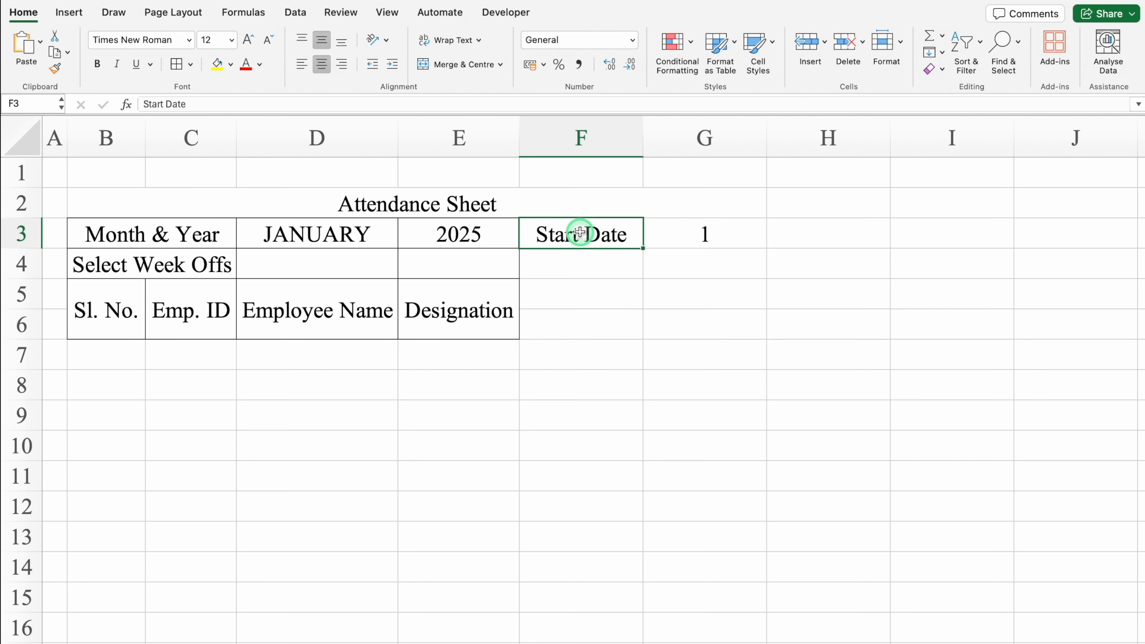
Format the Attendance Sheet title in B2 with a dark blue font colour, Arial Black and size 14
click(527, 197)
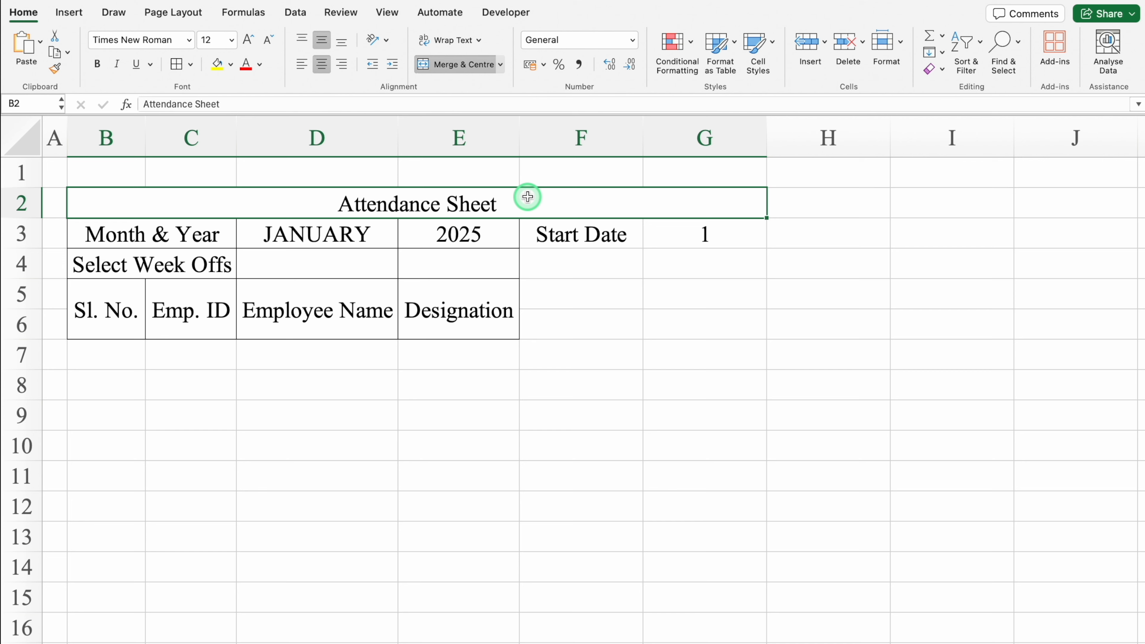
click(260, 65)
click(292, 197)
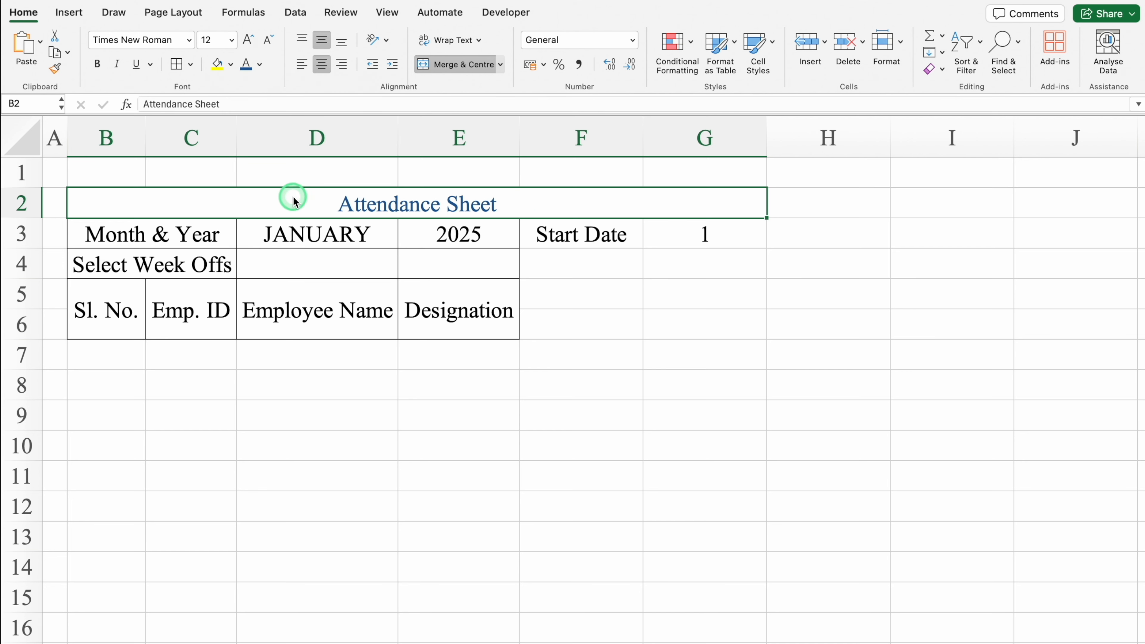
click(189, 43)
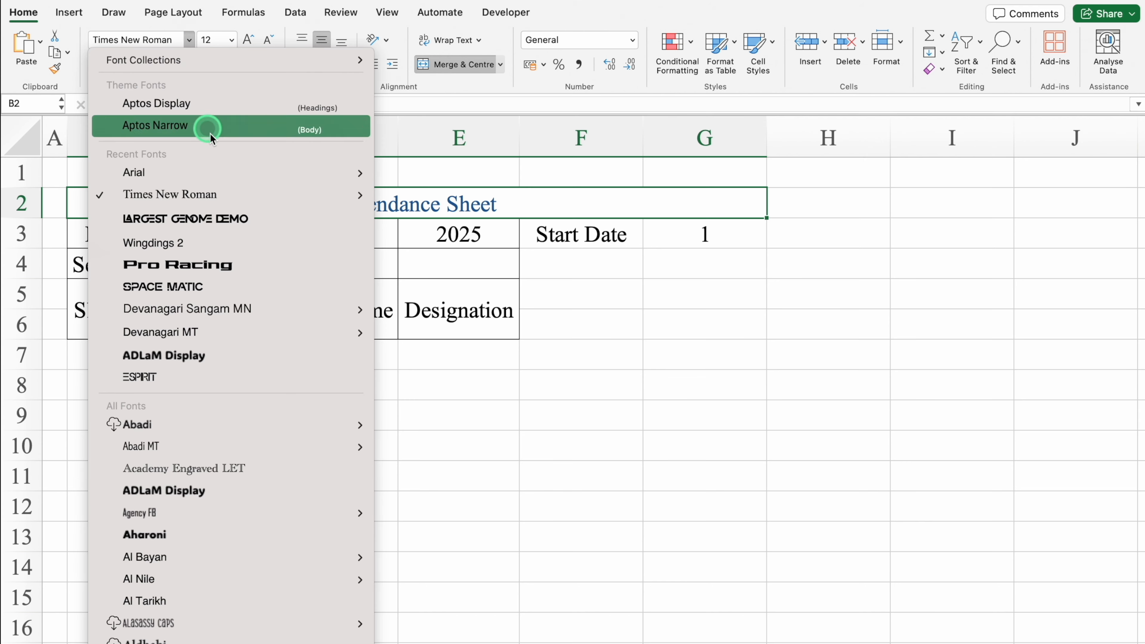
mouse_move(234, 173)
click(478, 376)
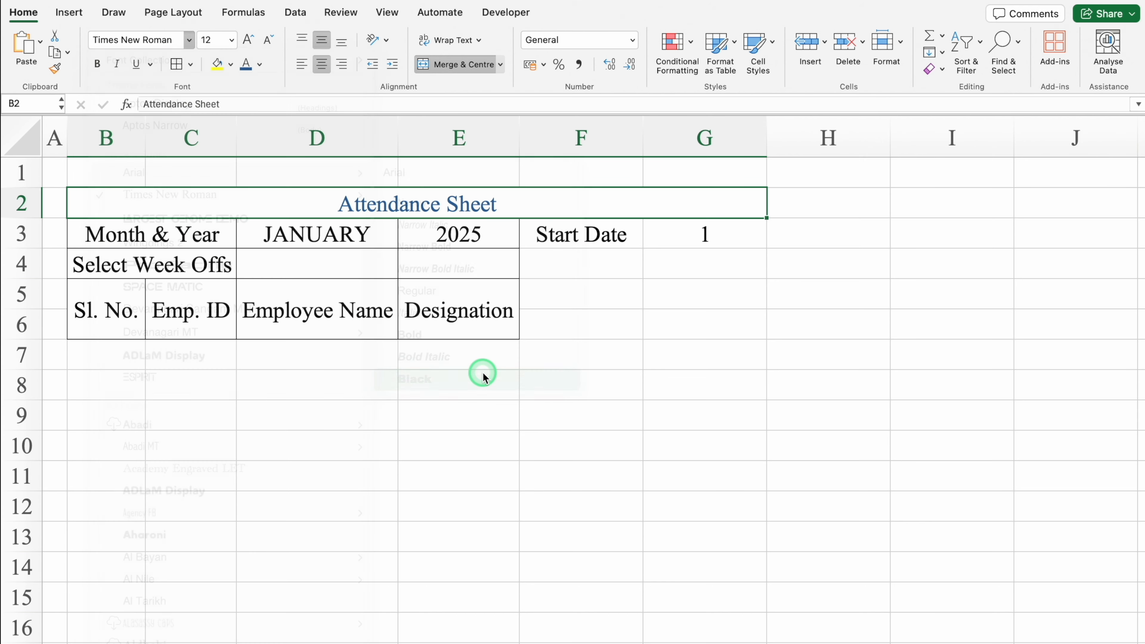
click(248, 40)
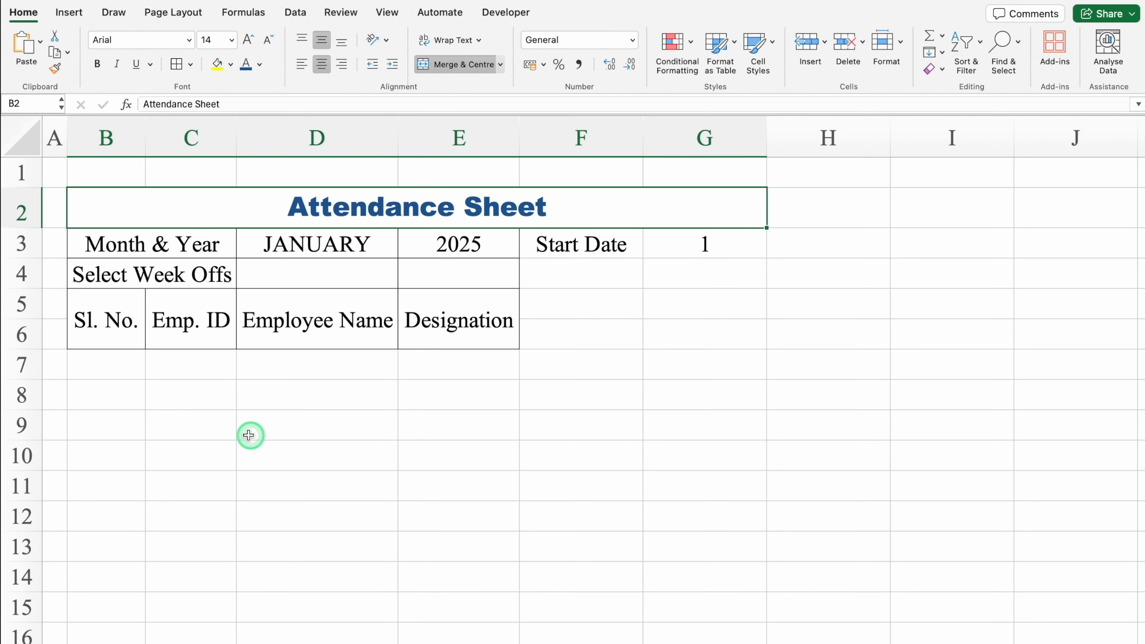
click(106, 363)
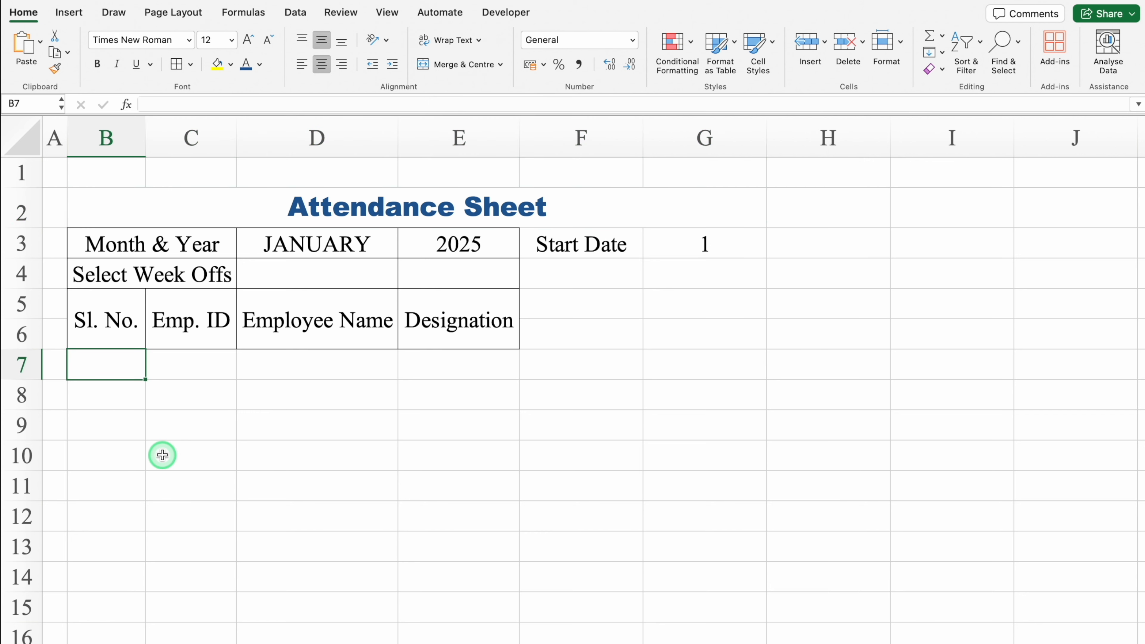
Enter serial numbers 1 to 12 down column B, starting in B7
text(1)
key(Return)
text(2)
drag(121, 363, 148, 560)
Delete rows 17 and 18, which hold the surplus serial numbers 11 and 12
click(24, 499)
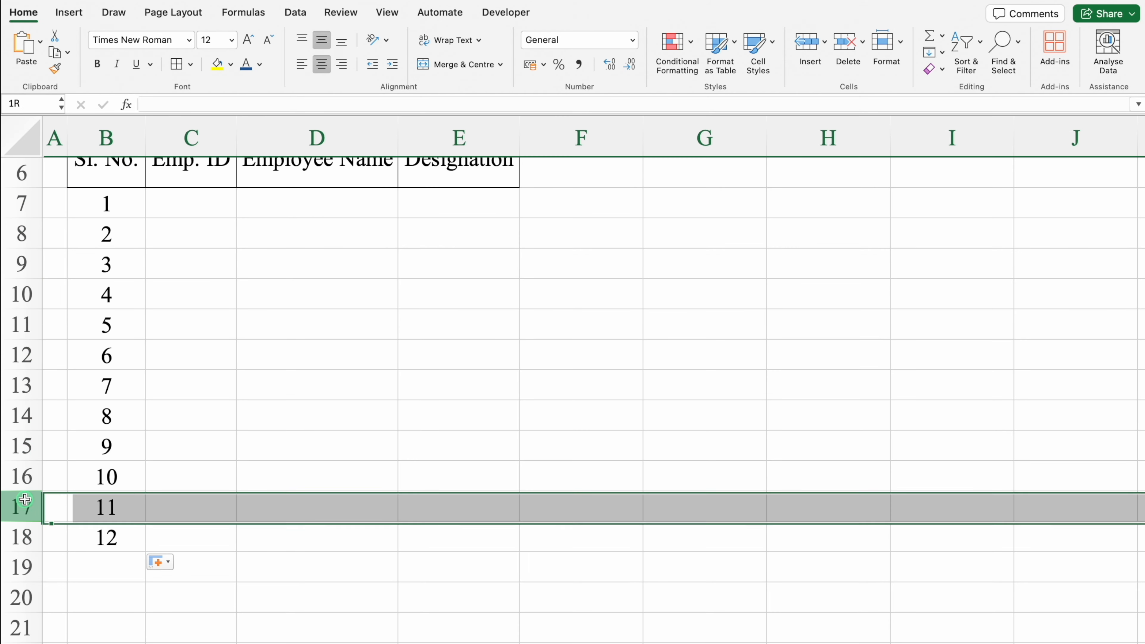
drag(24, 499, 25, 532)
right_click(26, 504)
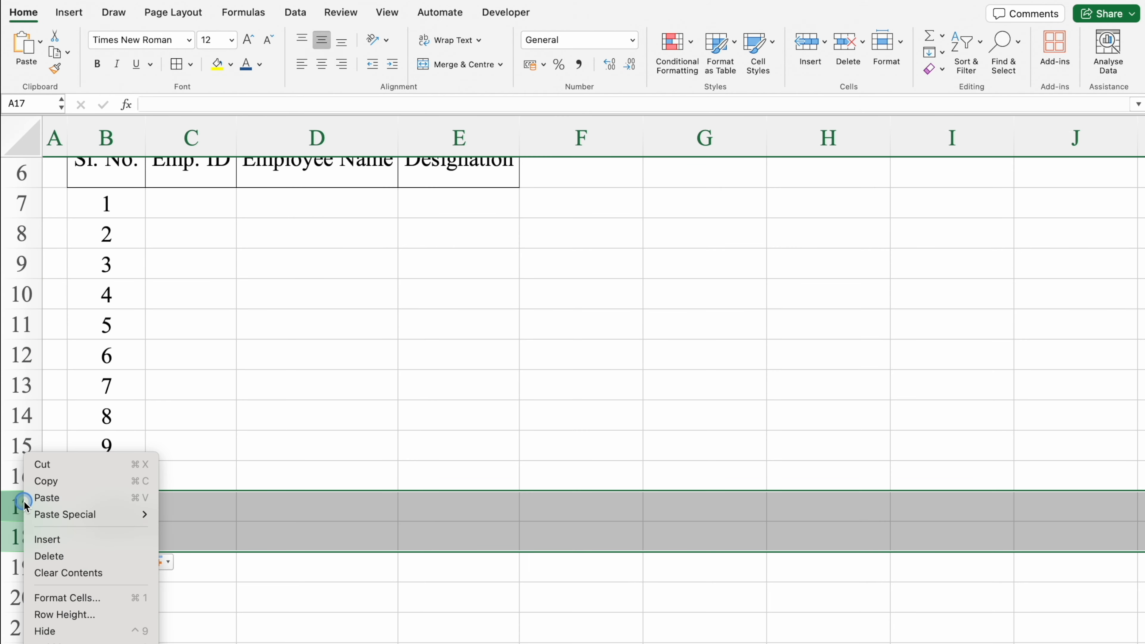
click(83, 536)
click(335, 401)
scroll(335, 401, up, 5)
Enter employee ID EM101 in C7 and fill the series down to EM110 in C16
click(195, 371)
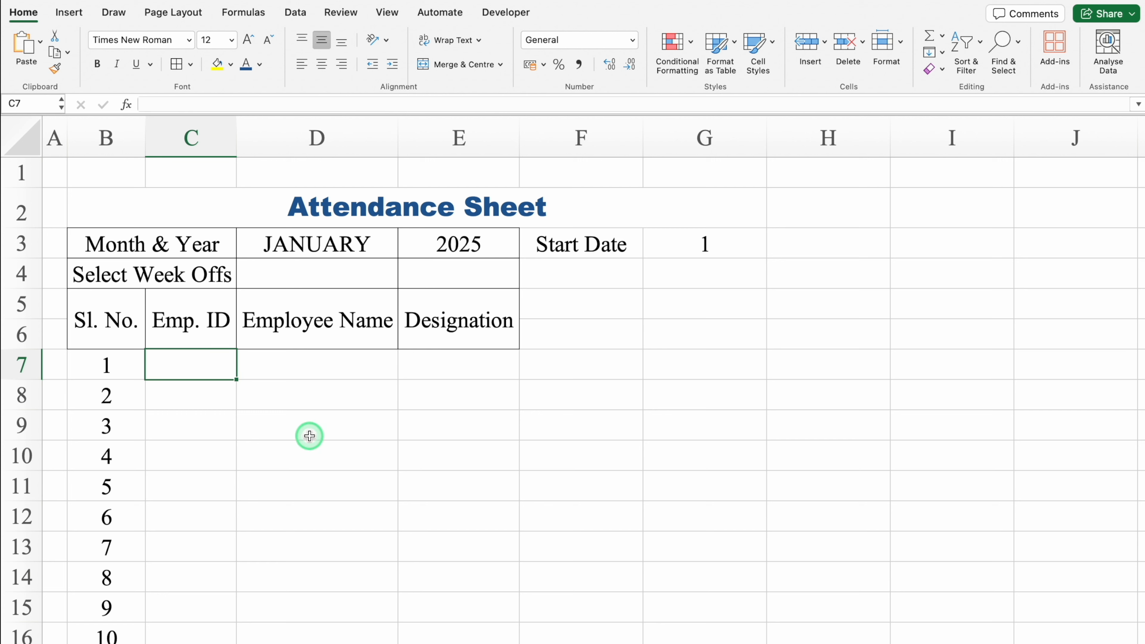
text(EM)
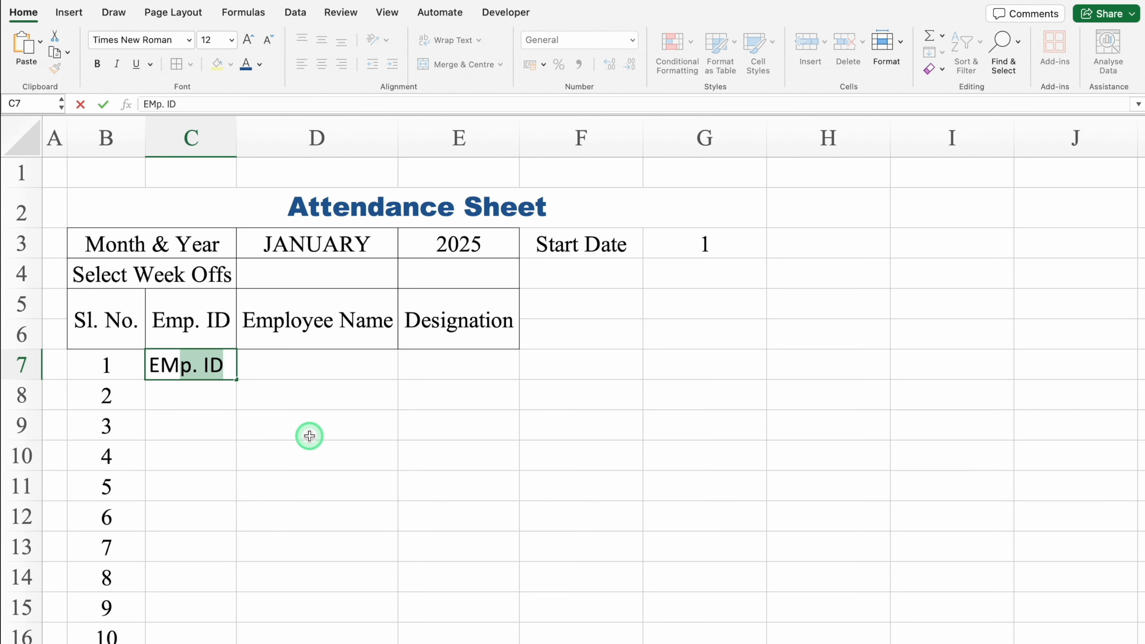
text(101)
key(Return)
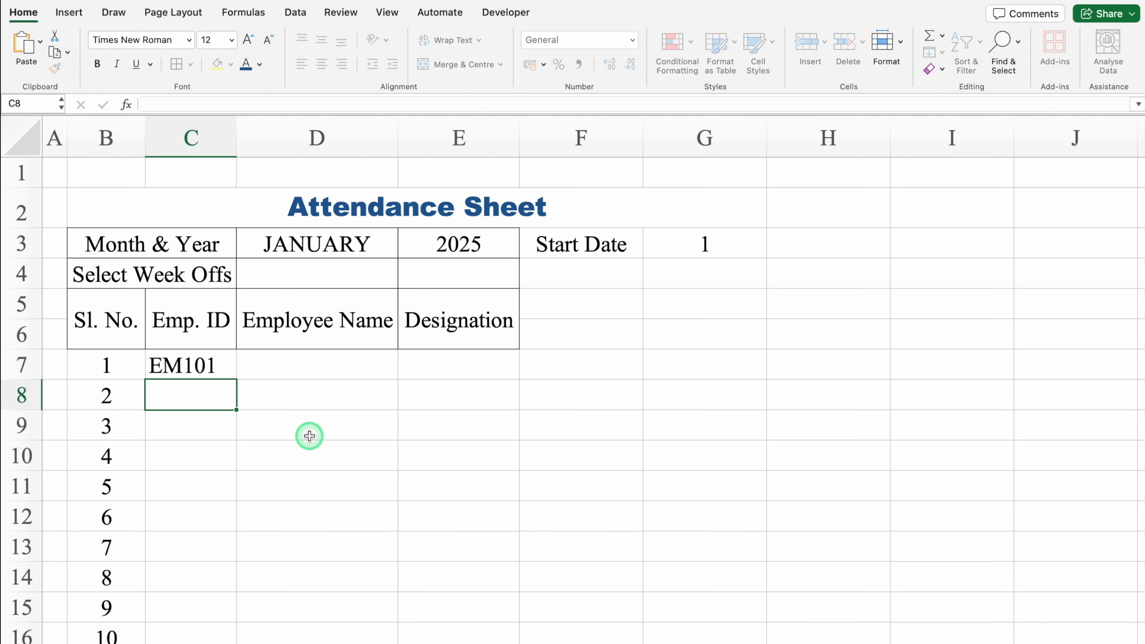
click(221, 366)
double_click(236, 379)
Enter Name 1 in D7 and fill the series down to Name 10 in D16
click(317, 364)
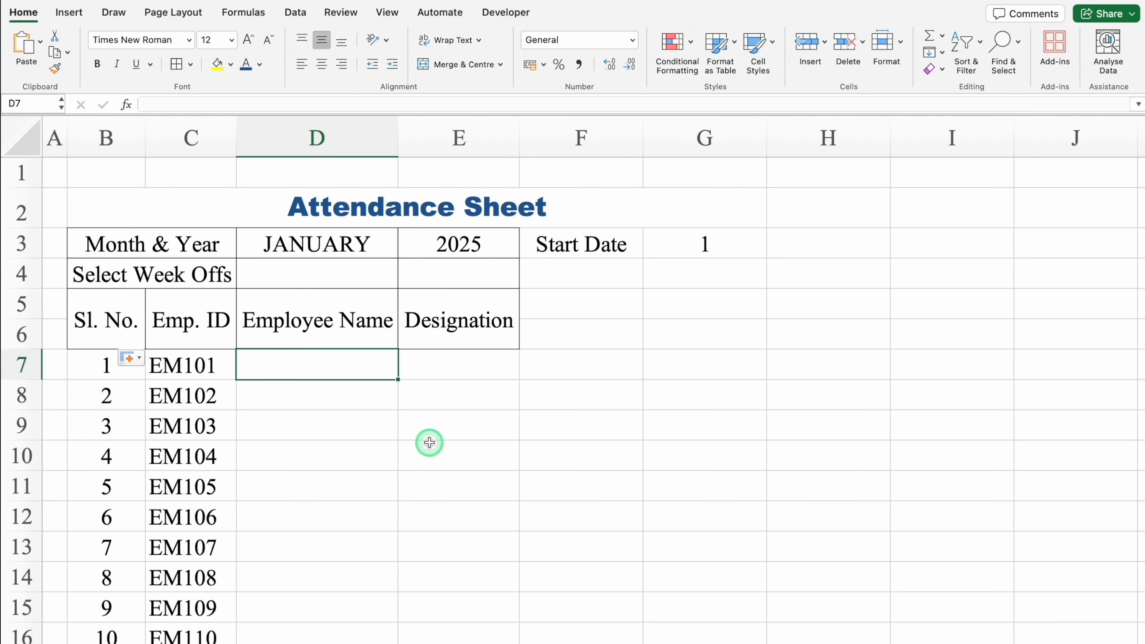
text(Name 1)
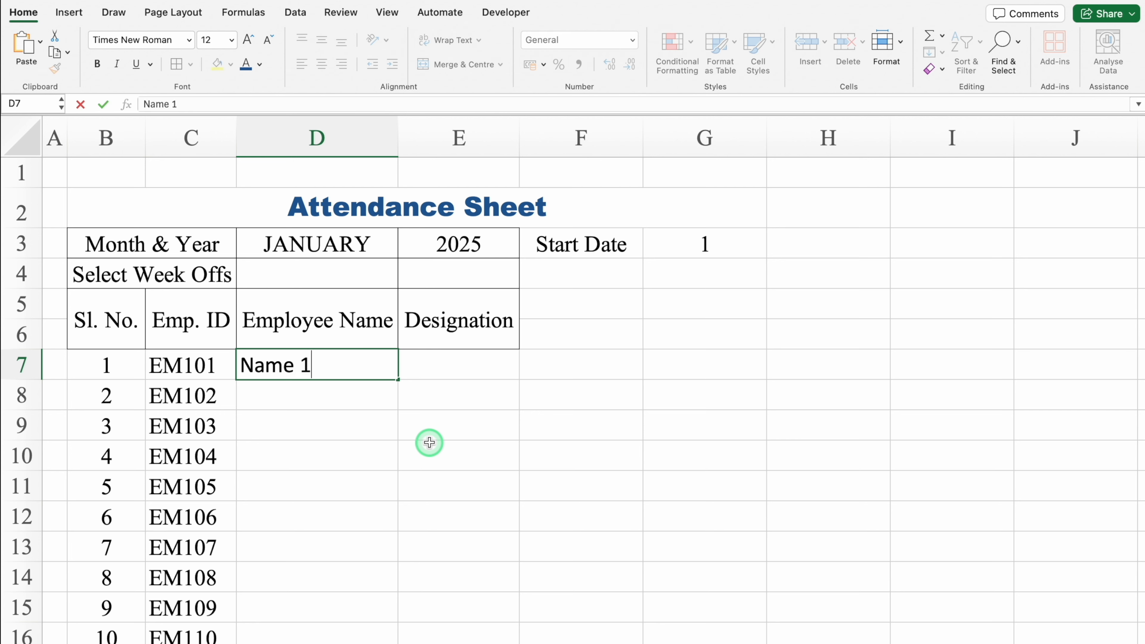
key(Return)
click(358, 371)
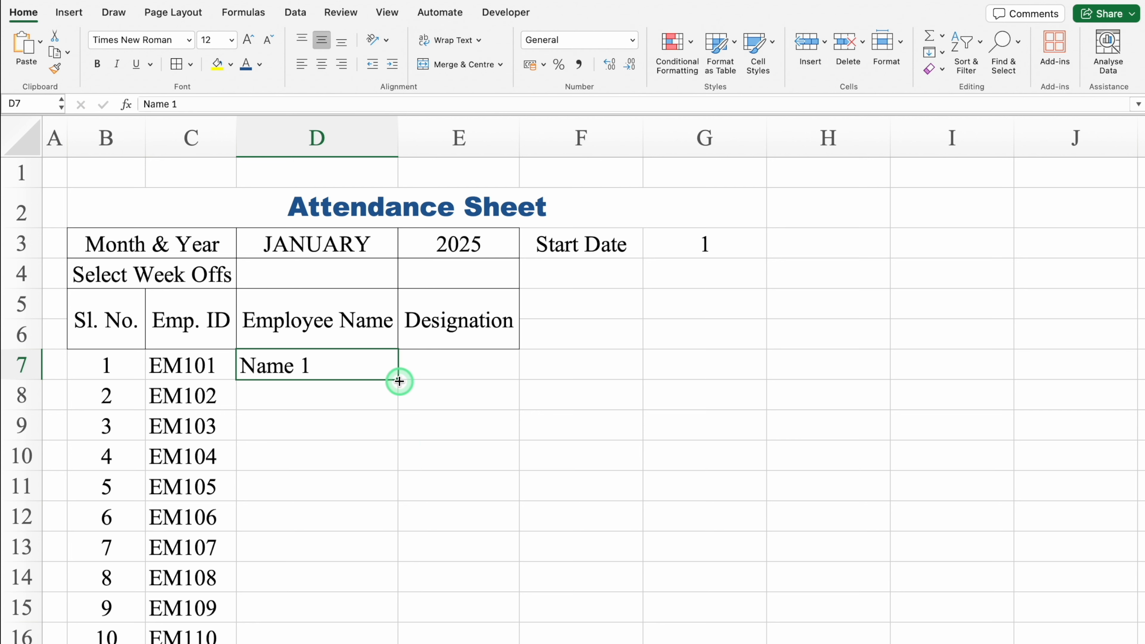
double_click(399, 381)
Enter the designations Manager, Shift Manager and Team Member in E7:E9 and widen column E to fit them
click(462, 365)
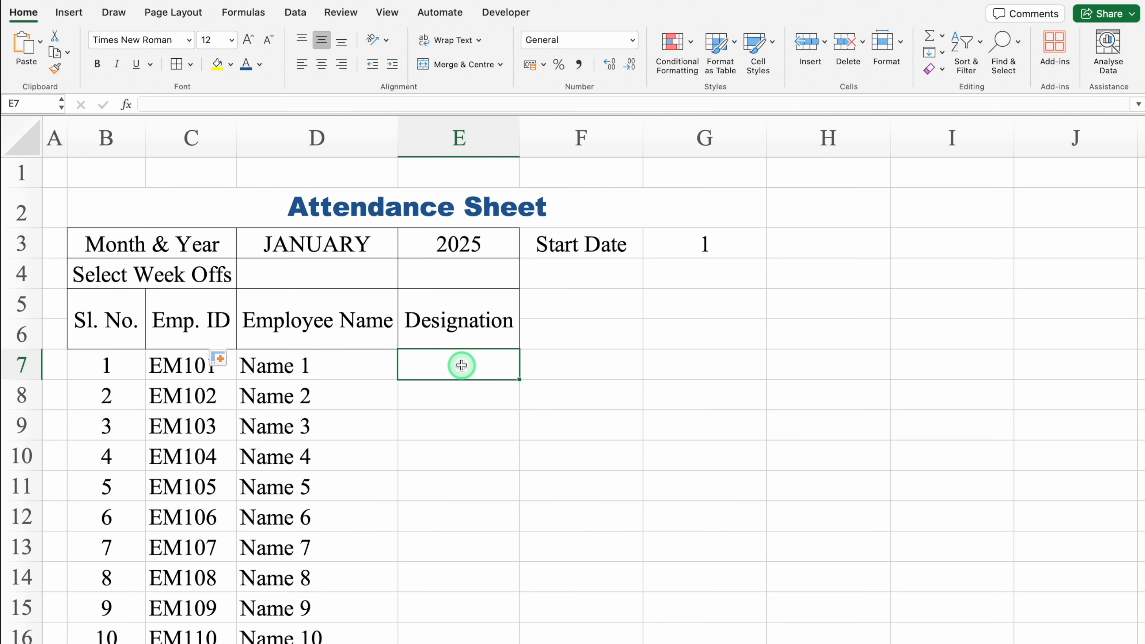
text(Manager)
key(Return)
text(Shift )
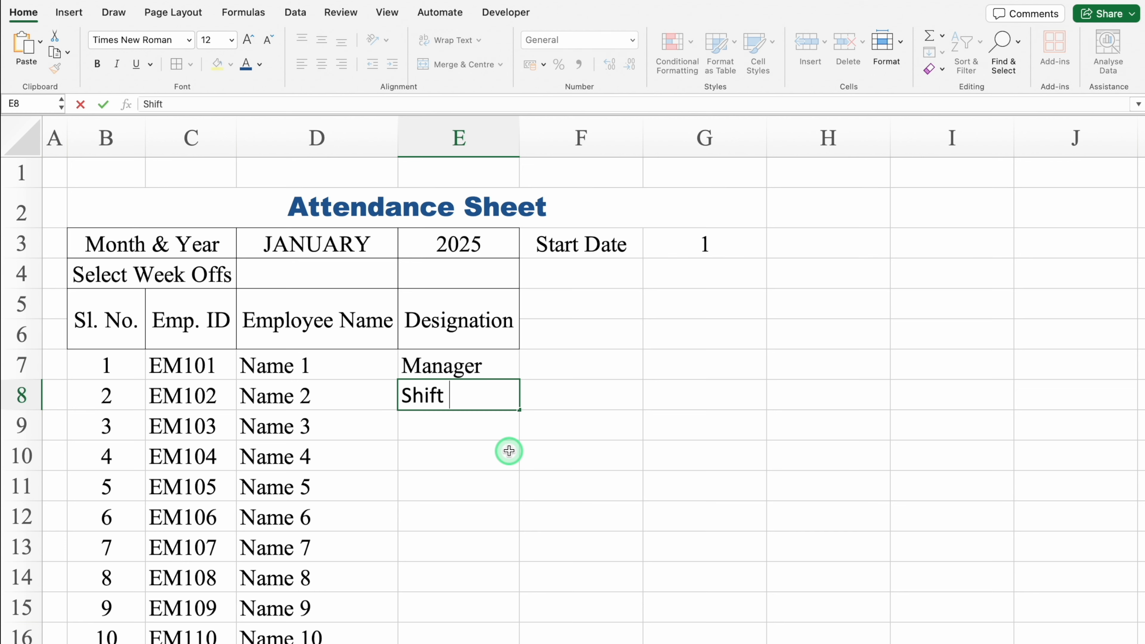
text(Manager)
key(Return)
text(Team Member)
key(Return)
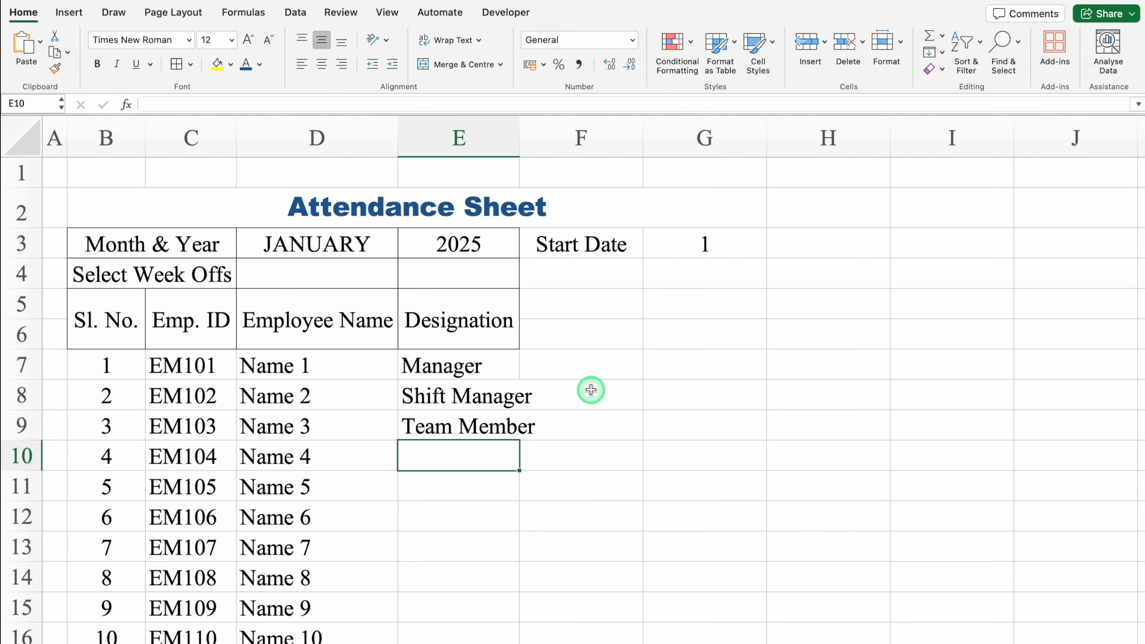
drag(519, 136, 541, 135)
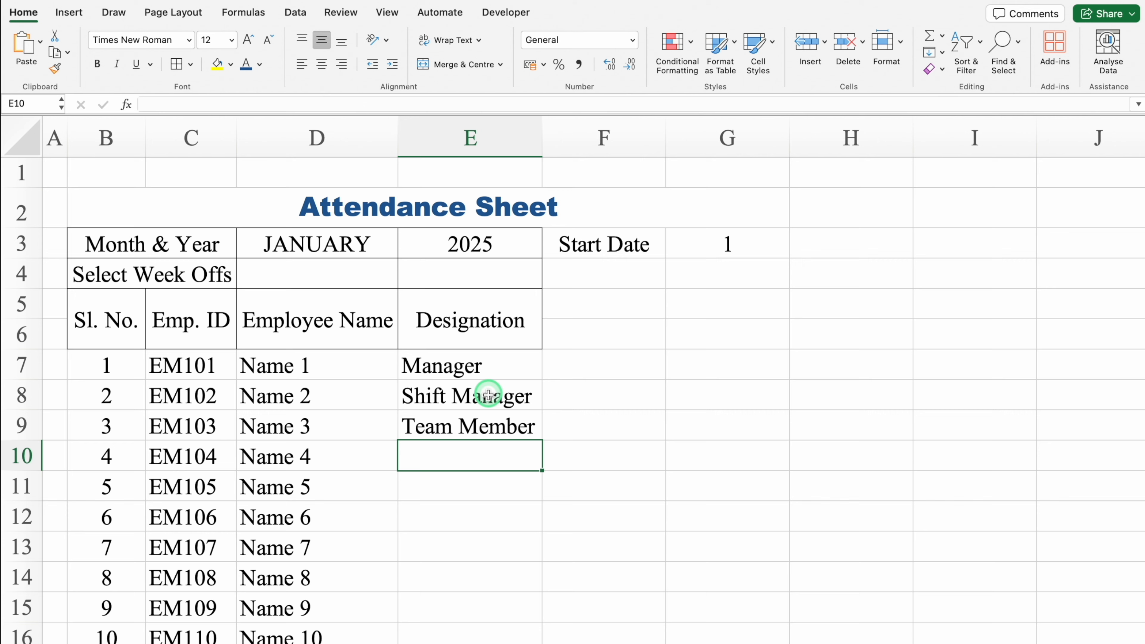
Fill Team Member down from E9 to E16 and apply all borders to B3:G16
click(532, 425)
double_click(540, 442)
drag(175, 235, 672, 611)
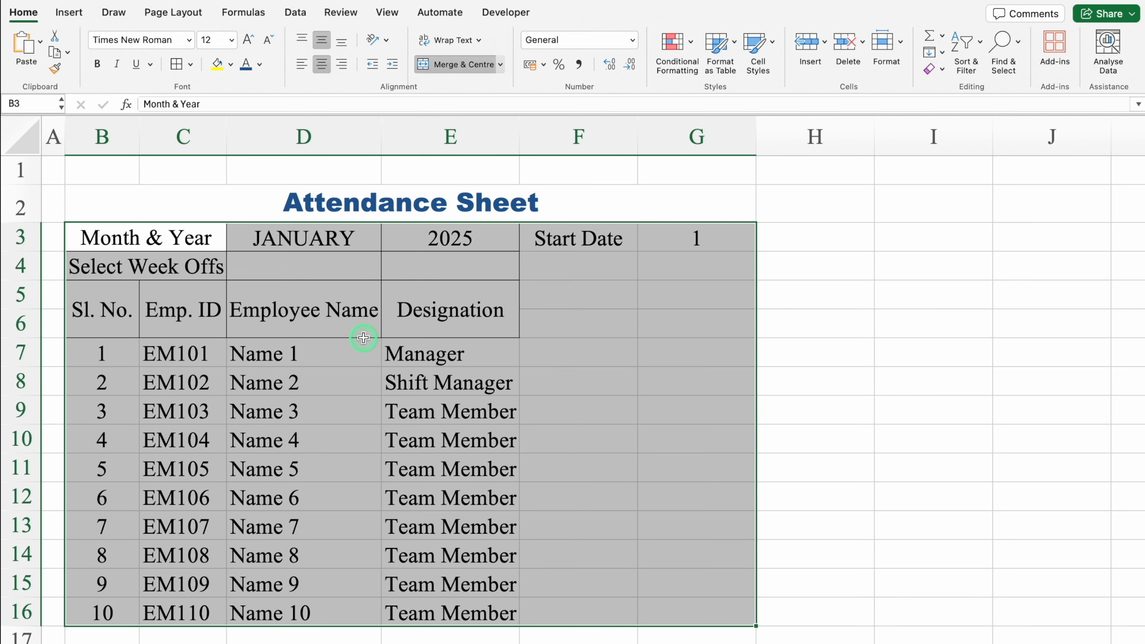
click(177, 65)
Choose Sat in D4 and Sun in E4 as the week-offs and centre both cells horizontally
click(283, 259)
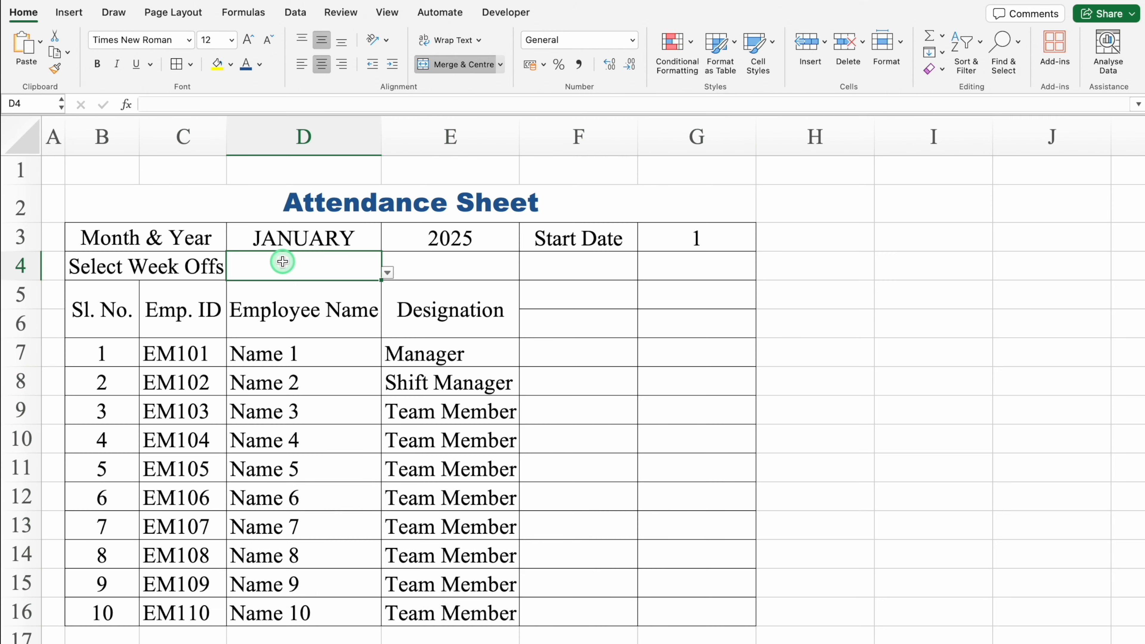
click(387, 272)
click(261, 383)
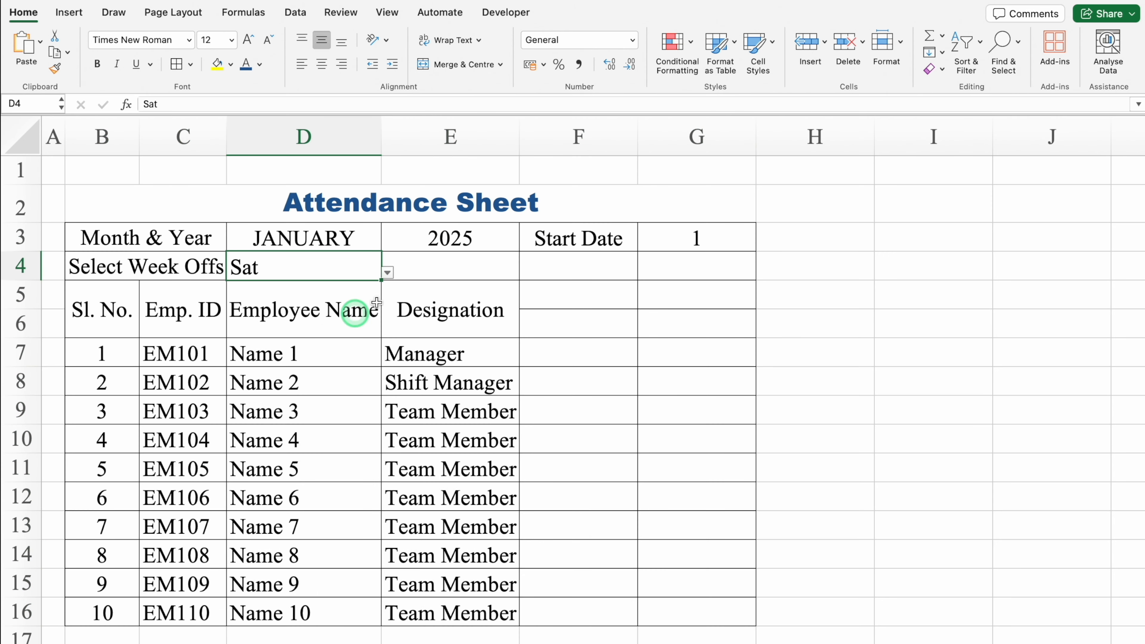
click(445, 266)
click(525, 272)
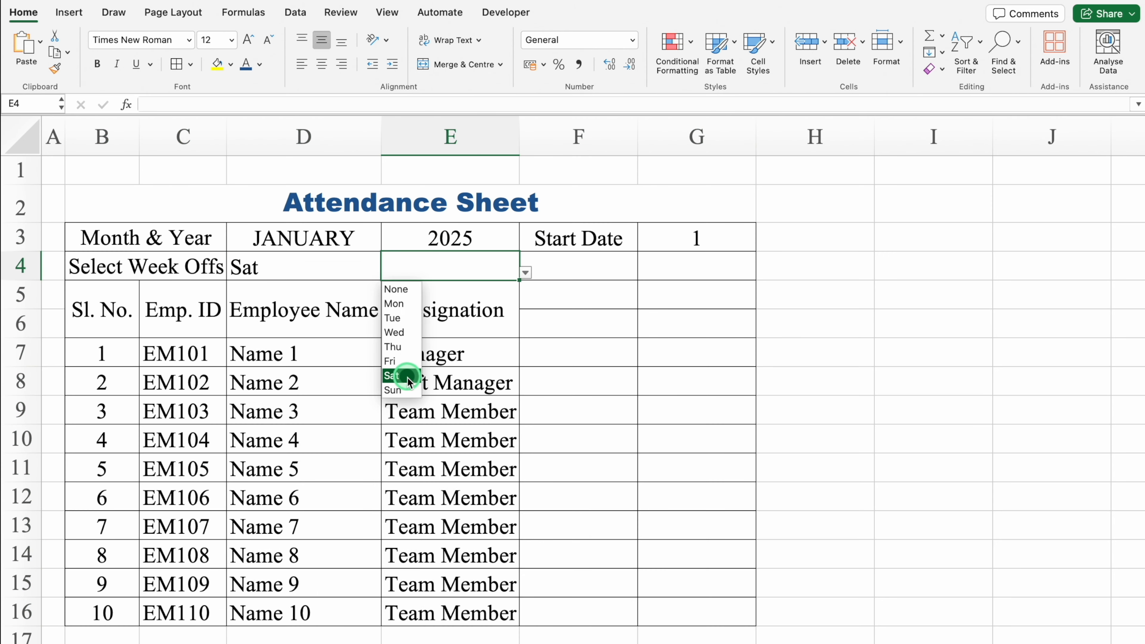
click(396, 389)
drag(311, 273, 420, 275)
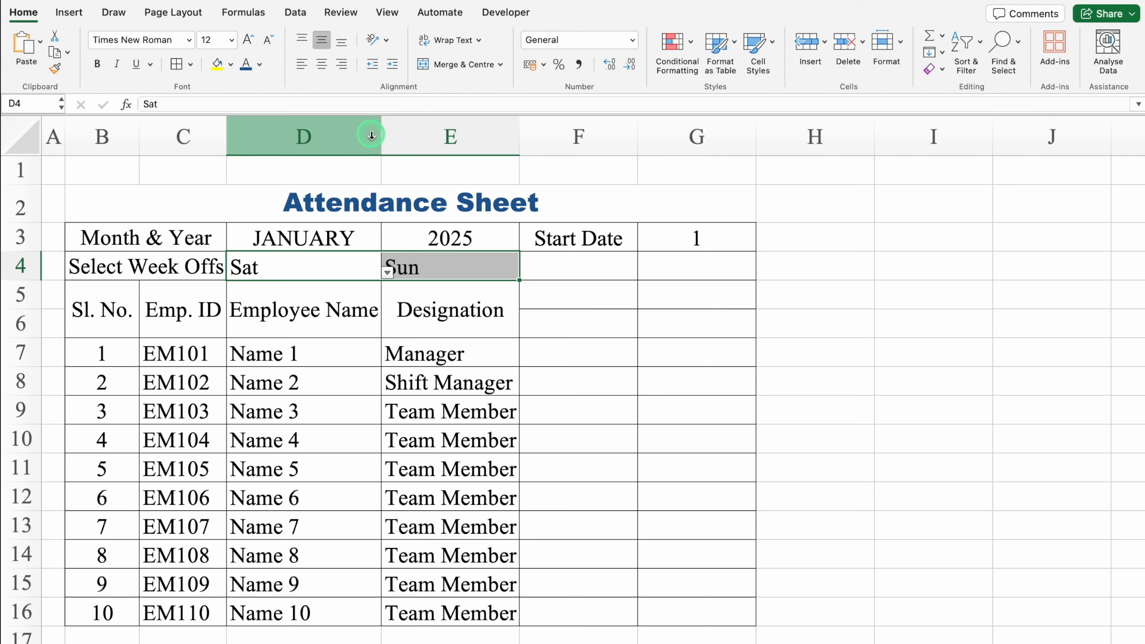
click(321, 63)
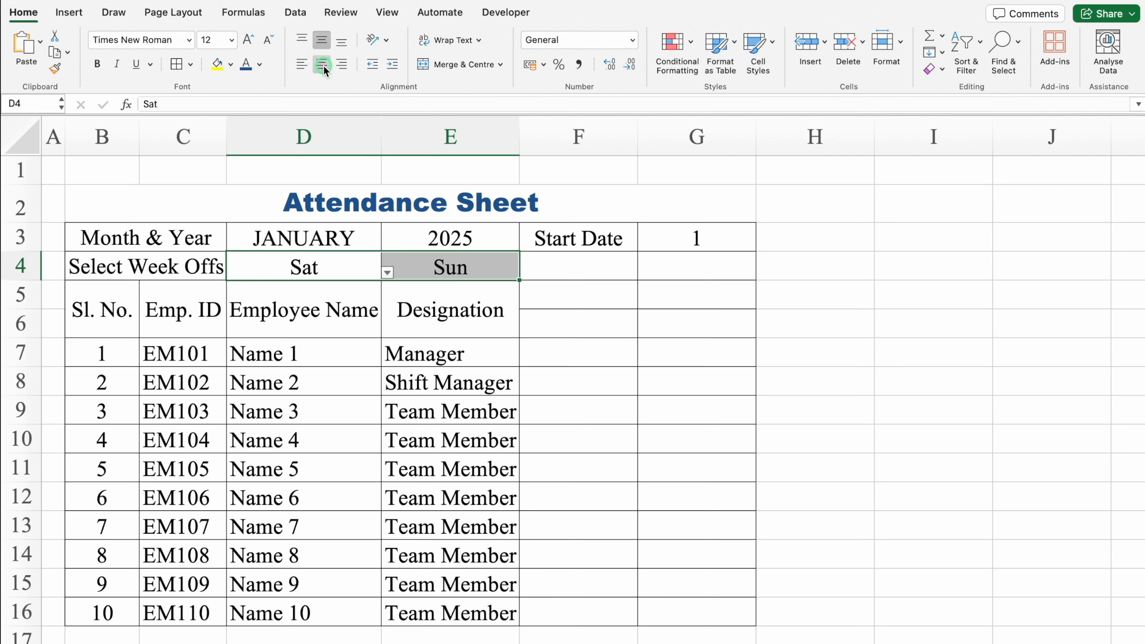
Format the Month & Year label in B3 with a dark blue fill and white font colour
click(167, 242)
click(231, 64)
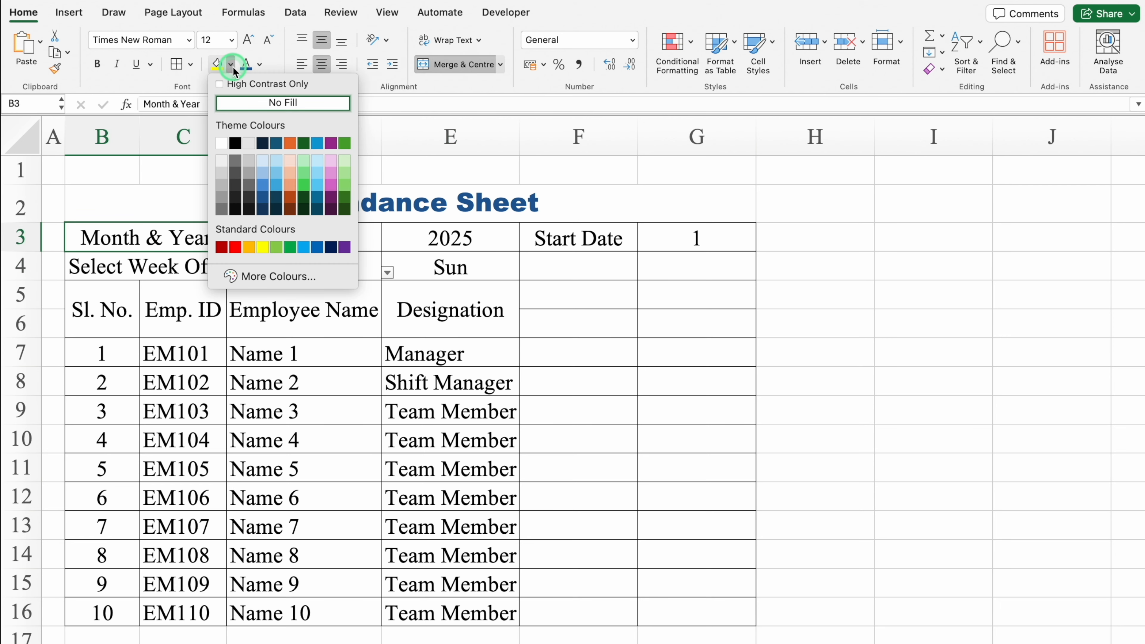
click(262, 196)
click(259, 64)
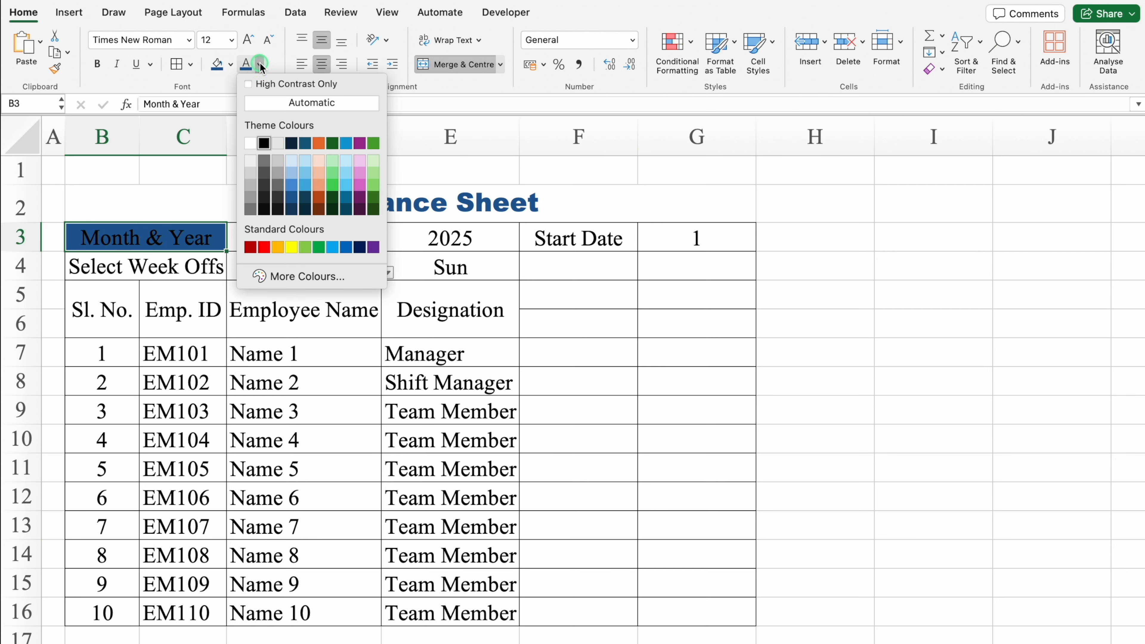
click(271, 146)
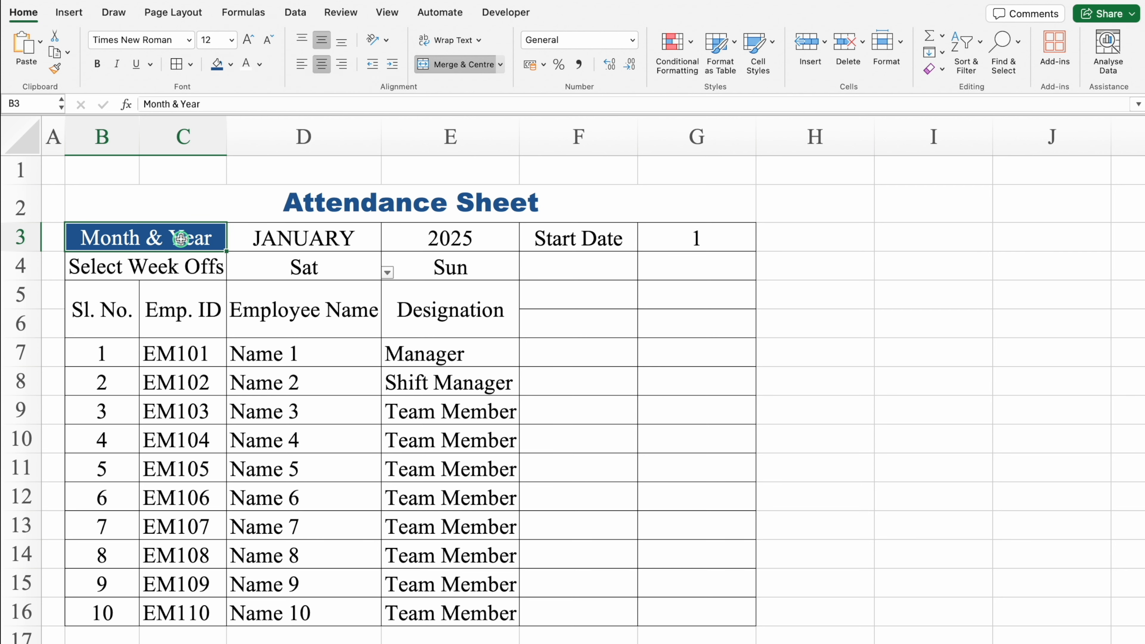
Apply the dark blue fill and white font colour to the labels in B3:C6
drag(181, 239, 187, 294)
click(217, 64)
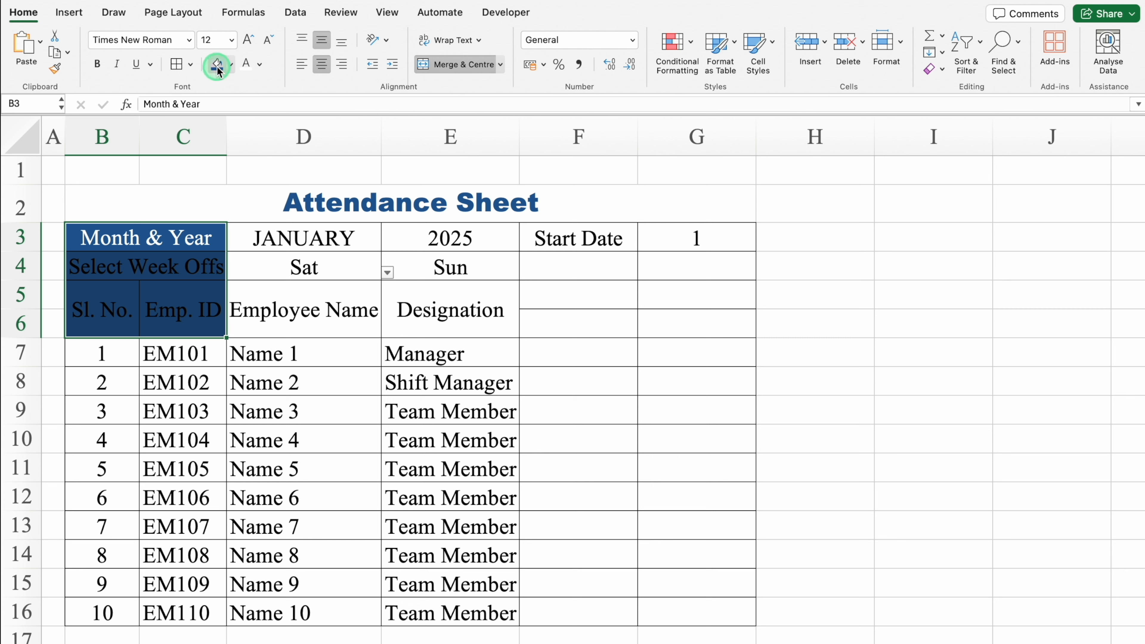
click(246, 63)
Give the Employee Name and Designation headers a dark blue fill and white font, and widen column D slightly
drag(273, 301, 408, 306)
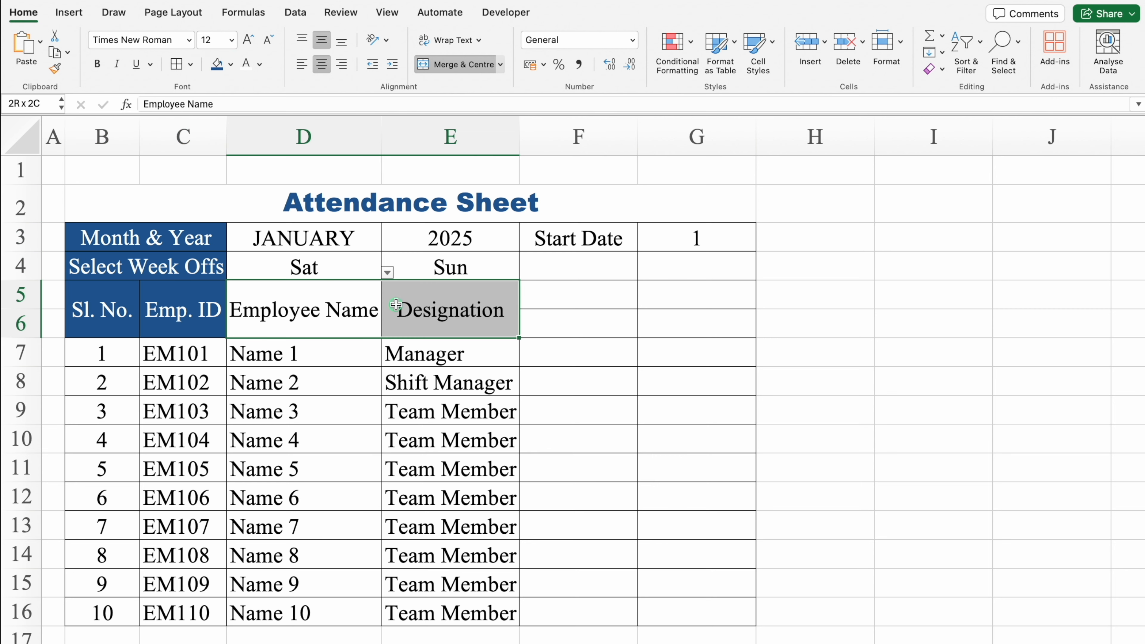
click(217, 70)
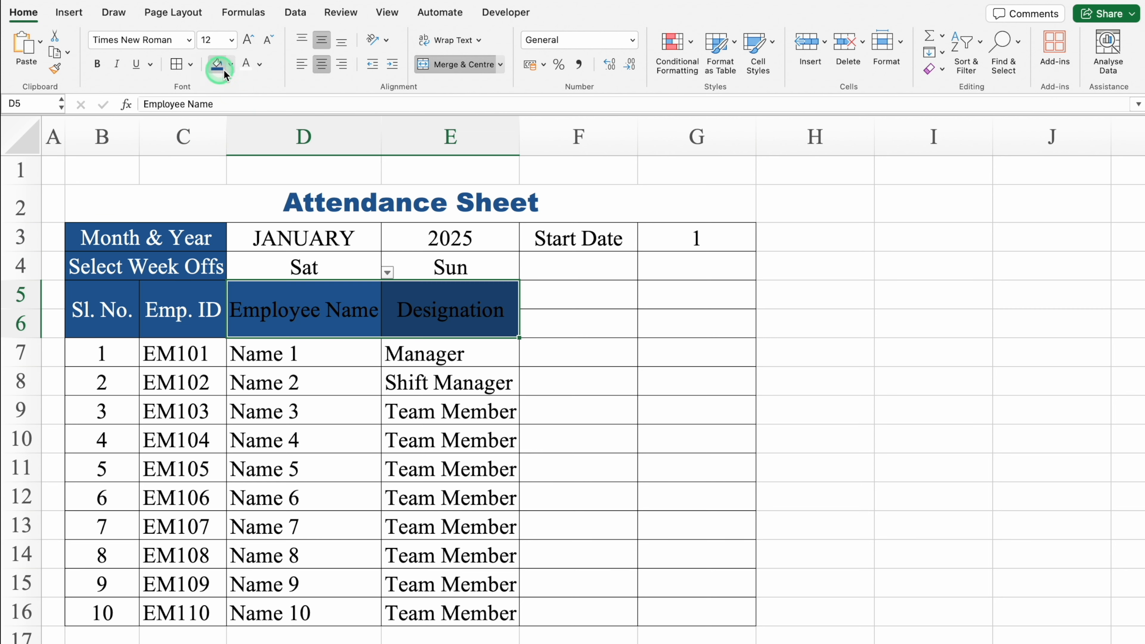
click(246, 63)
drag(382, 145, 399, 147)
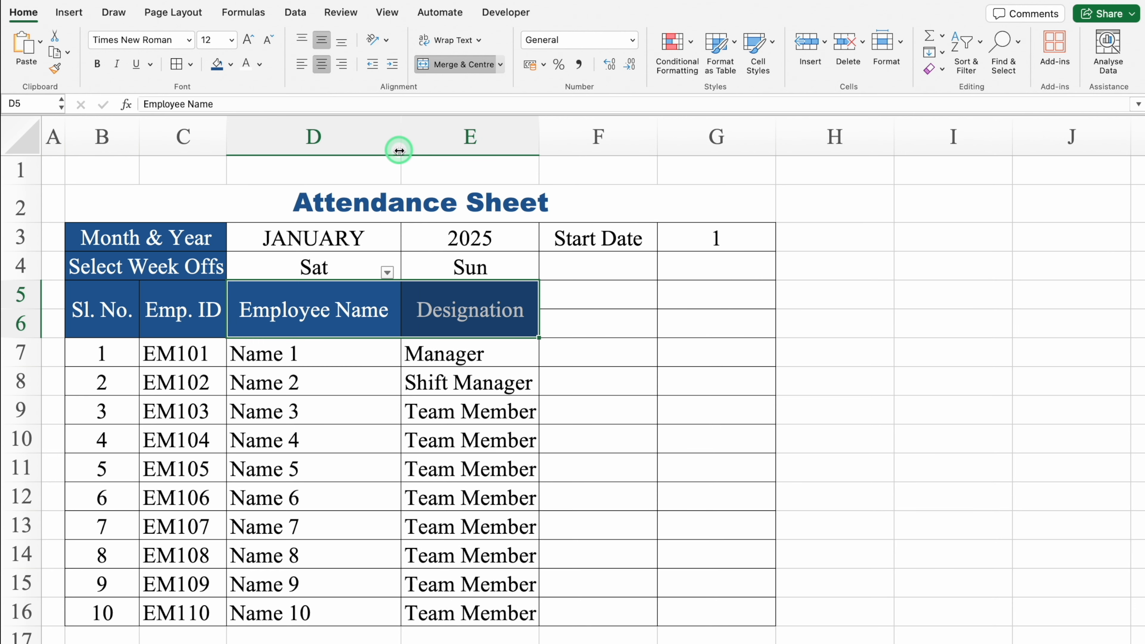
Fill the month and year cells D3:E3 with the gold standard colour
click(355, 237)
drag(356, 238, 428, 233)
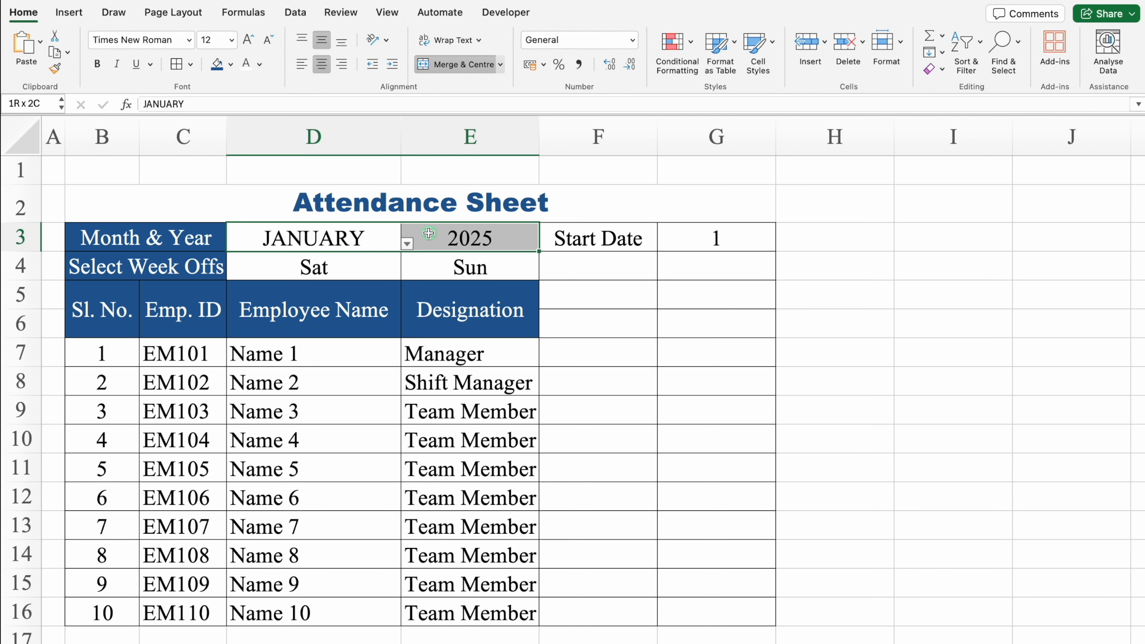
click(230, 64)
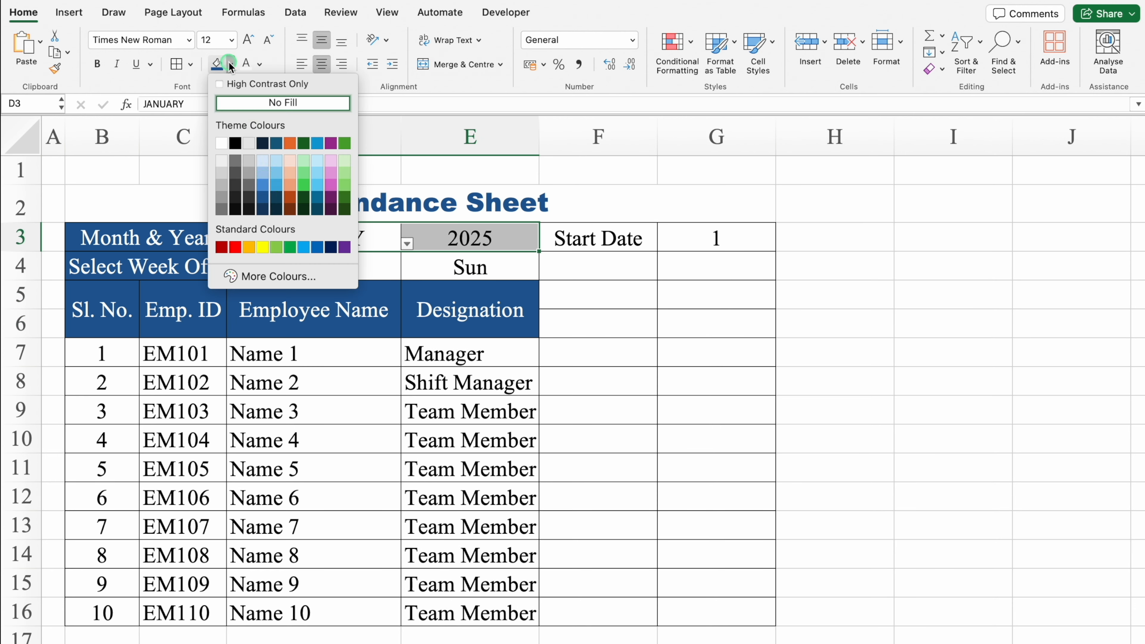
click(261, 249)
Format the week-off cells D4:E4 with a red fill and white font colour
drag(276, 263, 420, 266)
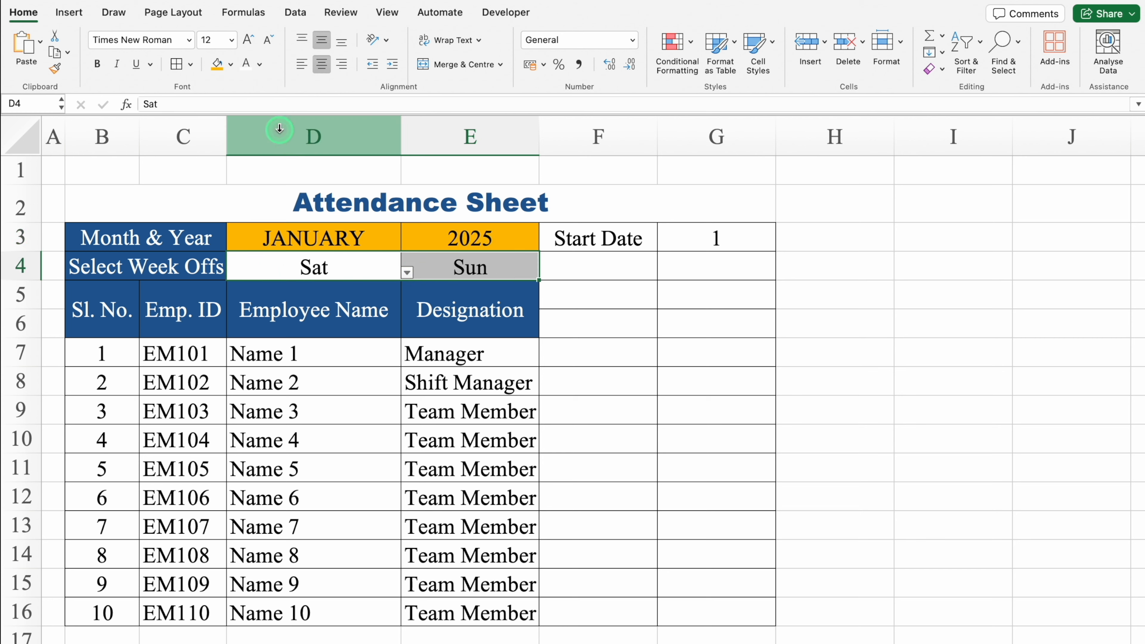
click(230, 64)
click(236, 248)
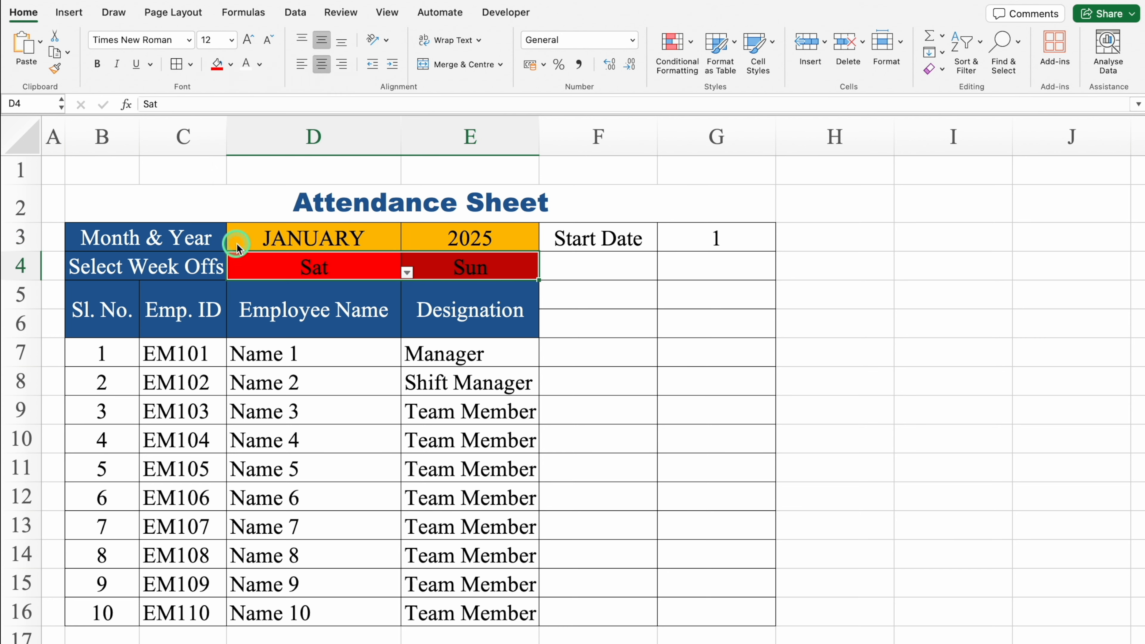
Fill the Start Date label cell F3 with light grey
click(598, 238)
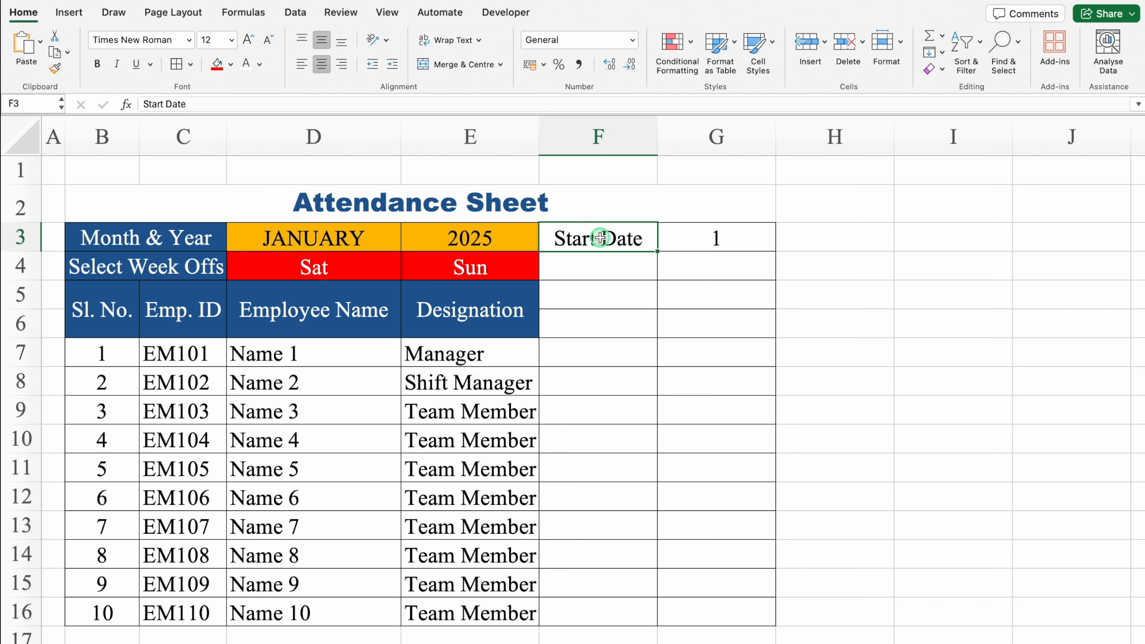
click(230, 64)
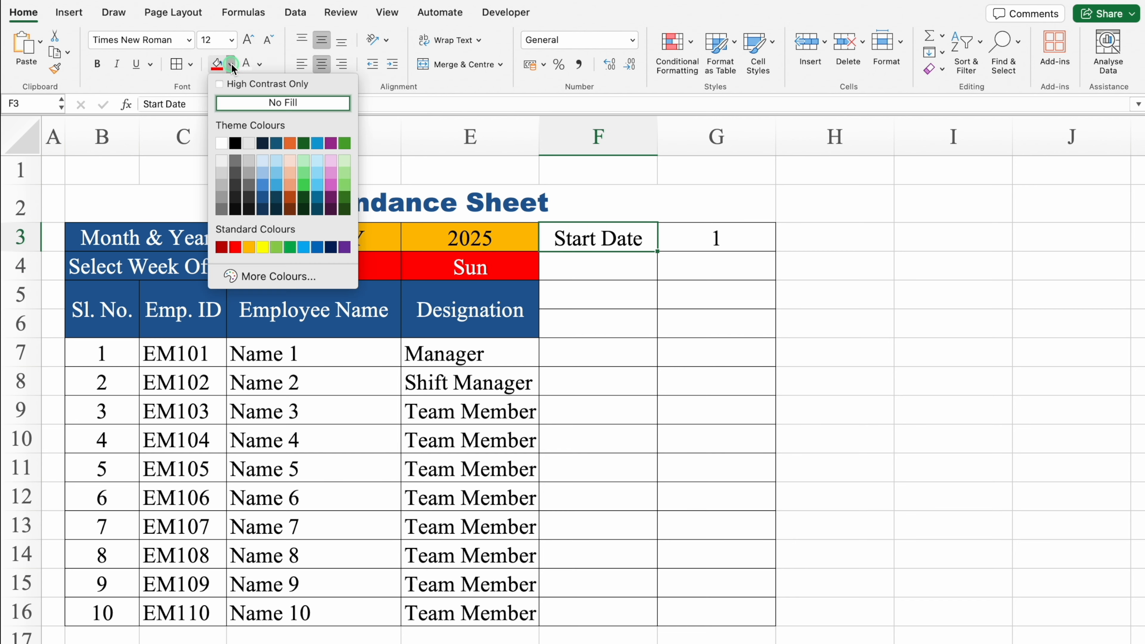
click(224, 173)
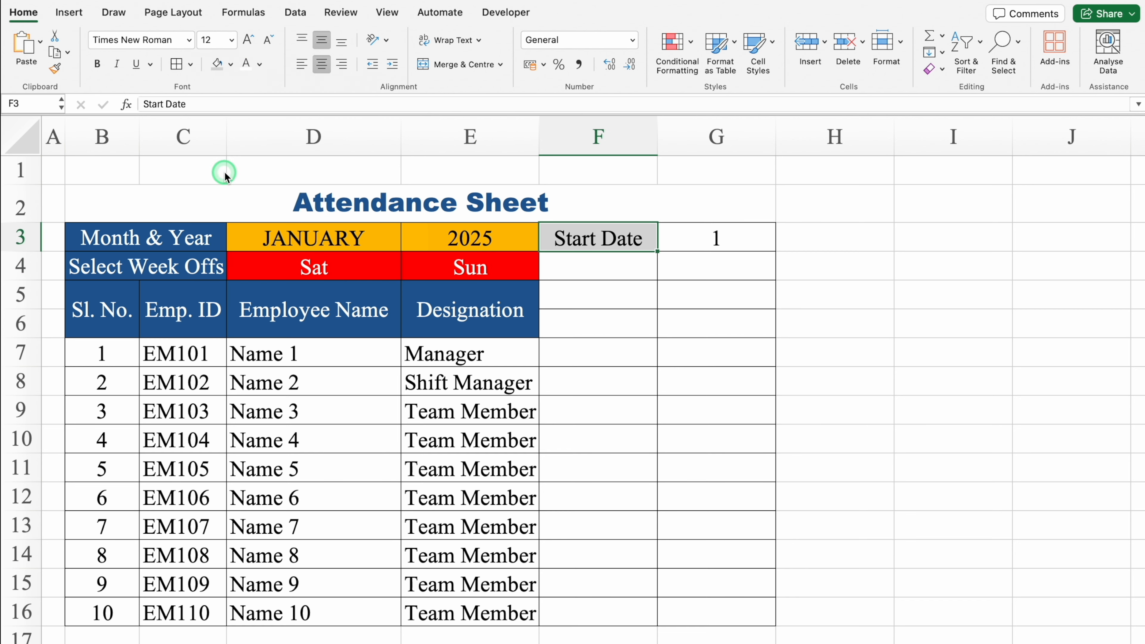
Fill the start date value cell G3 with the gold standard colour
click(717, 236)
click(230, 64)
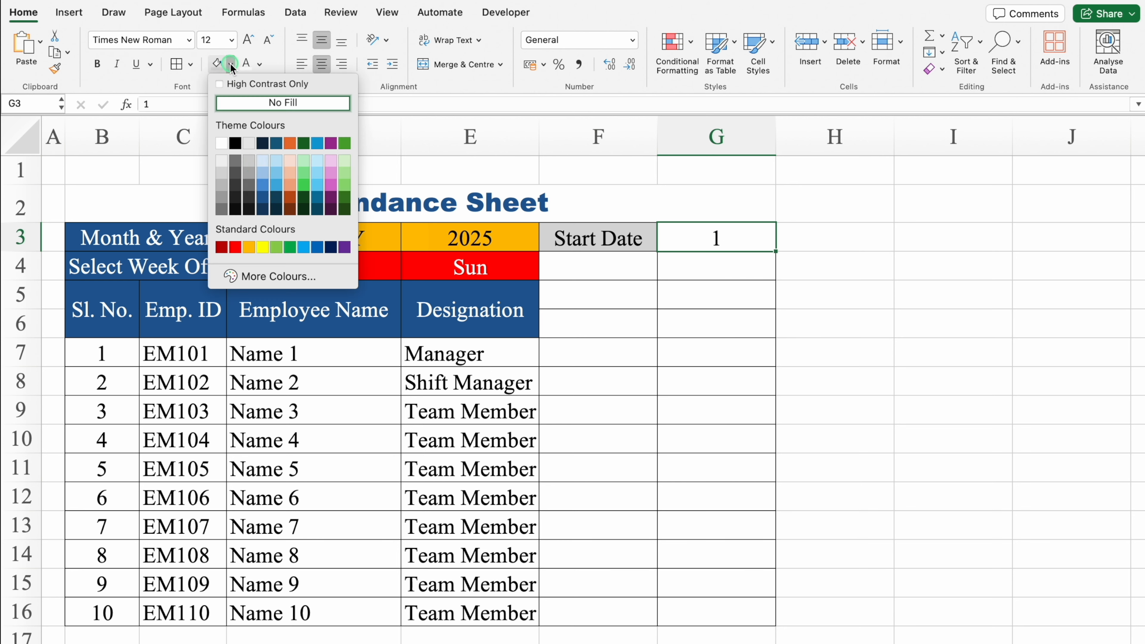
click(243, 245)
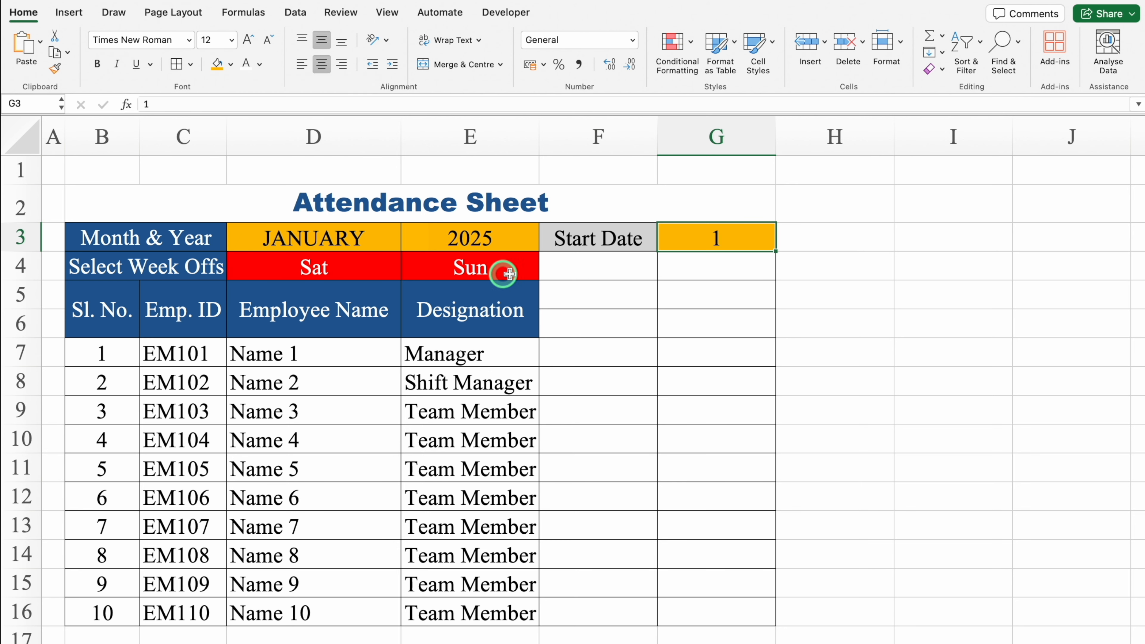
click(596, 264)
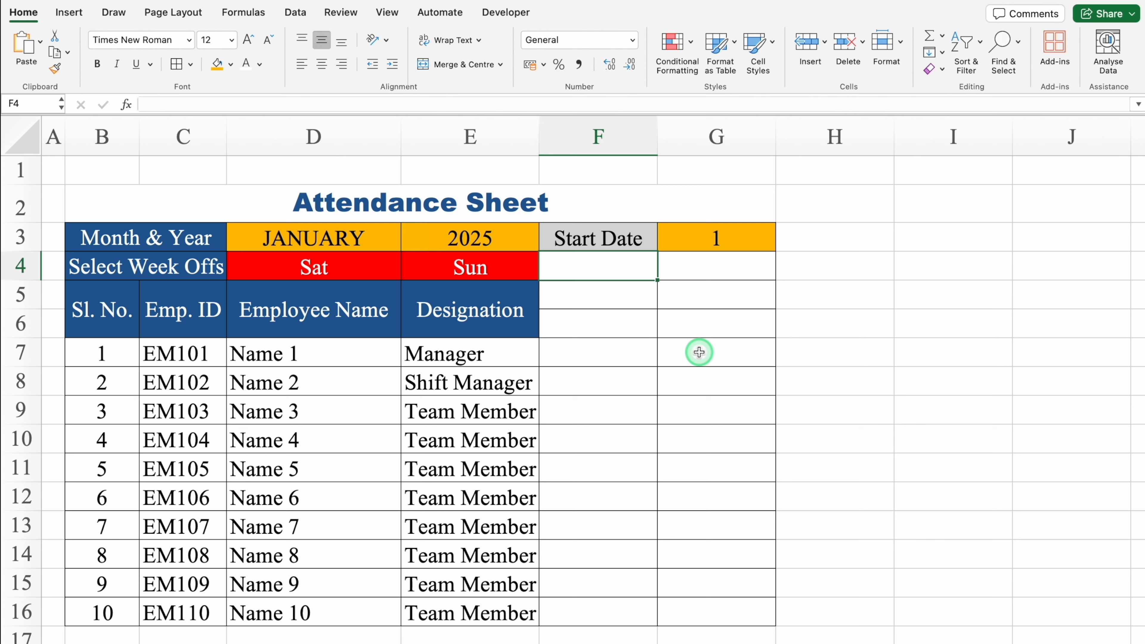
Enter Status, Active and Not Active in cells F4 to F6 and centre them horizontally
text(Status)
key(Return)
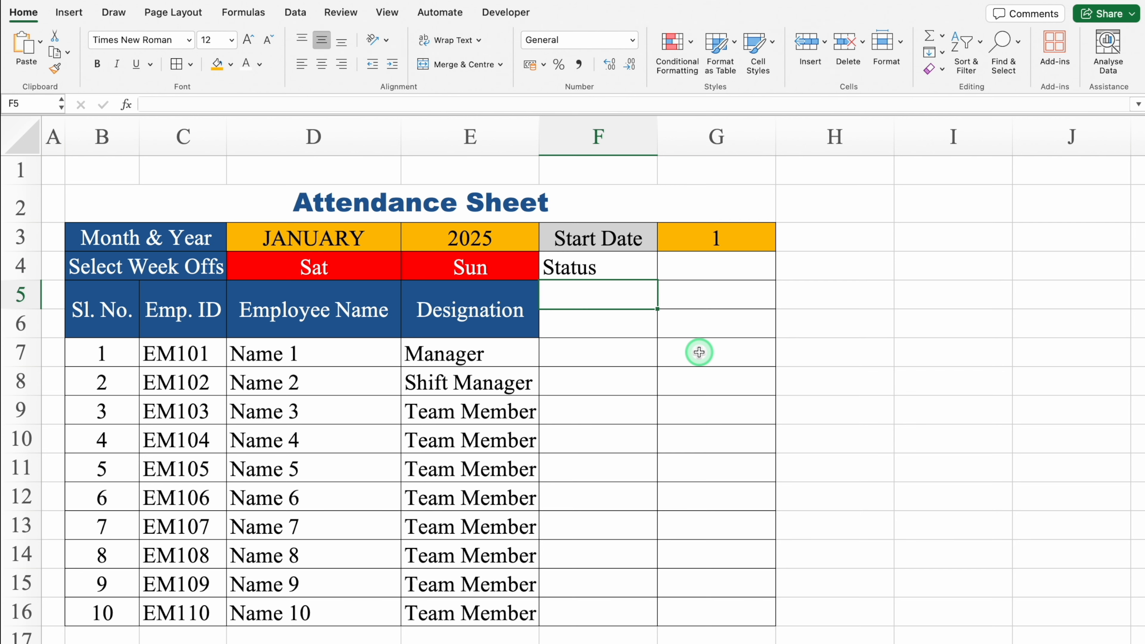
text(Active)
key(Return)
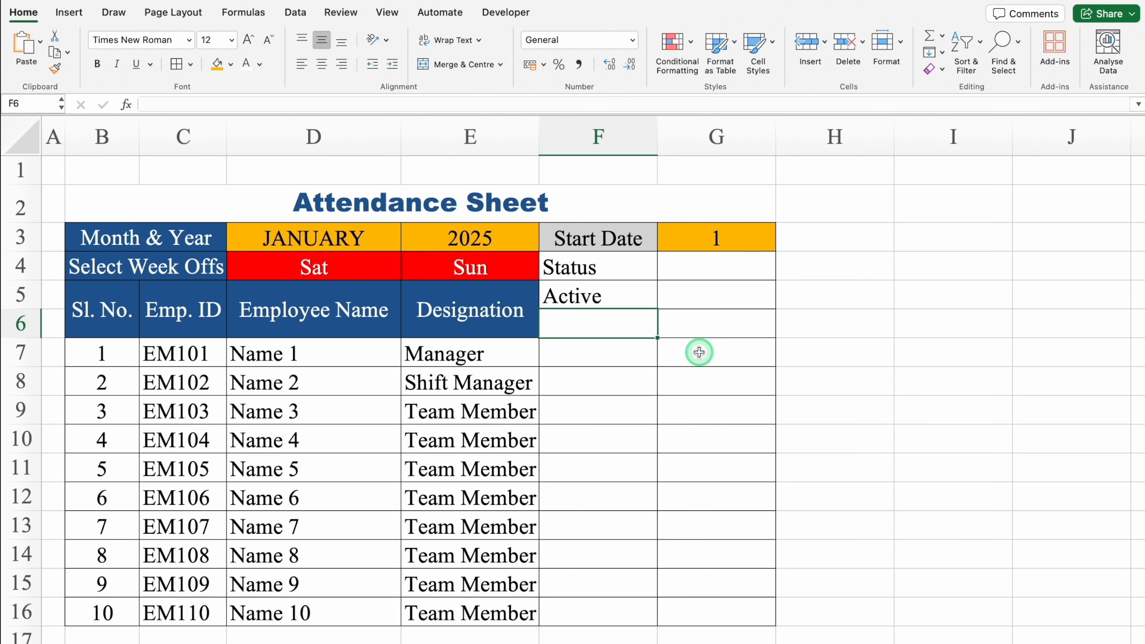
text(Not Active)
drag(622, 260, 629, 314)
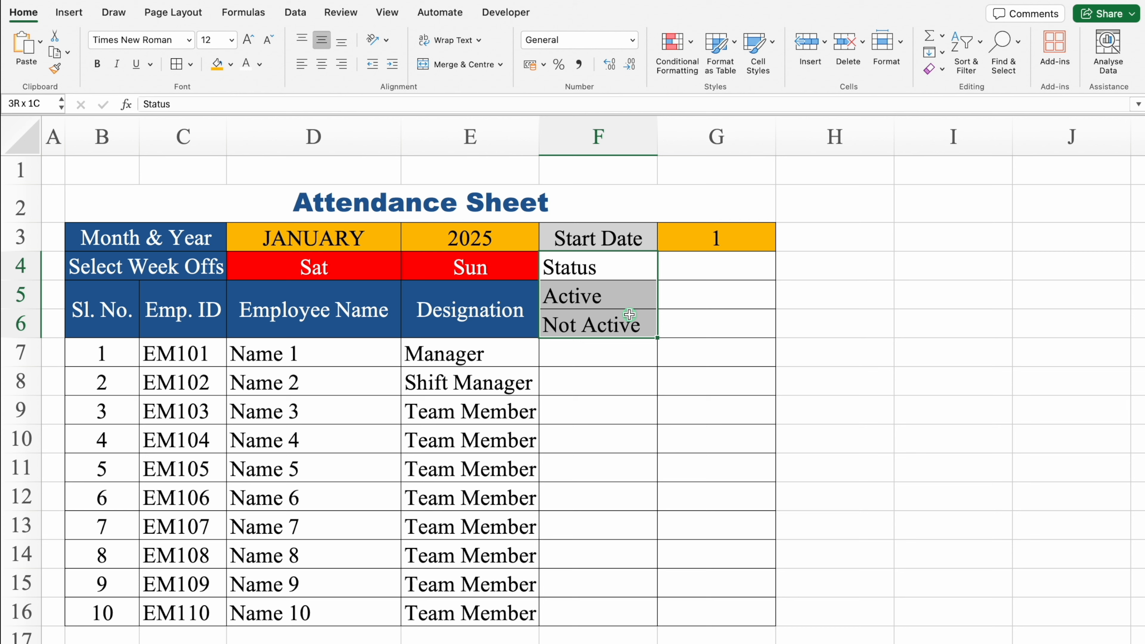
click(321, 64)
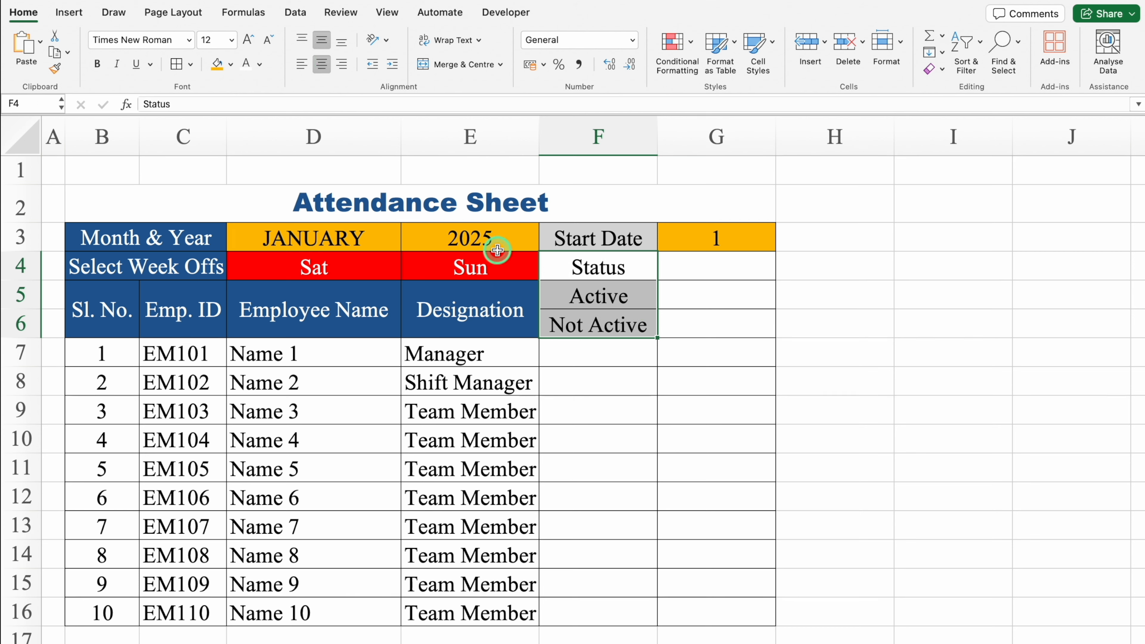
Fill the Active cell F5 with standard green and the Not Active cell F6 with standard red, both with white font
click(629, 296)
click(230, 64)
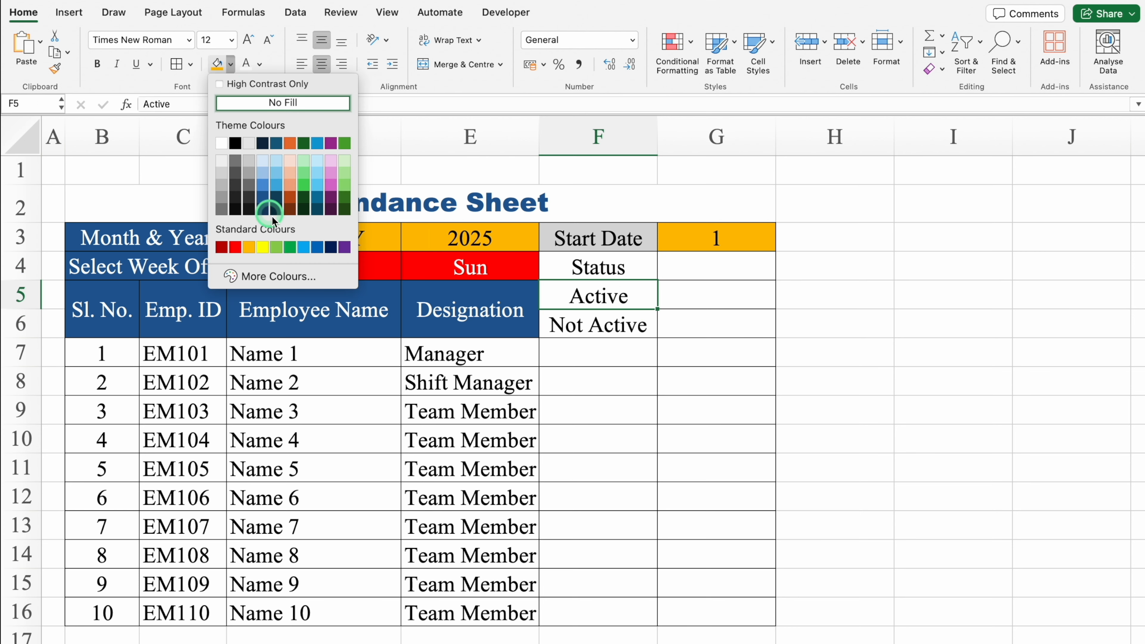
click(290, 247)
click(246, 64)
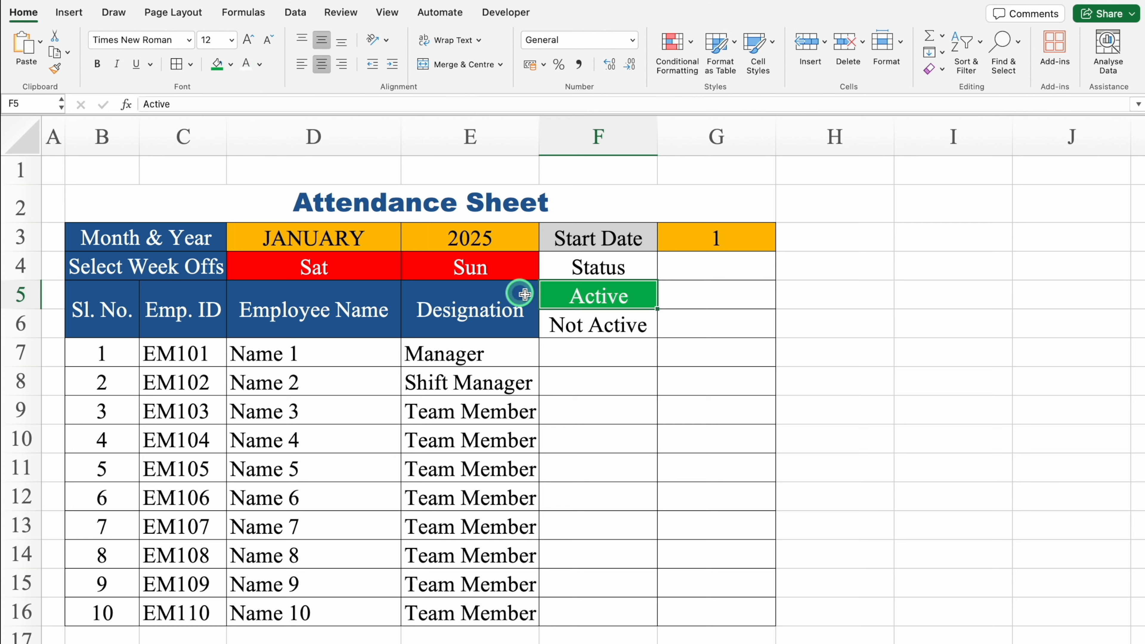
click(606, 318)
click(232, 65)
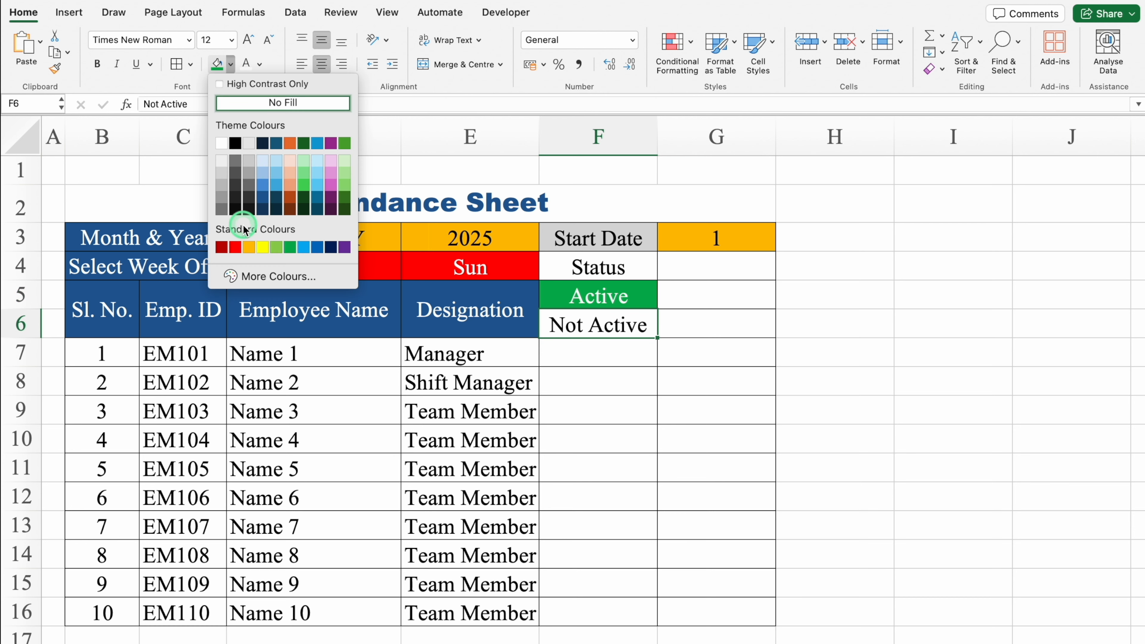
click(235, 247)
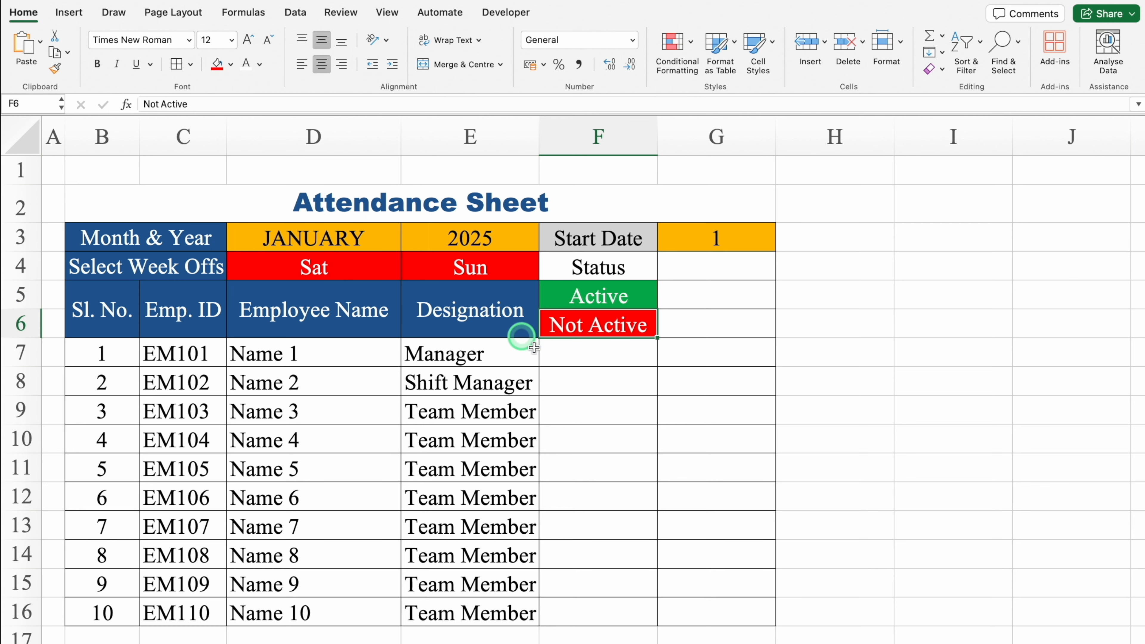
Add a data validation list with the source Active,Not Active to the status cells F7:F16
drag(604, 359, 605, 613)
click(291, 14)
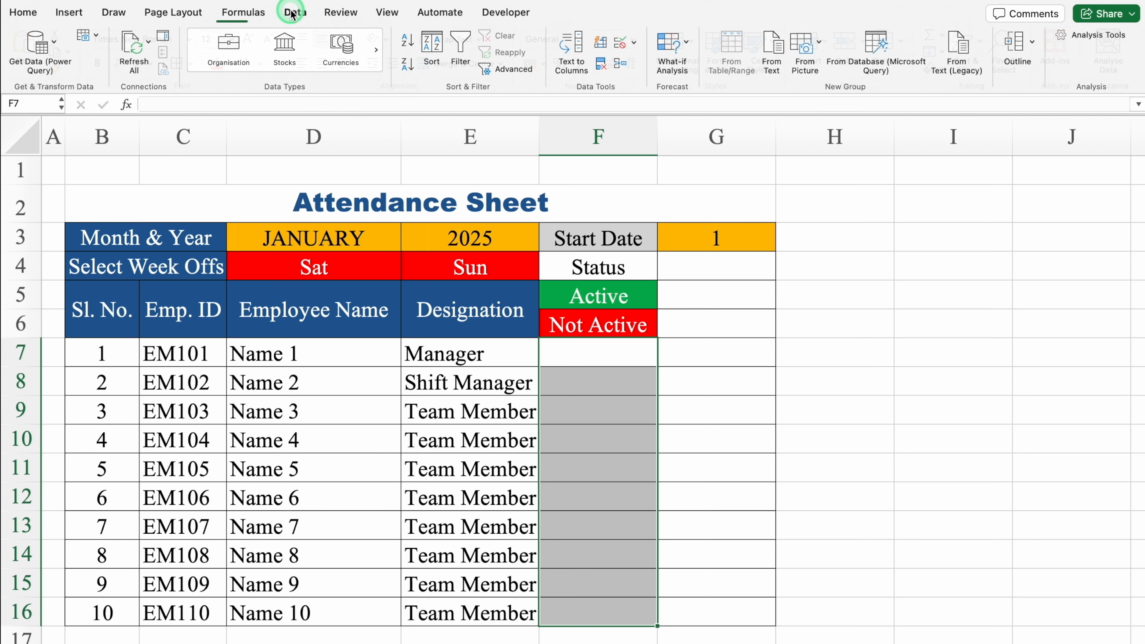
click(634, 44)
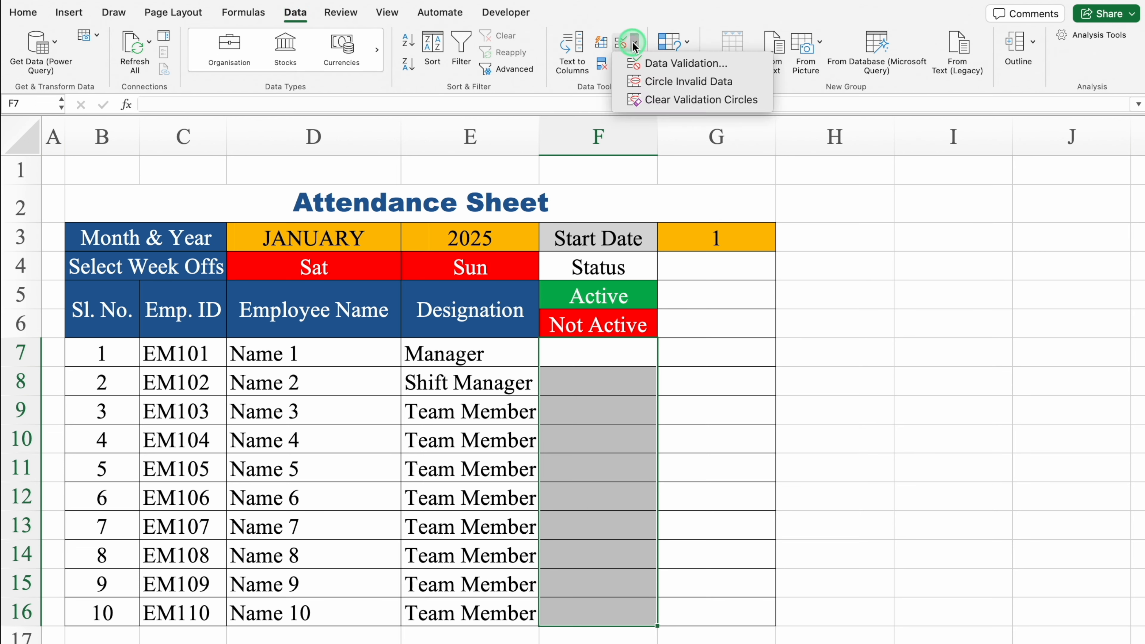
click(676, 62)
click(542, 168)
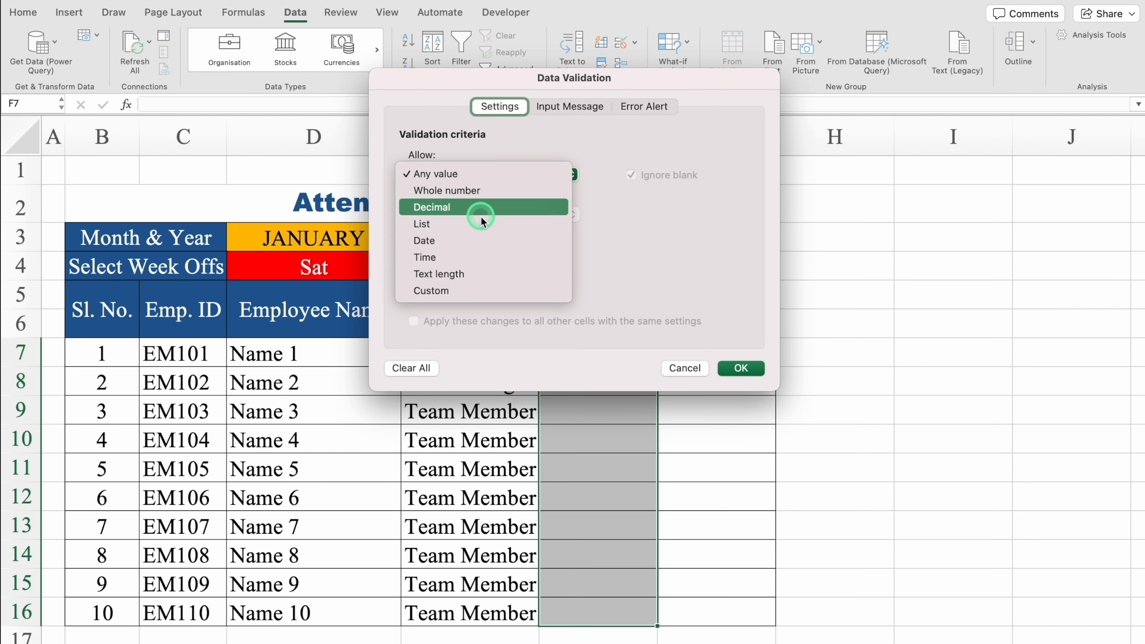
click(480, 222)
click(469, 254)
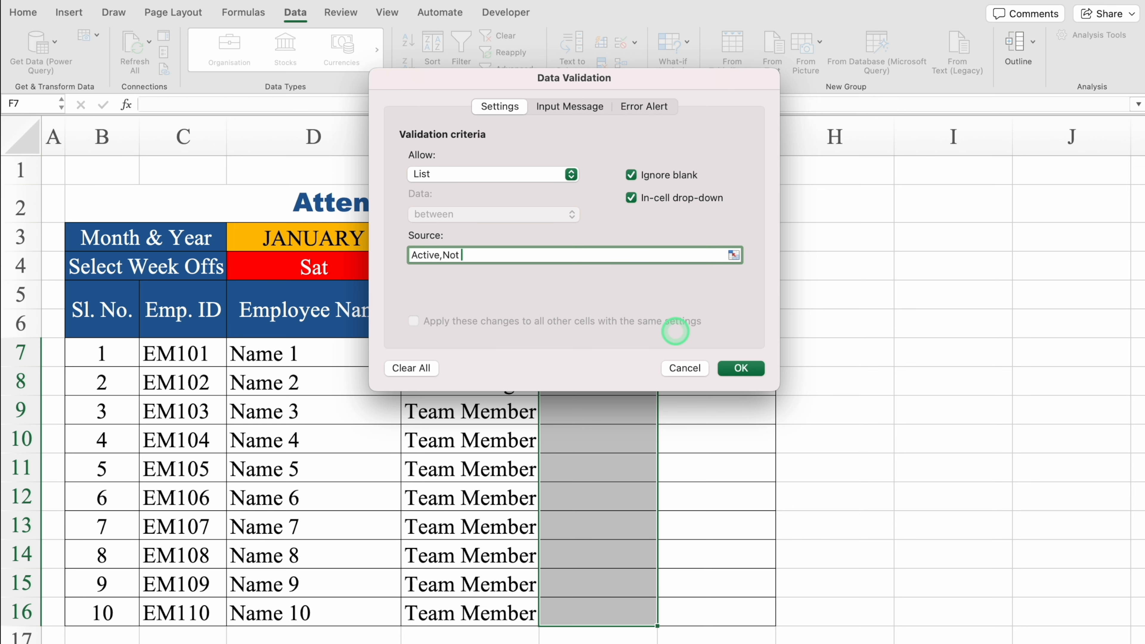
text(Active,Not Active)
click(741, 368)
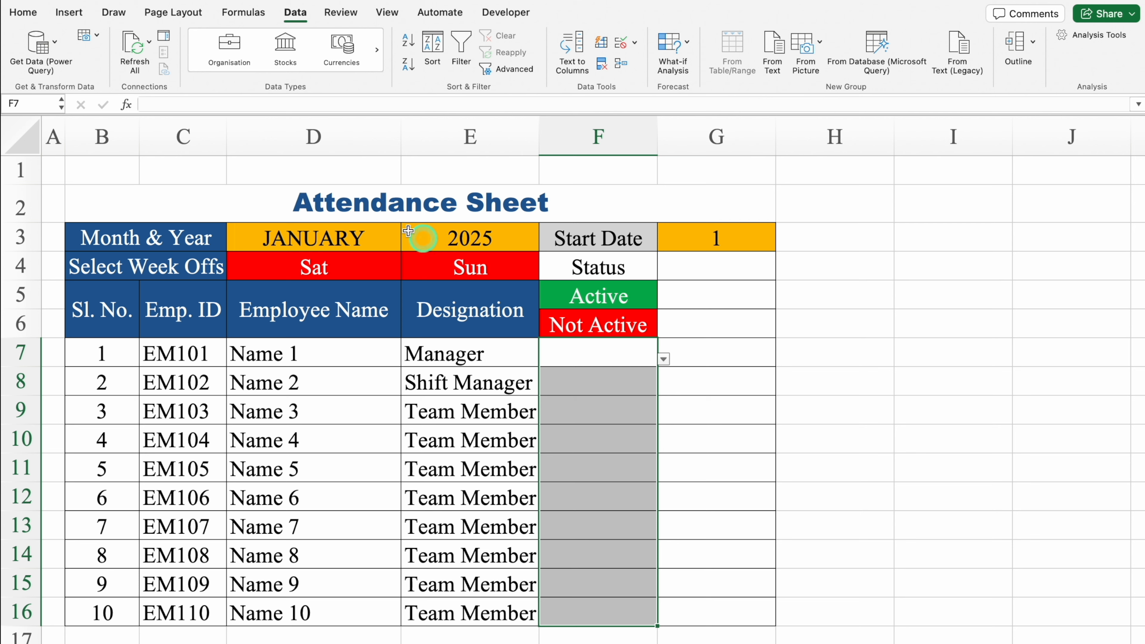
Add a conditional formatting rule to F7:F16 giving cells equal to Active a Green Fill with Dark Green Text
click(23, 14)
click(682, 56)
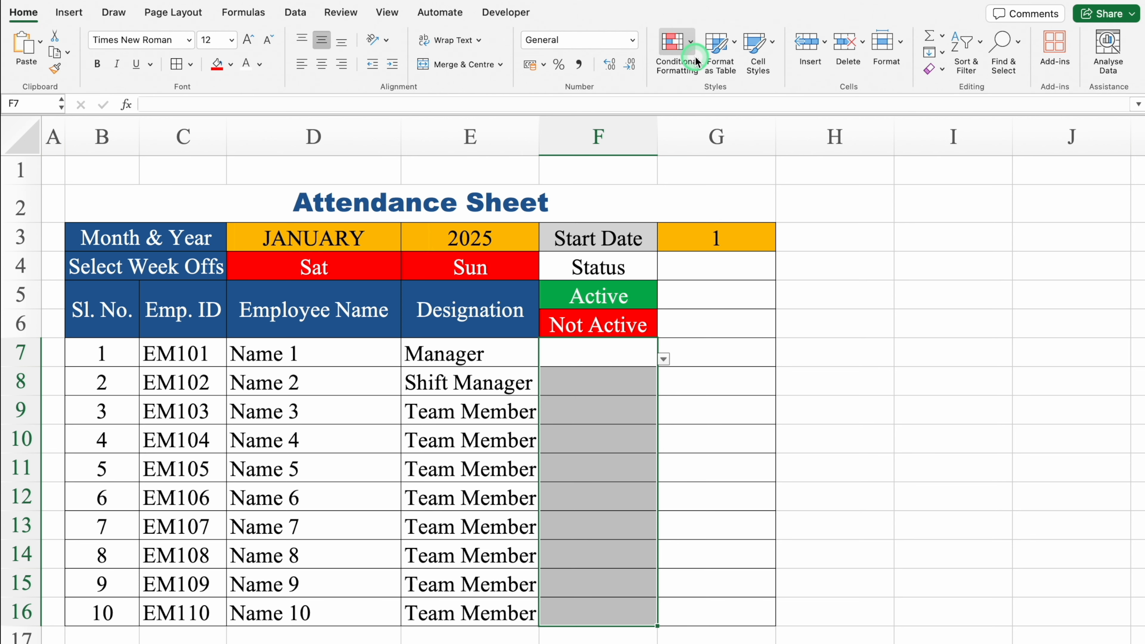
click(676, 48)
mouse_move(741, 67)
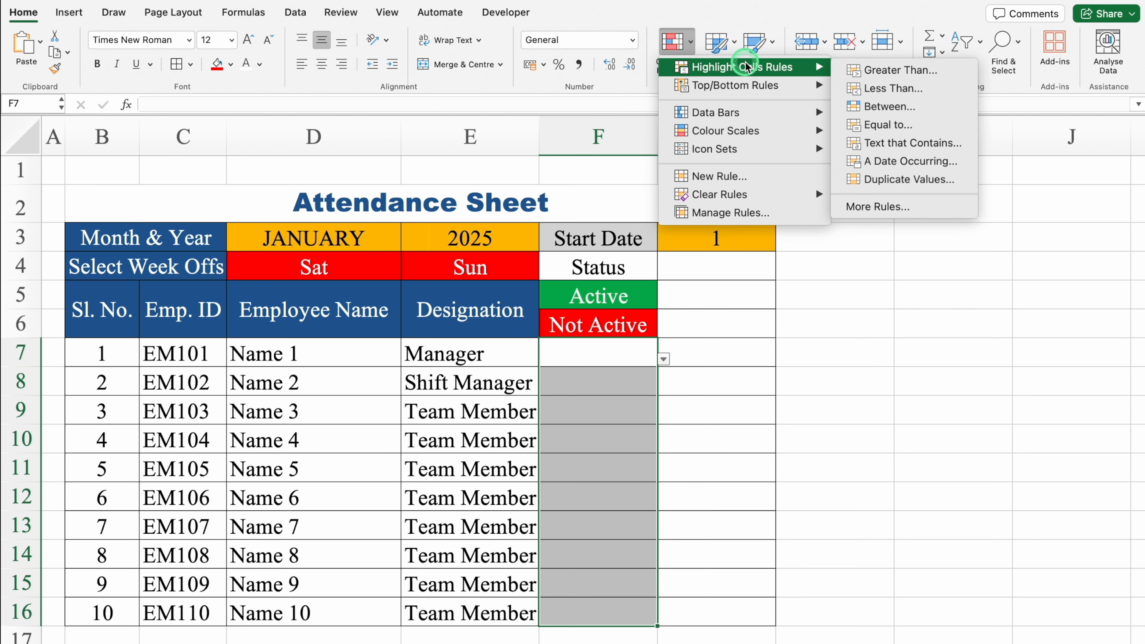
click(886, 127)
click(671, 208)
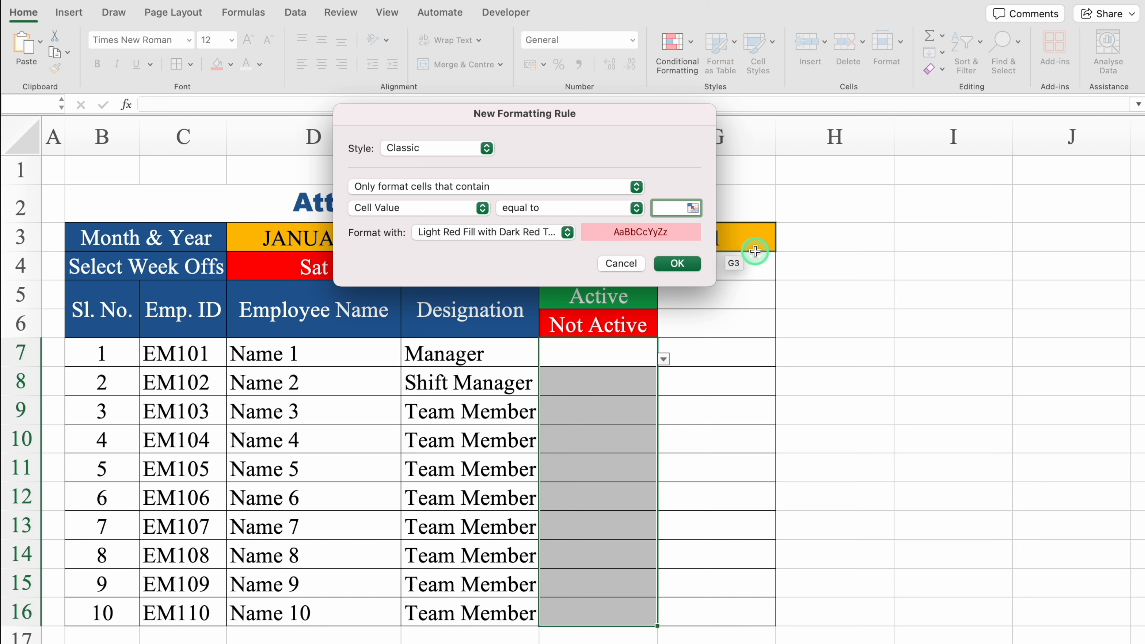
text(Active)
click(567, 232)
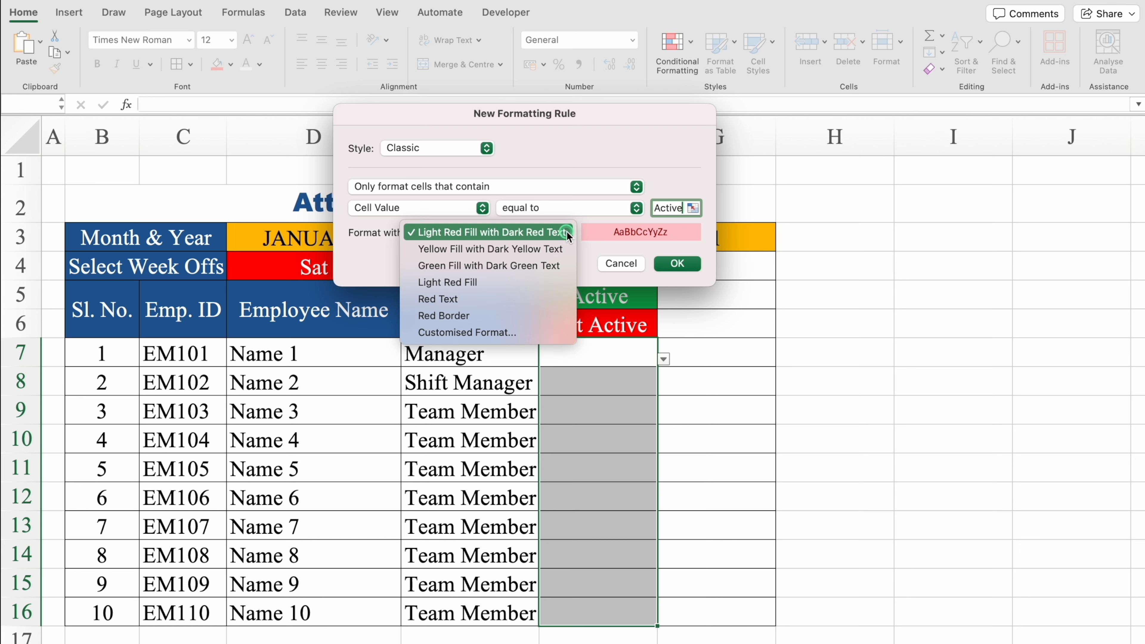
click(536, 269)
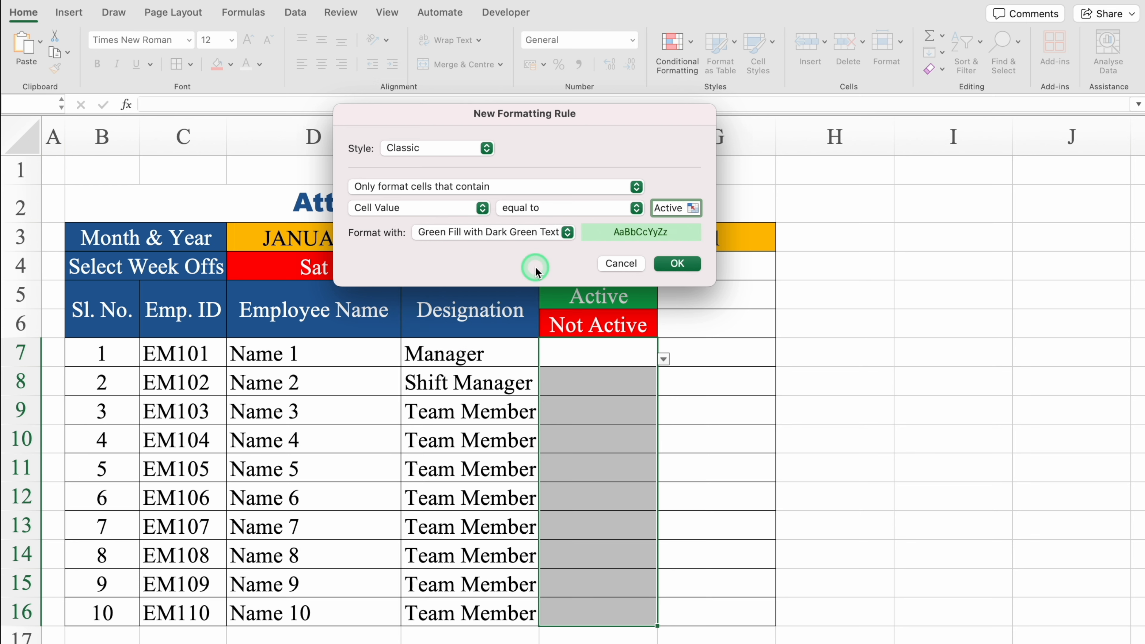
click(680, 264)
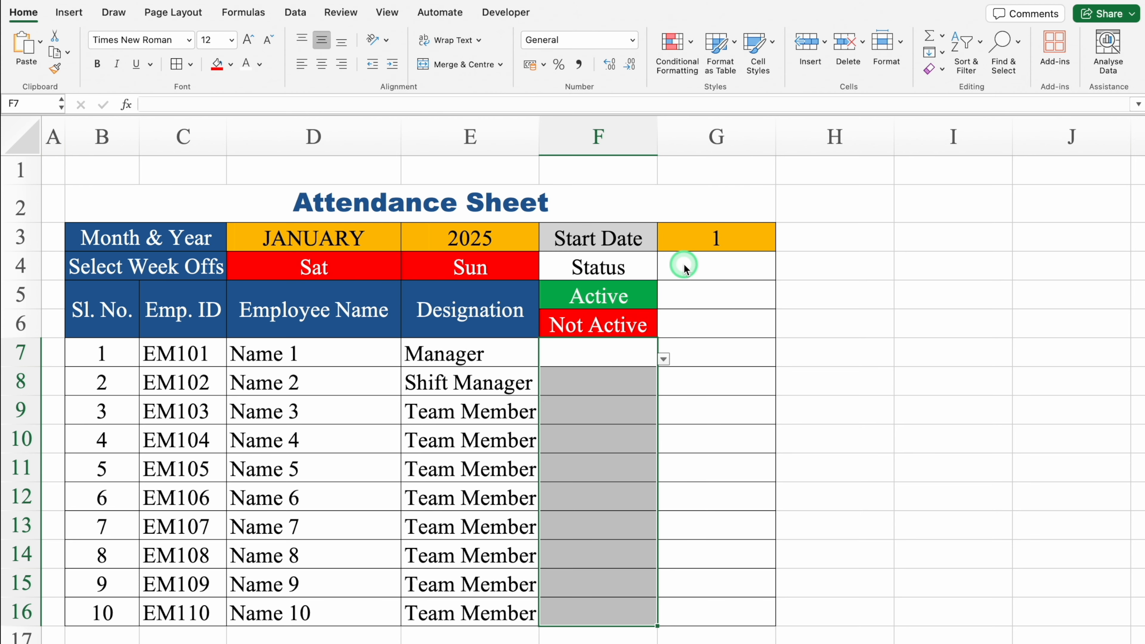
Add a second conditional formatting rule to F7:F16 giving cells equal to Not Active a Light Red Fill with Dark Red Text
click(675, 42)
click(730, 63)
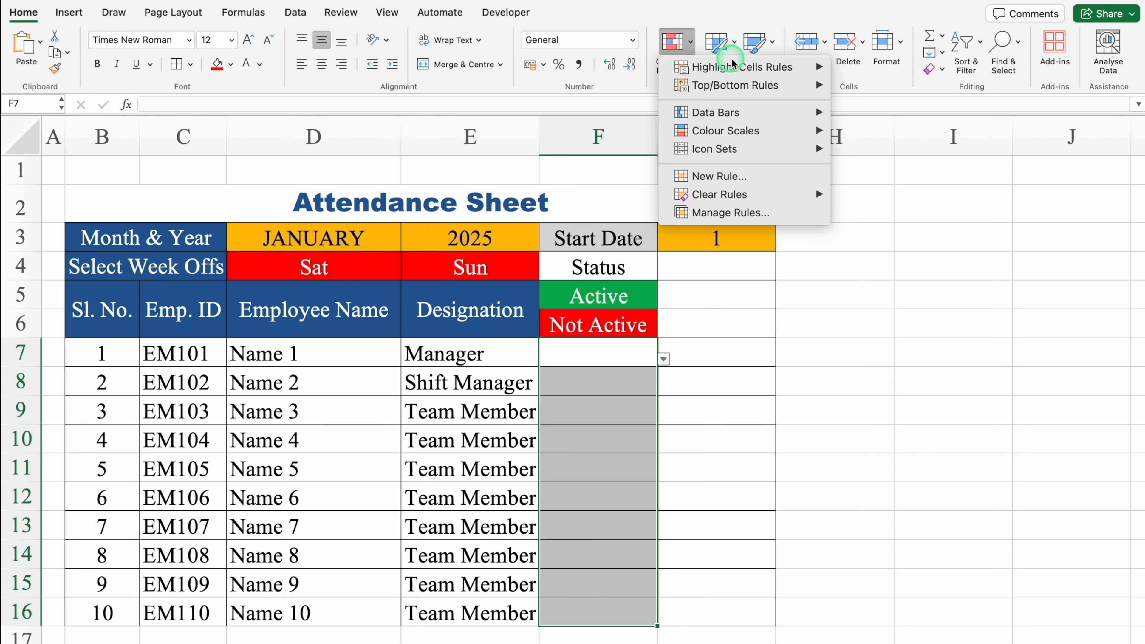
click(882, 128)
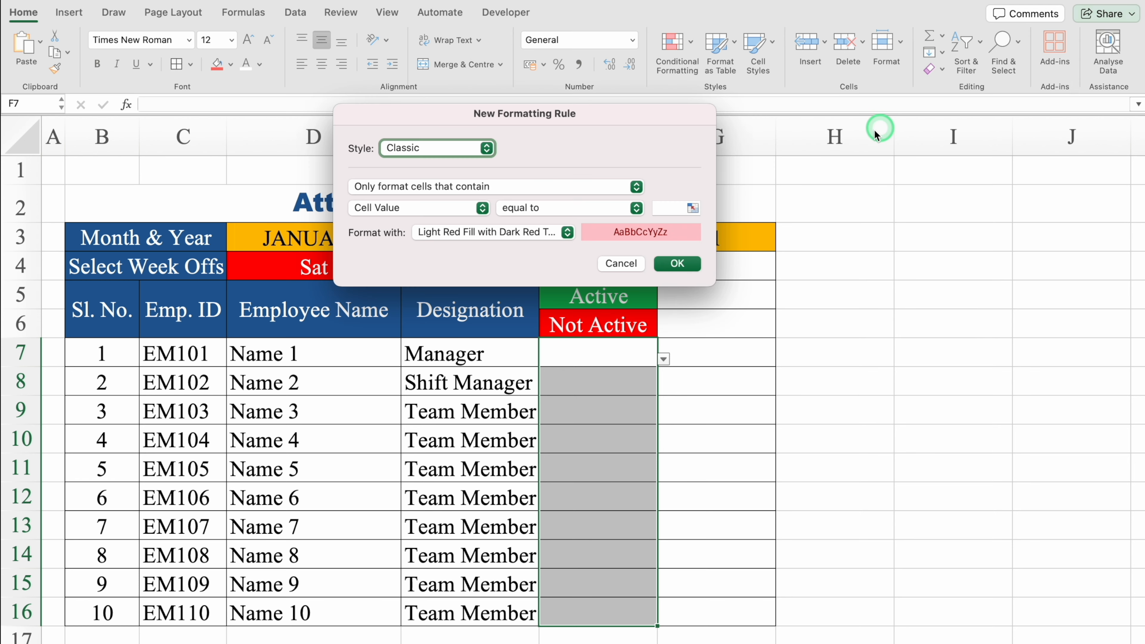
click(670, 207)
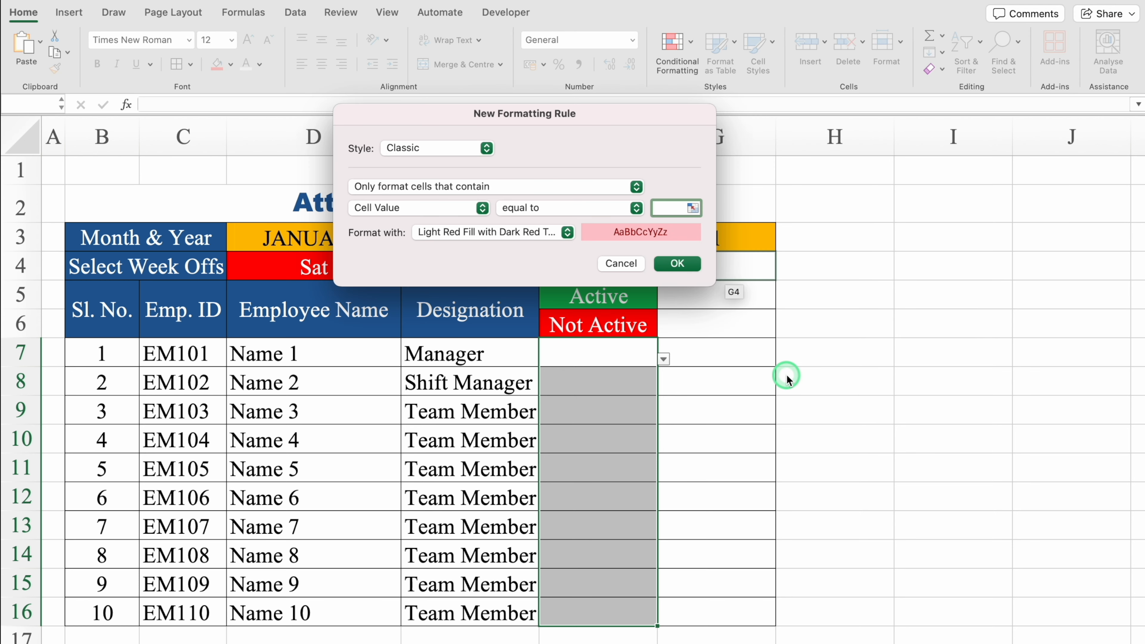
text(Not Active)
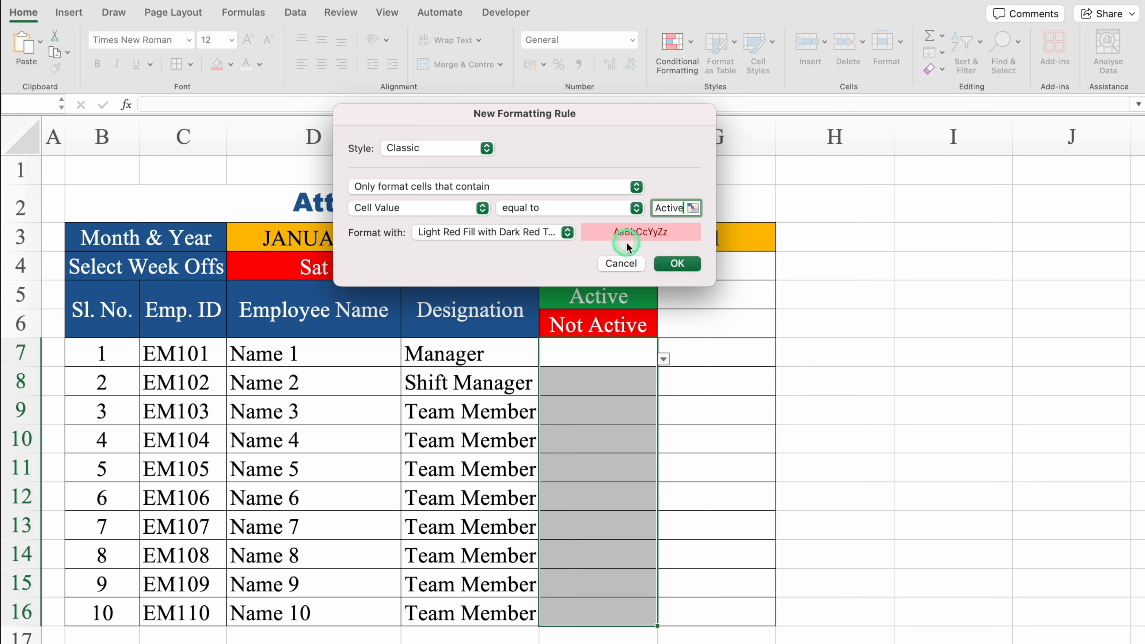
click(680, 259)
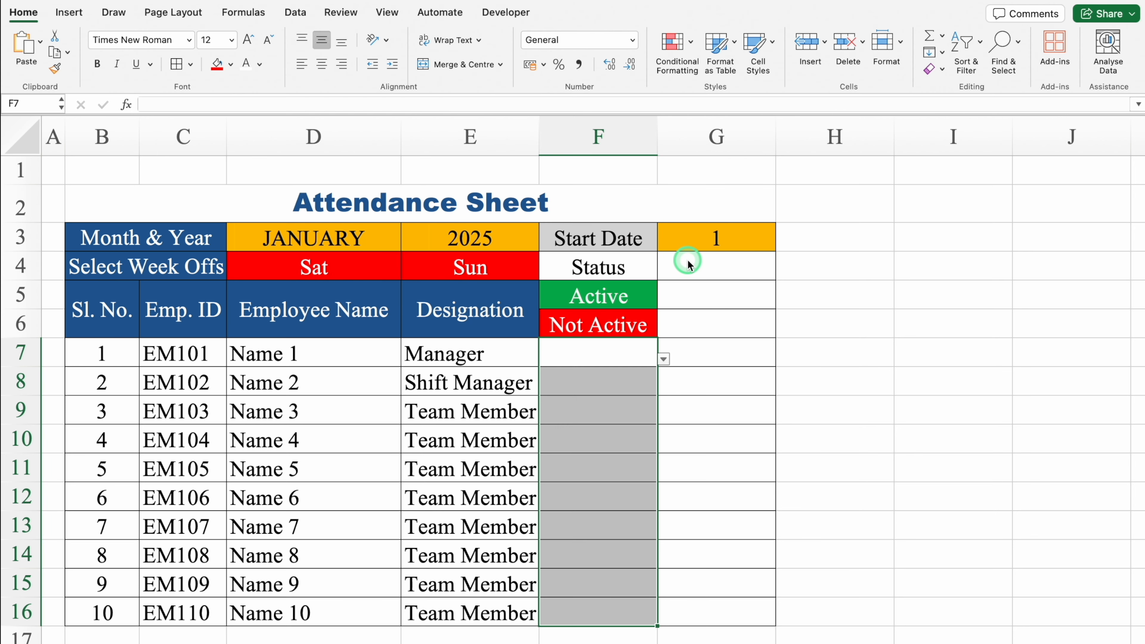
Choose Active as the status in F7 and Not Active in F8 from their drop-down lists
click(631, 349)
click(662, 358)
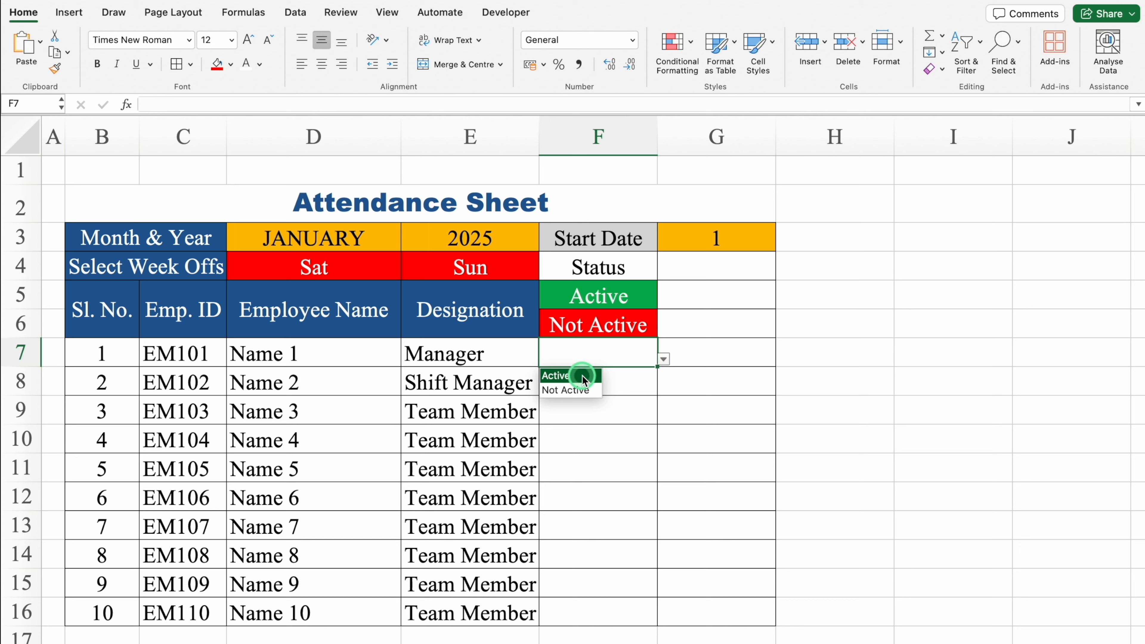
click(607, 374)
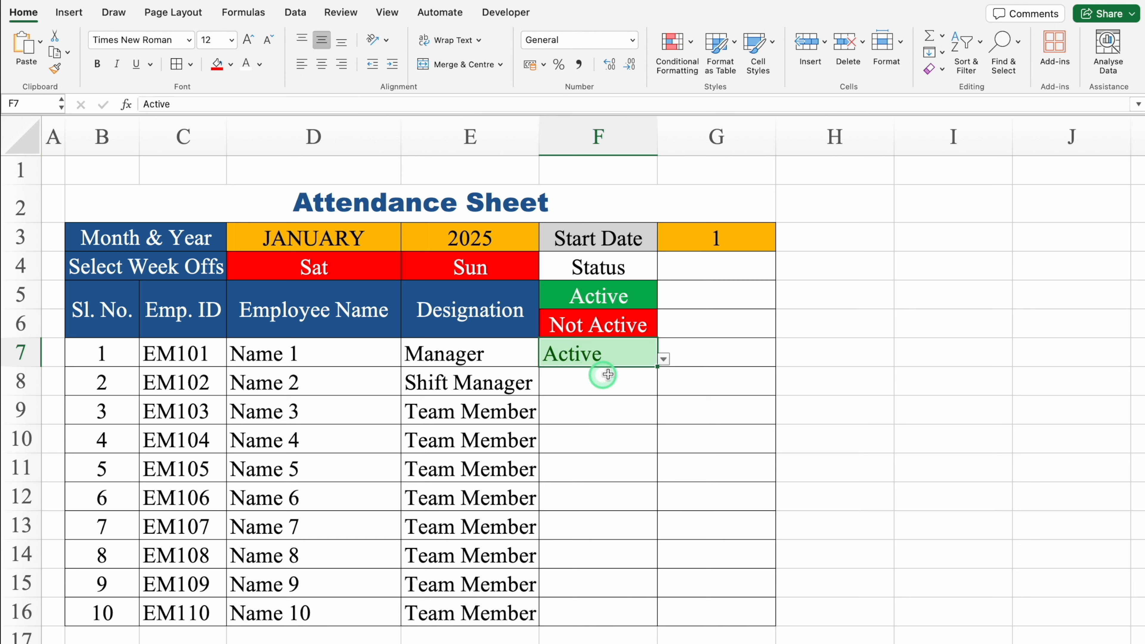
click(622, 386)
click(662, 388)
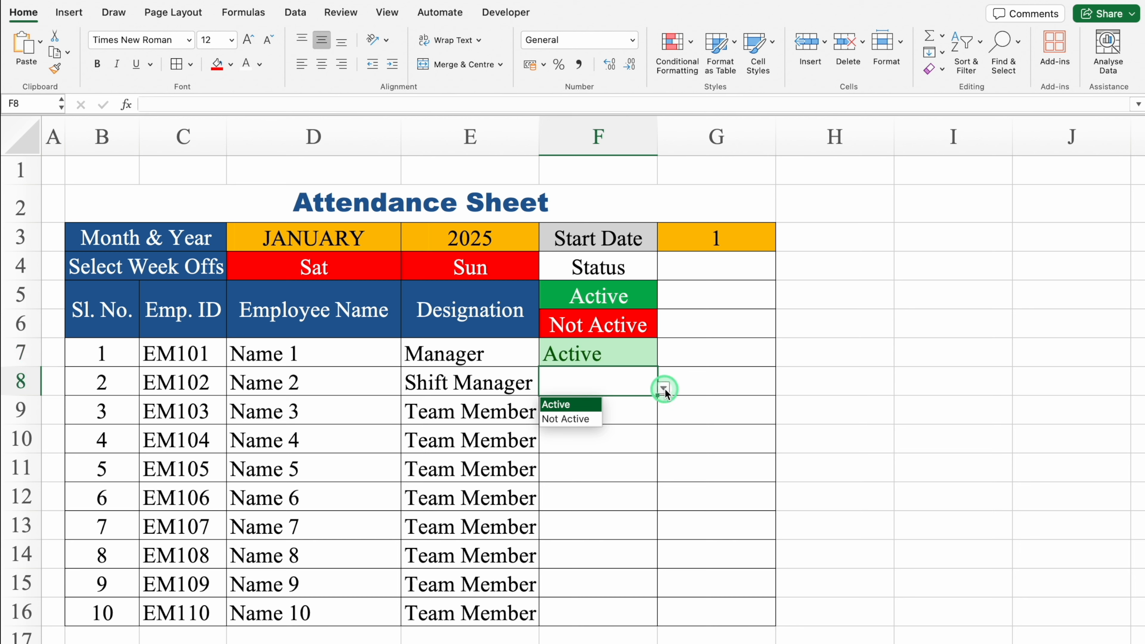
click(585, 419)
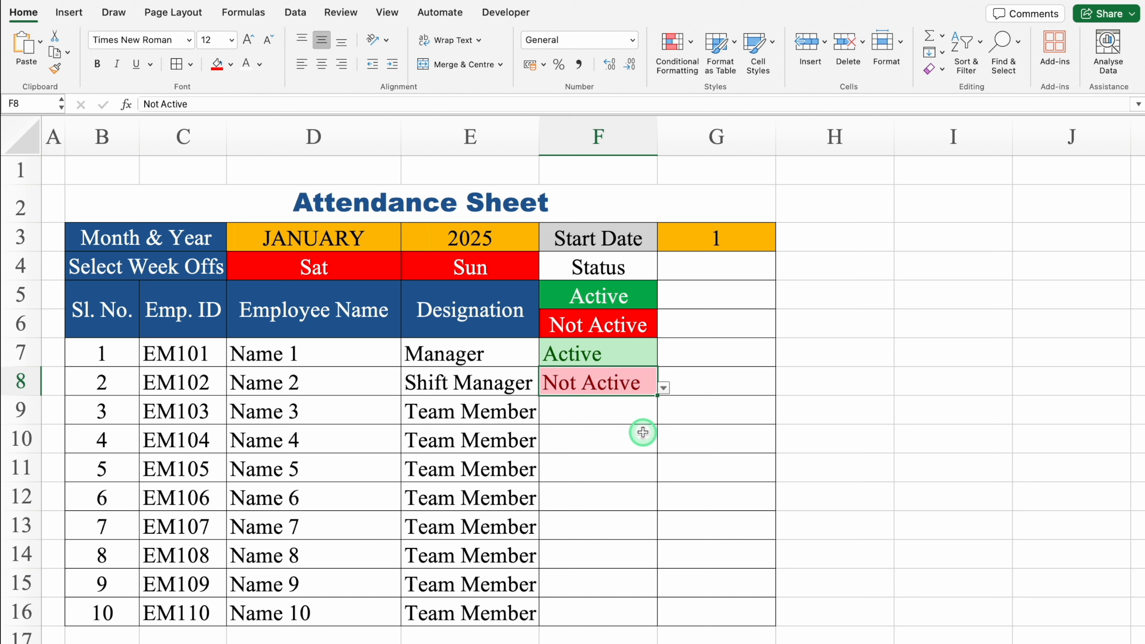
Choose Active as the status in F9 and fill it down through F16
click(630, 419)
click(663, 416)
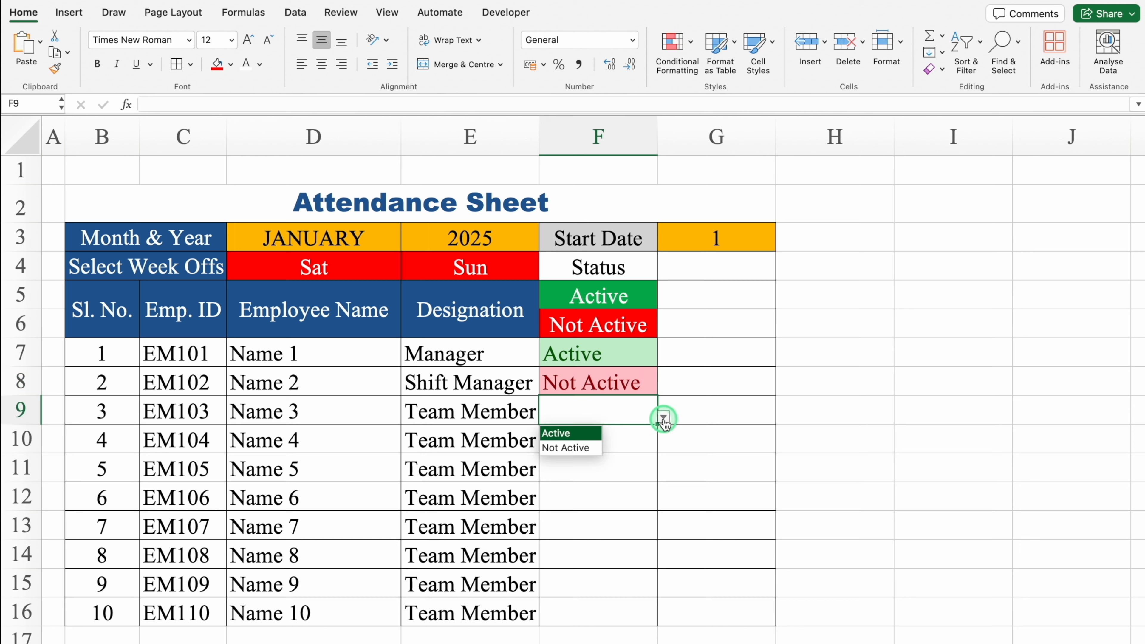
click(581, 434)
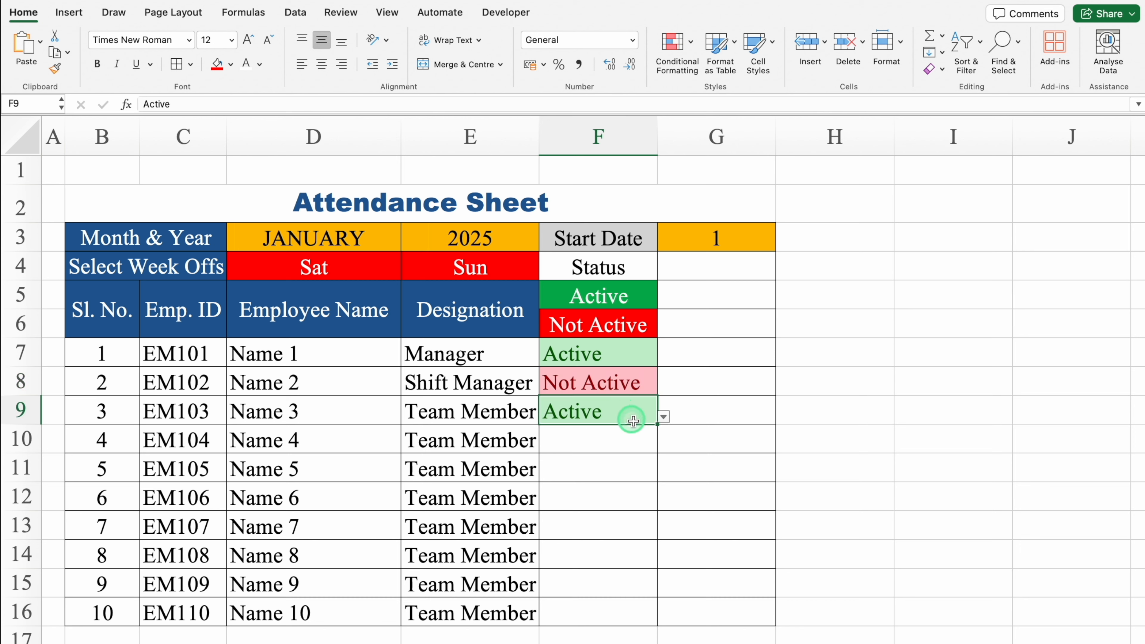
double_click(657, 424)
Format the Status header cell F4 with the dark blue header fill and white font colour
click(619, 266)
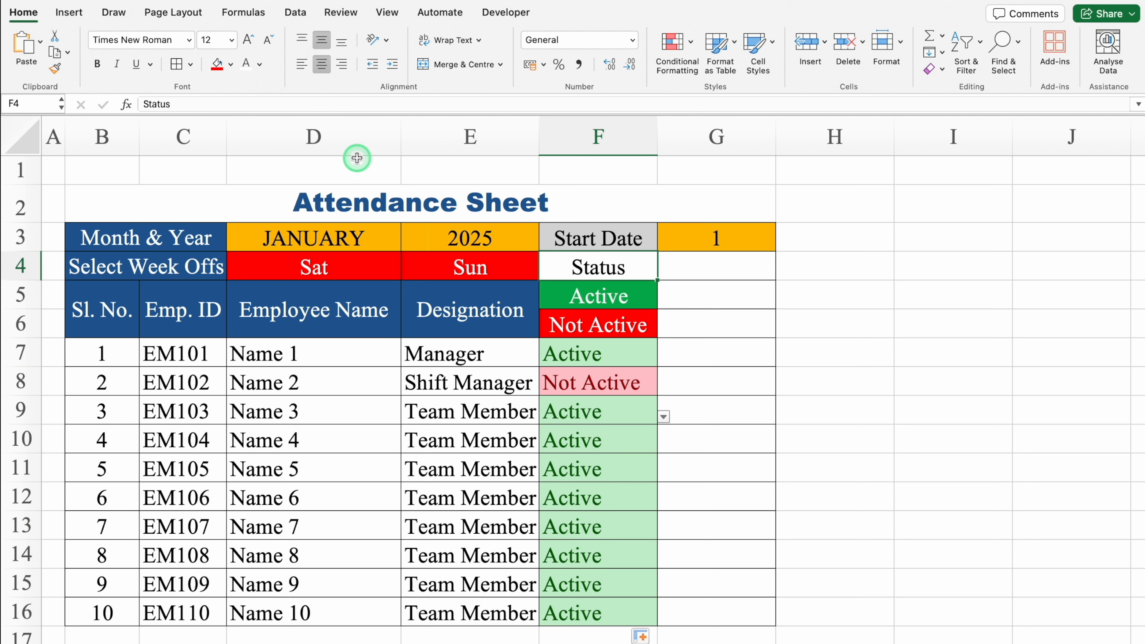
click(231, 64)
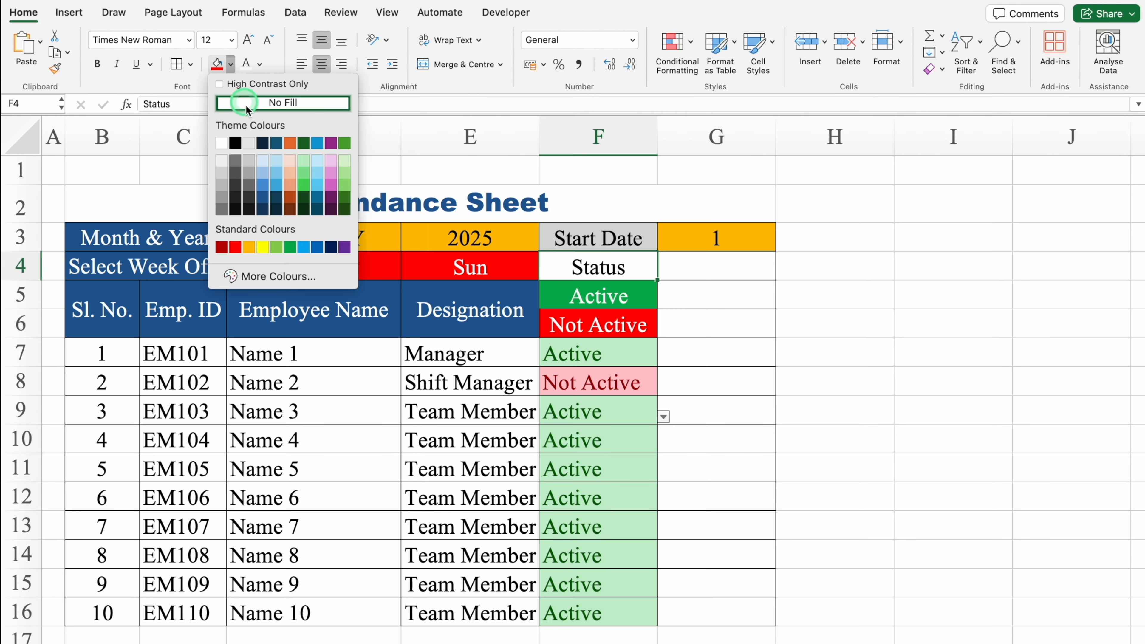
click(262, 196)
click(248, 64)
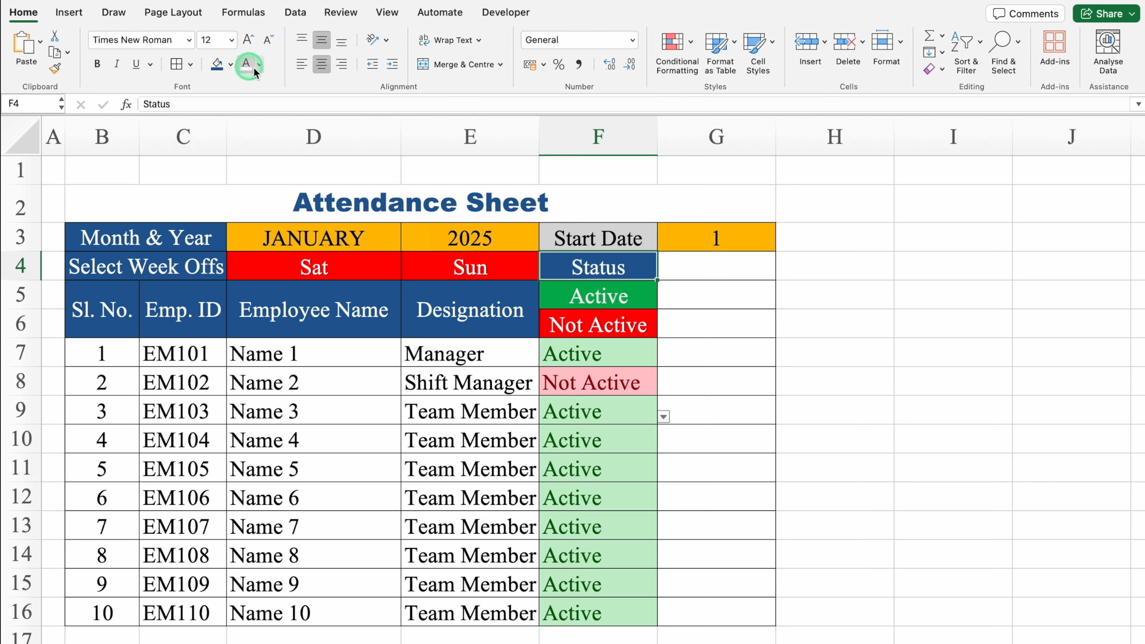
click(797, 379)
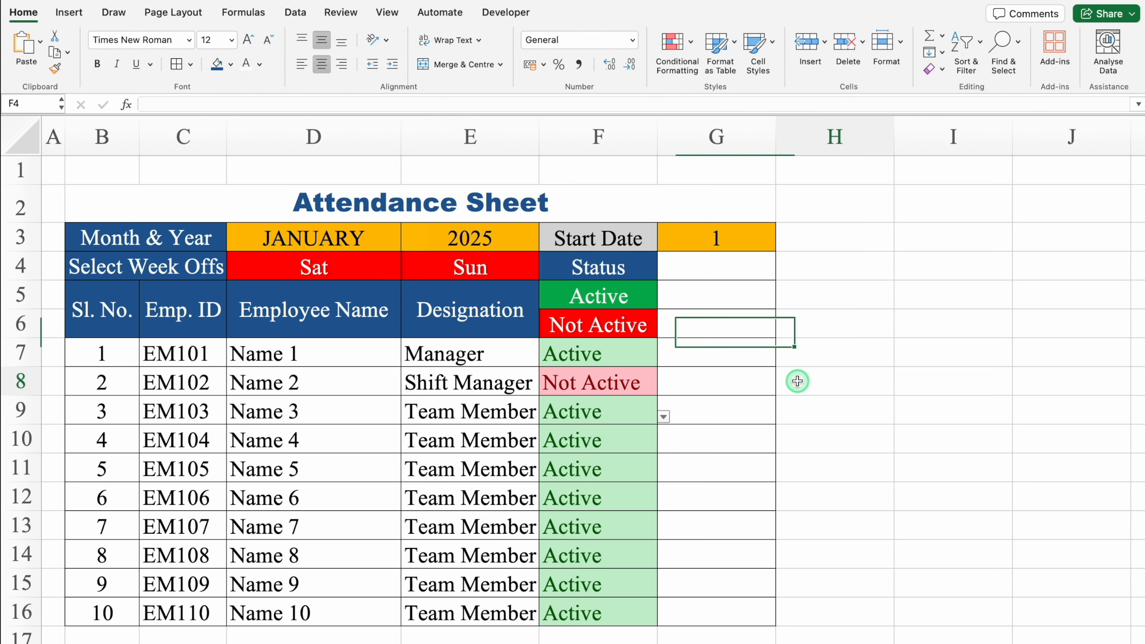
click(706, 266)
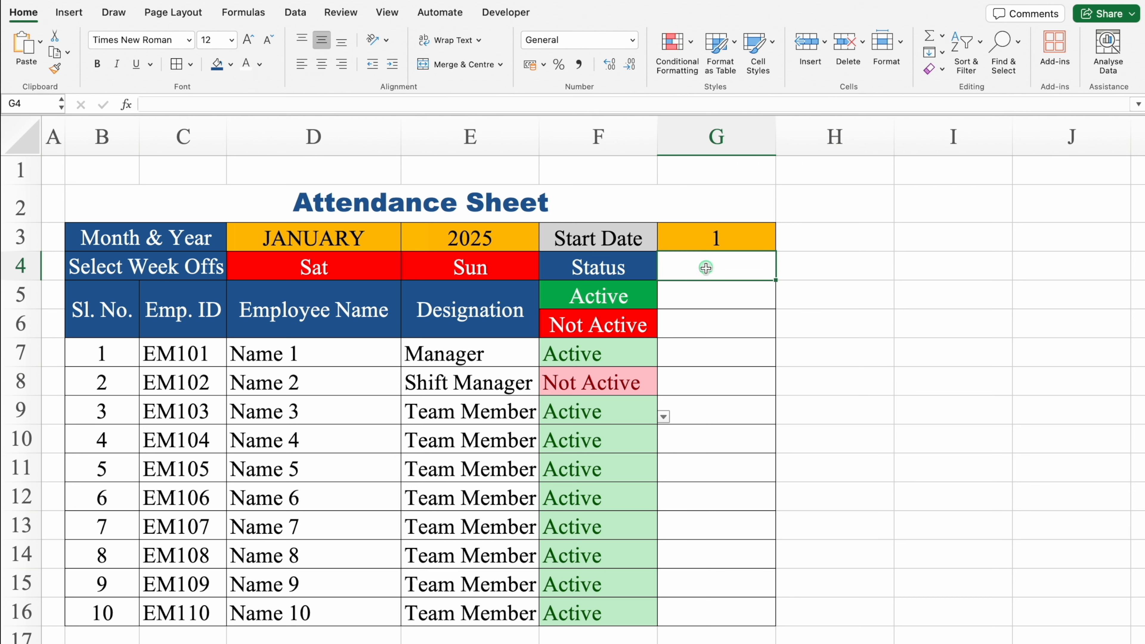
Merge and centre G4:G6 and enter the heading Total Active Days in it
drag(706, 266, 712, 322)
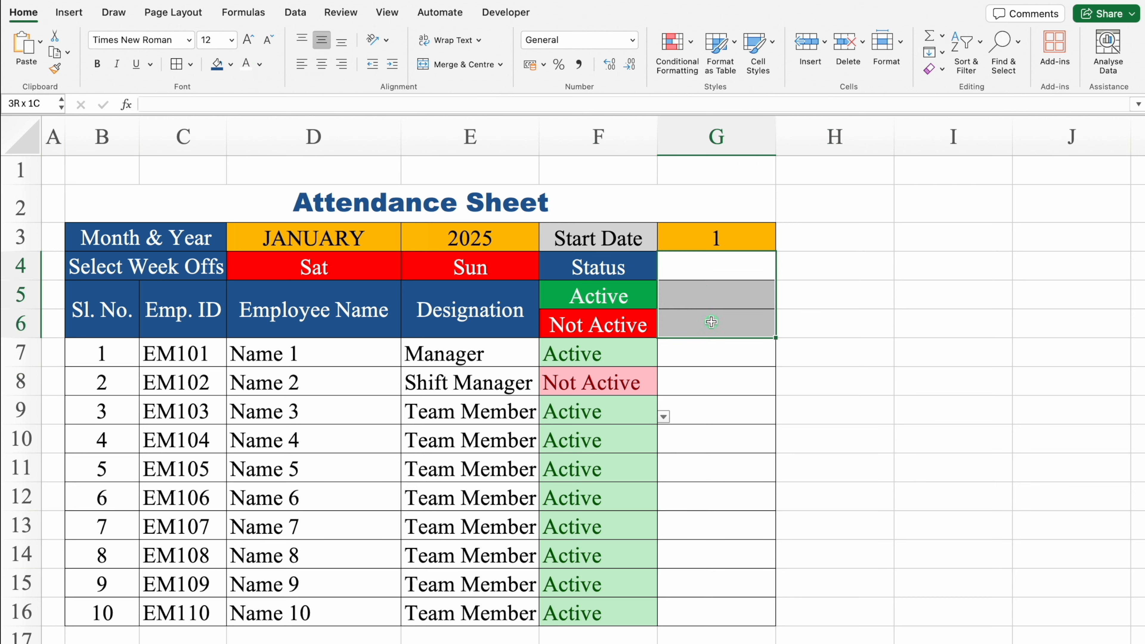
click(455, 64)
text(Tota)
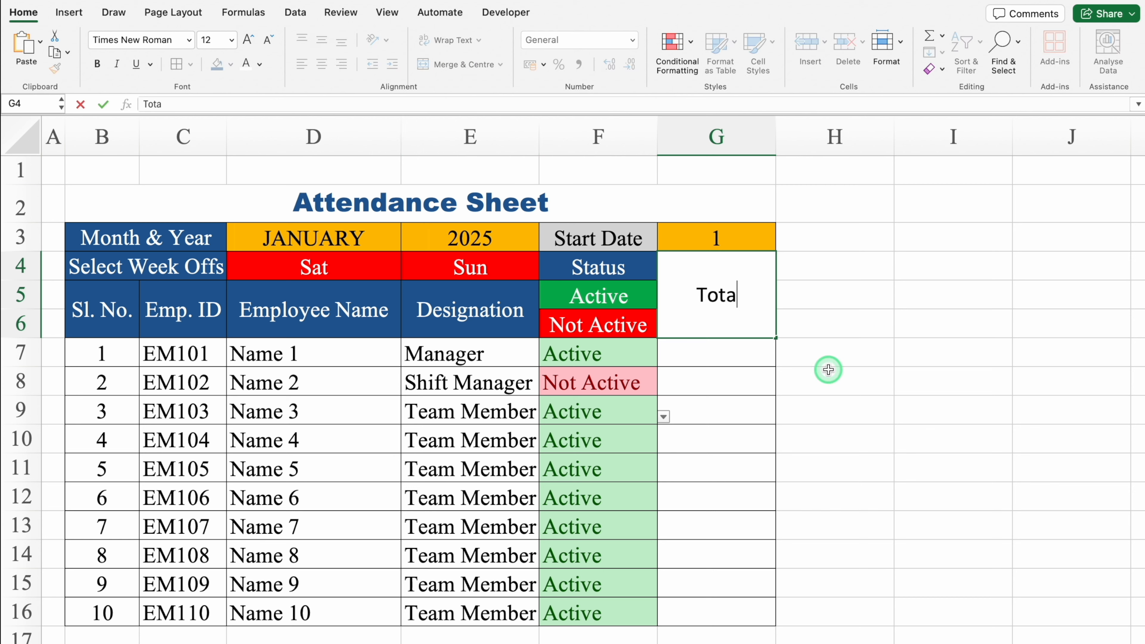
text(l Active Days)
key(Return)
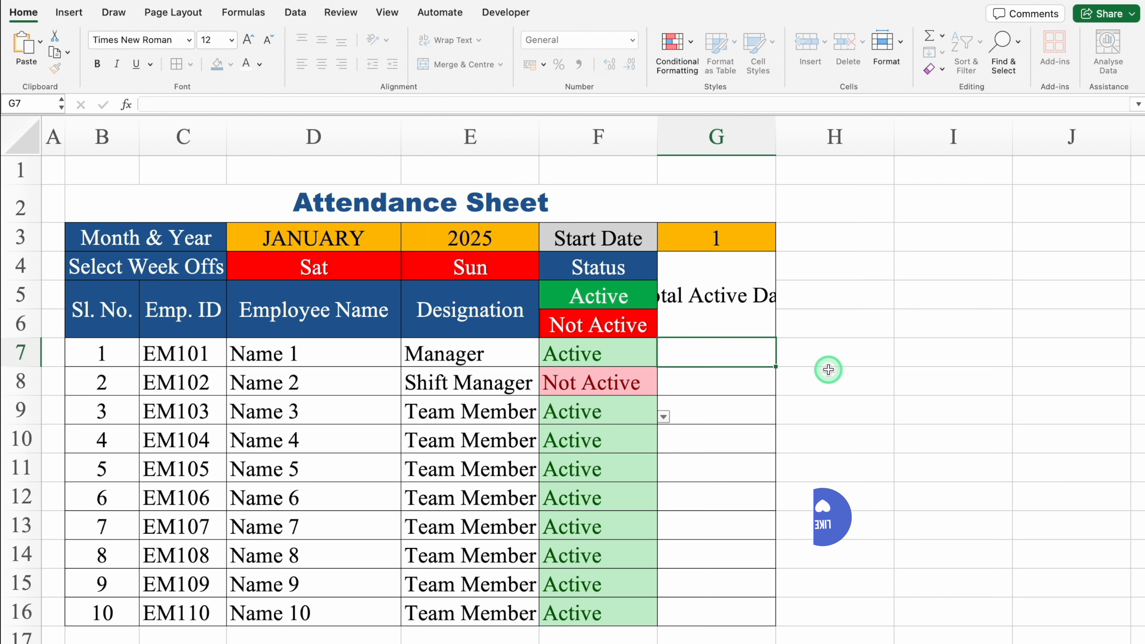
Wrap the text of the Total Active Days header and give it a teal fill with white font colour
click(718, 297)
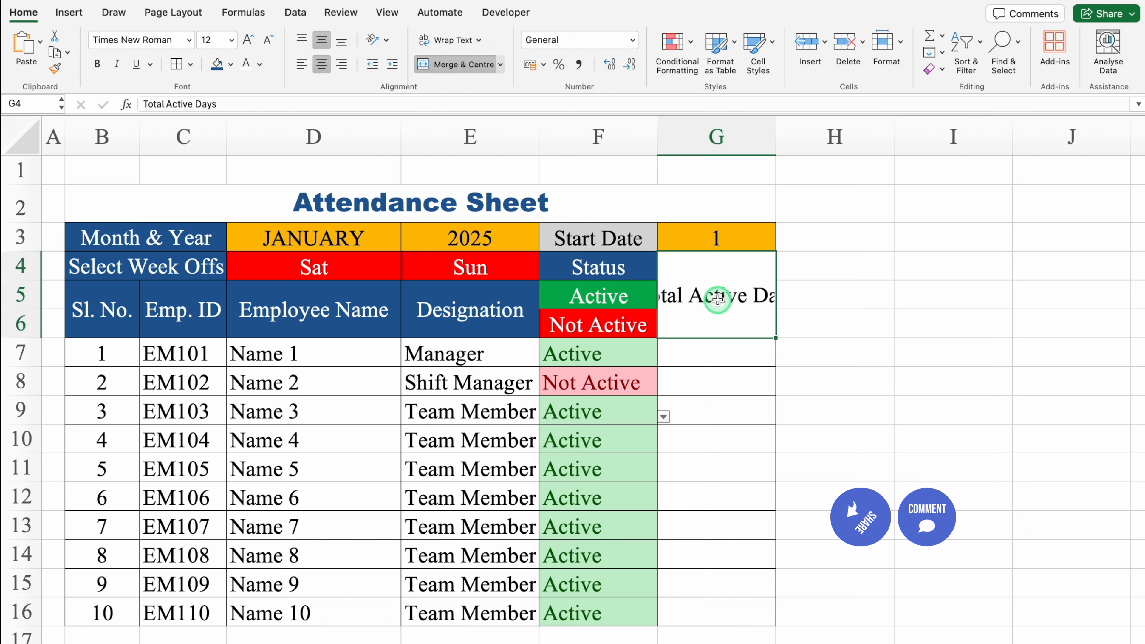
click(16, 22)
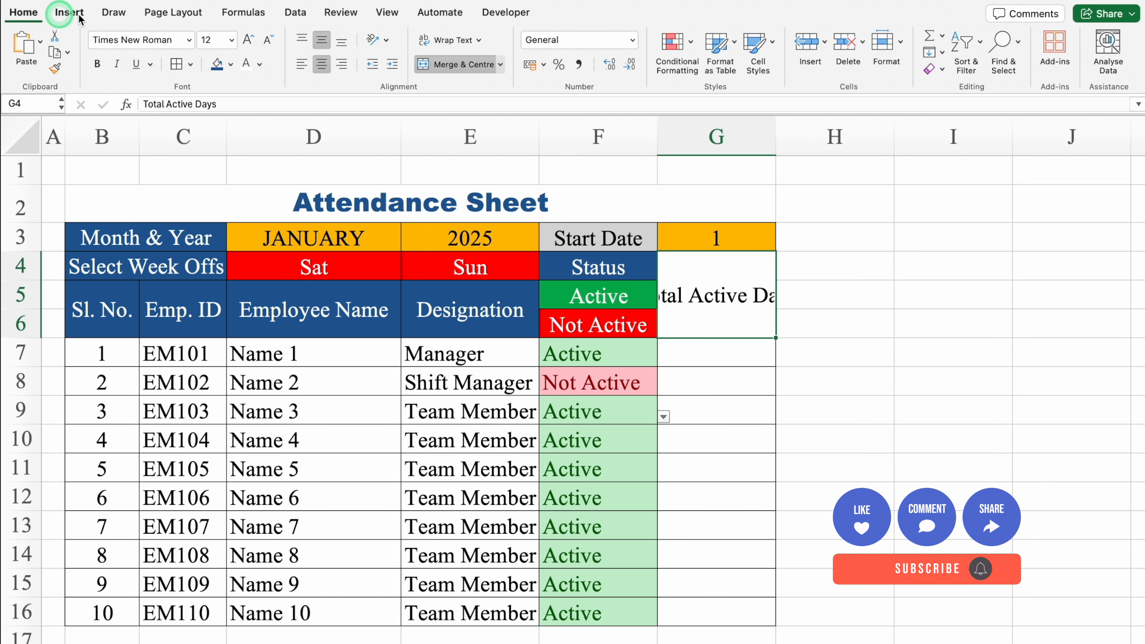
click(473, 43)
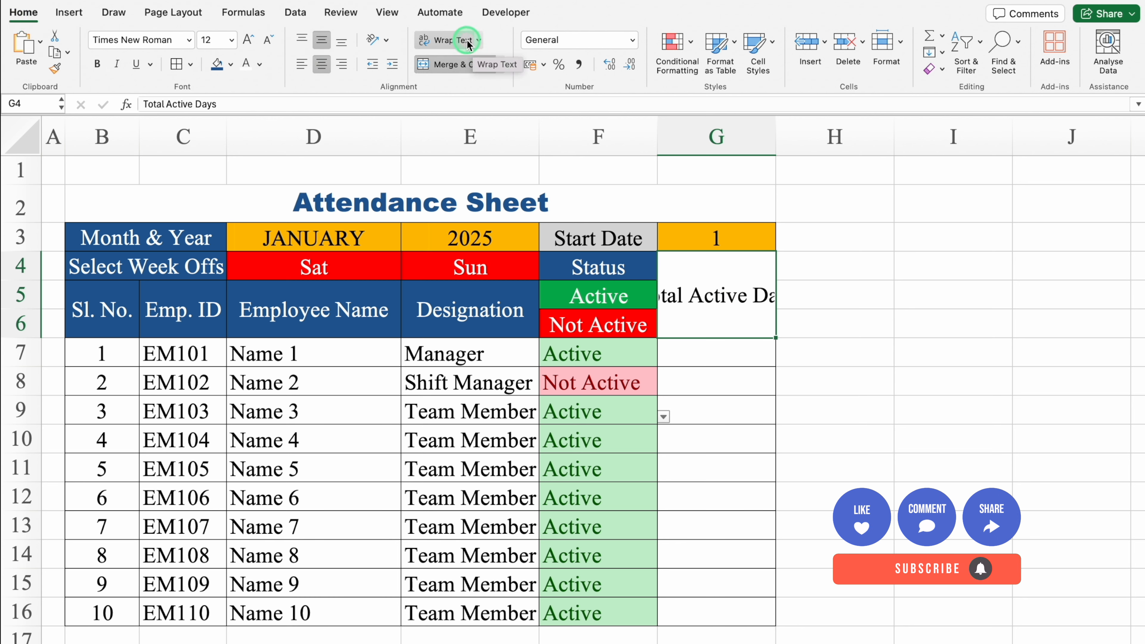
click(450, 45)
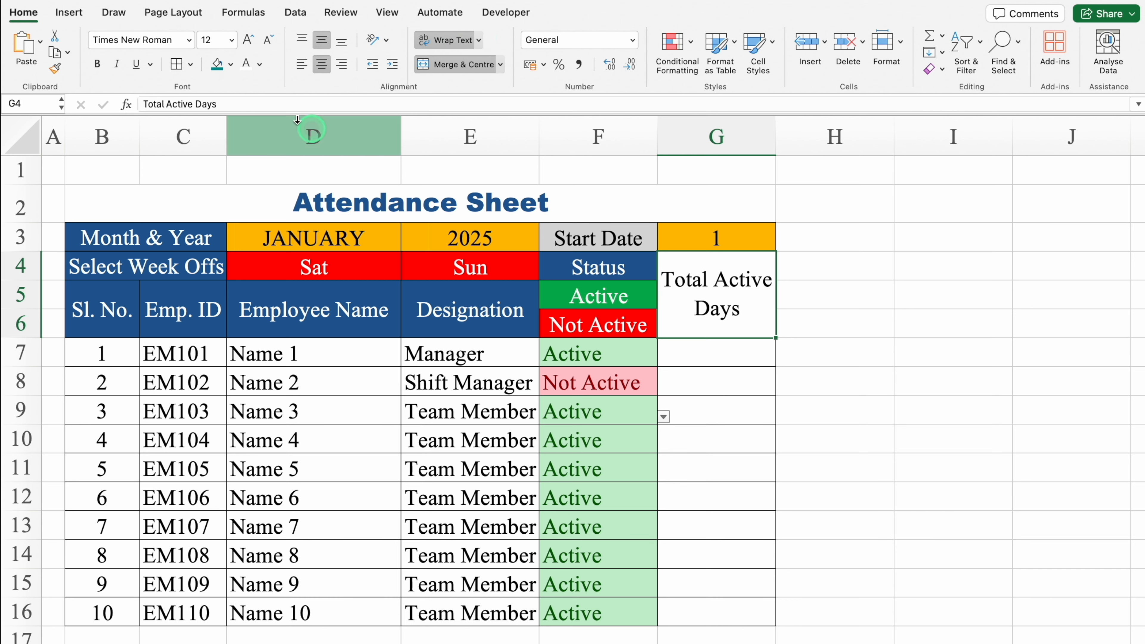
click(218, 65)
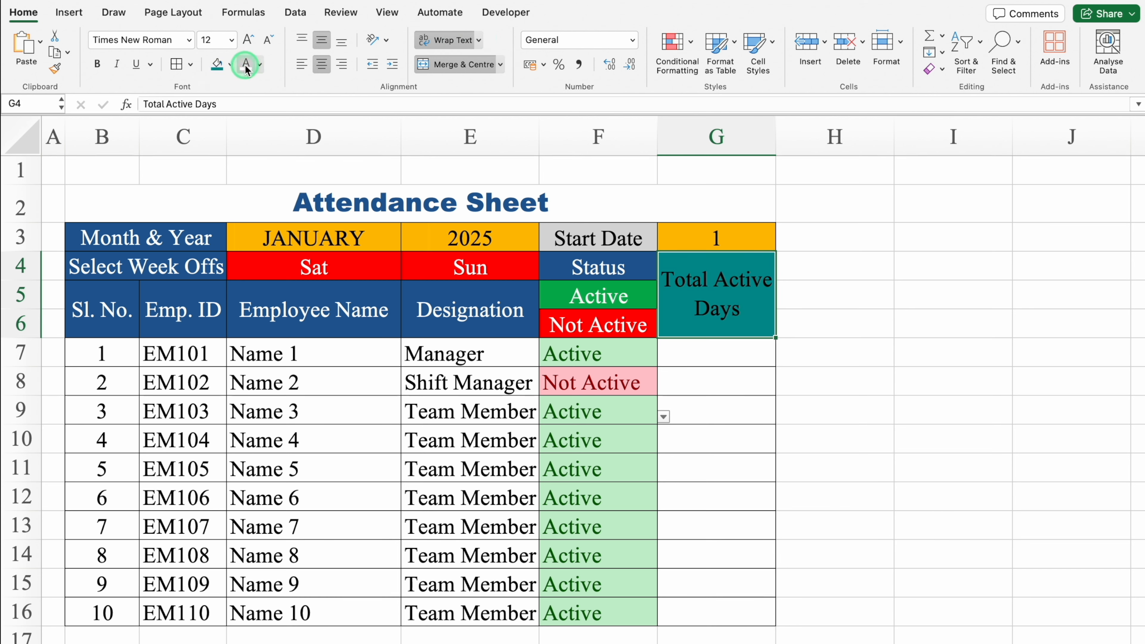
Add a filter to the status range F6:F16, with the Not Active cell as its header
click(608, 328)
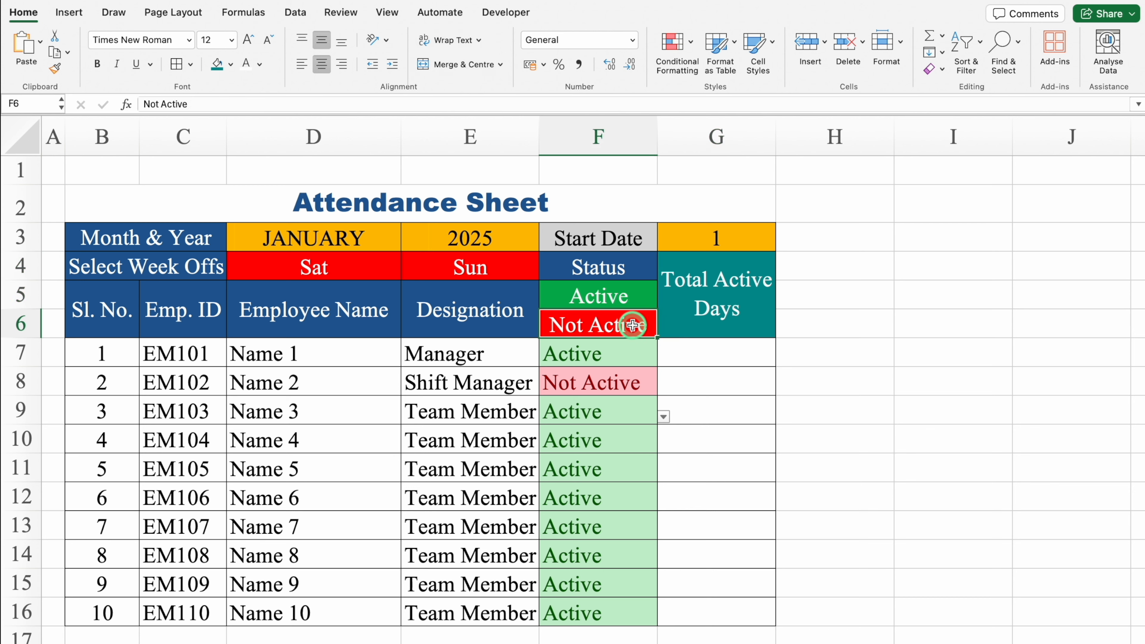
drag(633, 324, 622, 608)
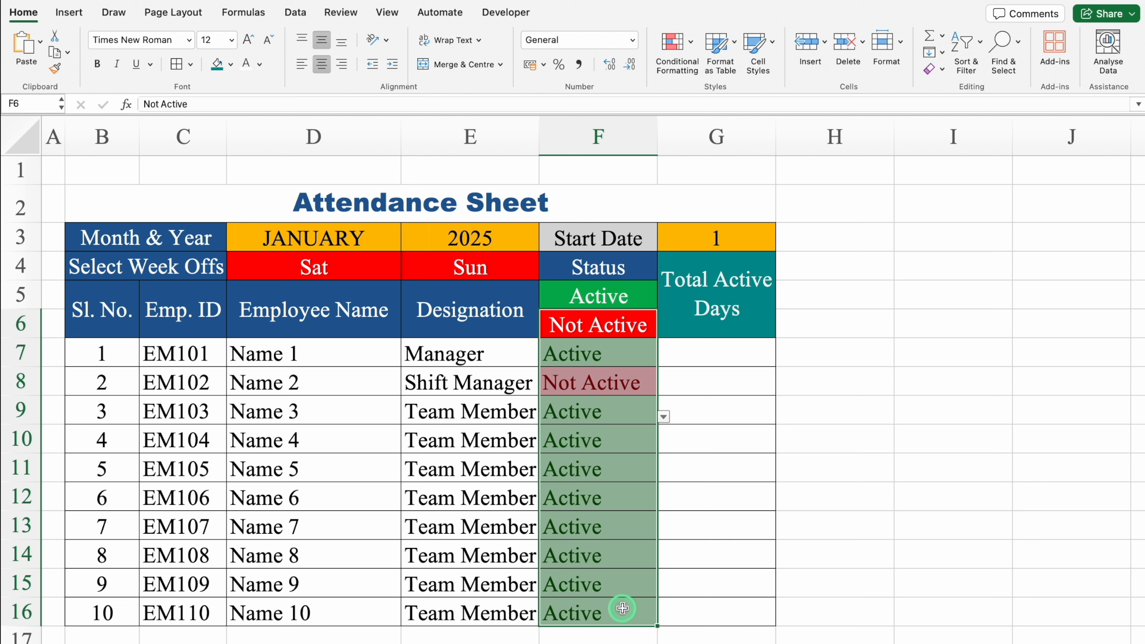
Try sorting the status column in ascending order with the selection expanded to the neighbouring data, and undo the sort
click(650, 330)
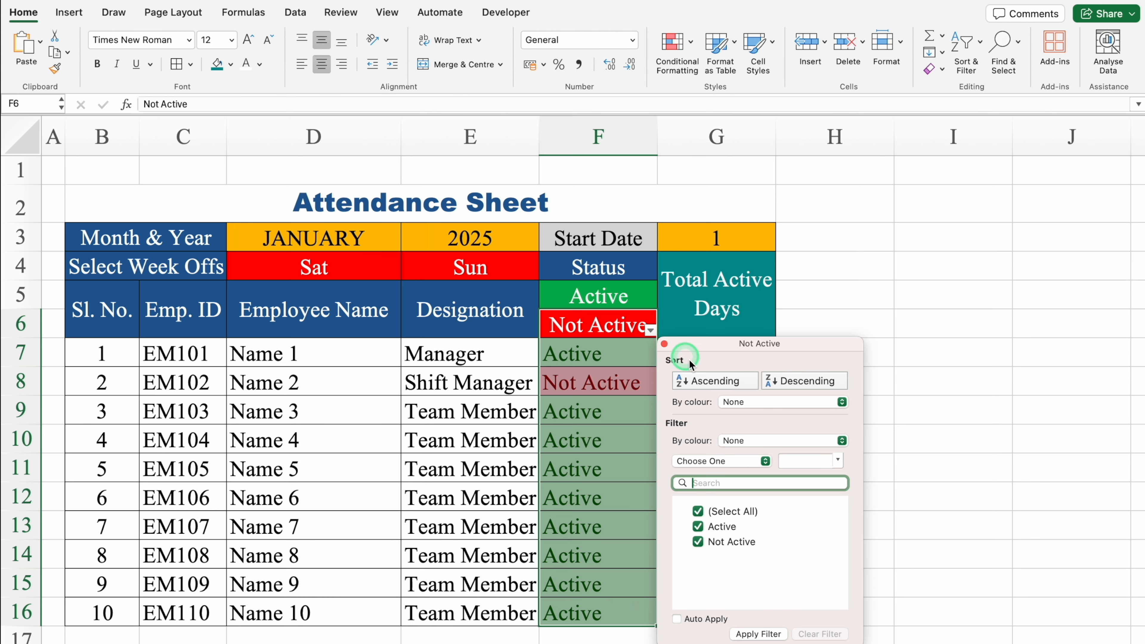
click(708, 381)
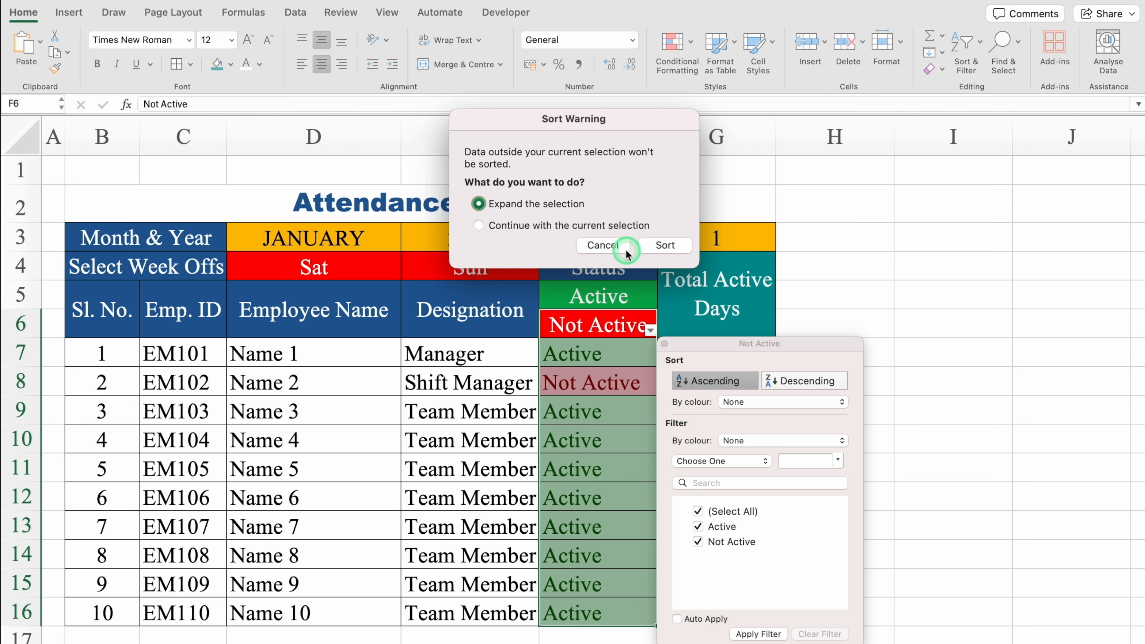
click(661, 244)
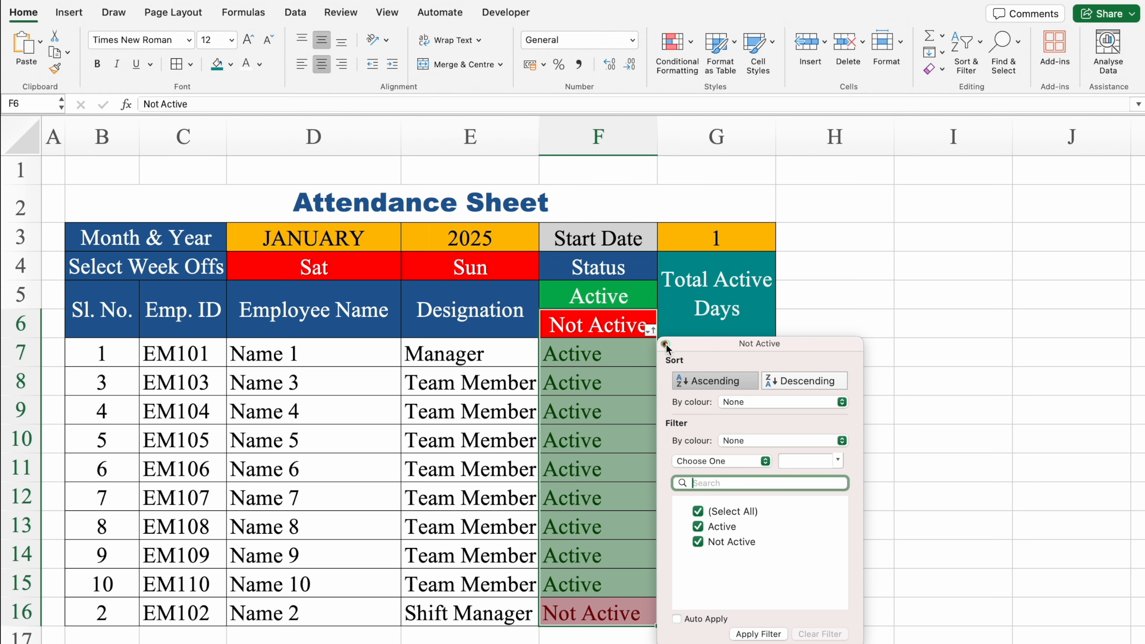
click(849, 429)
click(850, 428)
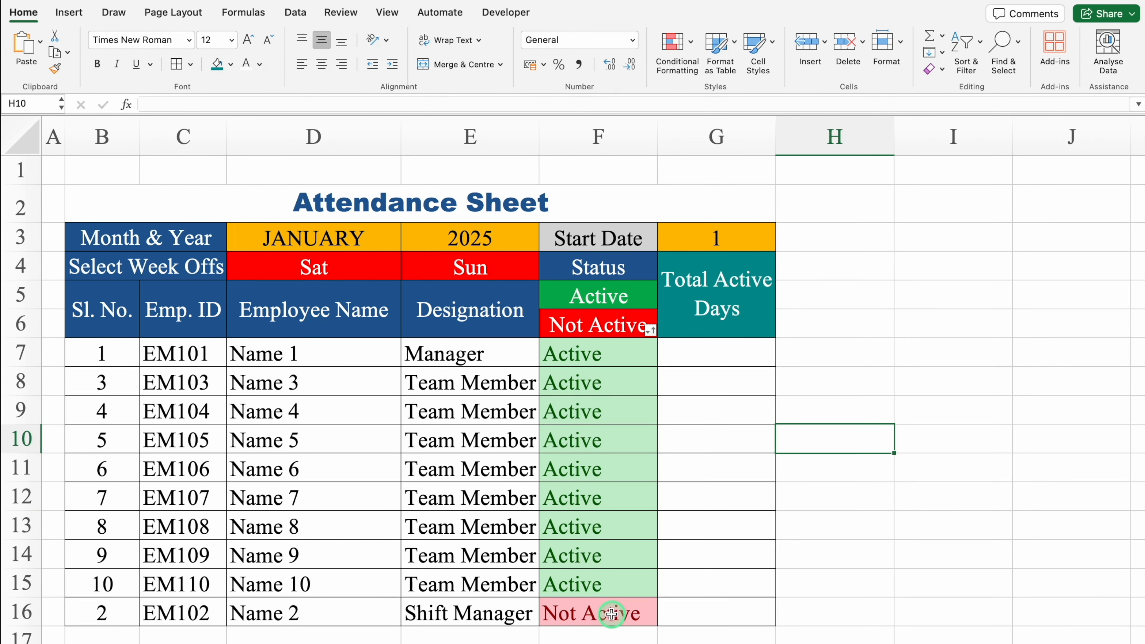
key(super+z)
Widen column F slightly so the Not Active header fits beside its filter arrow
drag(656, 144, 677, 144)
click(759, 389)
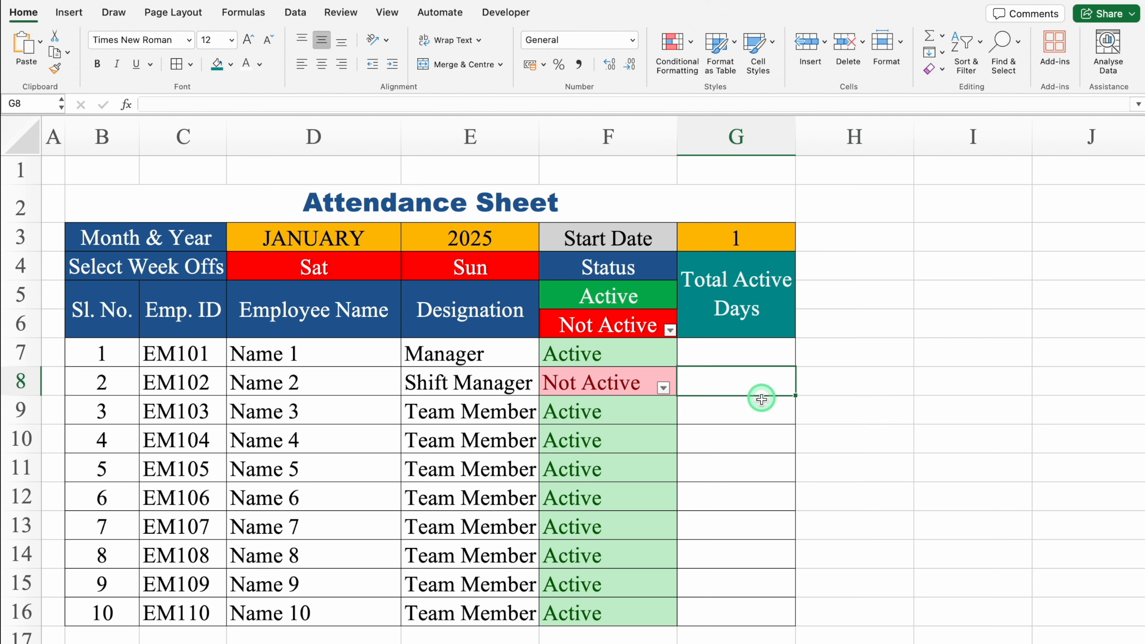
click(766, 437)
click(767, 467)
click(766, 497)
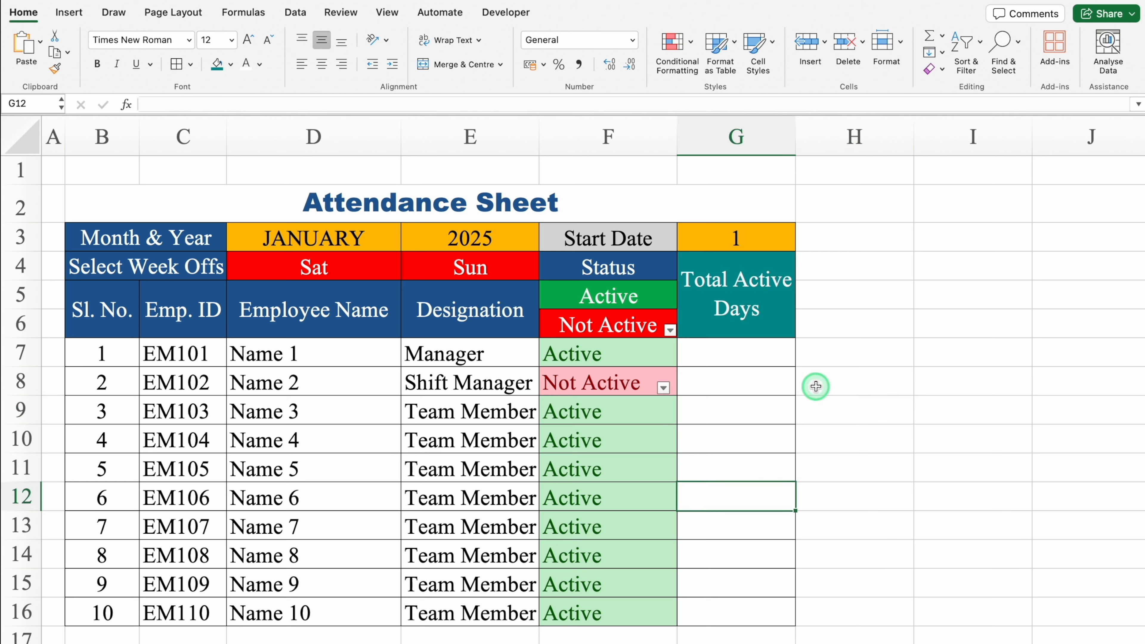
Enter =DATEVALUE(G3&D3&E3) in H3 to build the start date from the selected day, month and year
click(847, 239)
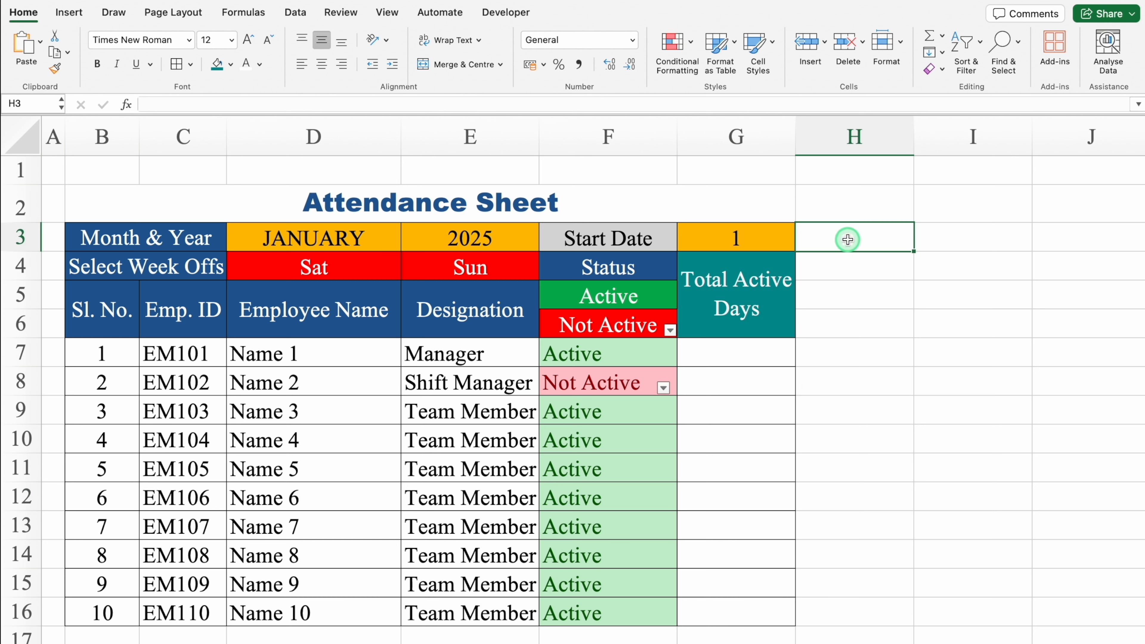
text(=)
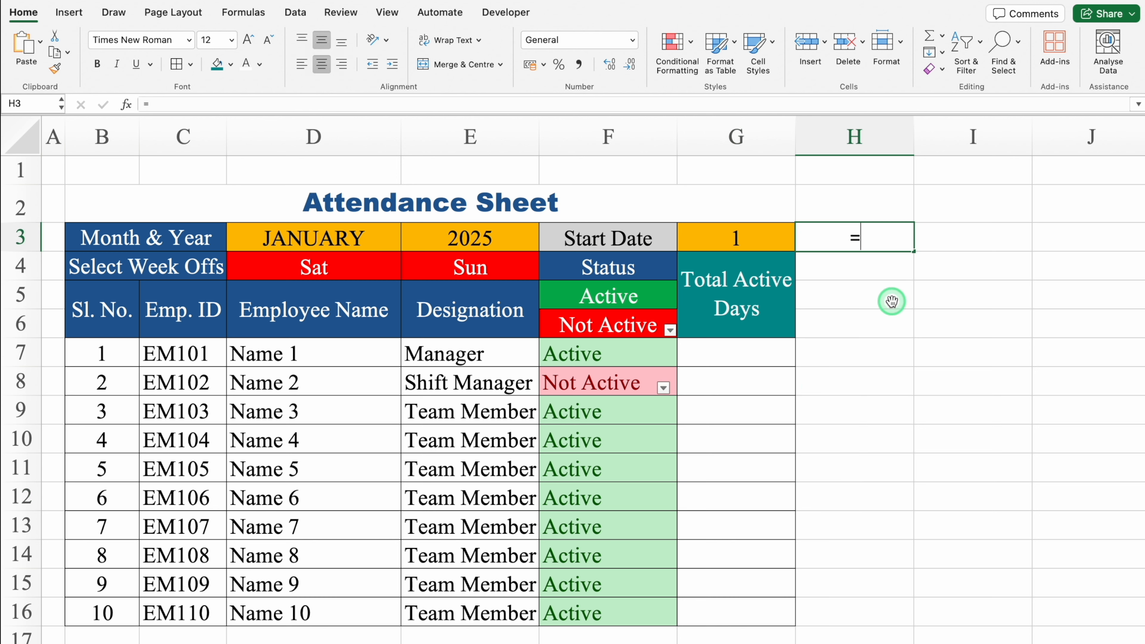
text(DAT)
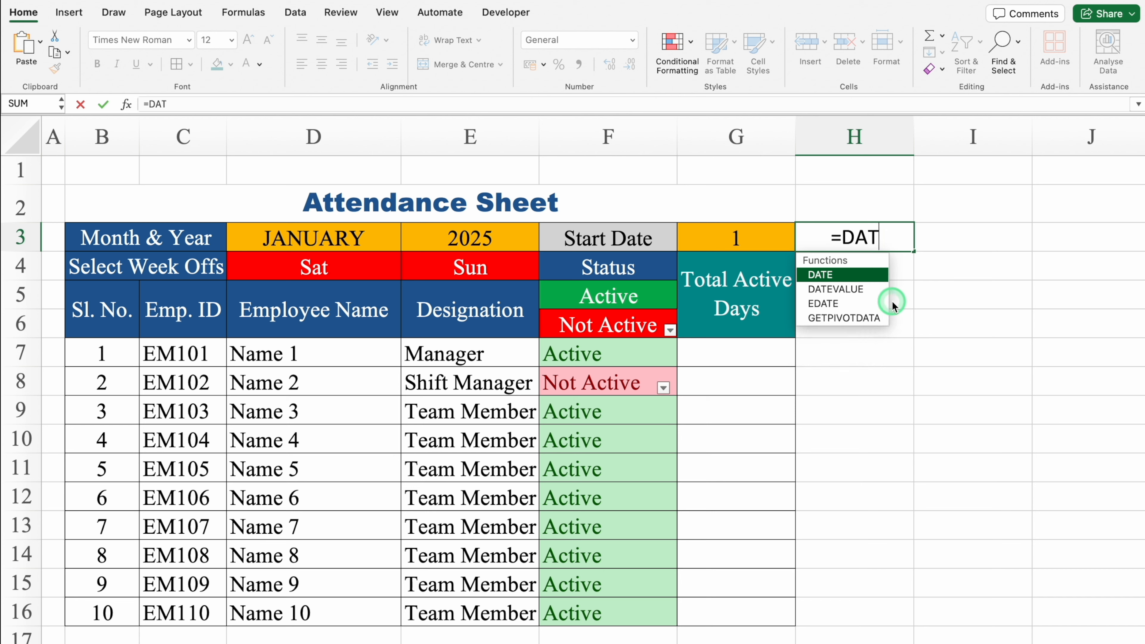
text(E)
double_click(859, 289)
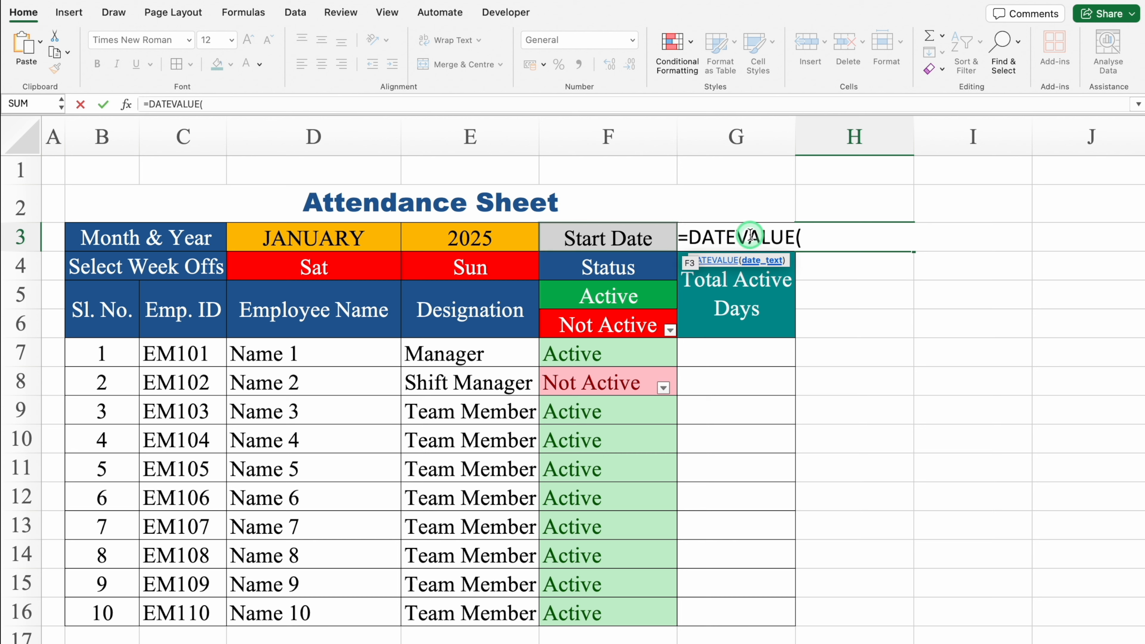
click(643, 239)
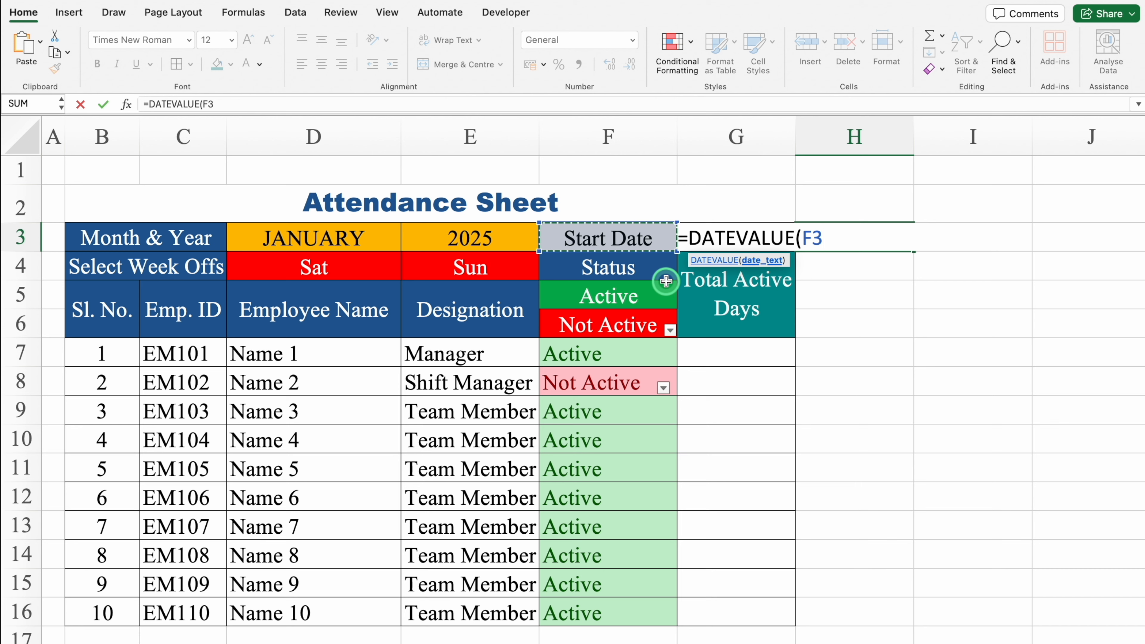
key(Right)
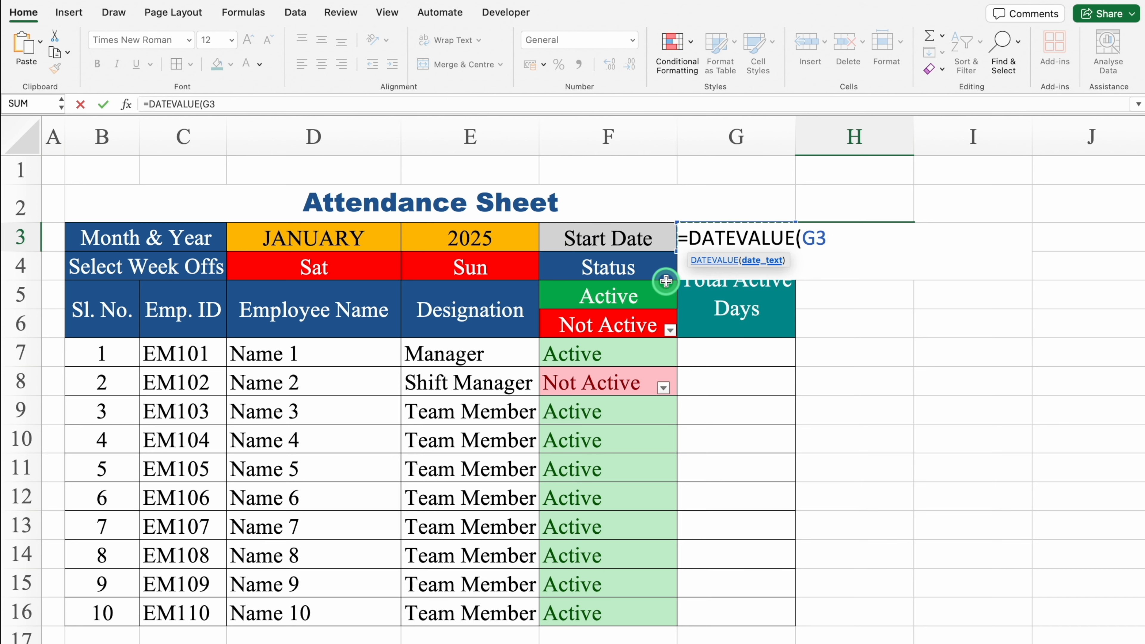
text(&)
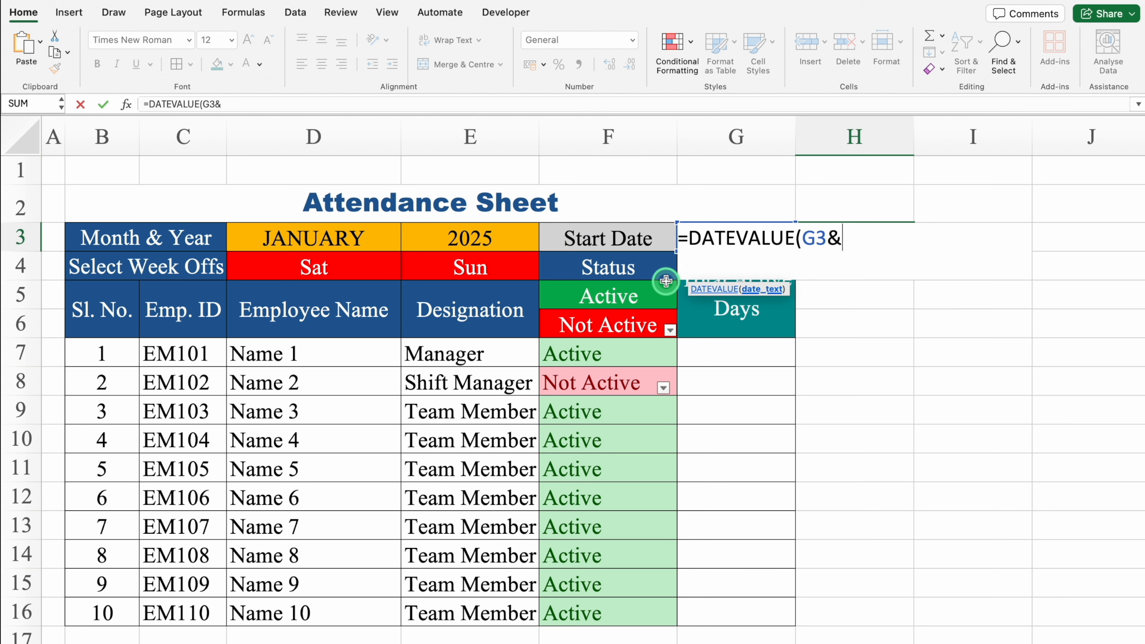
click(331, 233)
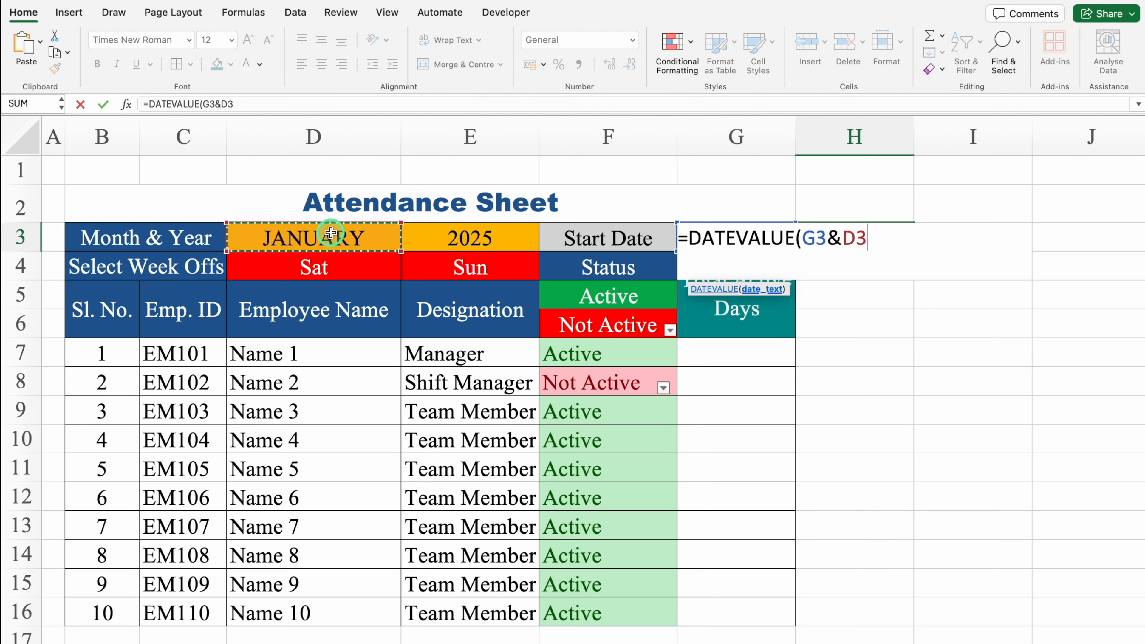
text(&)
click(487, 238)
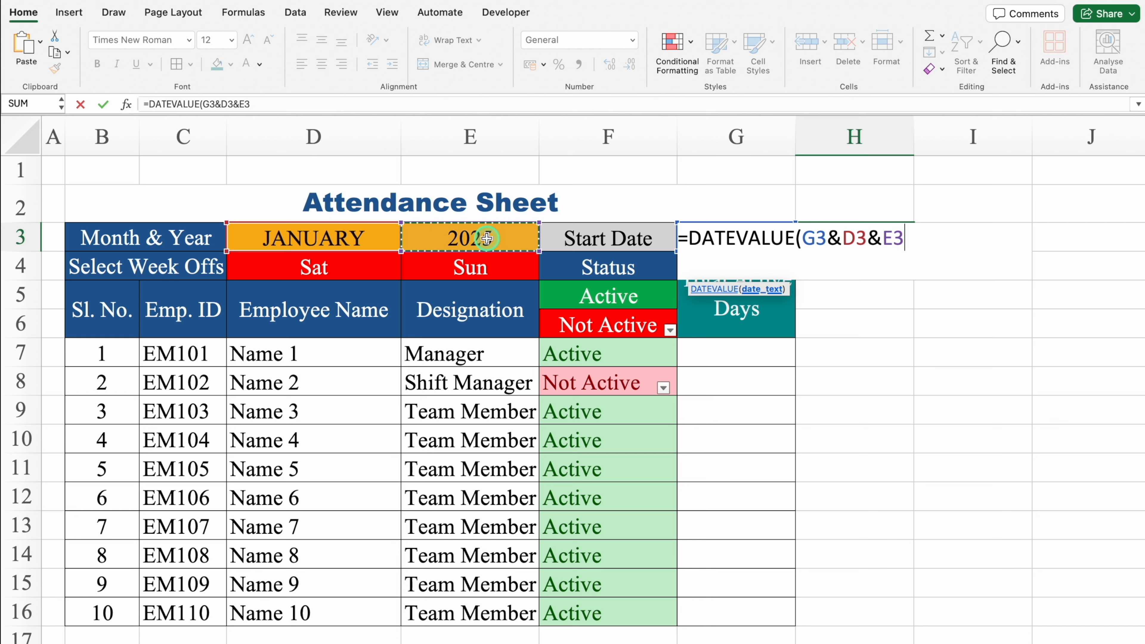
text())
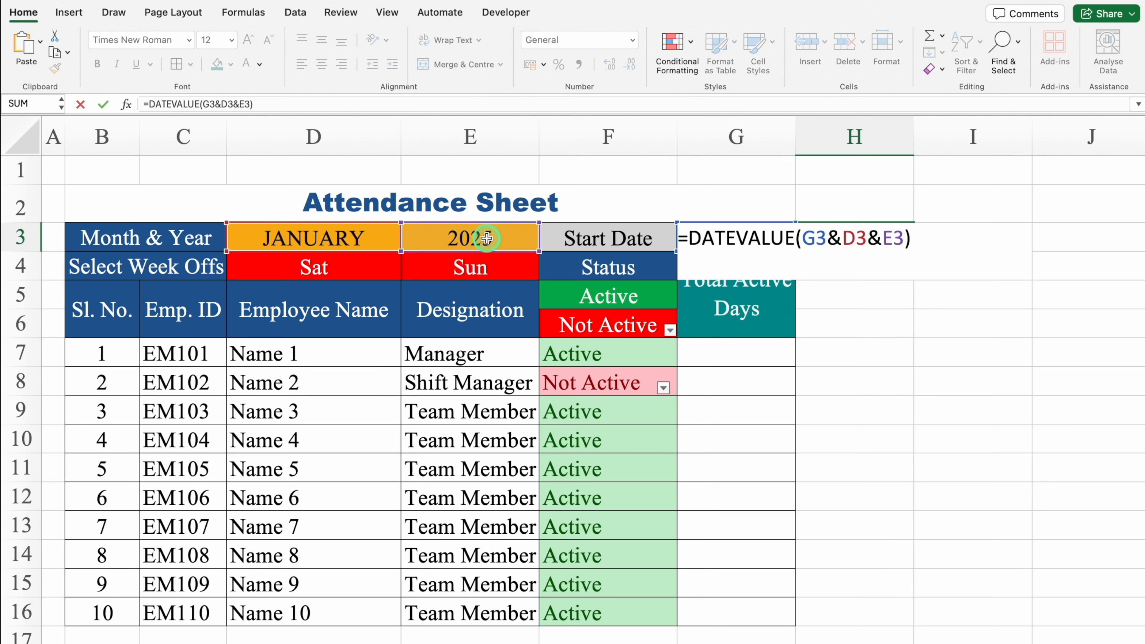
key(Return)
key(Up)
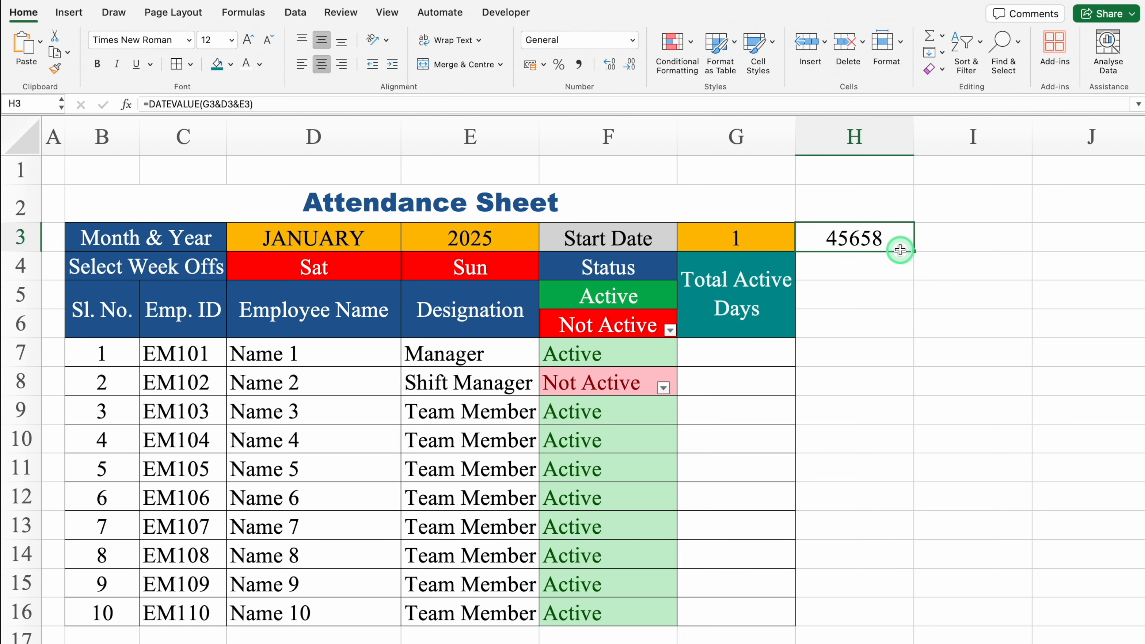
Format H3 as a Date with the 14-Mar-12 type
key(super+1)
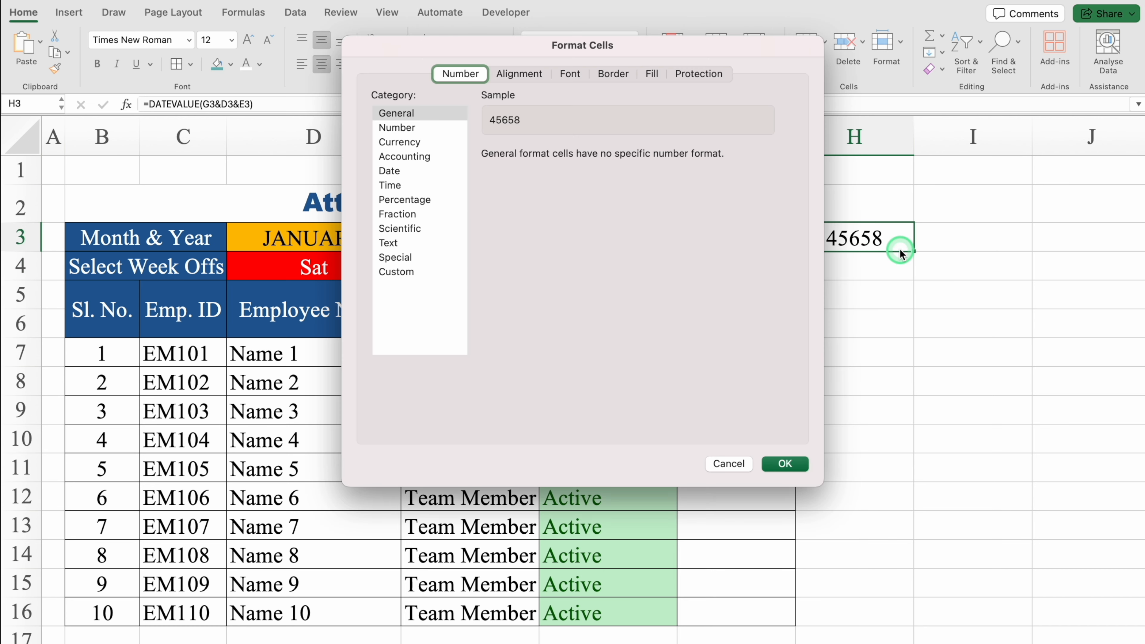
click(396, 170)
click(536, 313)
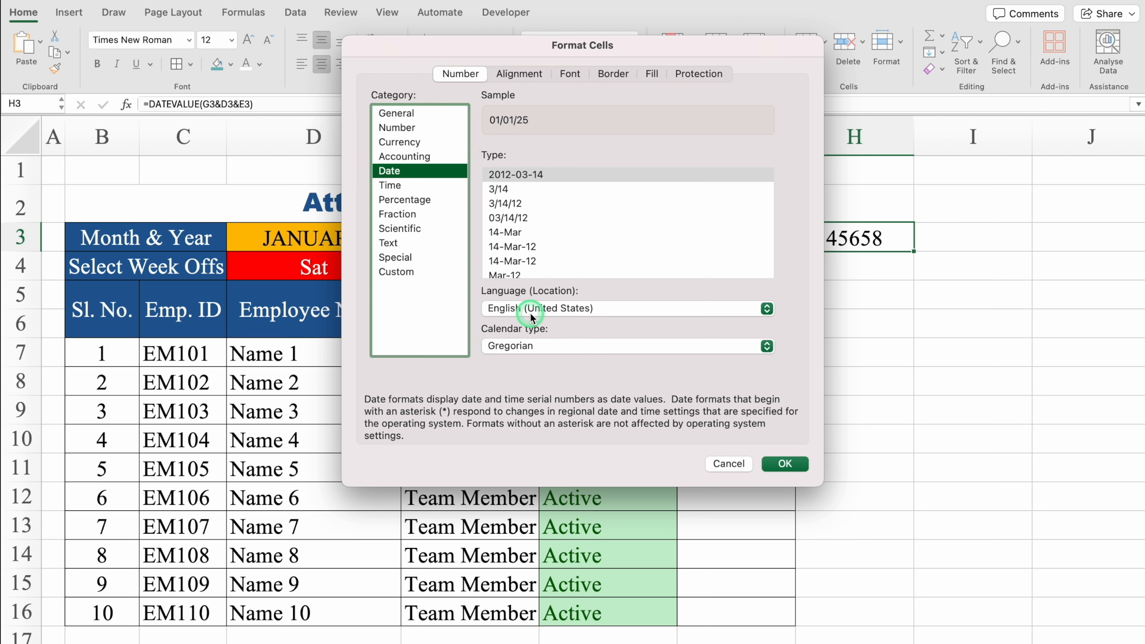
click(523, 247)
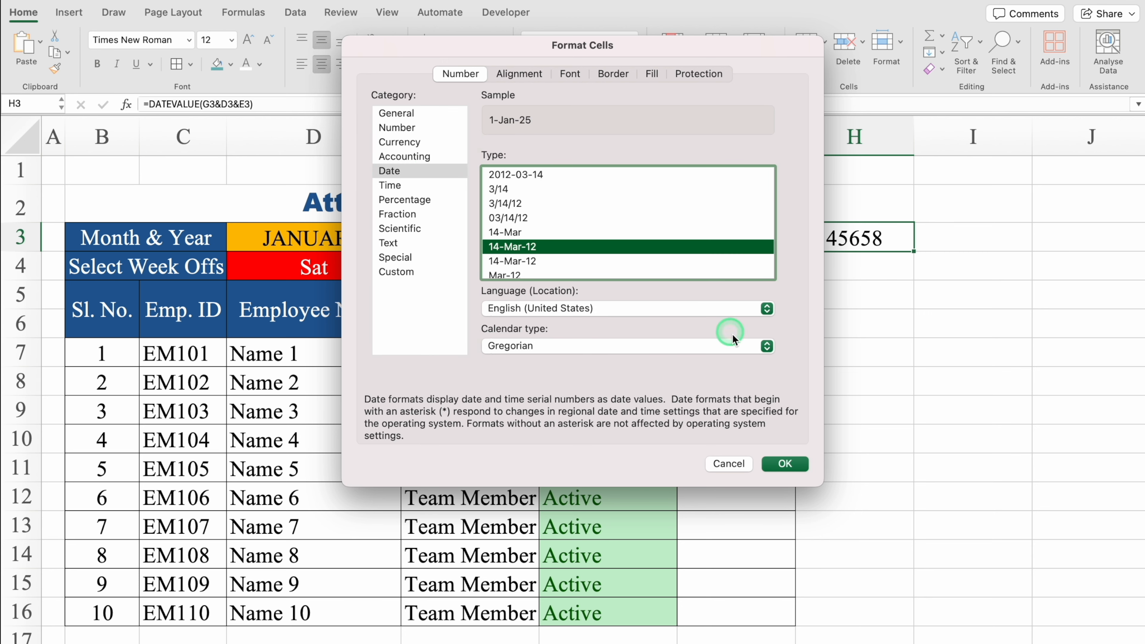
click(785, 464)
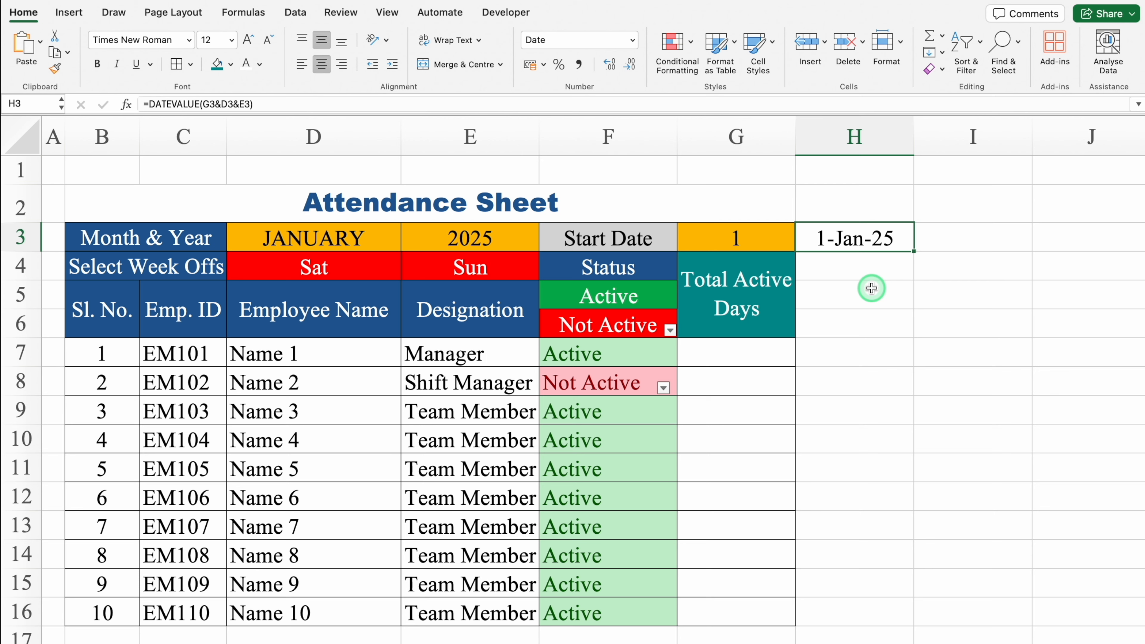
Extend the Total Active Days header block into H4:H6 and replace its text with Progress Bar and Present % on separate lines
click(766, 302)
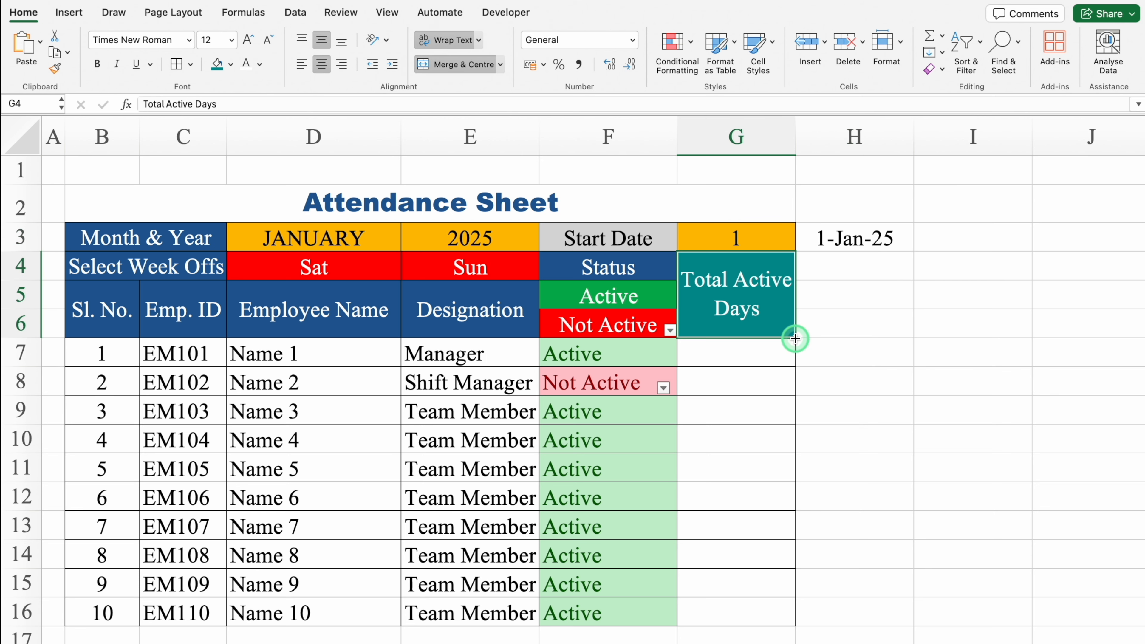
drag(796, 338, 859, 335)
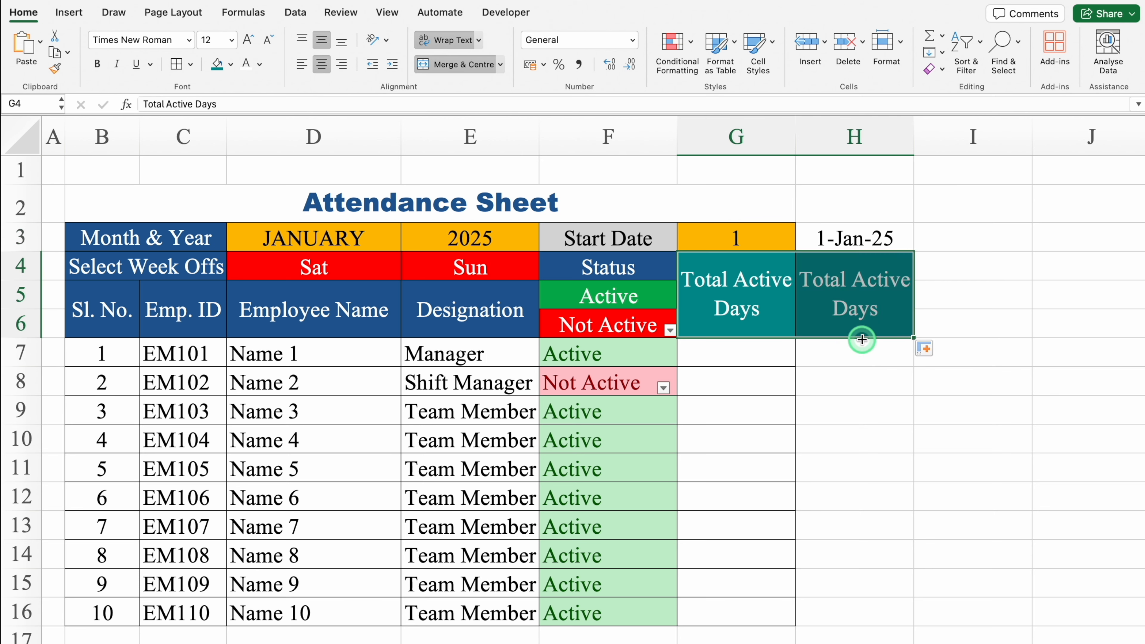
key(Delete)
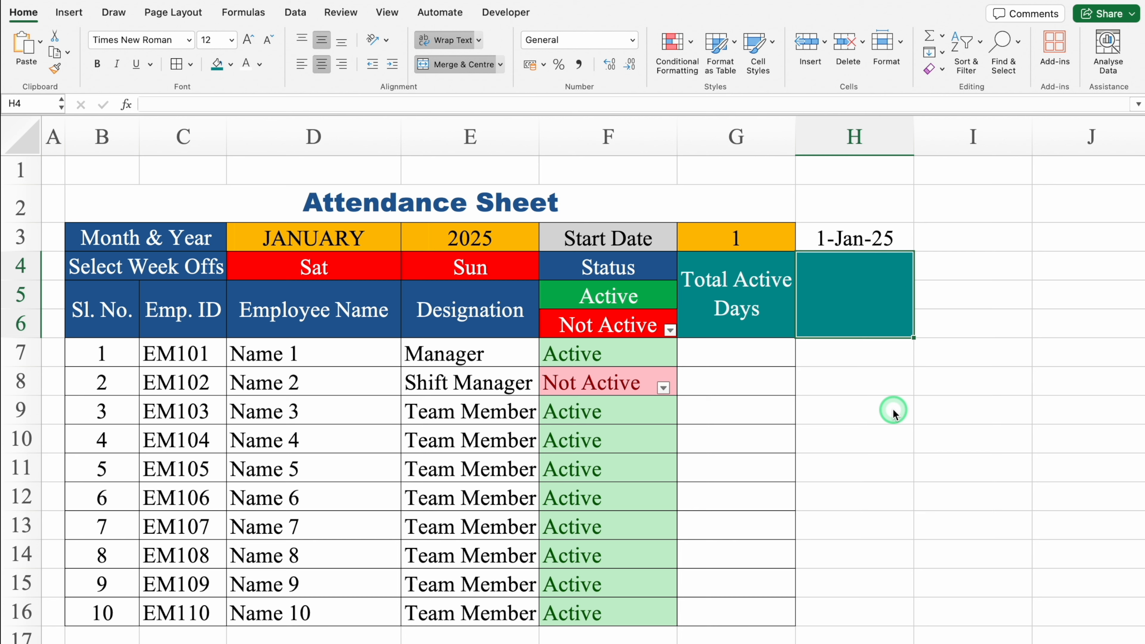
text(Progress Bar)
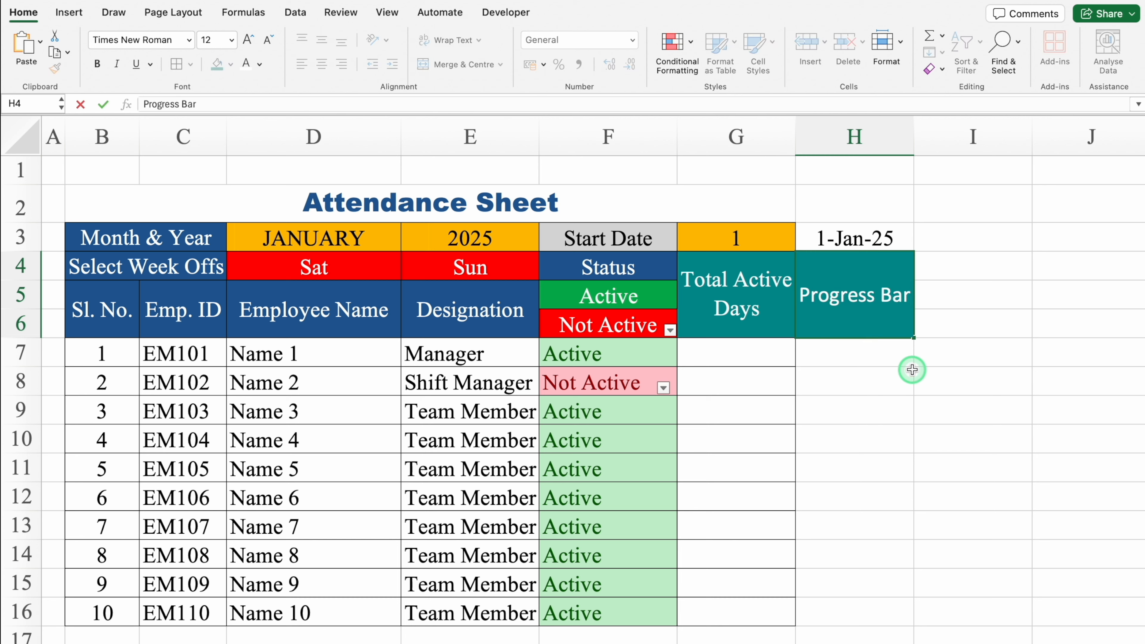
key(alt+Return)
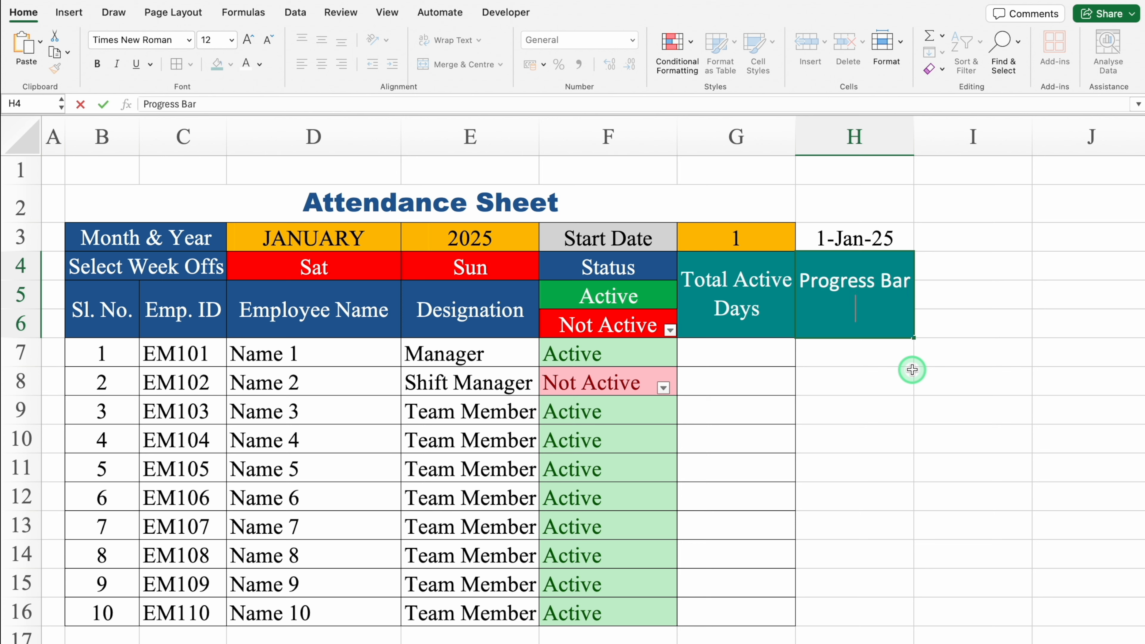
text(Present %)
key(Return)
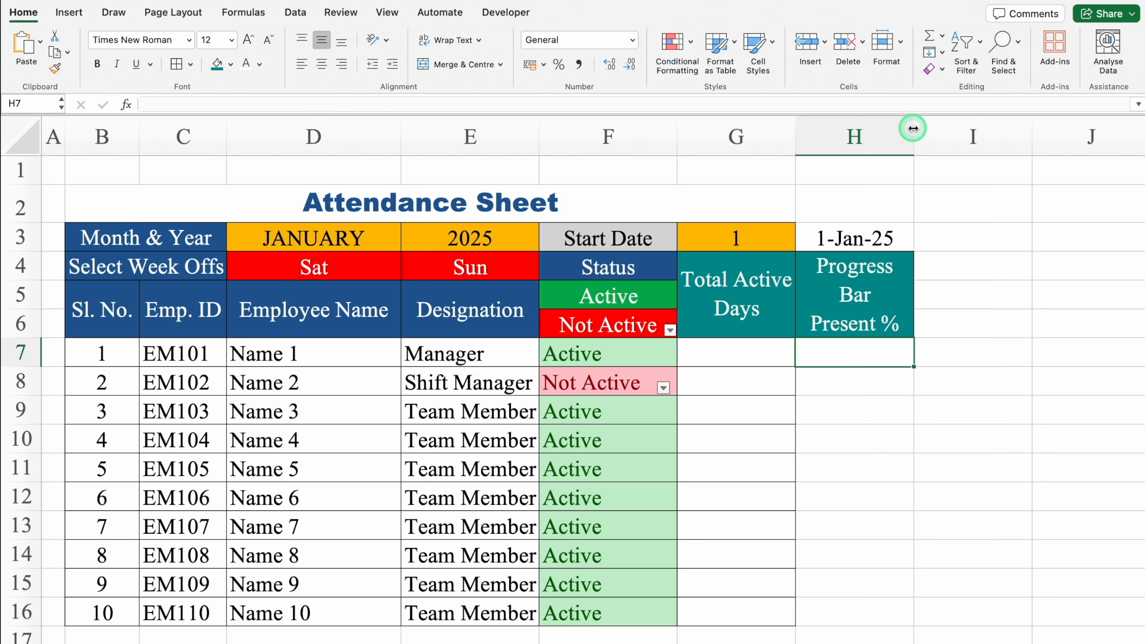
Widen column H so Progress Bar fits on one line, and apply borders to H7:H16
drag(913, 131, 932, 132)
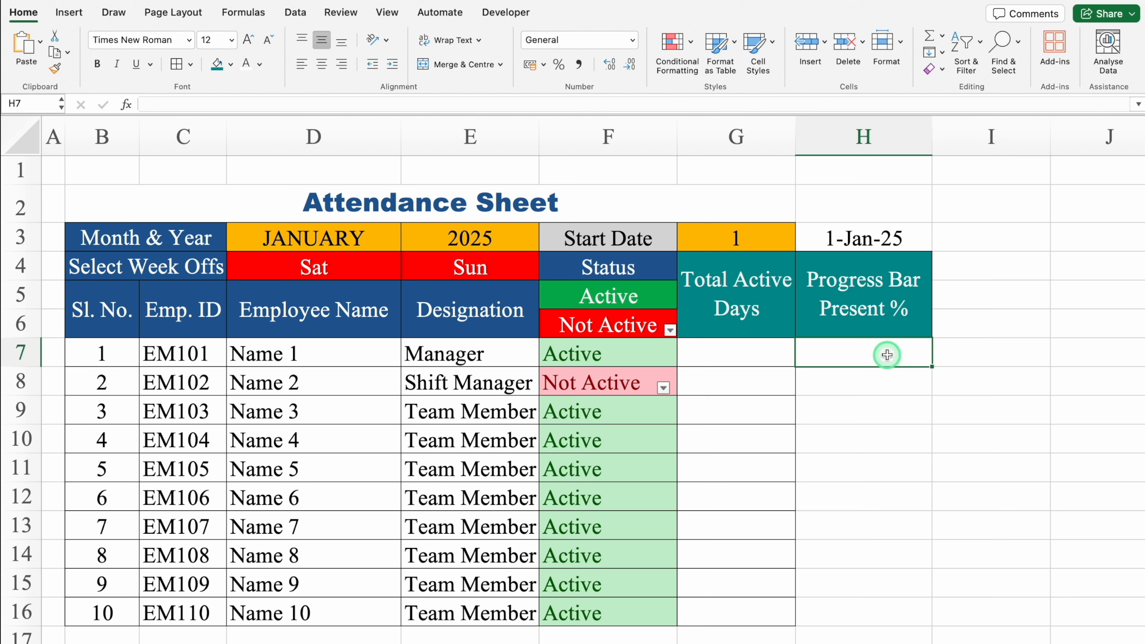
drag(887, 355, 859, 604)
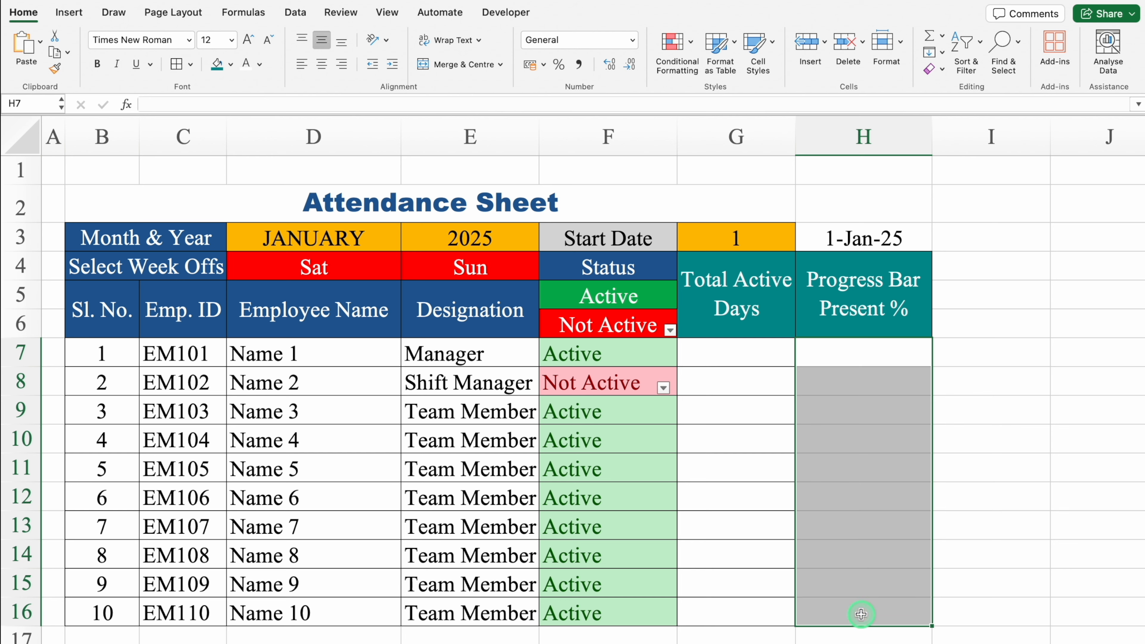
Enter =H3 in I5 to bring the start date into the first day column
click(847, 243)
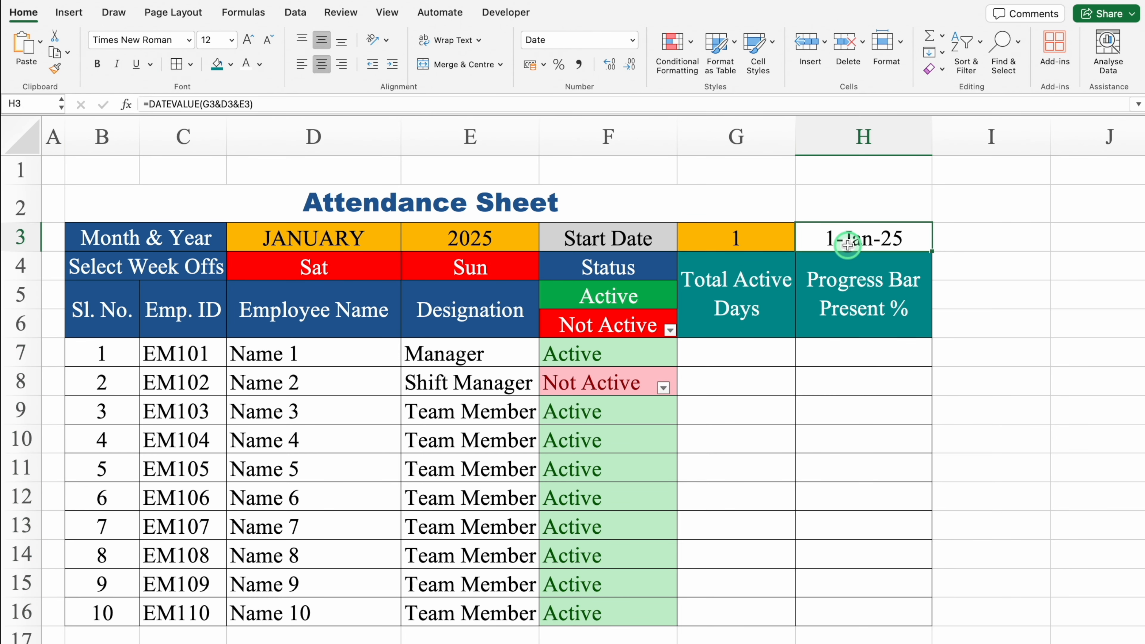
key(Right)
key(Right)
key(Right)
key(Right)
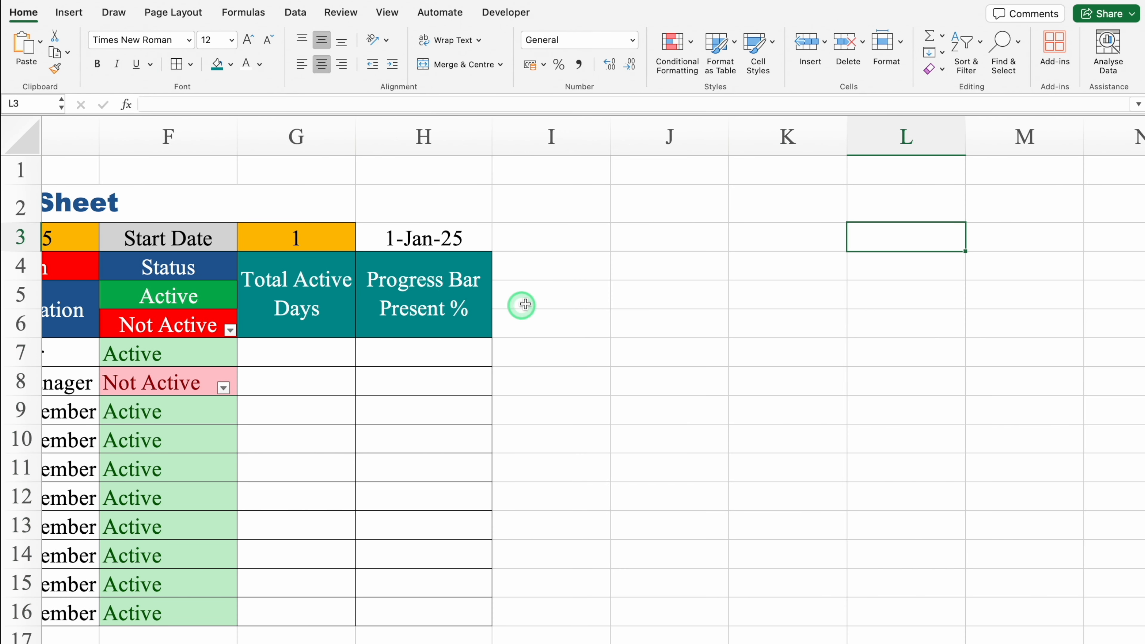
click(548, 301)
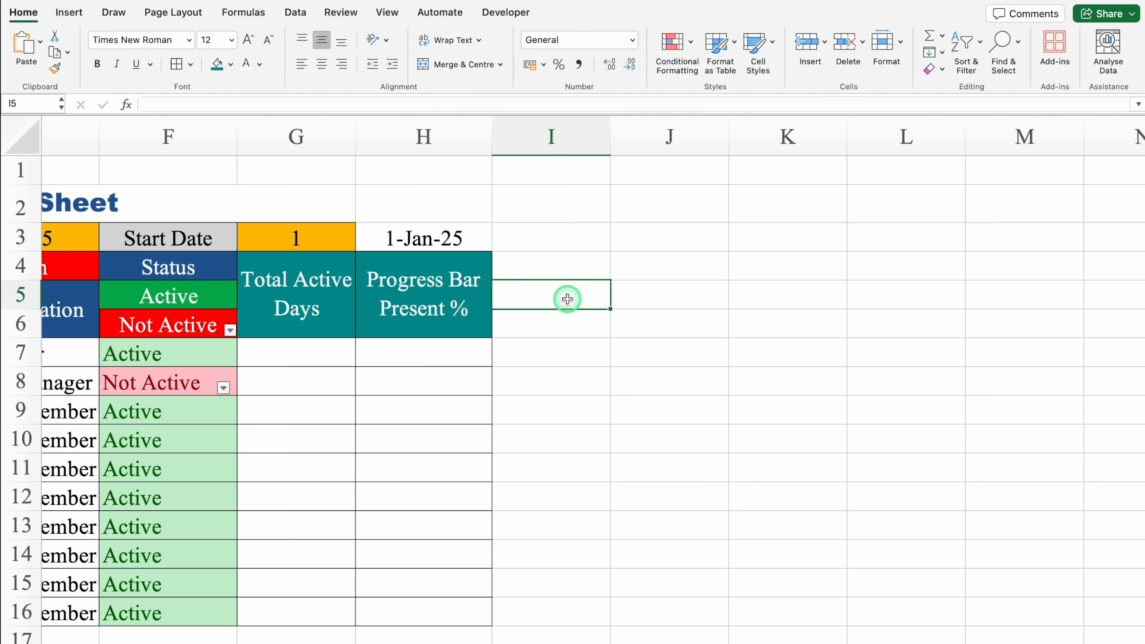
text(=)
click(451, 243)
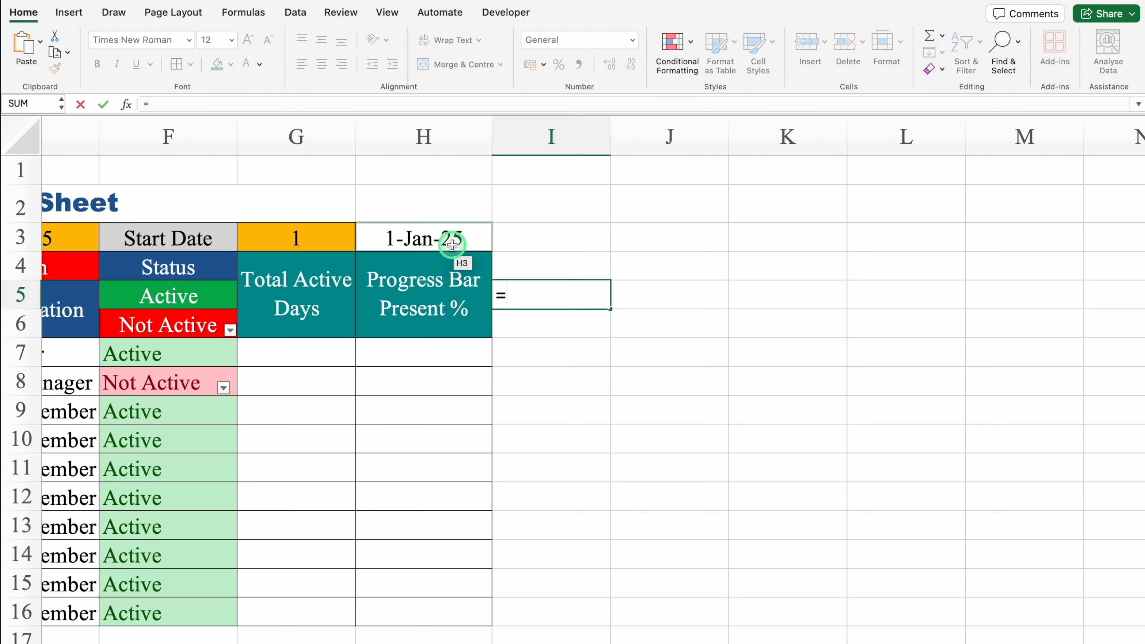
click(452, 243)
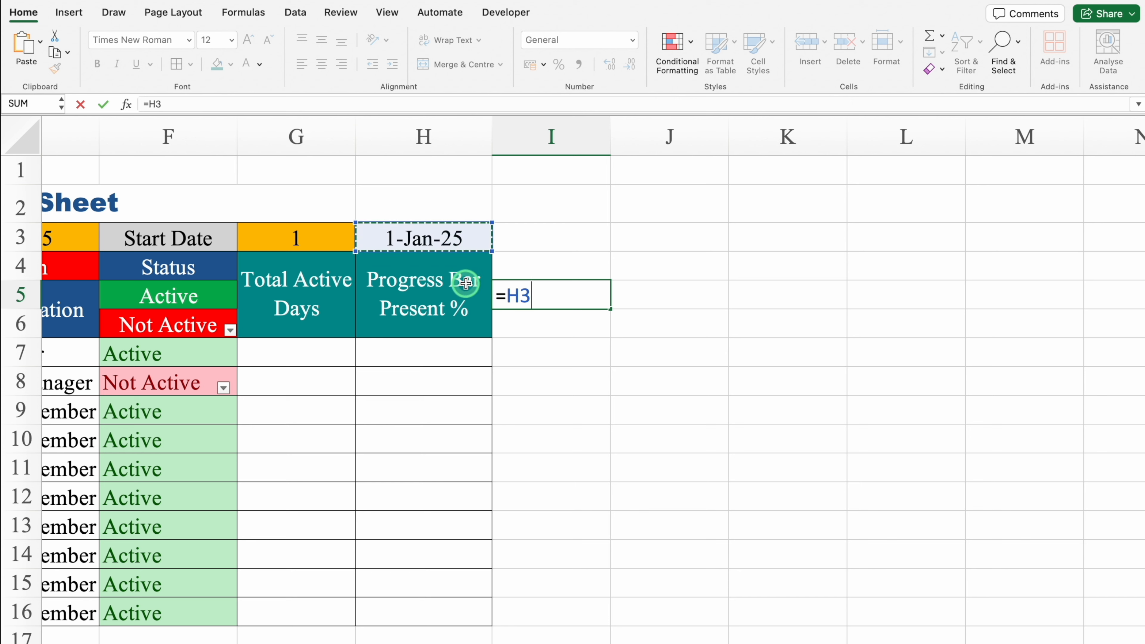
key(Return)
key(Up)
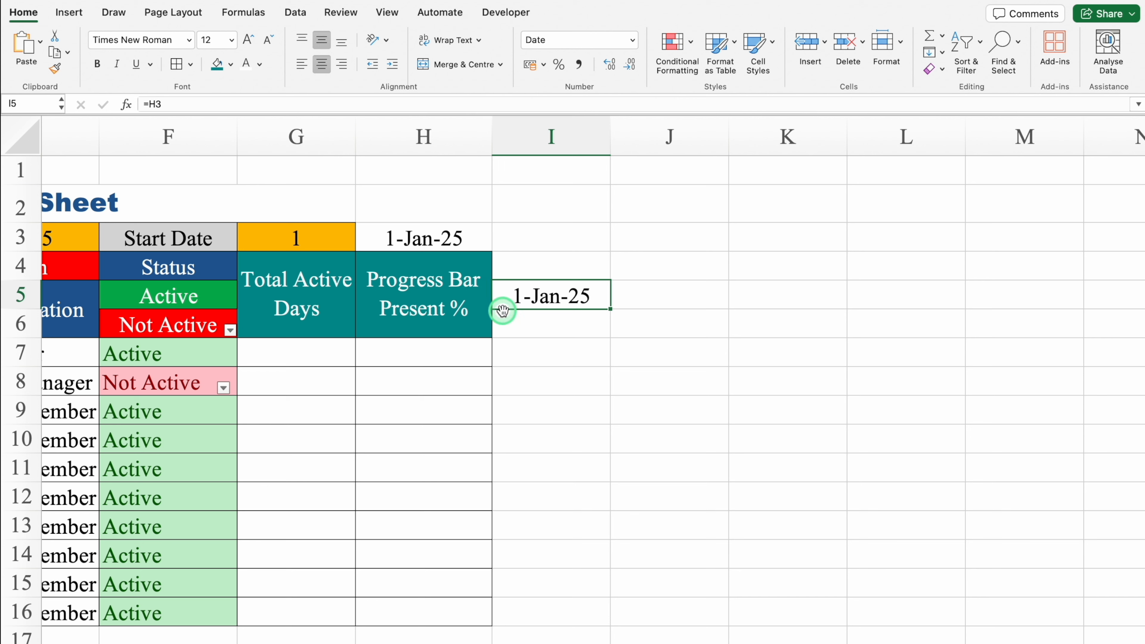
Apply the custom number format DD to I5:L5 so only the day number shows
drag(598, 294, 926, 294)
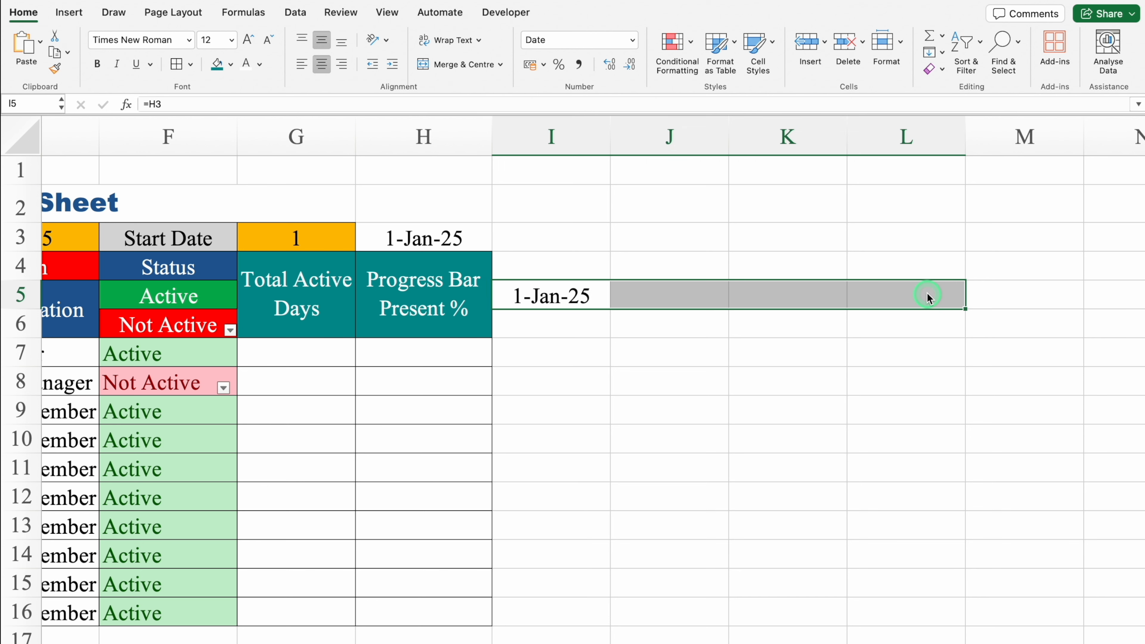
key(super+1)
click(427, 271)
click(543, 176)
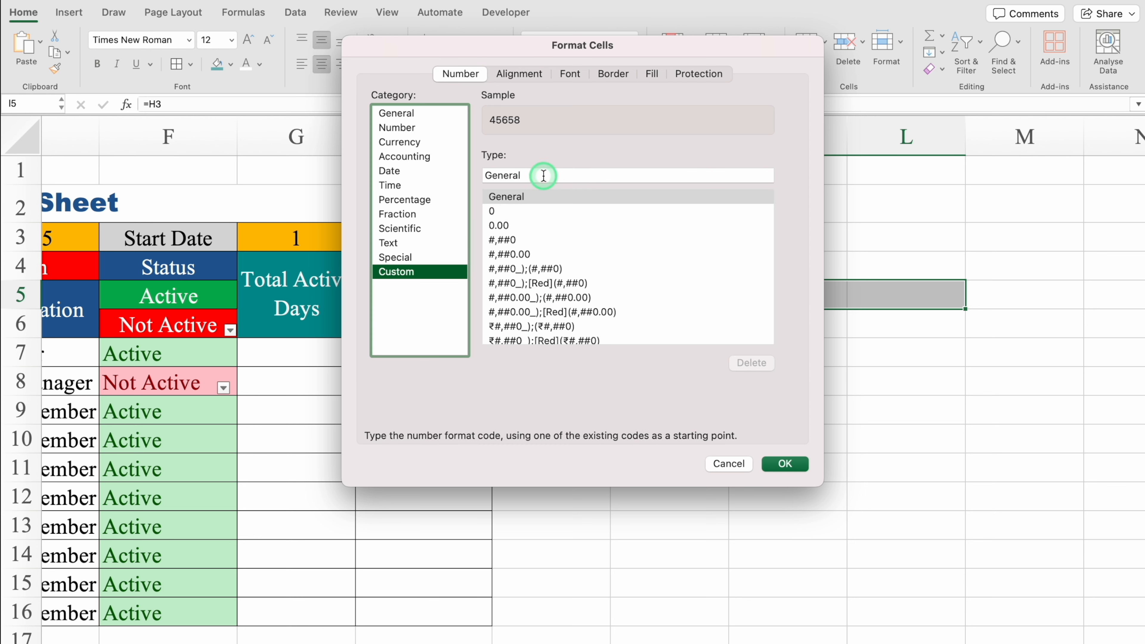
drag(543, 176, 472, 177)
key(BackSpace)
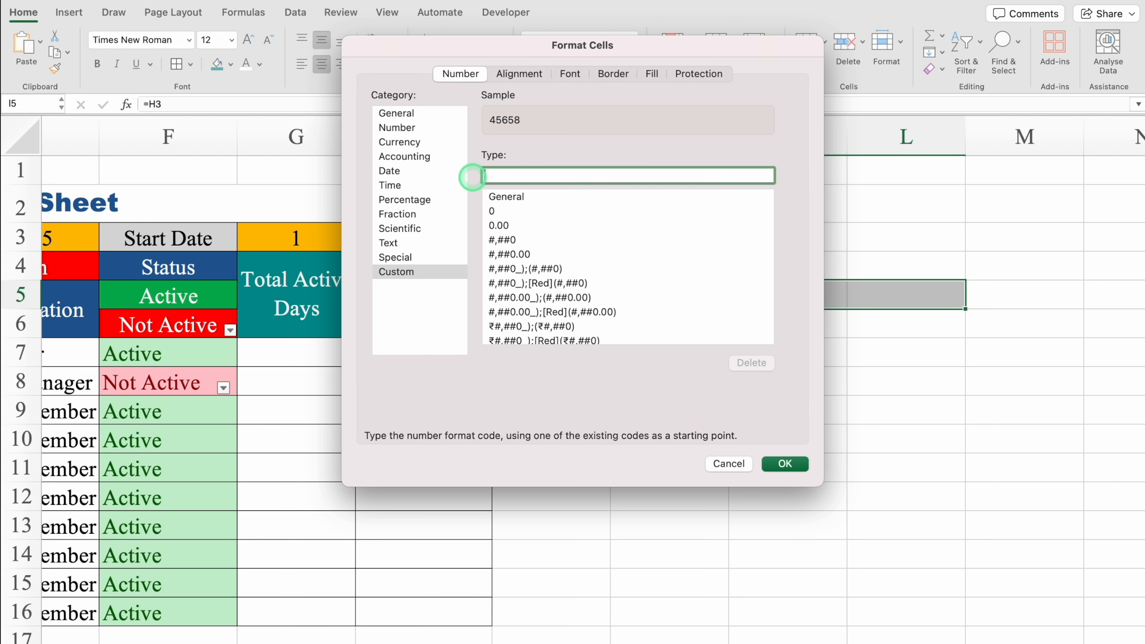
text(DD)
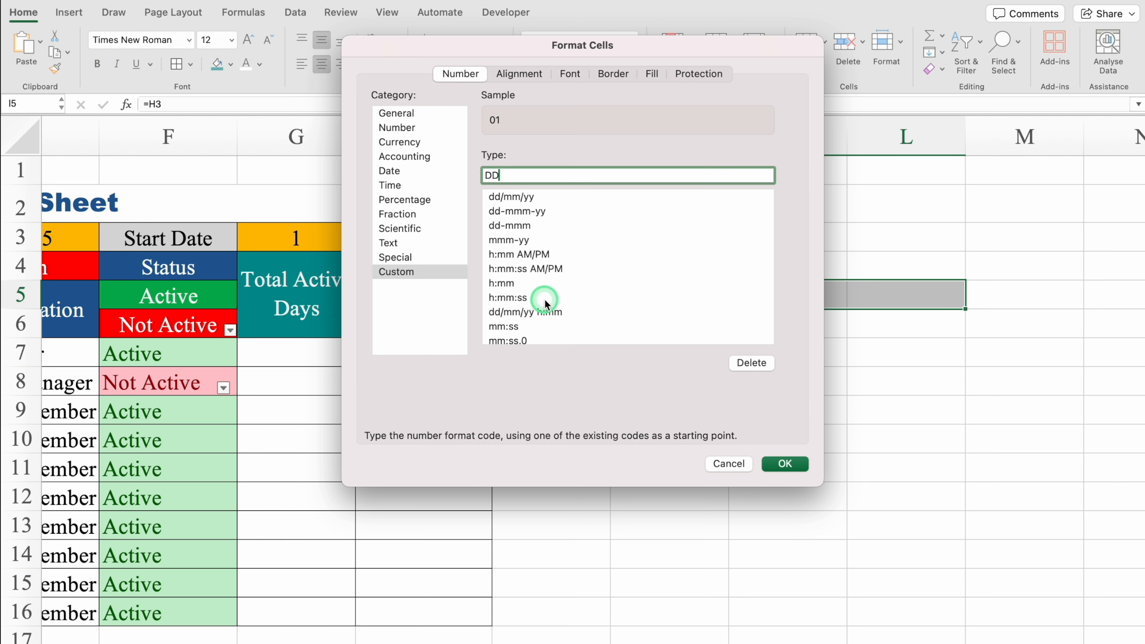
click(785, 464)
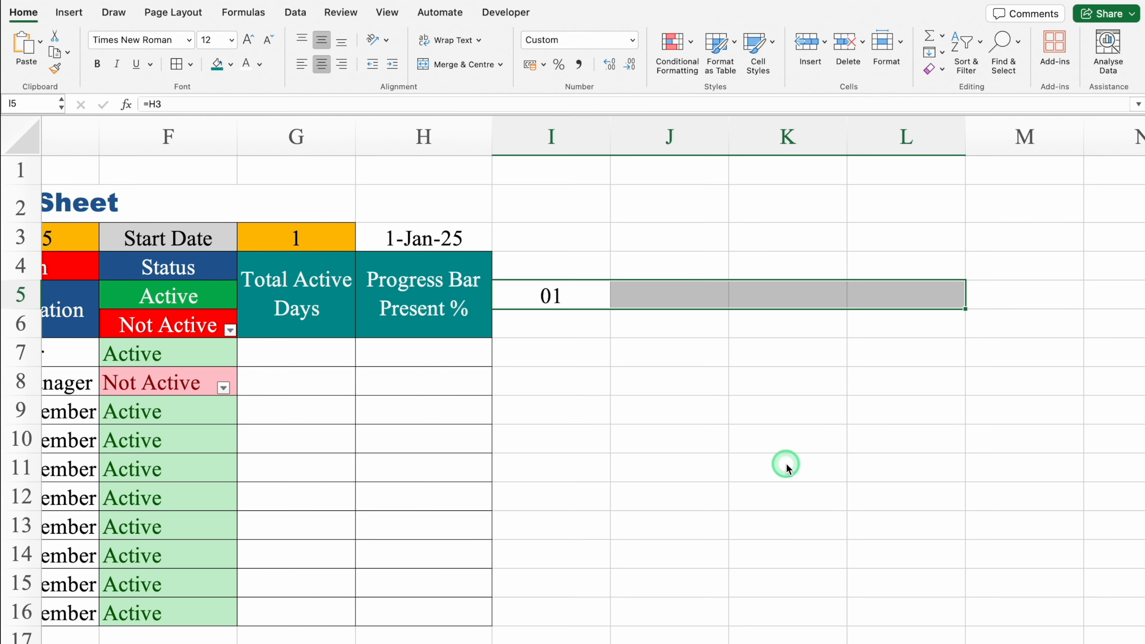
Try 5 as the start day in G3 to test the linked date cells, and undo the change
click(588, 296)
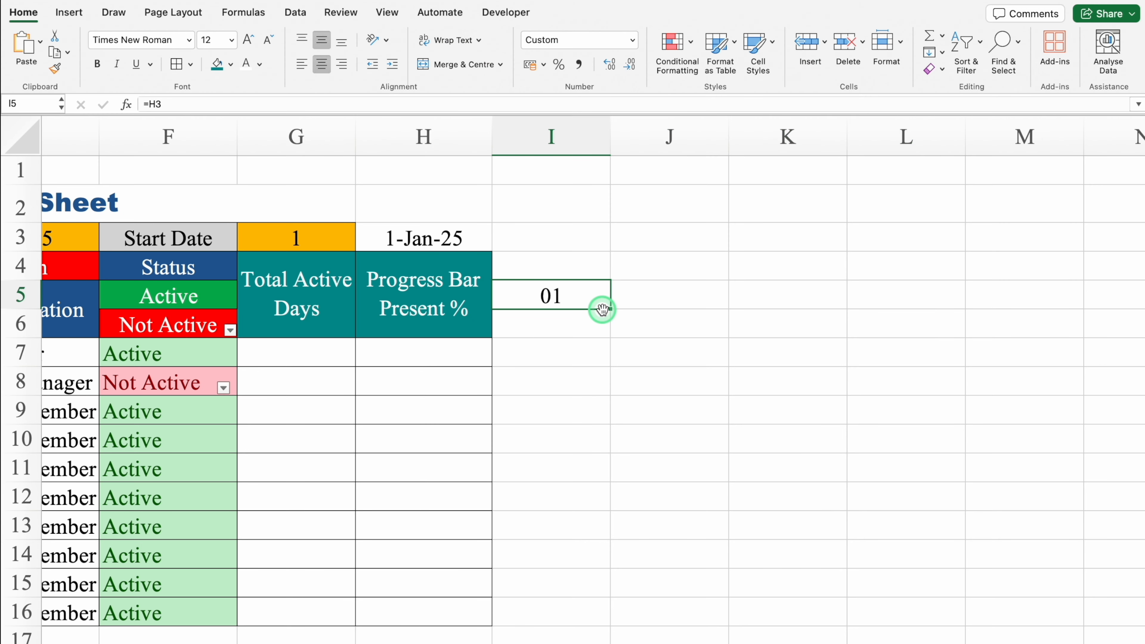
click(320, 246)
text(5)
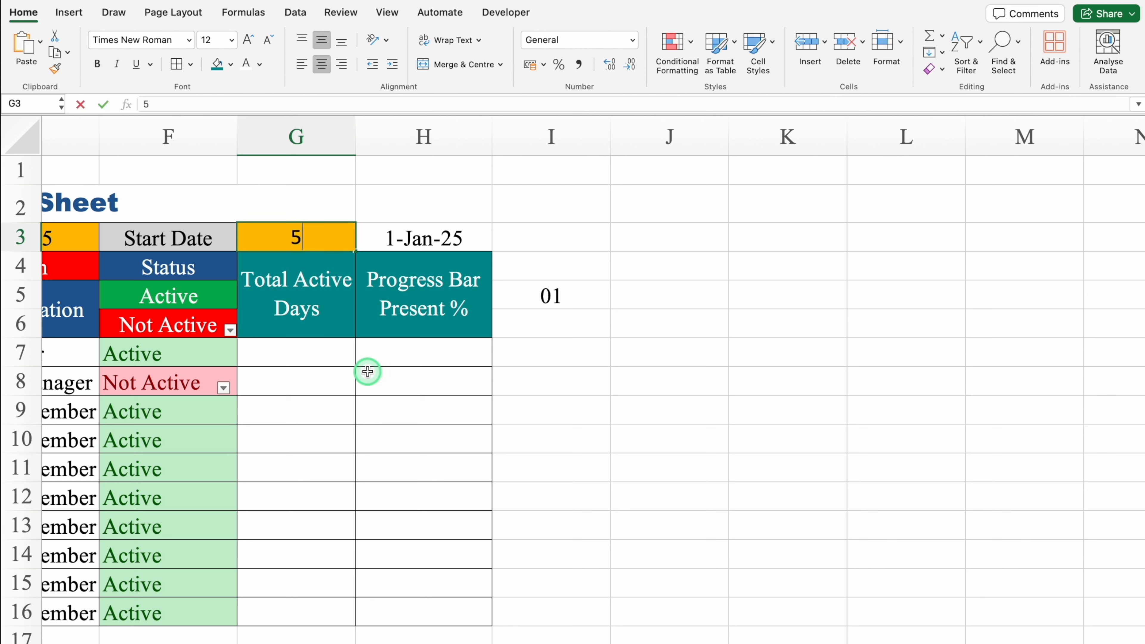
key(Return)
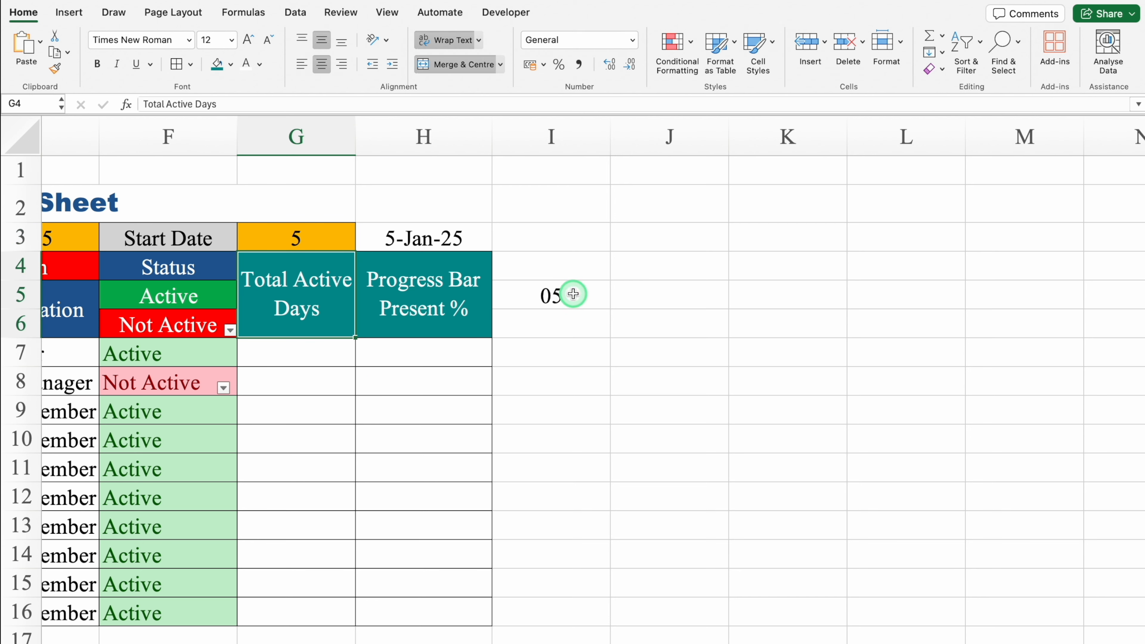
key(super+z)
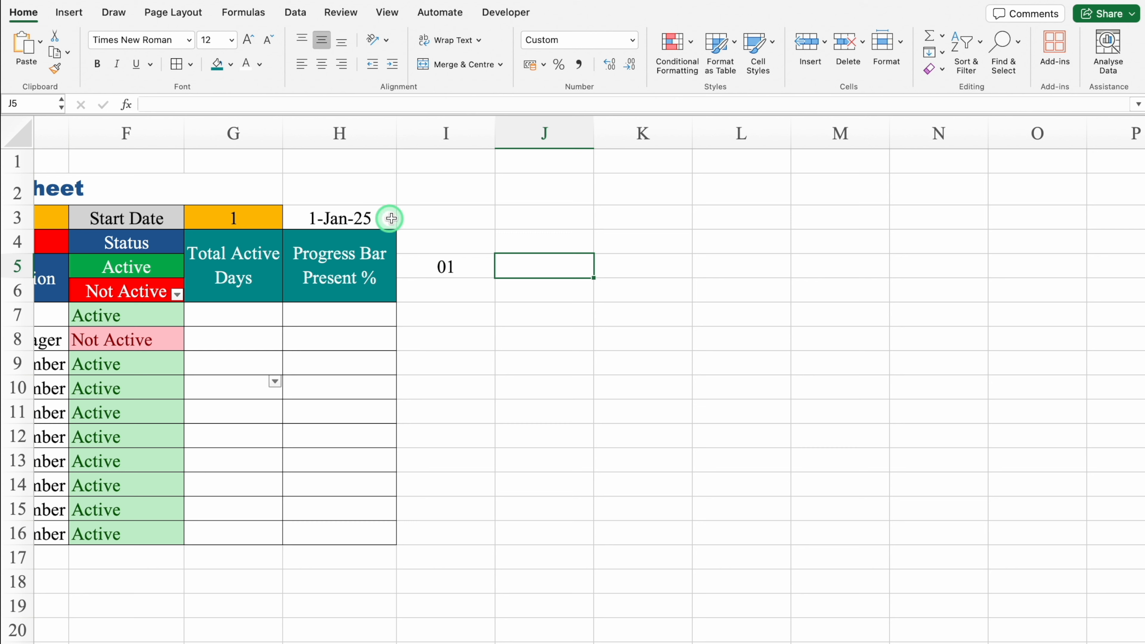
Merge and centre I3:O3 and enter the label End Date in it
drag(414, 218, 1037, 216)
click(457, 58)
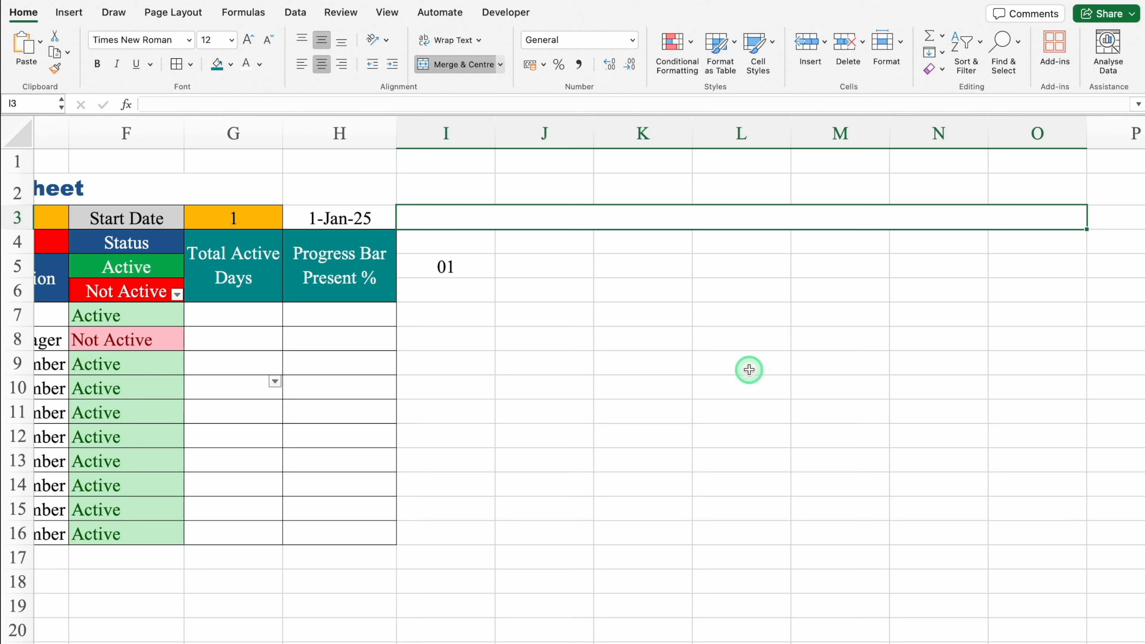
text(End Date)
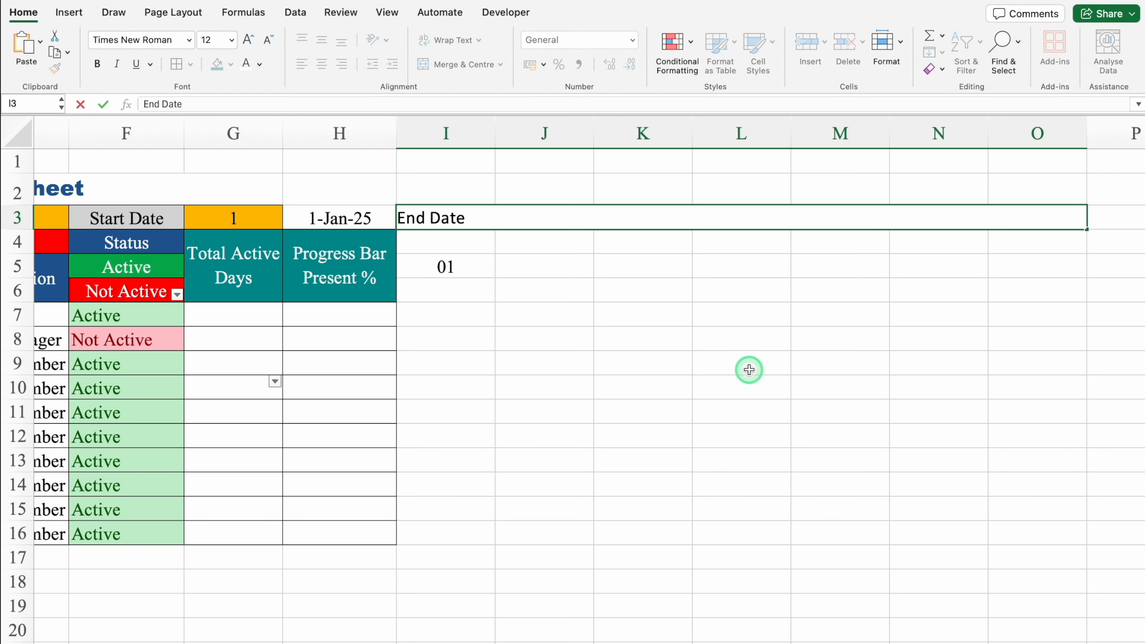
key(Return)
key(Up)
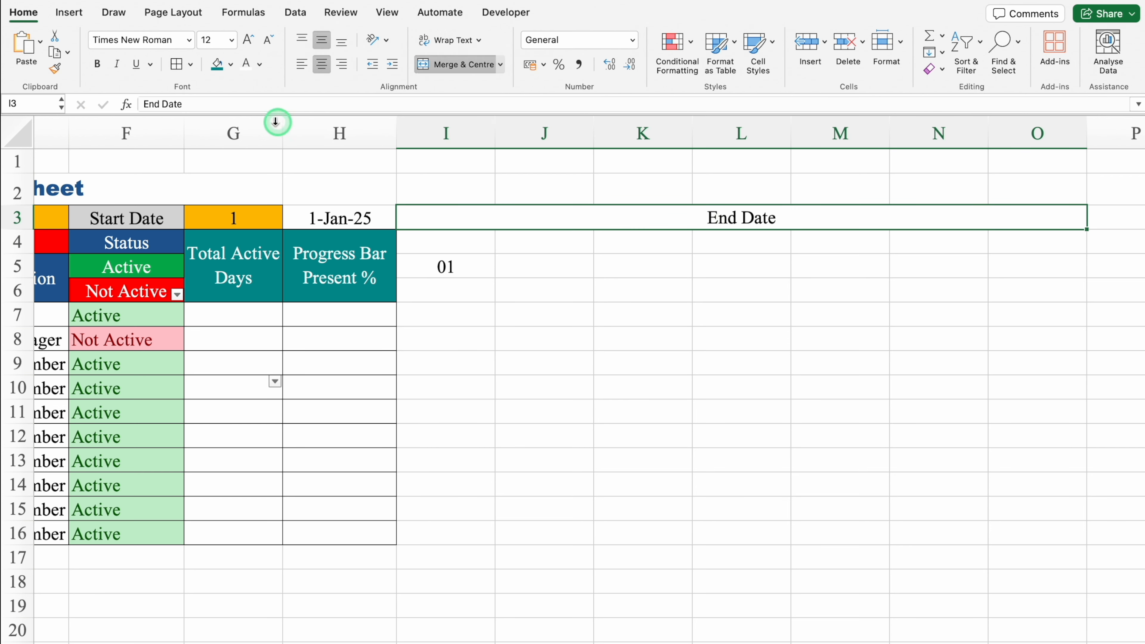
Fill the End Date cell and the start date in H3 with the light grey used for the Start Date label
click(230, 64)
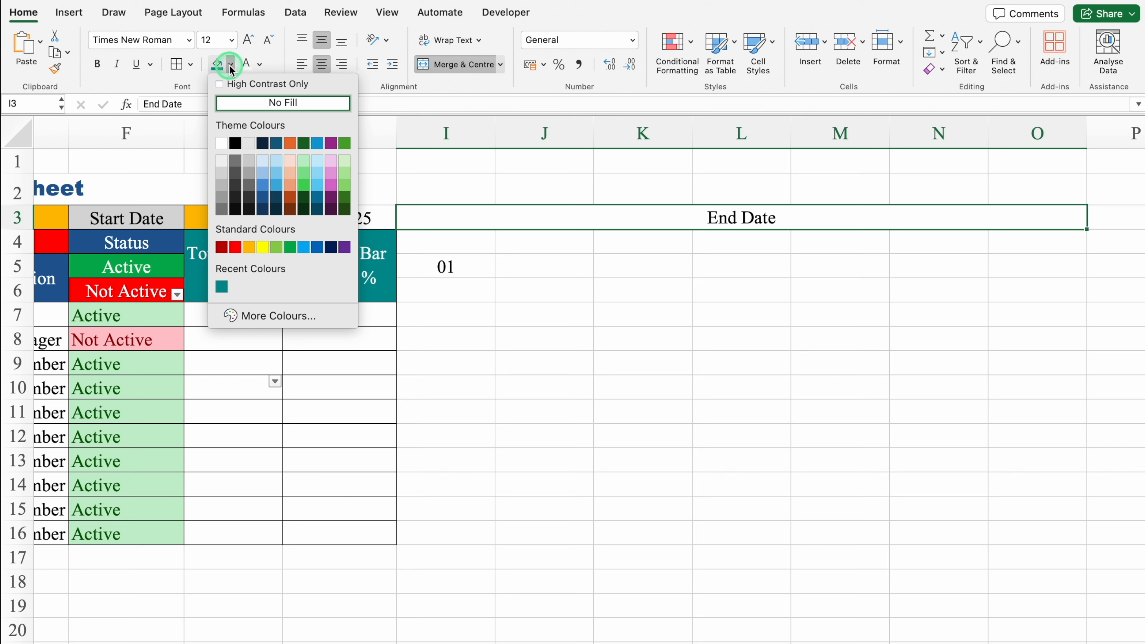
click(222, 172)
click(360, 218)
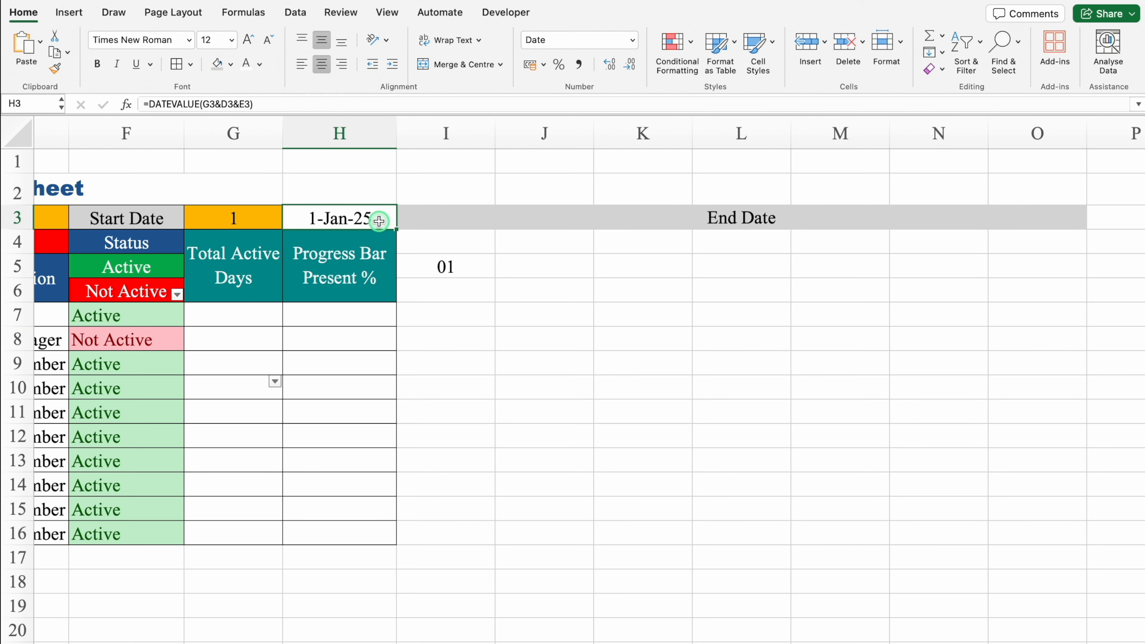
click(217, 64)
Enter 2 in J5 as a placeholder day and centre the contents of row 5
scroll(603, 253, left, 2)
click(604, 266)
text(2)
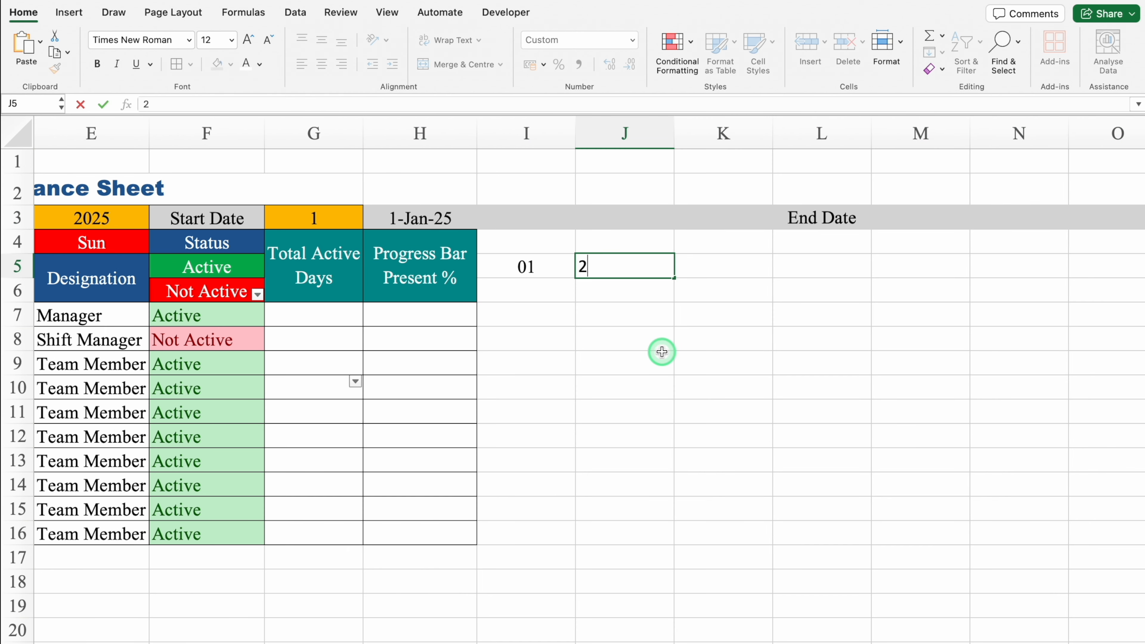
key(Tab)
click(18, 265)
key(Tab)
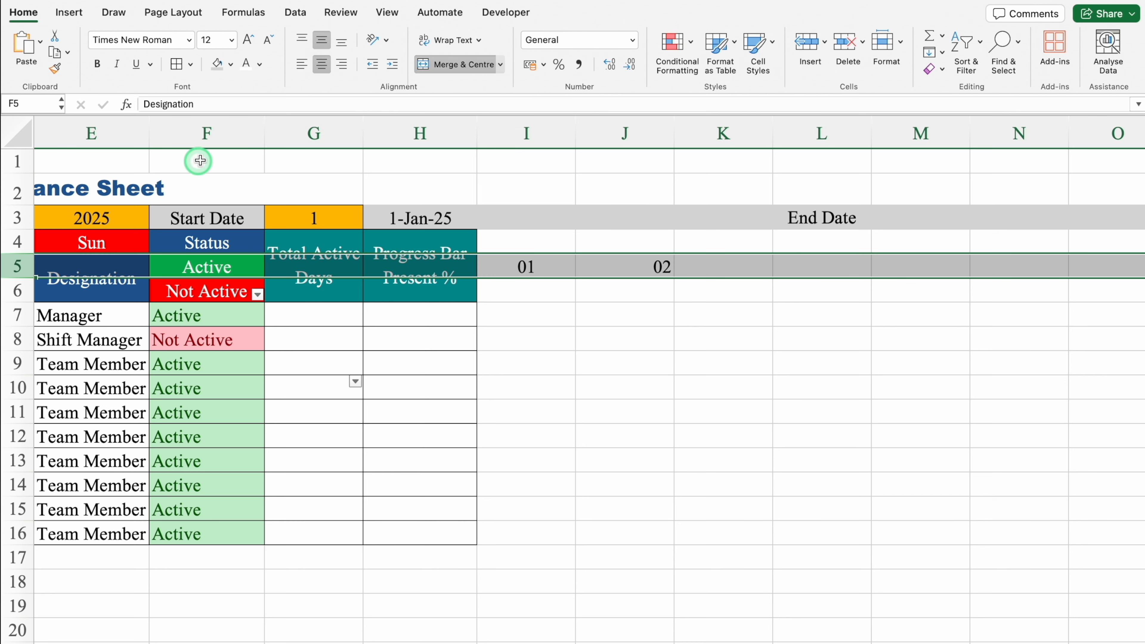
click(322, 64)
click(322, 64)
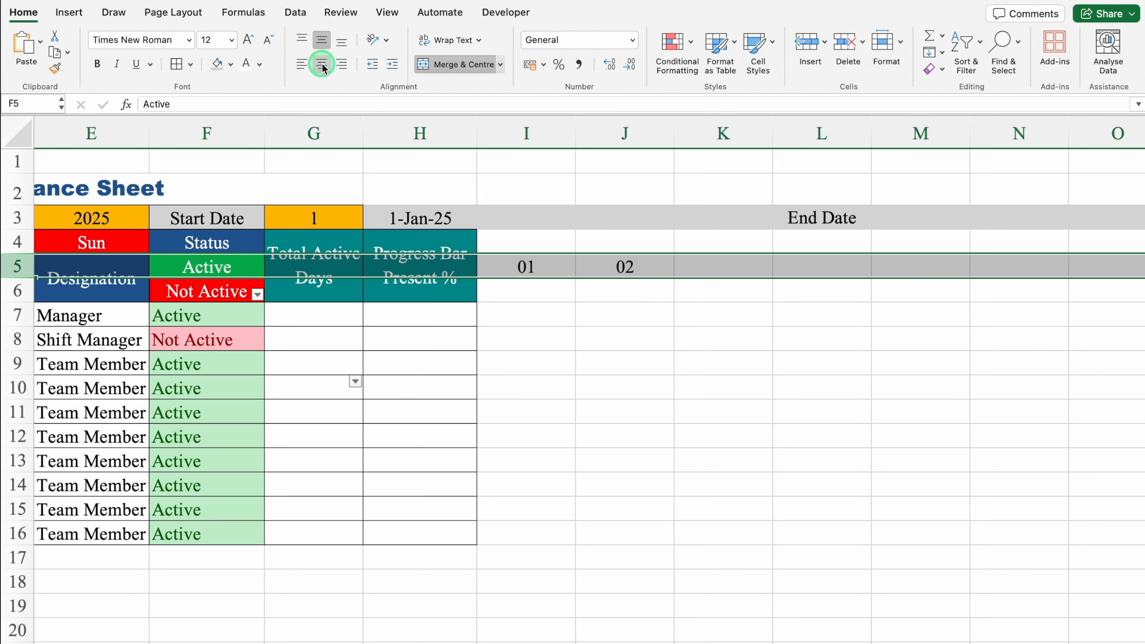
Enter 3 in K5 and 4 in L5, and extend the placeholder day series across row 5
click(680, 264)
text(3)
key(Tab)
text(4)
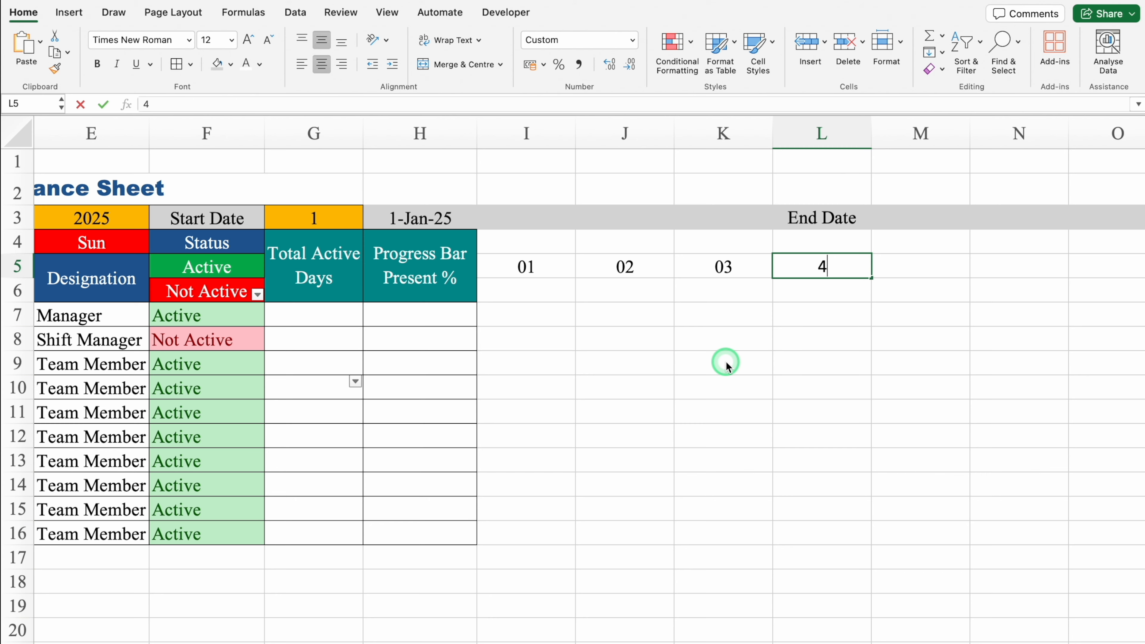
key(Tab)
click(820, 265)
drag(871, 278, 988, 281)
Narrow the day columns I to W to fit two-digit days, and clear the placeholder numbers from J5:W5
drag(964, 137, 276, 136)
click(263, 264)
drag(288, 265, 670, 262)
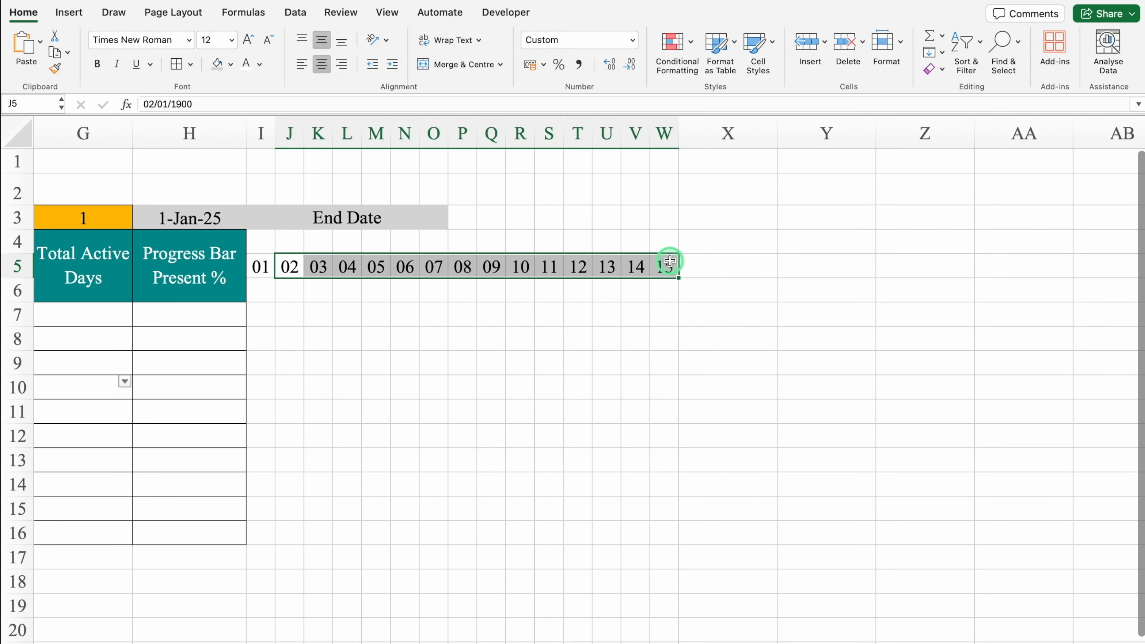
key(Delete)
Apply all borders to the attendance grid H3:W16
drag(189, 218, 668, 530)
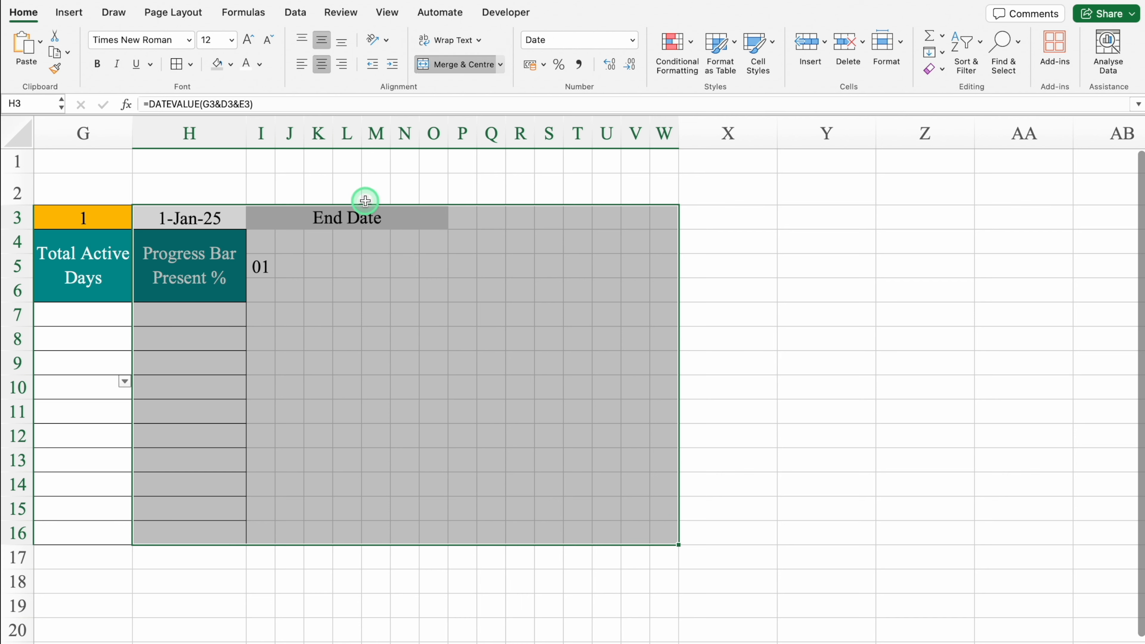
click(178, 63)
click(422, 219)
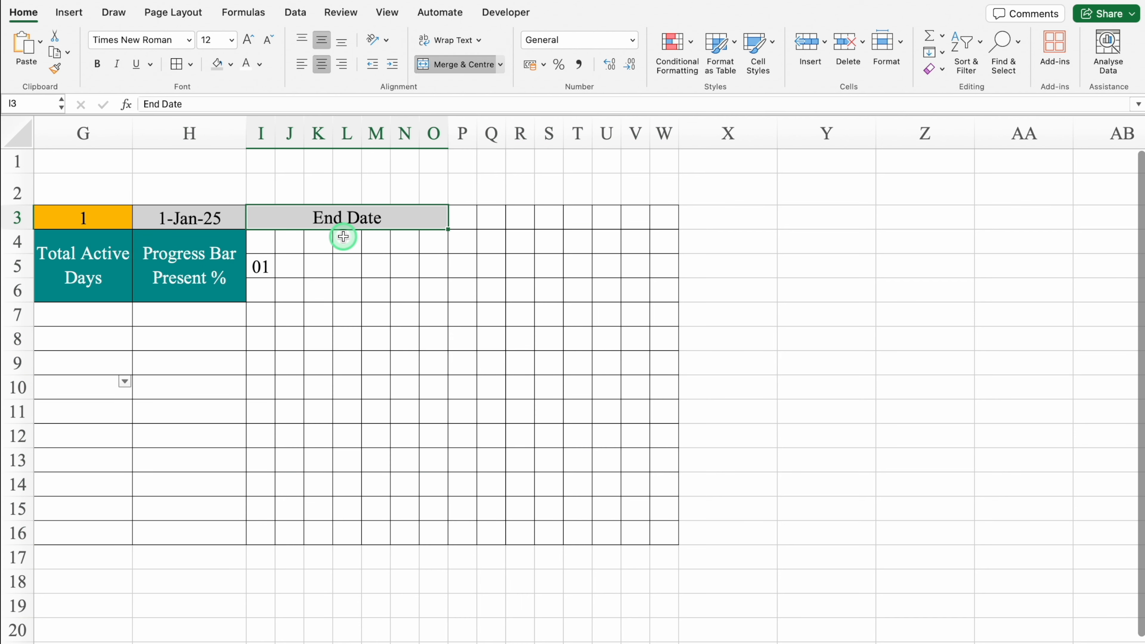
Merge and centre cells P3:V3 beside the End Date label
click(463, 216)
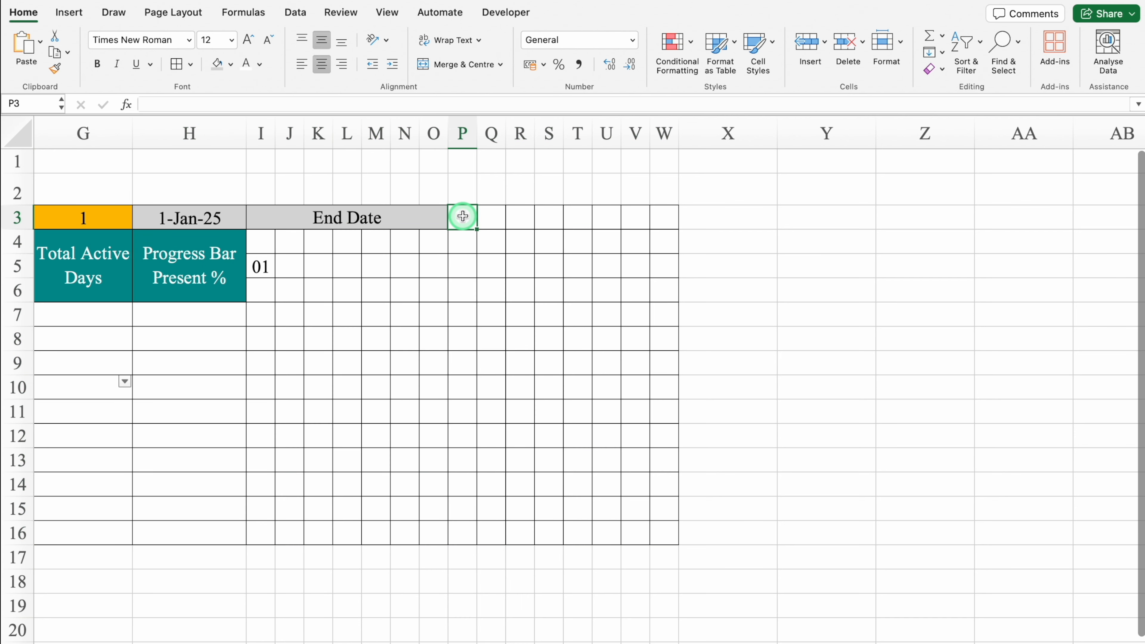
drag(462, 216, 636, 219)
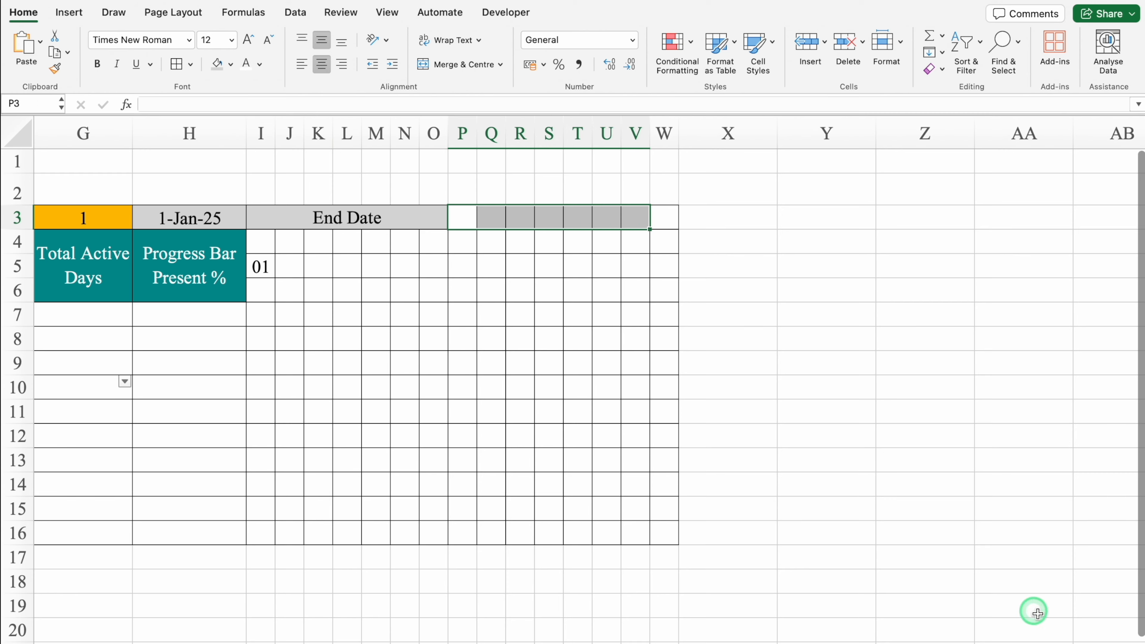
scroll(1033, 612, up, 2)
click(455, 64)
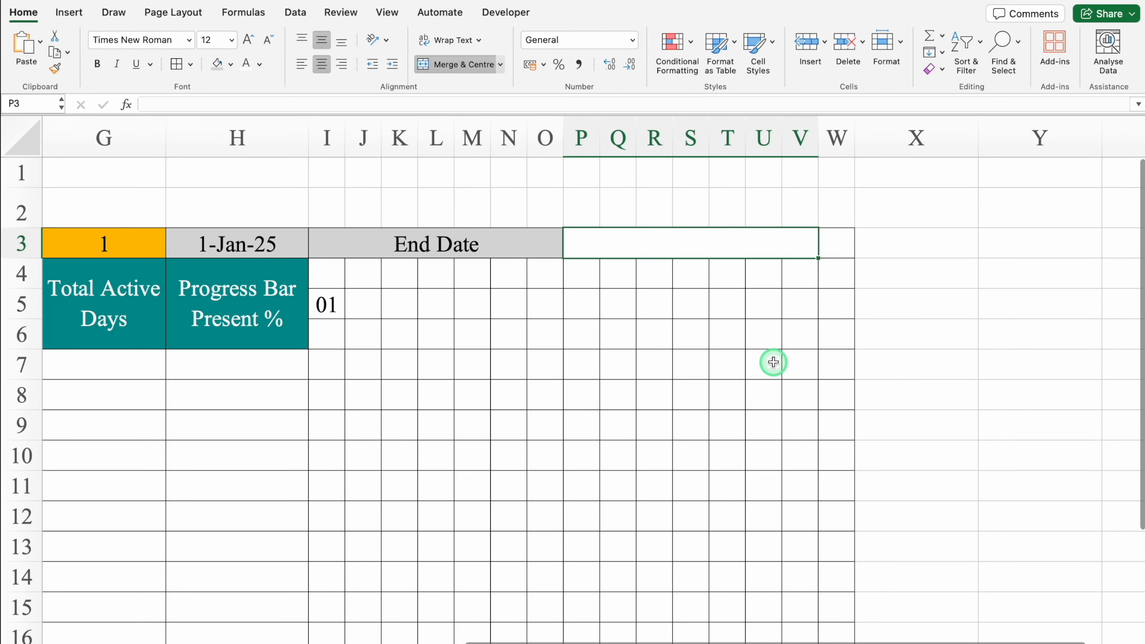
Enter the end date formula =EOMONTH(H3,0)+G3-1 in the merged cell P3
text(=)
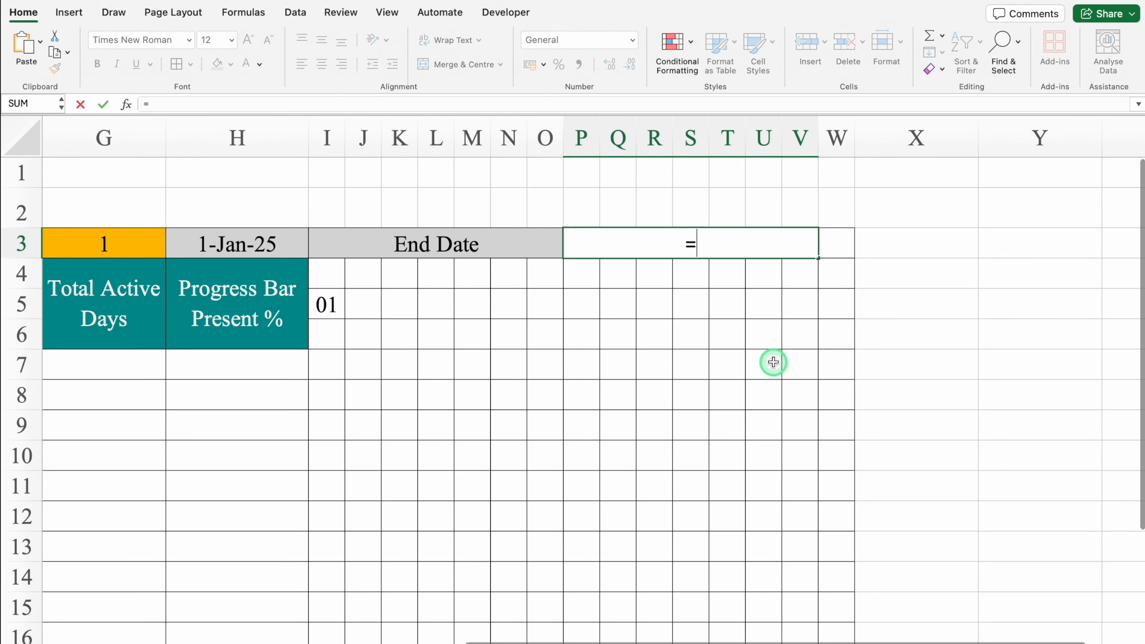
text(EOM)
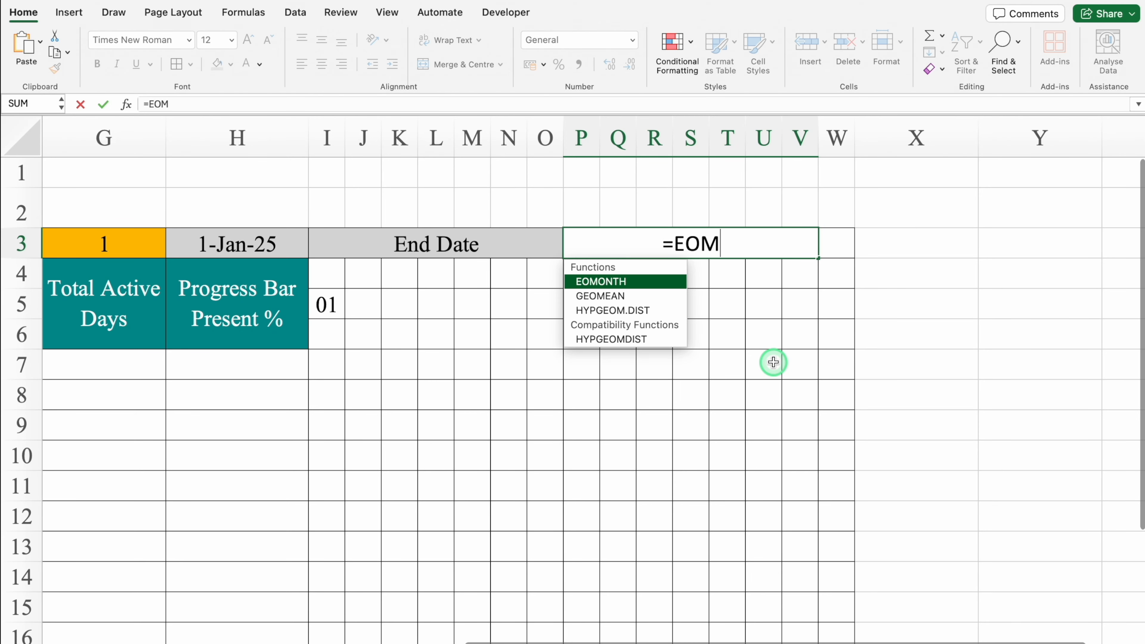
double_click(644, 284)
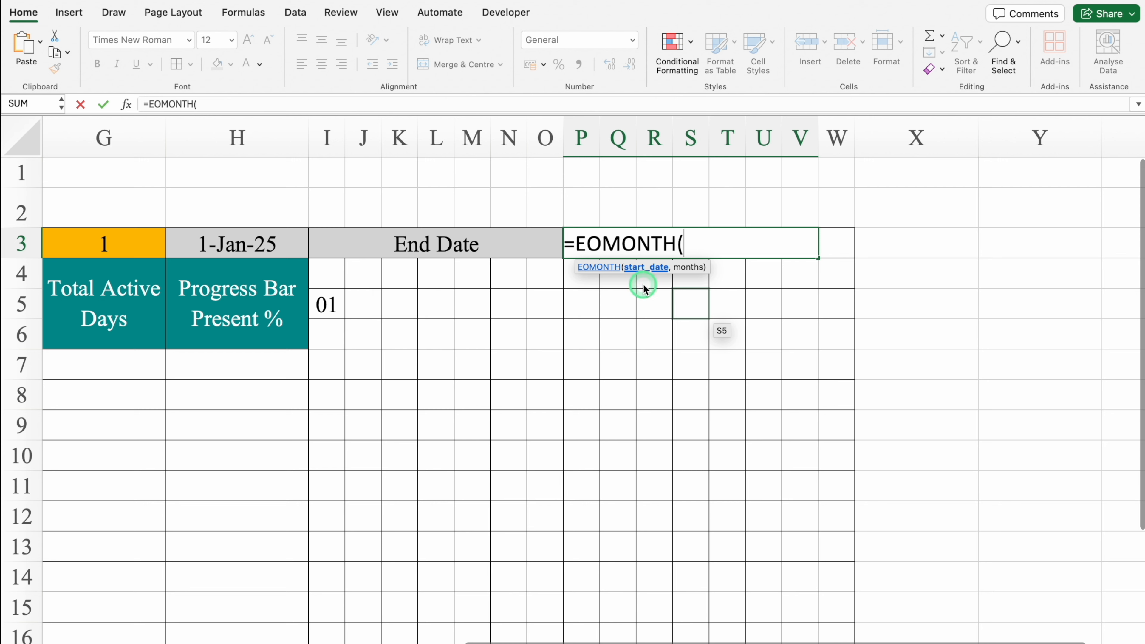
click(257, 242)
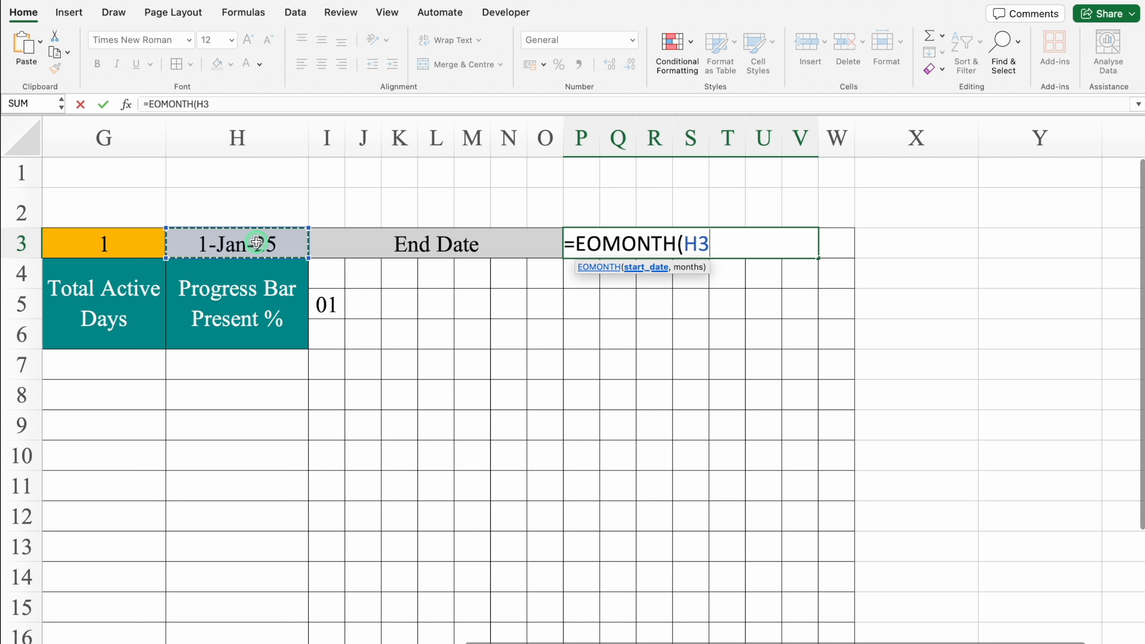
text(,)
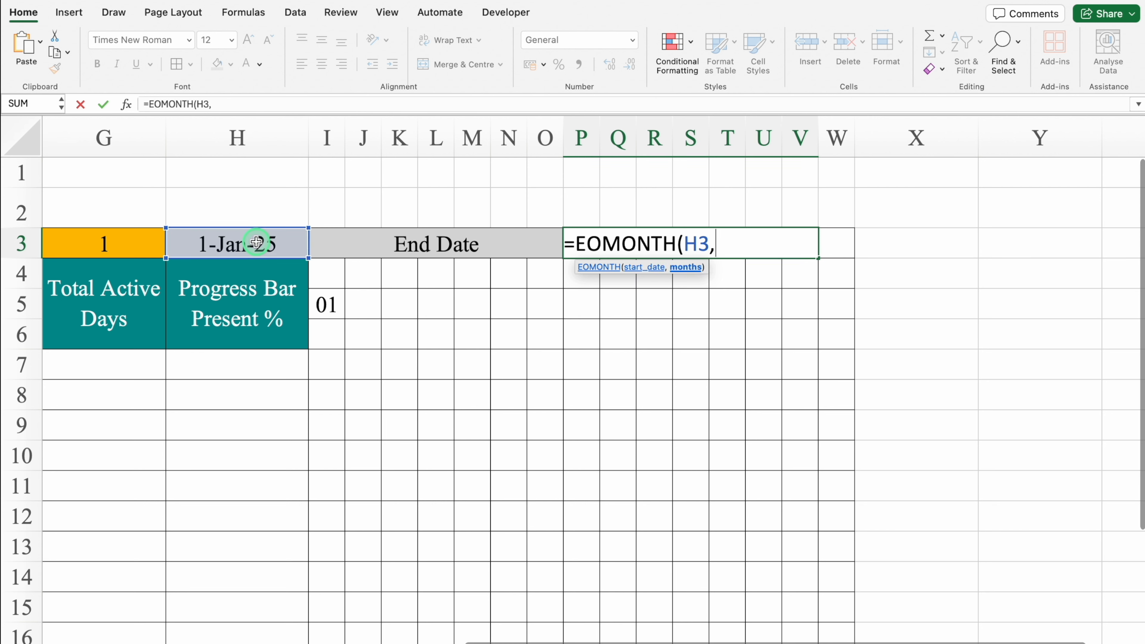
text(0))
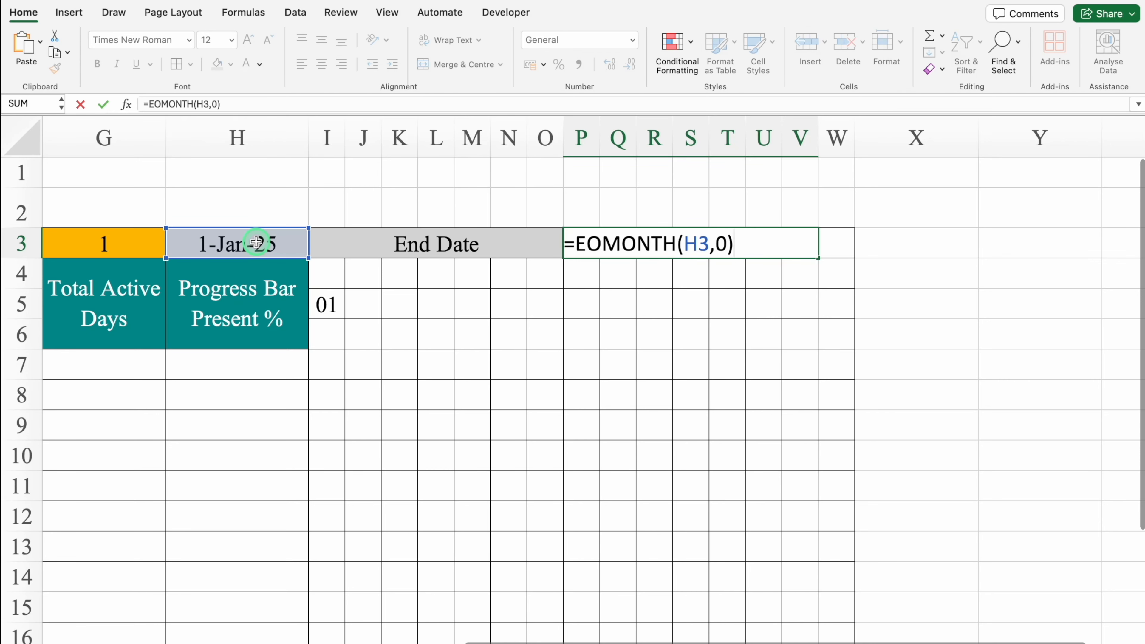
text(+)
scroll(393, 407, left, 3)
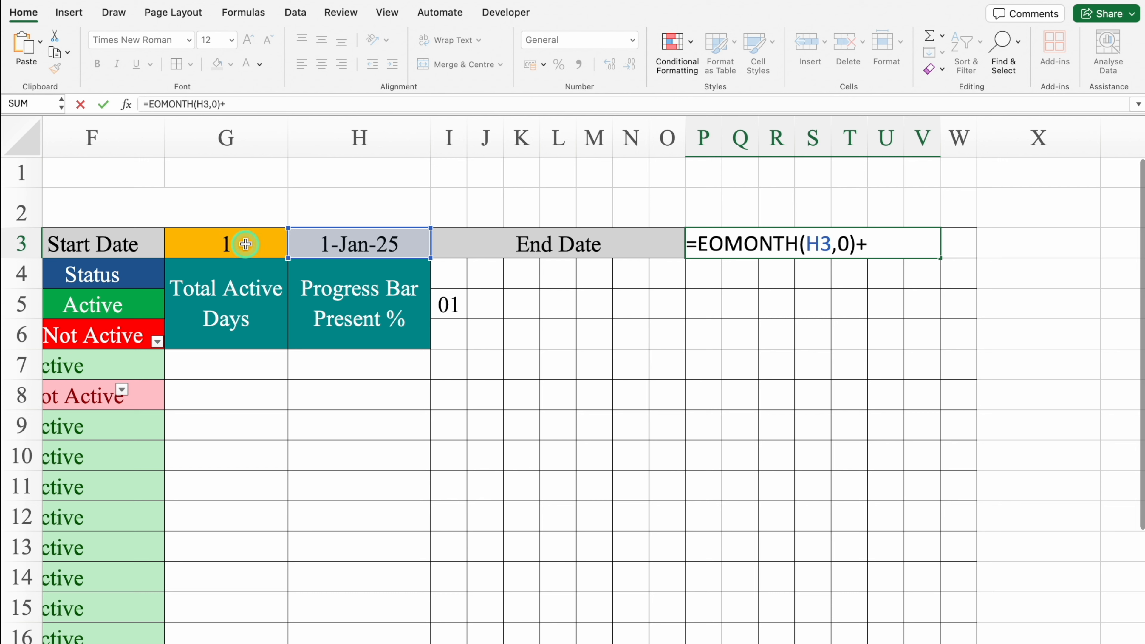
click(245, 243)
text(-1)
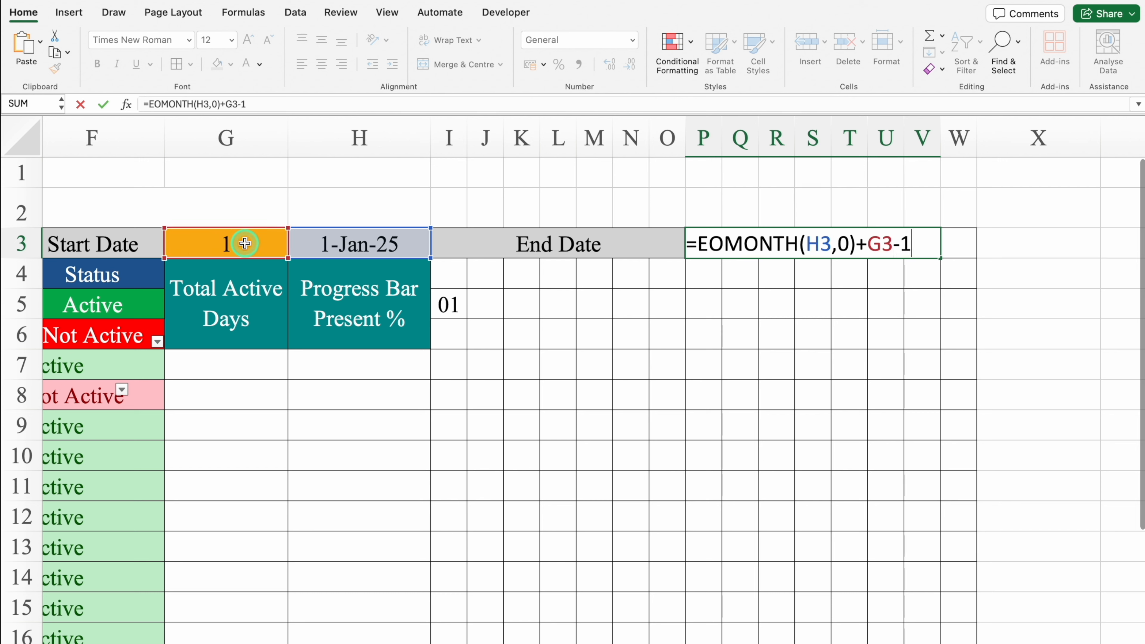
key(Return)
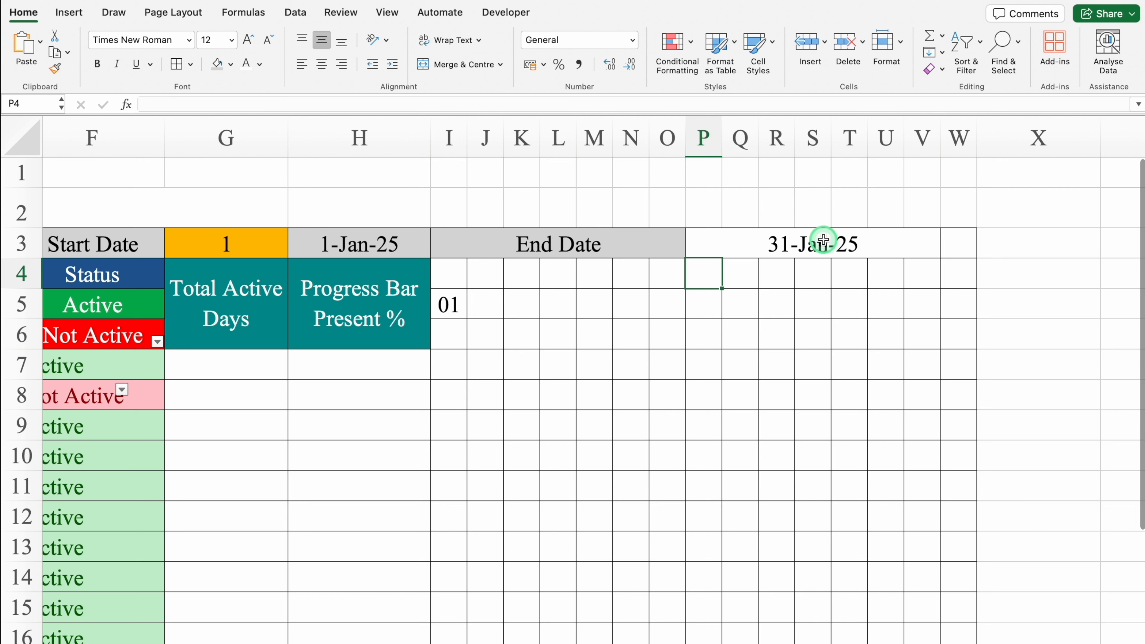
Test the end date formula by setting the start day in G3 to 5, and undo that change
click(242, 237)
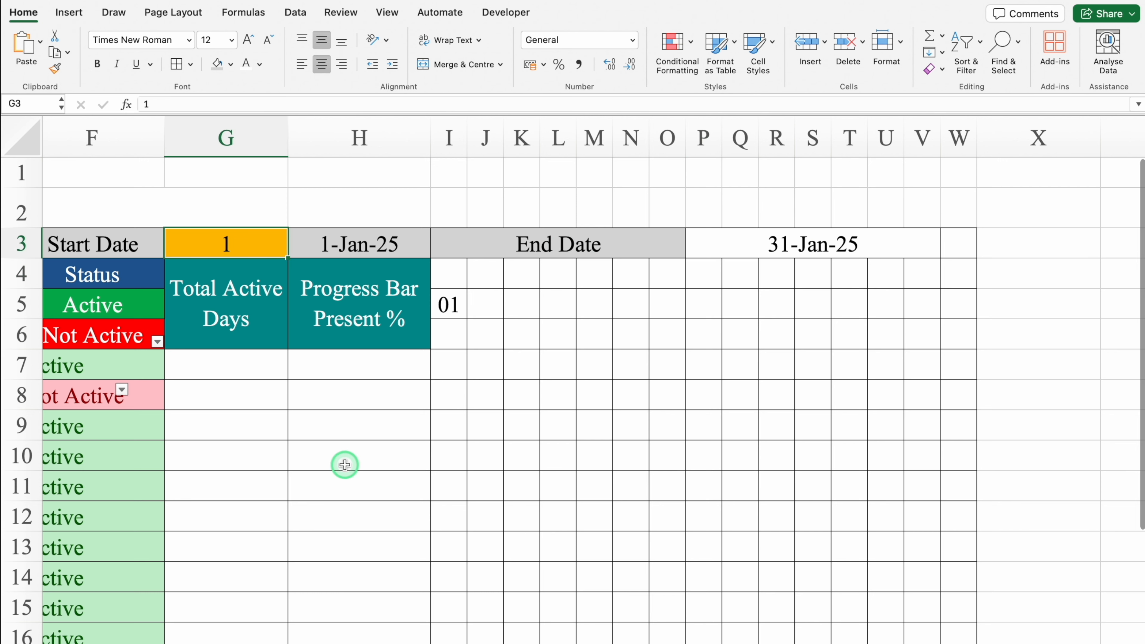
text(5)
key(Return)
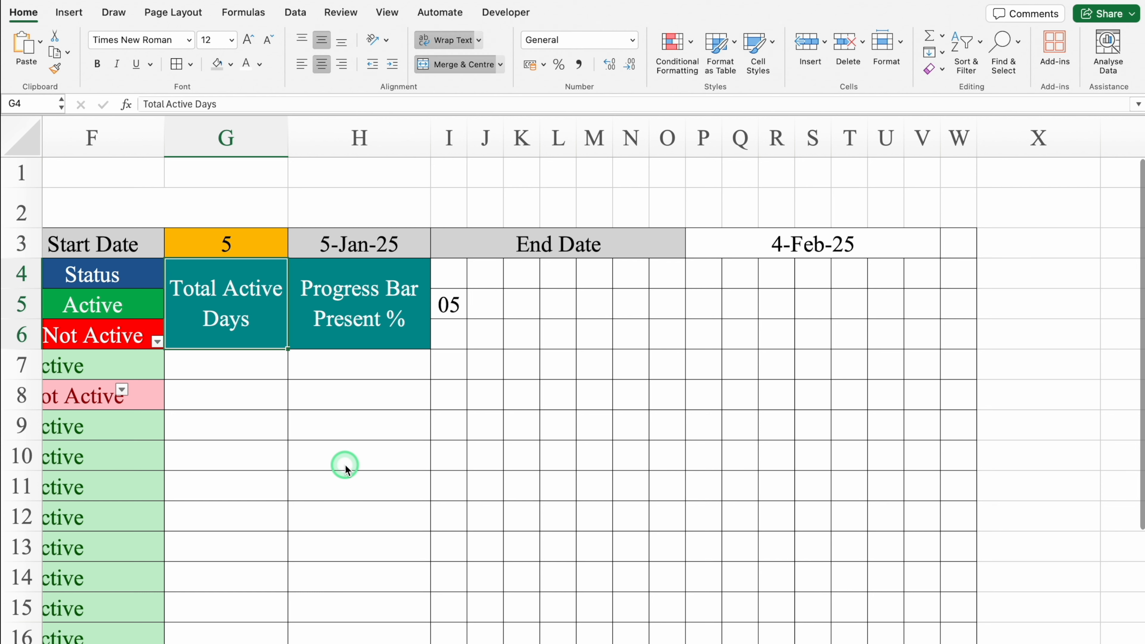
key(super+z)
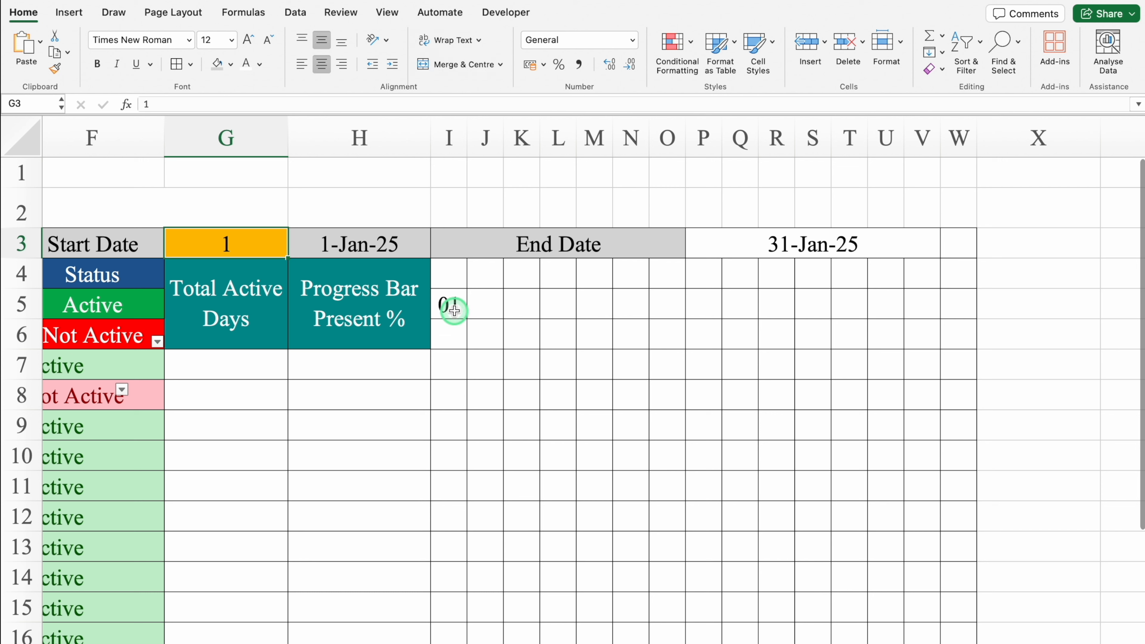
click(483, 301)
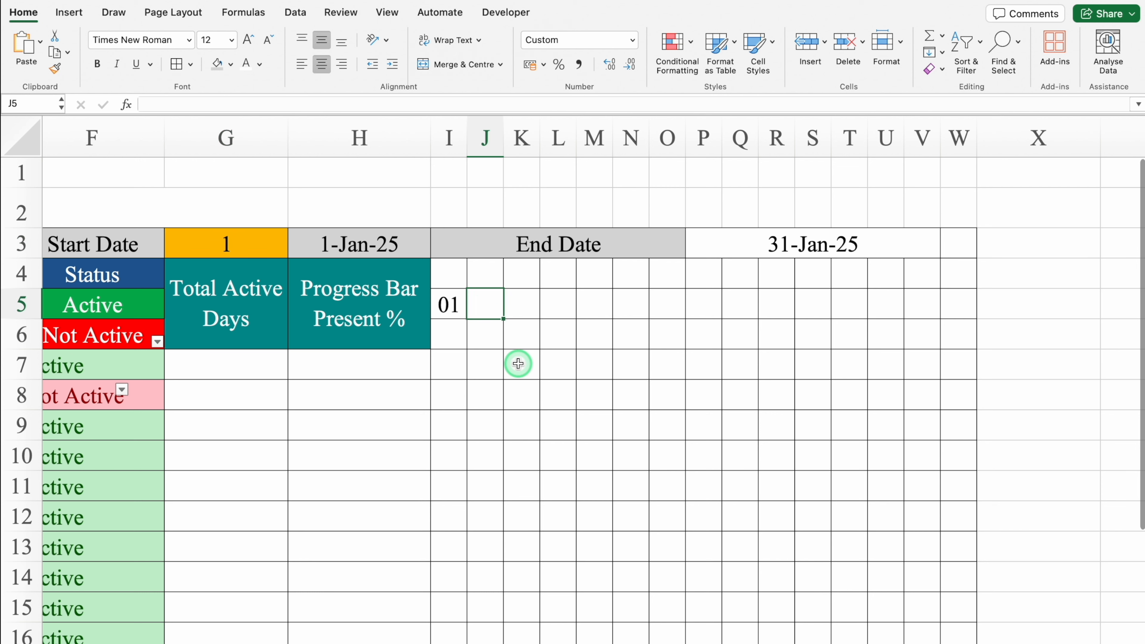
text(=)
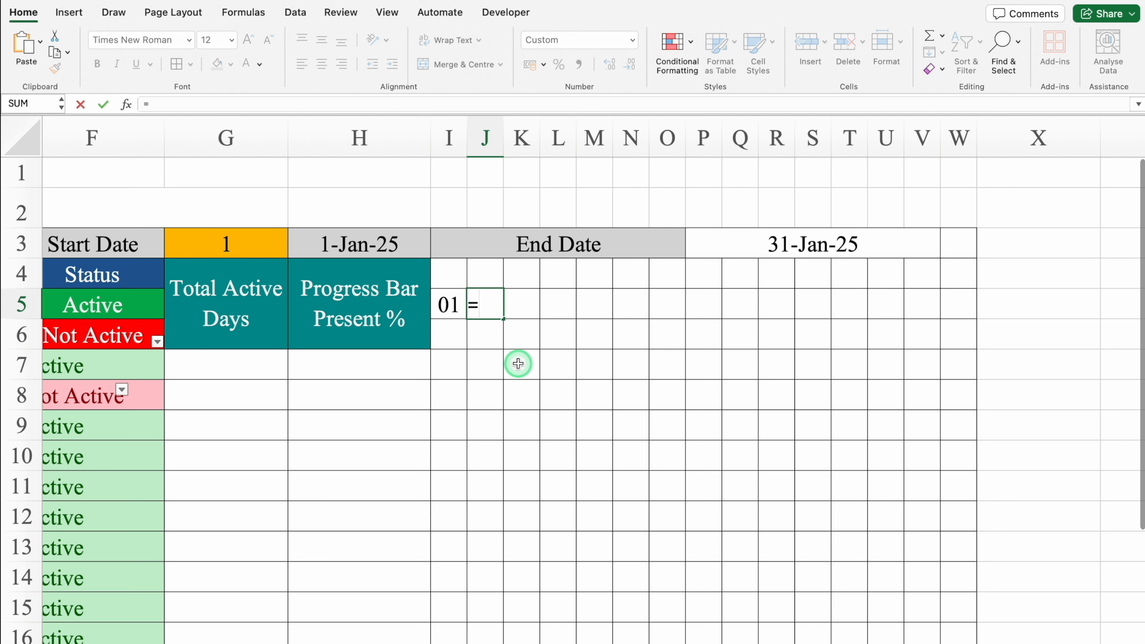
text(if)
double_click(512, 348)
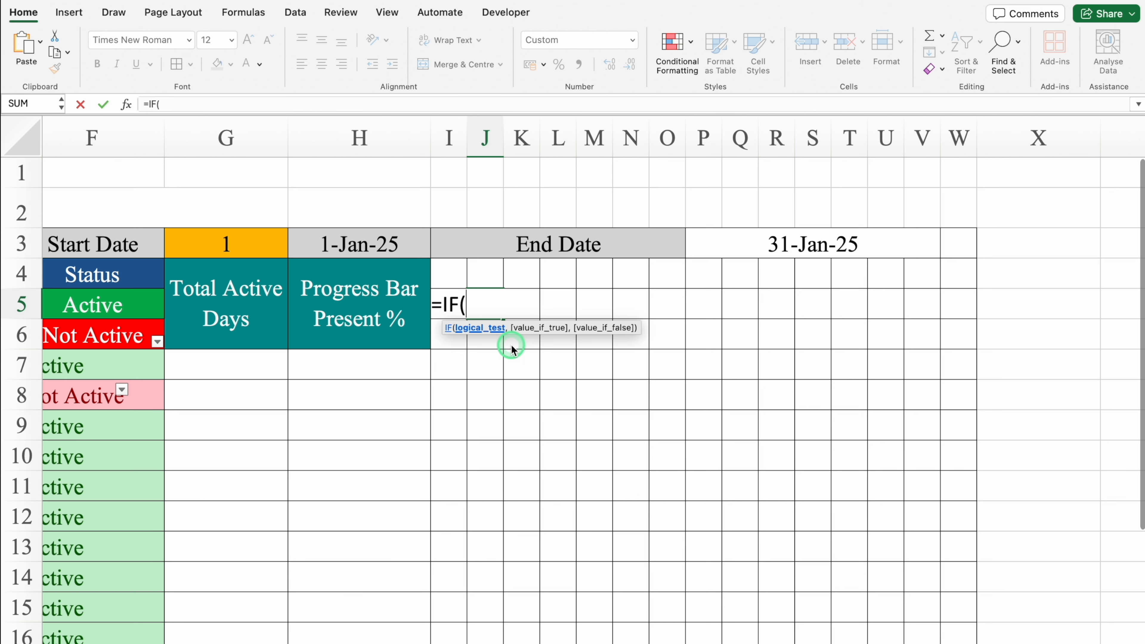
click(498, 426)
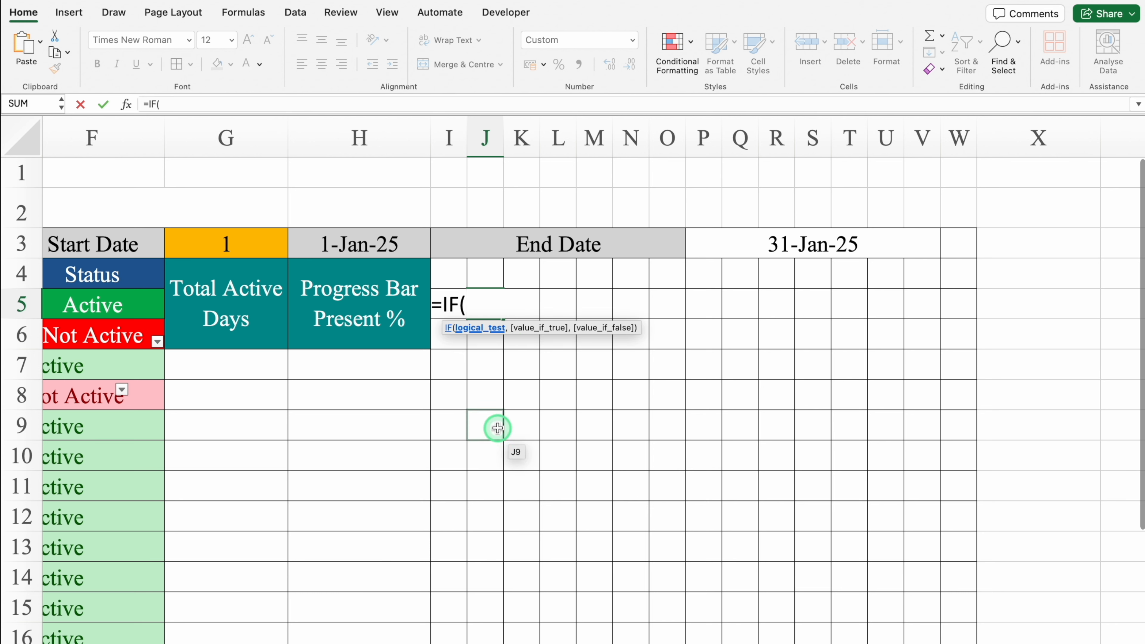
key(Escape)
Widen column J and enter the next-day formula =IF(I5<$P$3,I5+1,"") in J5
drag(504, 135, 655, 163)
text(=if)
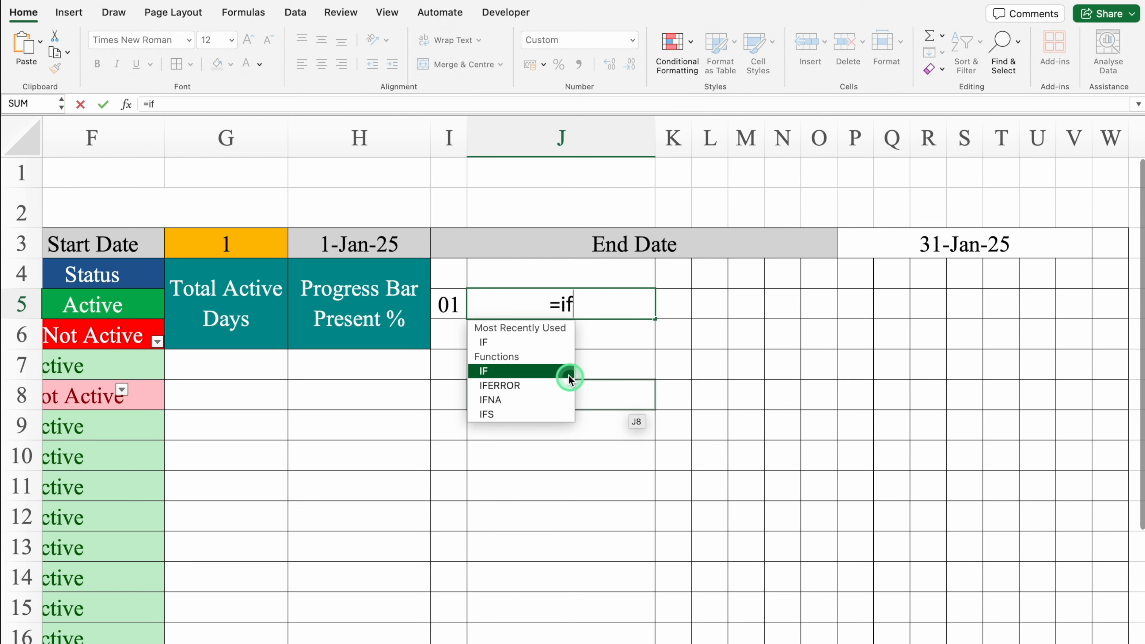
double_click(546, 343)
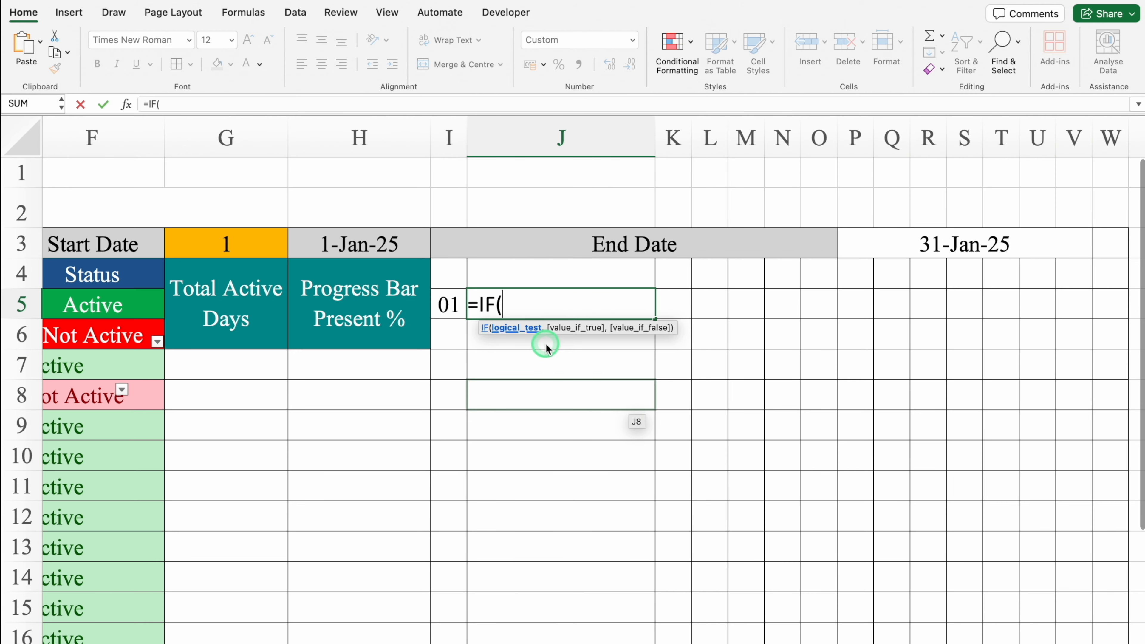
click(450, 306)
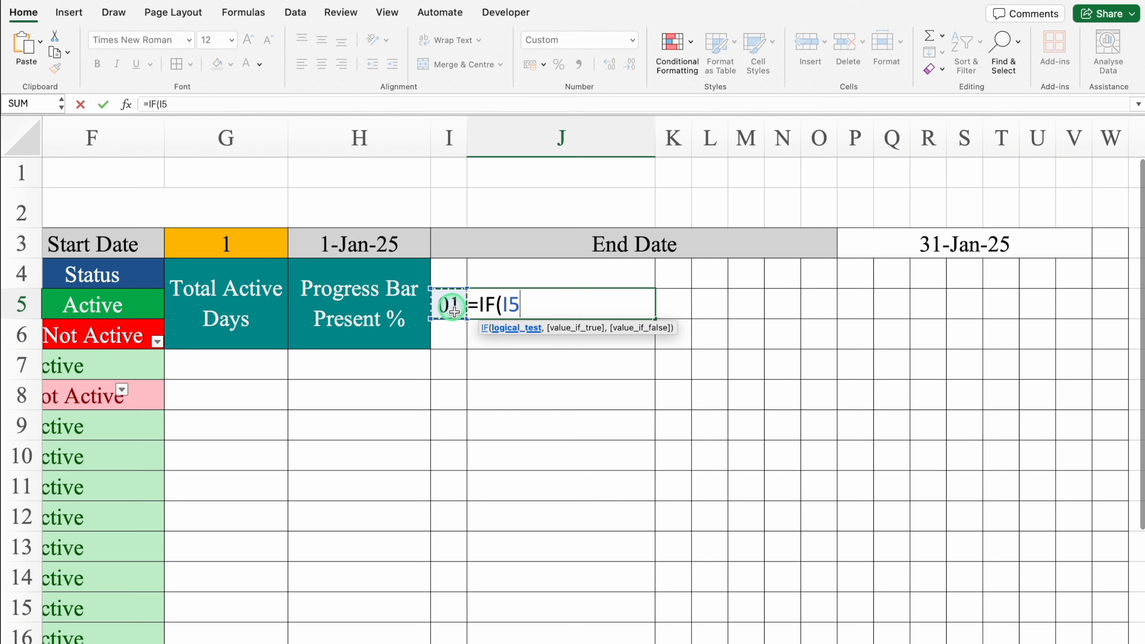
text(<)
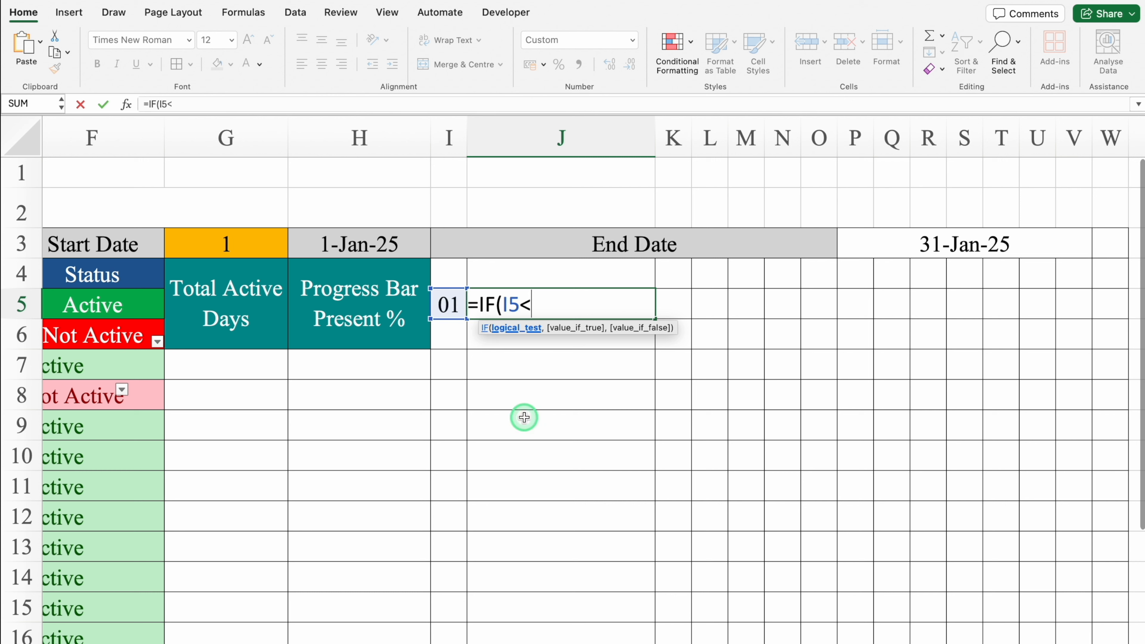
click(883, 239)
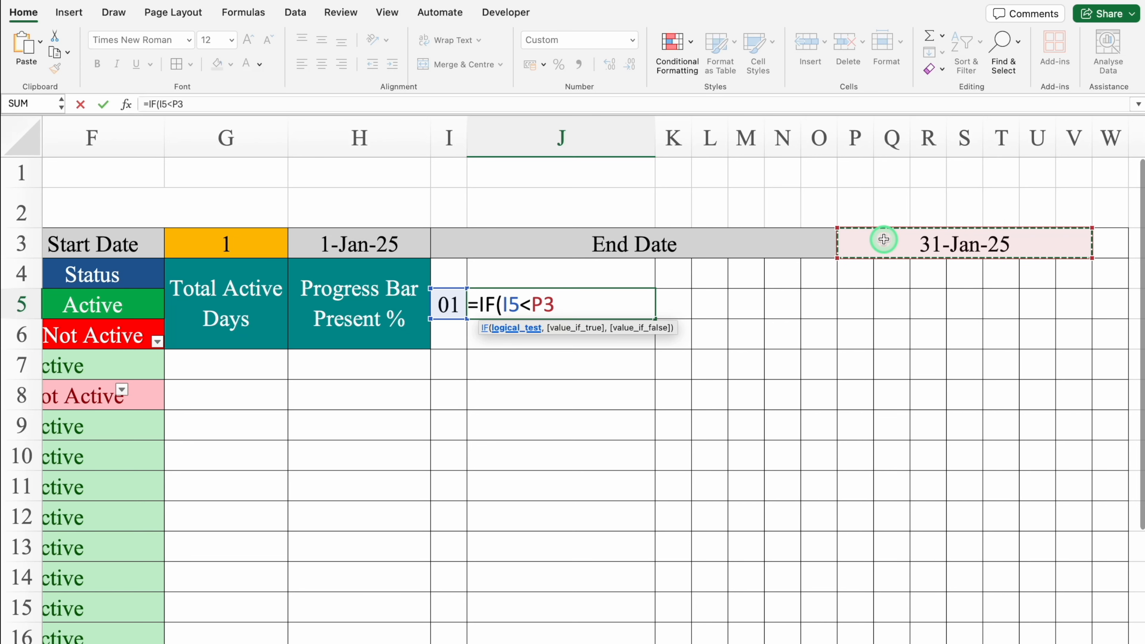
key(F4)
text(,)
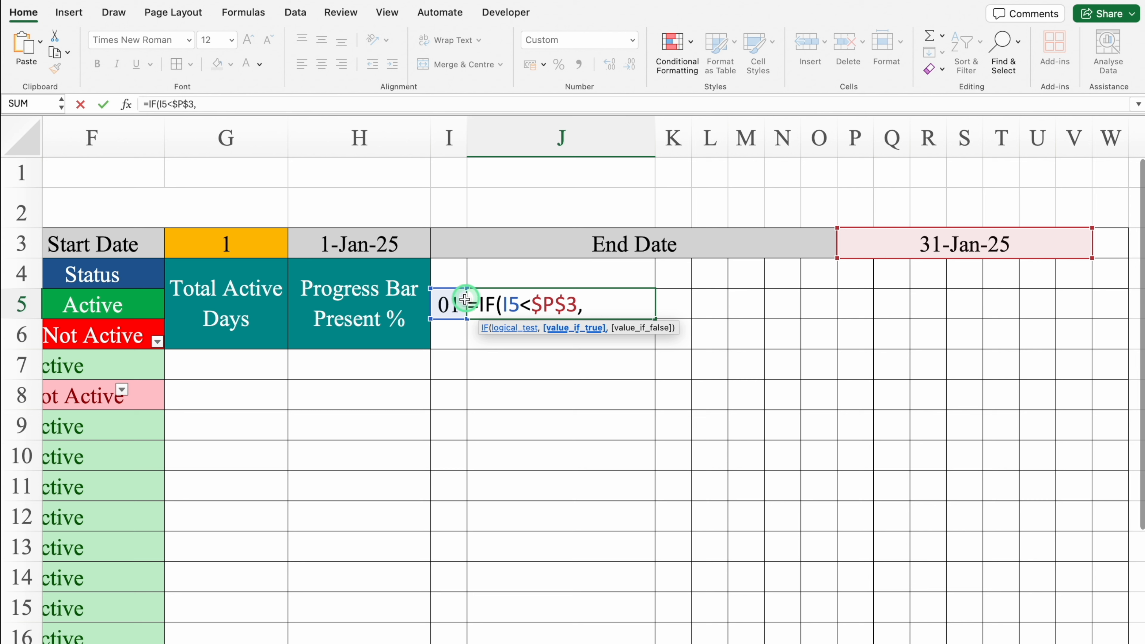
click(450, 305)
text(+)
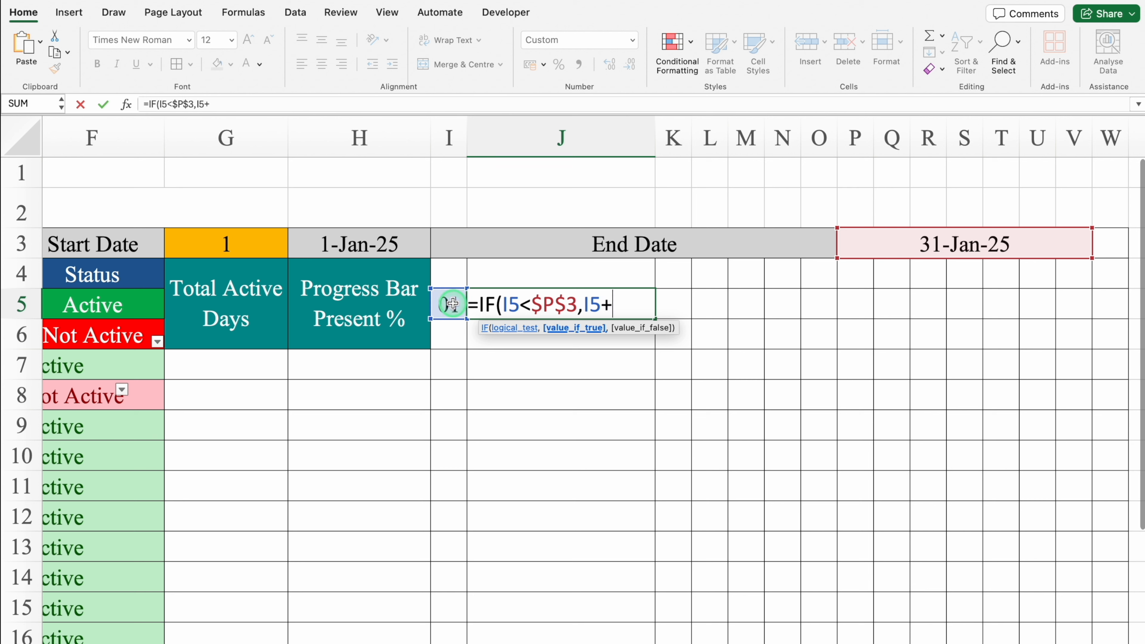
text(1,)
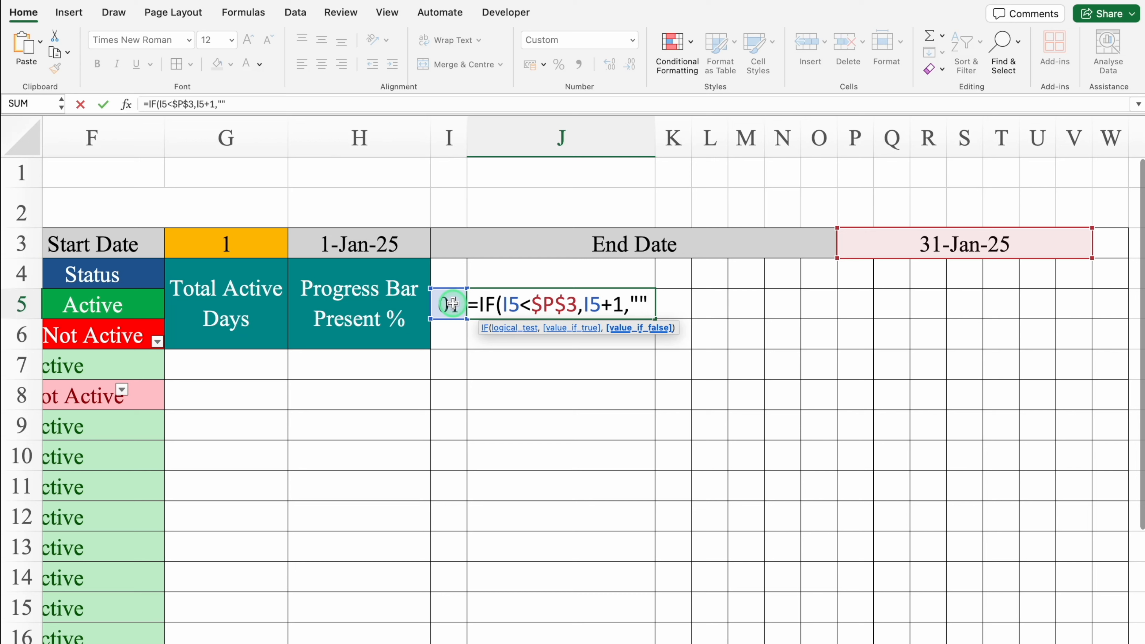
text(""))
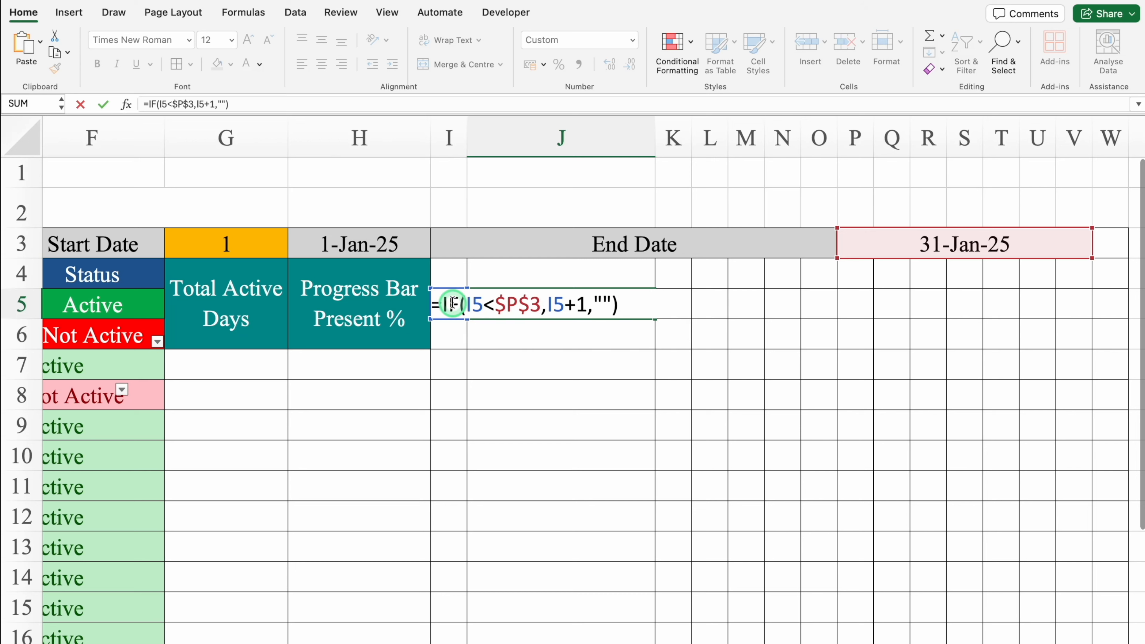
key(Return)
Review the next-day formula in J5 and its references to the first day in I5 and the end date in P3
click(579, 297)
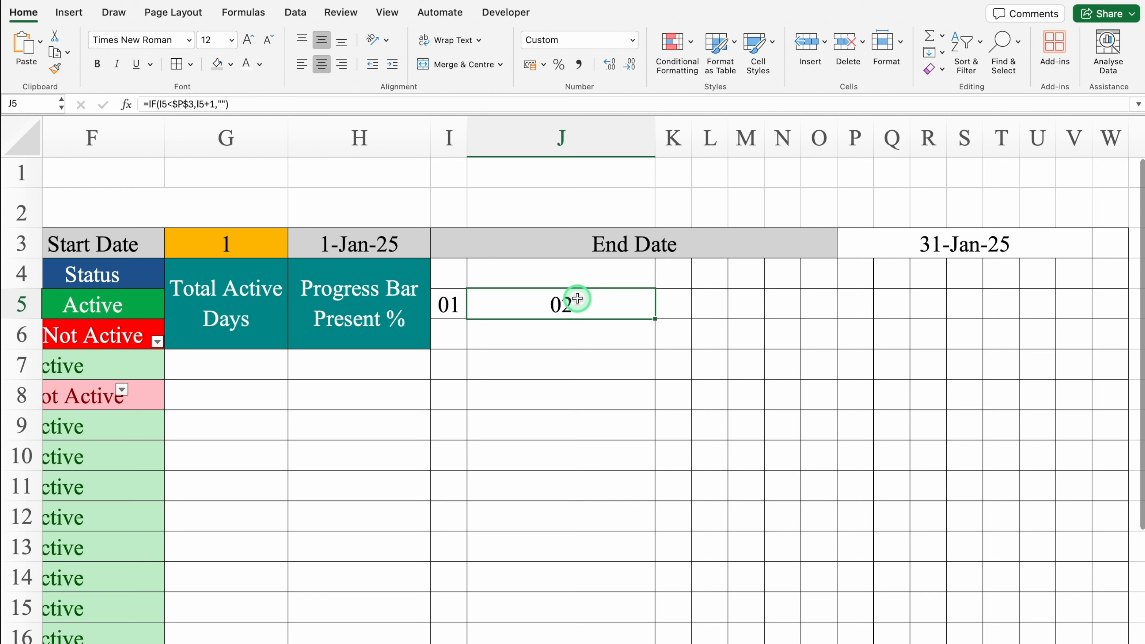
click(449, 303)
click(547, 302)
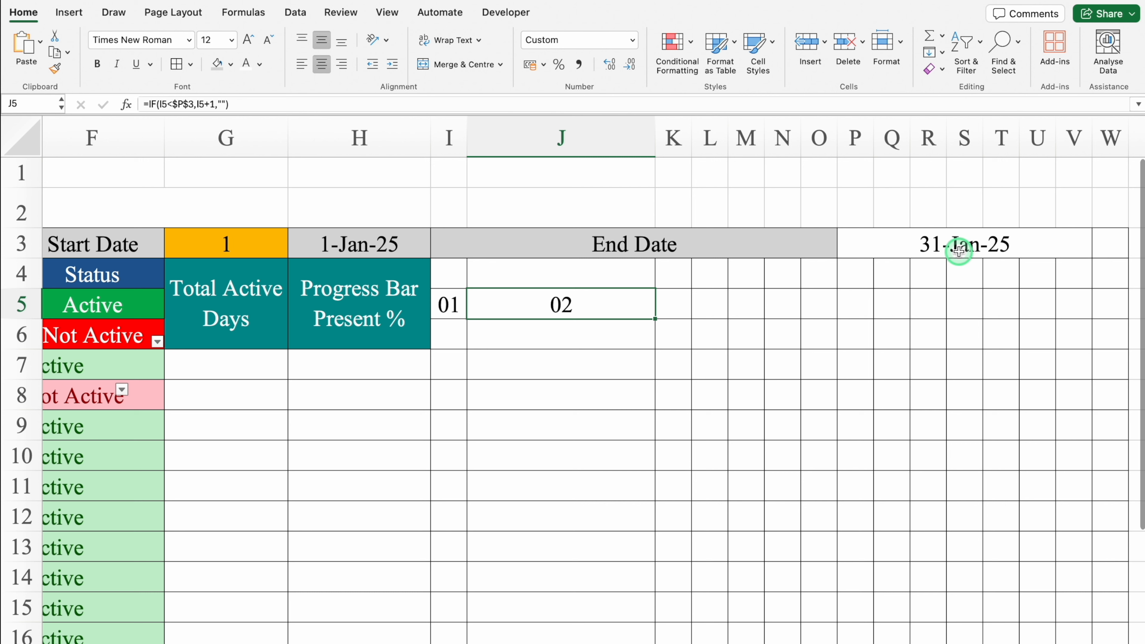
click(450, 301)
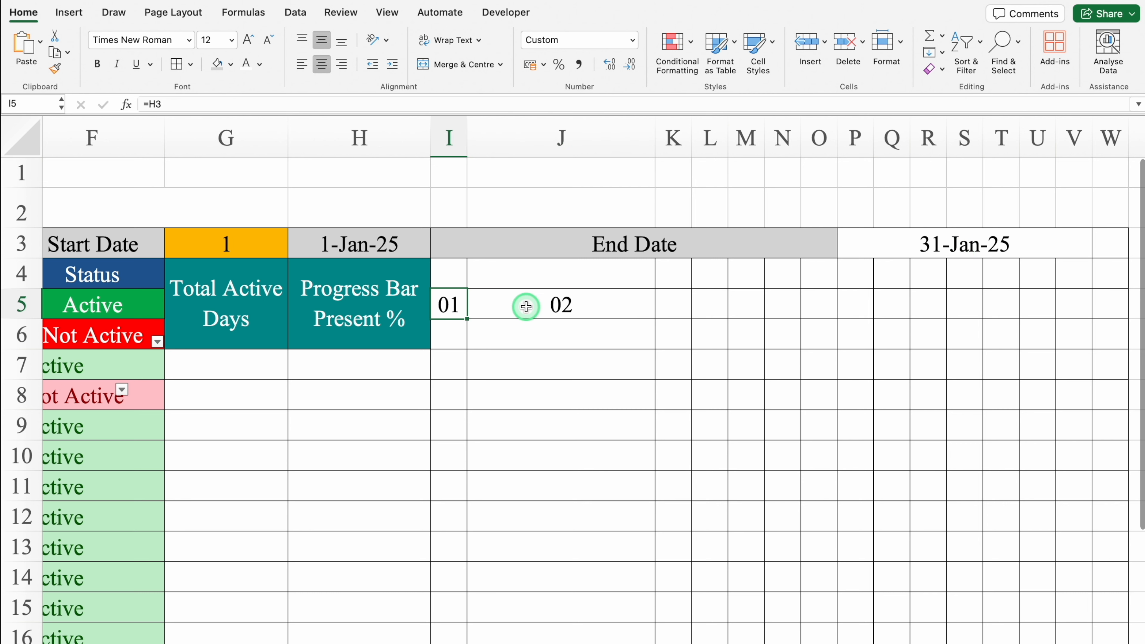
click(590, 302)
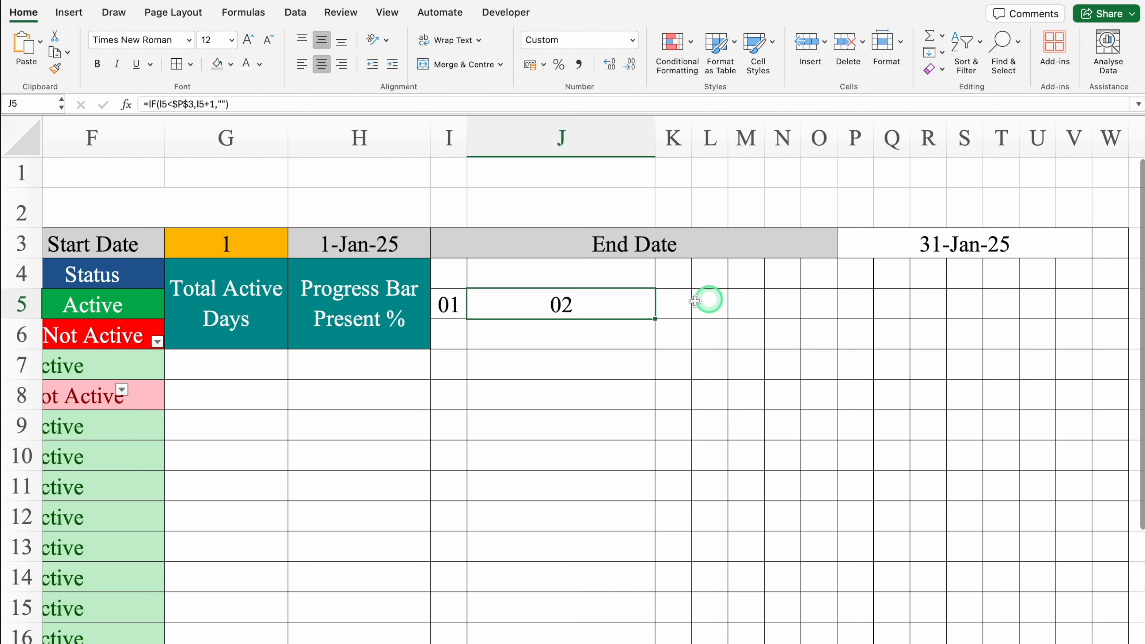
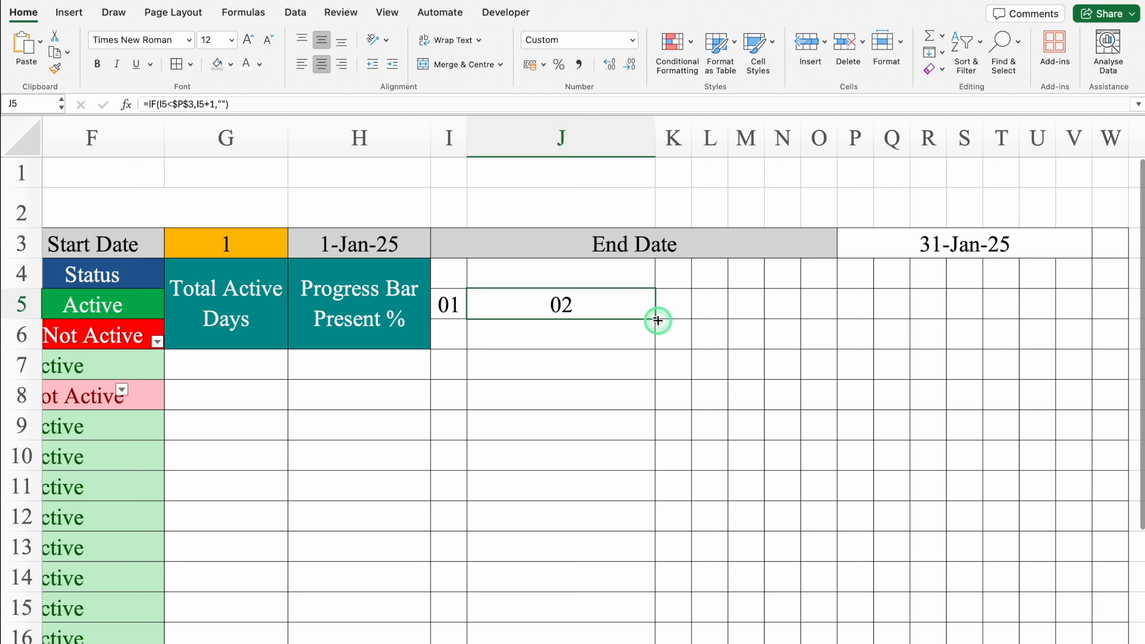
double_click(630, 306)
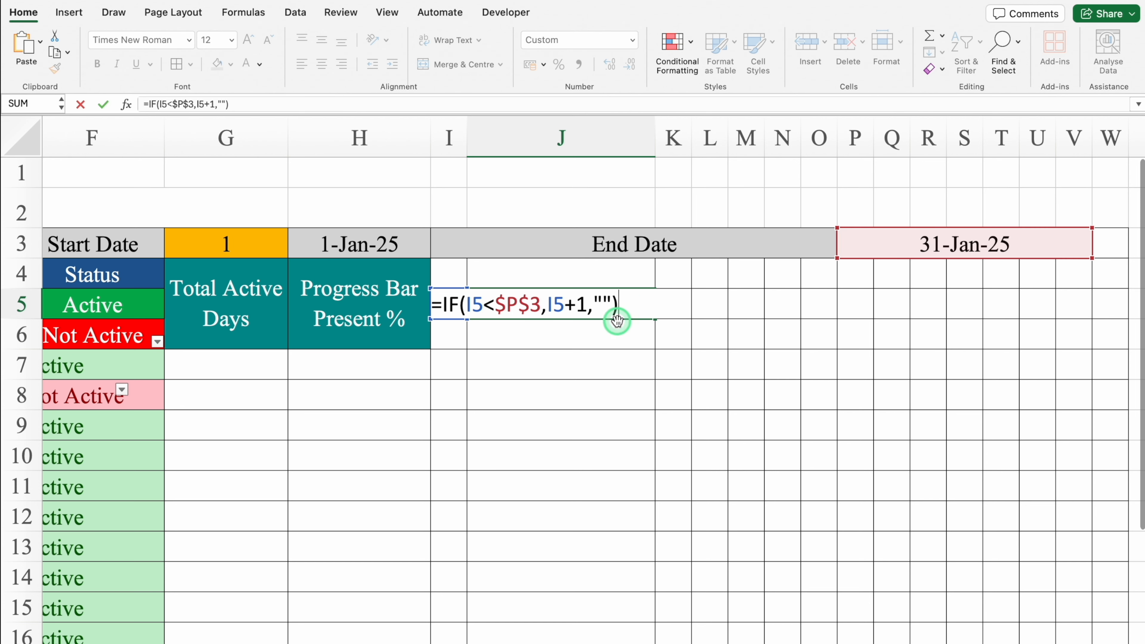
key(Return)
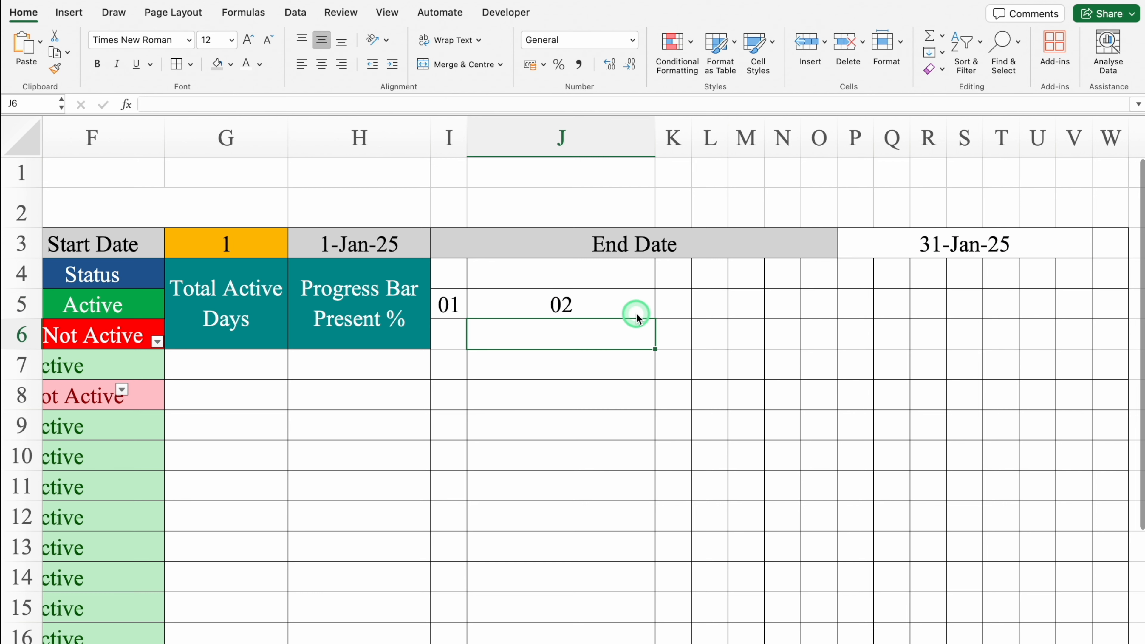
Enter the weekday formula =TEXT(I5,"DDD") in cell I6
click(442, 341)
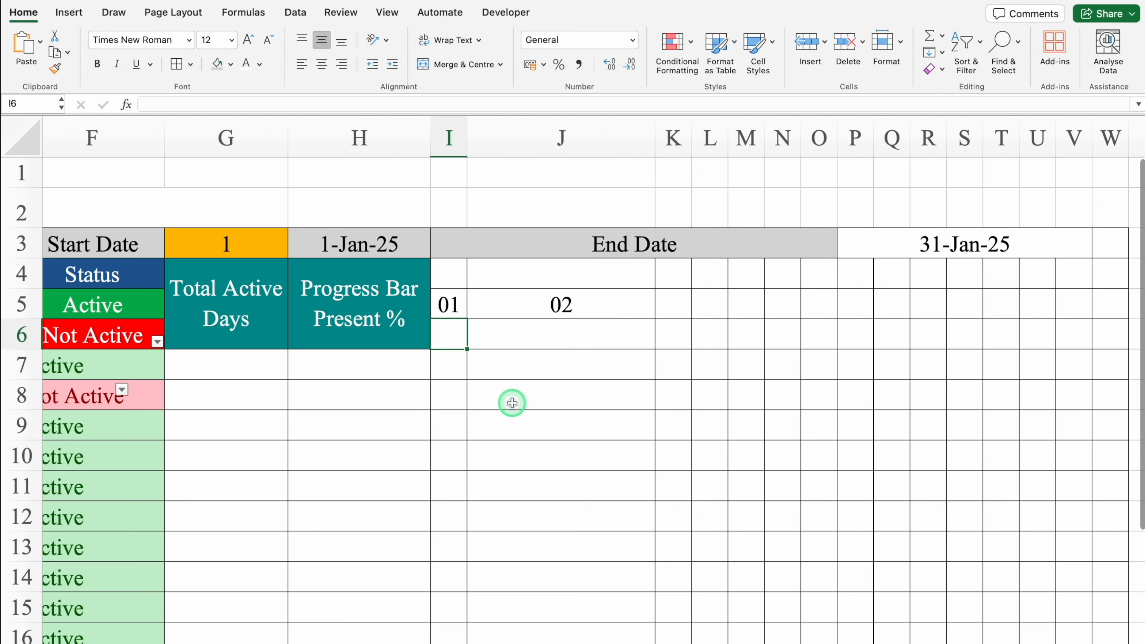
text(=text)
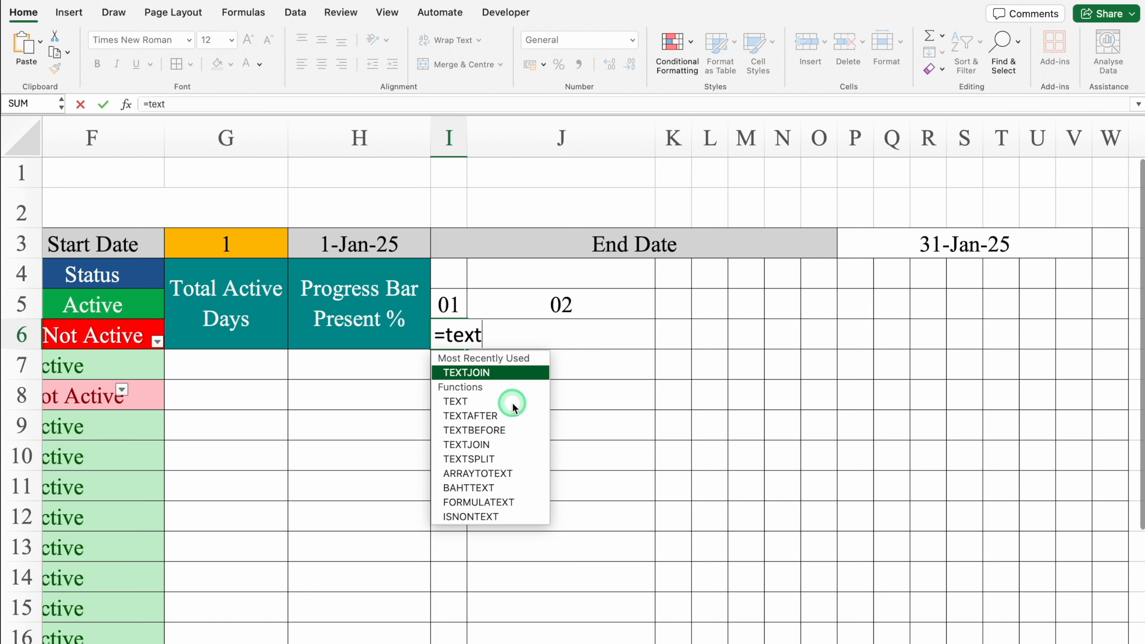
double_click(513, 404)
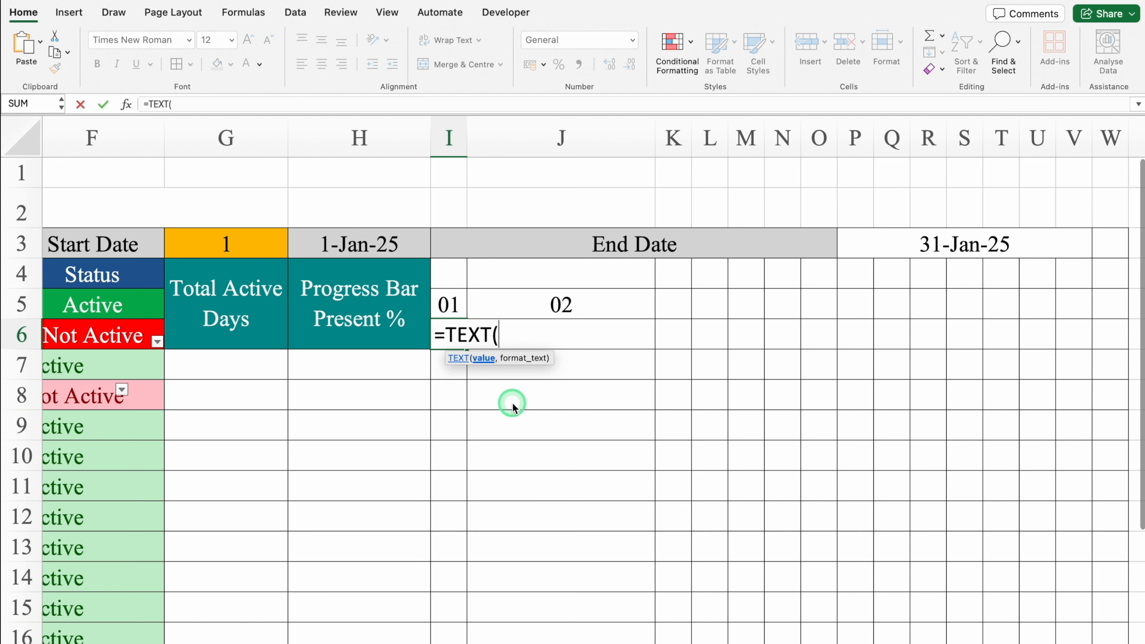
click(458, 302)
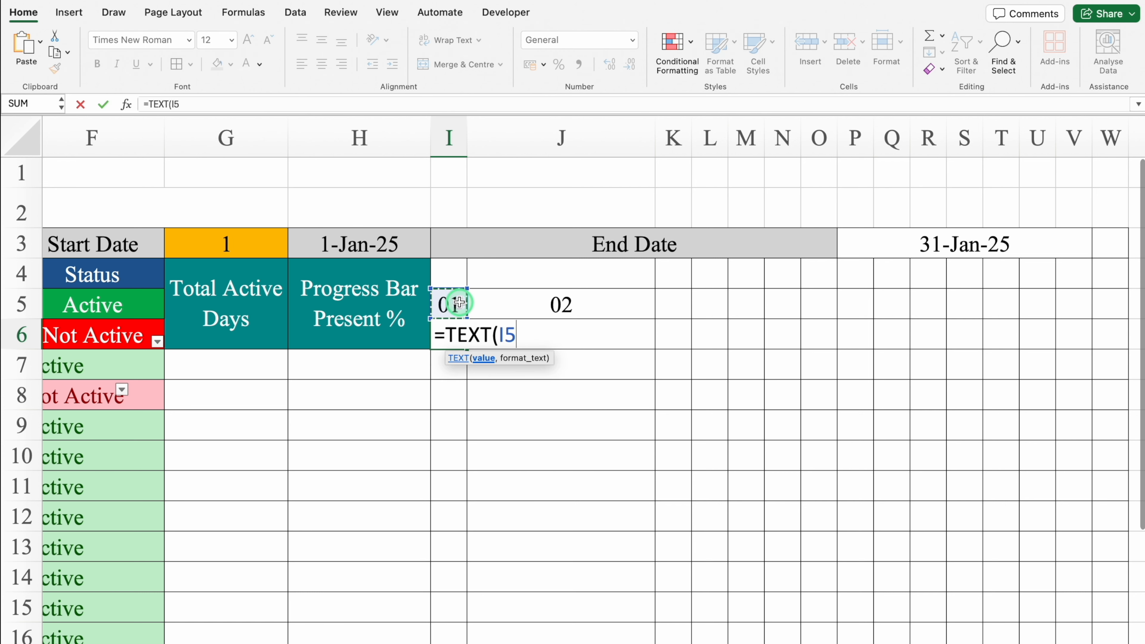
text(,)
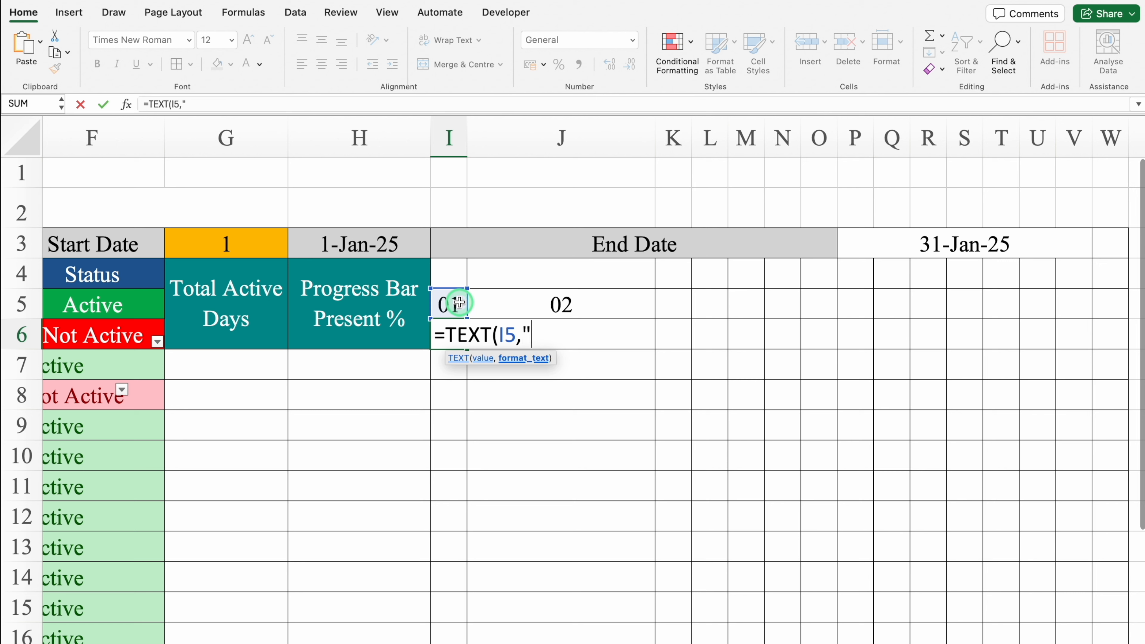
text("DDD)
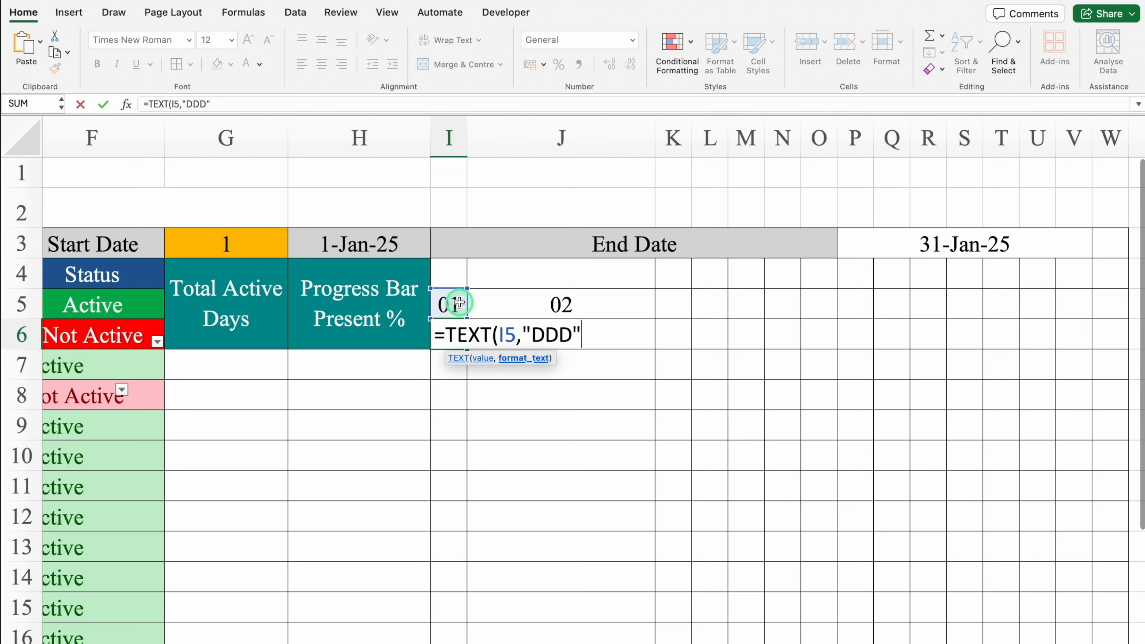
text("))
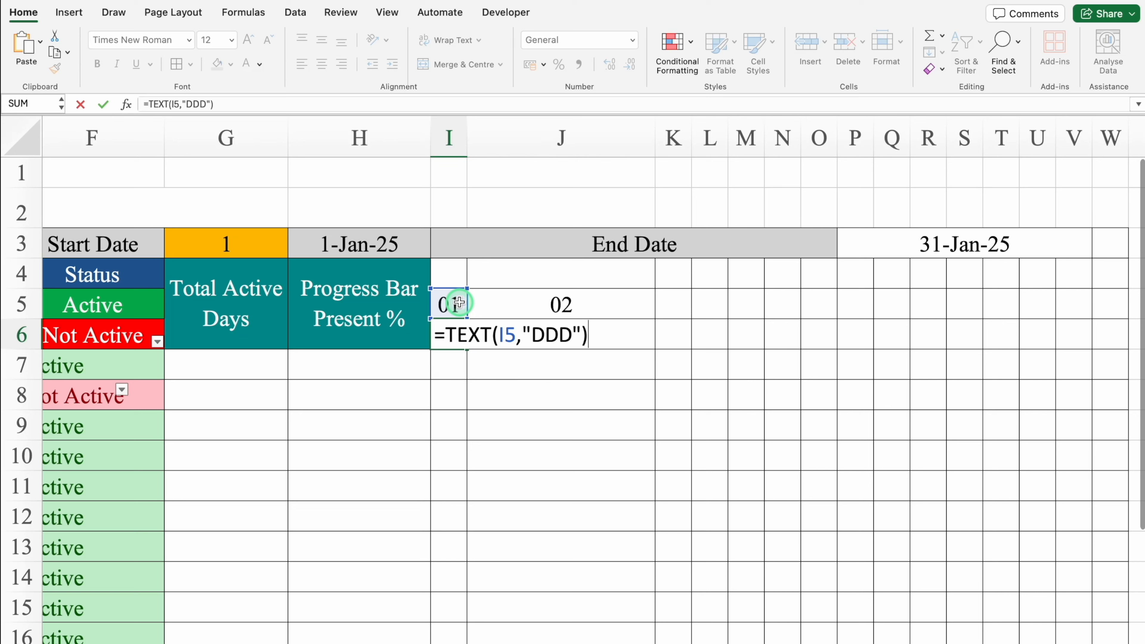
key(Return)
Rotate the weekday text in I6 upwards and fill the cell's formula across to J6
click(454, 339)
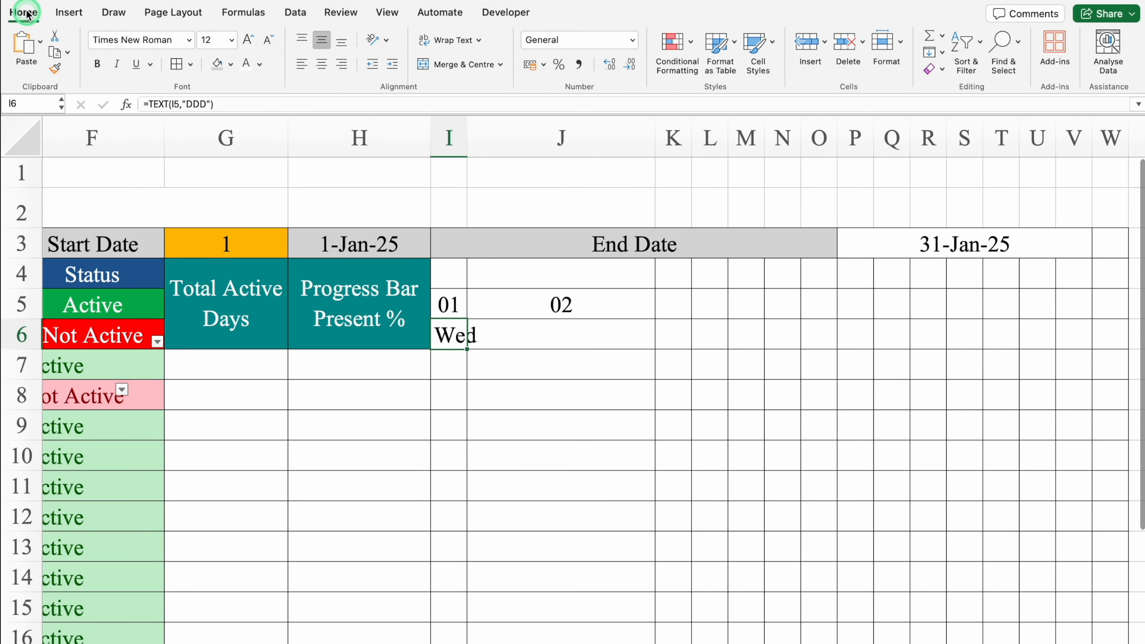
click(388, 43)
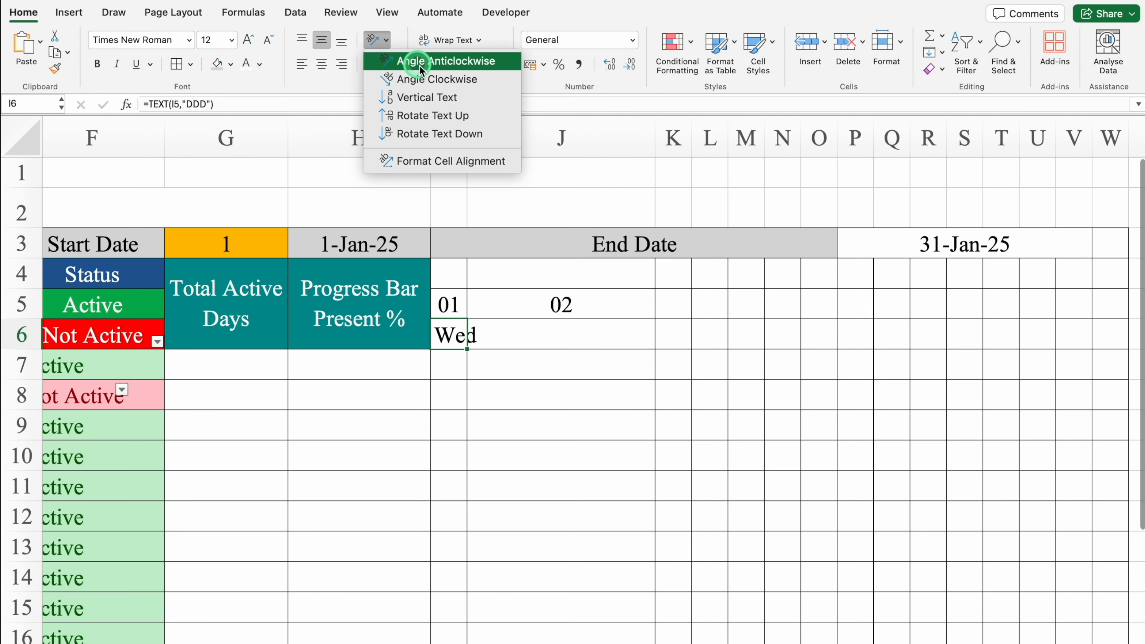
click(443, 116)
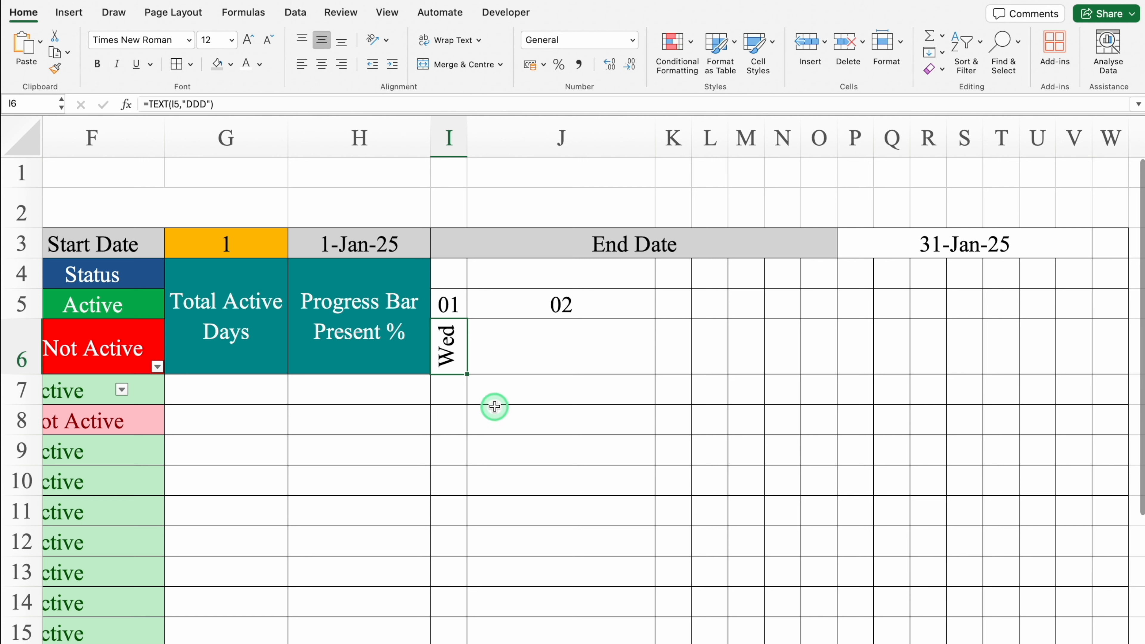
drag(466, 374, 609, 377)
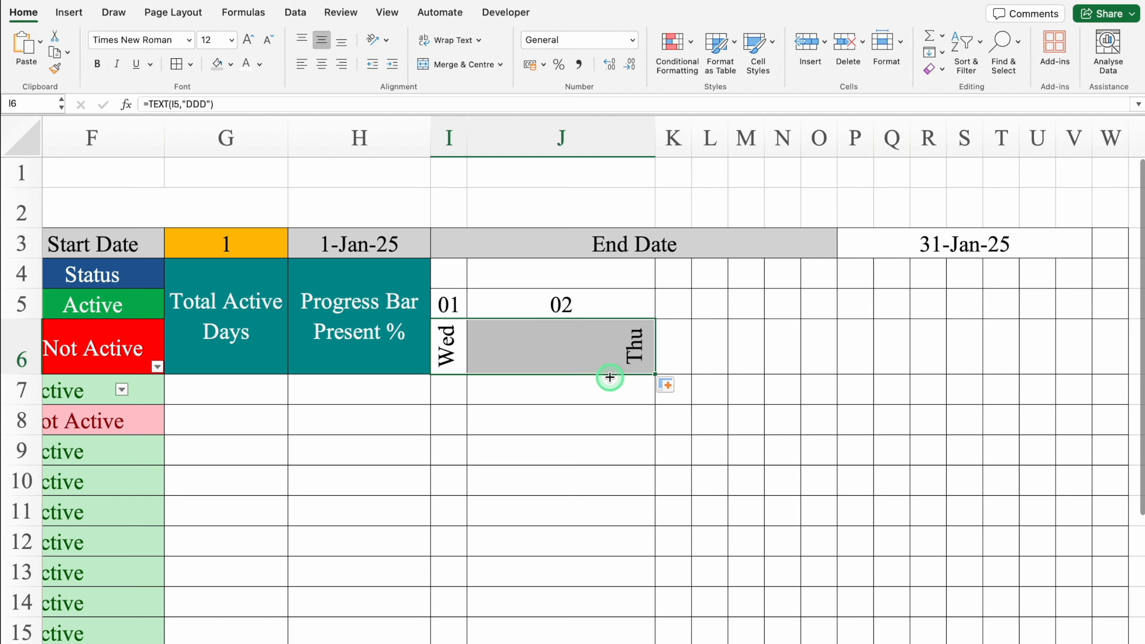
Autofit the widths of columns I and J and fill the date and weekday formulas from J5:J6 across to column W
drag(449, 137, 654, 136)
double_click(656, 137)
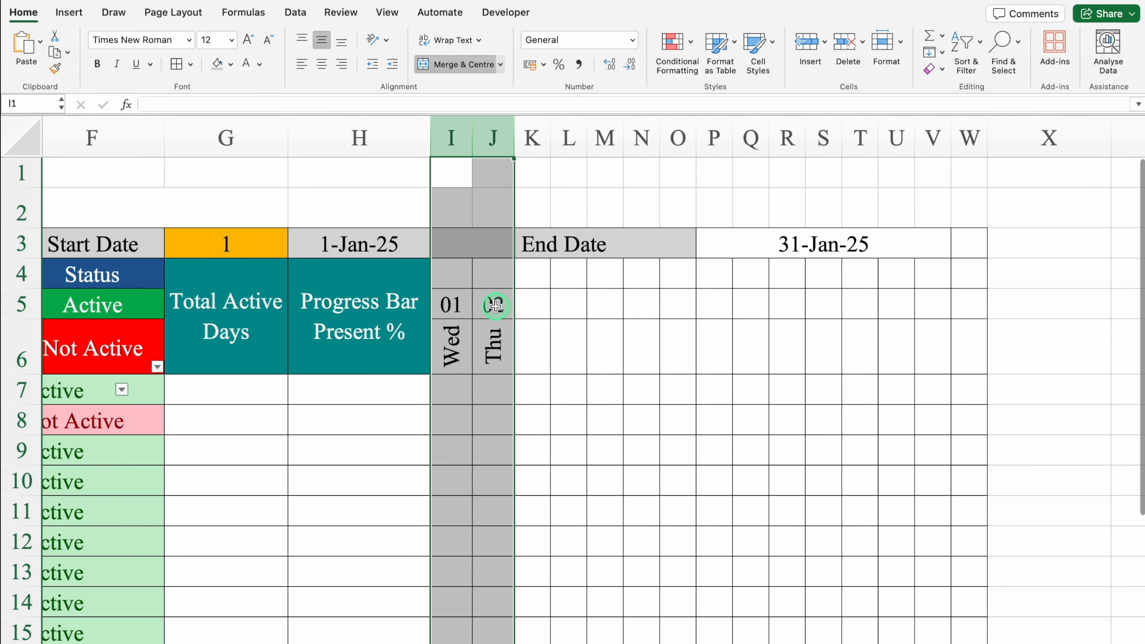
drag(495, 305, 982, 370)
Format the date and weekday headers in I5:W6 with the recently used teal fill and white text
drag(451, 305, 969, 348)
click(231, 63)
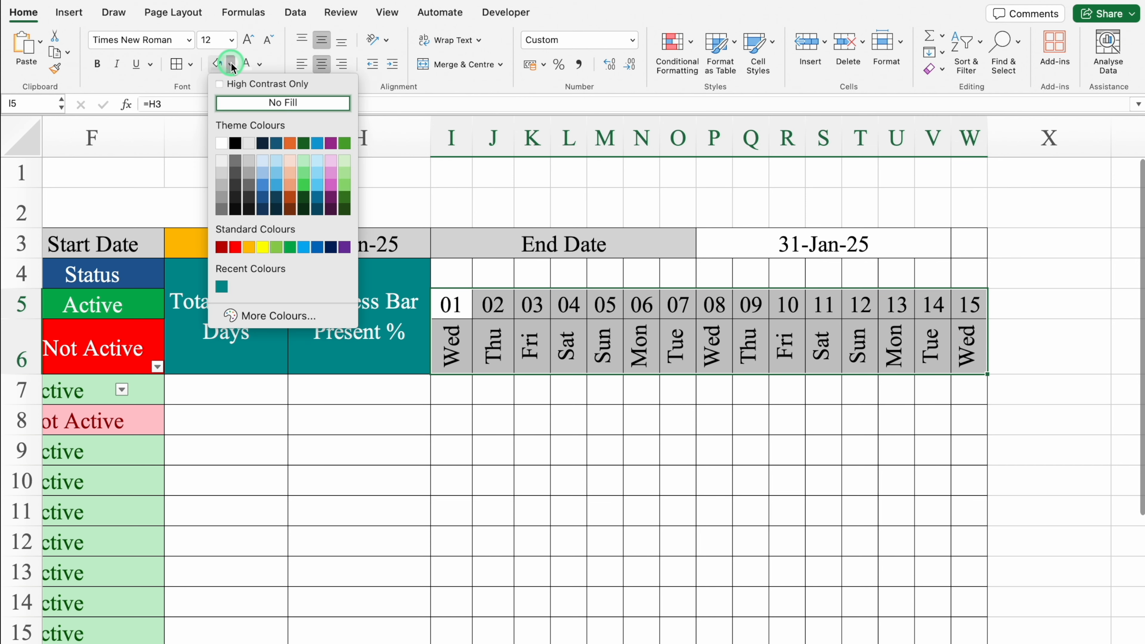
click(221, 287)
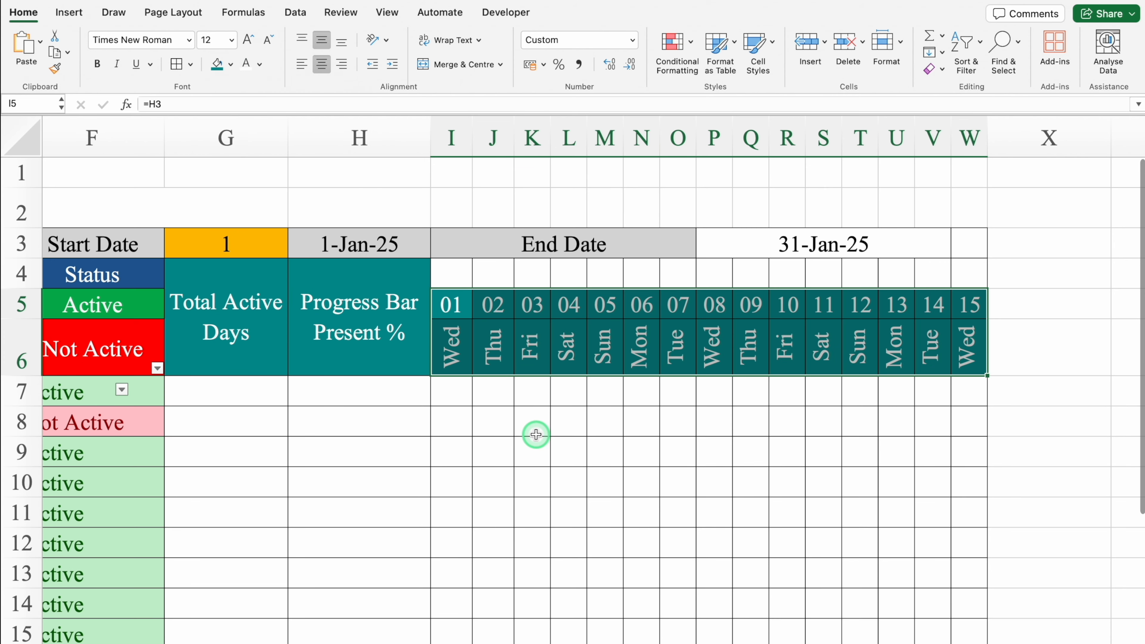
click(452, 393)
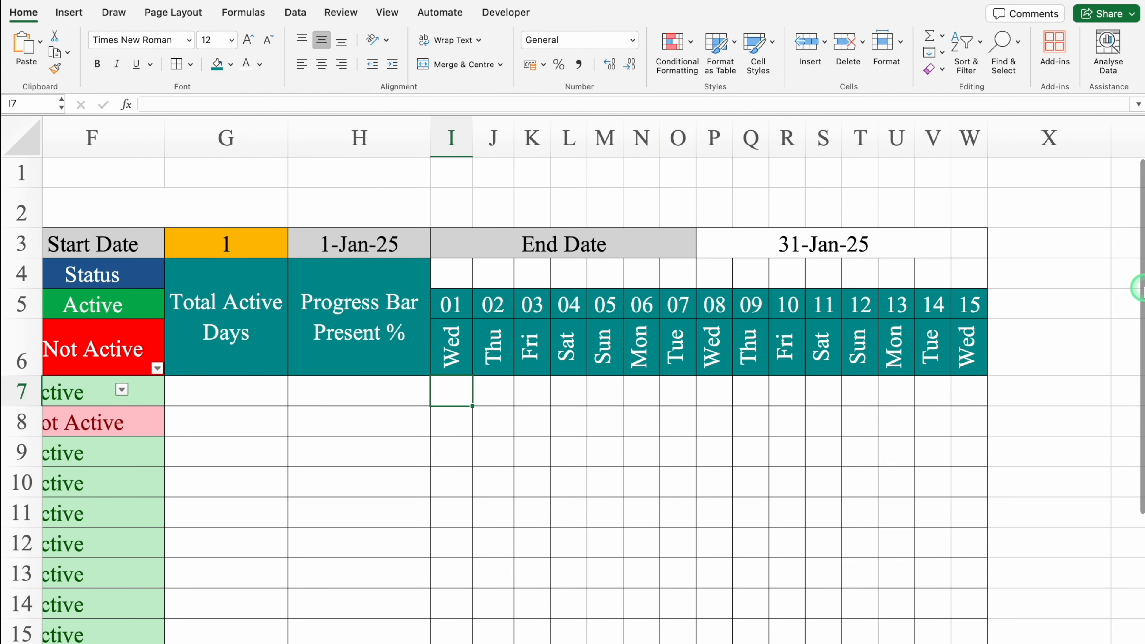
Start a Classic conditional formatting rule for I5:W16 that uses a formula to determine which cells to format
scroll(1136, 289, down, 1)
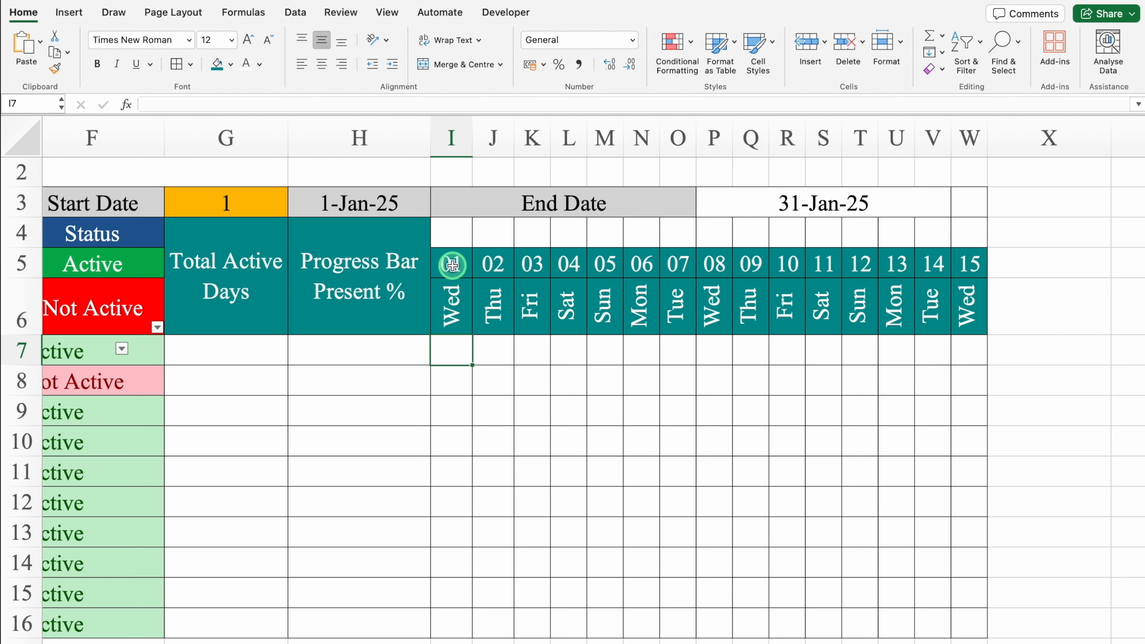
drag(452, 265, 964, 623)
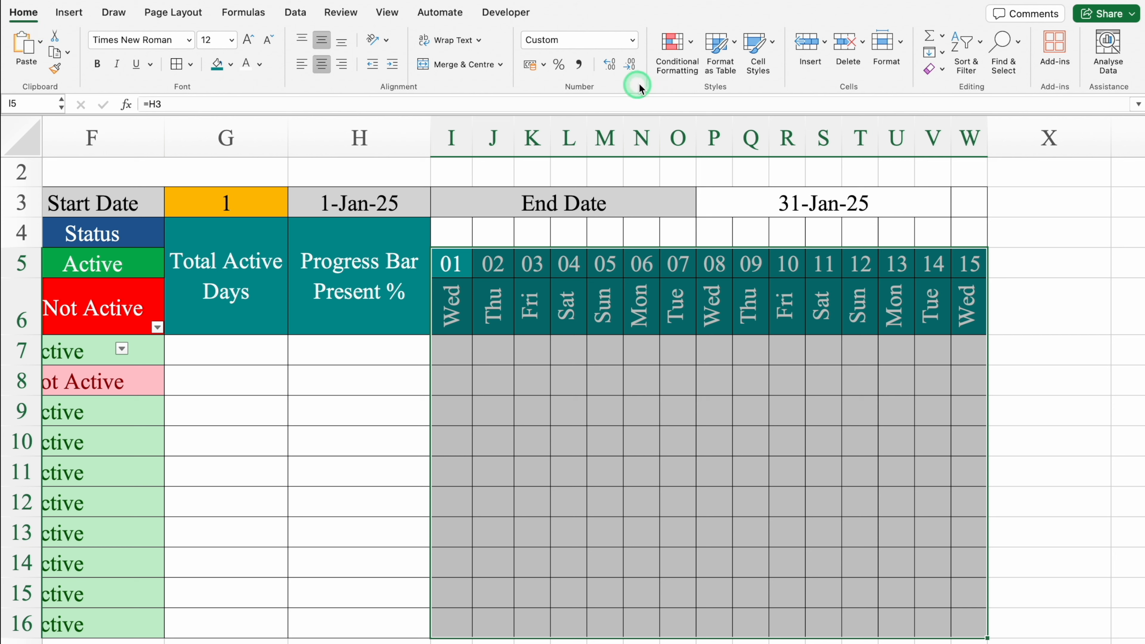
click(676, 47)
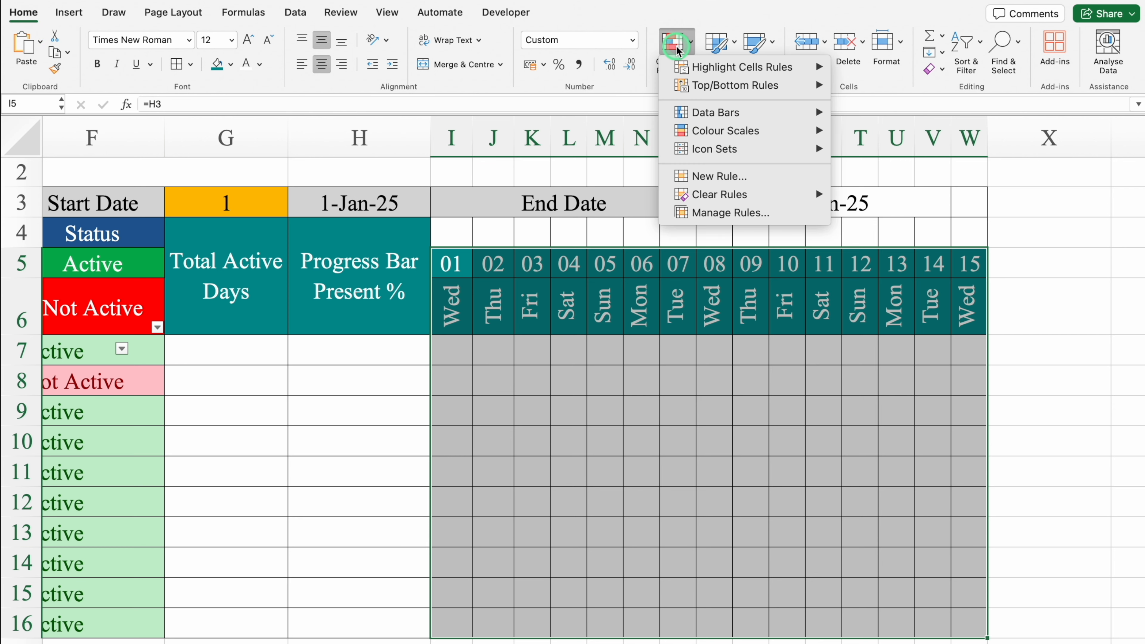
click(739, 179)
click(573, 143)
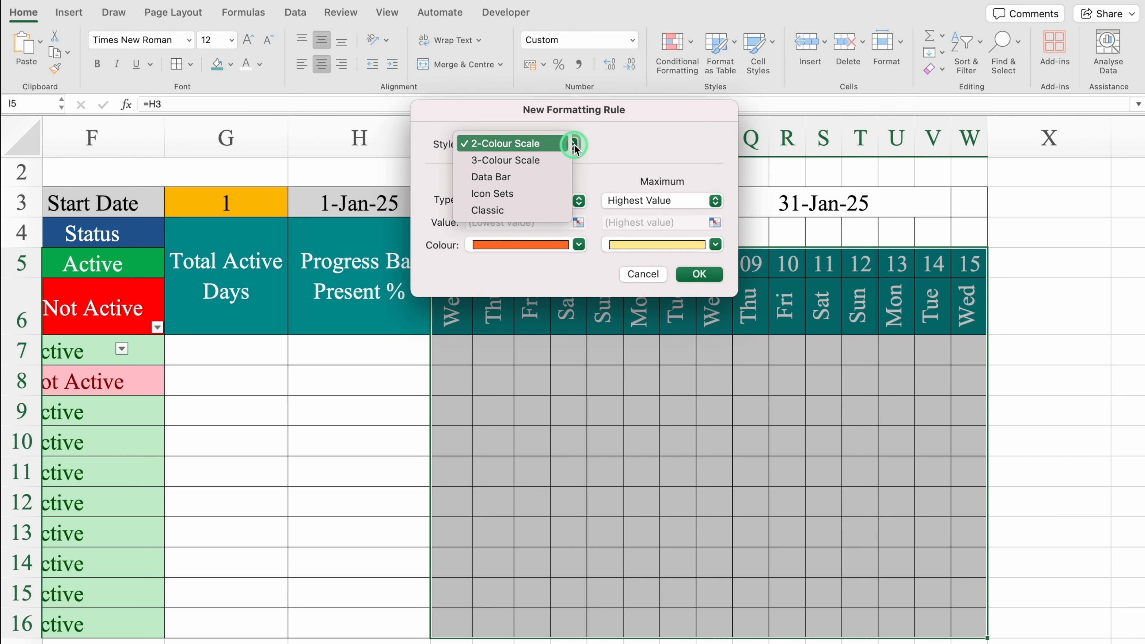
click(524, 210)
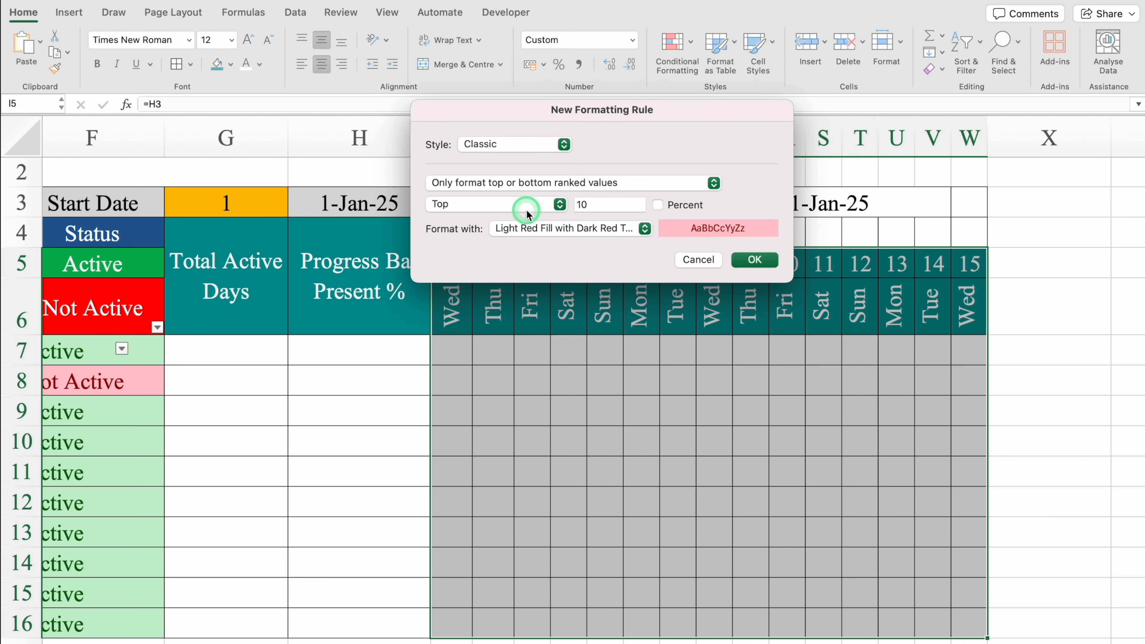
click(604, 182)
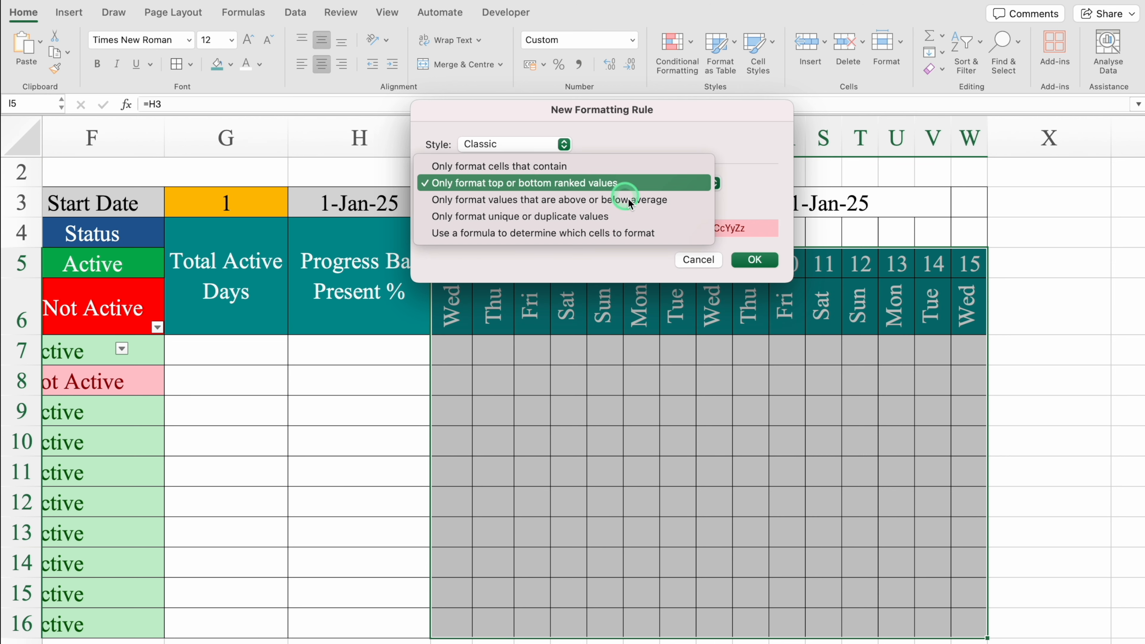
click(680, 231)
Enter the rule formula =I$6=$D$4 to compare each column's weekday with the first selected week-off
click(590, 204)
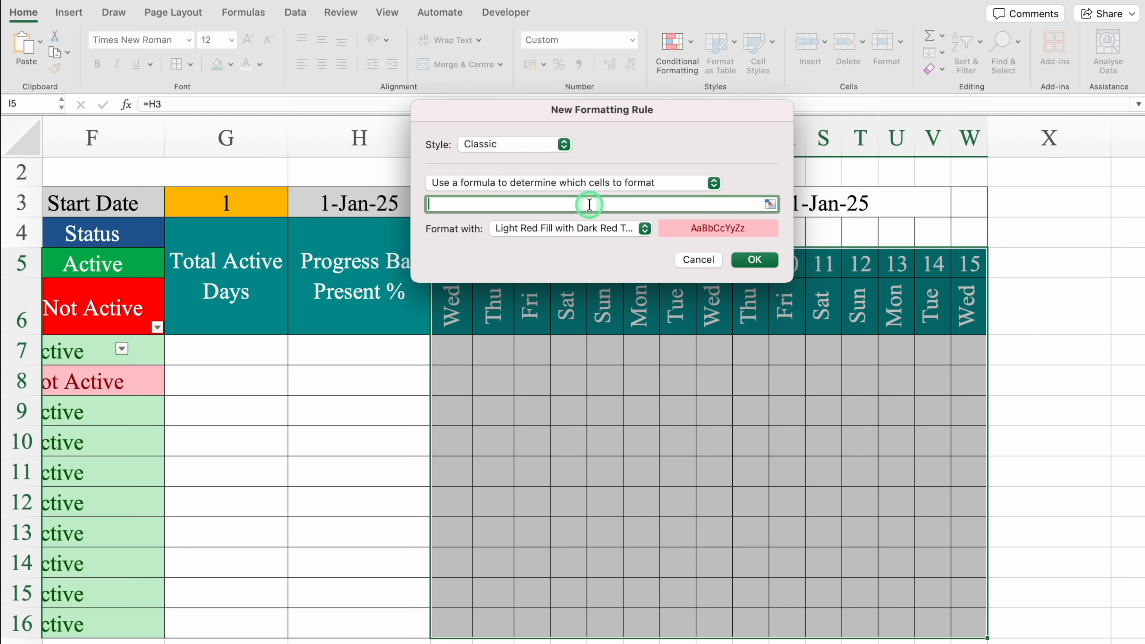
drag(548, 108, 716, 158)
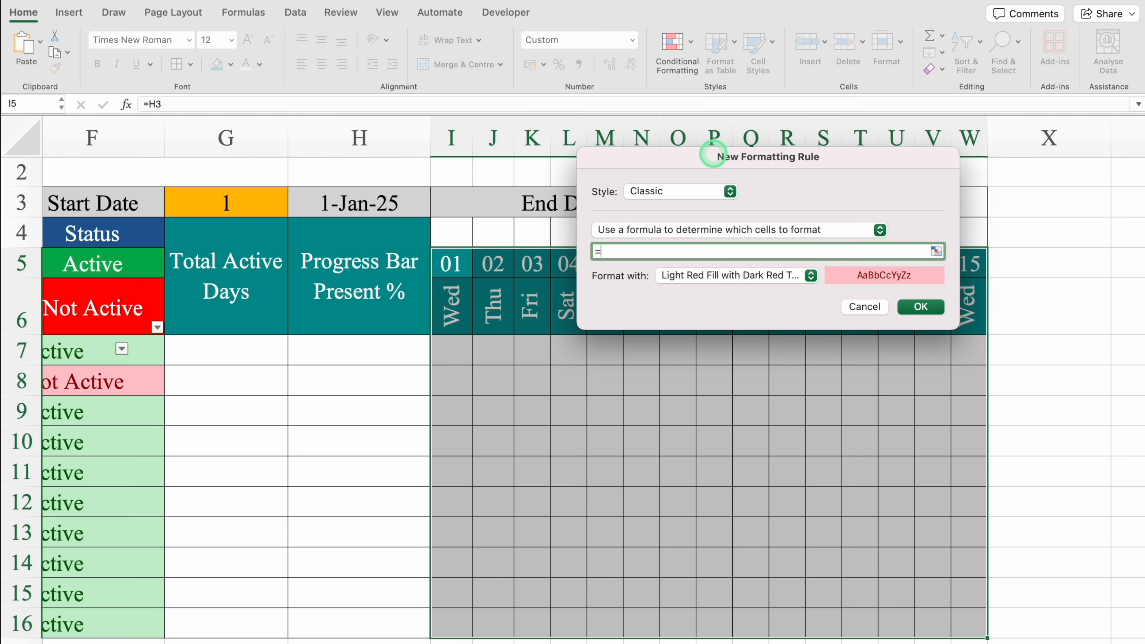
click(459, 298)
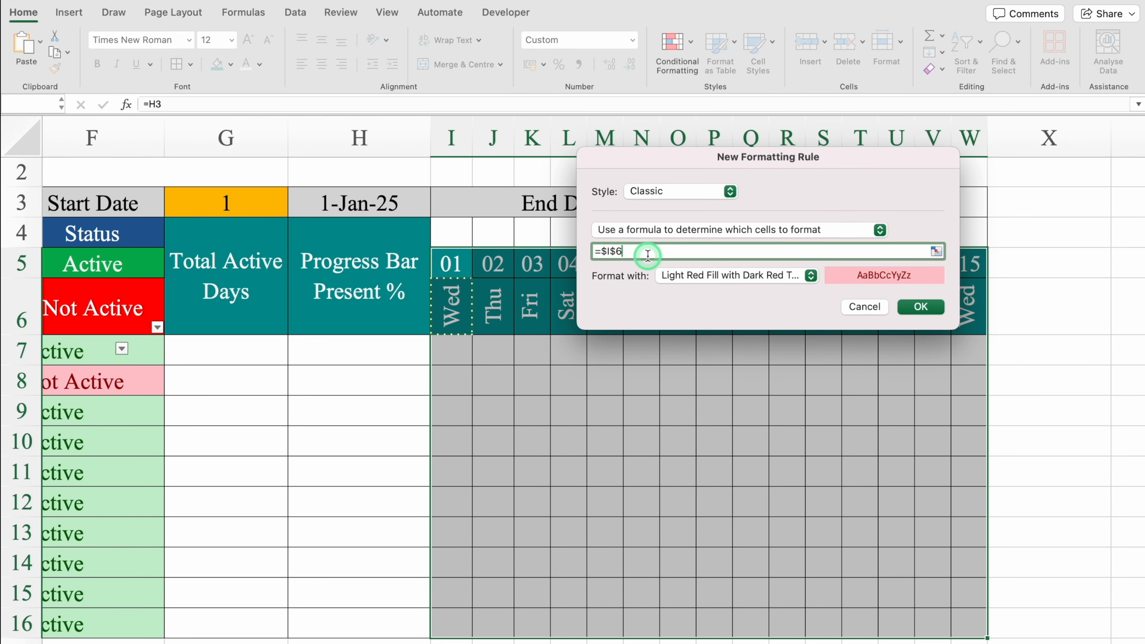
click(605, 251)
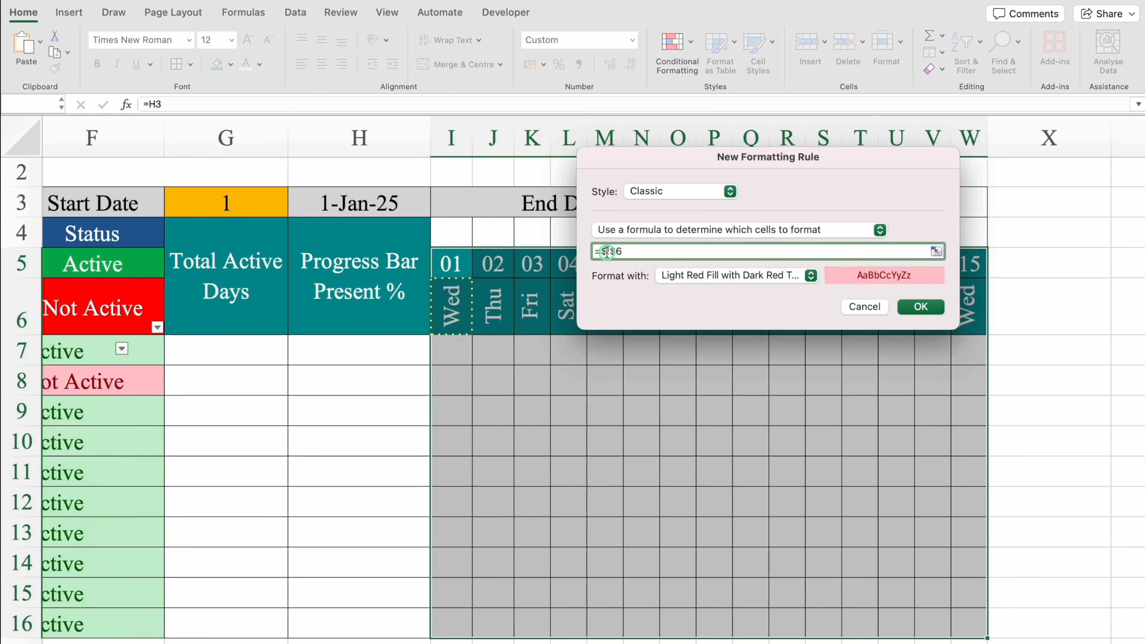
key(BackSpace)
key(Right)
key(Right)
key(Right)
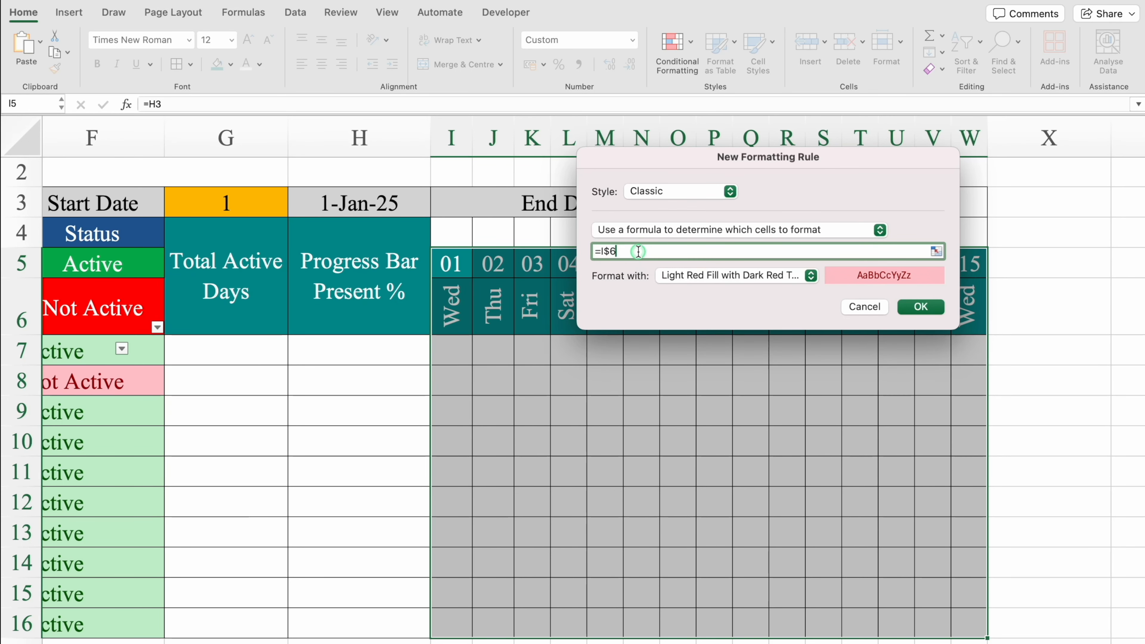
text(=)
scroll(672, 614, left, 10)
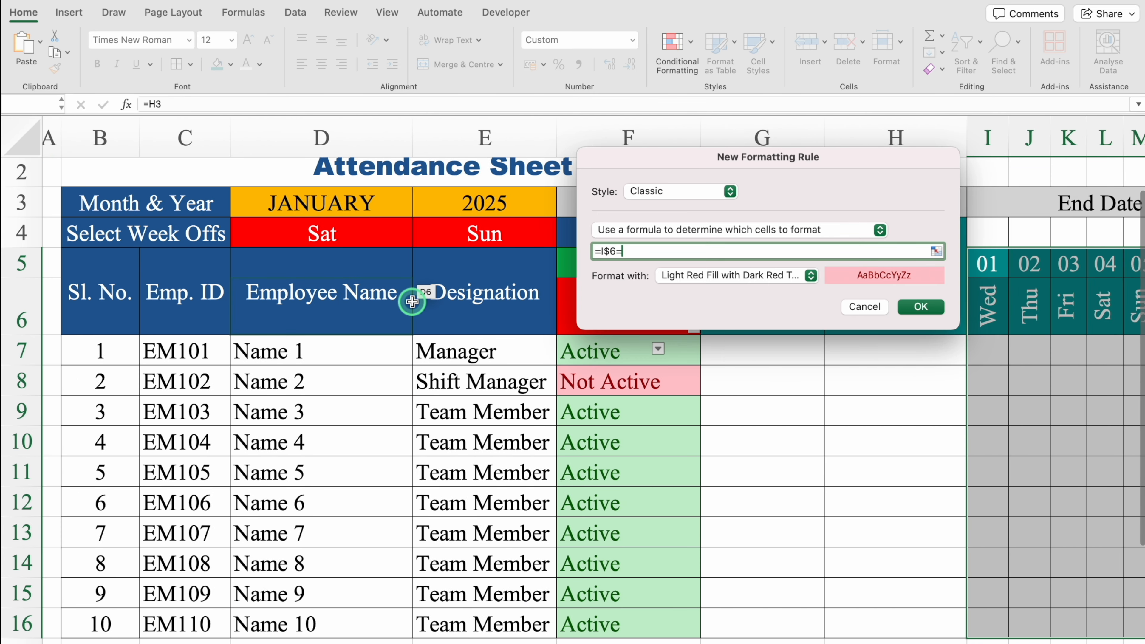
click(336, 235)
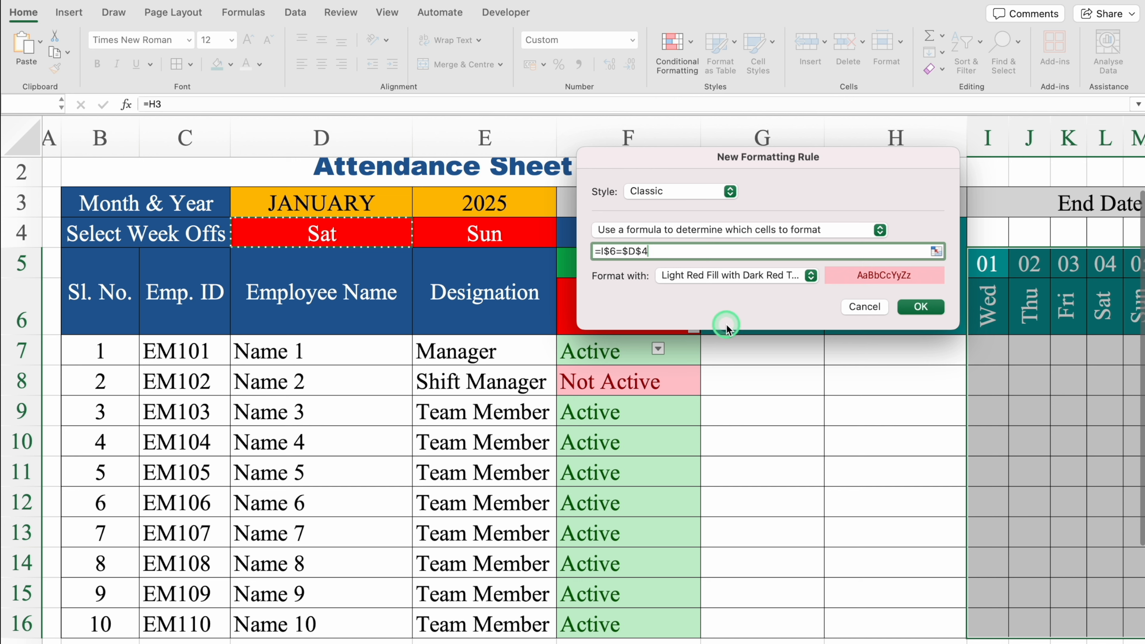
Bracket the first condition and add one for the second week-off, making the rule formula =(I$6=$D$4)+(I$6=$E$4)
text())
click(600, 252)
text(()
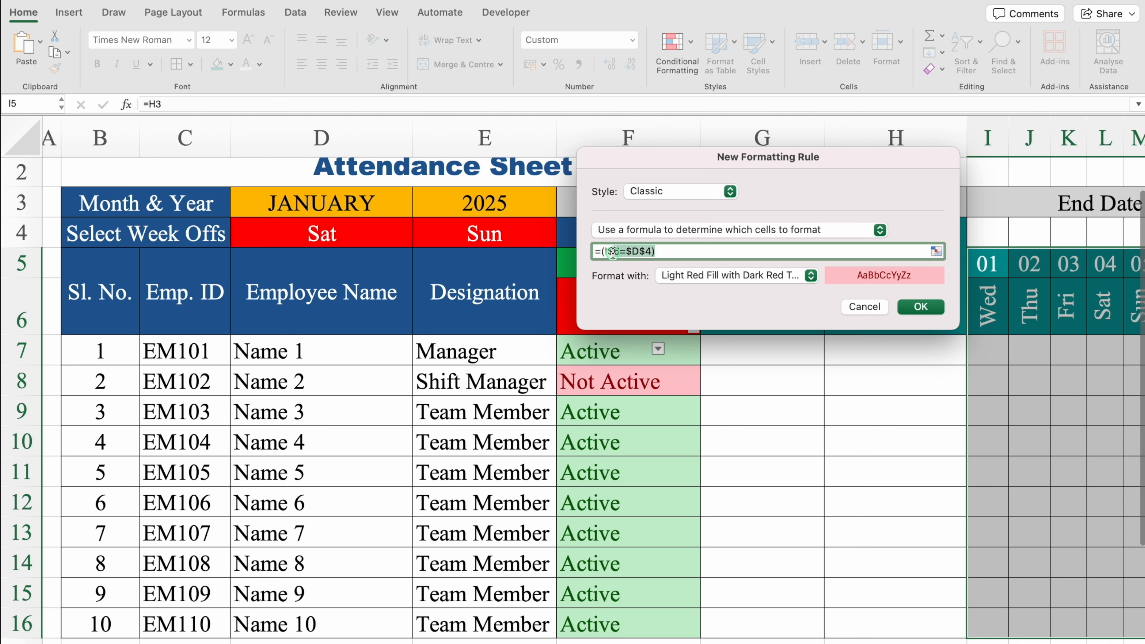
click(647, 287)
click(710, 309)
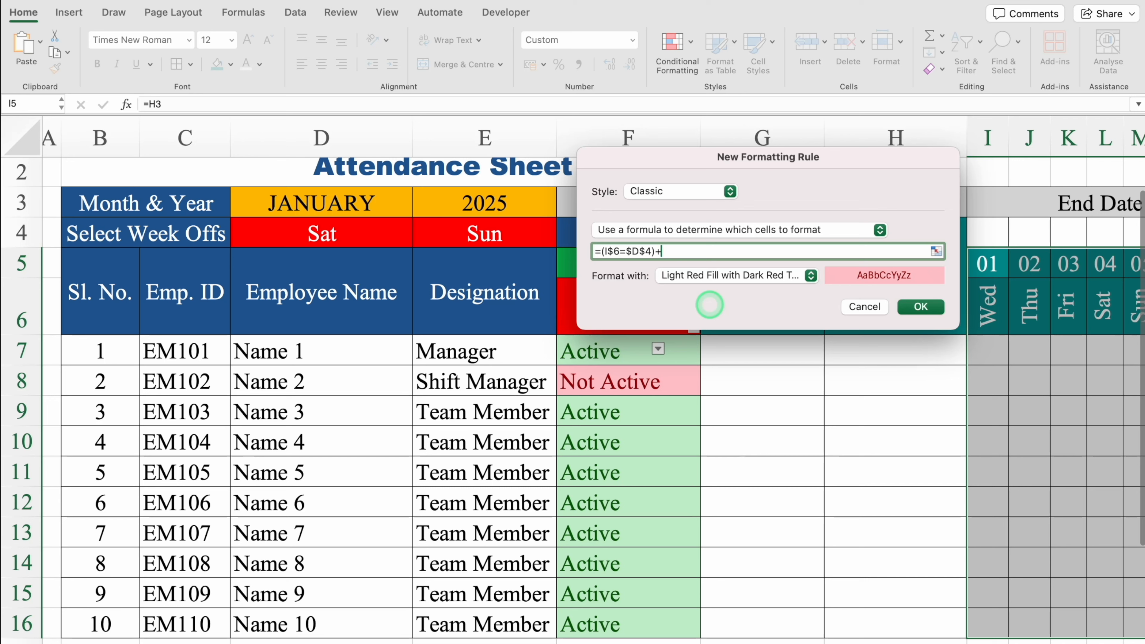
text(+)
key(super+v)
click(712, 254)
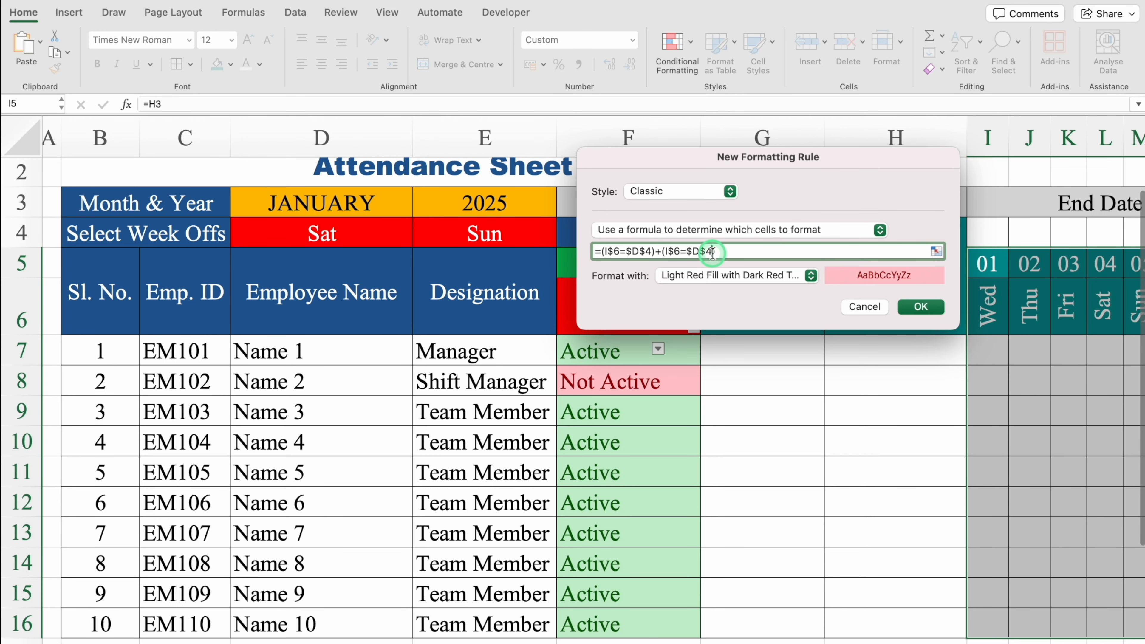
key(BackSpace)
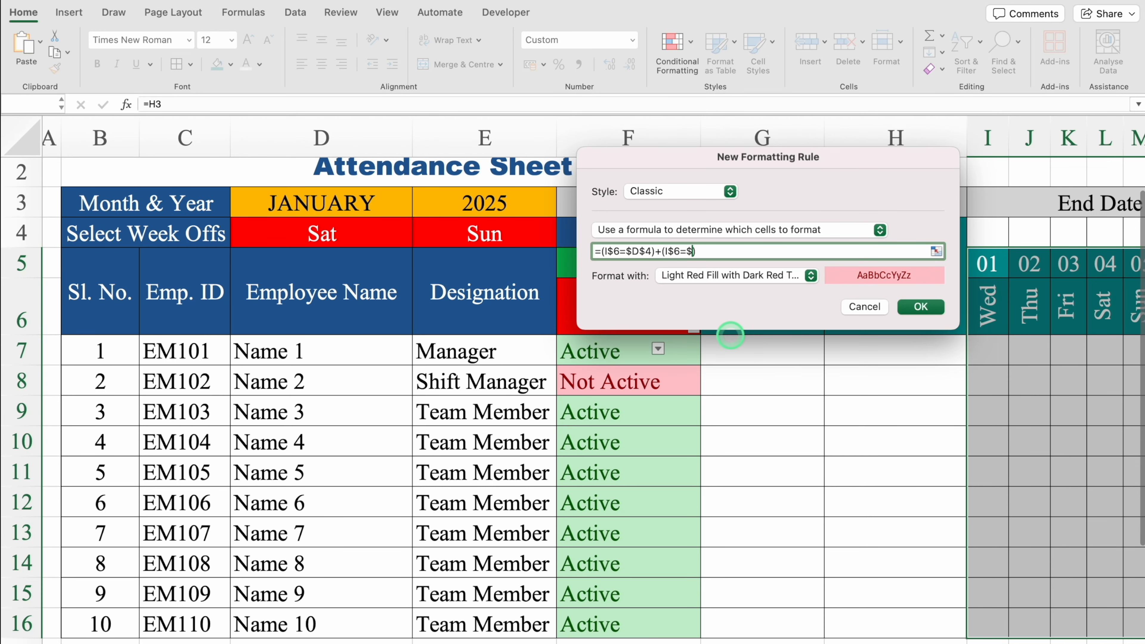
click(505, 235)
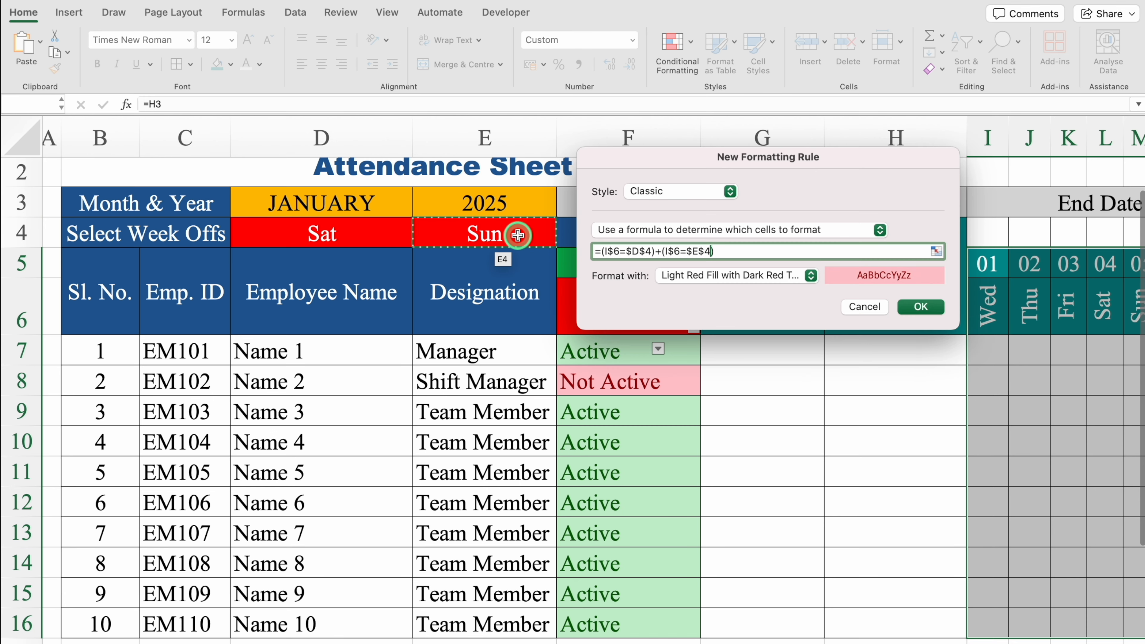
Give the week-off rule a custom format with dark blue fill and white font, and apply it to I5:W16
click(810, 276)
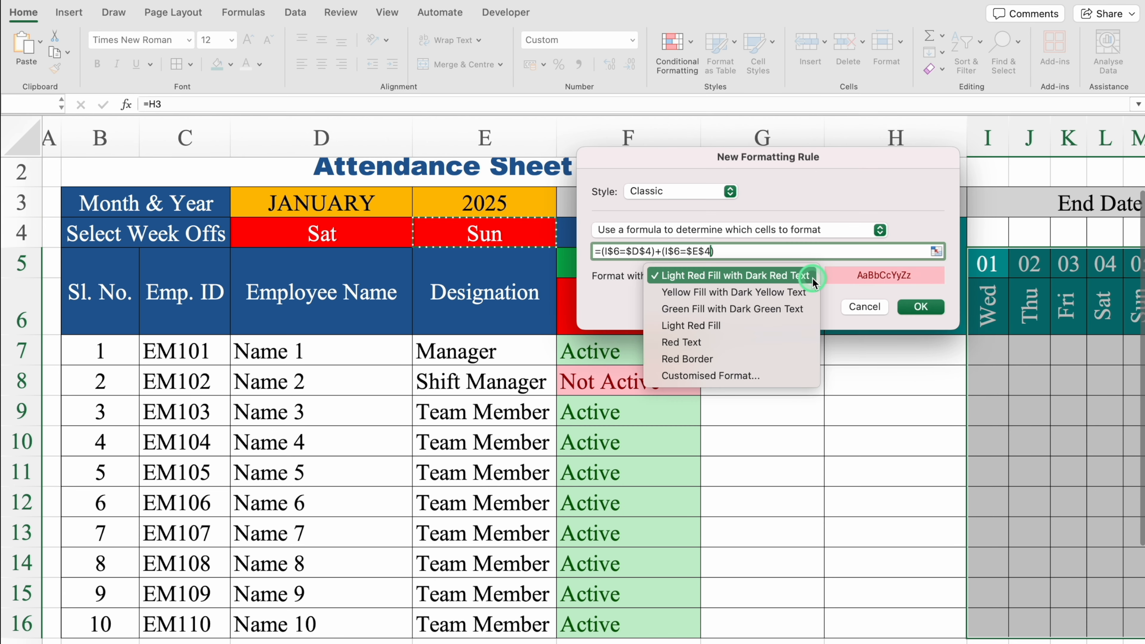
click(752, 375)
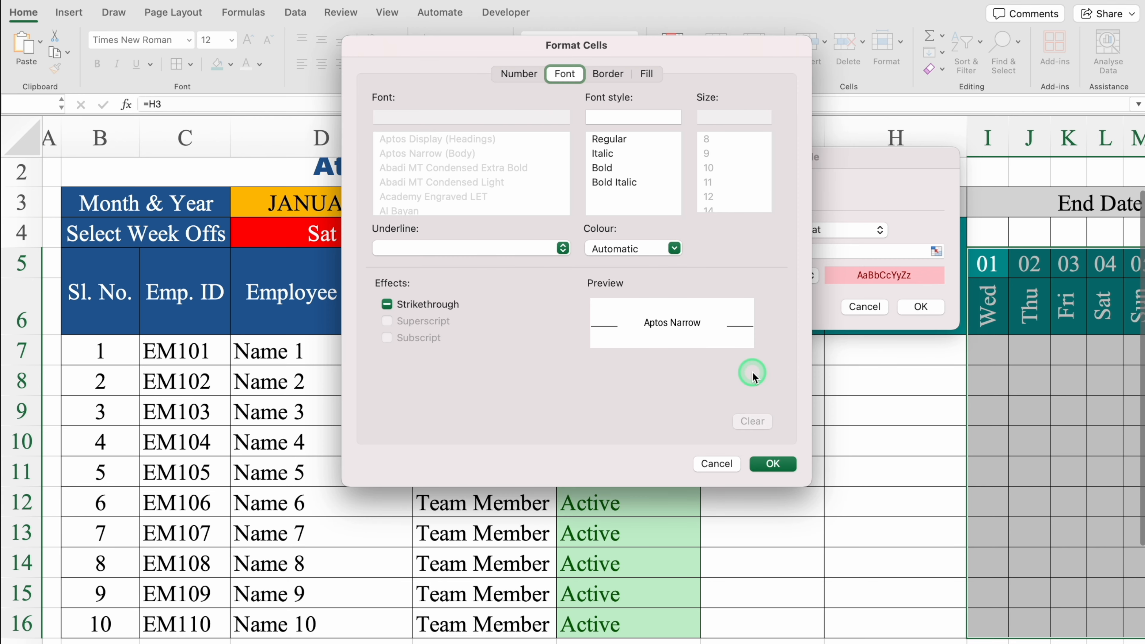
click(649, 74)
click(530, 131)
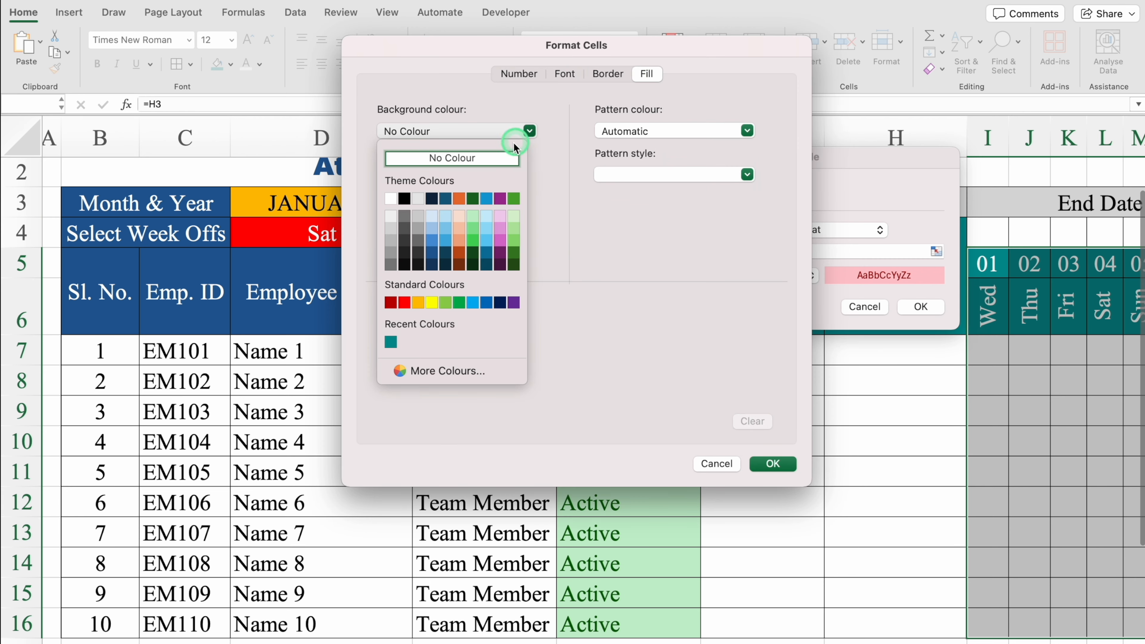
click(433, 250)
click(564, 75)
click(674, 247)
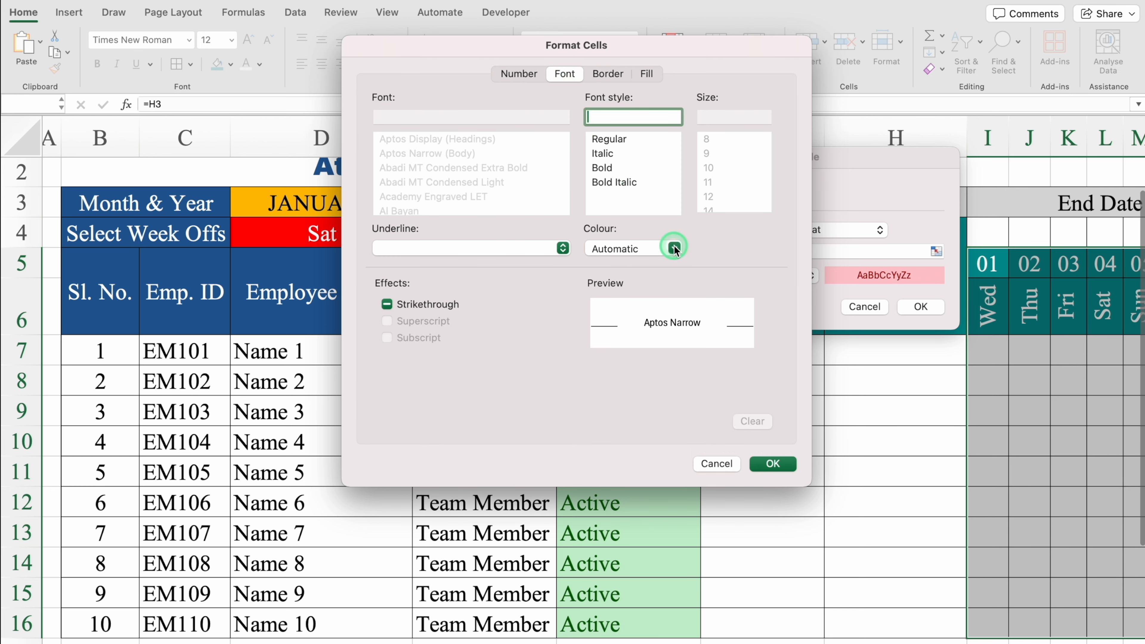
click(598, 315)
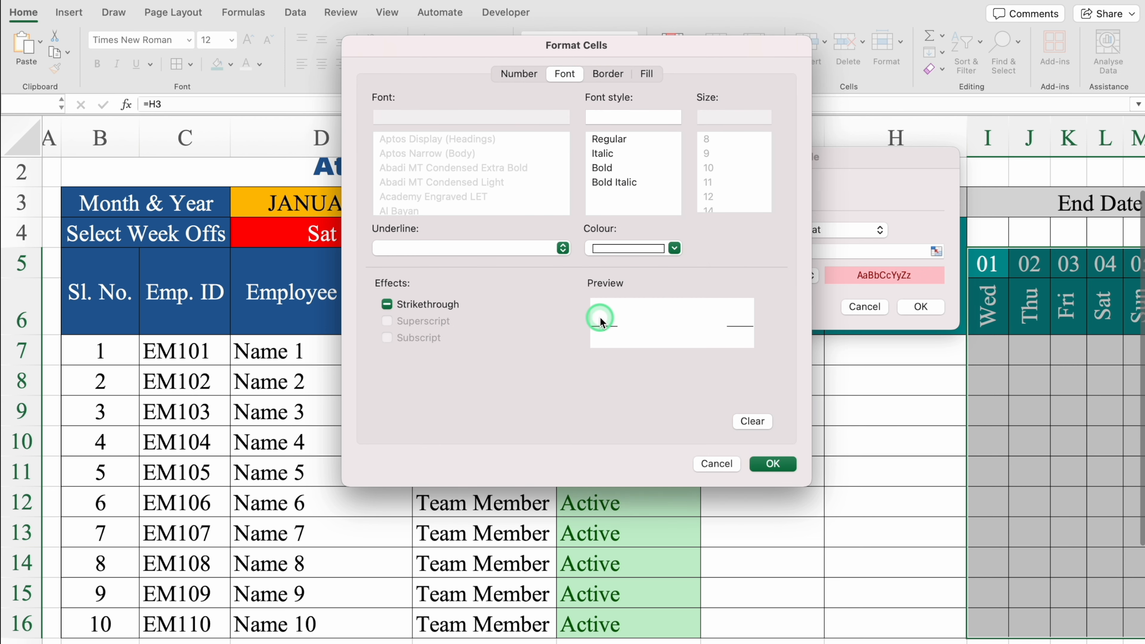
click(771, 465)
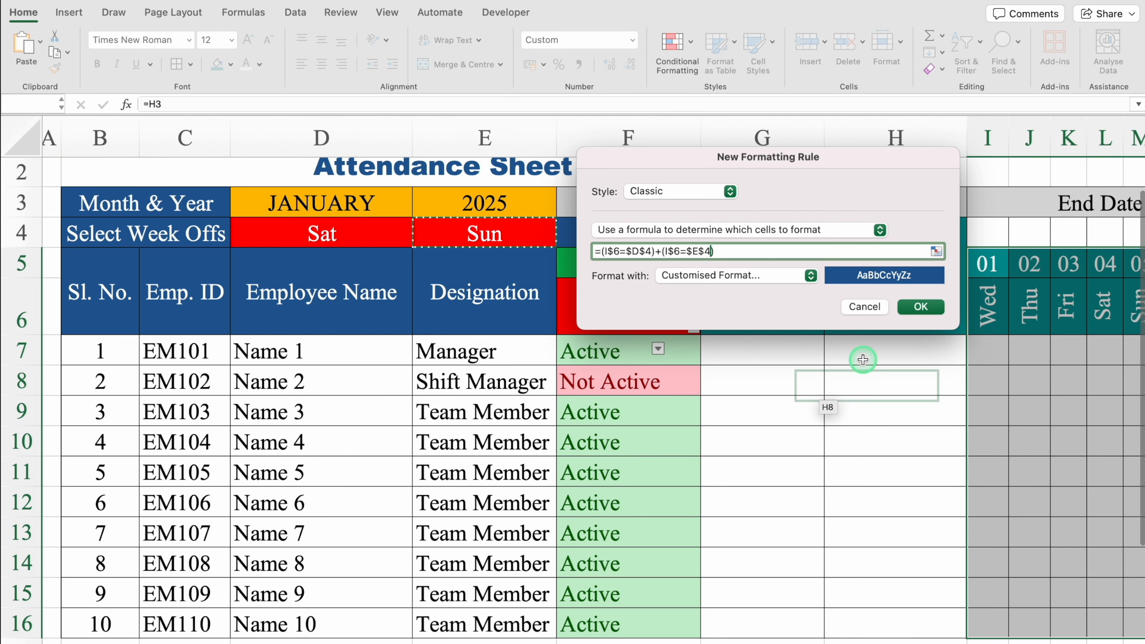
click(921, 307)
scroll(923, 311, right, 10)
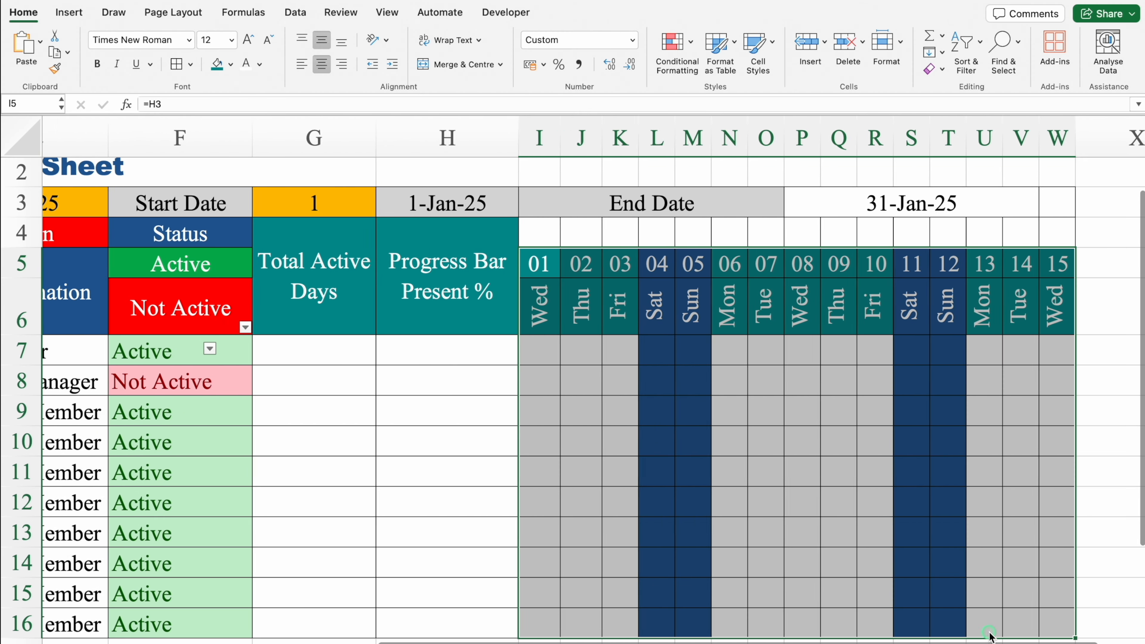
Set both week-off selections in D4 and E4 to None to test the highlighting
drag(989, 634, 672, 634)
click(388, 235)
click(404, 239)
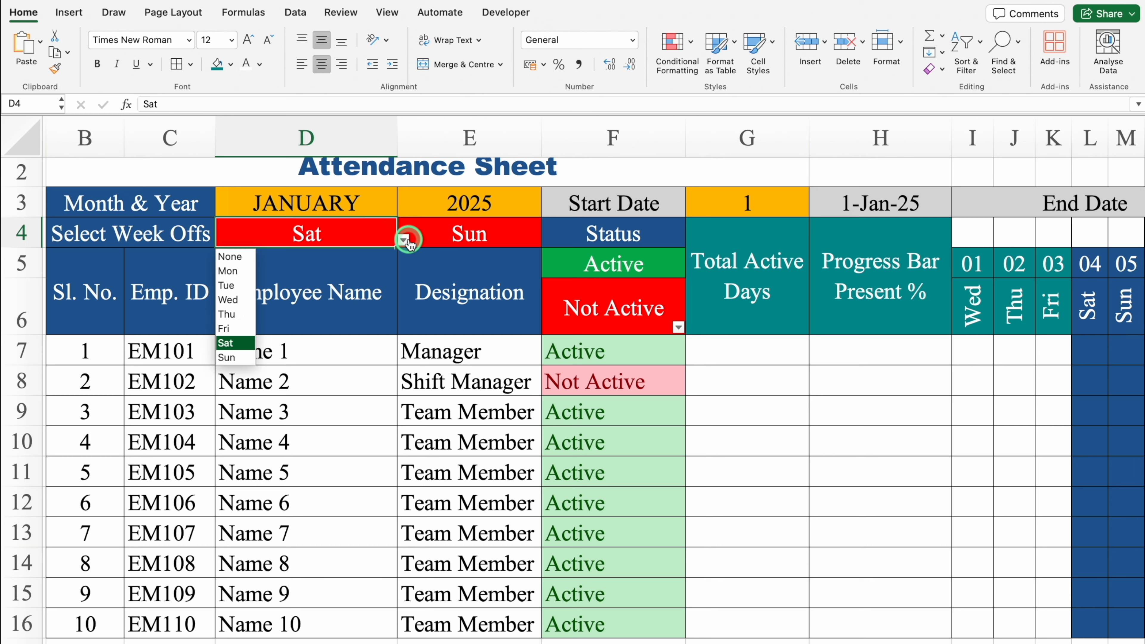
click(235, 257)
click(433, 229)
click(547, 239)
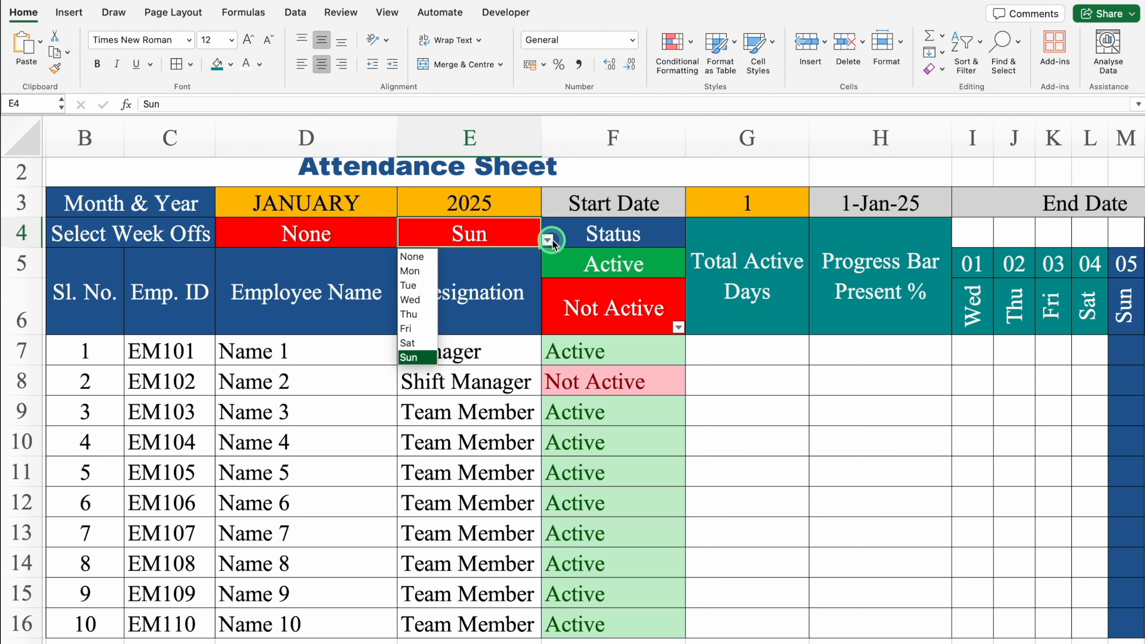
click(415, 260)
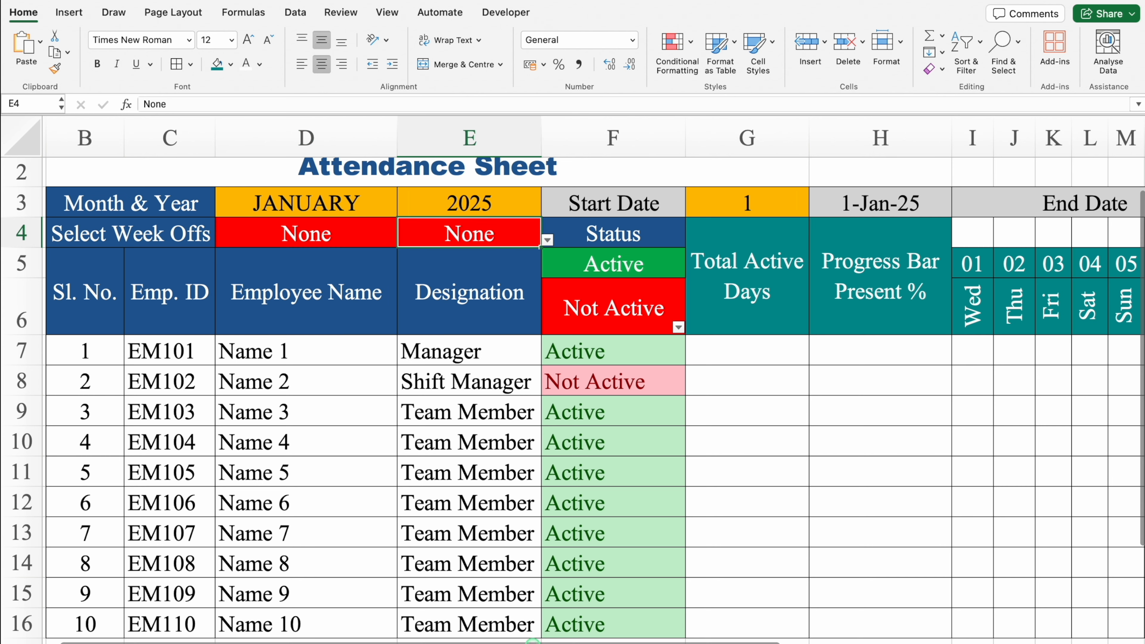
scroll(415, 262, right, 5)
scroll(586, 379, left, 3)
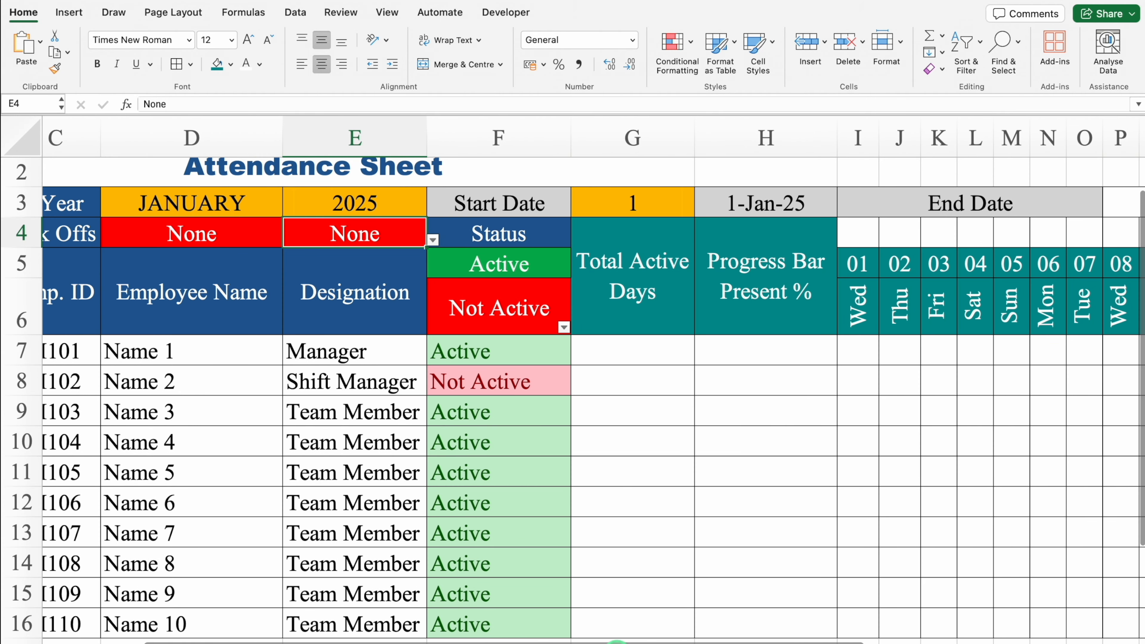
Change the second week-off in E4 to Fri and check the highlighted date columns
click(432, 240)
click(310, 328)
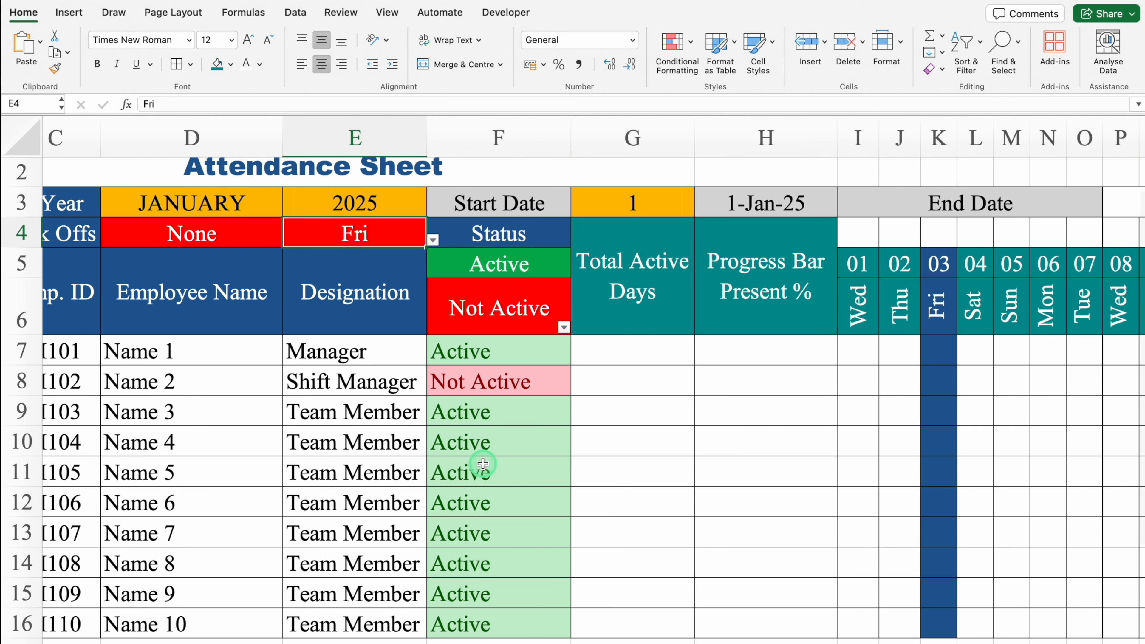
scroll(513, 631, right, 5)
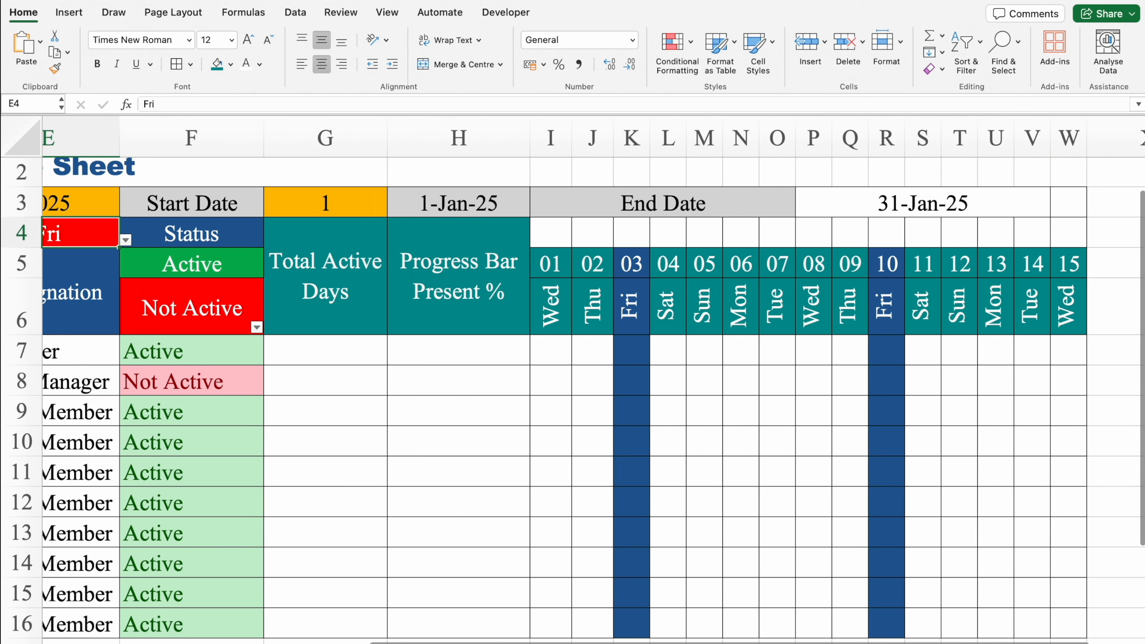
scroll(315, 361, left, 5)
Set the first week-off in D4 to Sat and the second in E4 to Sun
click(242, 233)
click(270, 239)
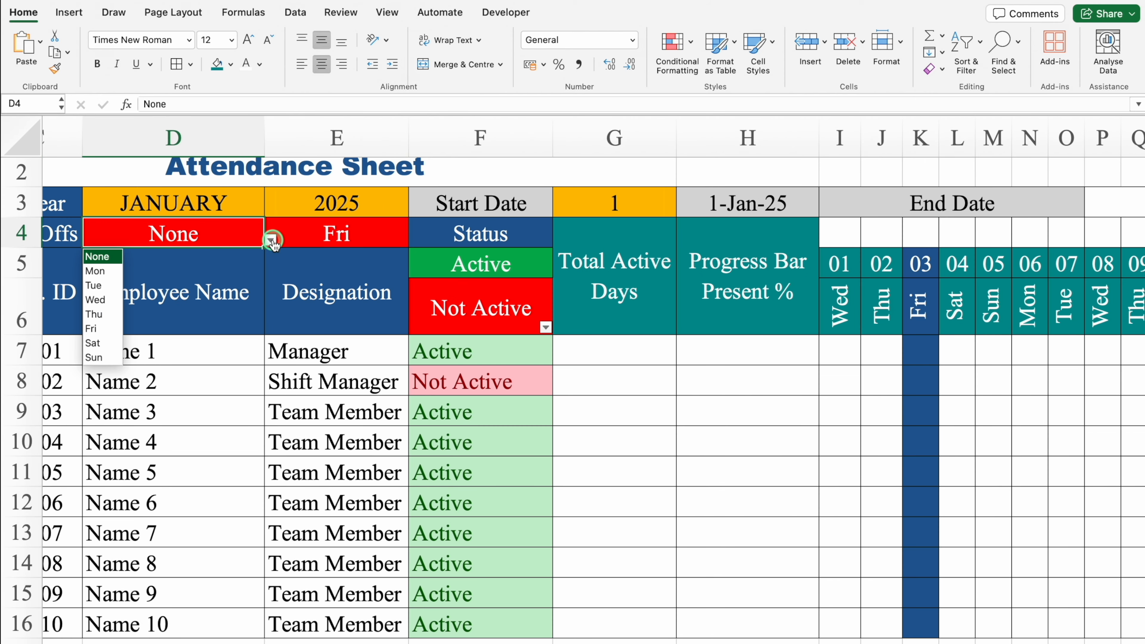
click(106, 344)
click(403, 233)
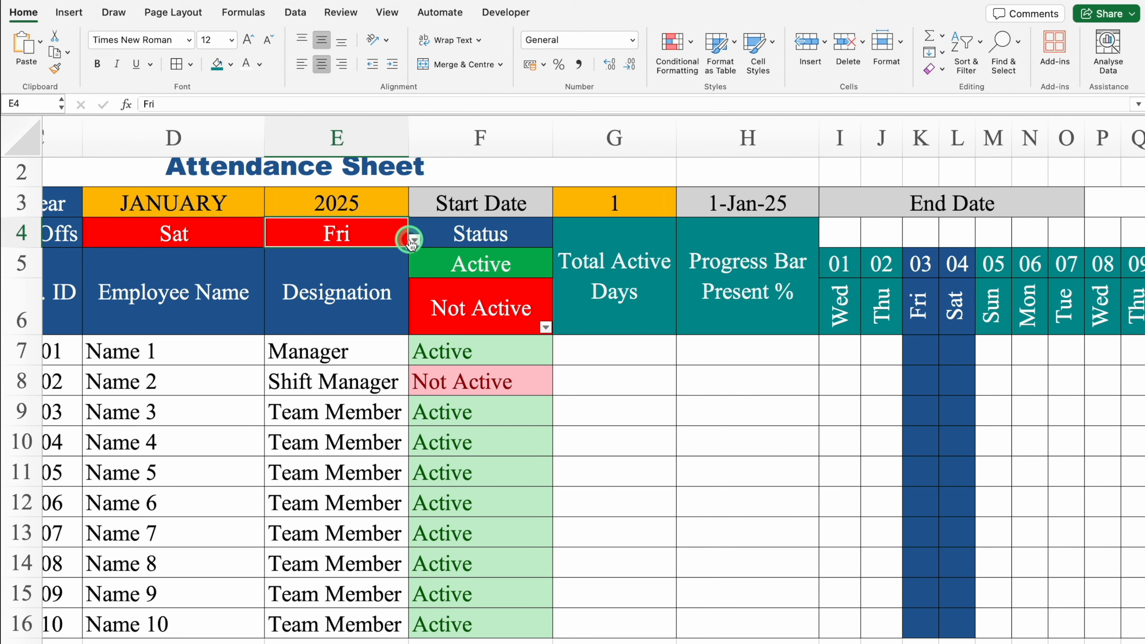
click(415, 240)
click(279, 357)
Fill the merged end date value cell P3 with the light grey used for its label
scroll(650, 641, right, 3)
scroll(651, 641, right, 2)
click(839, 201)
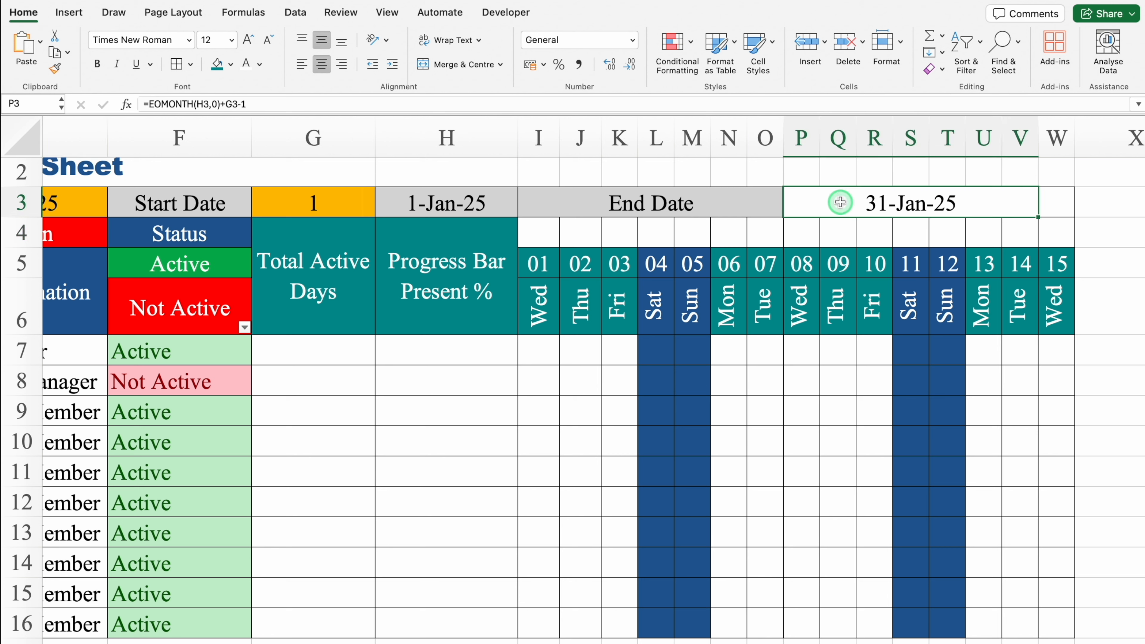
click(230, 64)
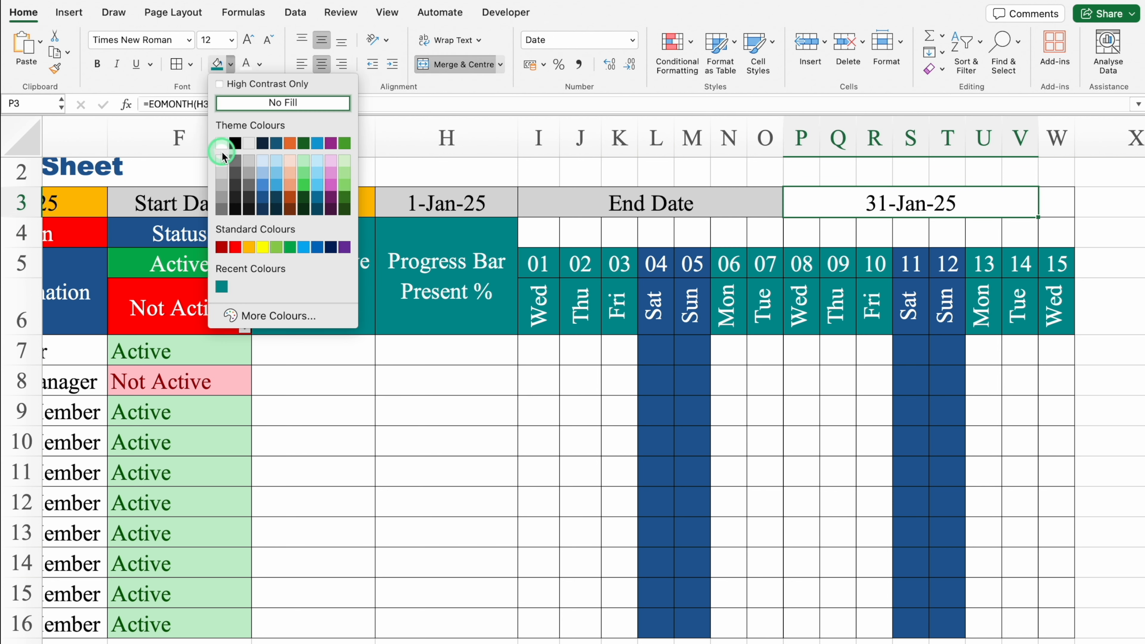
click(222, 168)
Make row 4 much taller and turn on text wrapping for the blank cells I4:W4 above the dates
click(542, 236)
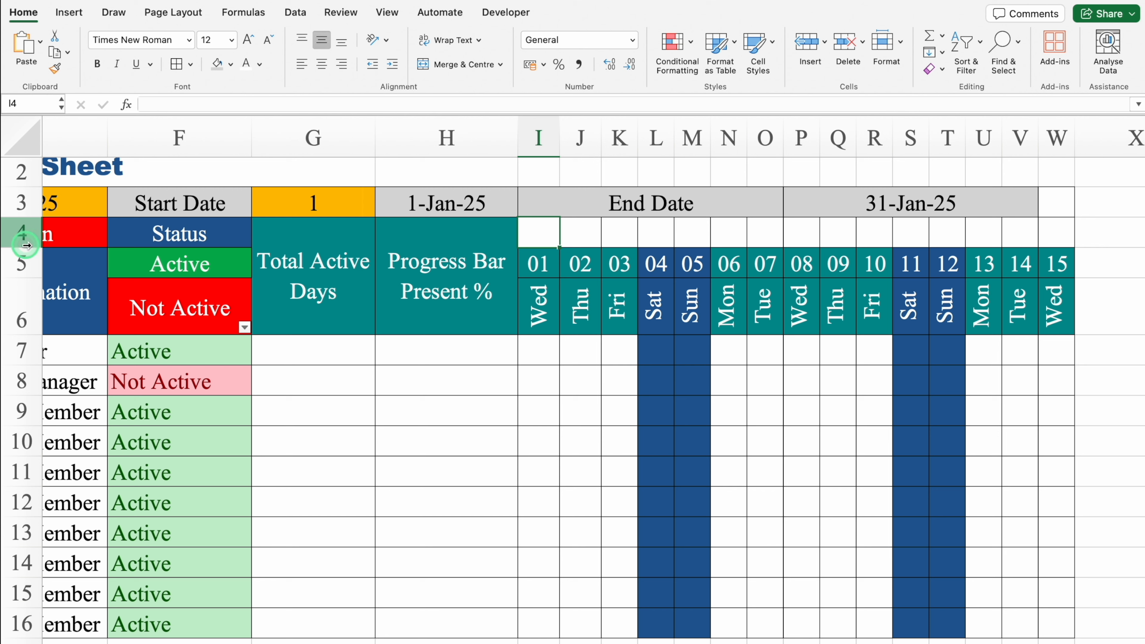
drag(25, 246, 45, 354)
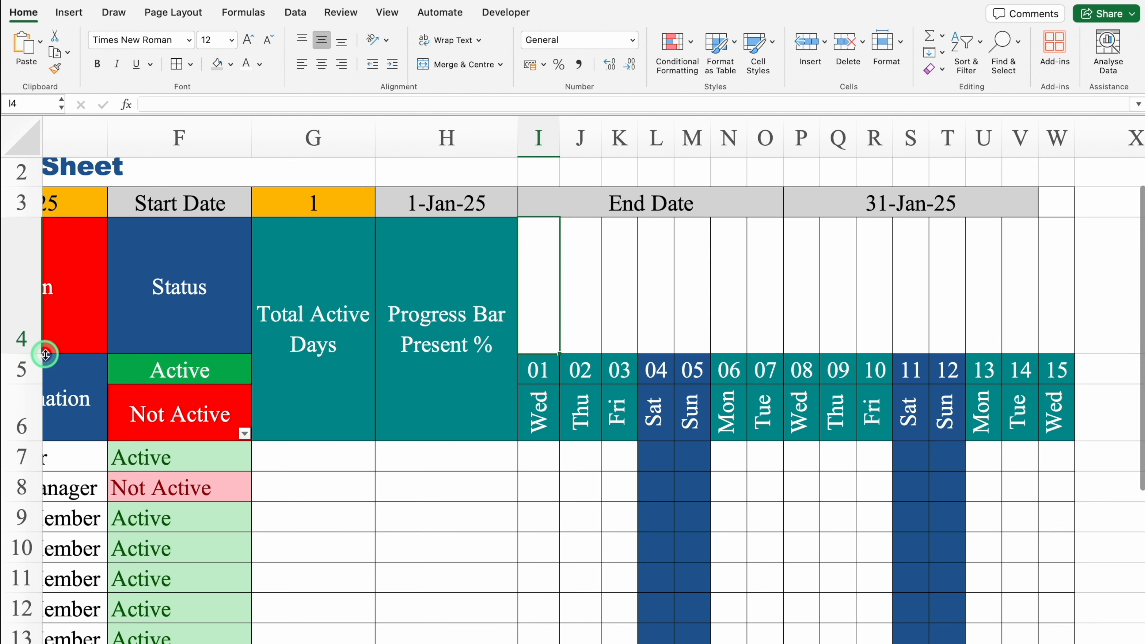
drag(538, 284, 1053, 294)
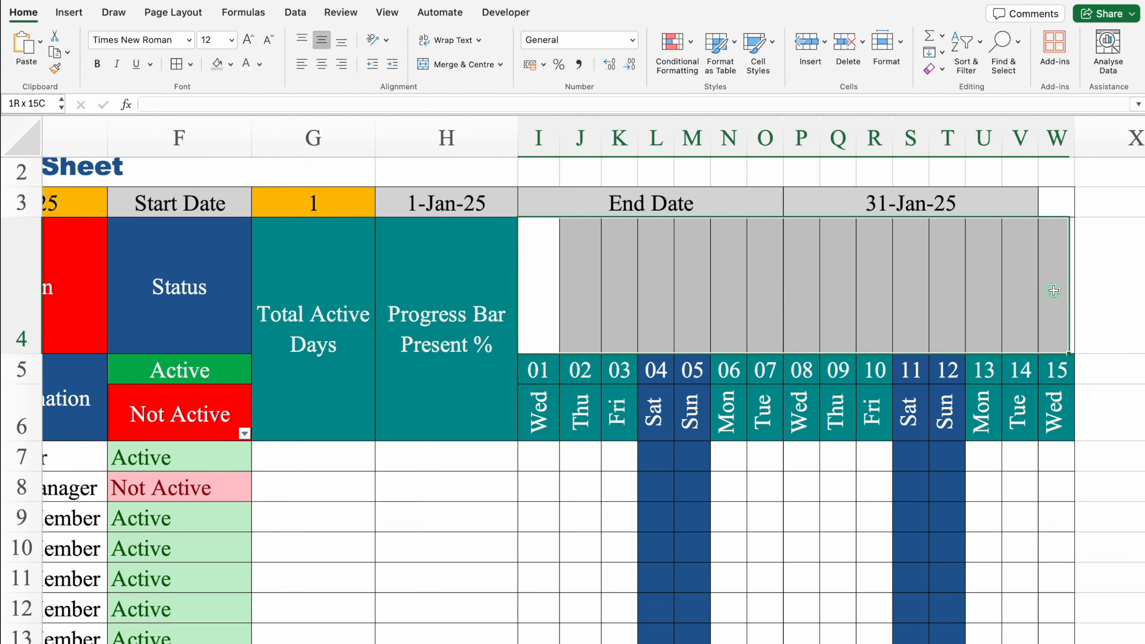
click(452, 52)
click(545, 260)
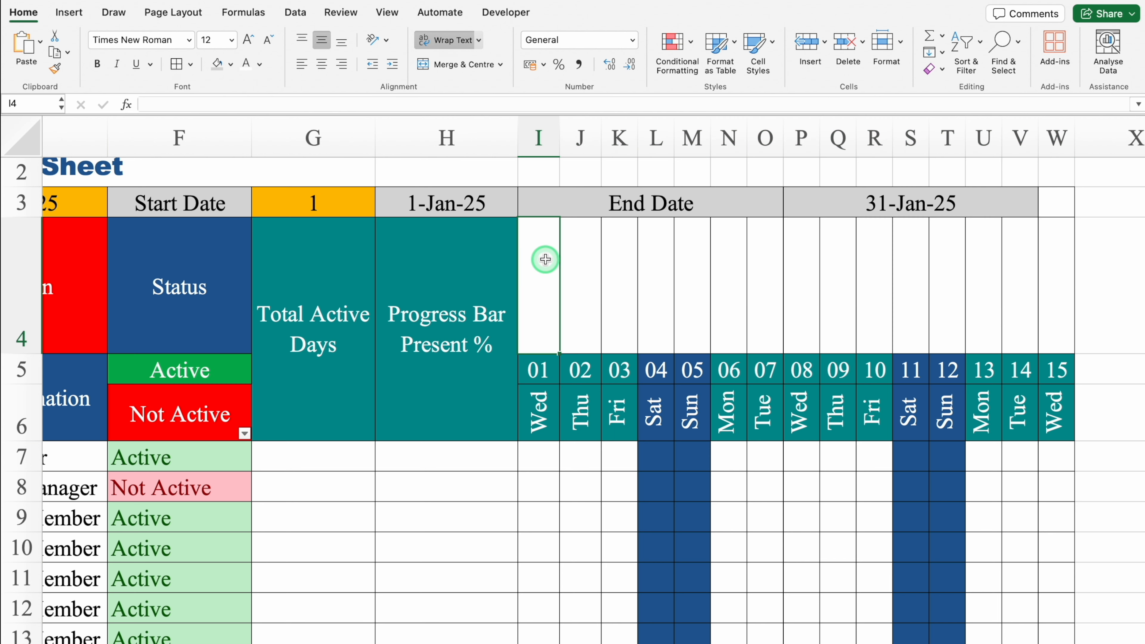
text(=)
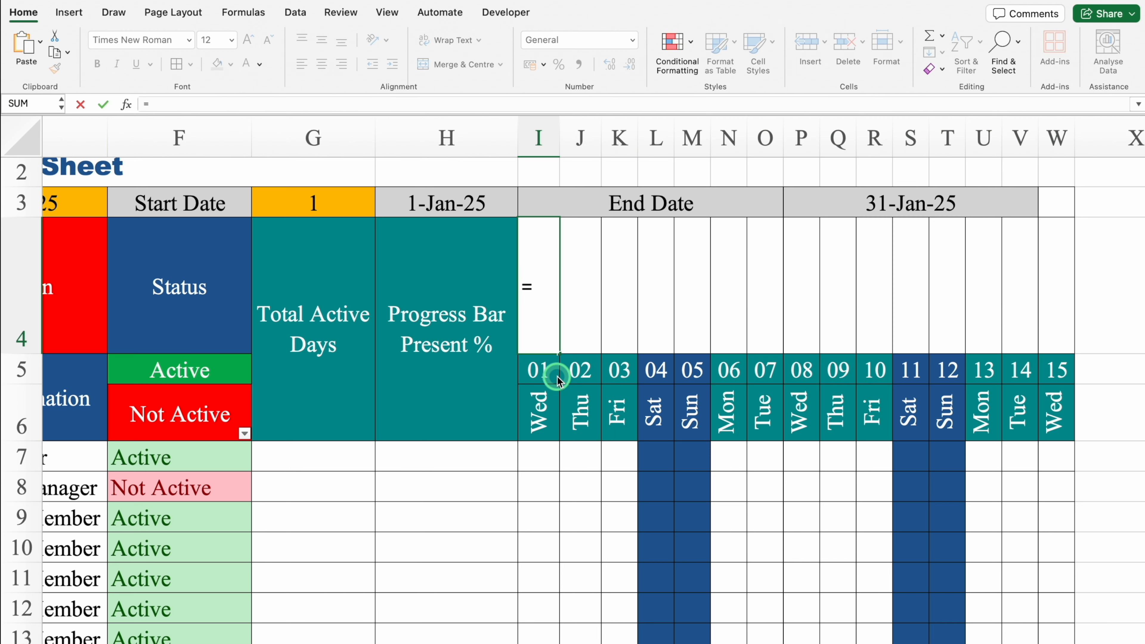
text(vlo)
double_click(554, 377)
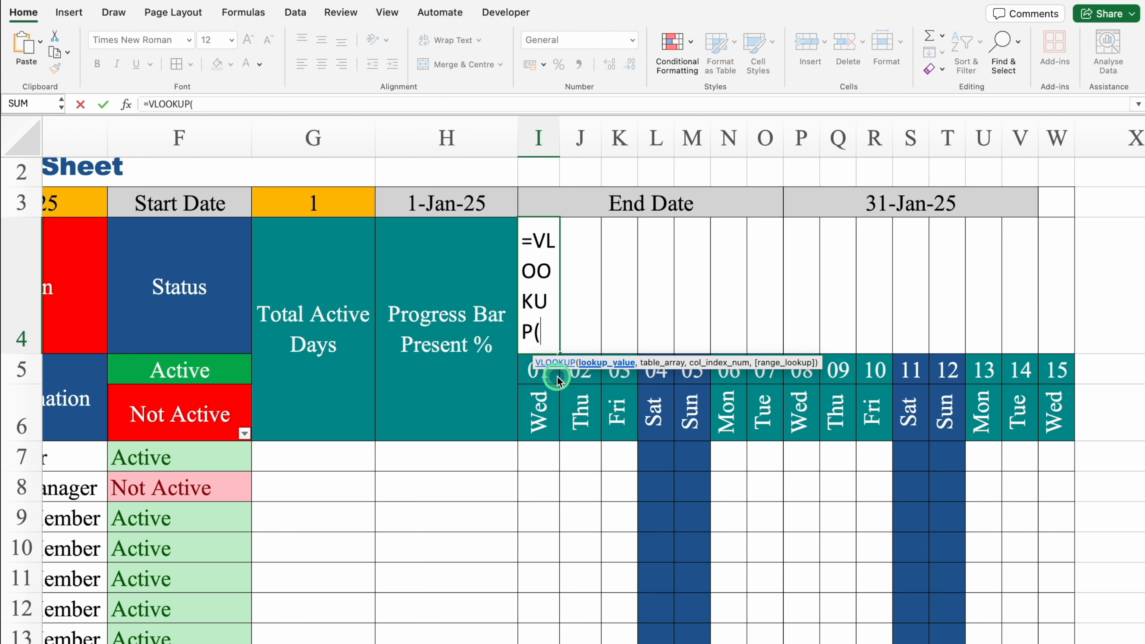
key(Escape)
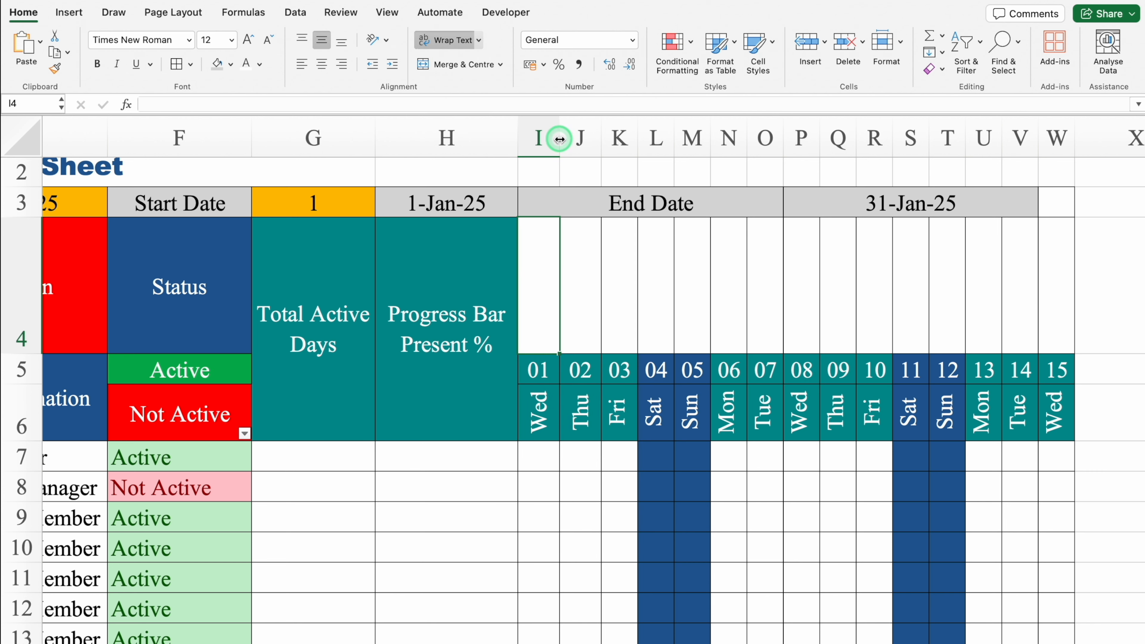
Widen column I and begin a VLOOKUP formula in I4 with lookup value I5 and its table array on the Settings sheet
drag(559, 138, 832, 161)
text(=vlo)
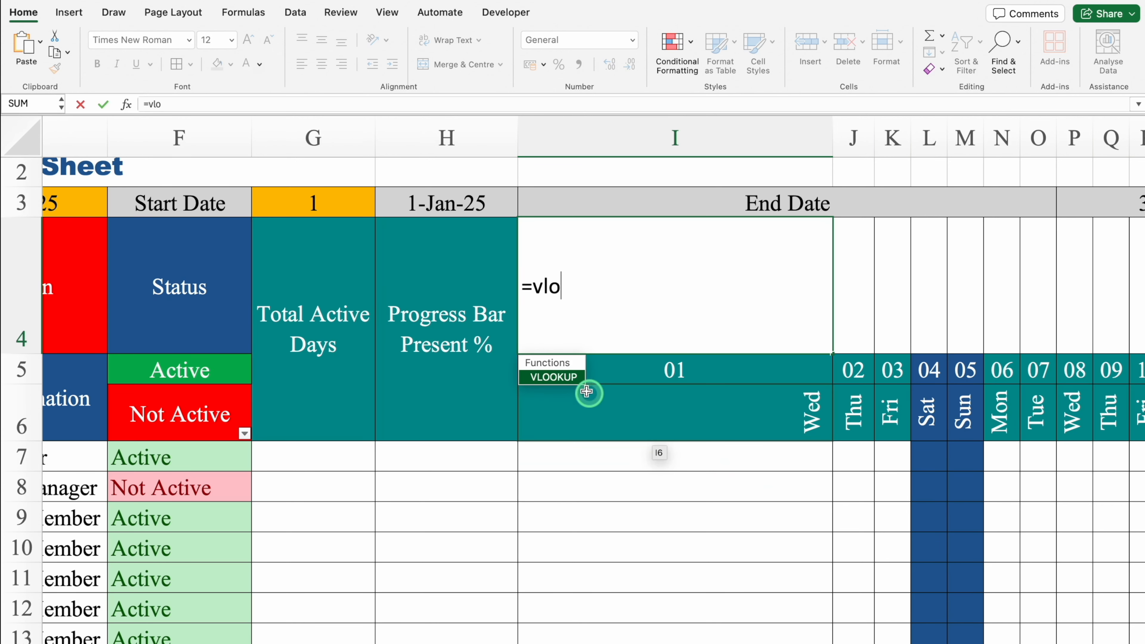
double_click(553, 377)
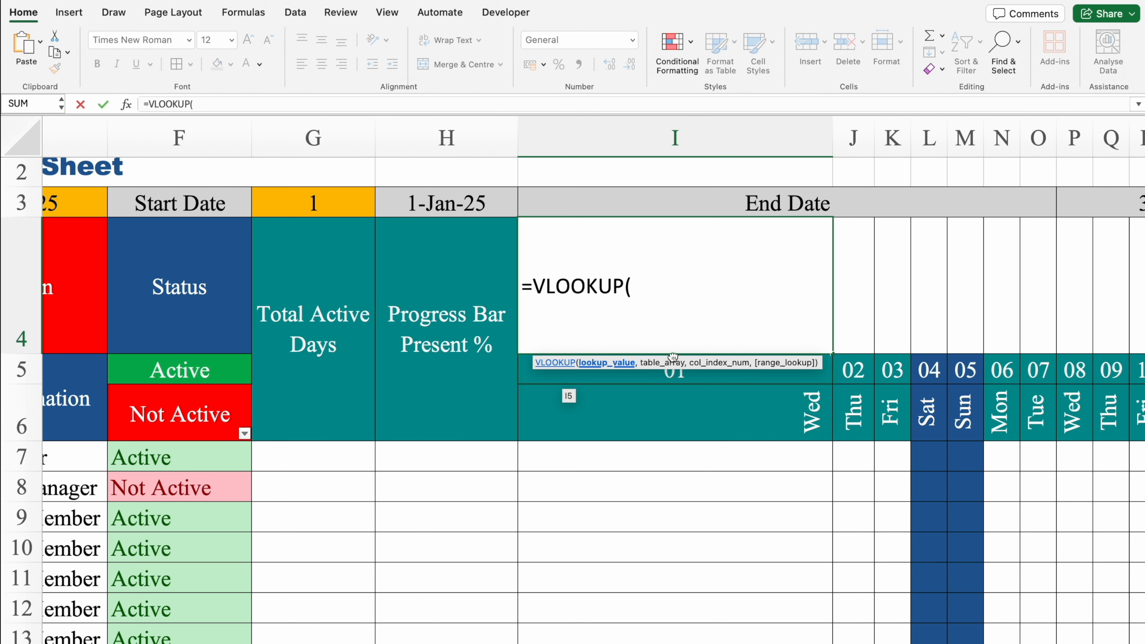
click(655, 370)
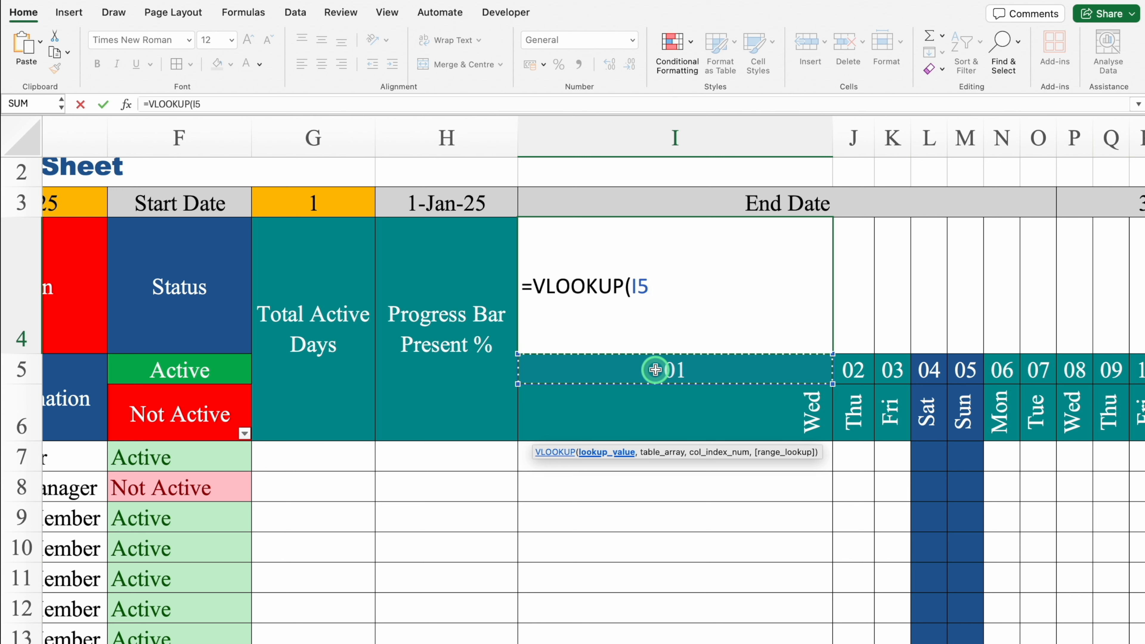
text(,)
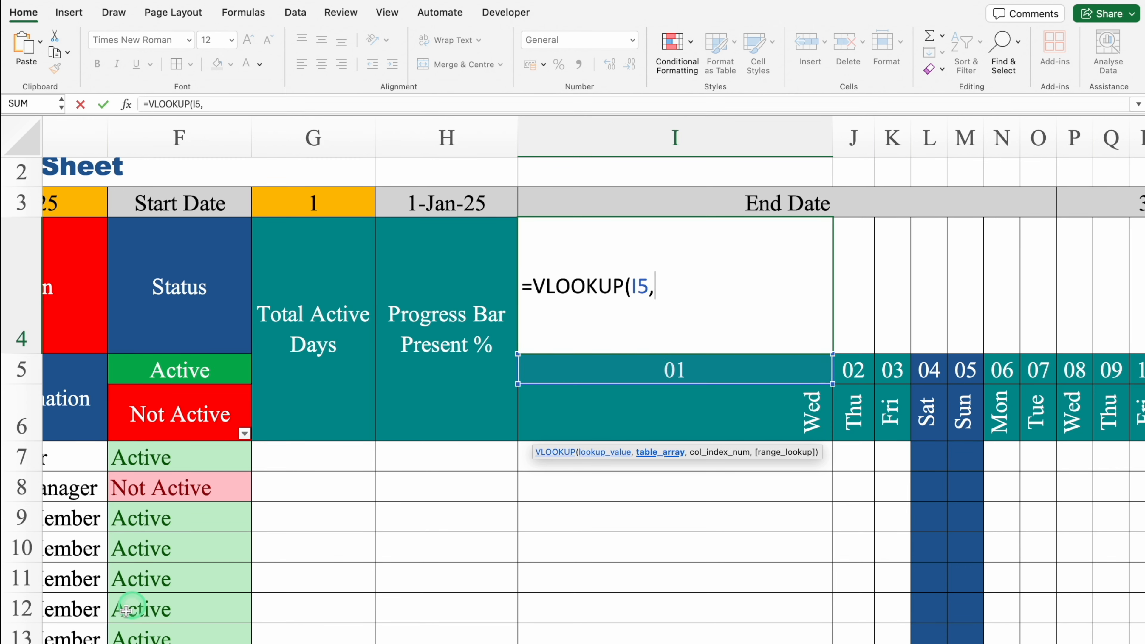
key(ctrl+Page_Up)
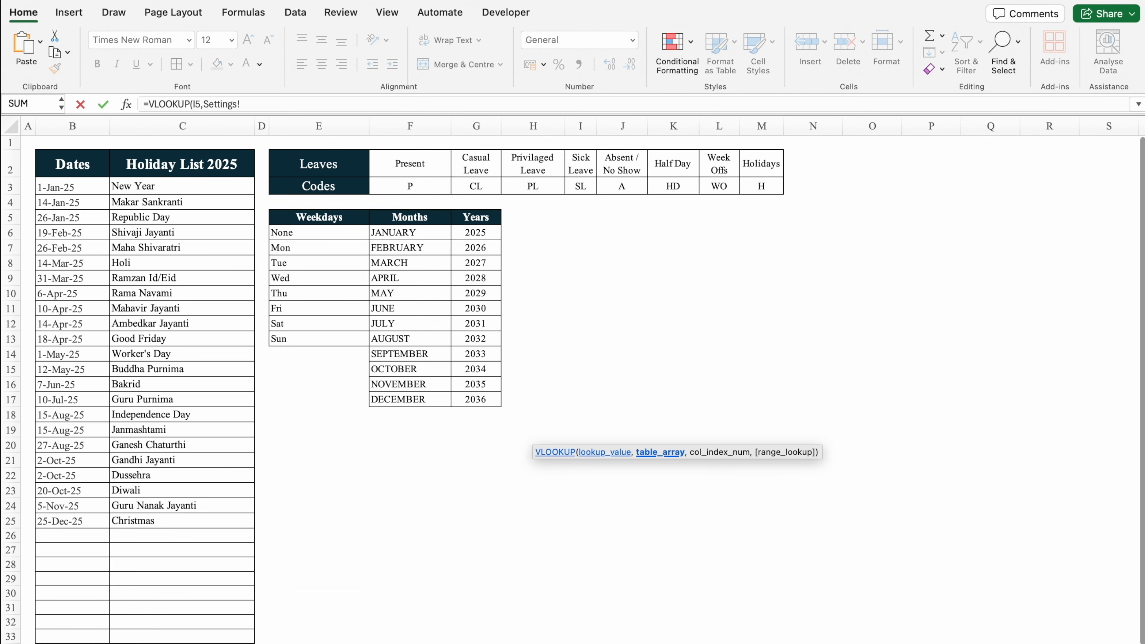
Complete the VLOOKUP of I5 with table array Settings!$B:$C, column index 2 and range lookup 0
click(68, 128)
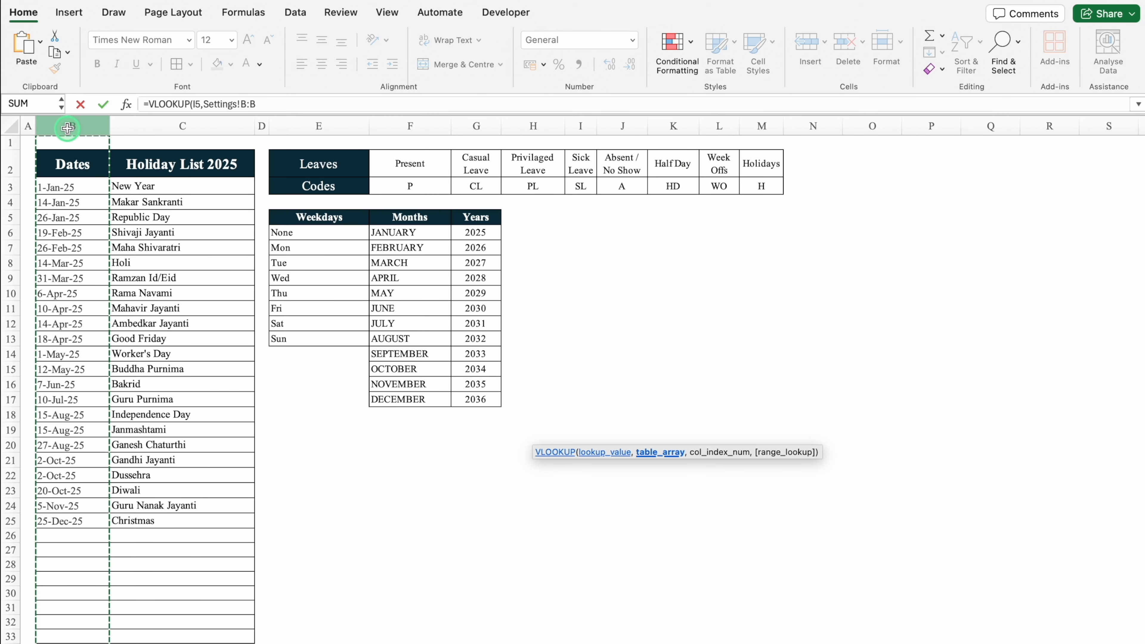
drag(68, 128, 152, 134)
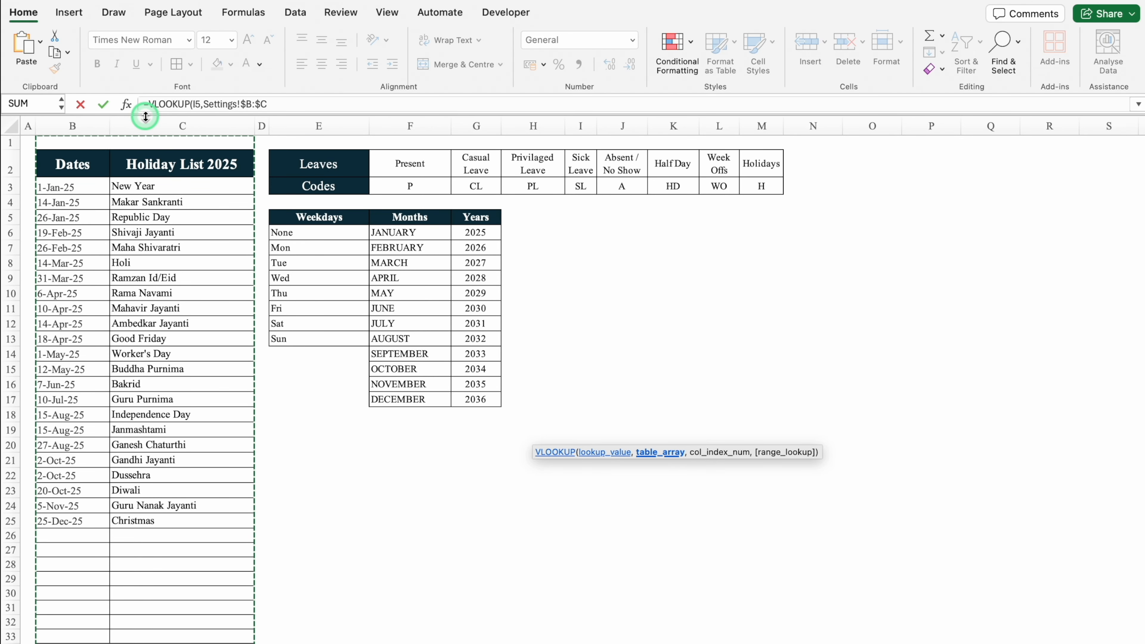
text(,)
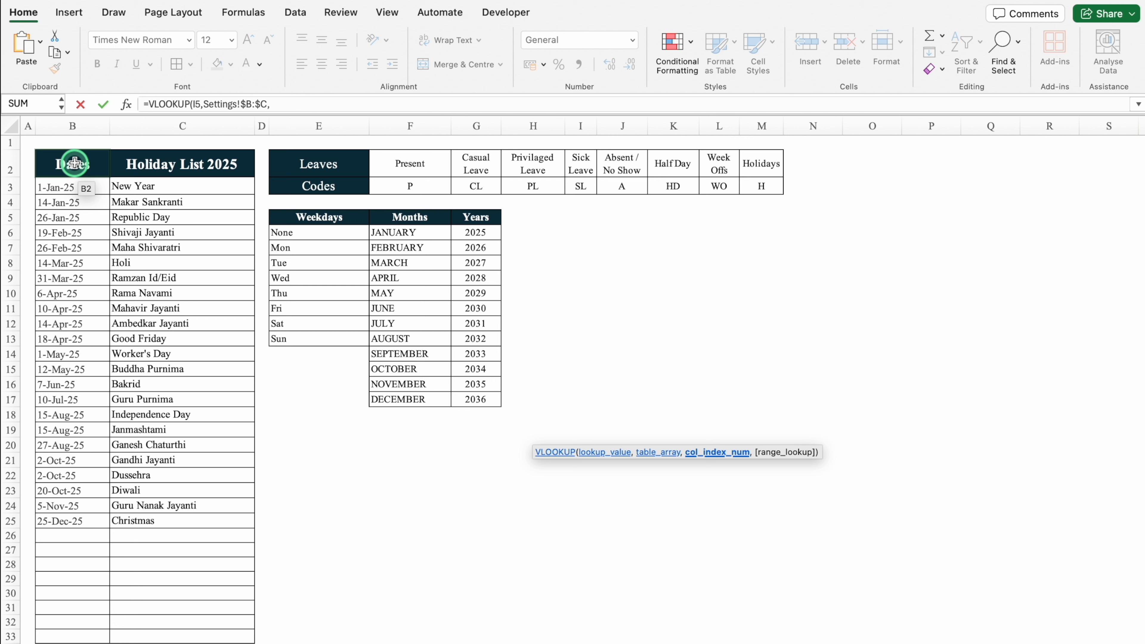
drag(74, 162, 178, 160)
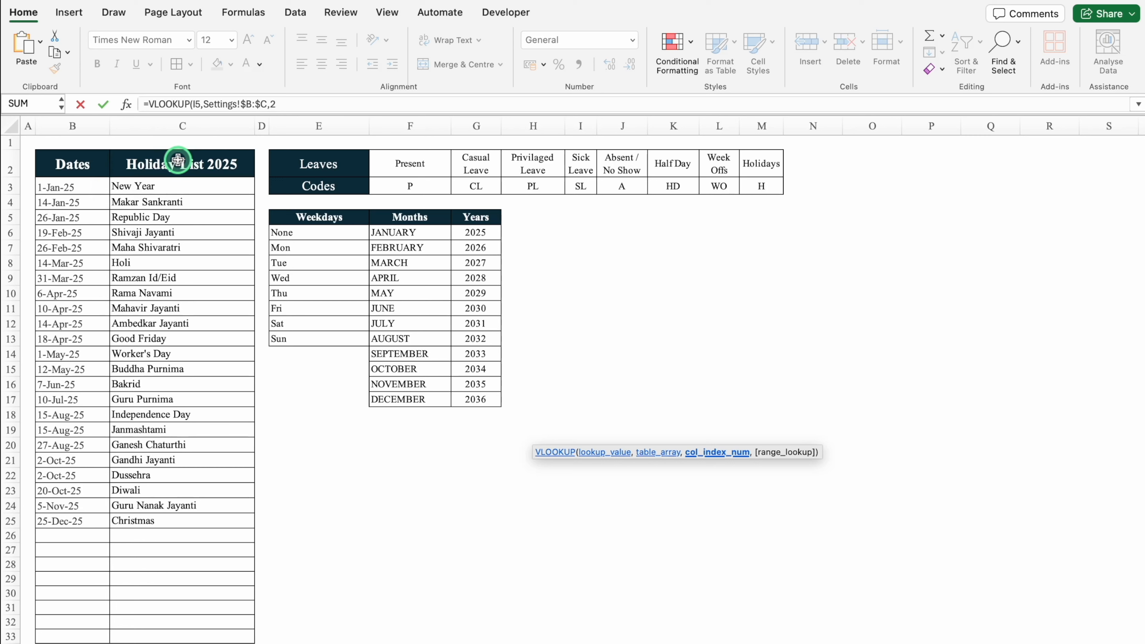
text(,)
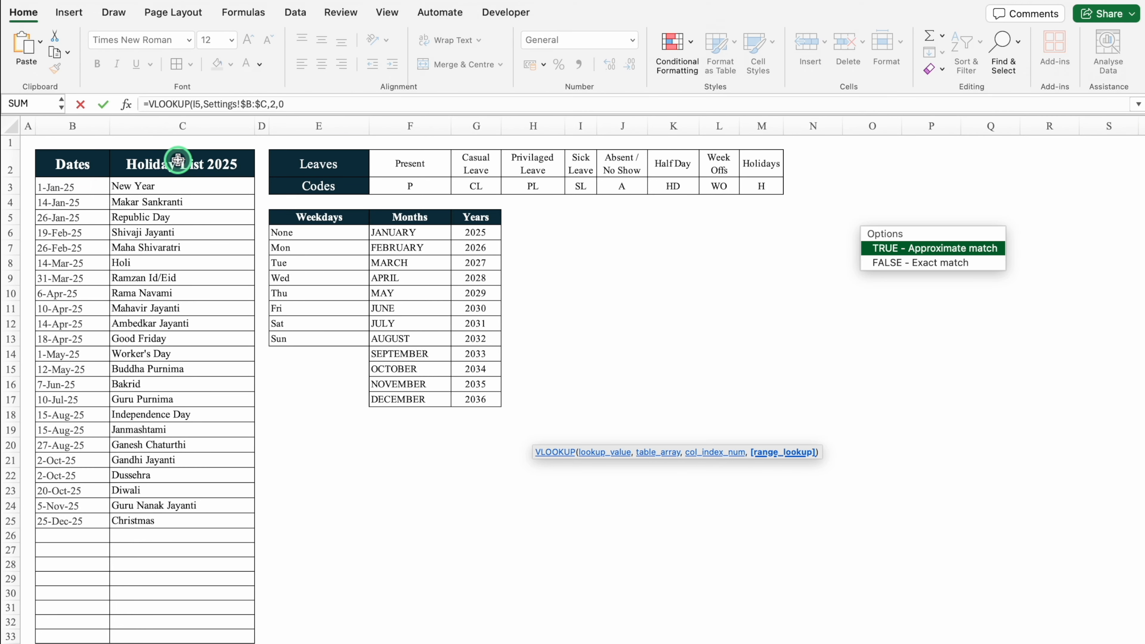
text(0))
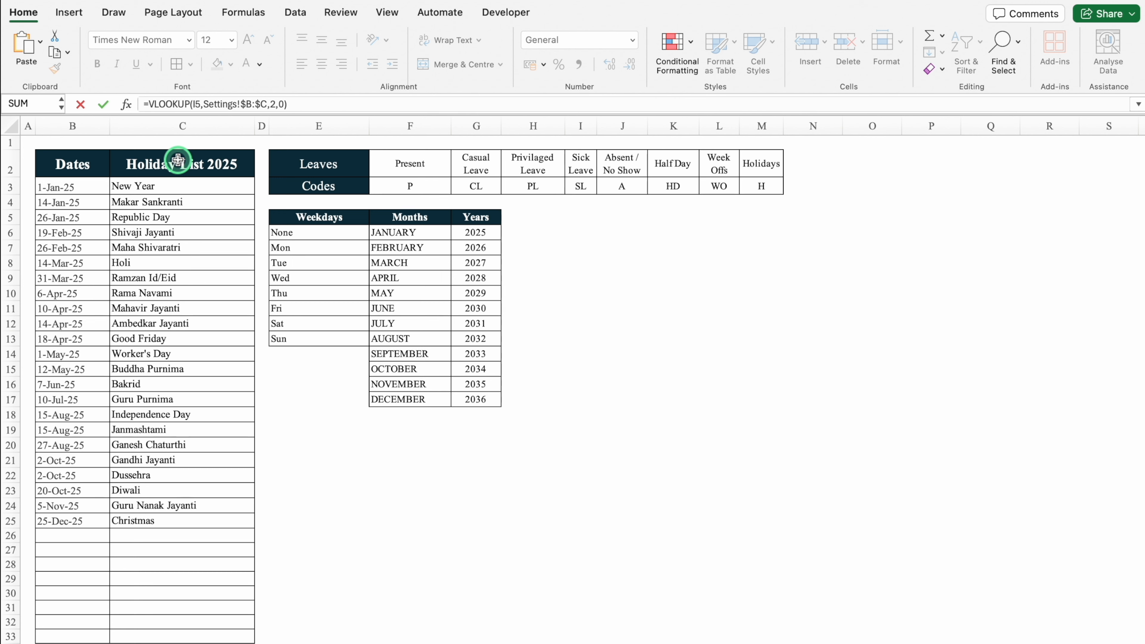
Wrap the VLOOKUP in IFERROR with "" as the error value and commit the formula in I4
click(149, 104)
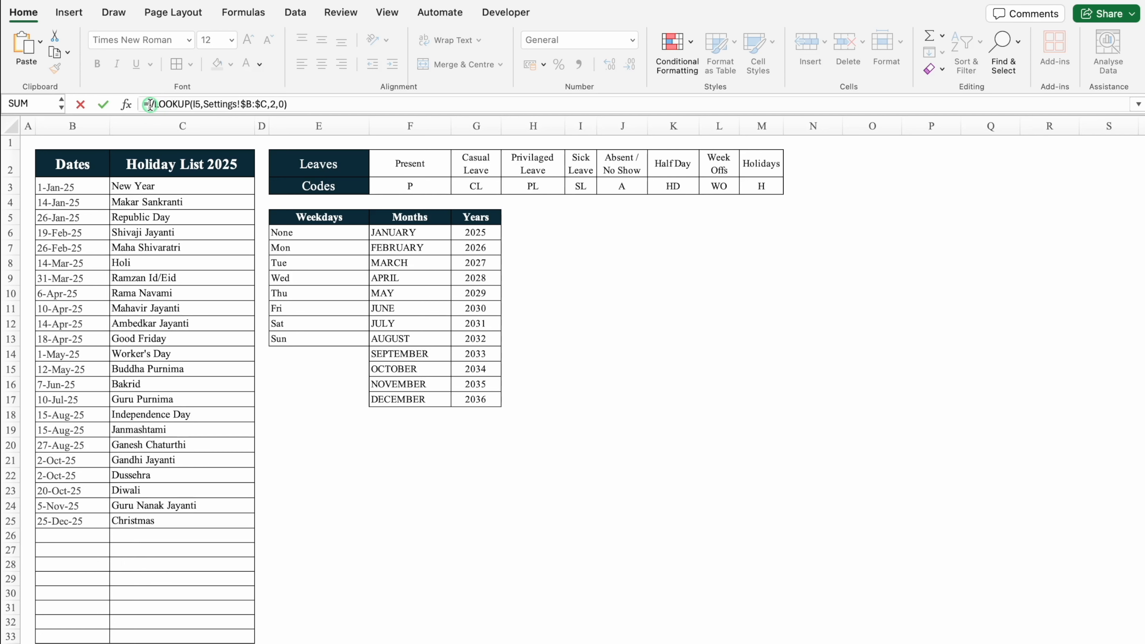
text(if)
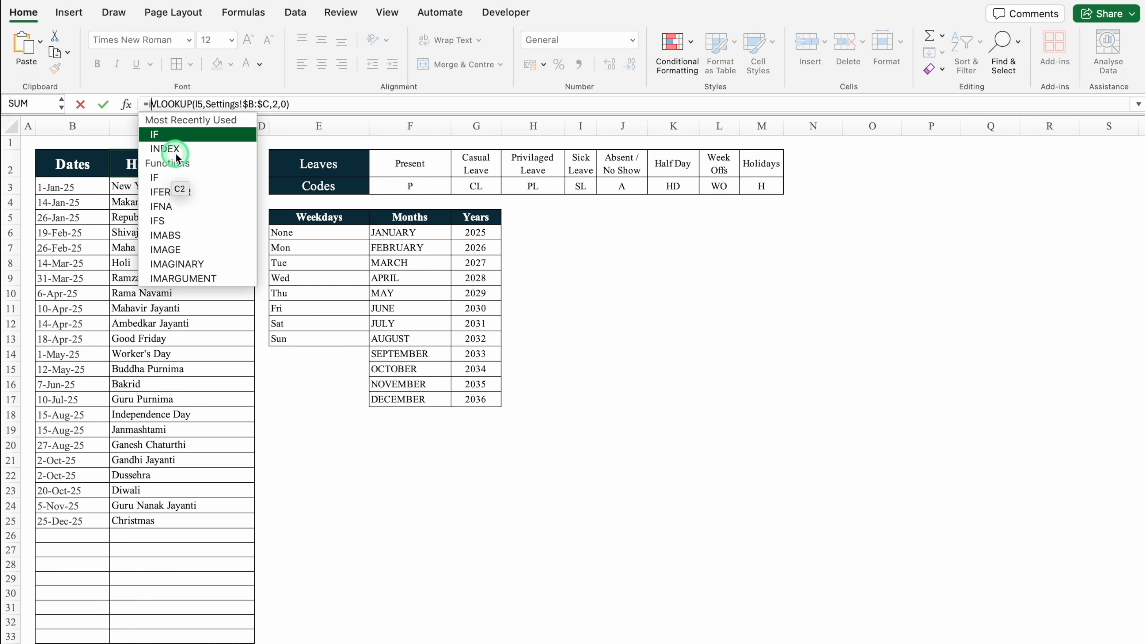
text(e)
click(181, 137)
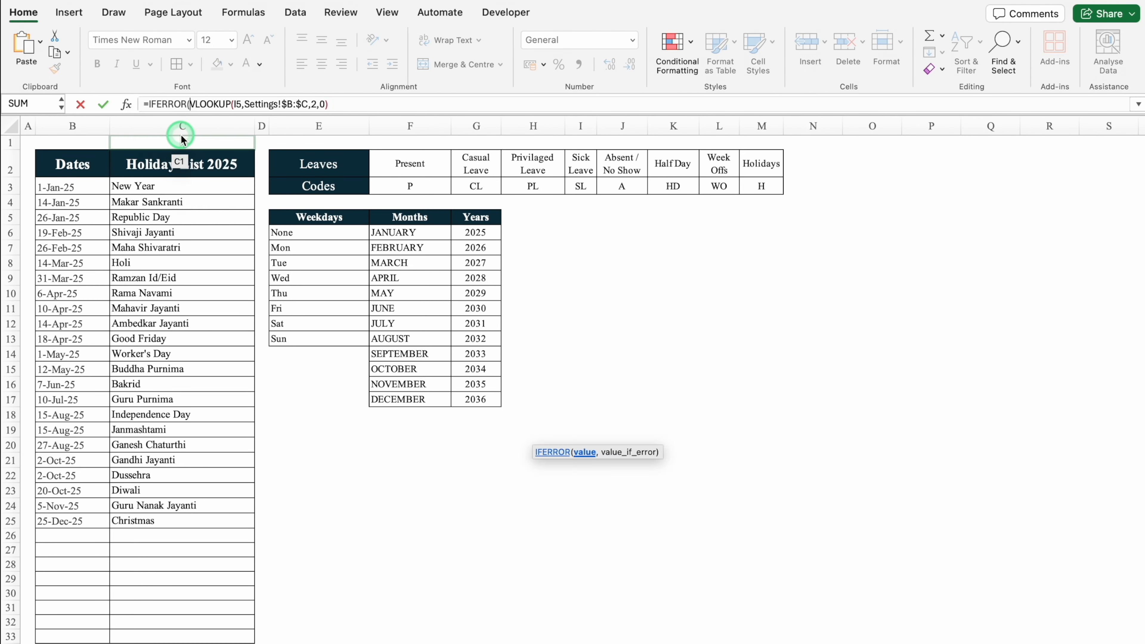
click(338, 104)
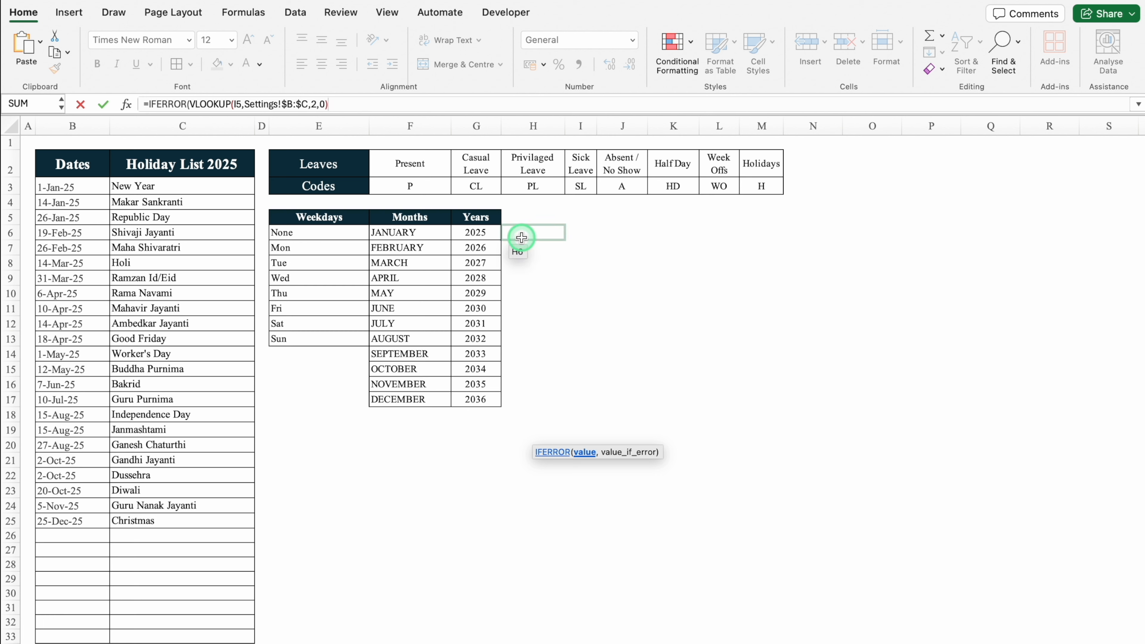
text(,)
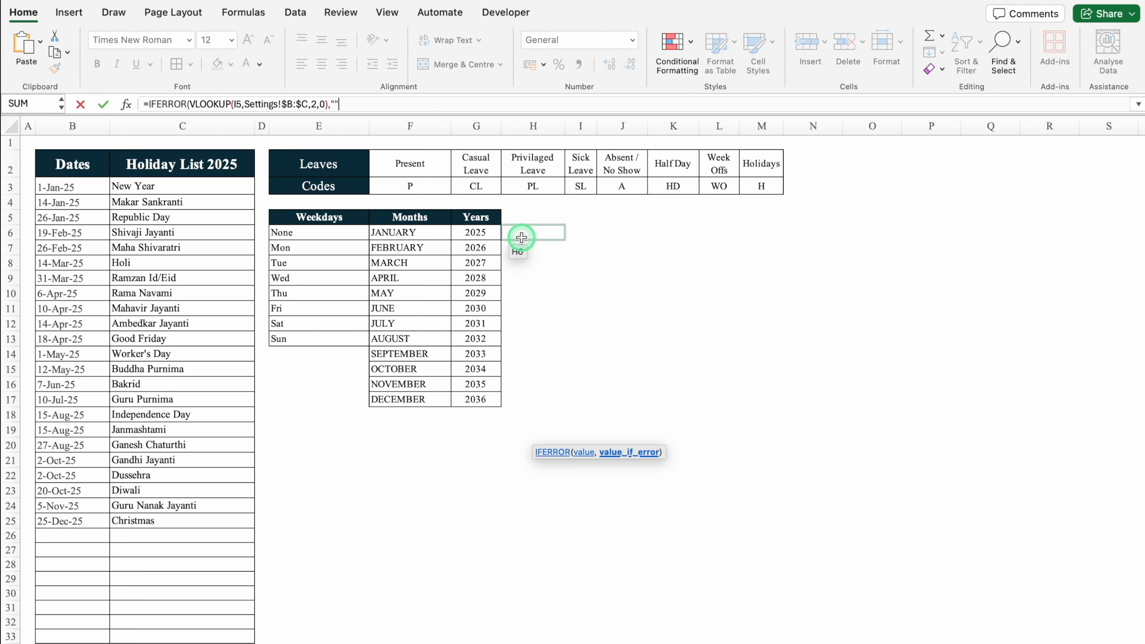
text(""))
key(Return)
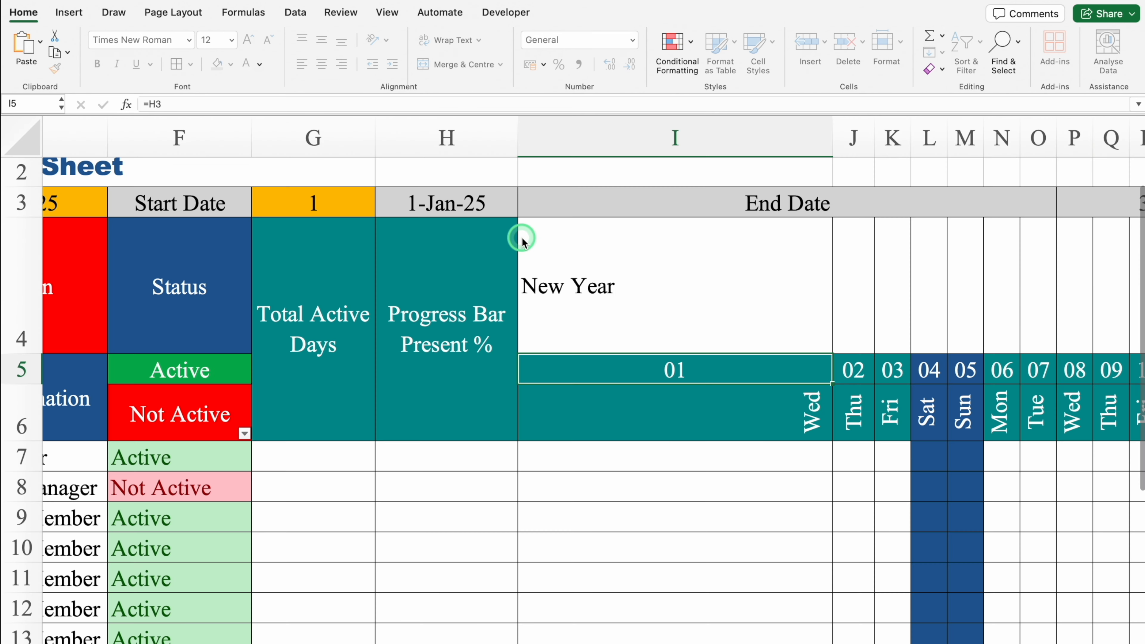
Rotate the text in I4 upwards, centre it horizontally and autofit the width of column I
click(646, 297)
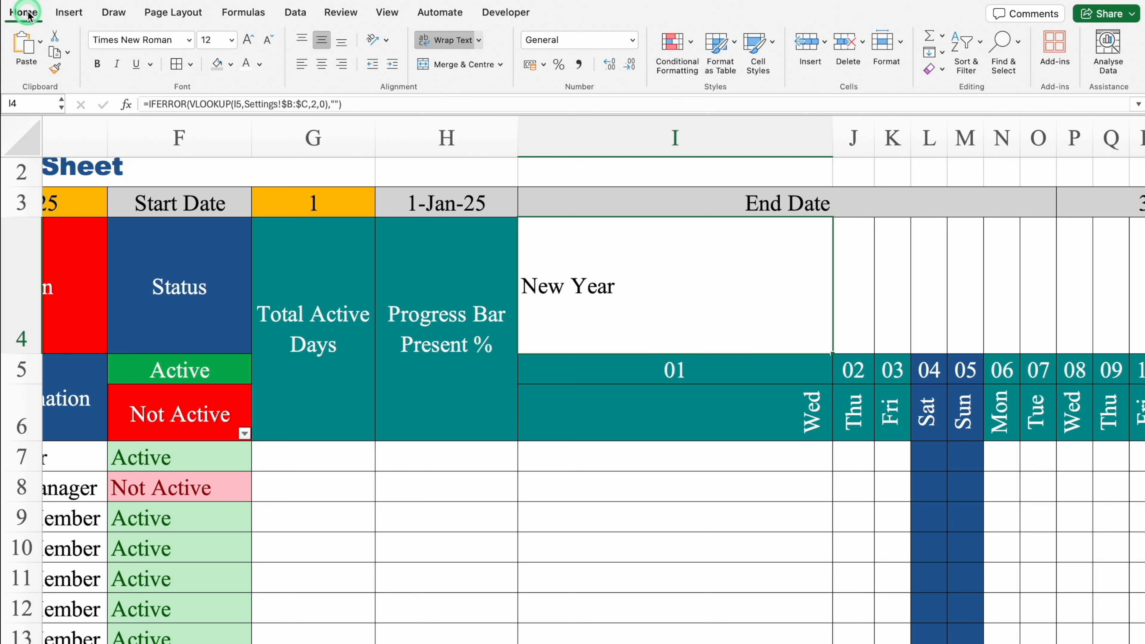
click(387, 42)
click(460, 119)
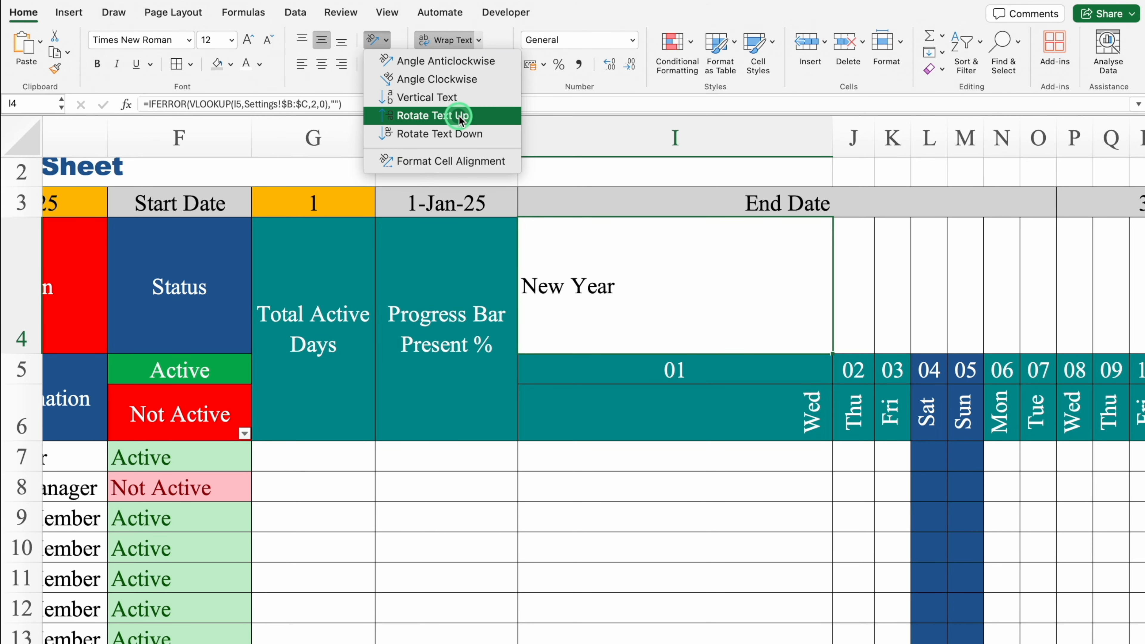
click(321, 63)
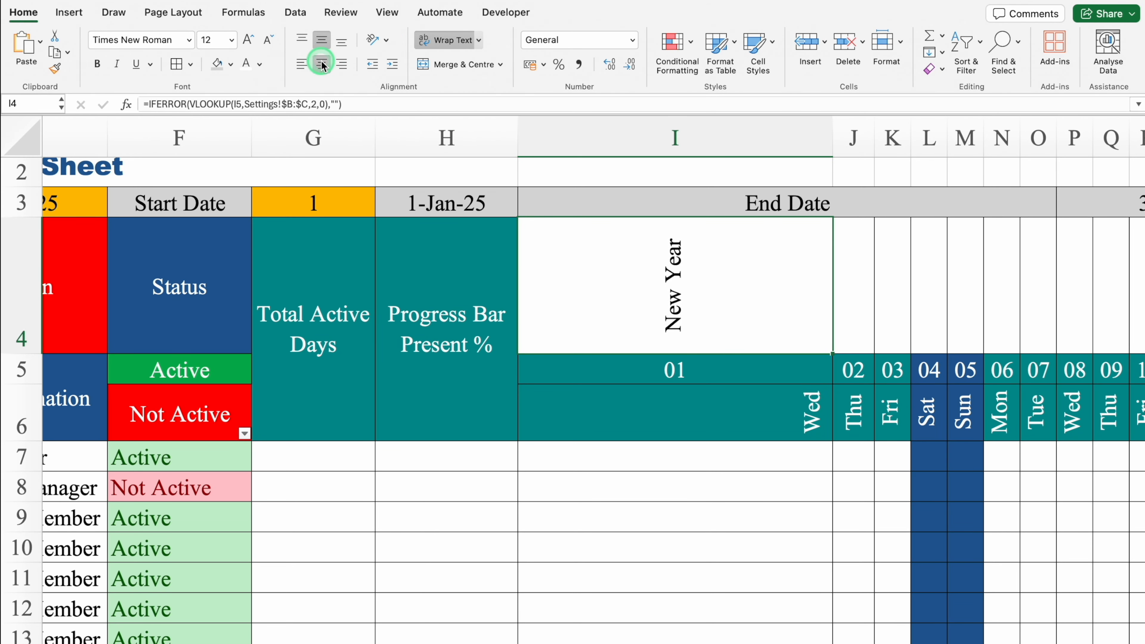
double_click(831, 134)
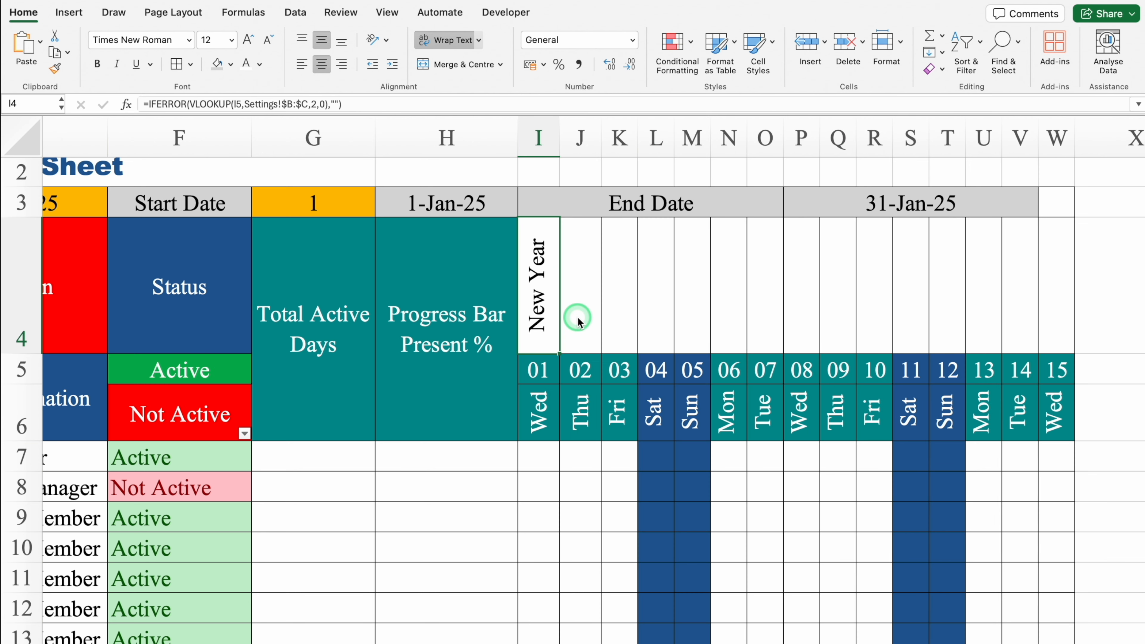
Create a Classic conditional formatting rule for I4 that uses a formula to determine which cells to format
click(674, 44)
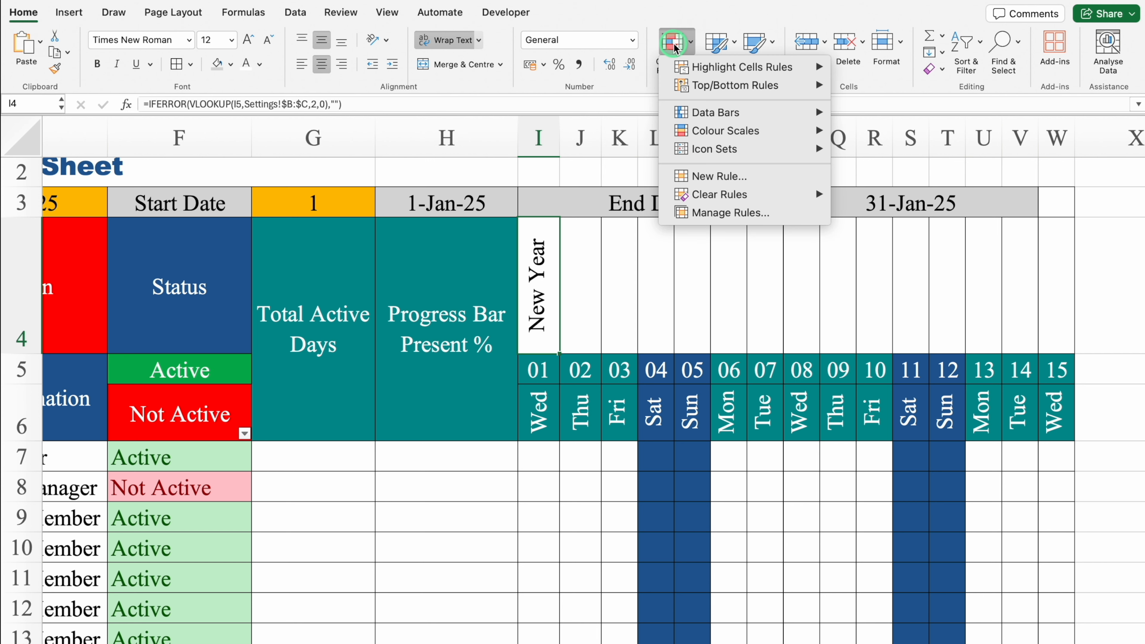
click(704, 176)
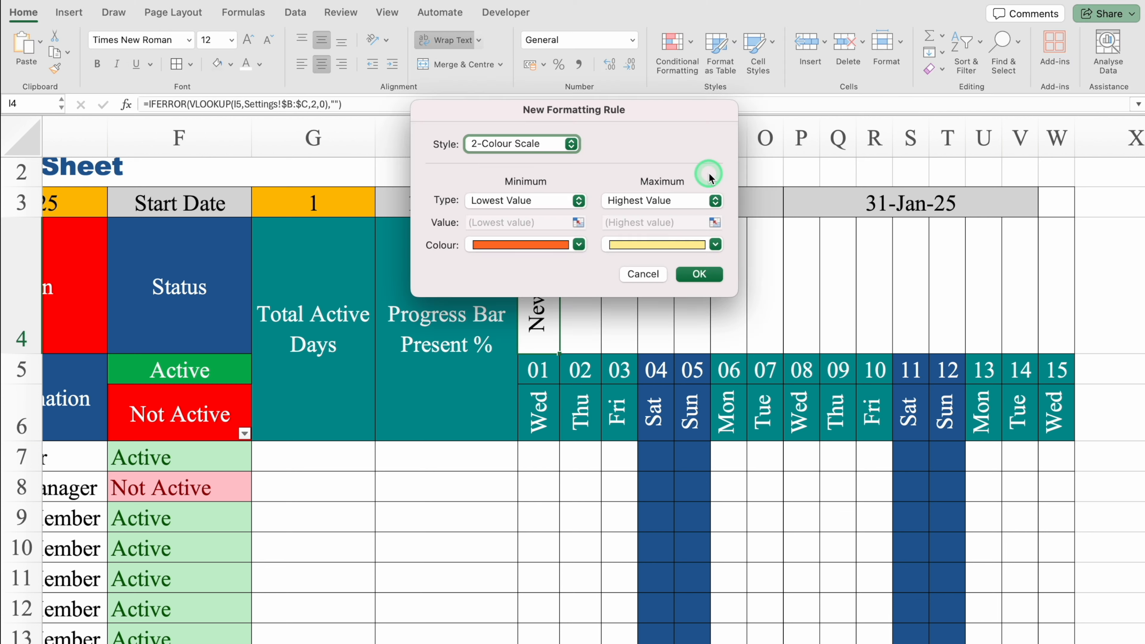
click(571, 144)
click(540, 209)
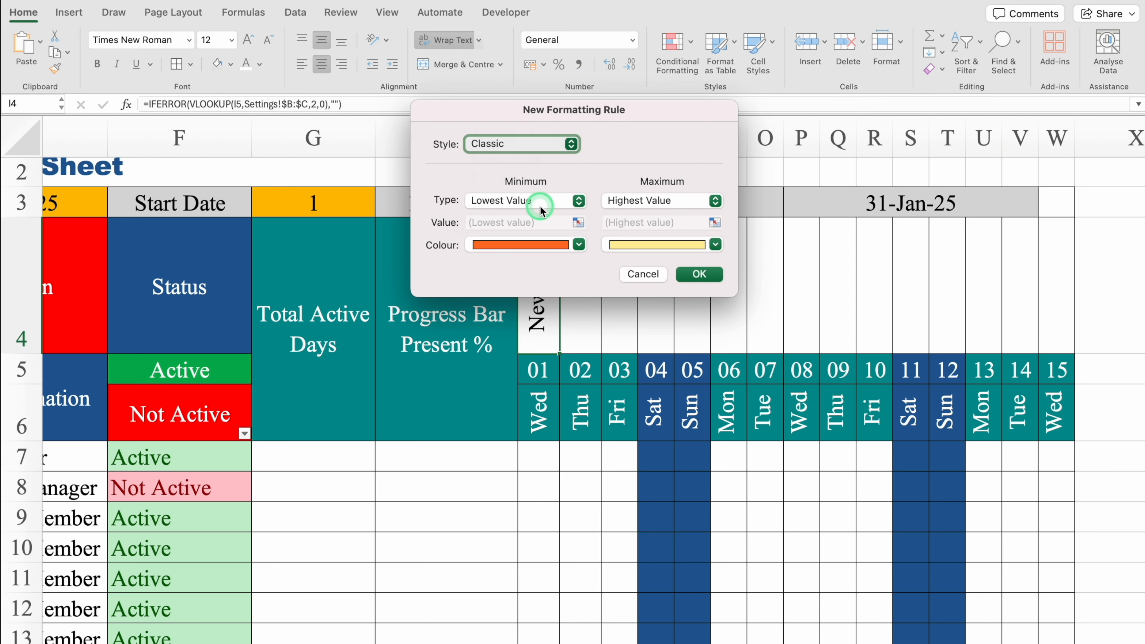
click(576, 184)
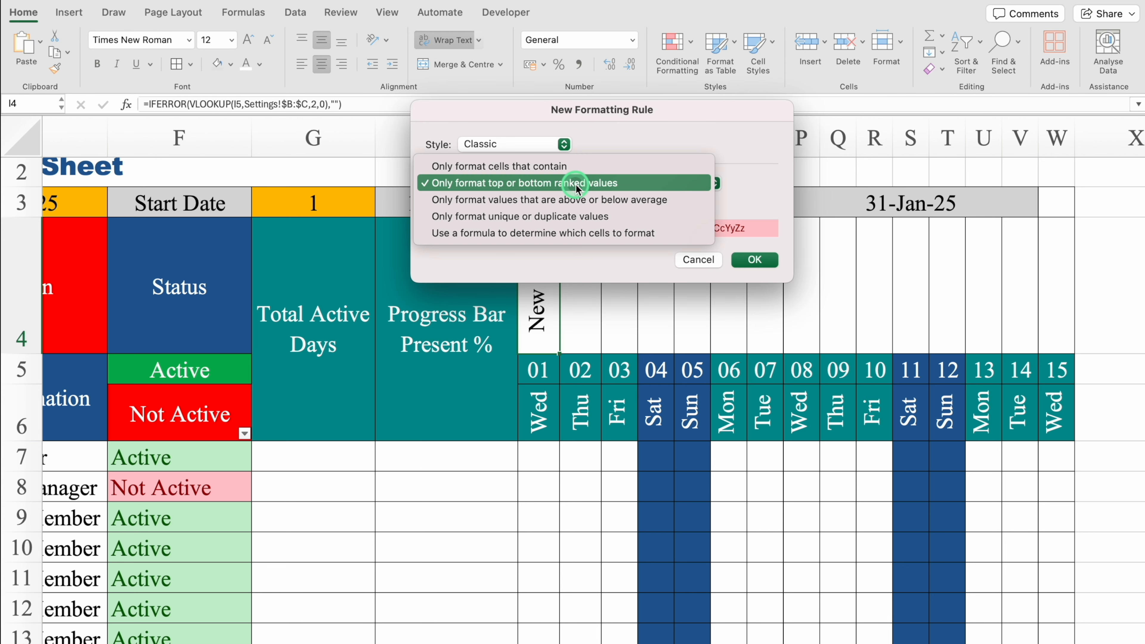
click(662, 234)
Enter =I$4<>"" as the formula of the new formatting rule
click(599, 205)
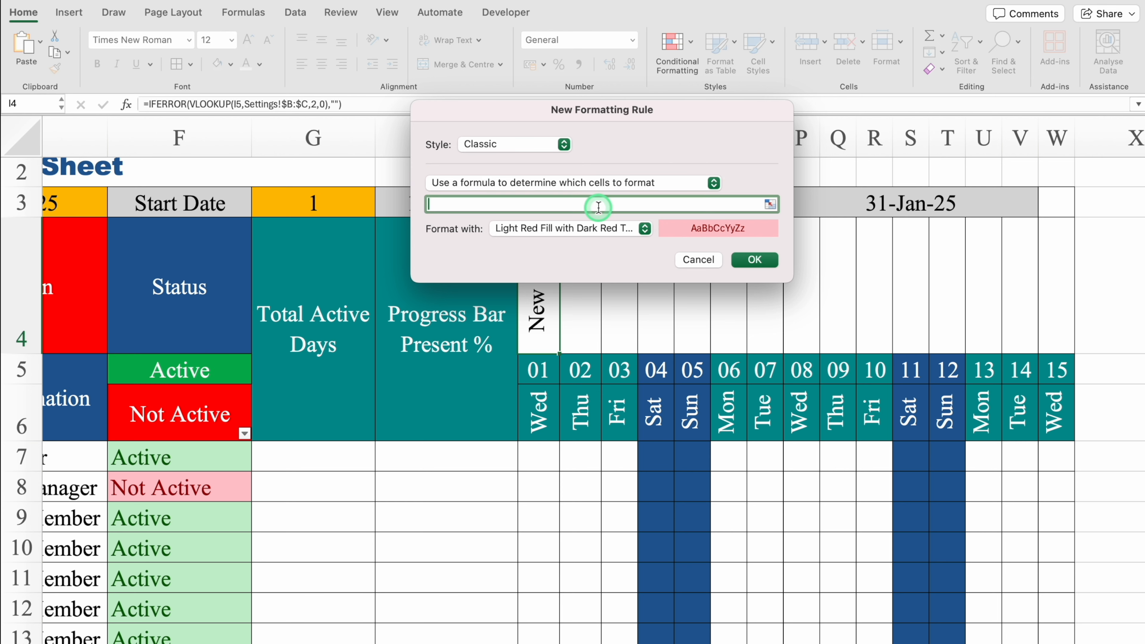
click(607, 131)
drag(607, 131, 601, 426)
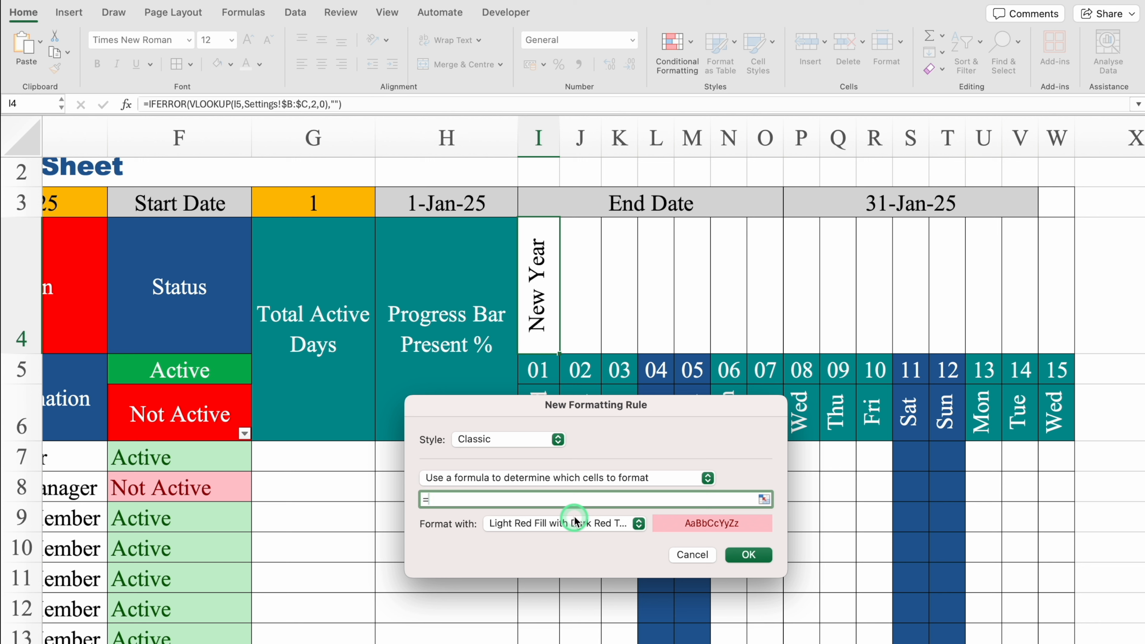
text(=)
click(539, 310)
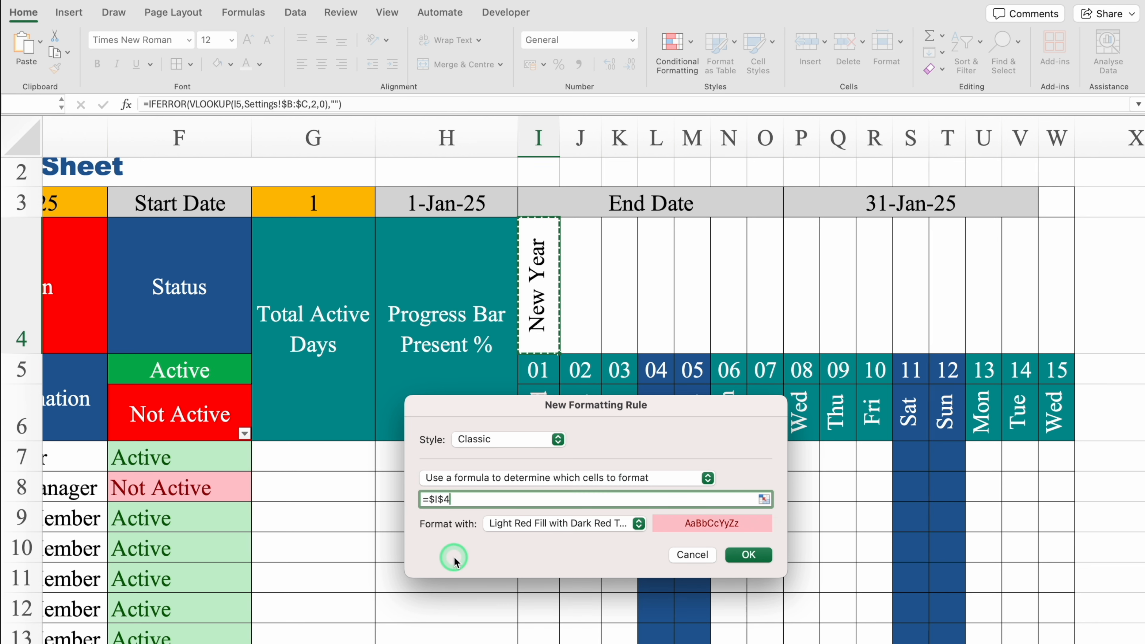
click(434, 500)
key(BackSpace)
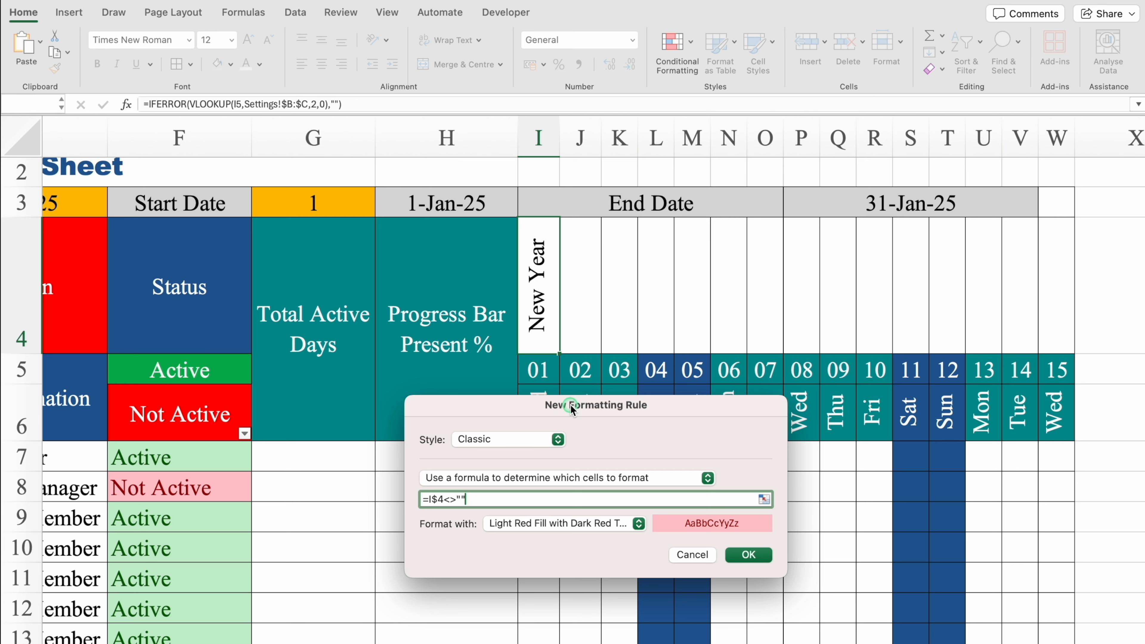
Give the rule a custom format with an orange fill and black font colour, and apply the rule to I4
drag(571, 408, 553, 170)
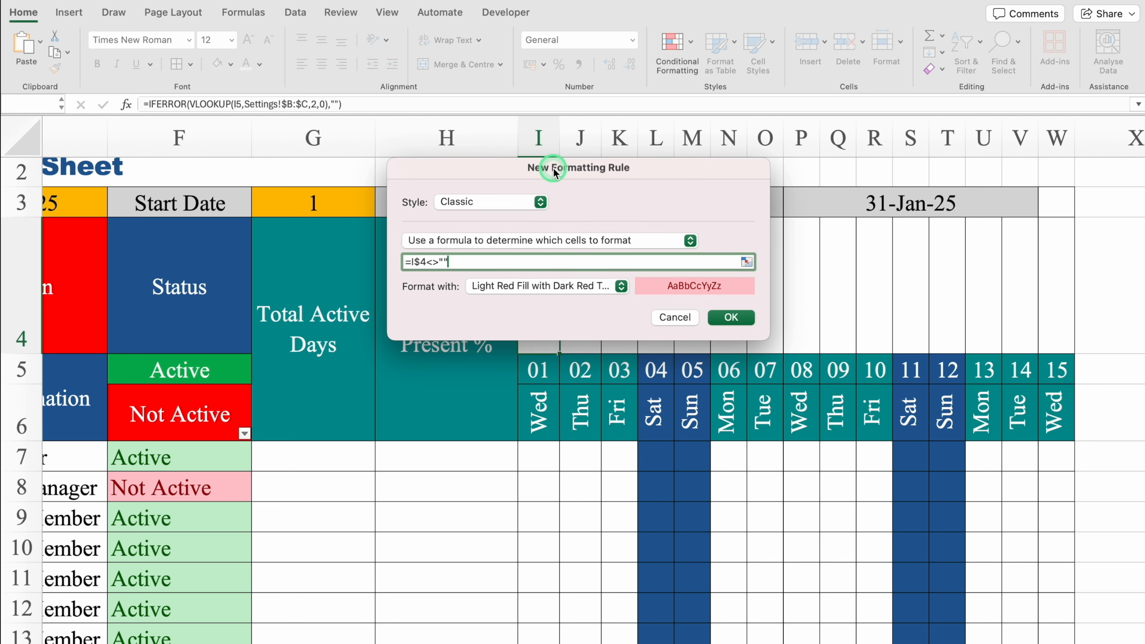
click(620, 286)
click(521, 386)
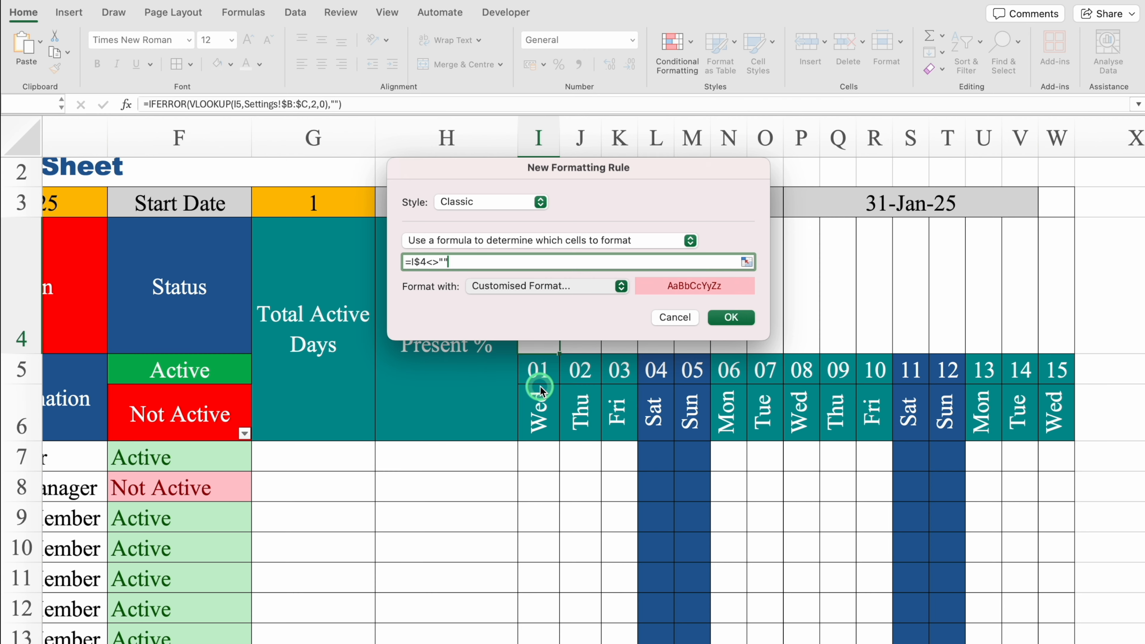
click(644, 76)
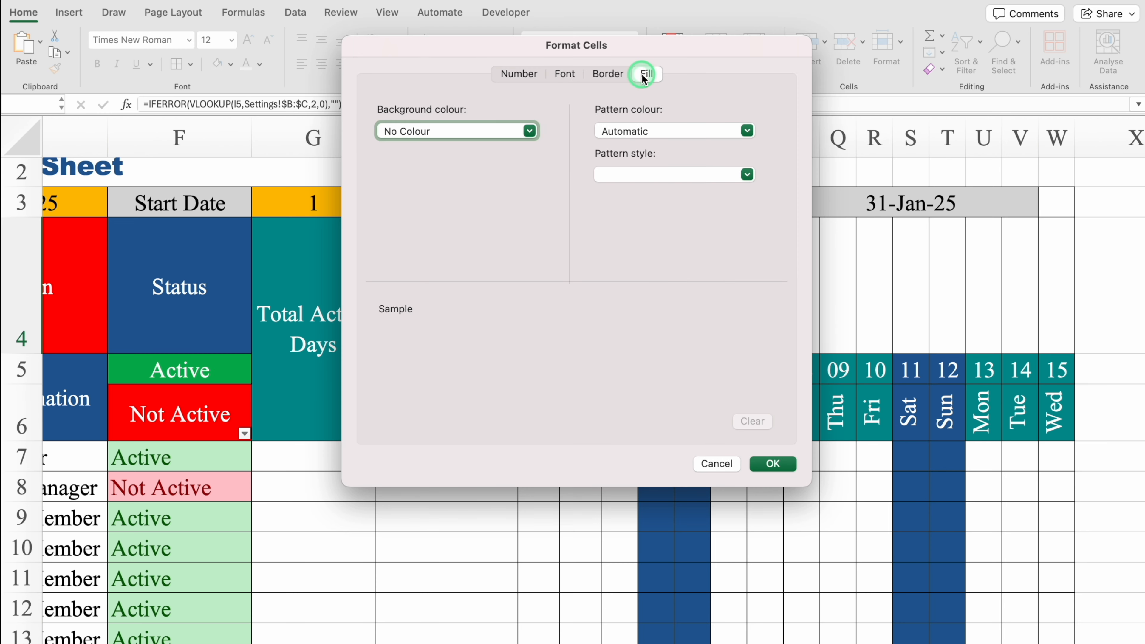
click(529, 131)
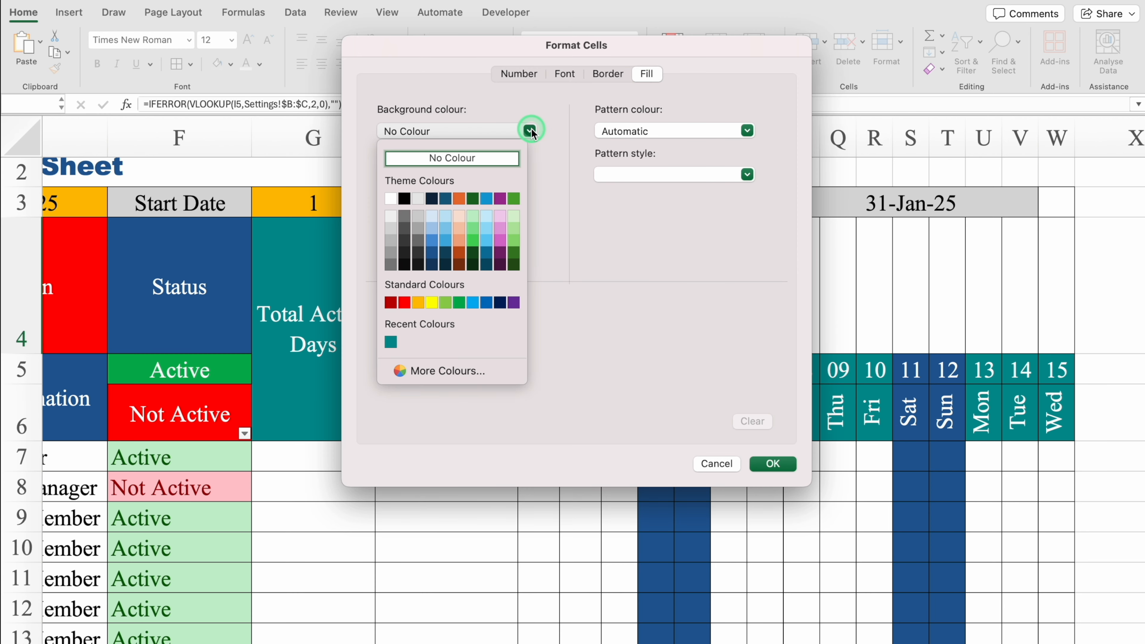
click(418, 302)
click(571, 76)
click(674, 248)
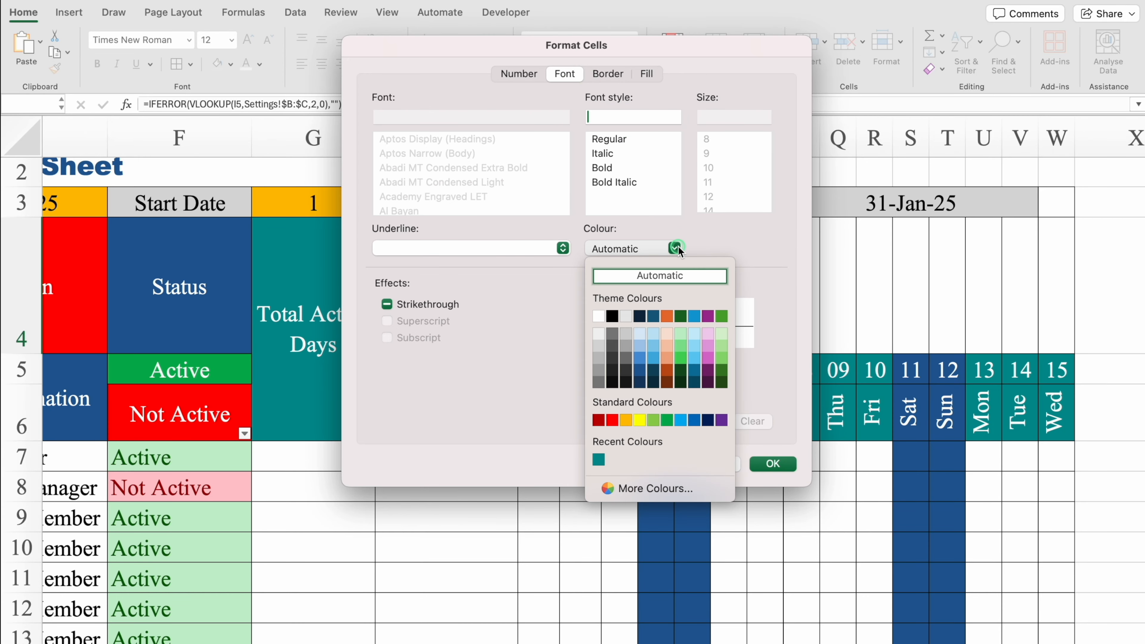
click(613, 316)
click(769, 463)
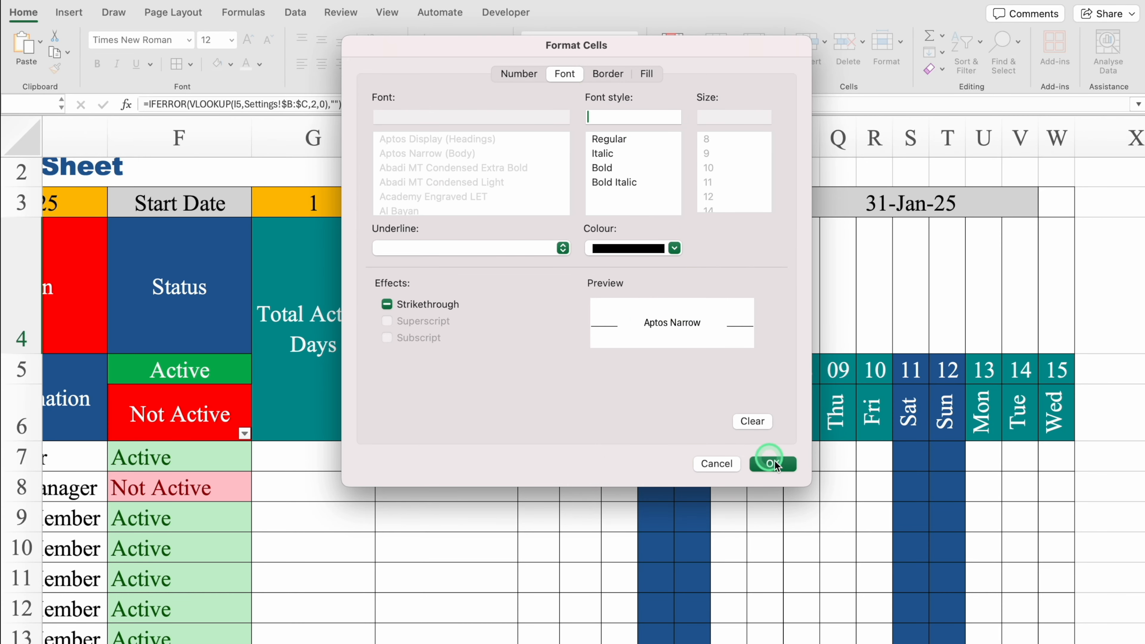
click(731, 316)
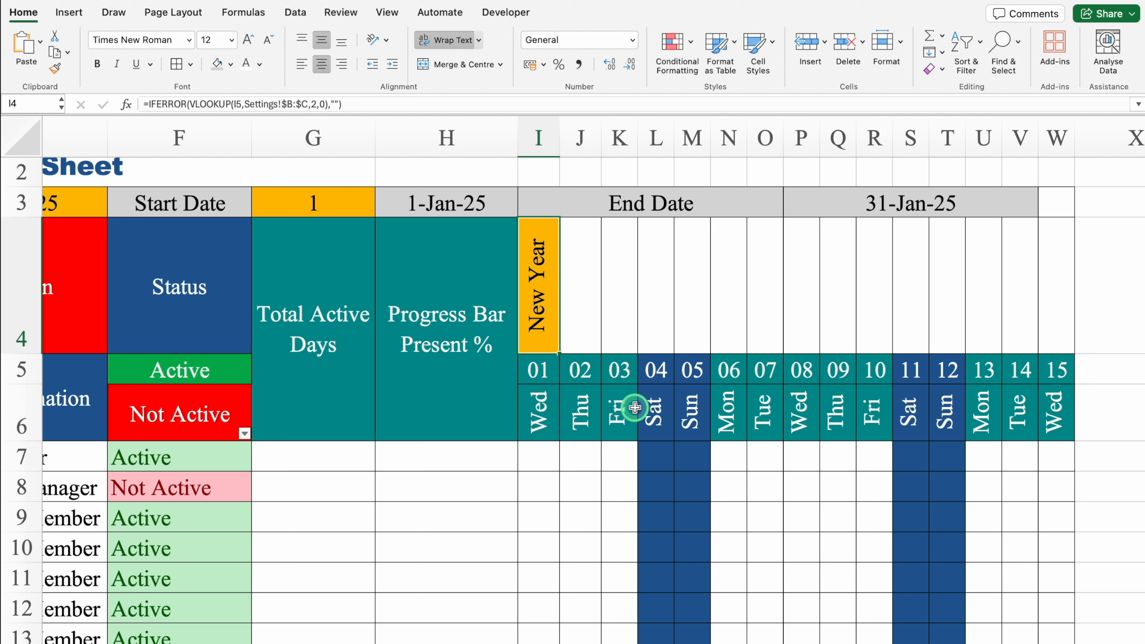
Fill the holiday formula and formatting from I4 across to W4 and reduce the font size to 8
drag(559, 354, 1064, 364)
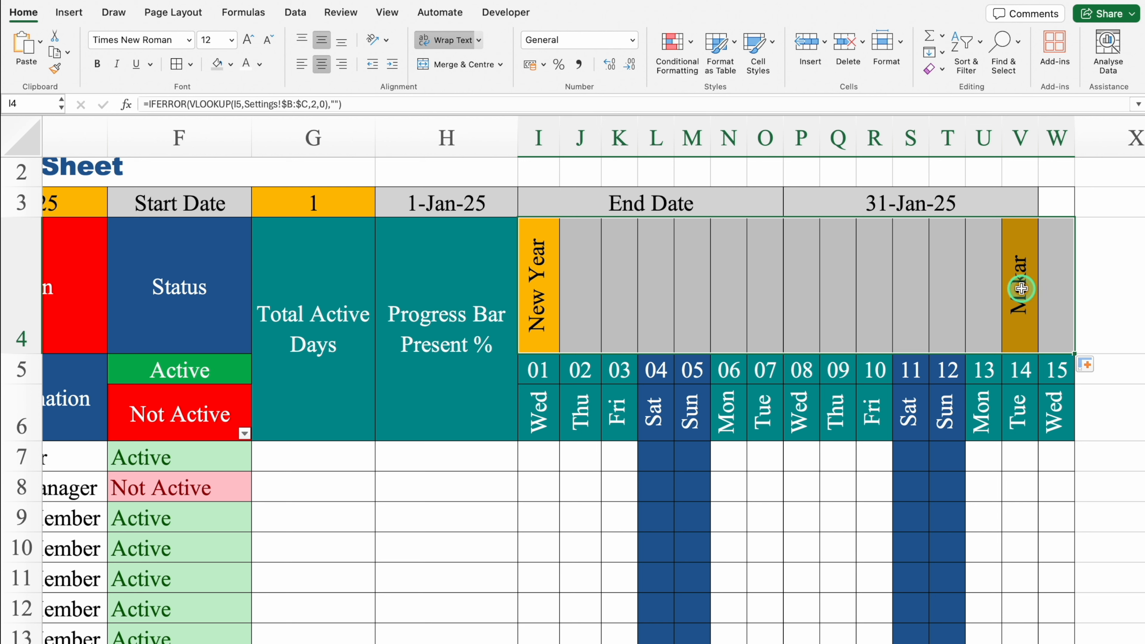
click(268, 40)
click(268, 41)
click(268, 41)
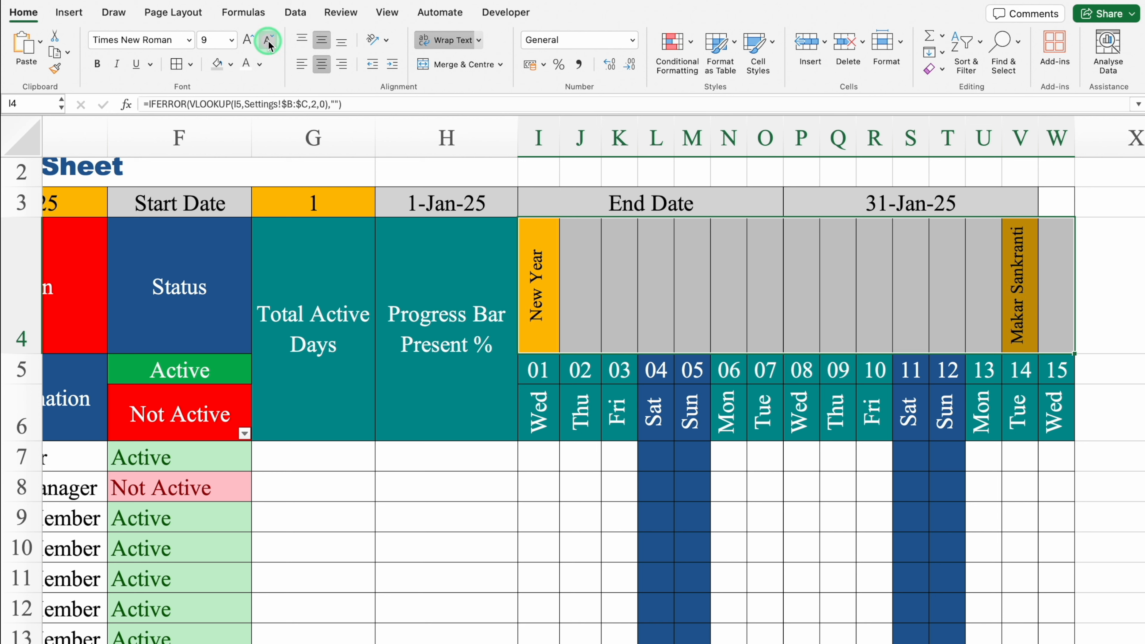
click(269, 40)
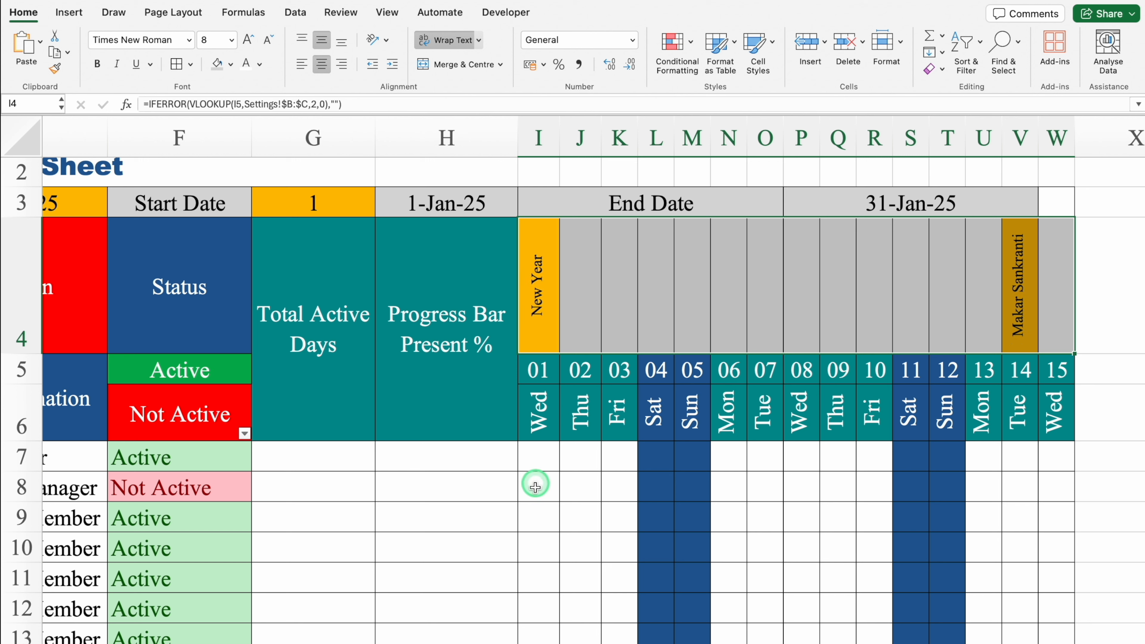
Create a Classic conditional formatting rule for the date range starting at I5, through column W, using a formula to determine which cells to format
click(539, 457)
drag(540, 377, 1045, 537)
scroll(1046, 537, up, 5)
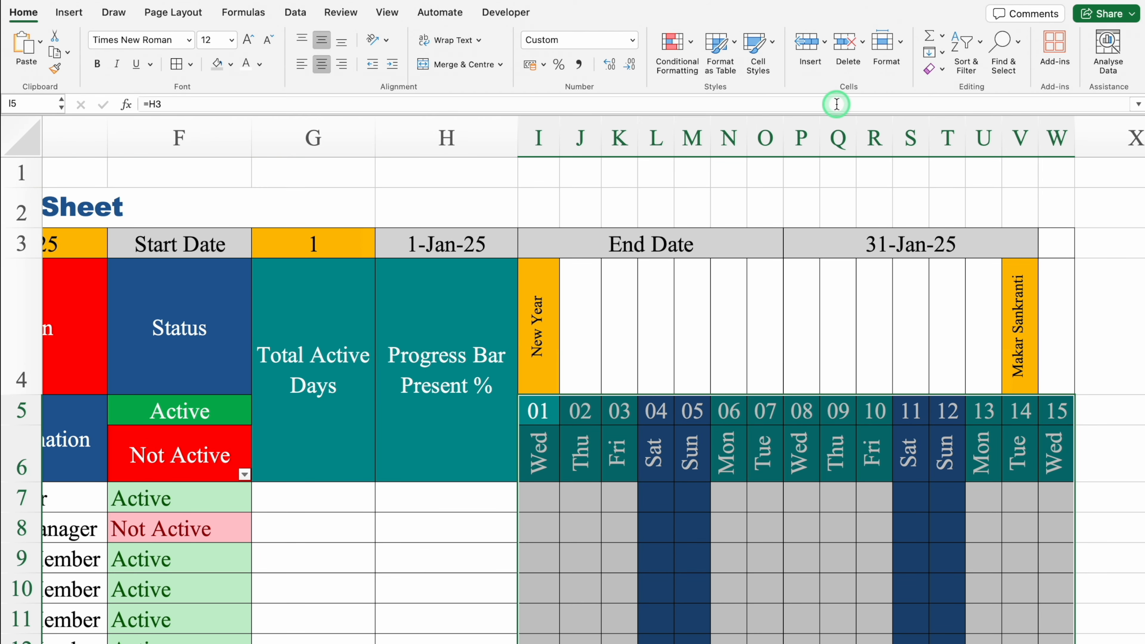
click(675, 41)
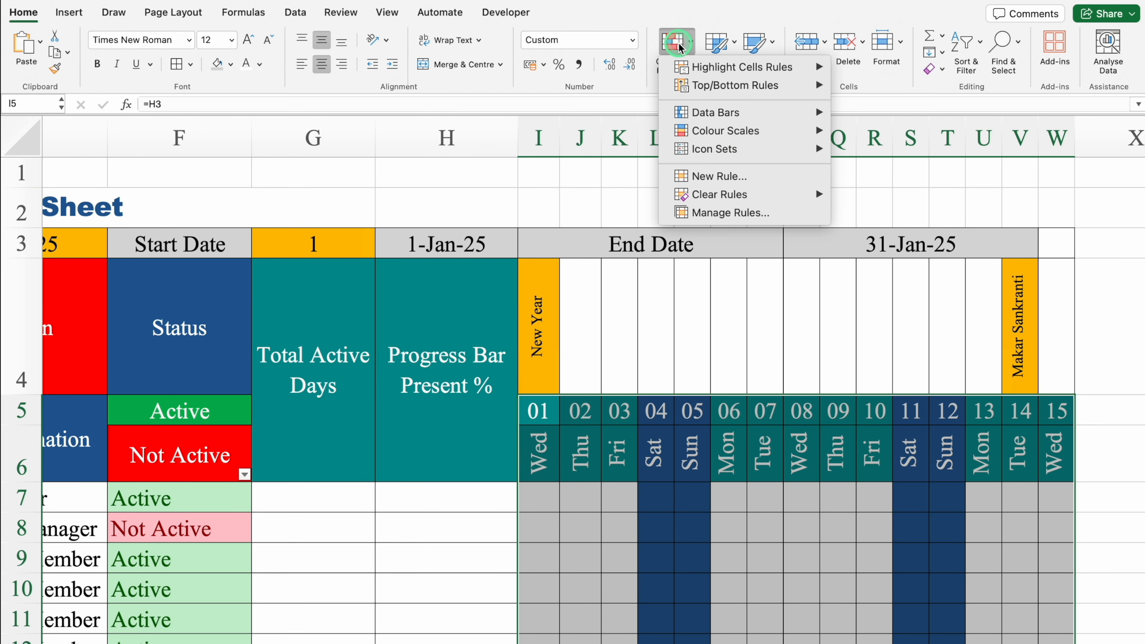
click(716, 176)
click(573, 144)
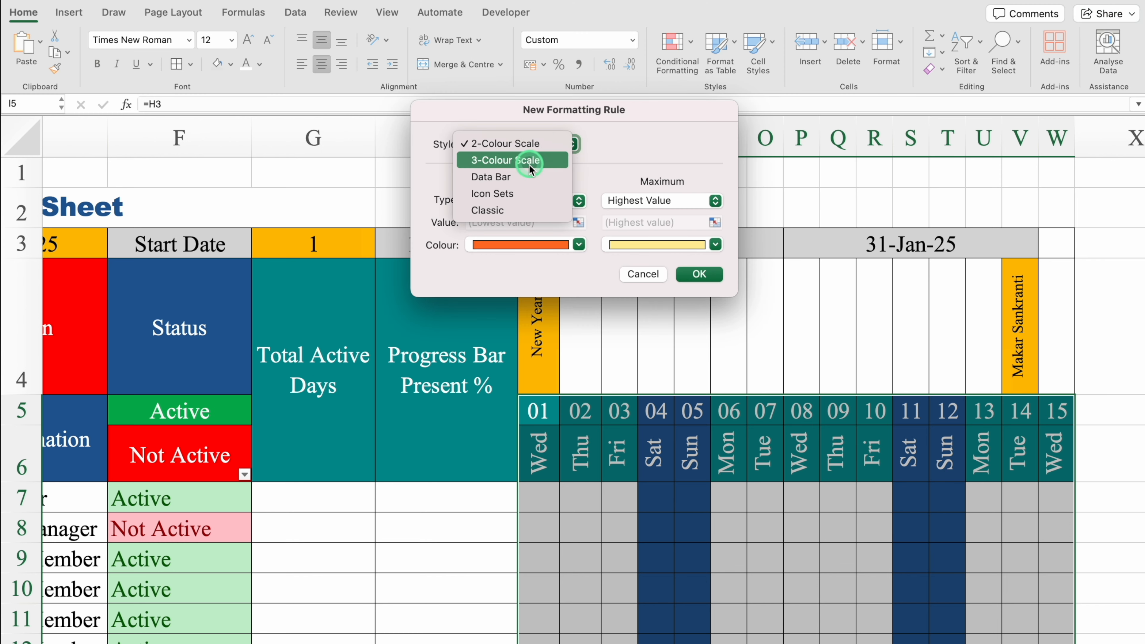
click(531, 211)
click(607, 184)
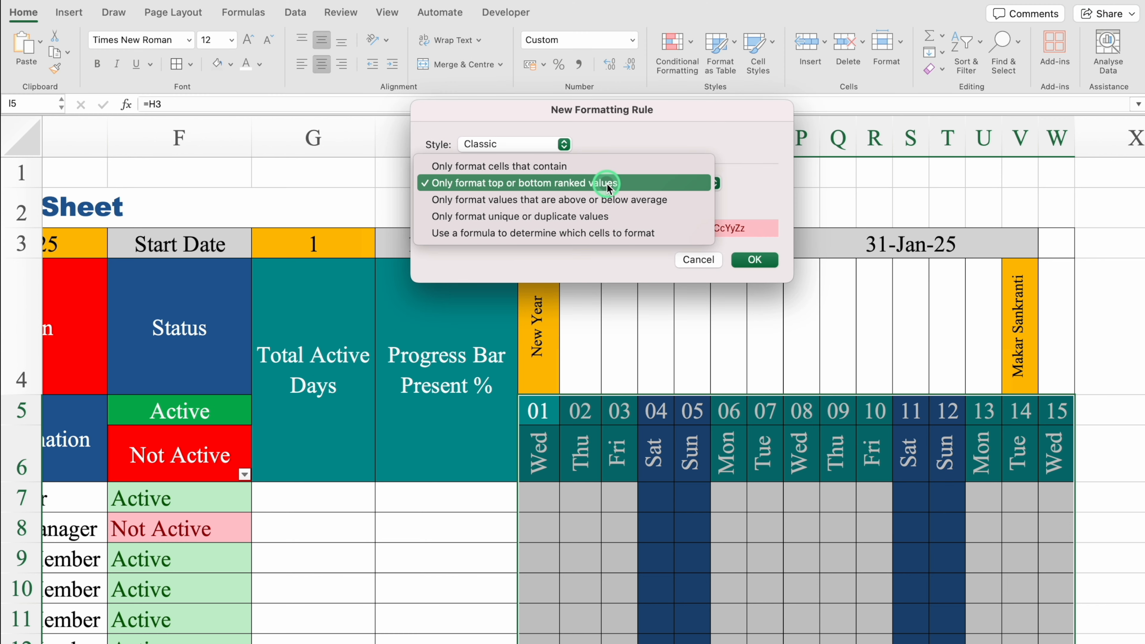
click(662, 233)
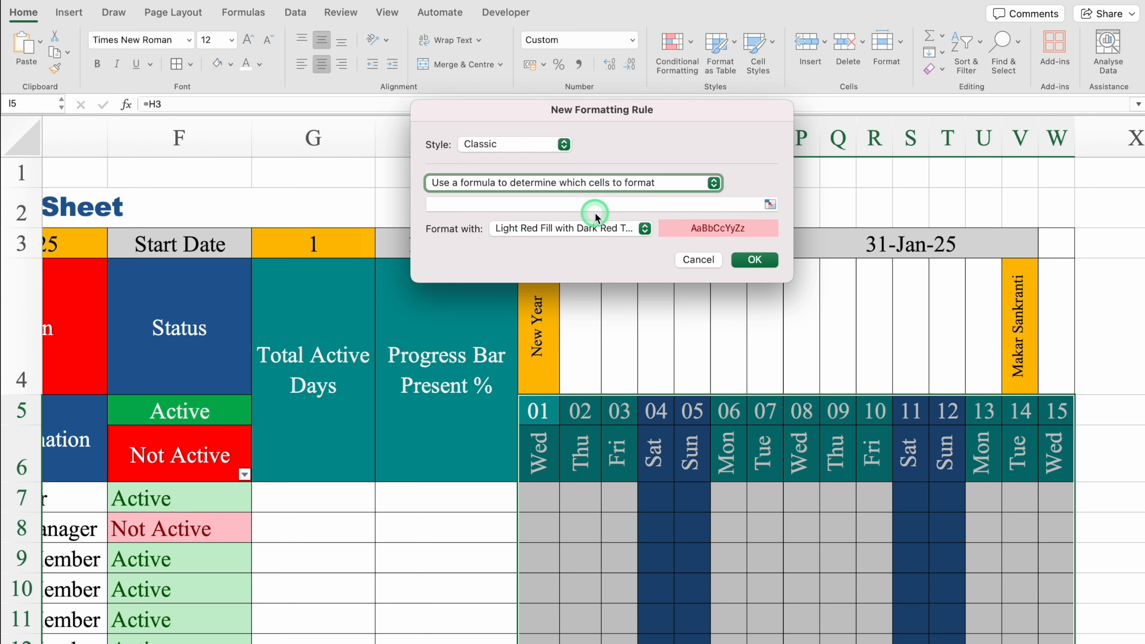
Enter =I$4<>"" as the rule's formula, with only the row reference to I4 kept absolute
click(567, 110)
drag(566, 110, 583, 376)
text(=)
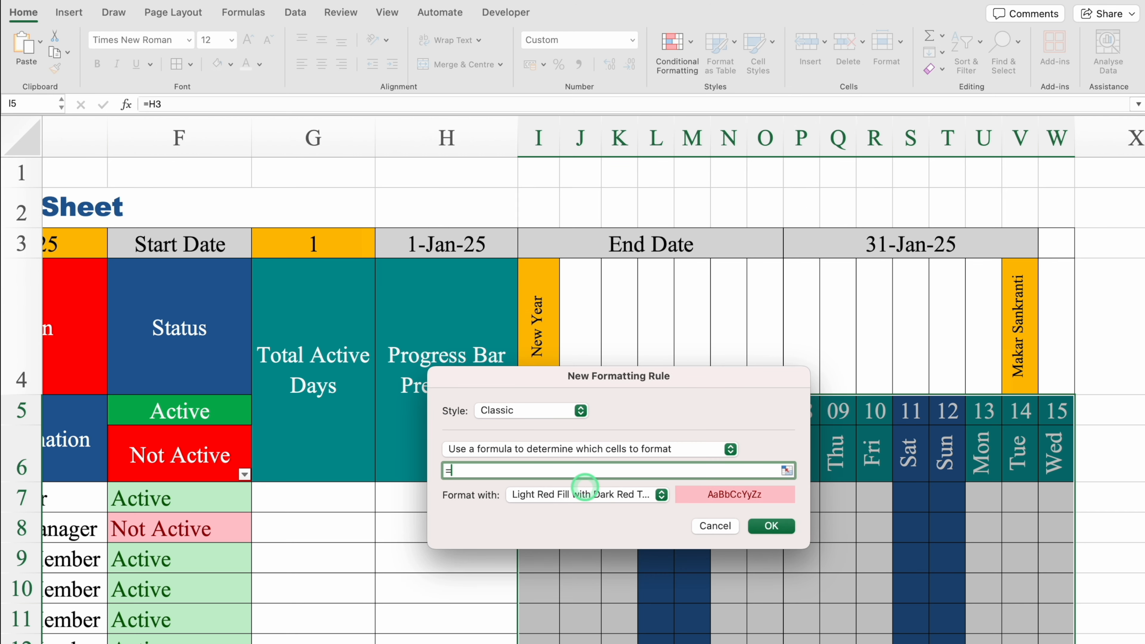
click(540, 336)
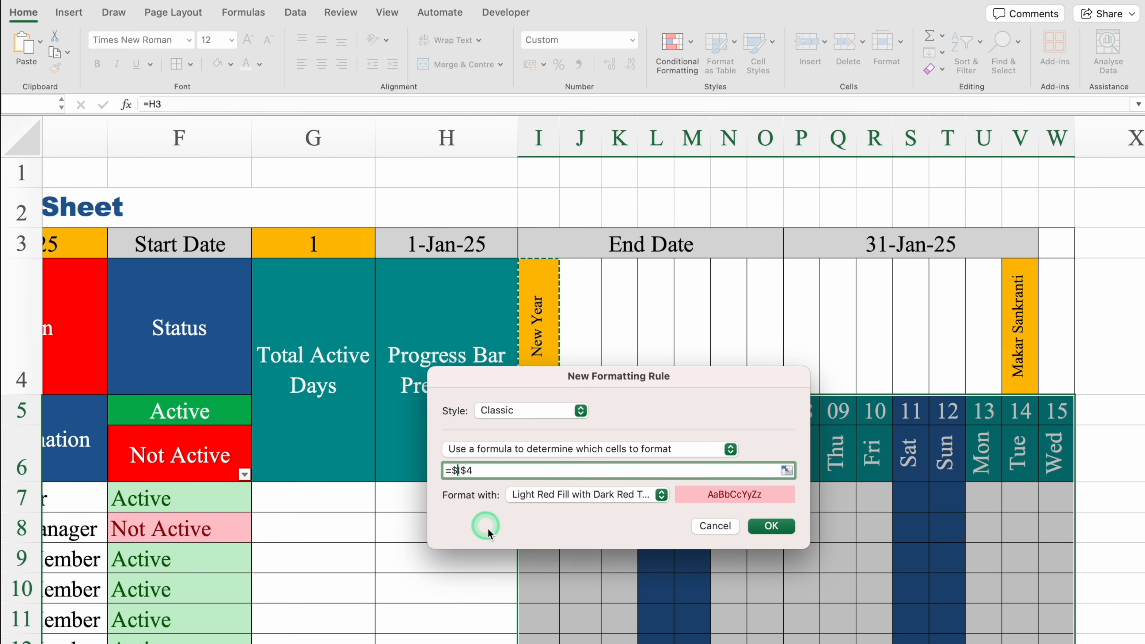
key(Left)
key(Left)
key(Left)
key(BackSpace)
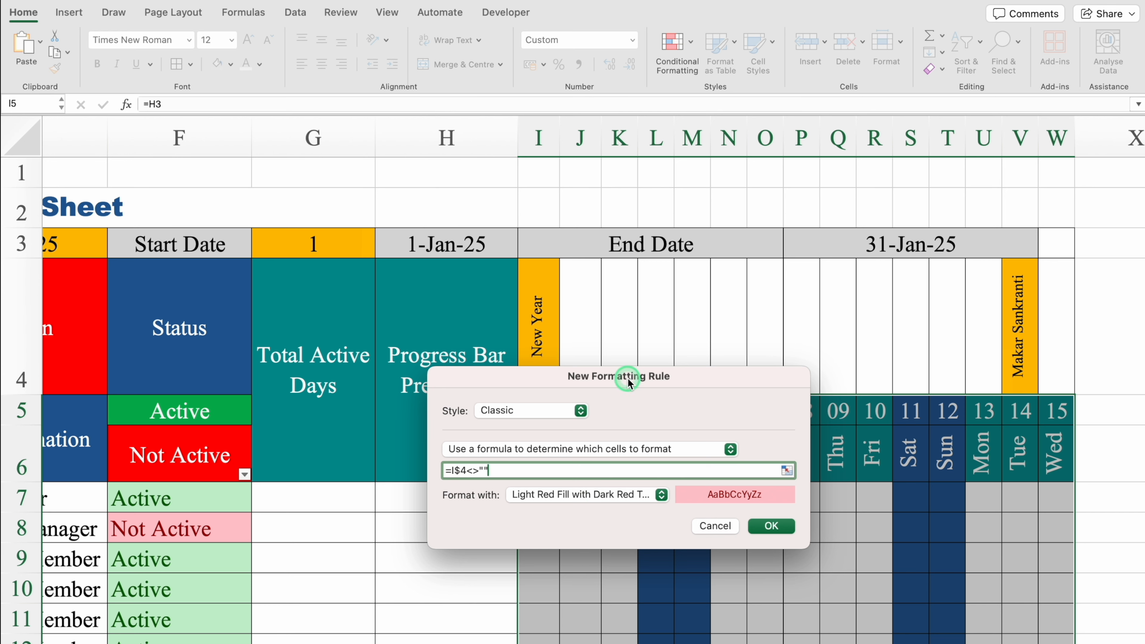
drag(629, 383, 799, 259)
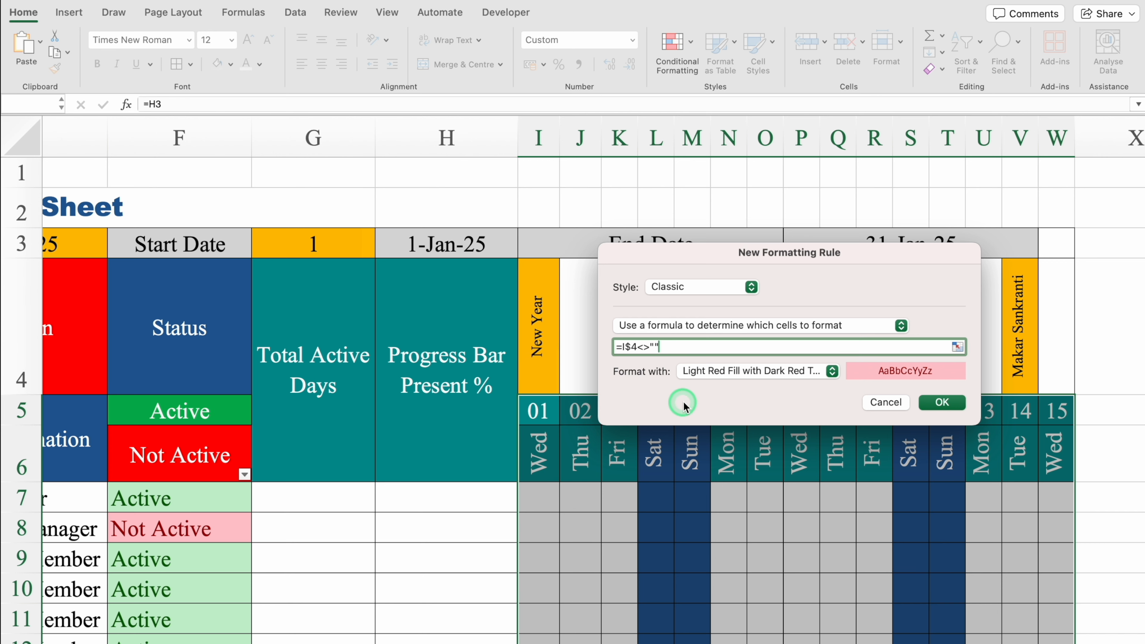
Give the rule a custom format with a blue fill and white font colour, and apply it to the date range
click(832, 371)
click(730, 472)
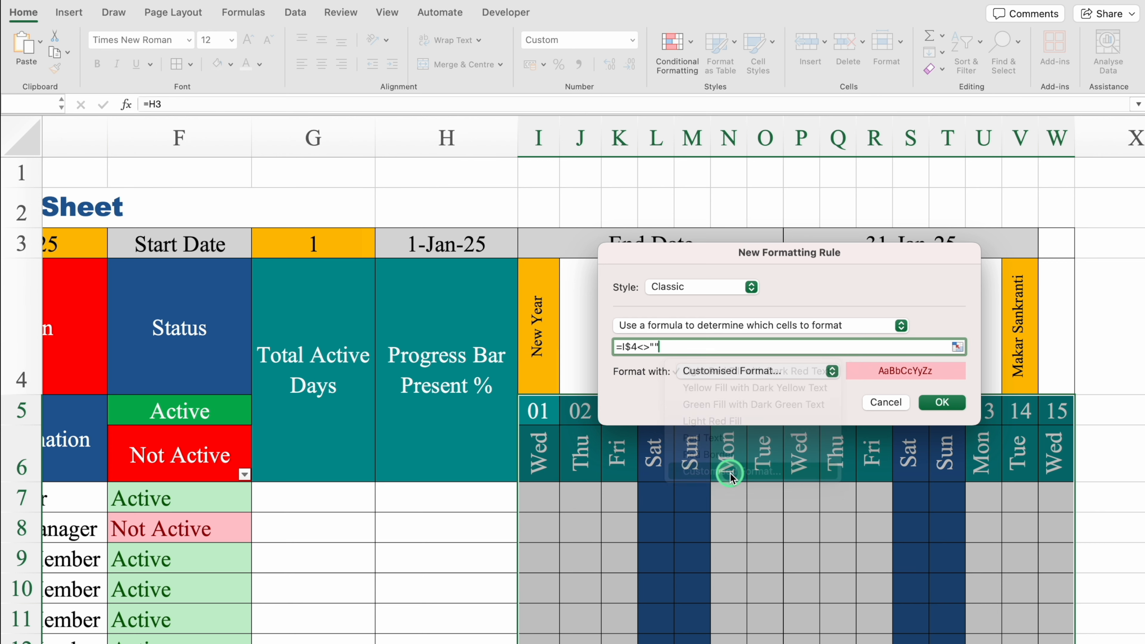
click(648, 74)
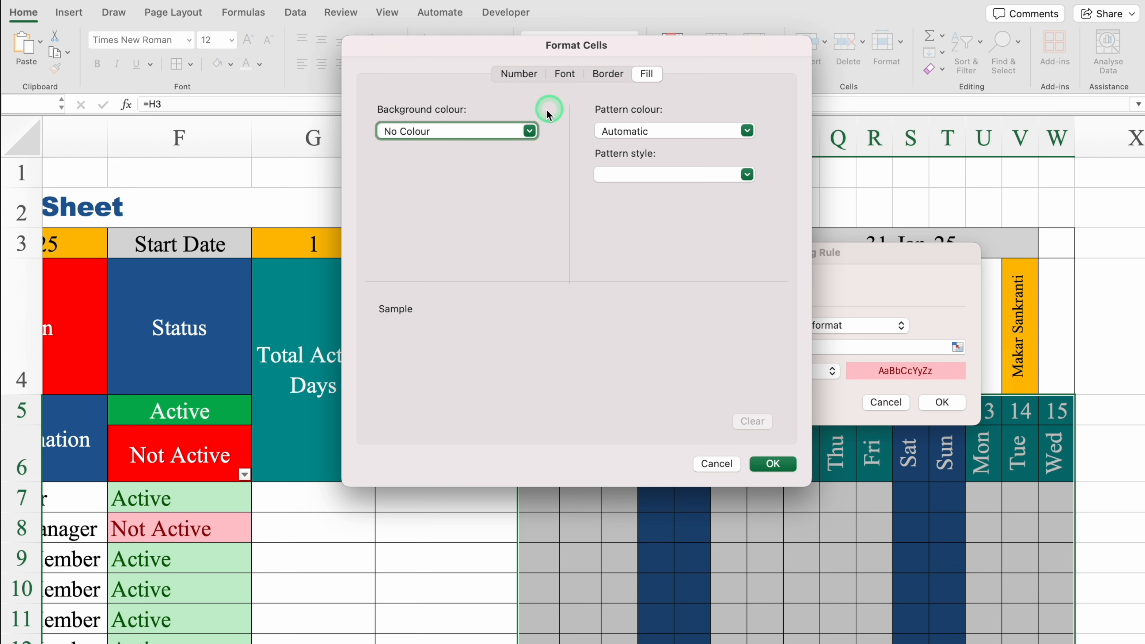
click(529, 131)
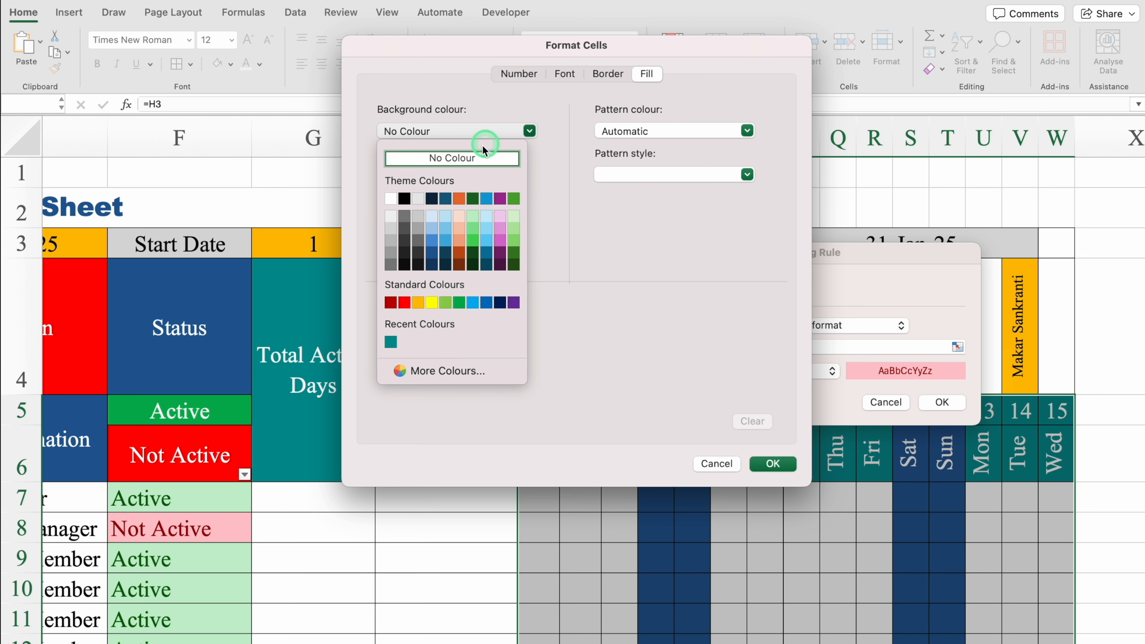
click(432, 252)
click(562, 74)
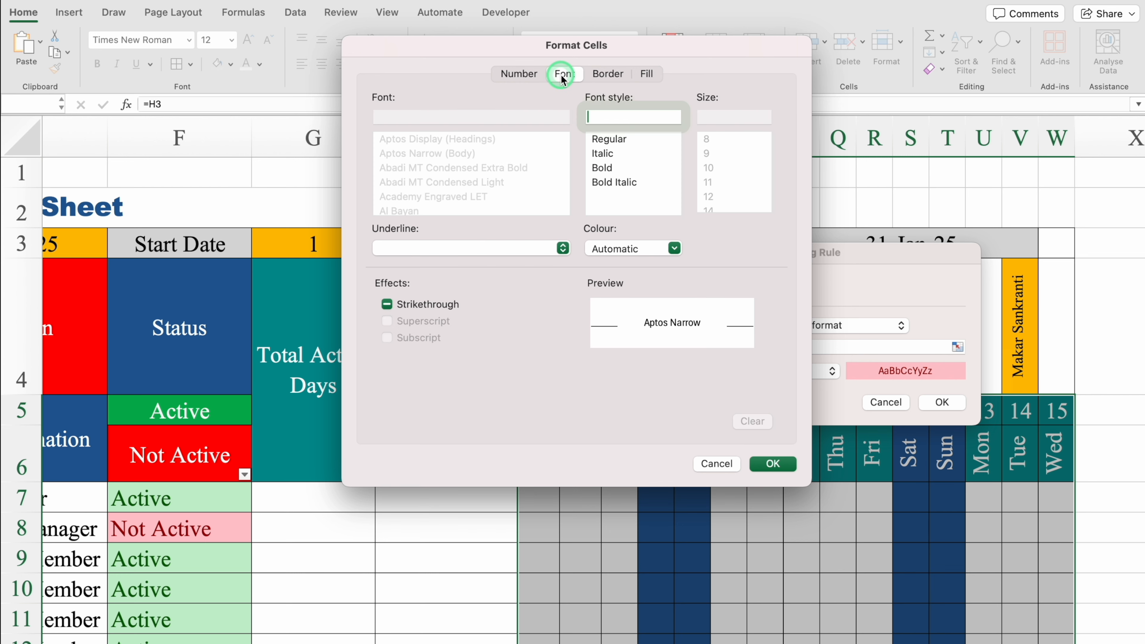
click(673, 248)
click(600, 316)
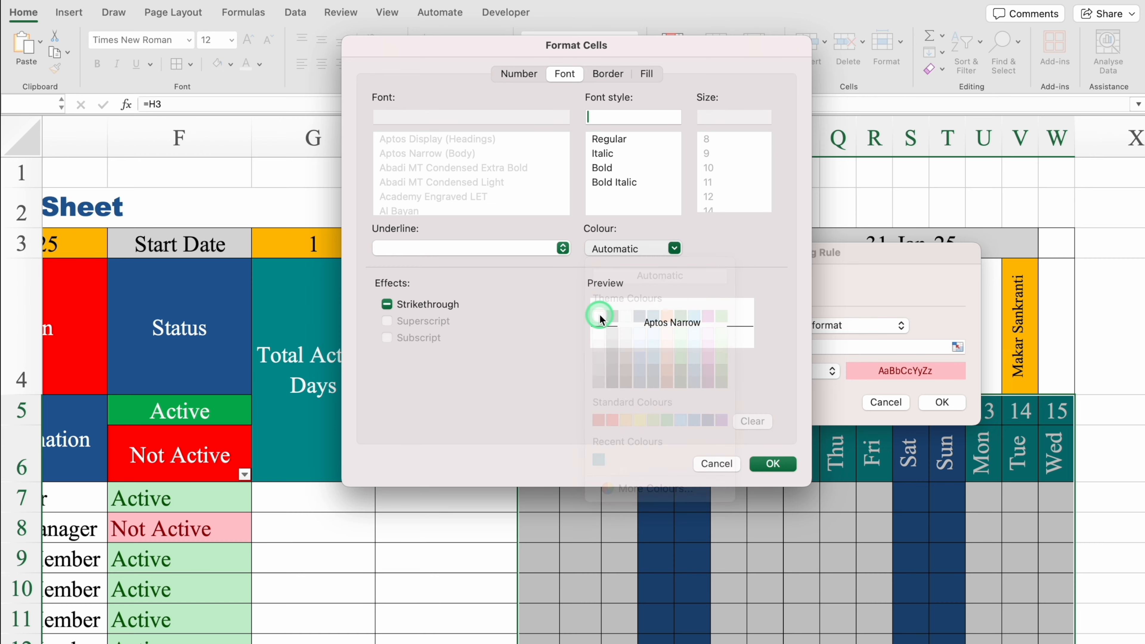
click(773, 465)
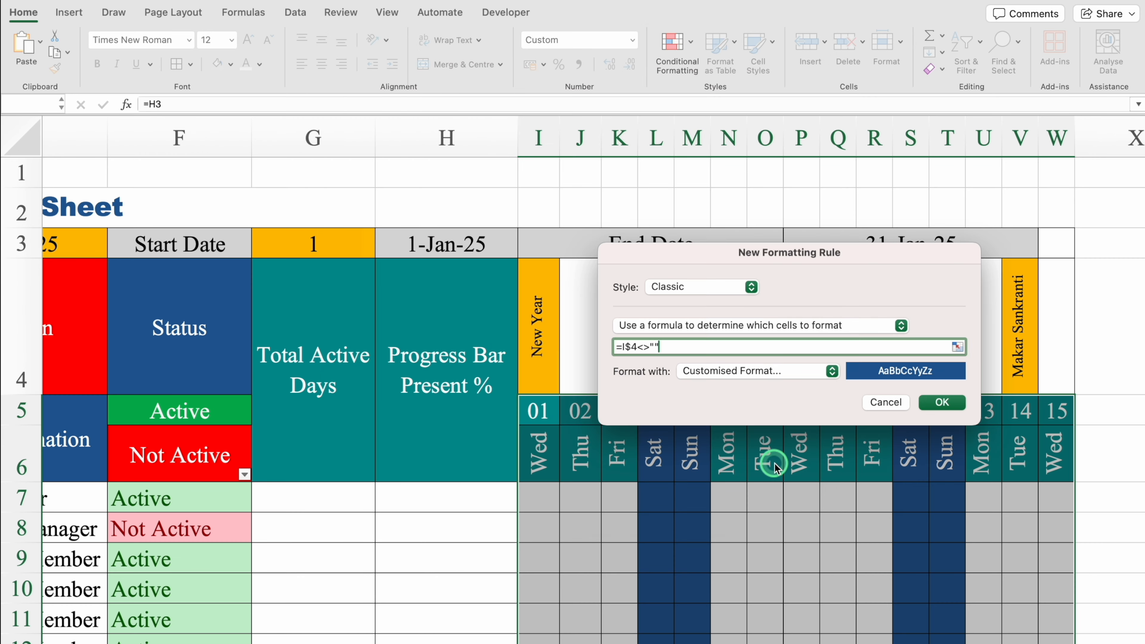
click(942, 402)
Examine the highlighted holiday columns and the holiday formulas in I4 and V4
scroll(1116, 281, down, 3)
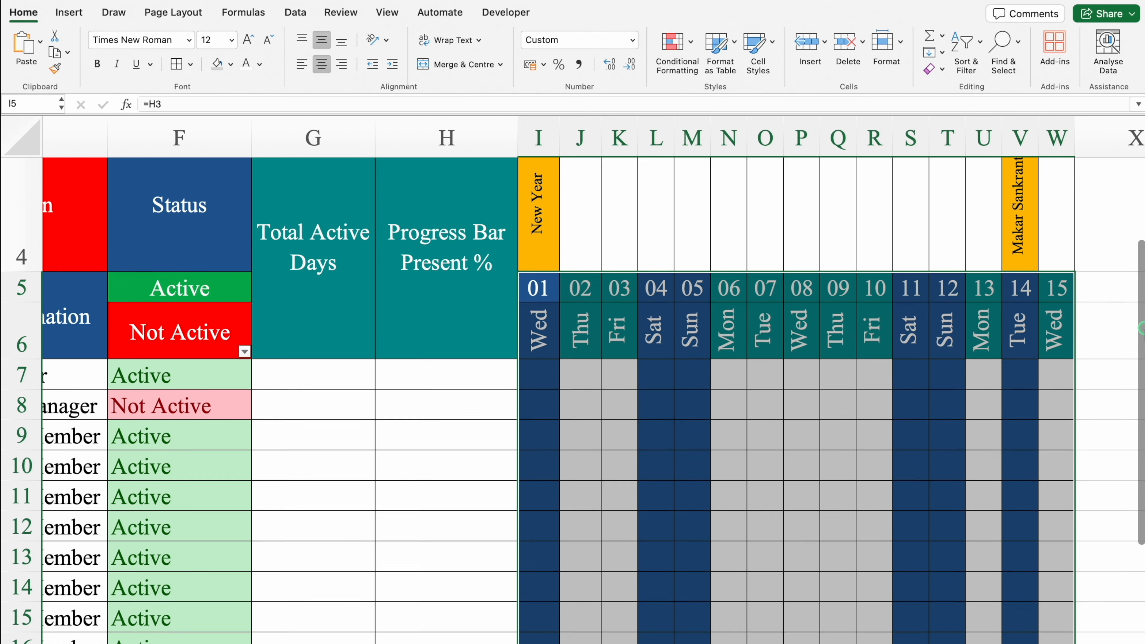
click(543, 212)
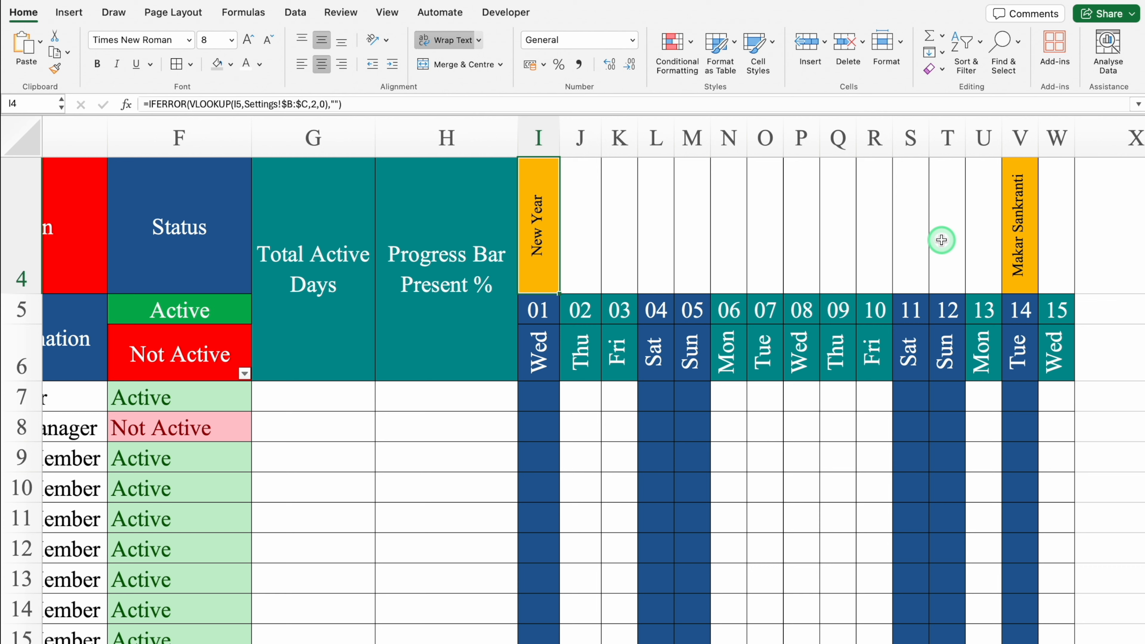
click(1025, 234)
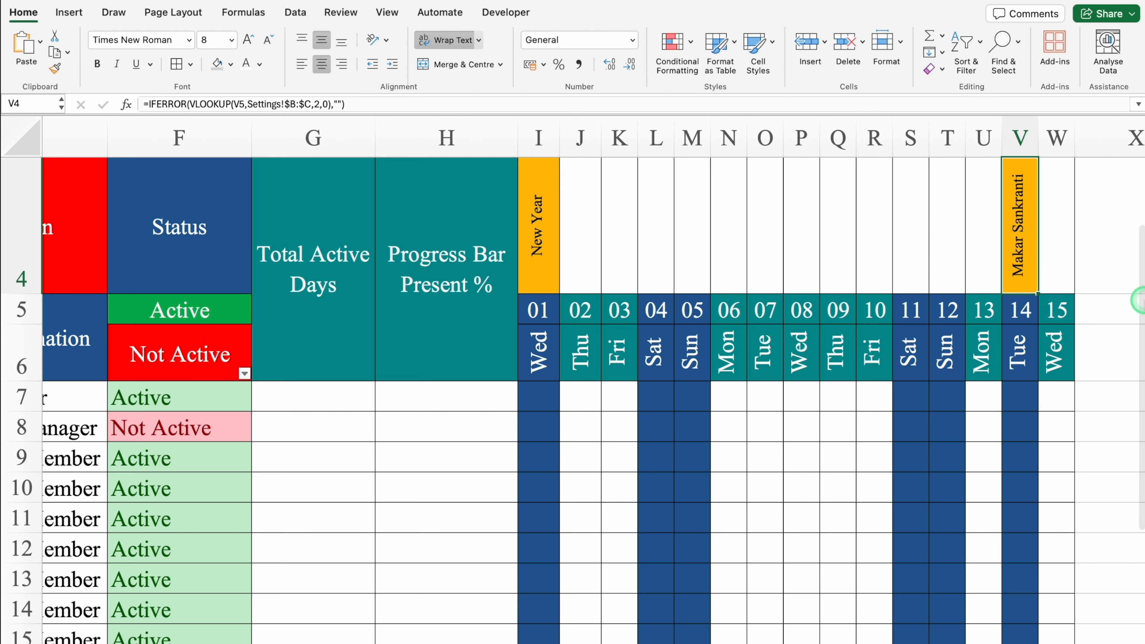
scroll(1142, 216, up, 3)
scroll(572, 406, left, 6)
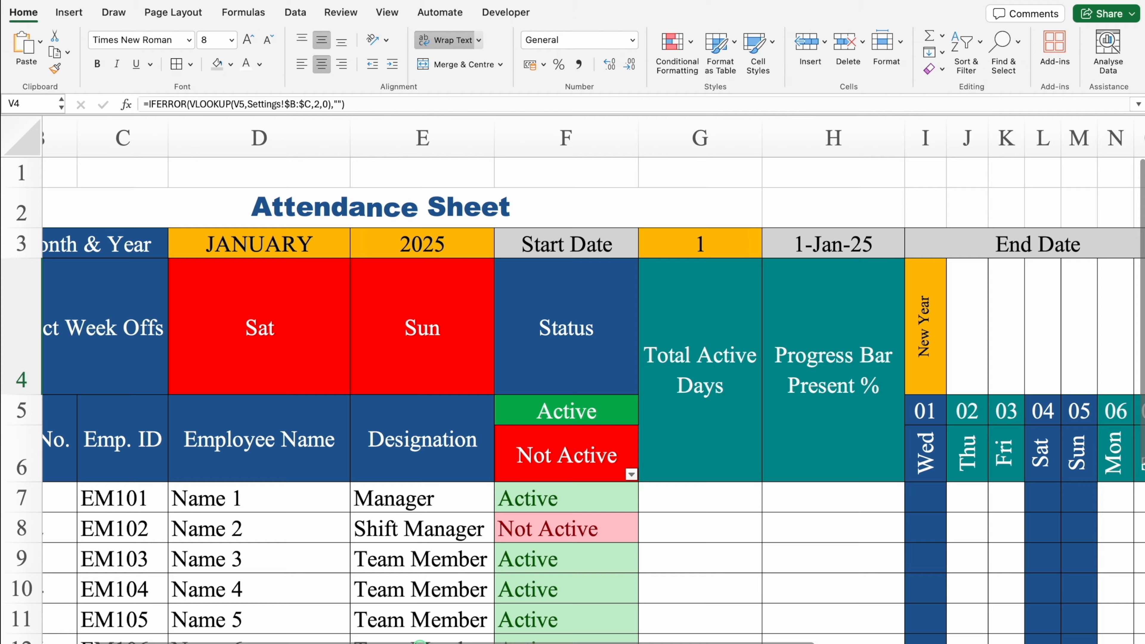
Test the holiday highlighting by switching the month in D3 to FEBRUARY and back to JANUARY
click(361, 244)
click(424, 249)
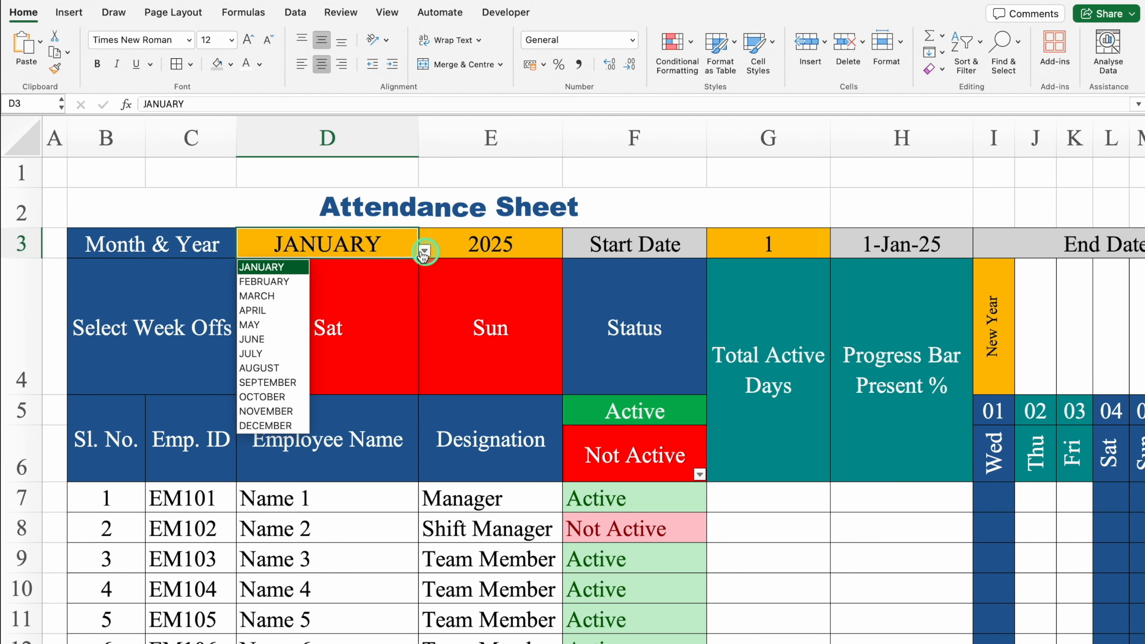
click(290, 278)
scroll(527, 446, right, 6)
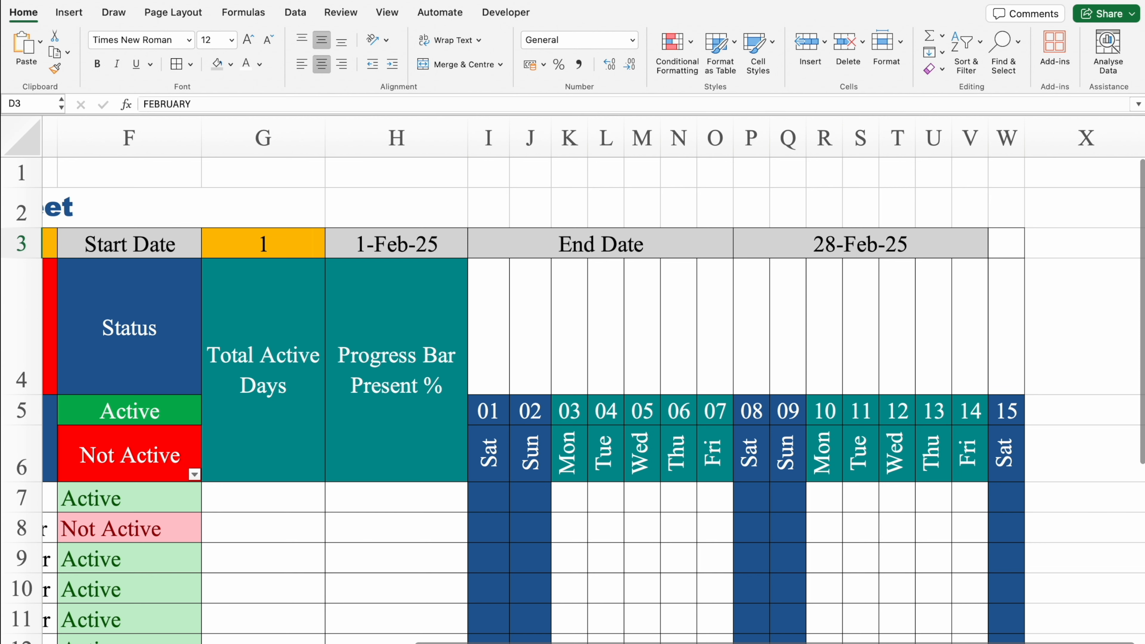
scroll(592, 380, left, 6)
click(424, 251)
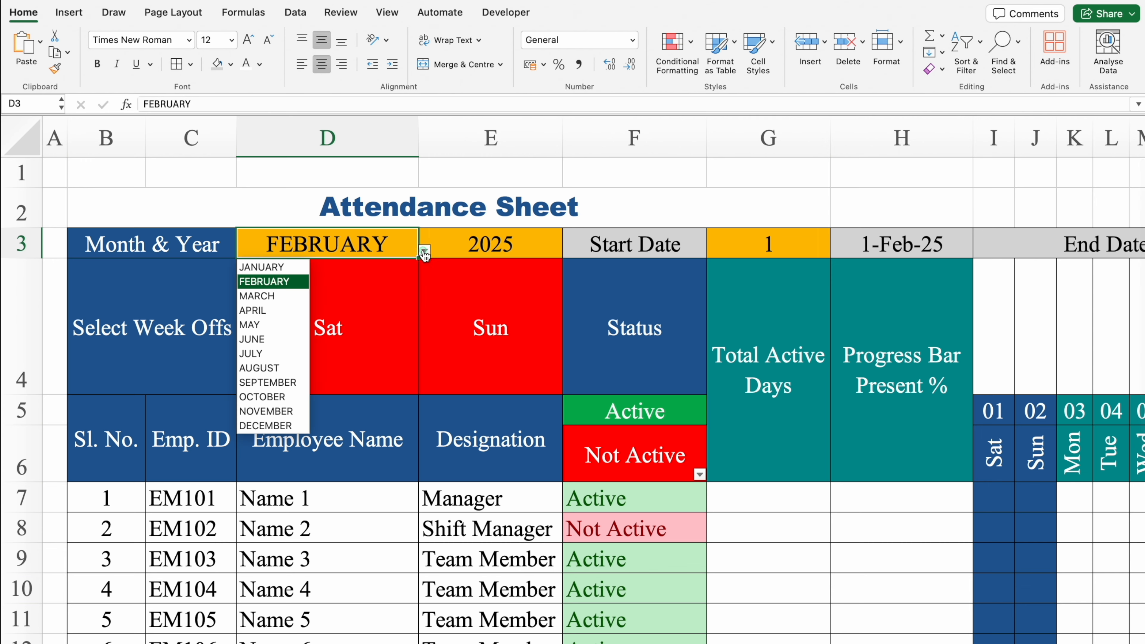
click(271, 267)
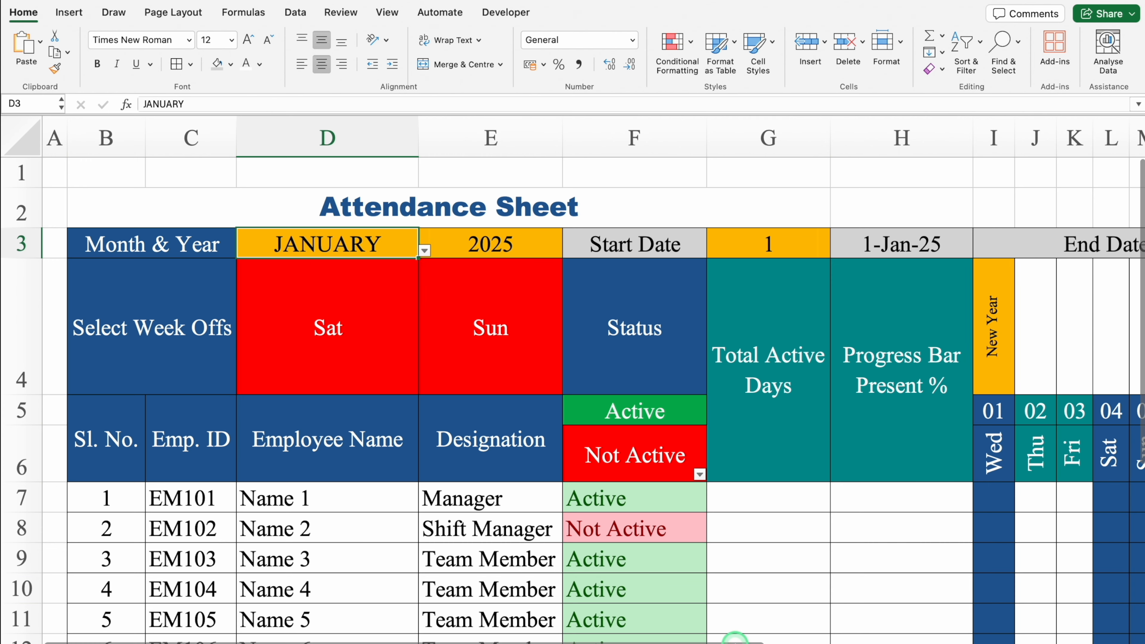
Remove all borders from the empty cell W3 beside the end date
drag(736, 642, 1011, 624)
scroll(1143, 482, down, 2)
drag(1142, 479, 1141, 509)
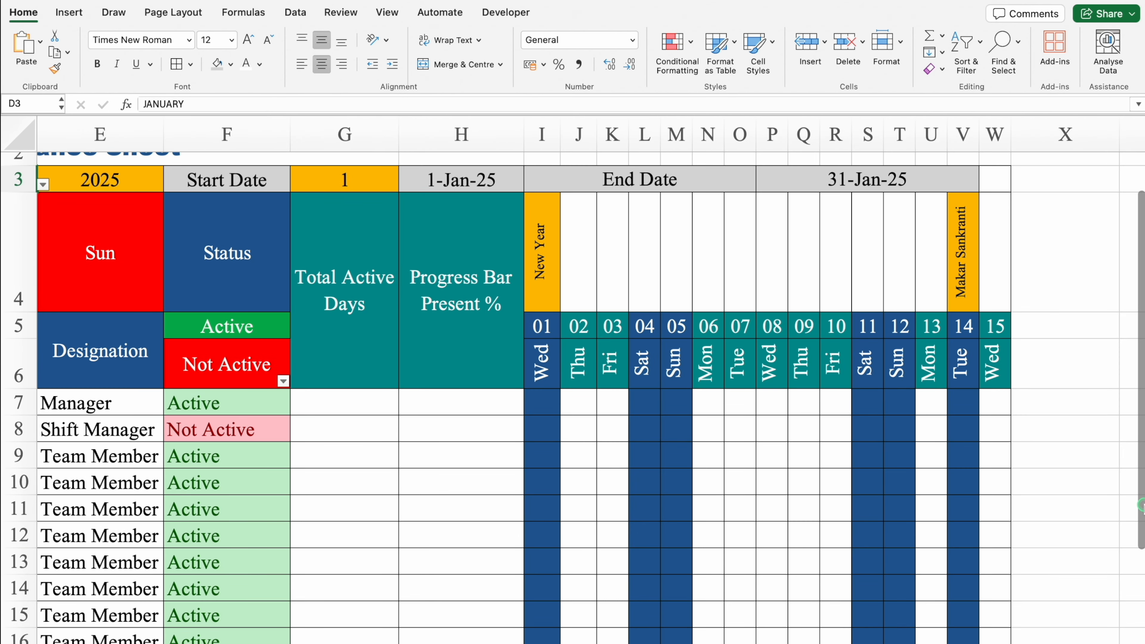
click(1009, 643)
drag(731, 641, 850, 642)
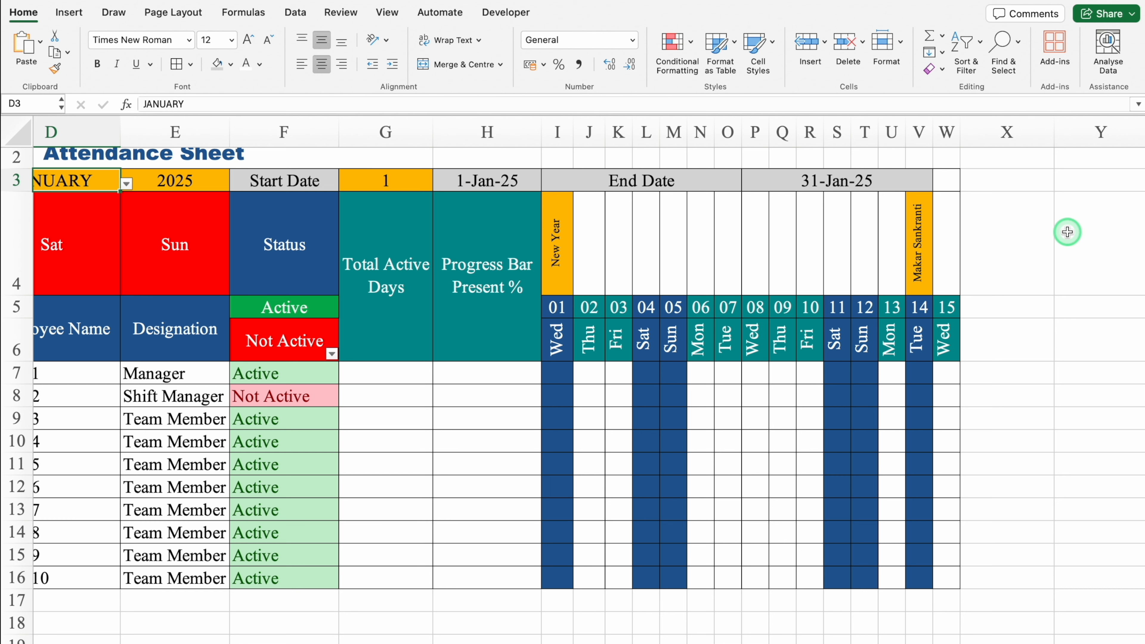
click(946, 181)
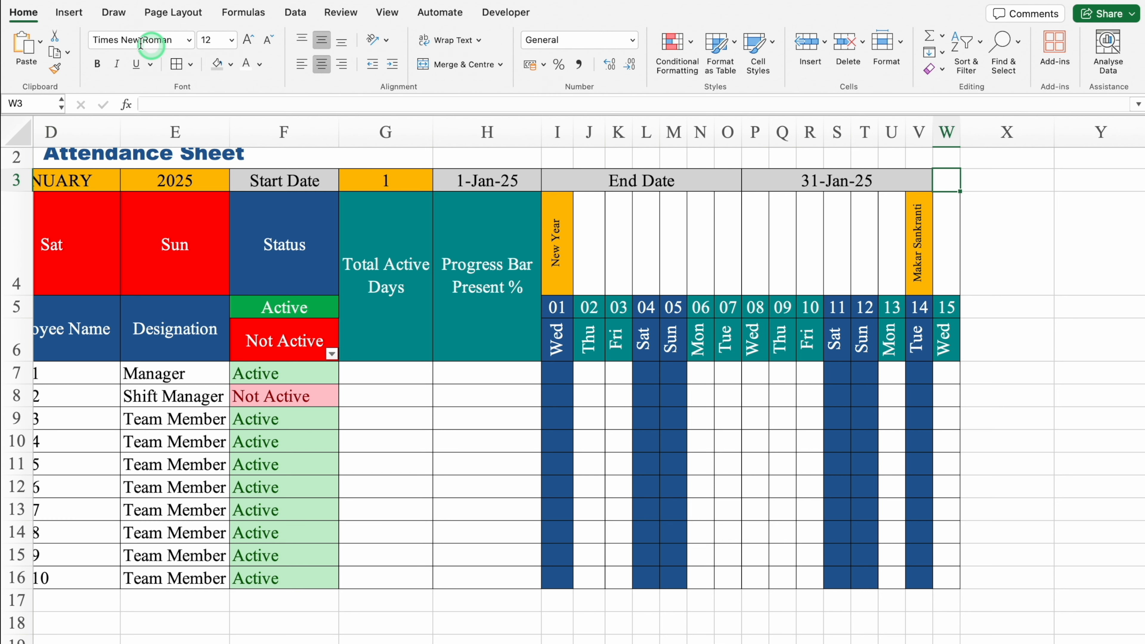
click(192, 67)
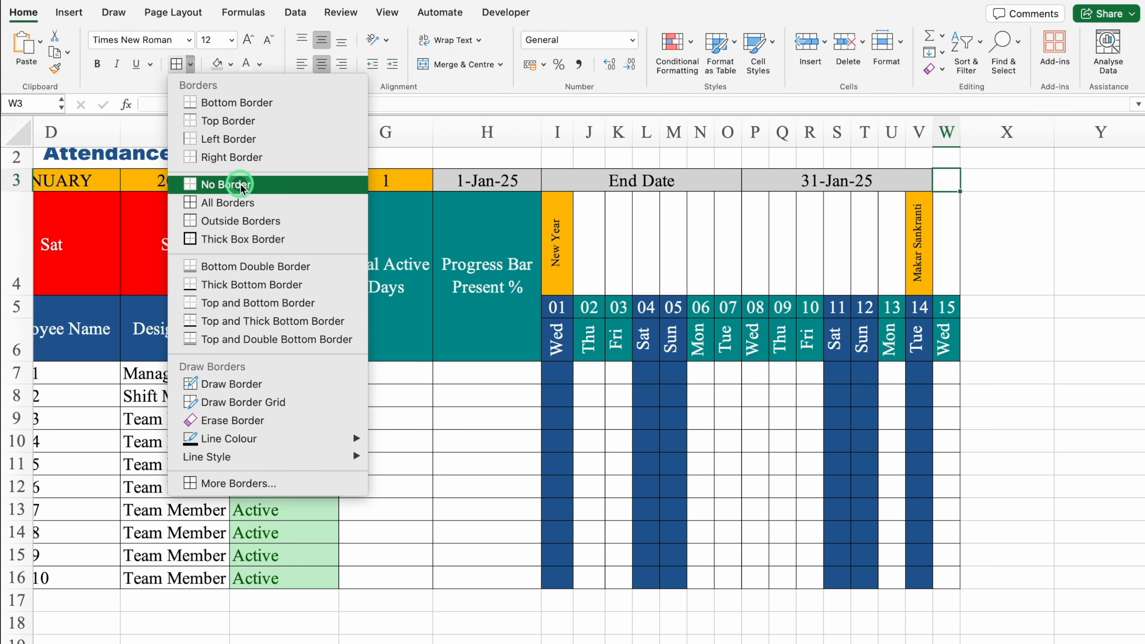
click(726, 157)
Reapply borders to the merged end date cell P3 and to the holiday cell W4
click(836, 180)
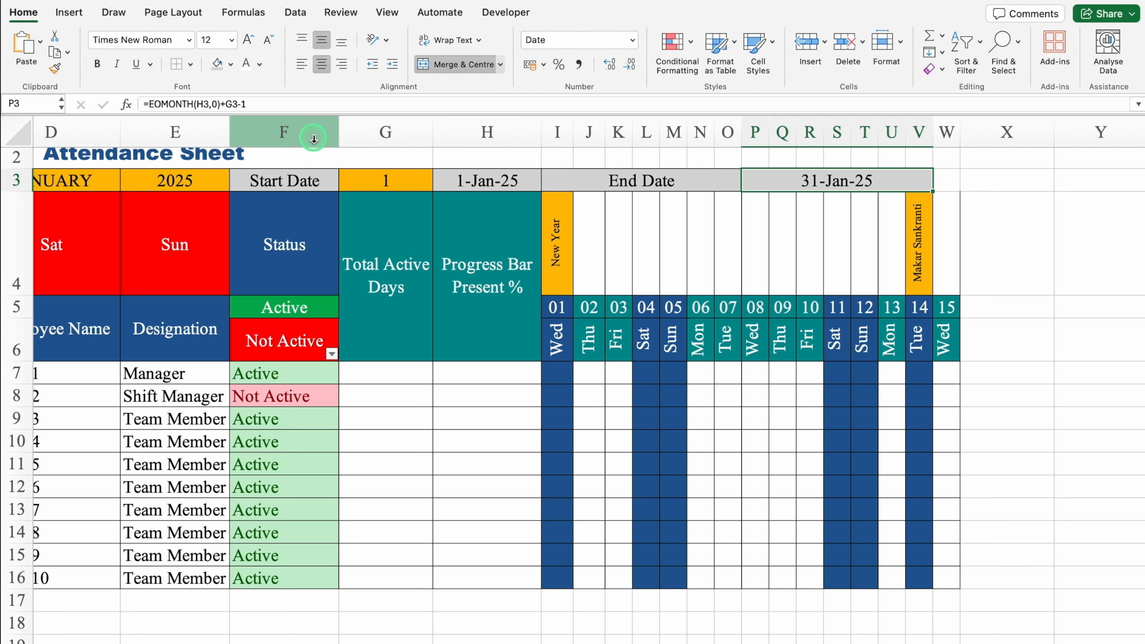
click(190, 64)
click(200, 165)
click(947, 239)
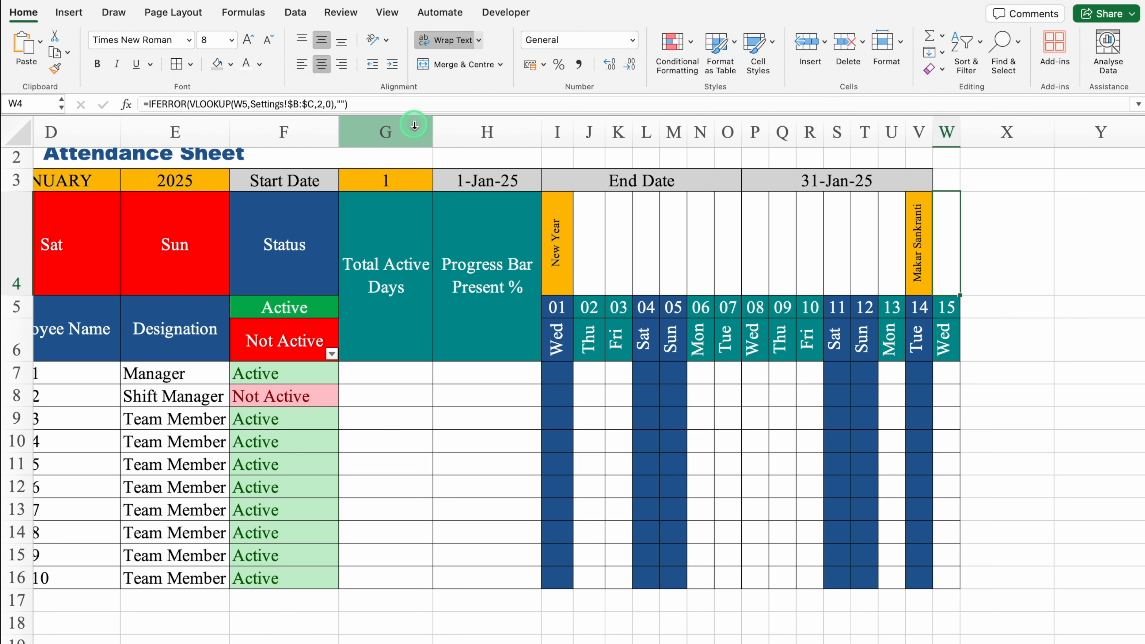
click(178, 63)
click(1056, 315)
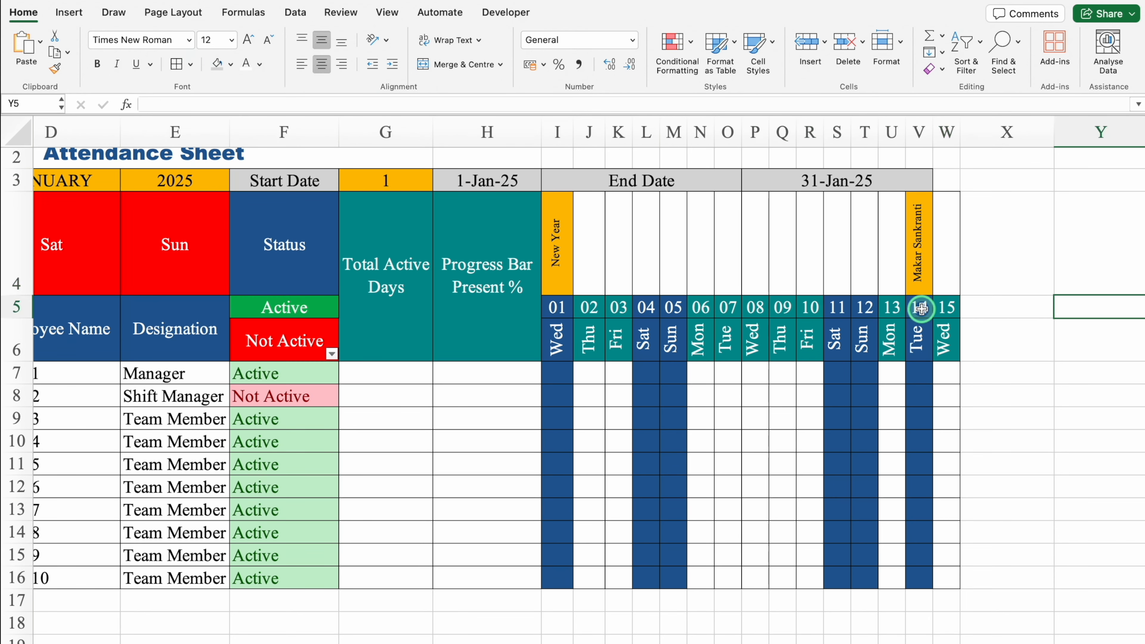
Fill W4:W16 across to column AO and centre the contents of the filled cells
click(945, 276)
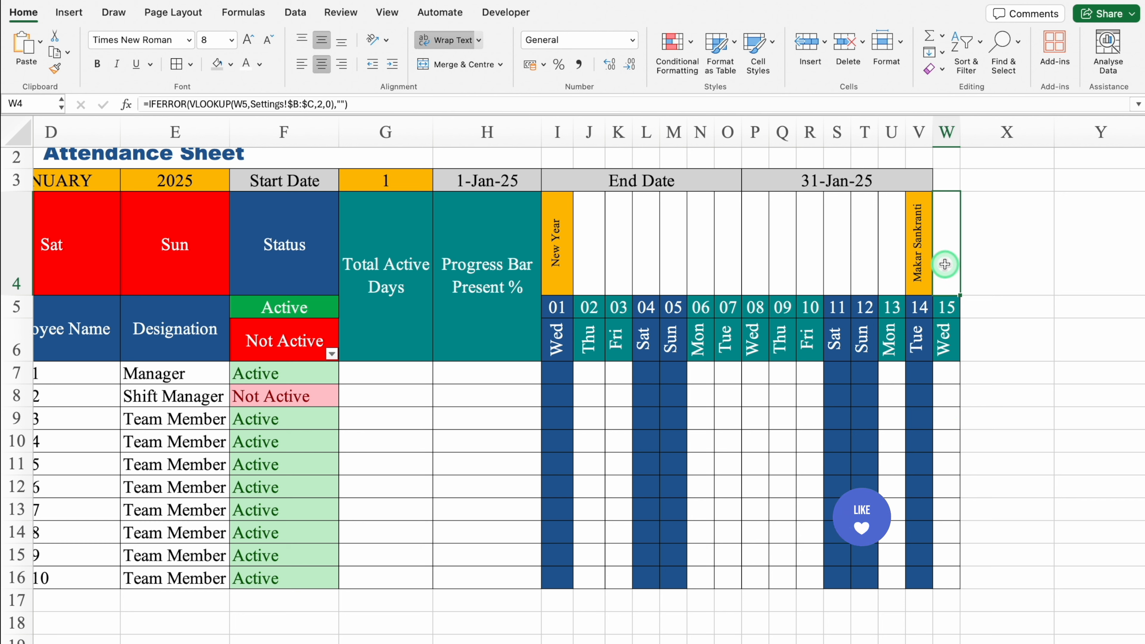
drag(946, 281, 987, 588)
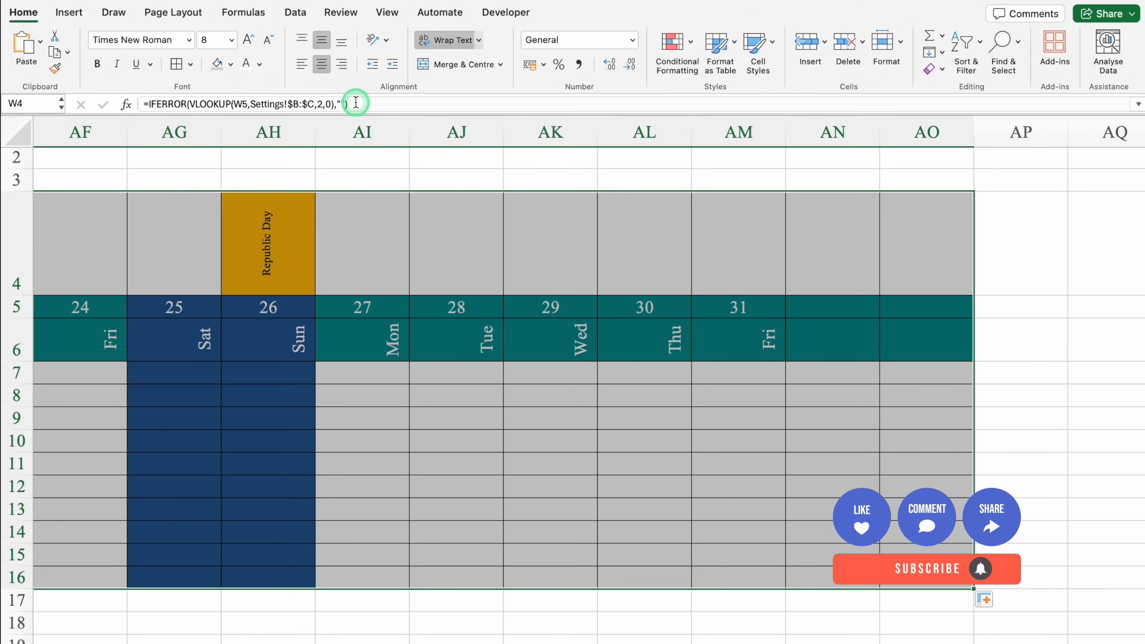
click(320, 66)
scroll(825, 282, right, 10)
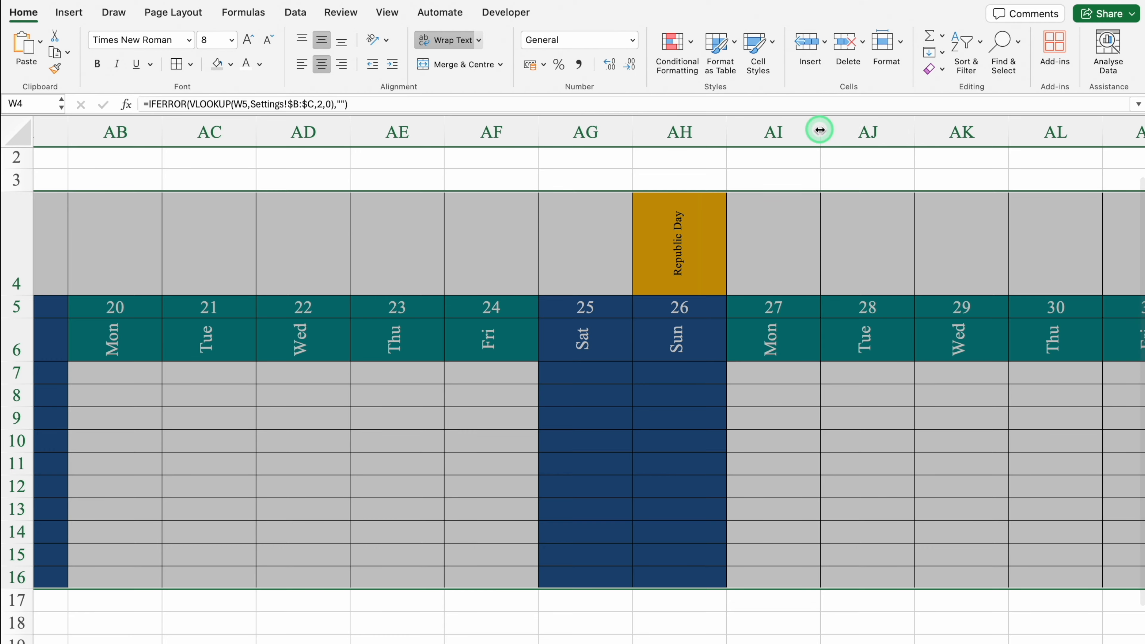
Narrow the date columns X to AM so they roughly match the compact width of the earlier date columns
drag(818, 132, 761, 131)
drag(149, 131, 830, 139)
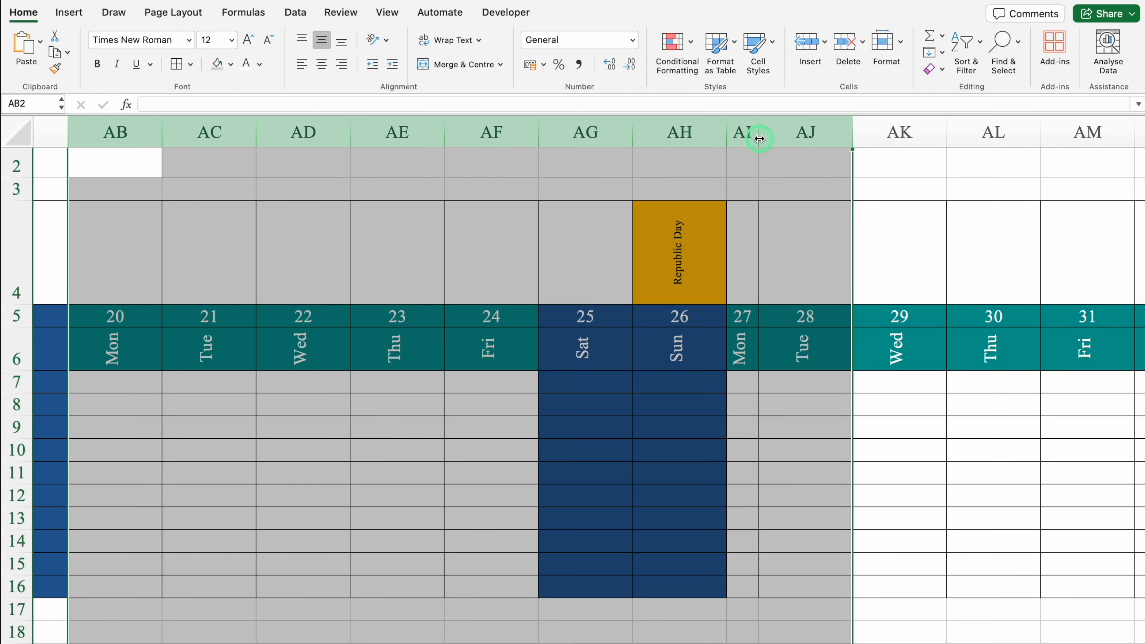
click(758, 135)
drag(408, 130, 807, 131)
double_click(731, 129)
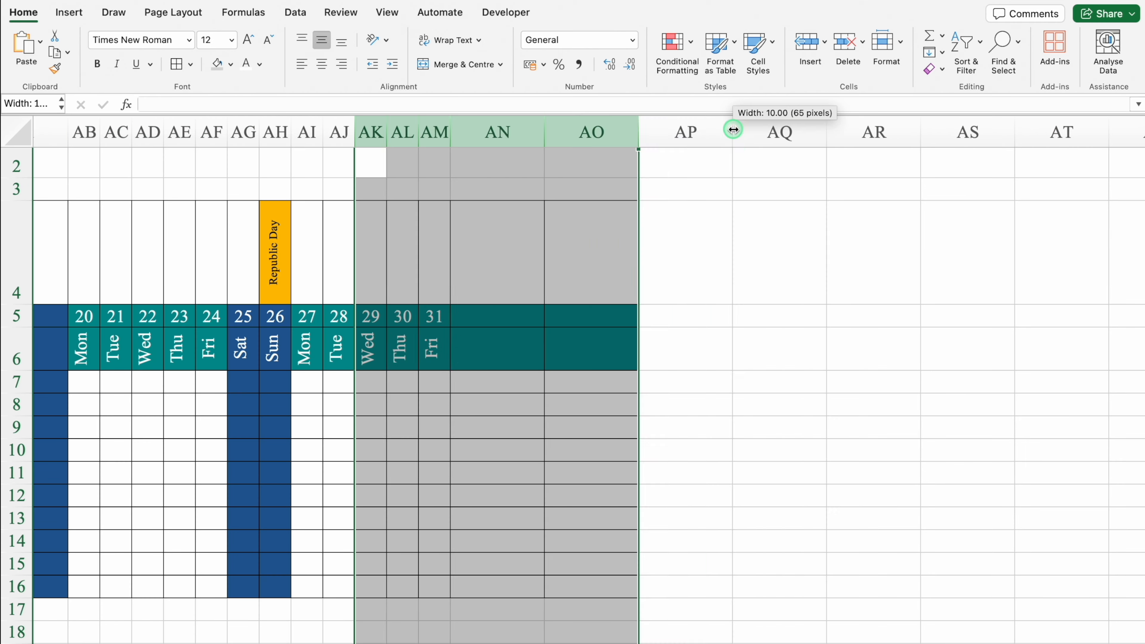
drag(838, 639, 569, 631)
drag(446, 134, 690, 133)
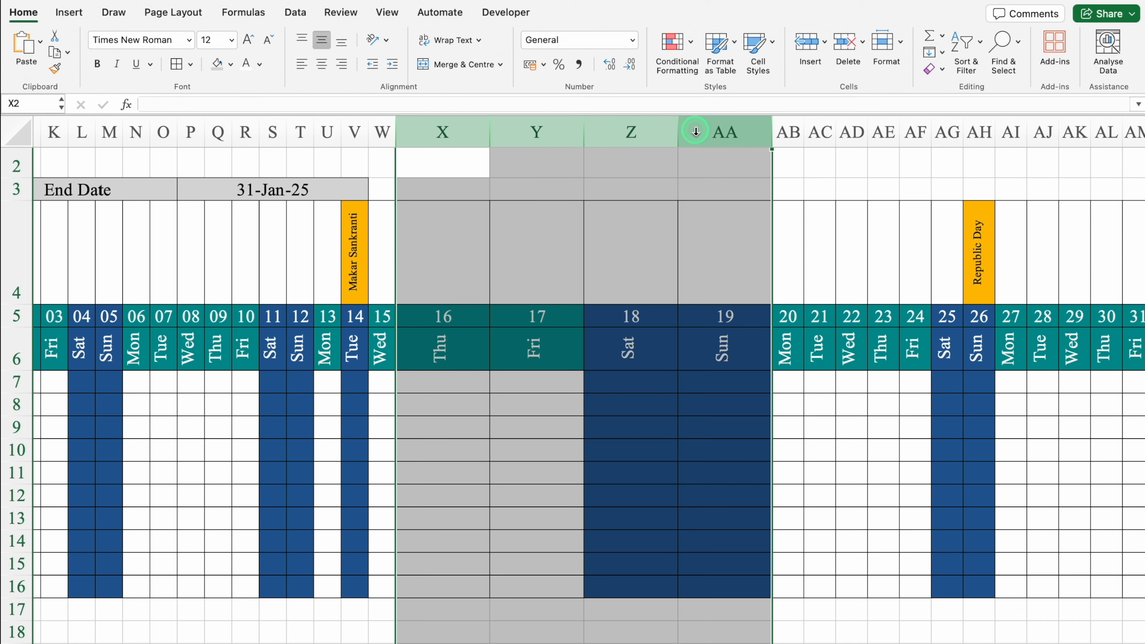
double_click(677, 132)
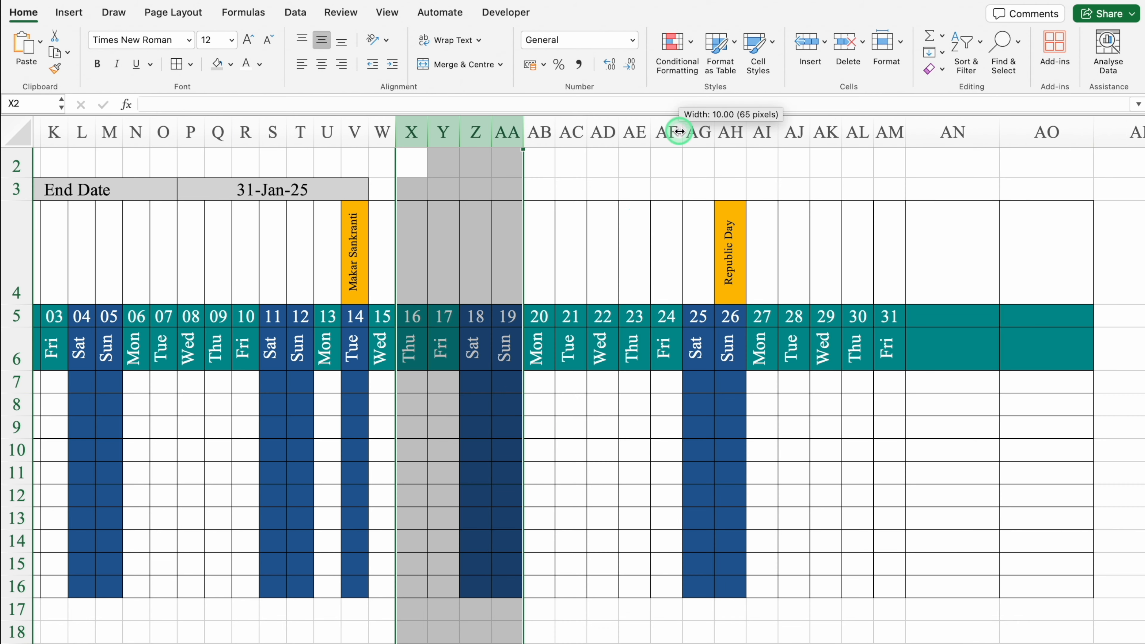
click(1011, 421)
Delete the surplus columns AN and AO after the last date of the month
click(891, 319)
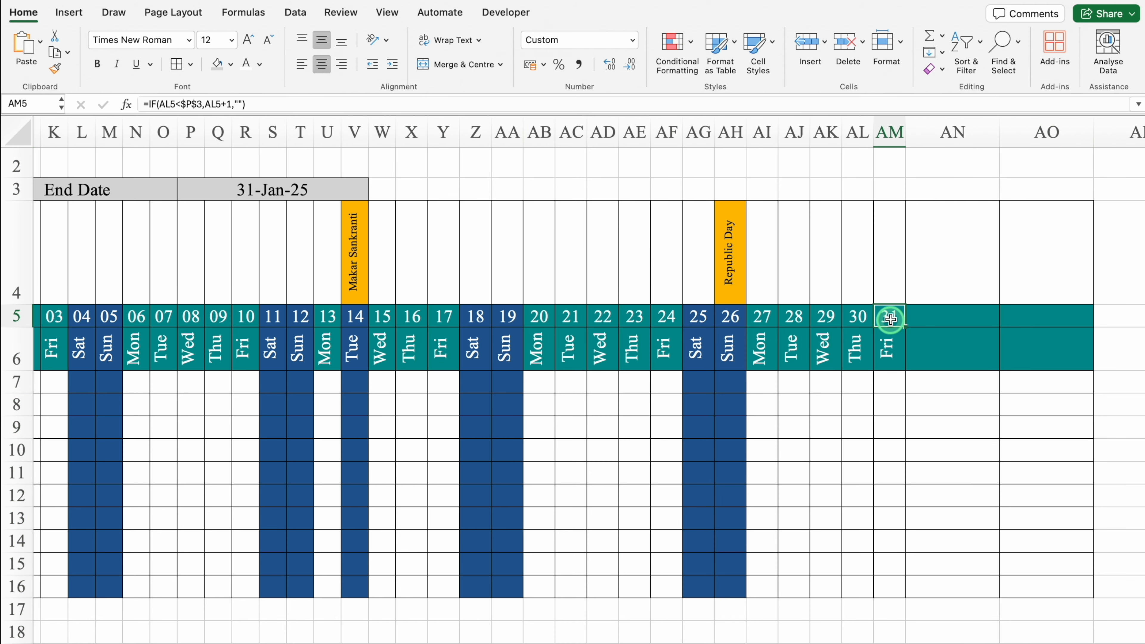
drag(946, 133, 1048, 135)
right_click(1048, 135)
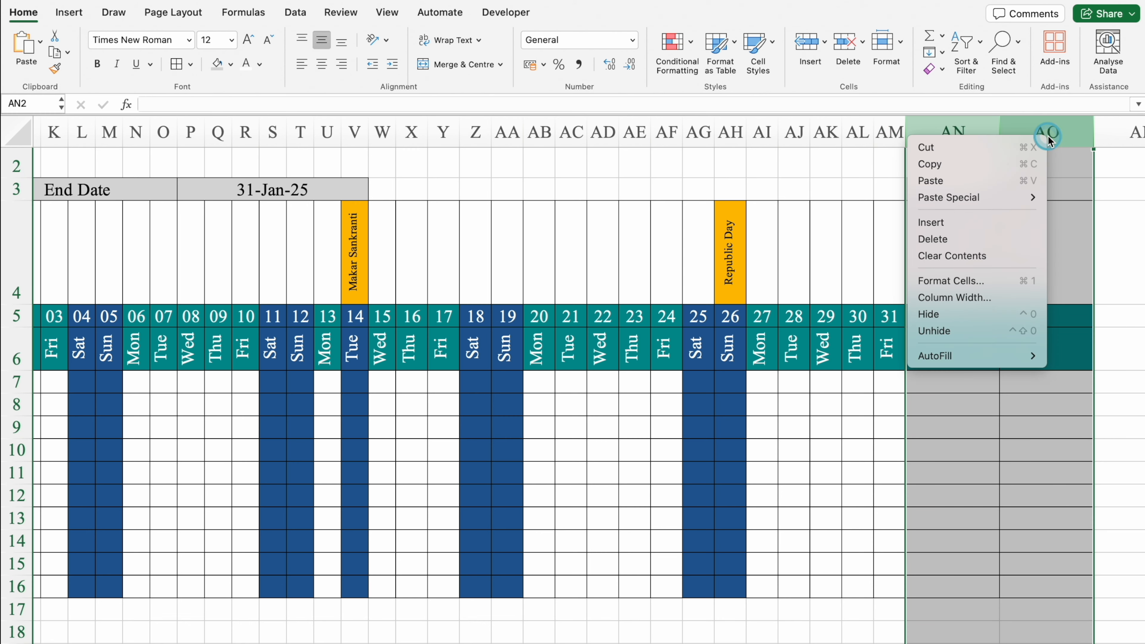
click(949, 239)
click(1081, 469)
Link AN5 to the first leave type with =Settings!F2 and fill the formula down to AN6 for its code
key(Right)
key(Right)
key(Right)
key(Right)
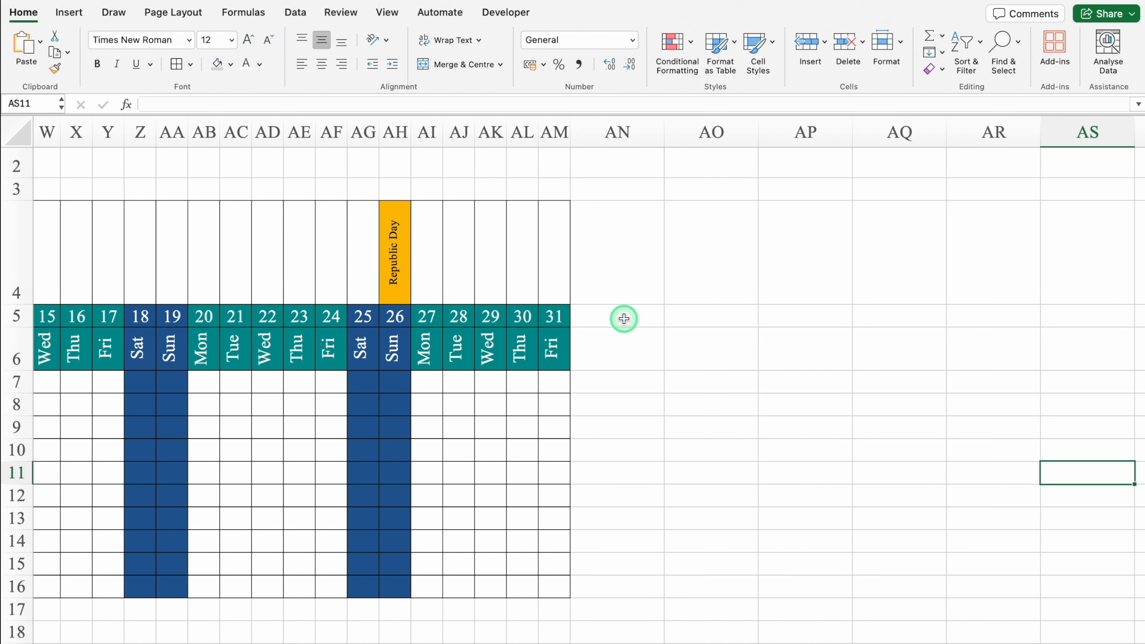
click(623, 319)
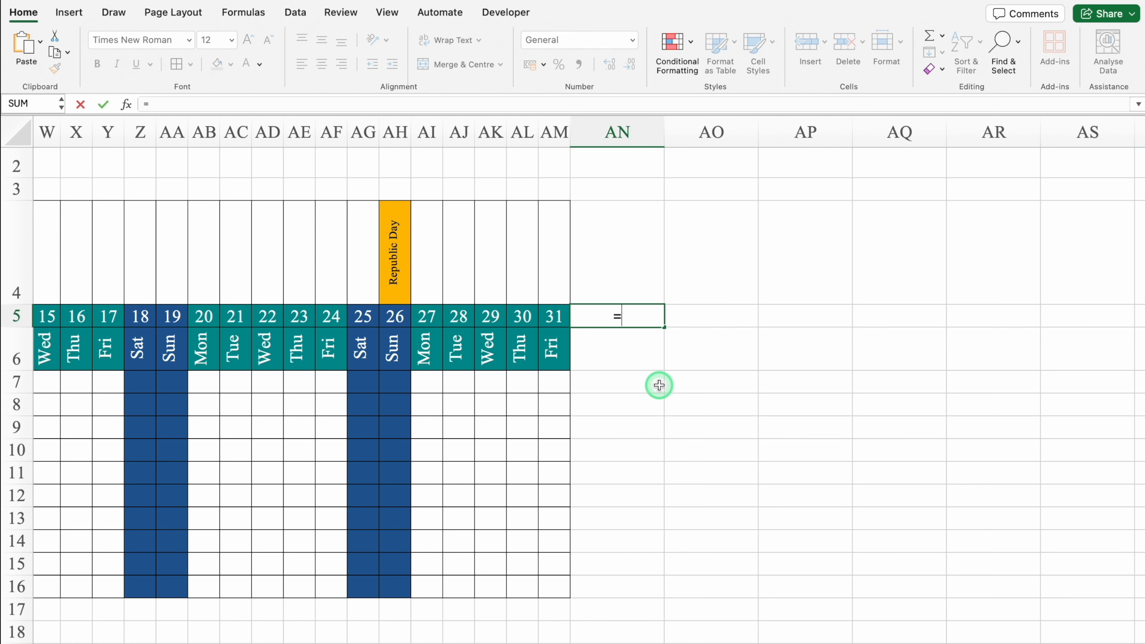
click(374, 643)
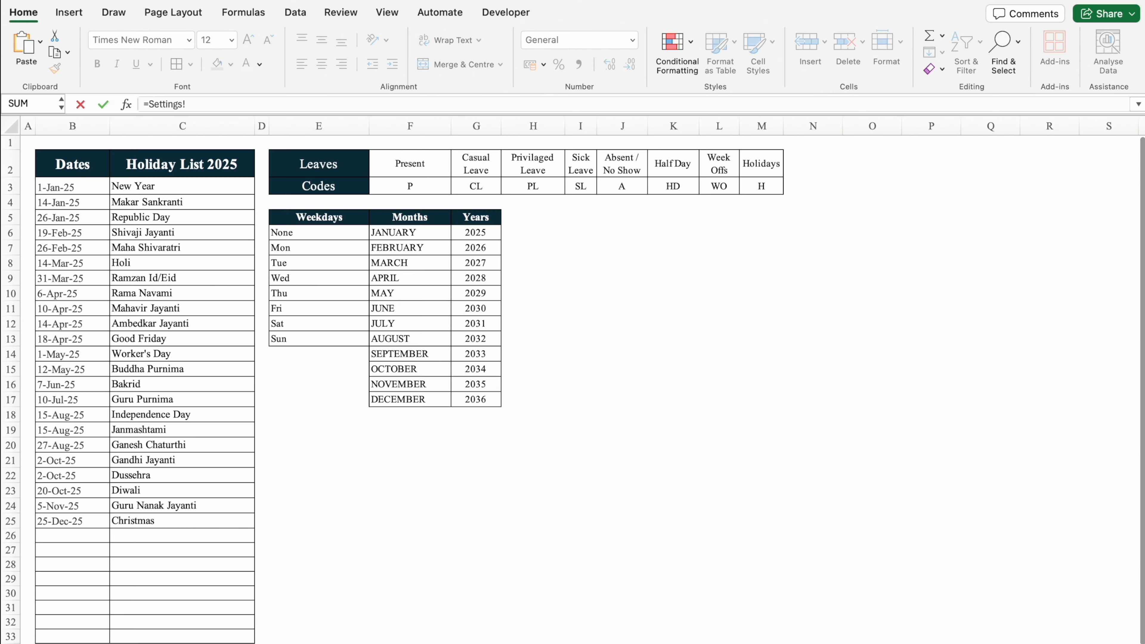
click(424, 171)
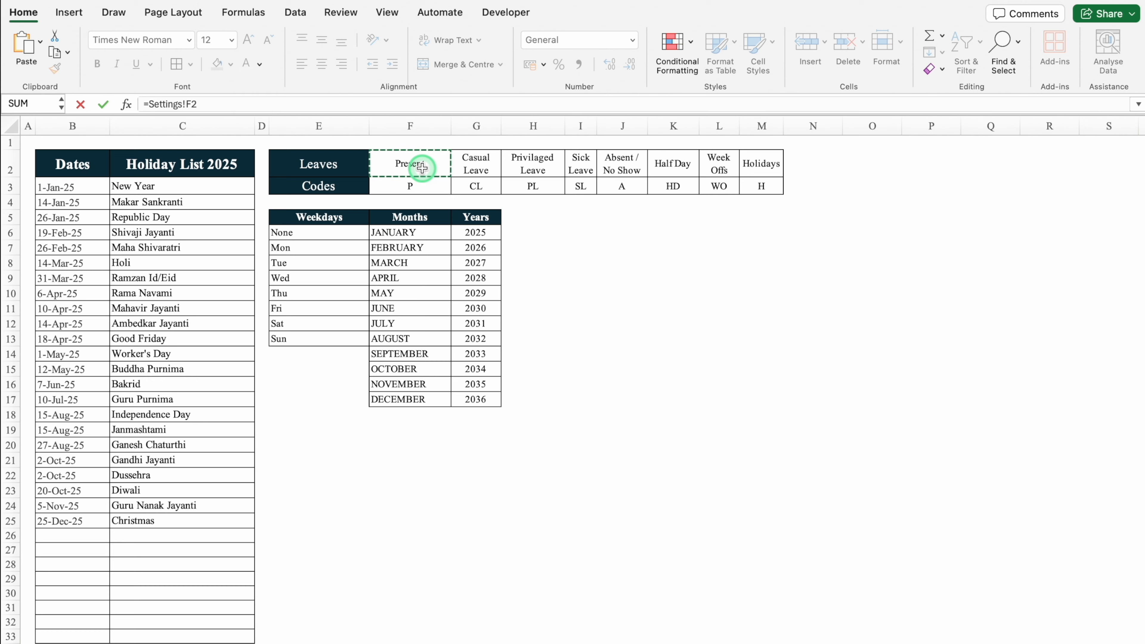
key(Return)
click(636, 317)
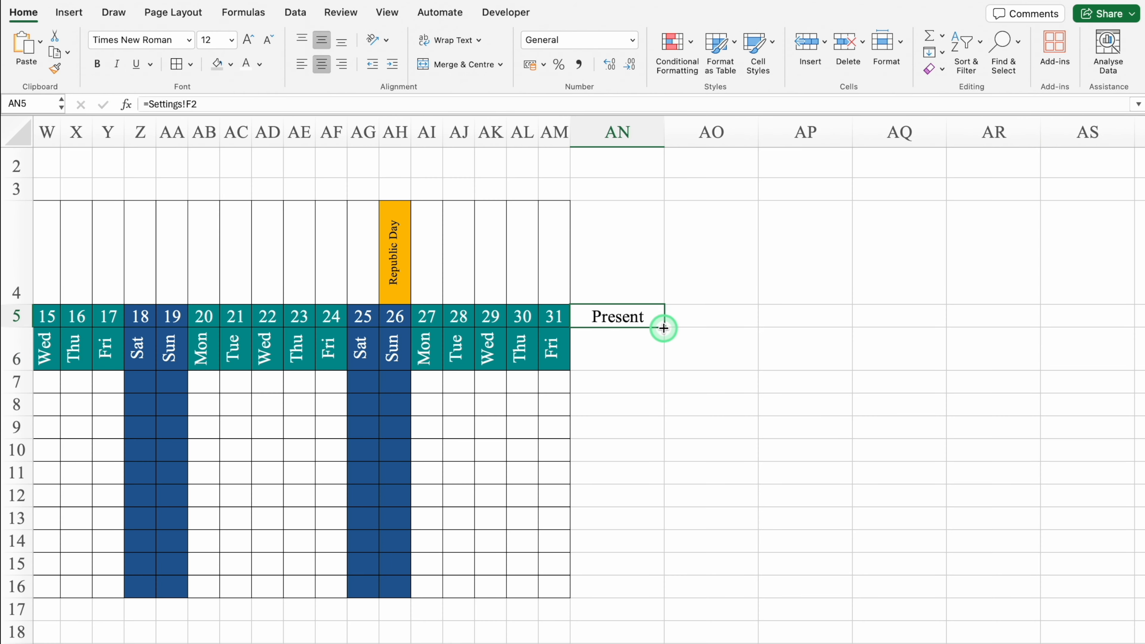
drag(664, 360, 661, 337)
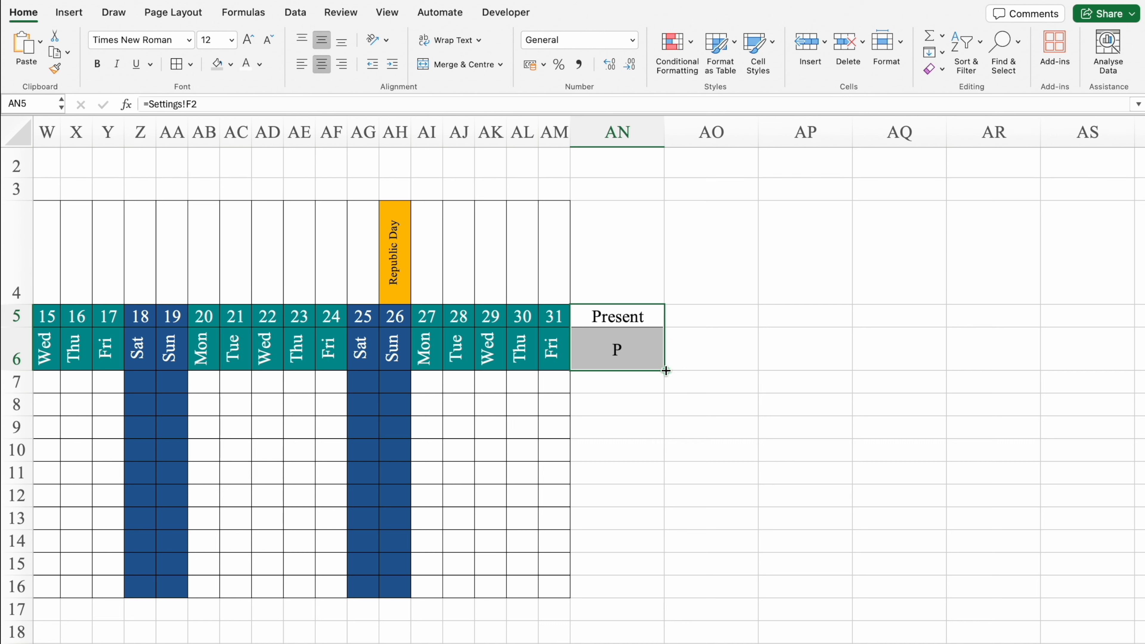
Fill AN5:AN6 across to column AV and add borders to the filled leave header cells
drag(666, 371, 1098, 370)
key(Right)
key(Right)
key(Right)
key(Right)
key(Right)
key(Right)
key(Right)
key(Right)
key(Right)
drag(717, 317, 1035, 372)
drag(1035, 372, 1035, 372)
click(997, 448)
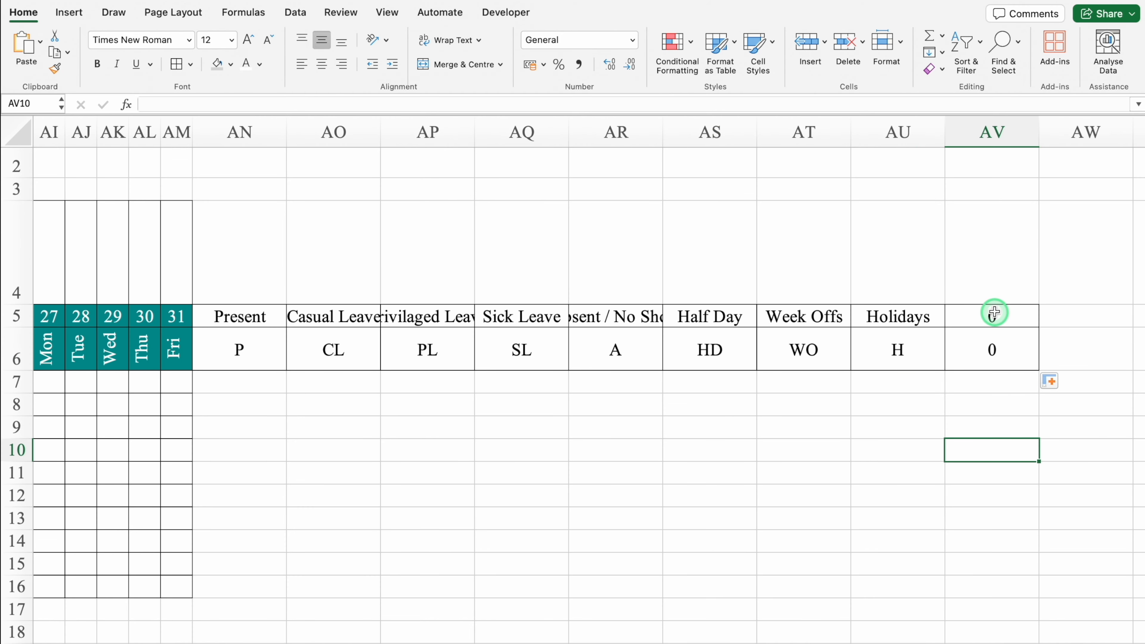
Delete the surplus column AV after the Holidays column
click(993, 314)
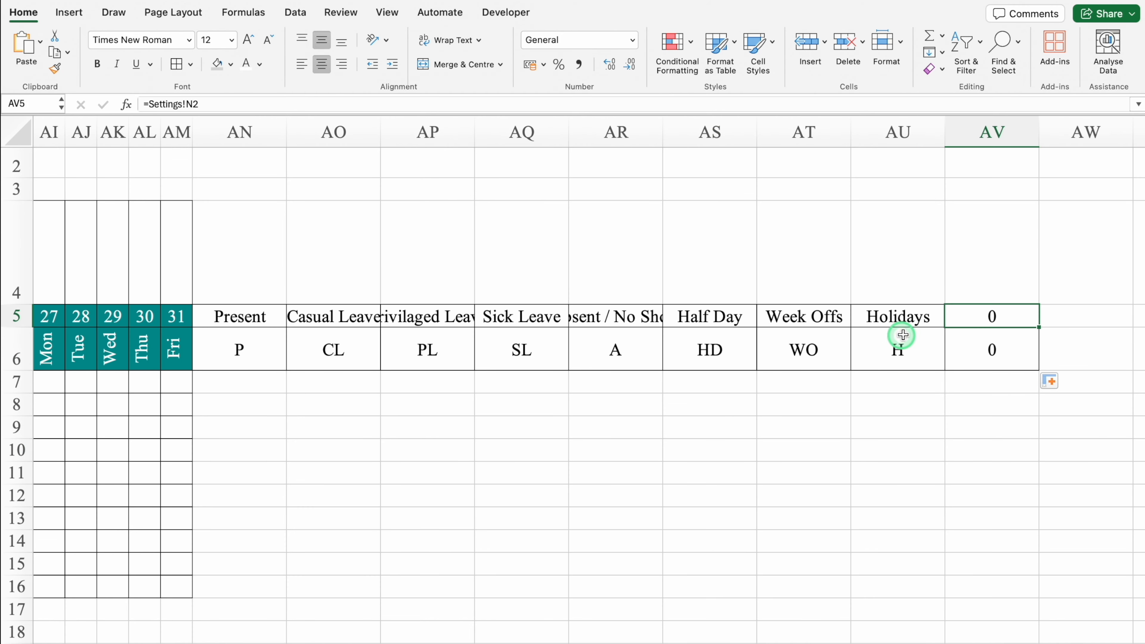
click(912, 322)
click(995, 135)
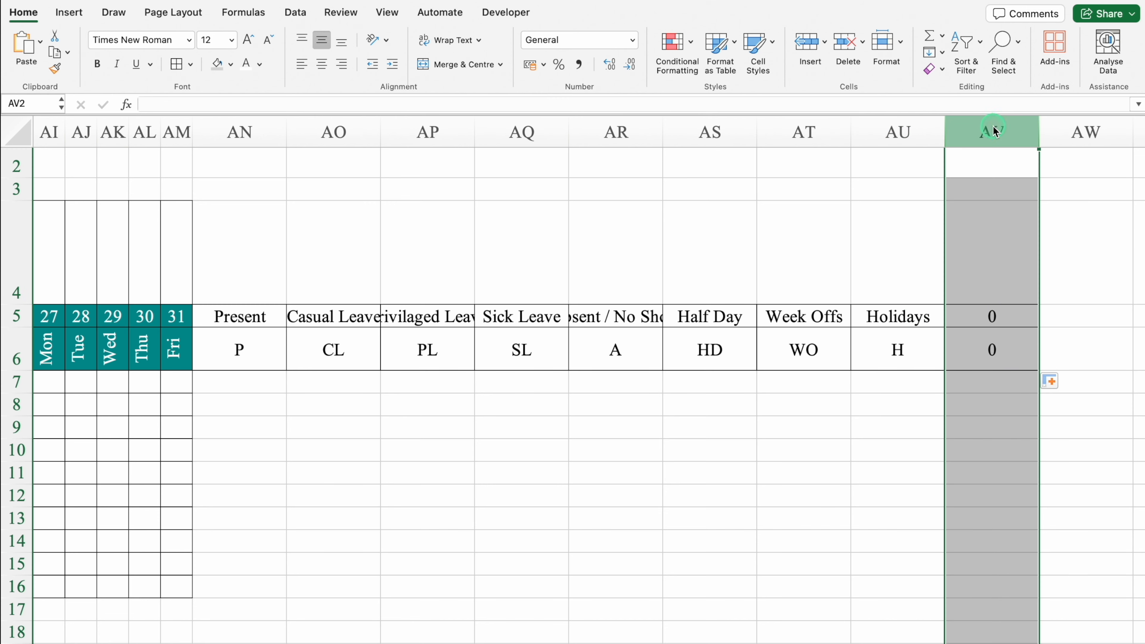
right_click(995, 135)
click(1024, 227)
Wrap the text of the leave type headings in AN5:AU5
drag(238, 316, 892, 316)
click(450, 41)
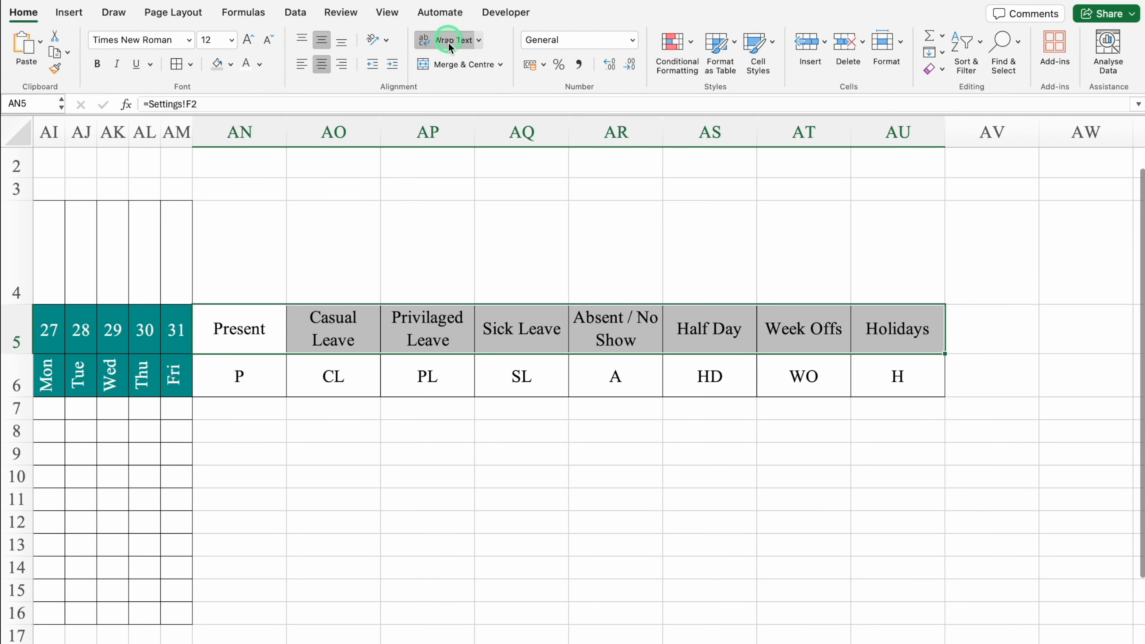
click(379, 456)
click(246, 378)
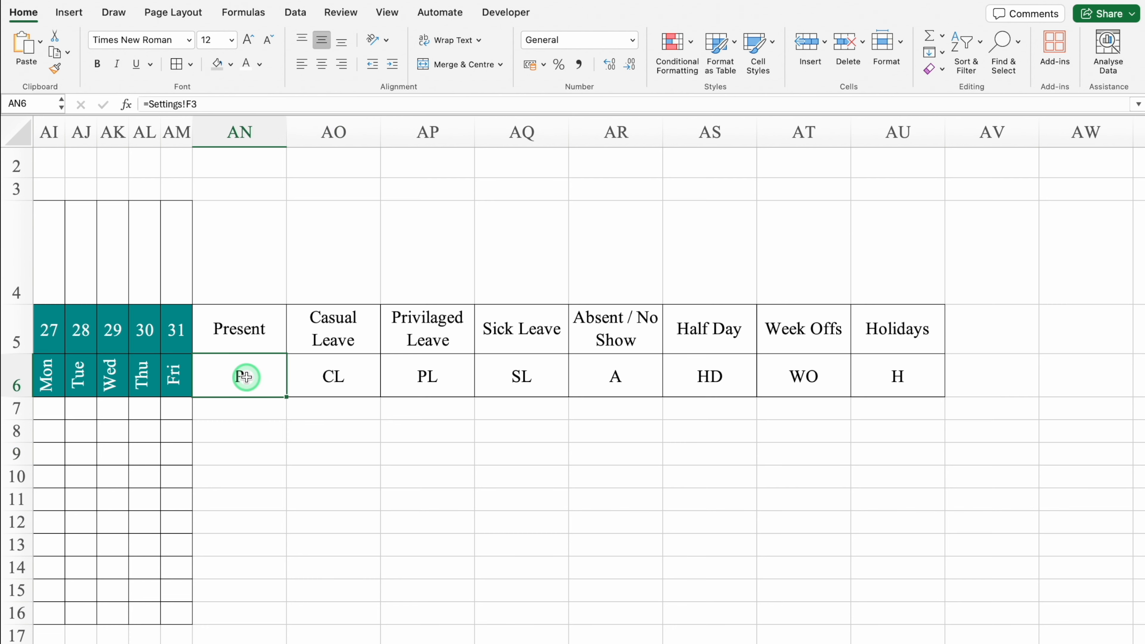
Set up a conditional formatting rule on the entire sheet for cells equal to P, using a customised format
click(17, 132)
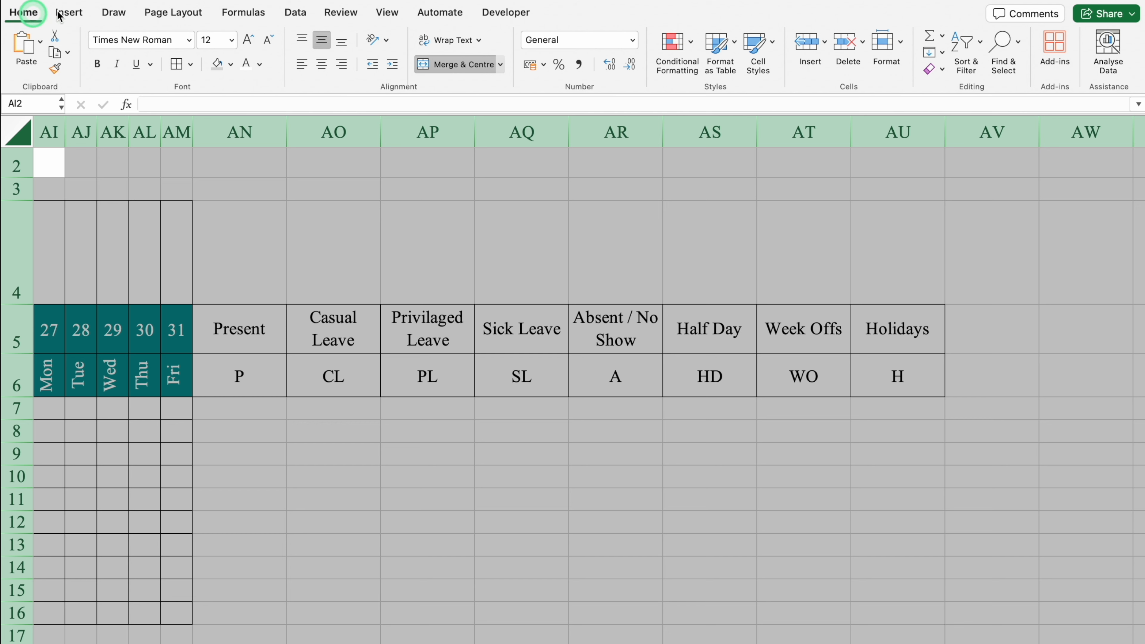
click(672, 45)
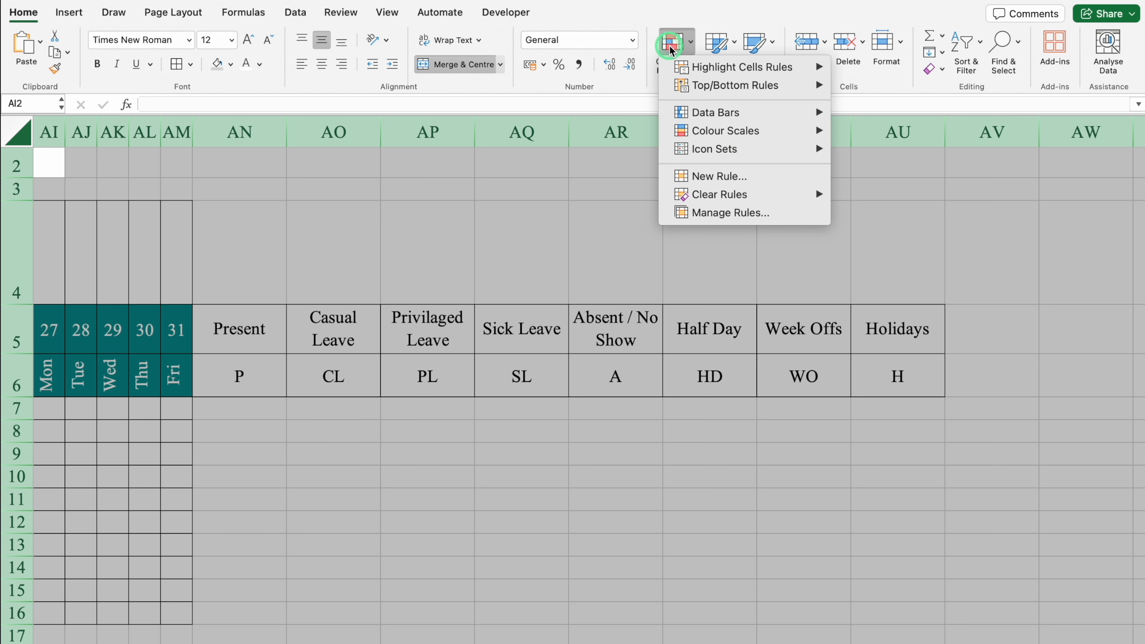
mouse_move(785, 67)
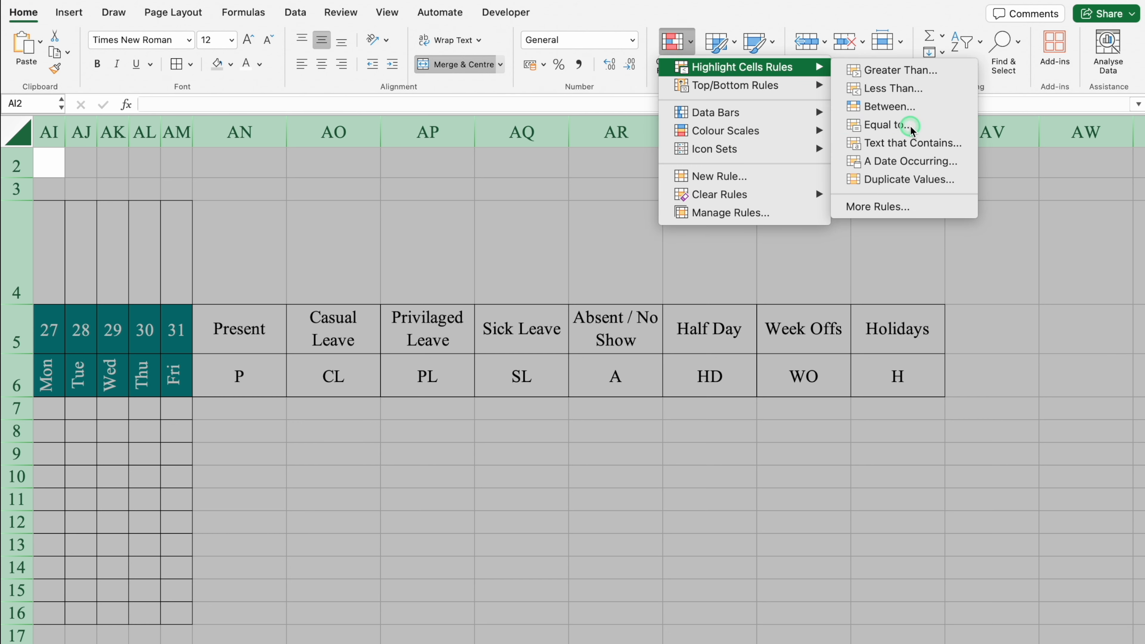
click(874, 122)
click(675, 213)
click(726, 371)
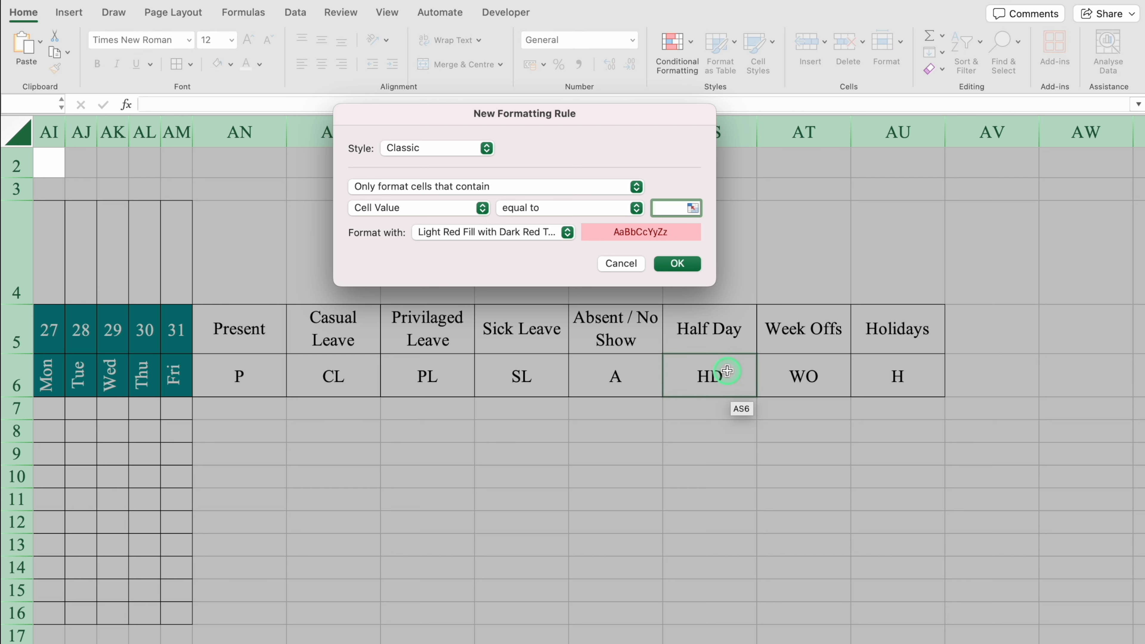
text(P)
click(567, 232)
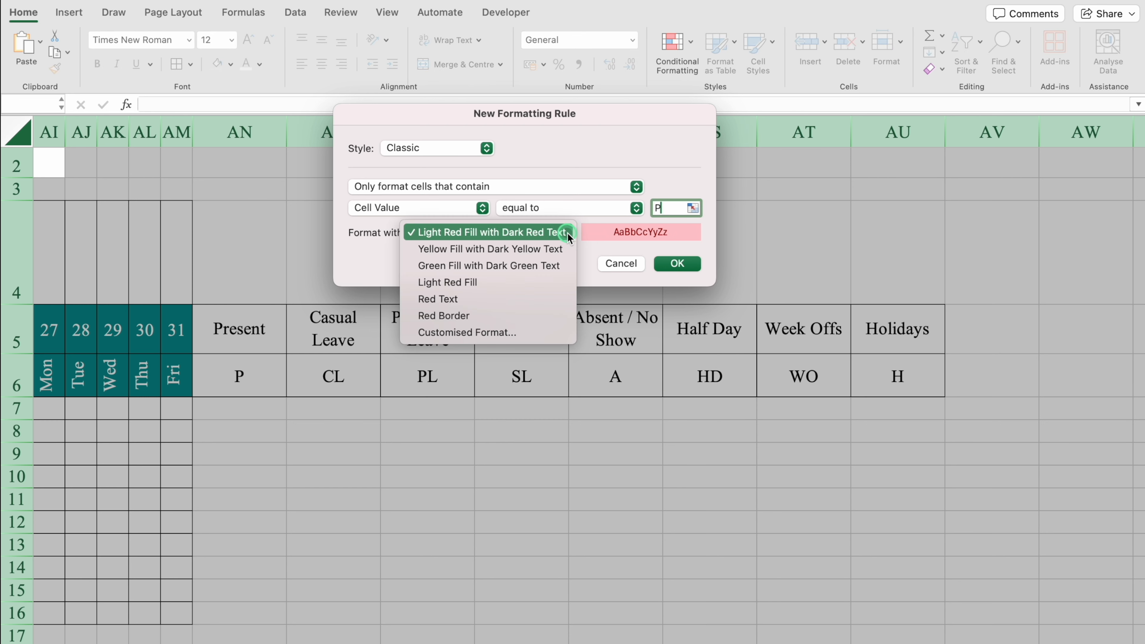
click(513, 332)
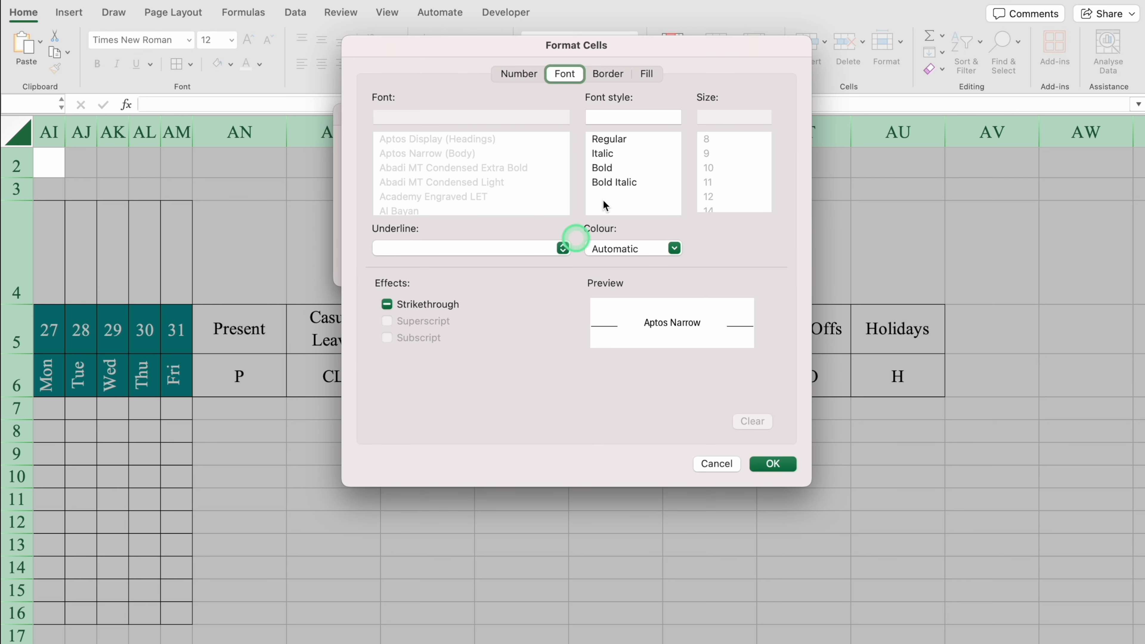
Give the P rule a standard green fill with white font colour and apply the rule
click(646, 74)
click(529, 131)
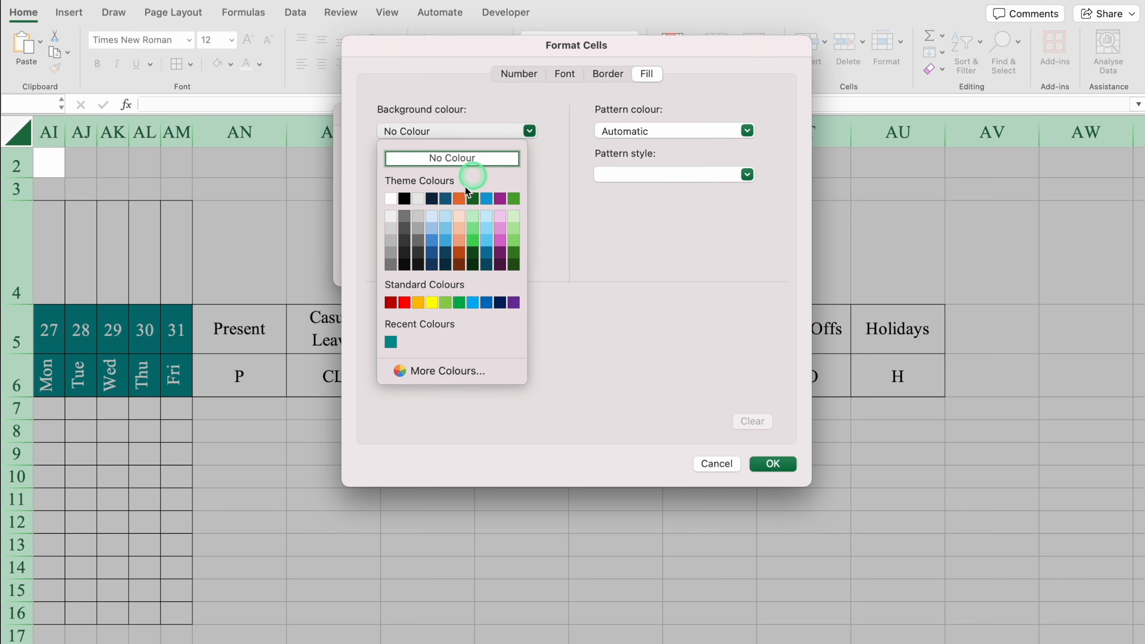
click(459, 302)
click(564, 75)
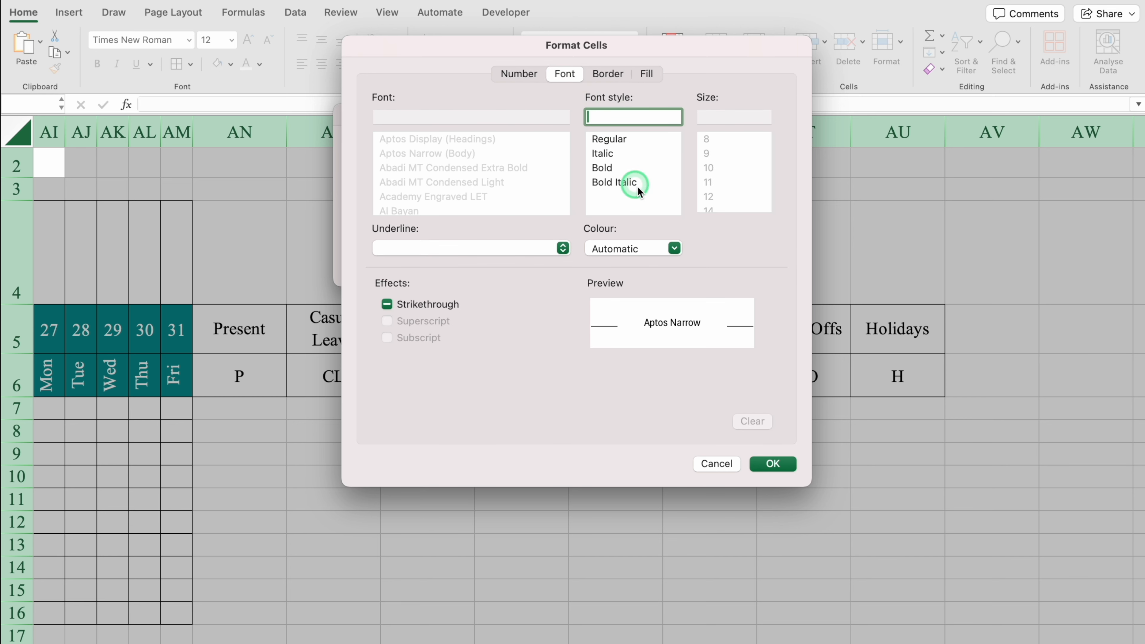
click(674, 249)
click(598, 316)
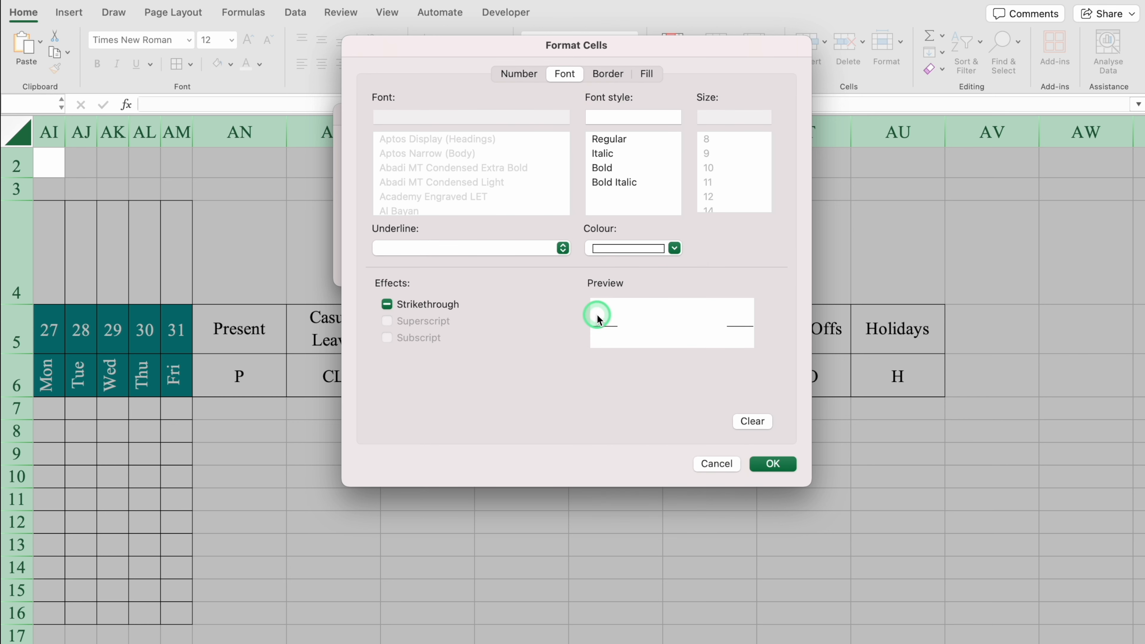
click(771, 463)
click(677, 262)
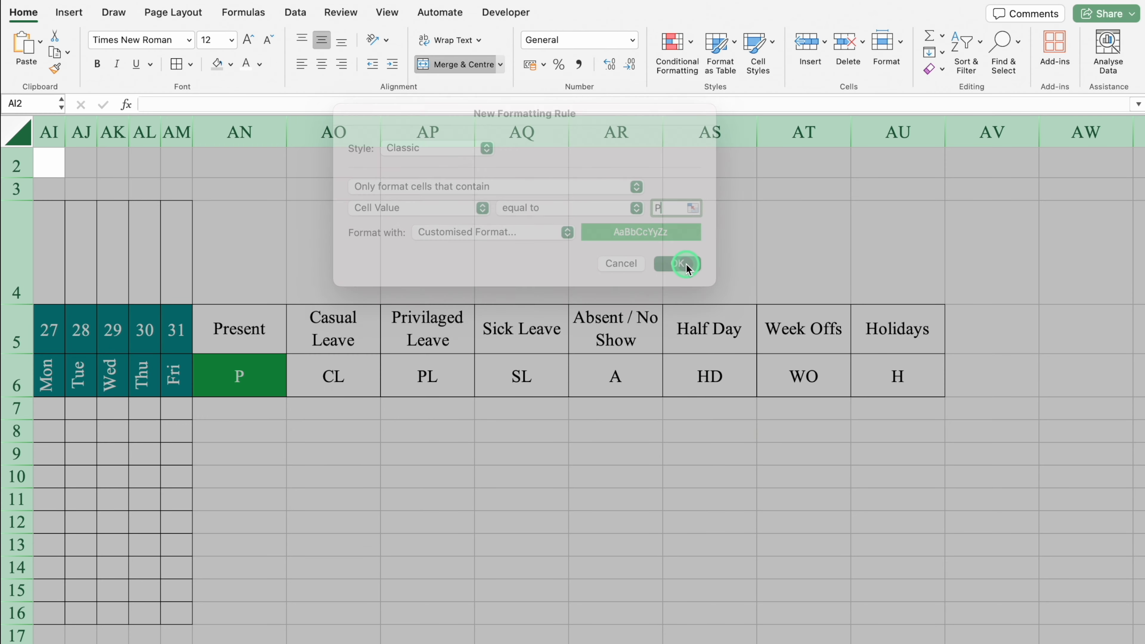
Test the P rule by entering P in AK7, and clear the cell again
click(279, 442)
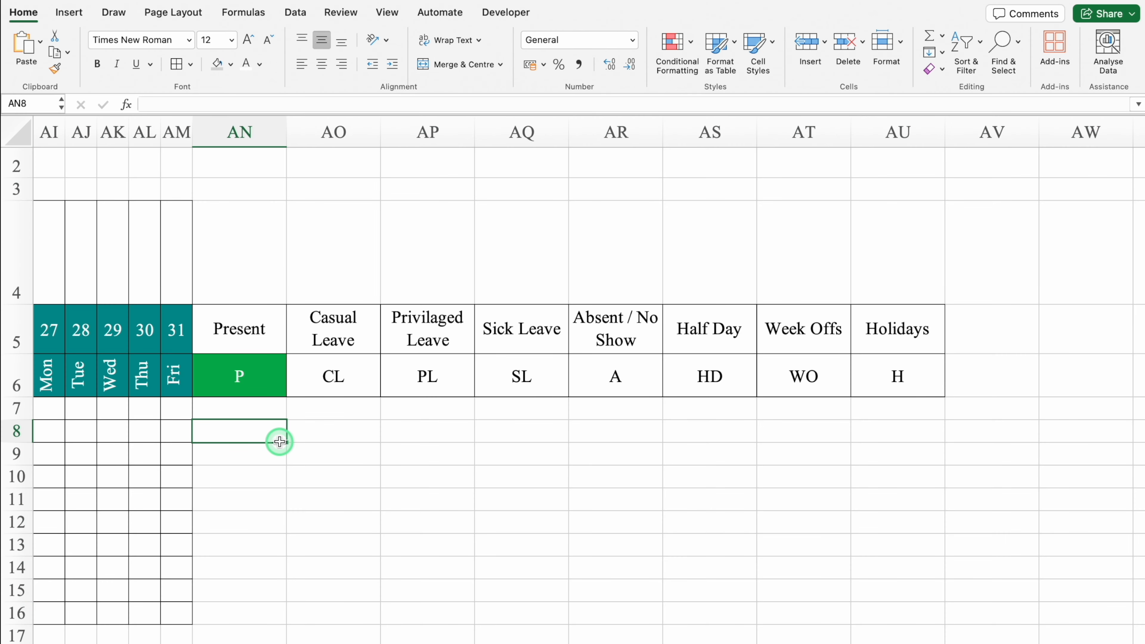
click(118, 409)
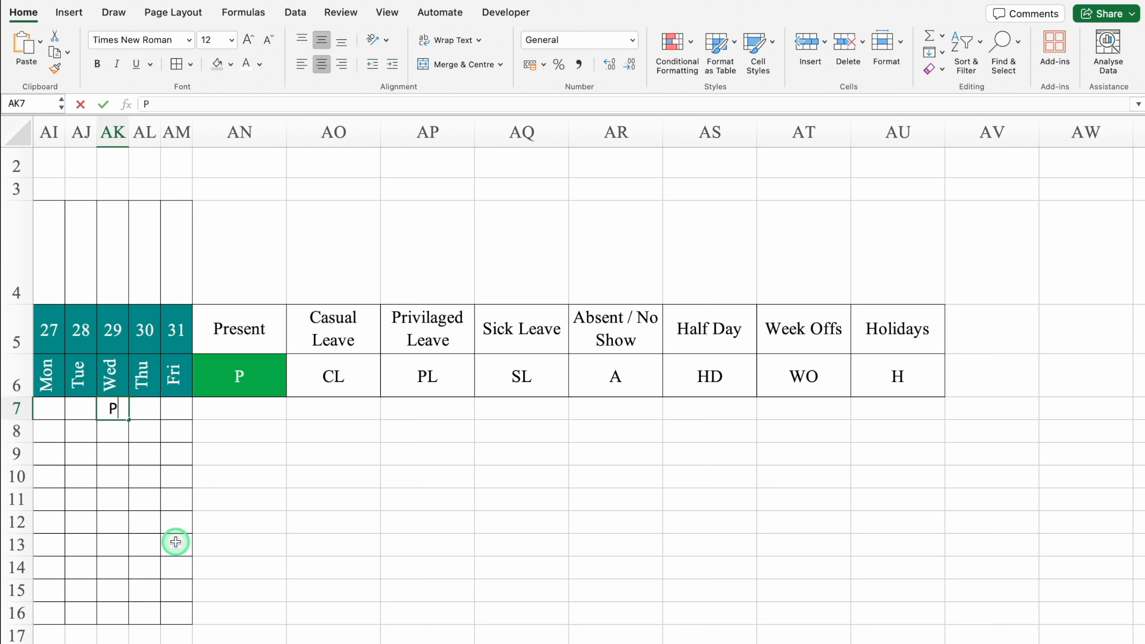
text(P)
key(Return)
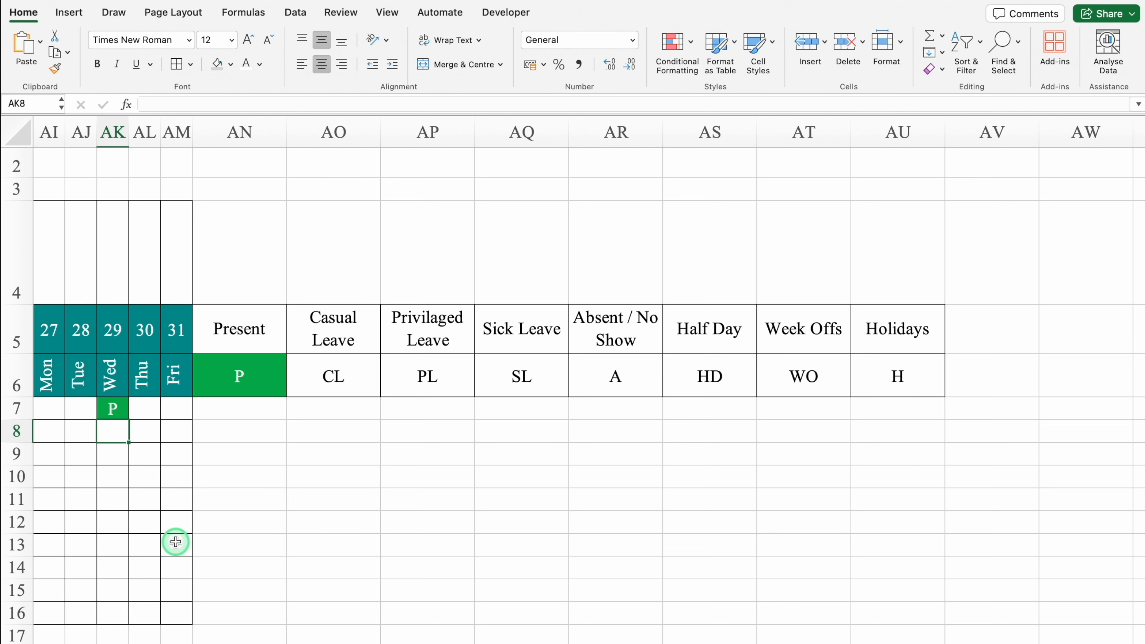
click(115, 413)
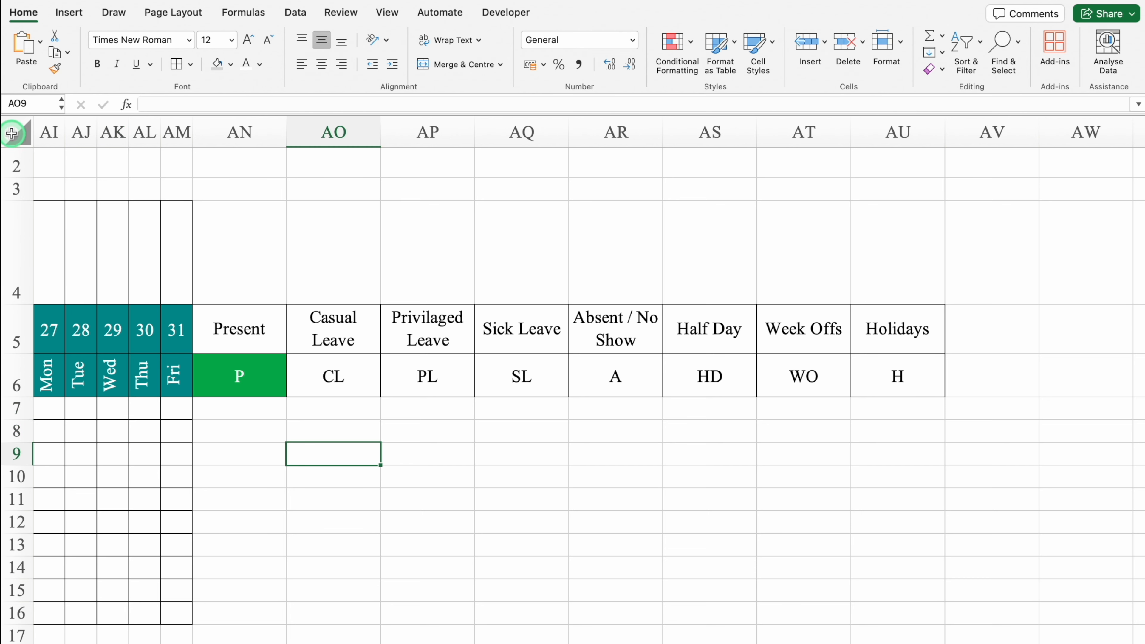
Set up a conditional formatting rule on the entire sheet for cells equal to CL, using a customised format
click(11, 131)
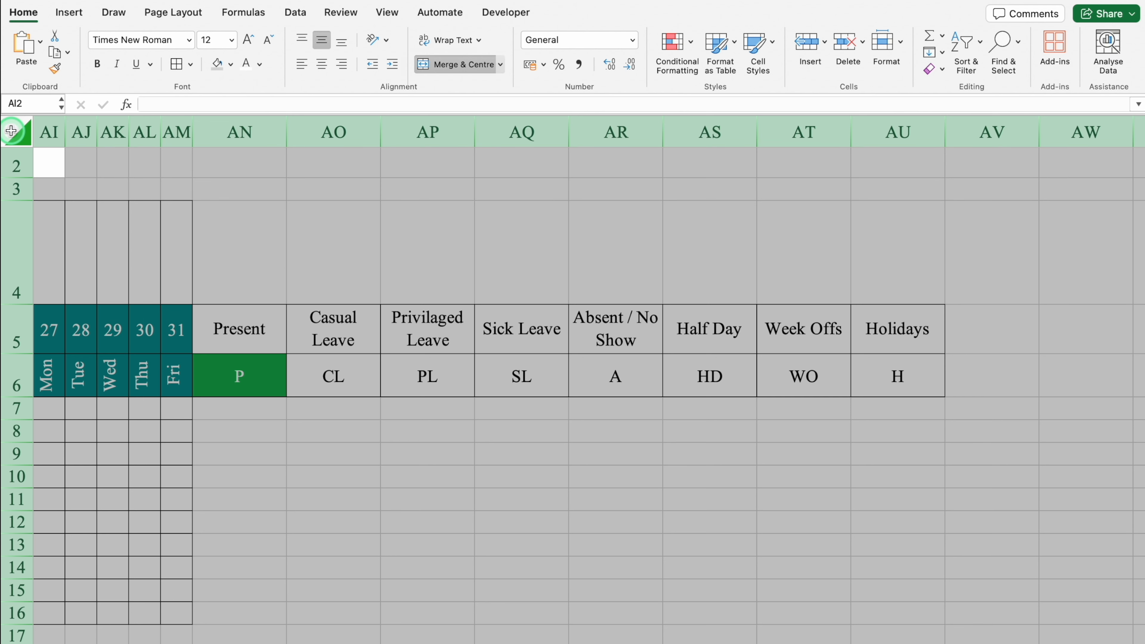
click(673, 45)
click(829, 67)
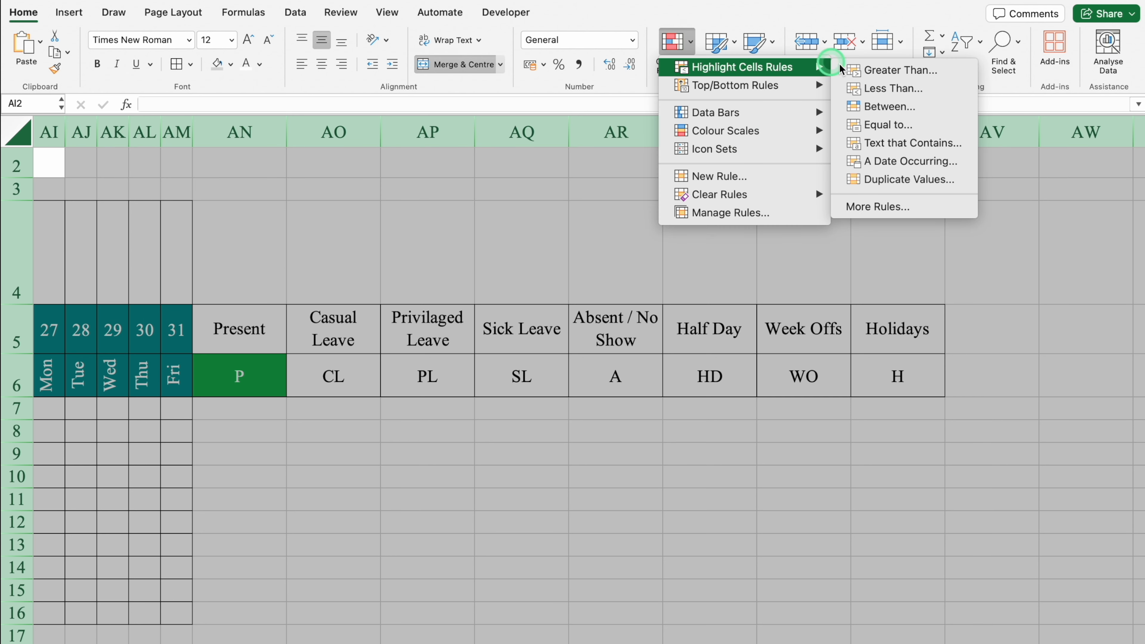
click(886, 124)
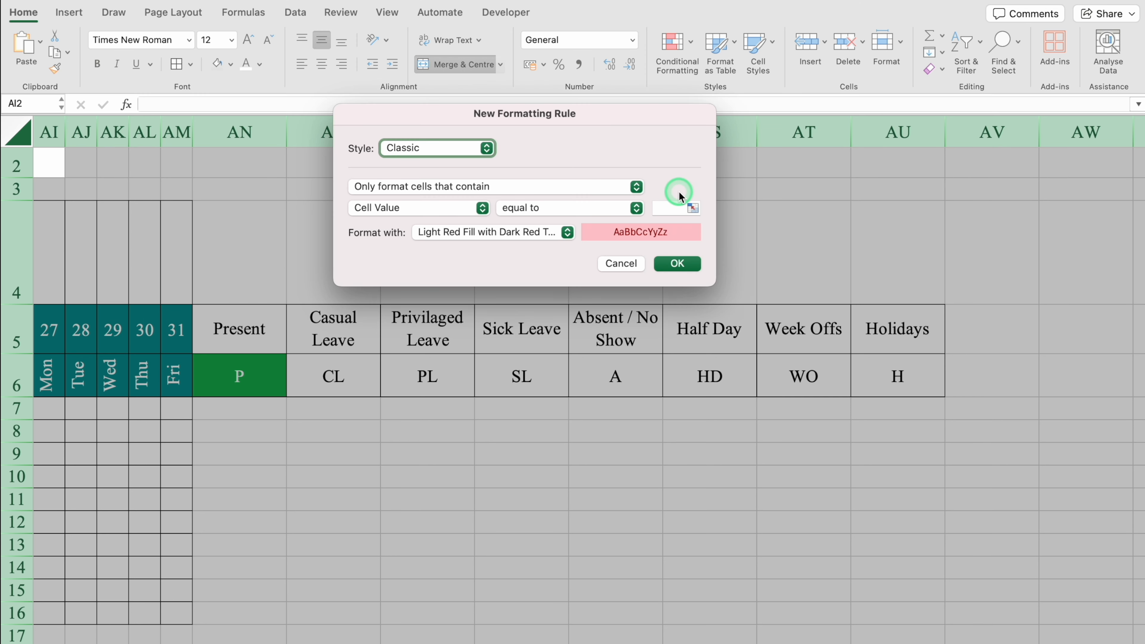
click(676, 206)
click(772, 325)
text(CL)
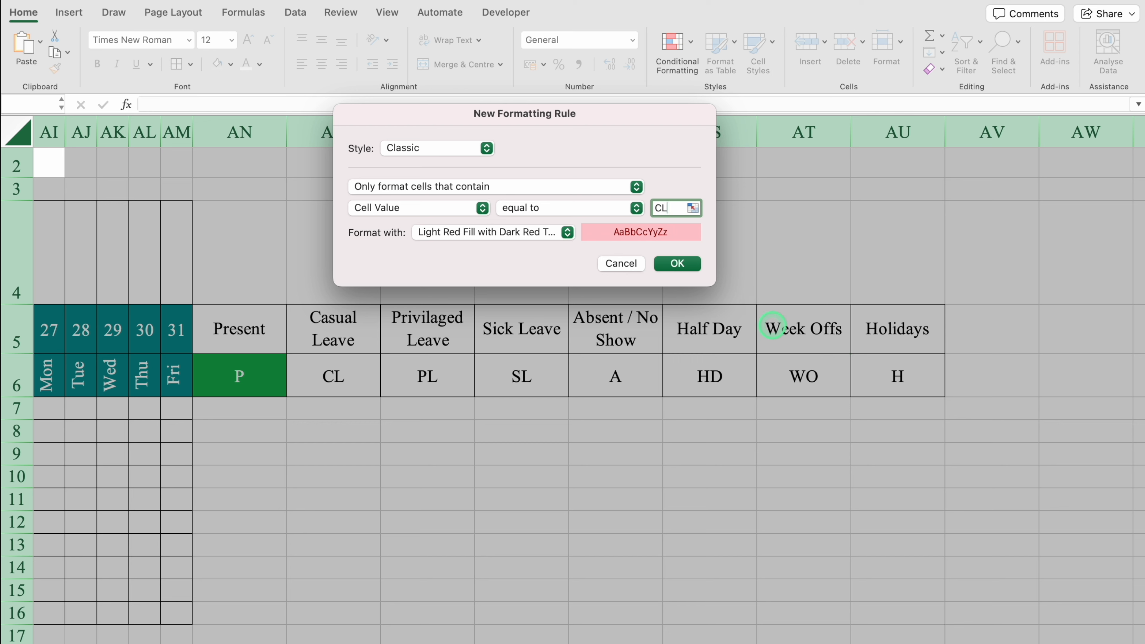
click(566, 233)
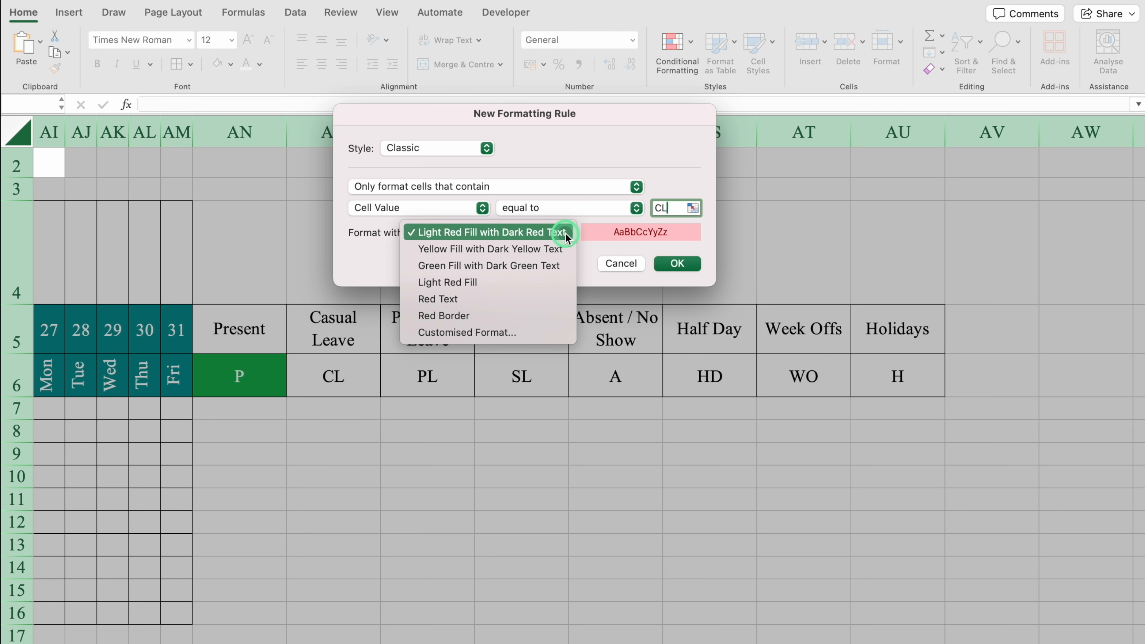
click(519, 328)
Give the CL rule a standard orange fill with black font colour and apply the rule
click(647, 73)
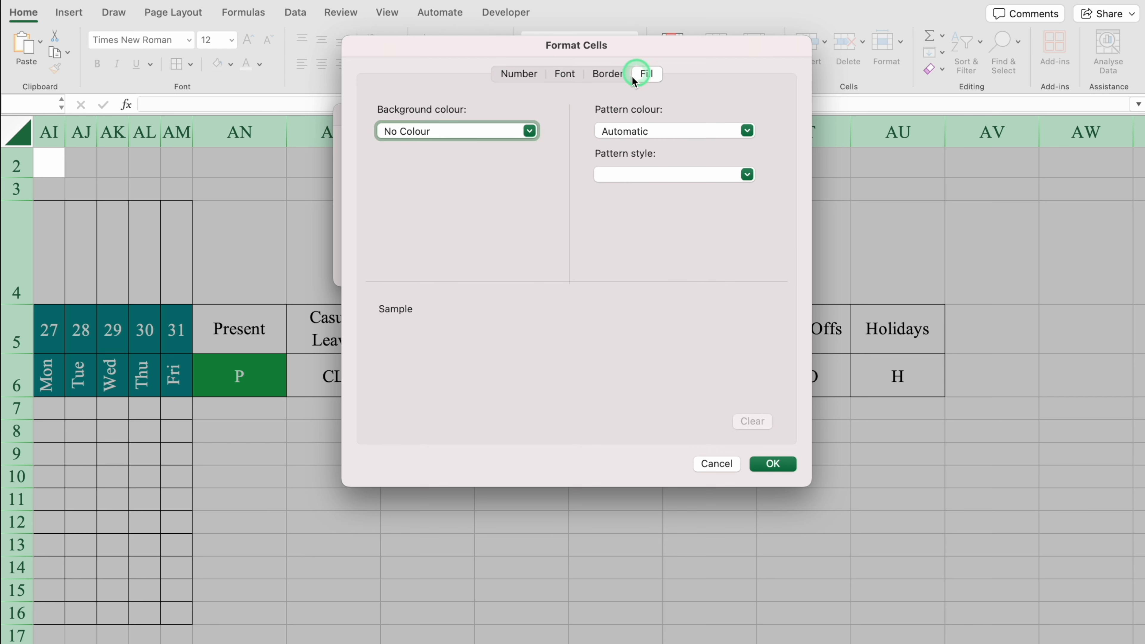
click(530, 131)
click(418, 303)
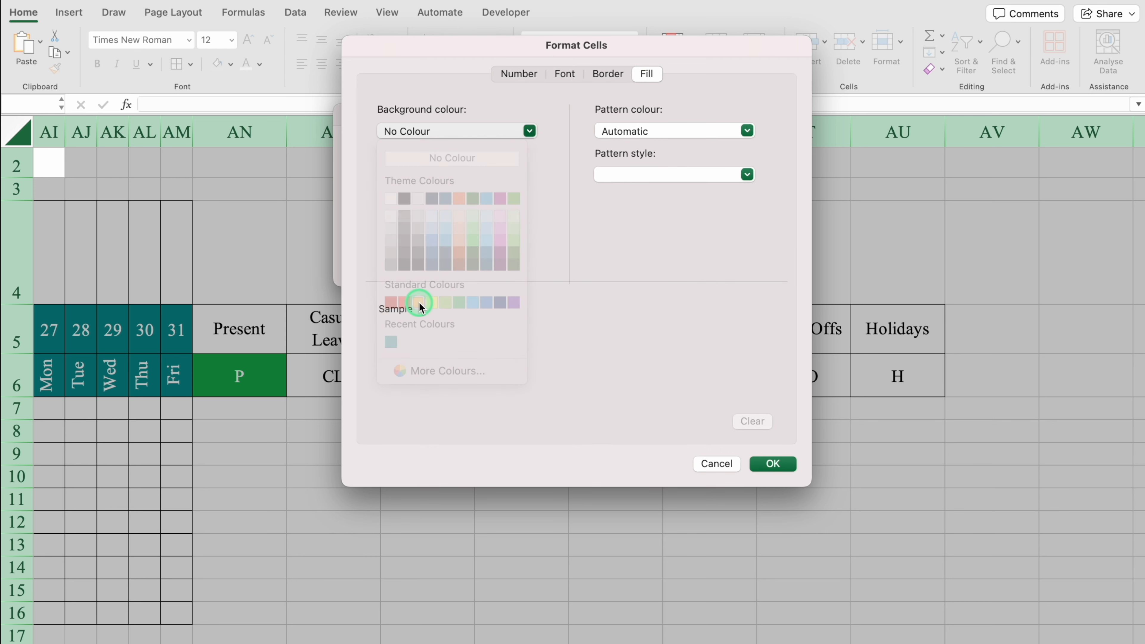
click(565, 74)
click(674, 248)
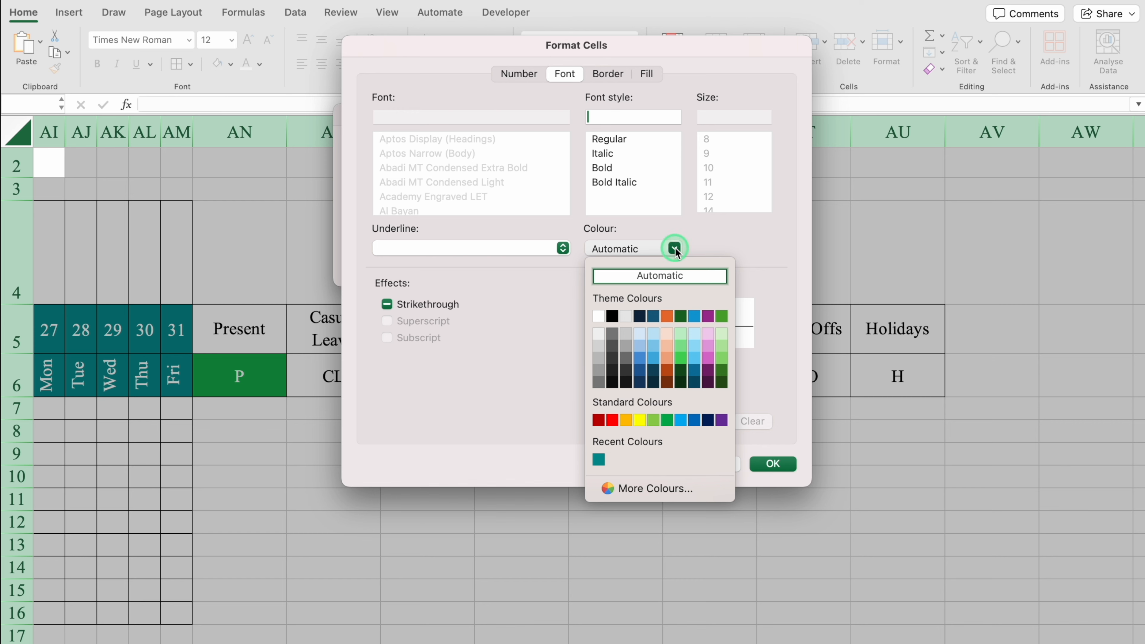
click(611, 316)
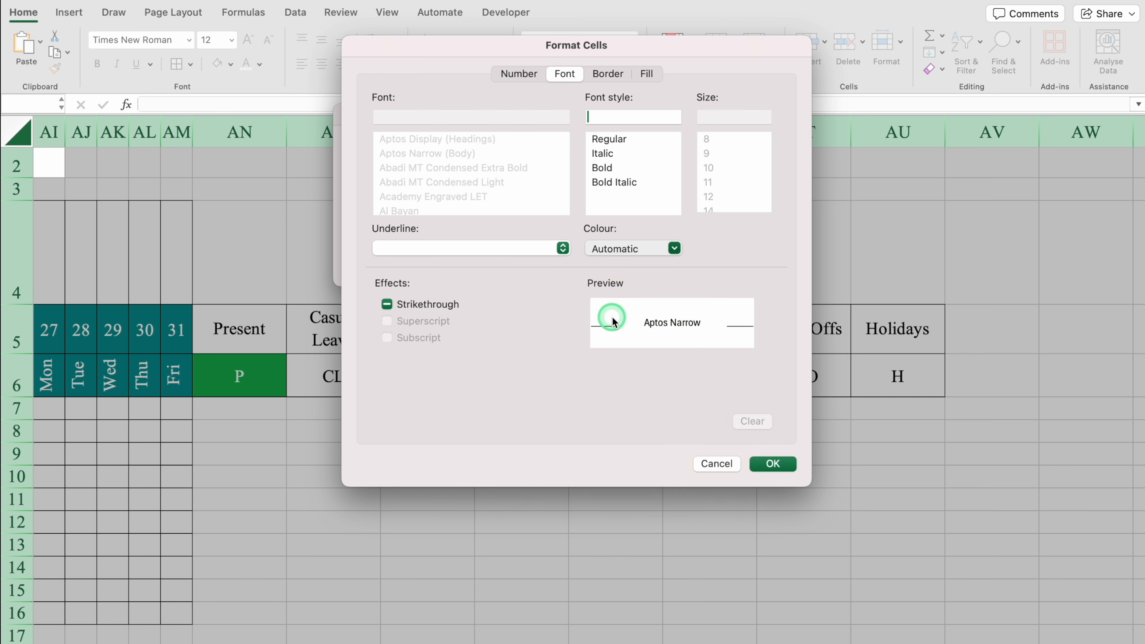
click(751, 464)
click(716, 274)
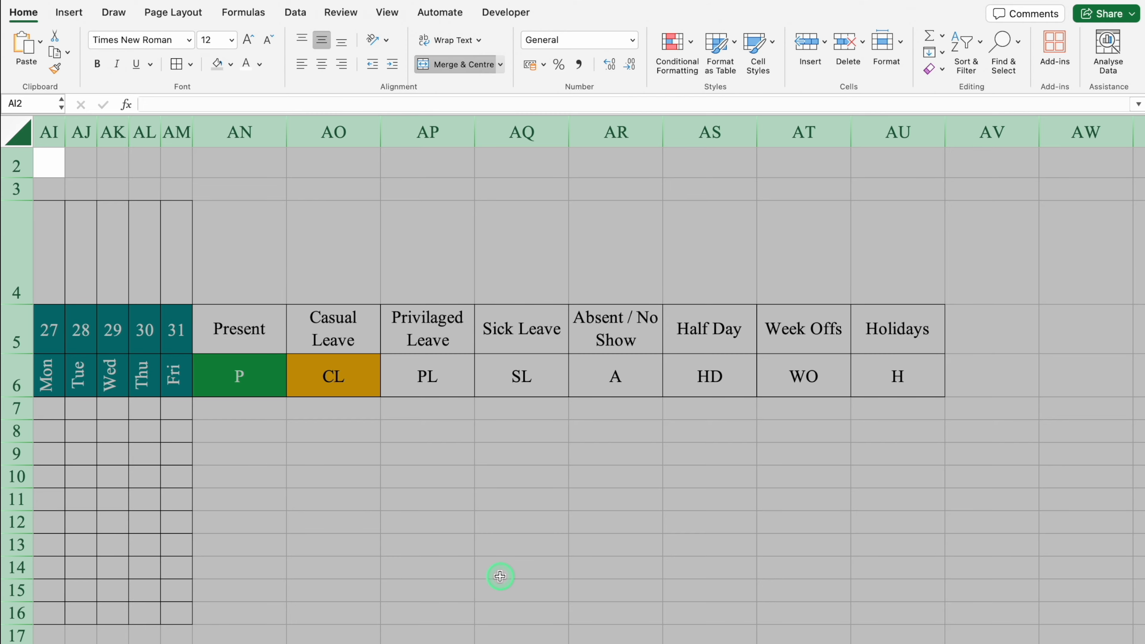
Add equal-to rules for PL, SL, A, HD, WO and H with light blue, purple, red, orange, light green and blue fills and white font
click(676, 52)
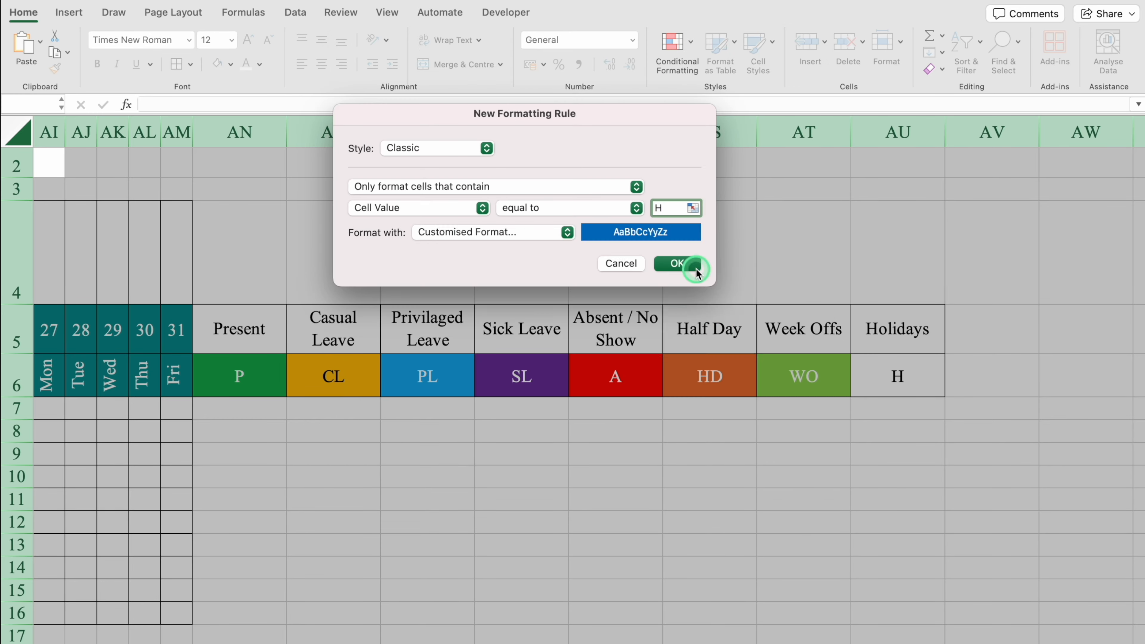
click(679, 263)
click(773, 495)
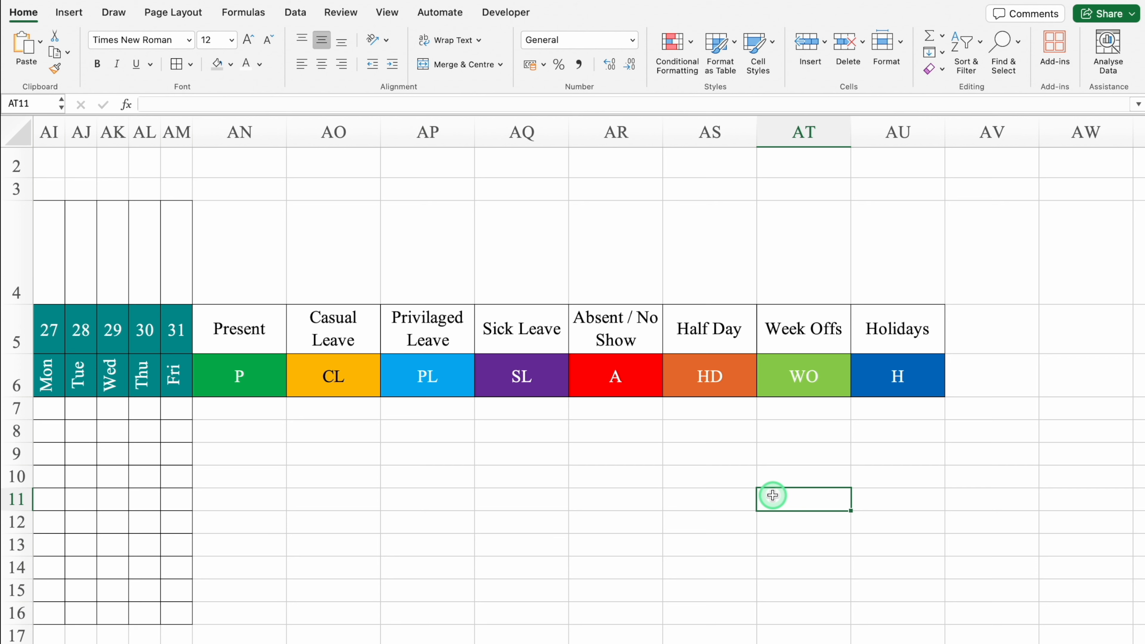
Change the attendance codes in AN6:AU6 to the Arial Black font and increase their font size
drag(282, 394, 851, 362)
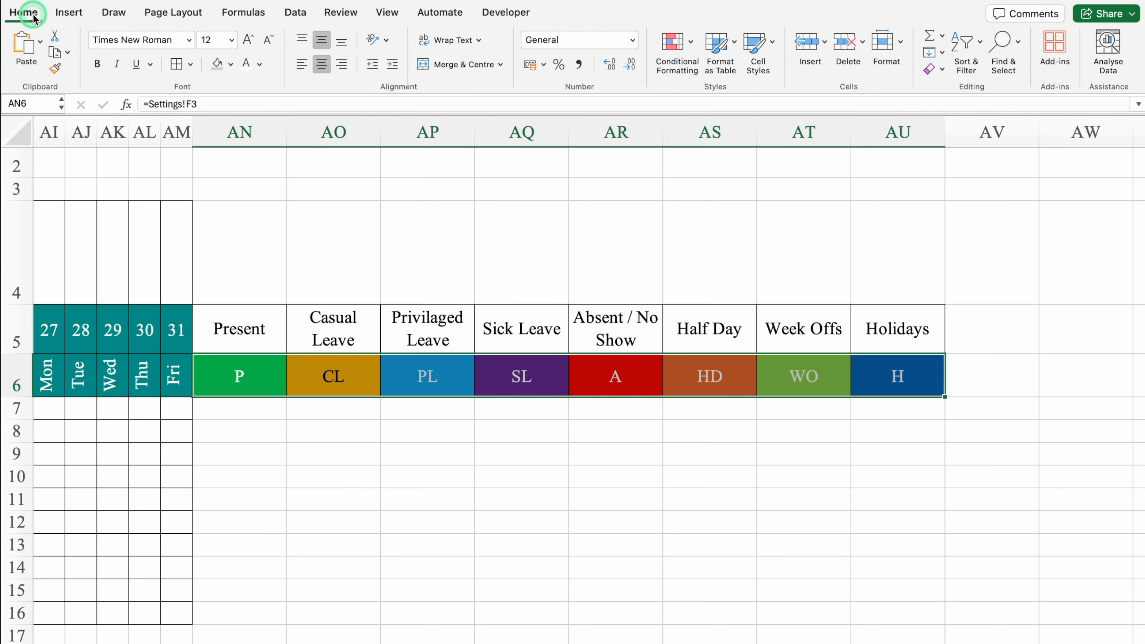
click(189, 41)
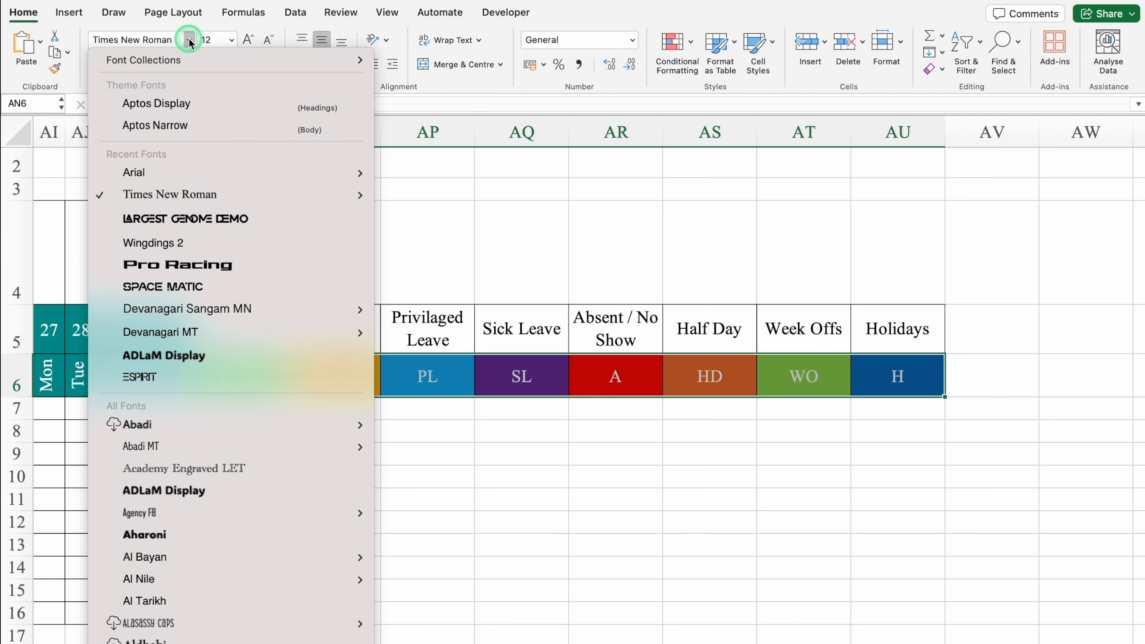
mouse_move(215, 173)
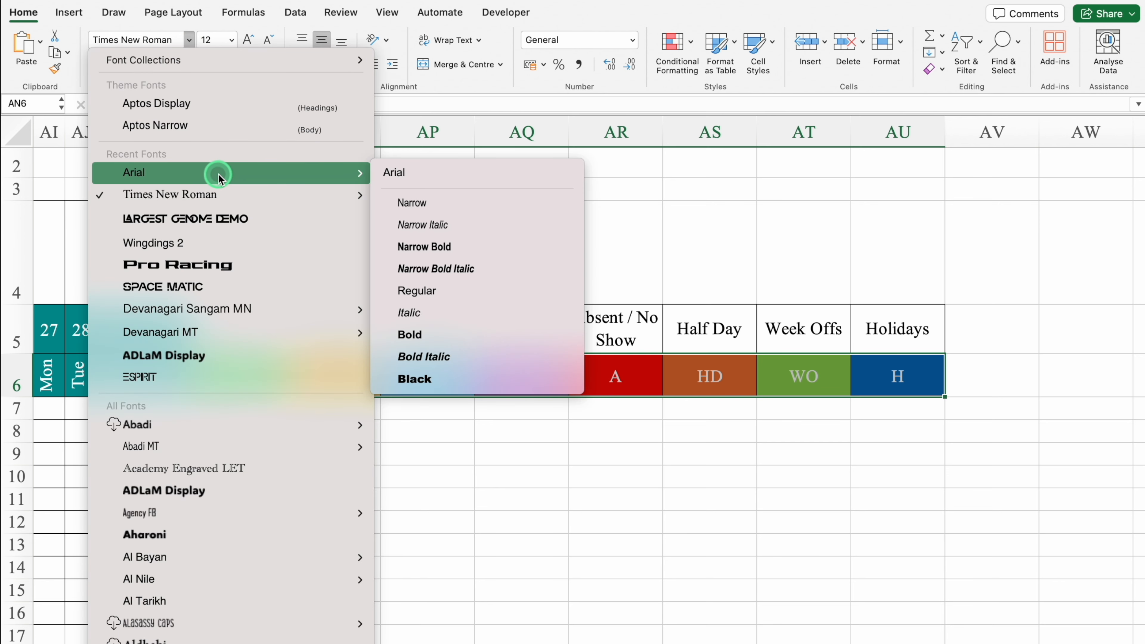
click(466, 386)
click(247, 41)
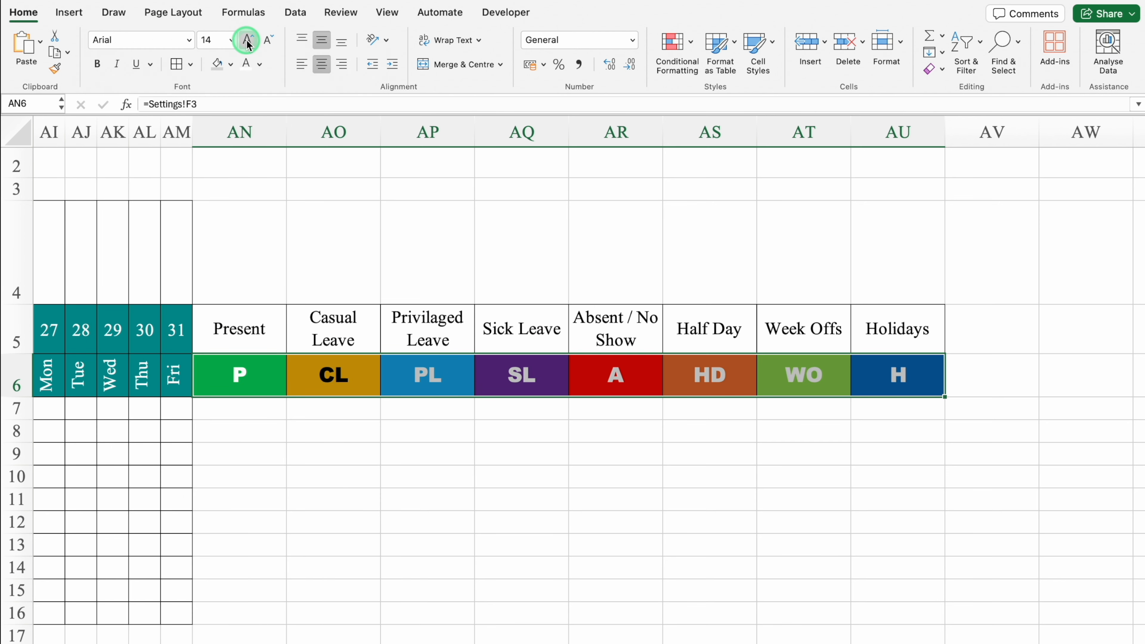
click(246, 41)
click(247, 42)
drag(519, 435, 621, 443)
click(619, 441)
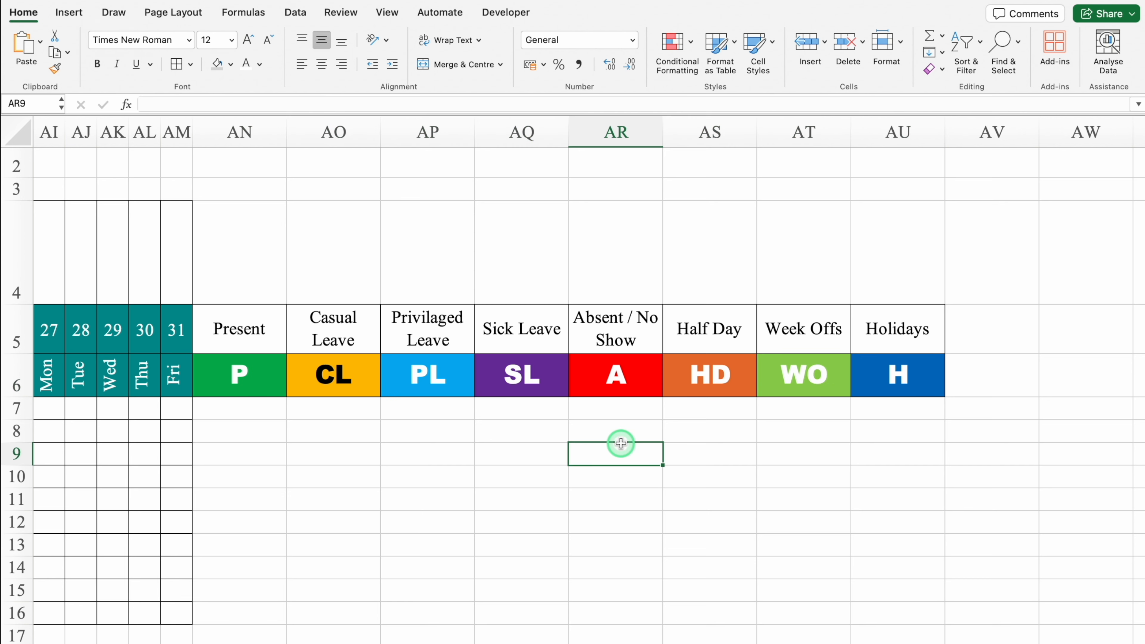
Give the Present heading in AN5 a standard green fill with white font colour
click(274, 421)
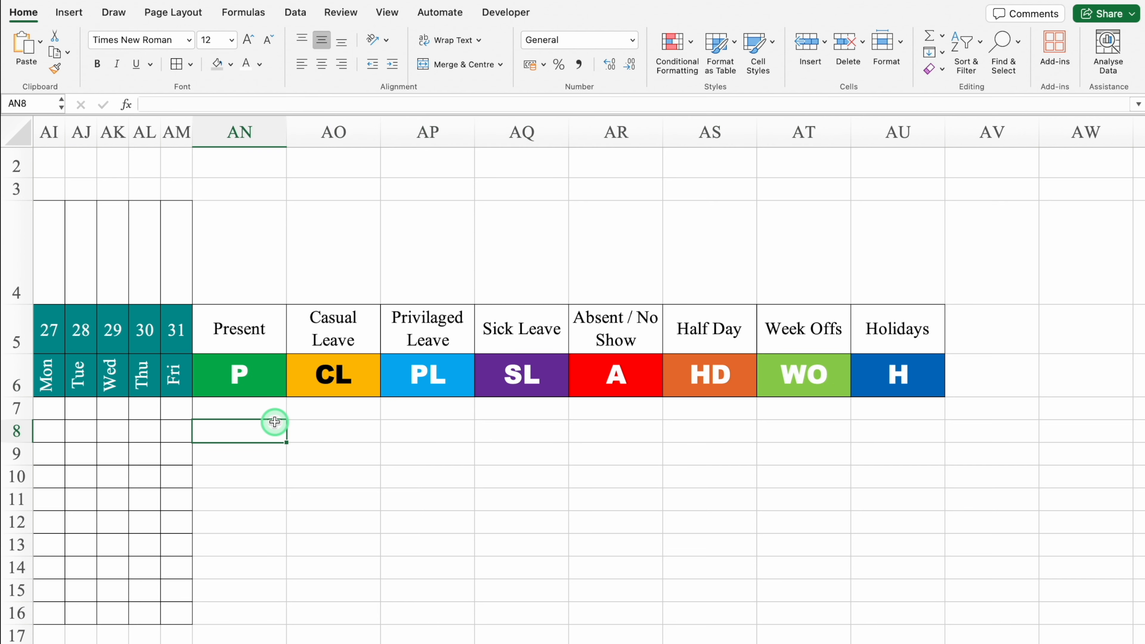
click(263, 351)
click(232, 64)
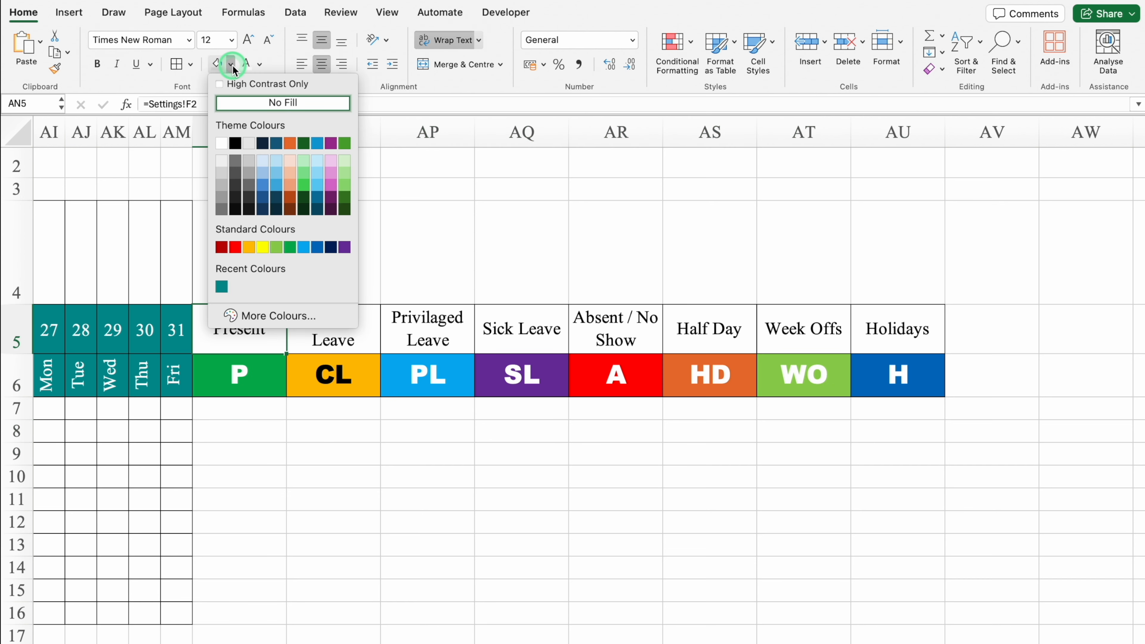
click(290, 247)
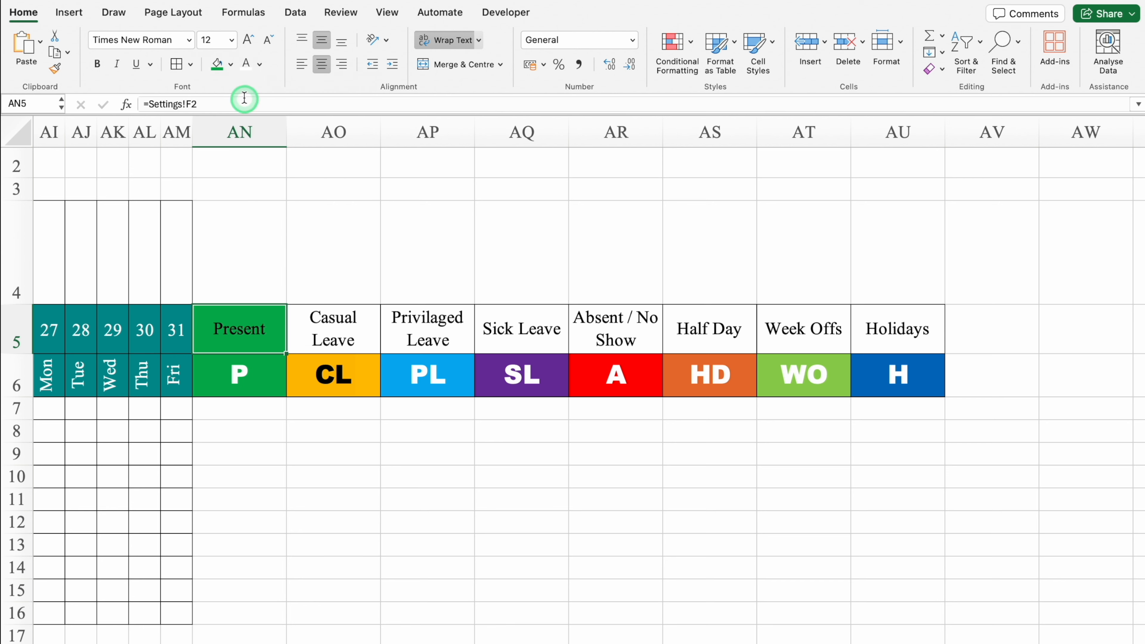
click(246, 66)
Fill the Casual Leave heading with standard orange, and the Privilaged Leave heading with light blue and white text
click(333, 328)
click(231, 64)
click(244, 248)
click(426, 325)
click(231, 65)
click(305, 248)
click(246, 66)
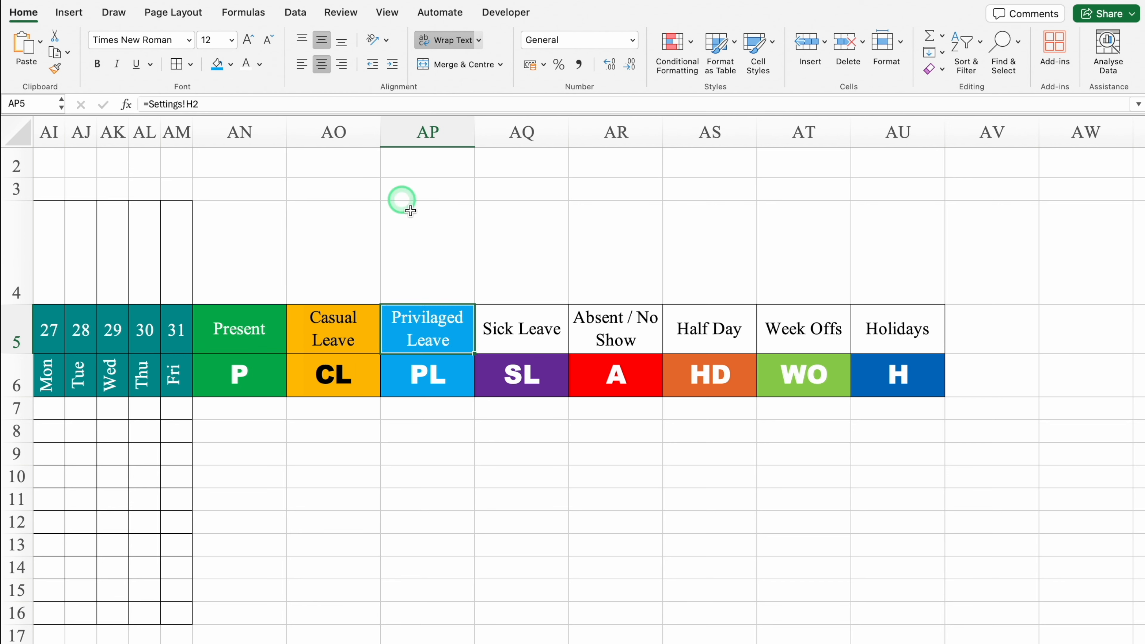
Fill the Sick Leave heading with purple and the Absent / No Show heading with red, both with white text
click(246, 66)
click(615, 328)
click(231, 64)
click(236, 247)
click(246, 66)
Fill the Half Day, Week Offs and Holidays headings with theme orange, light green and blue, using white text
click(710, 329)
click(230, 65)
click(289, 144)
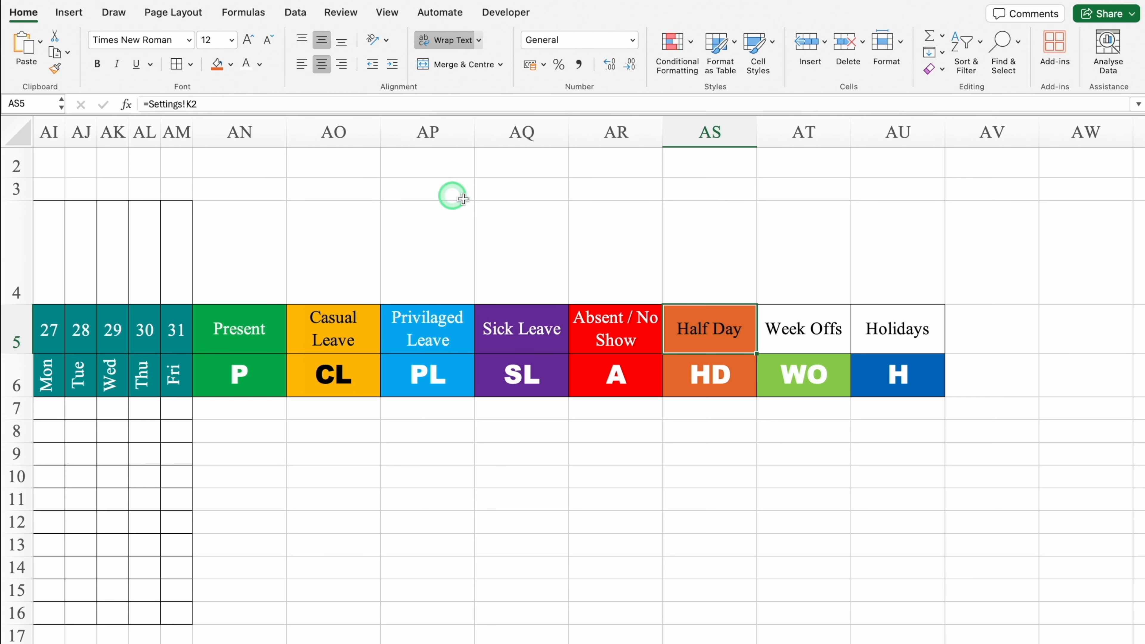
click(231, 64)
click(320, 247)
click(246, 66)
click(654, 456)
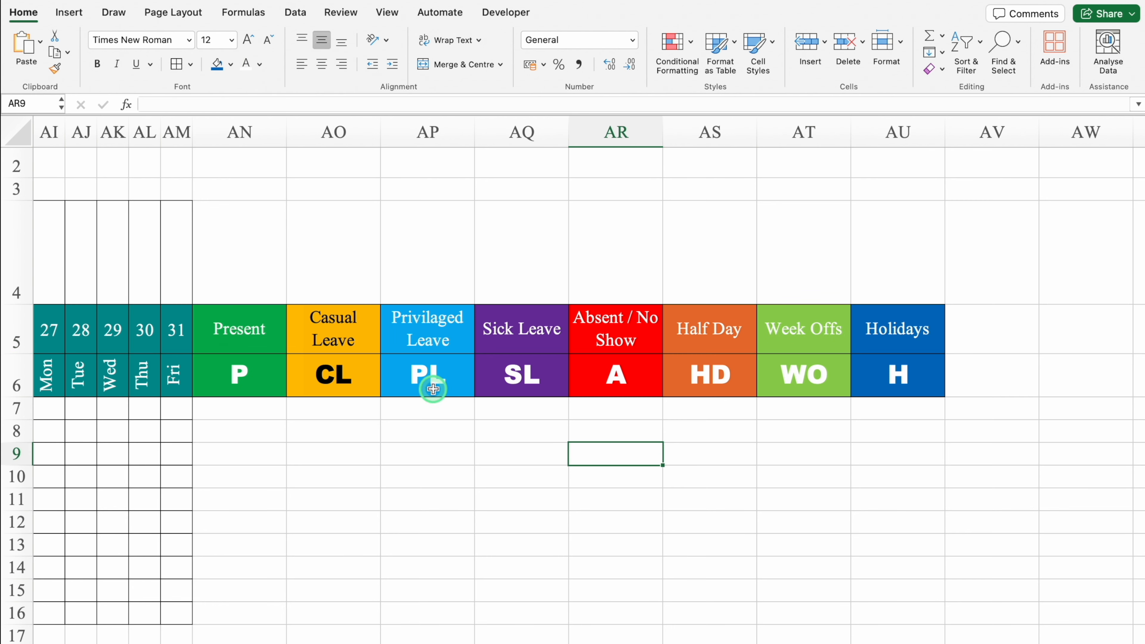
Apply all borders to the leave summary range AN5:AU16
mouse_move(245, 334)
mouse_down()
mouse_move(713, 448)
mouse_move(869, 506)
mouse_move(904, 605)
mouse_up()
click(176, 64)
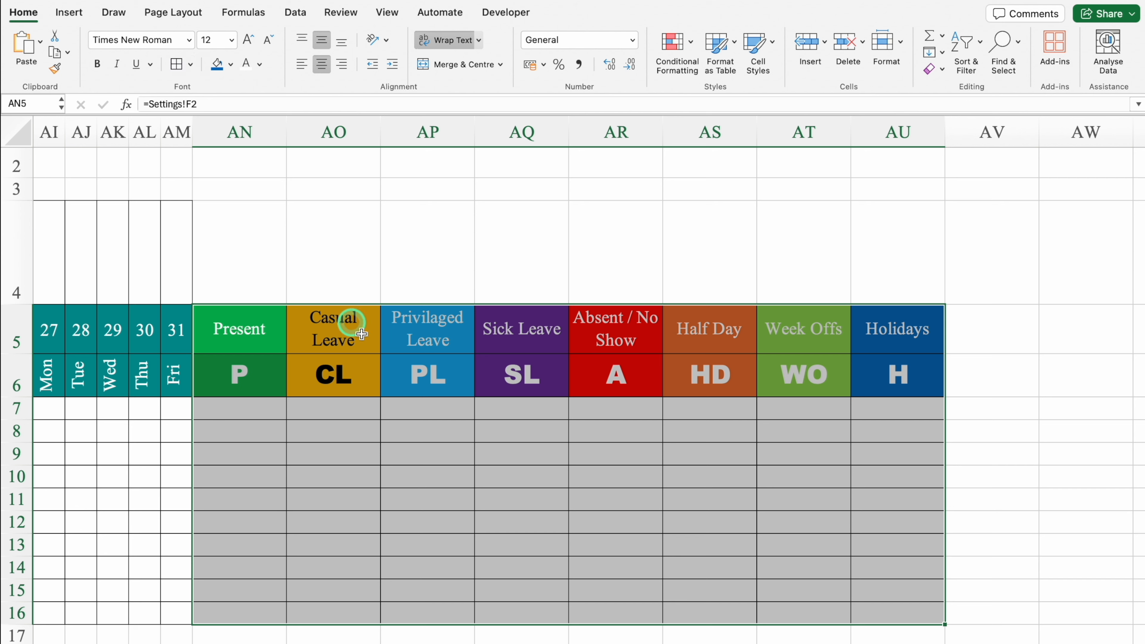
click(247, 228)
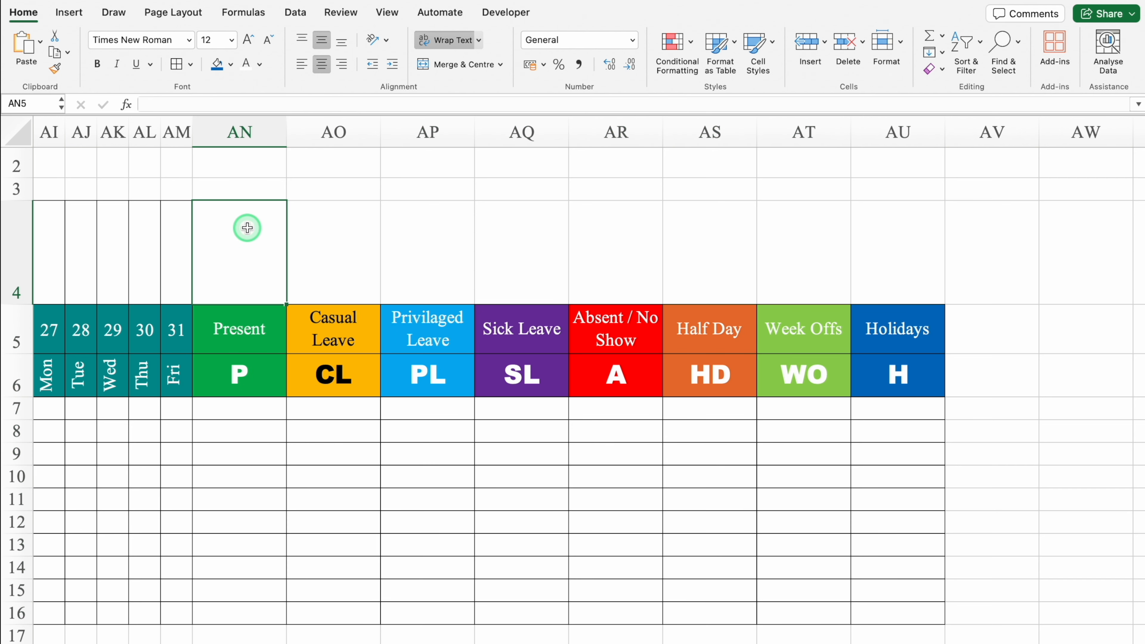
Merge and centre AN4:AU4 above the leave headings, with a dark blue fill and white font colour
drag(247, 228, 907, 271)
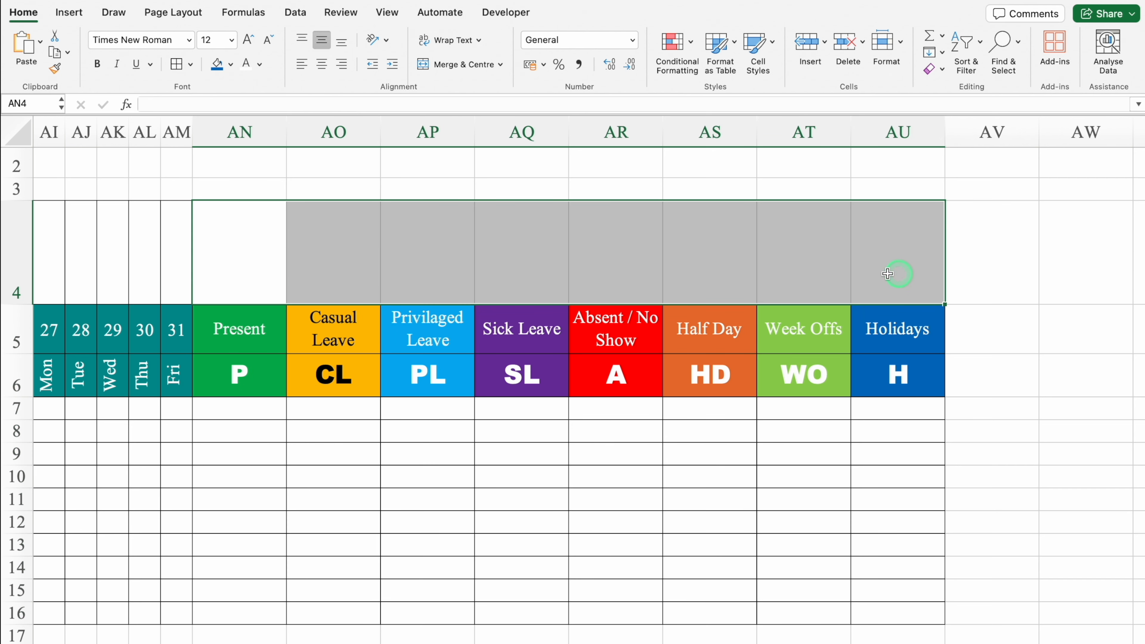
click(466, 68)
click(230, 64)
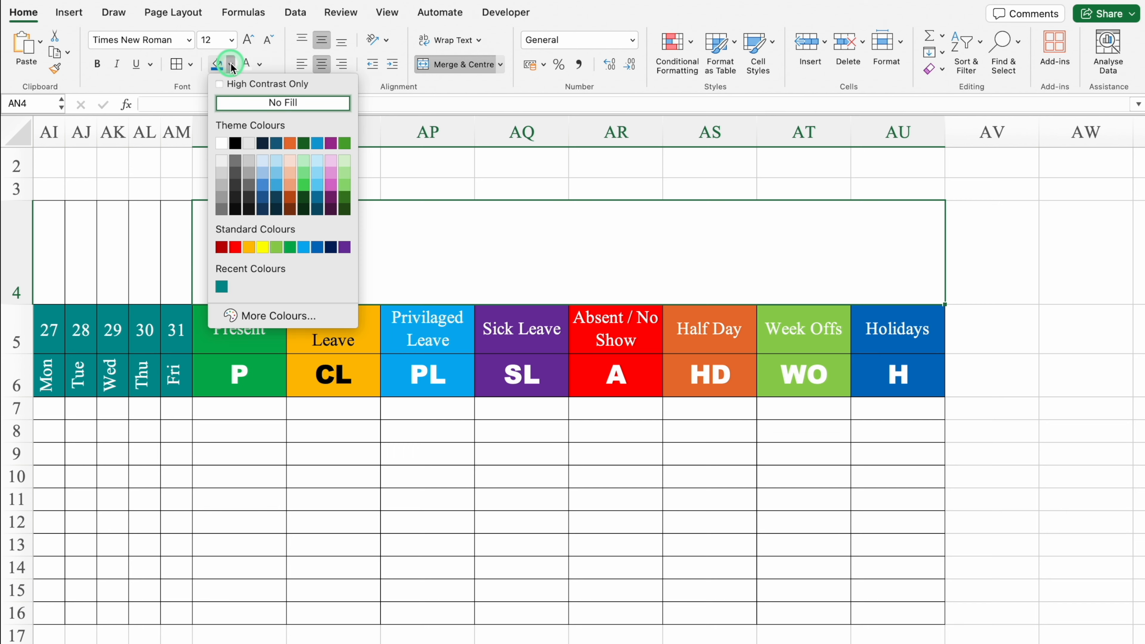
click(263, 197)
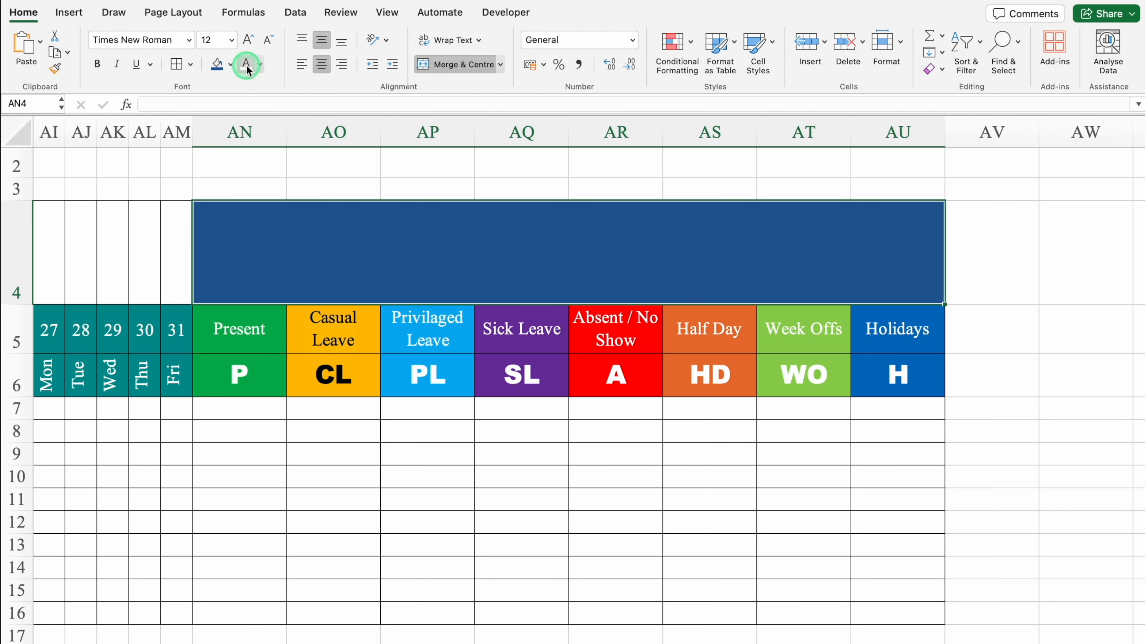
Set the merged cell's font to Arial Black at size 36 and enter the title Summary
click(189, 40)
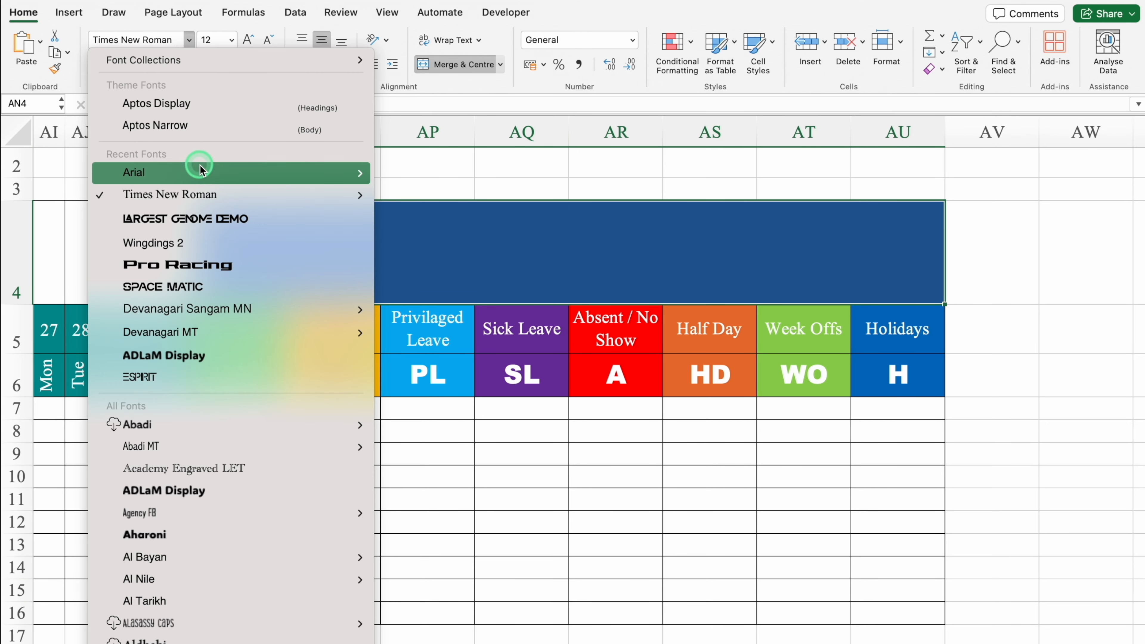
mouse_move(203, 172)
click(433, 379)
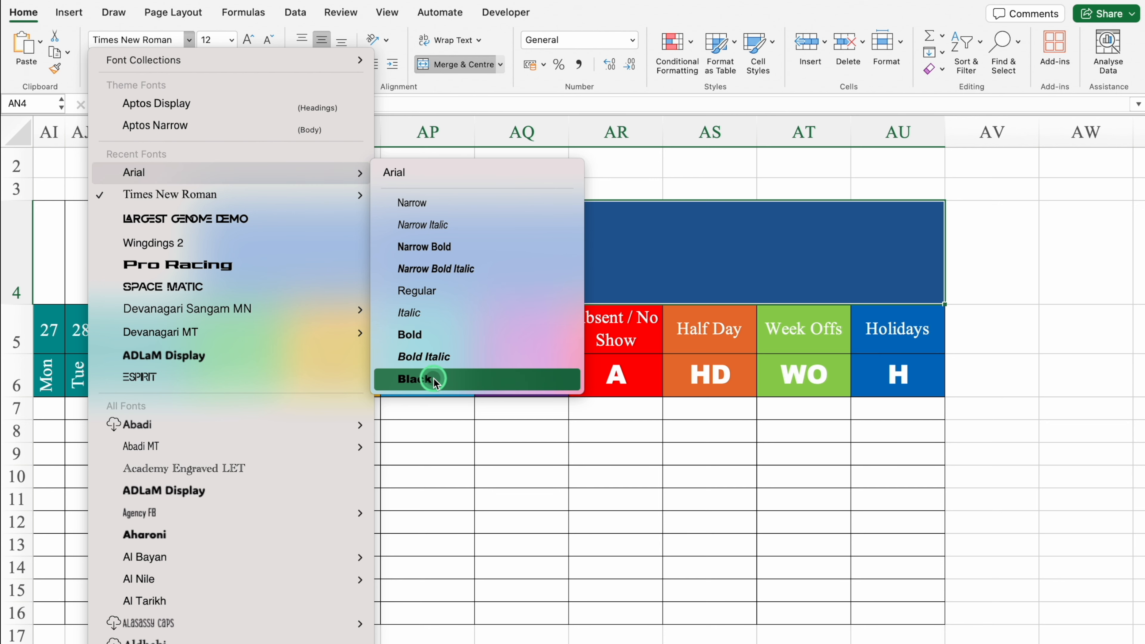
click(232, 41)
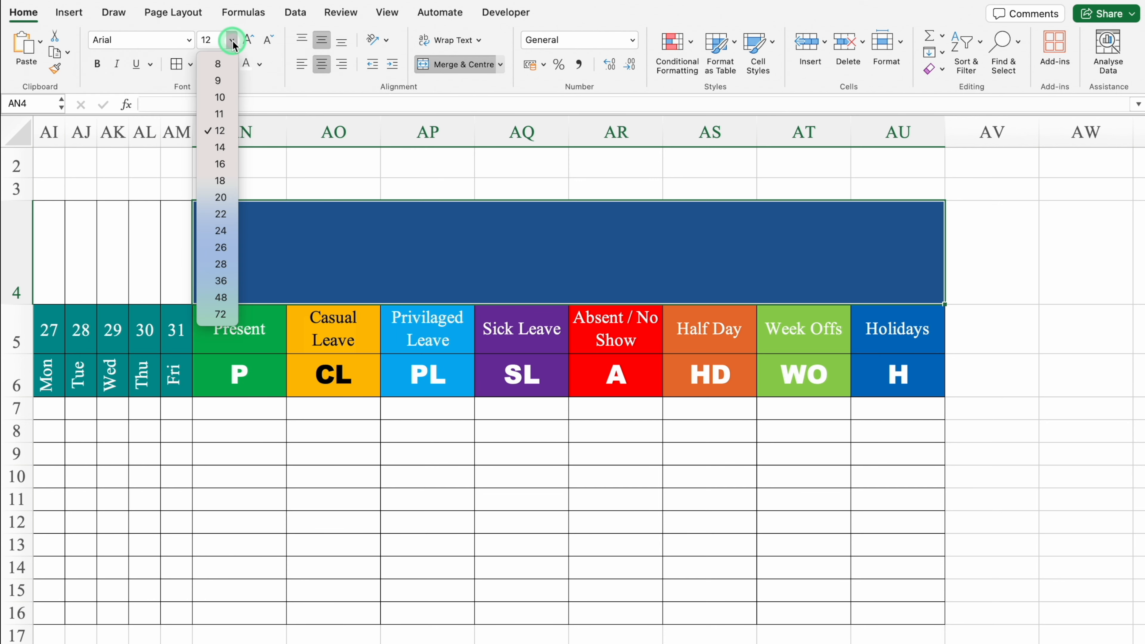
click(221, 280)
text(Summa)
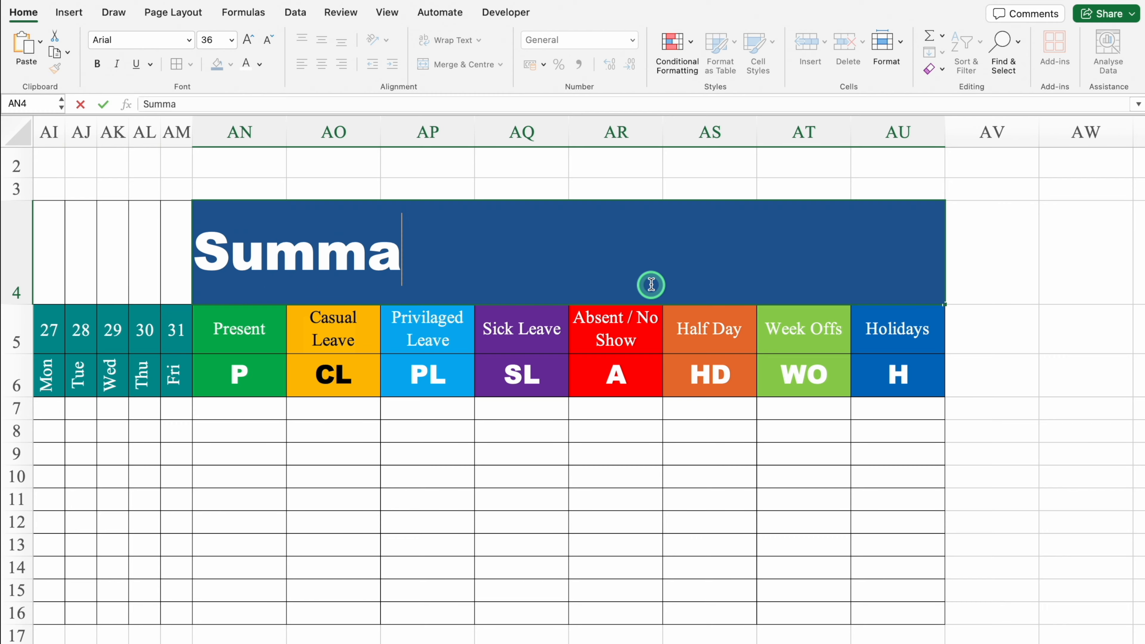
text(ry)
key(Return)
Set data validation for the attendance grid I7:AM16 to allow only entries from a list
scroll(620, 641, left, 10)
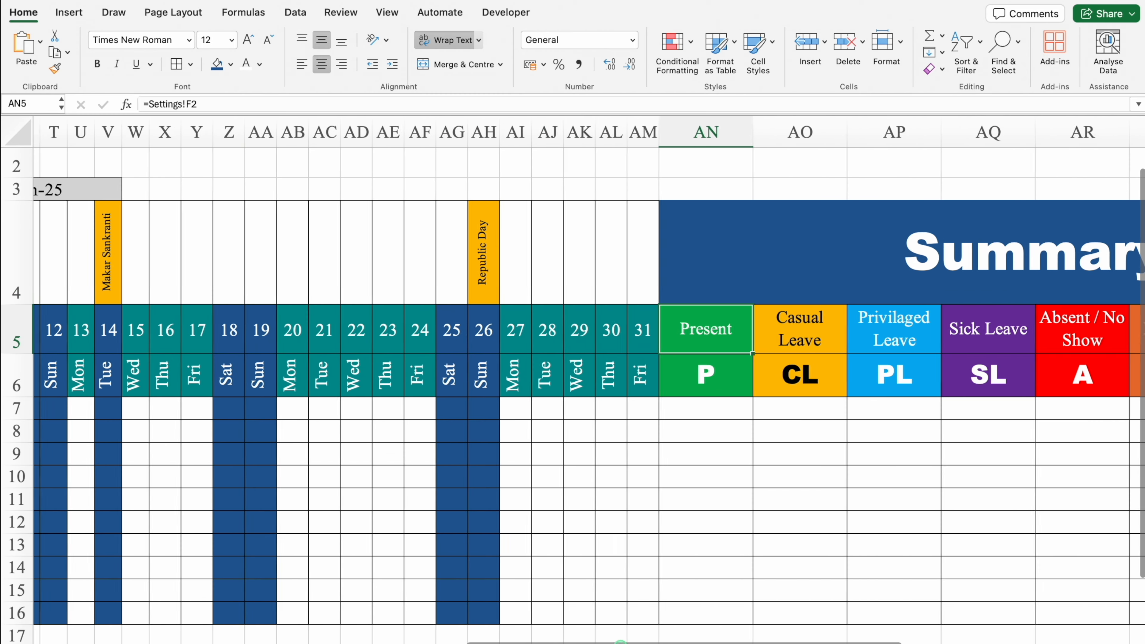
scroll(621, 641, left, 10)
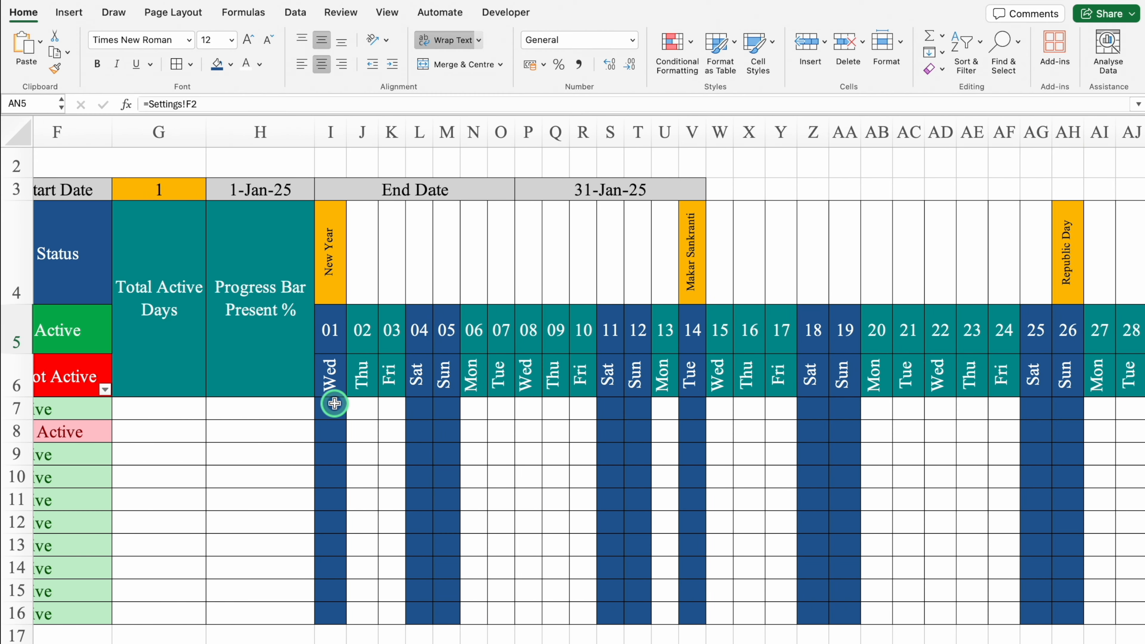
click(335, 405)
drag(336, 405, 461, 609)
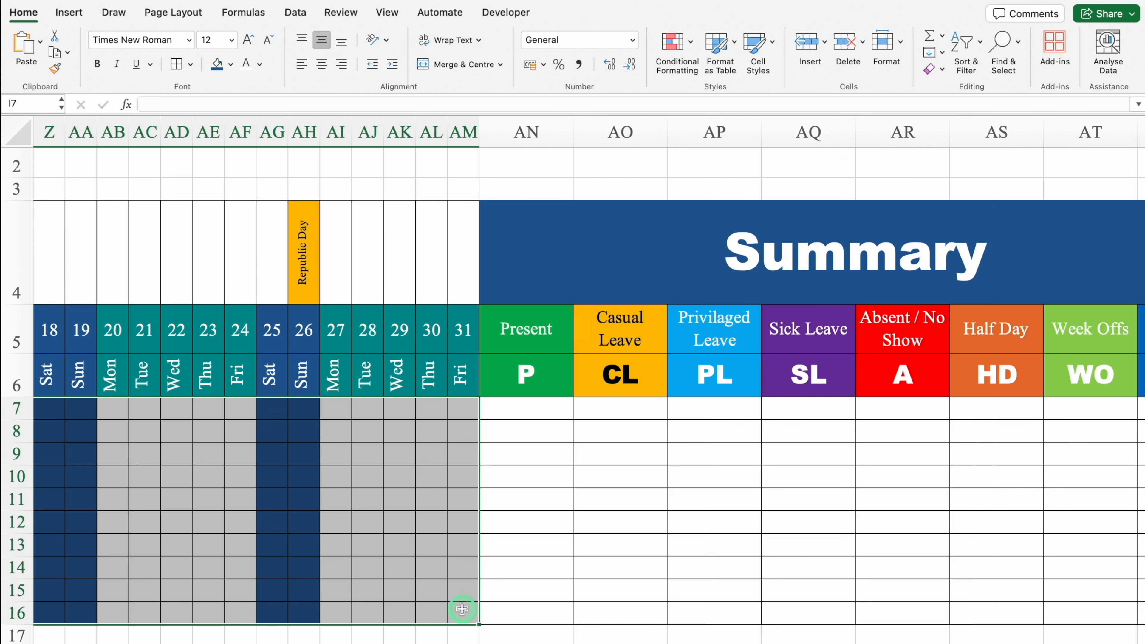
click(294, 13)
click(636, 43)
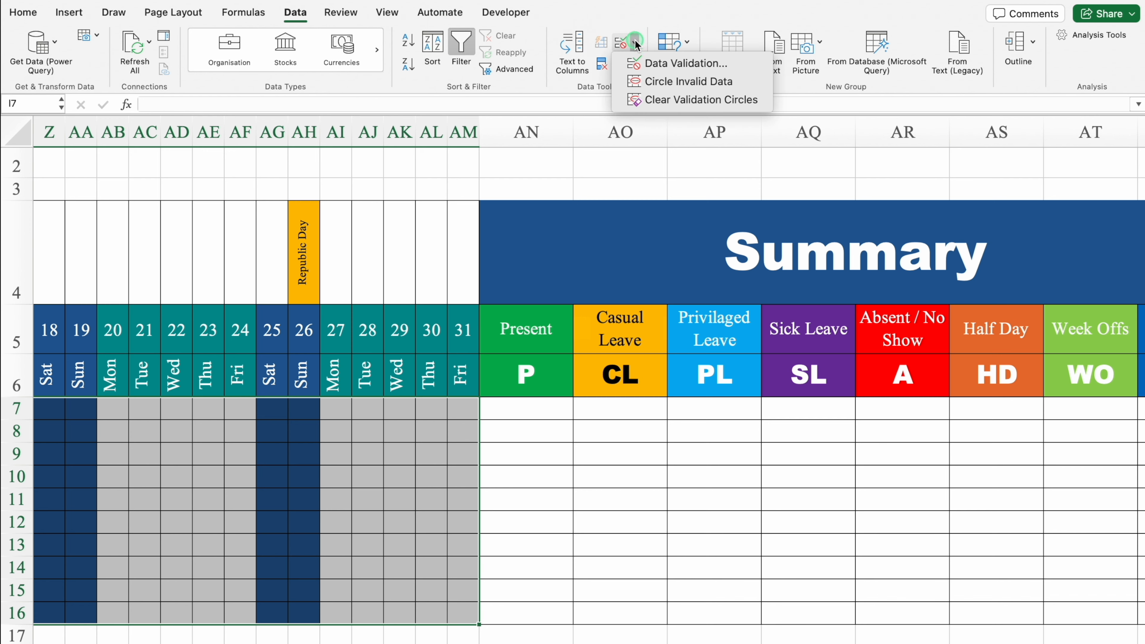
click(666, 63)
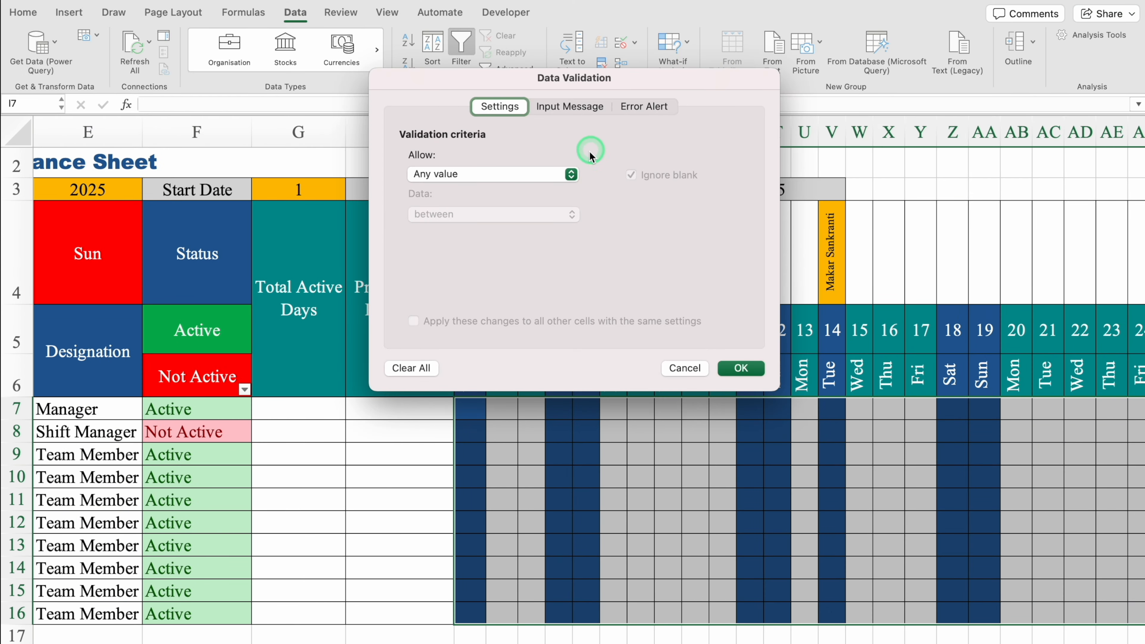
click(571, 174)
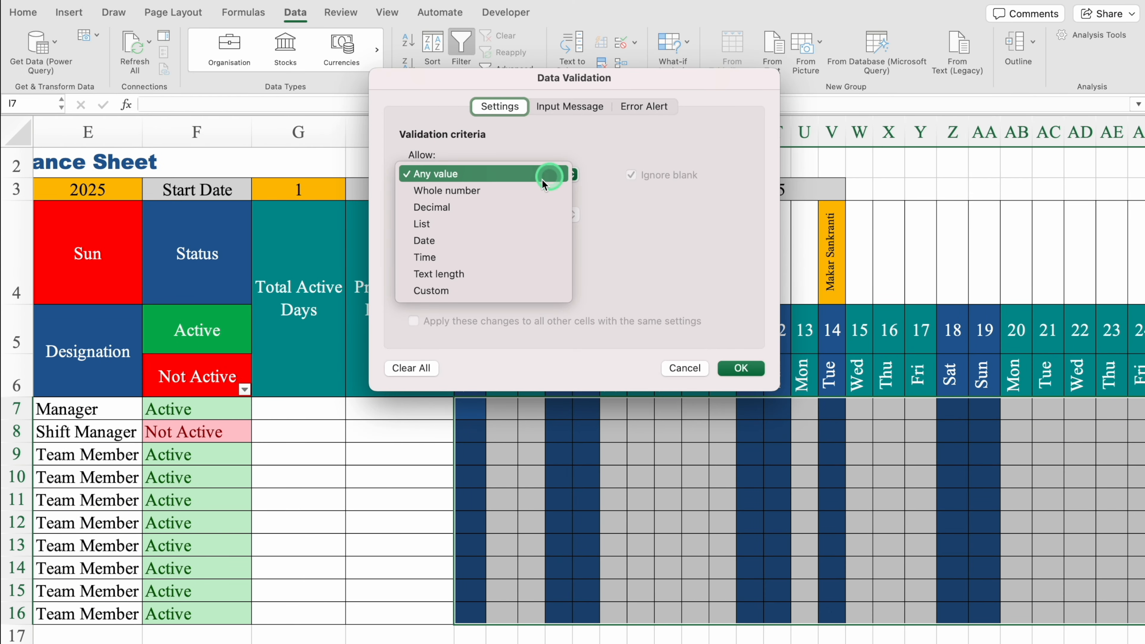
click(502, 220)
click(490, 256)
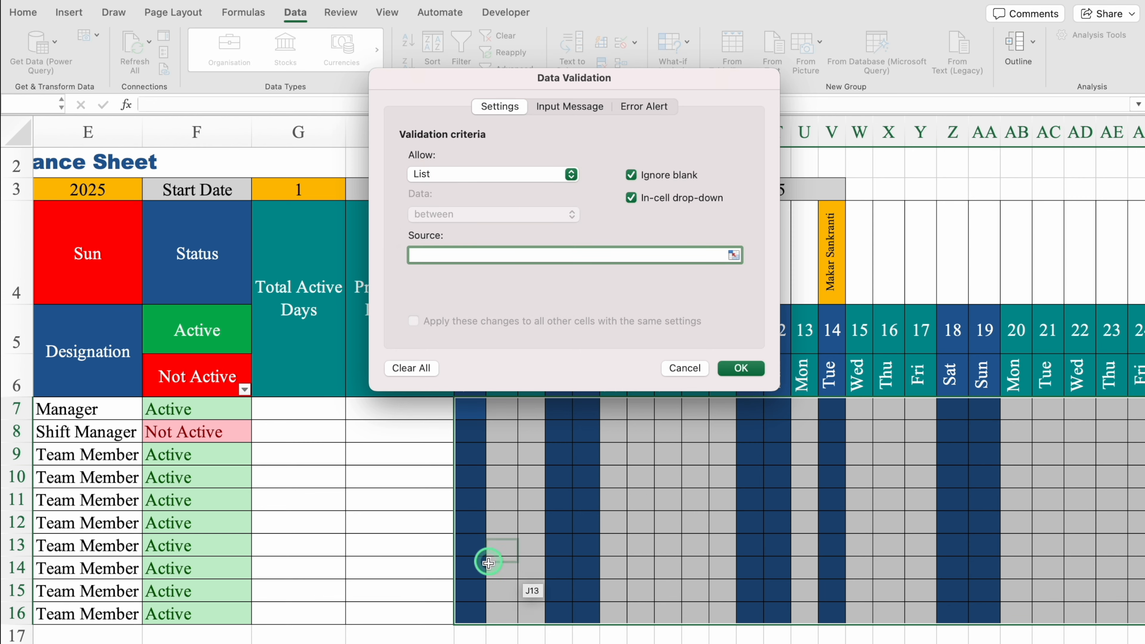
Use the code cells $AN$6:$AS$6 as the list source and apply the validation
scroll(488, 557, right, 10)
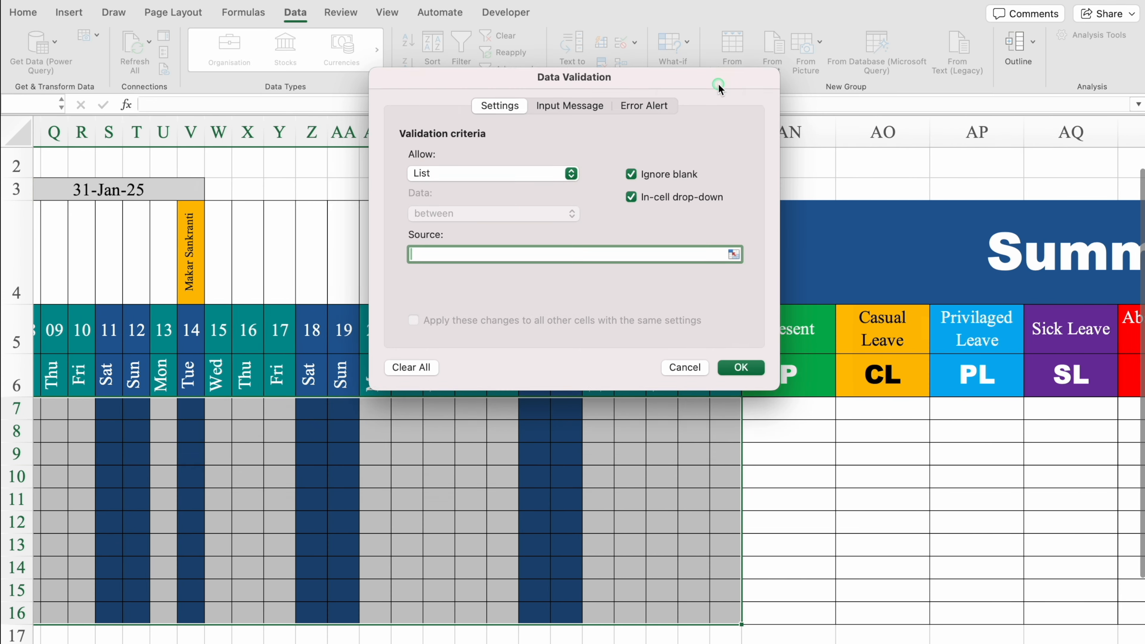
drag(720, 84, 447, 171)
scroll(671, 640, right, 5)
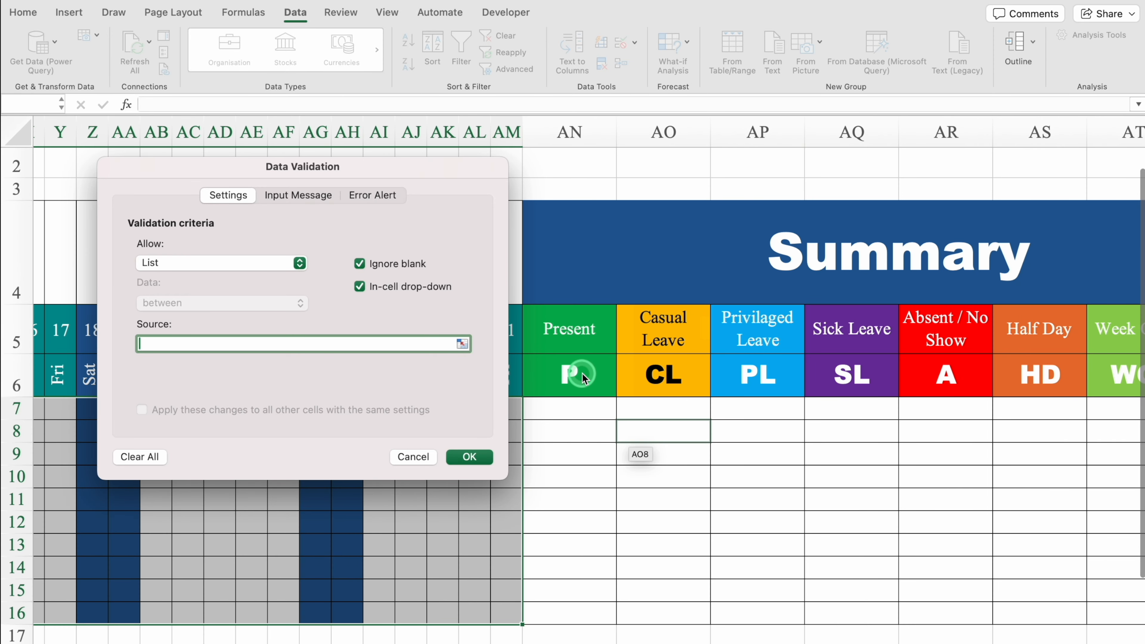
click(583, 375)
drag(582, 373, 1036, 374)
scroll(907, 641, right, 3)
scroll(908, 641, right, 3)
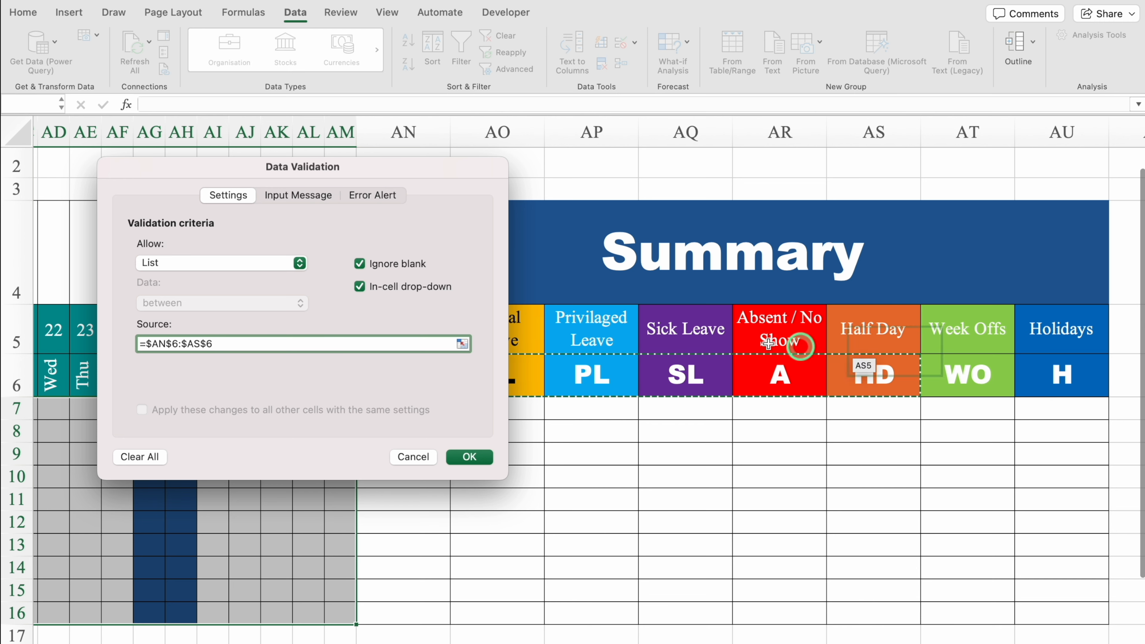
click(469, 457)
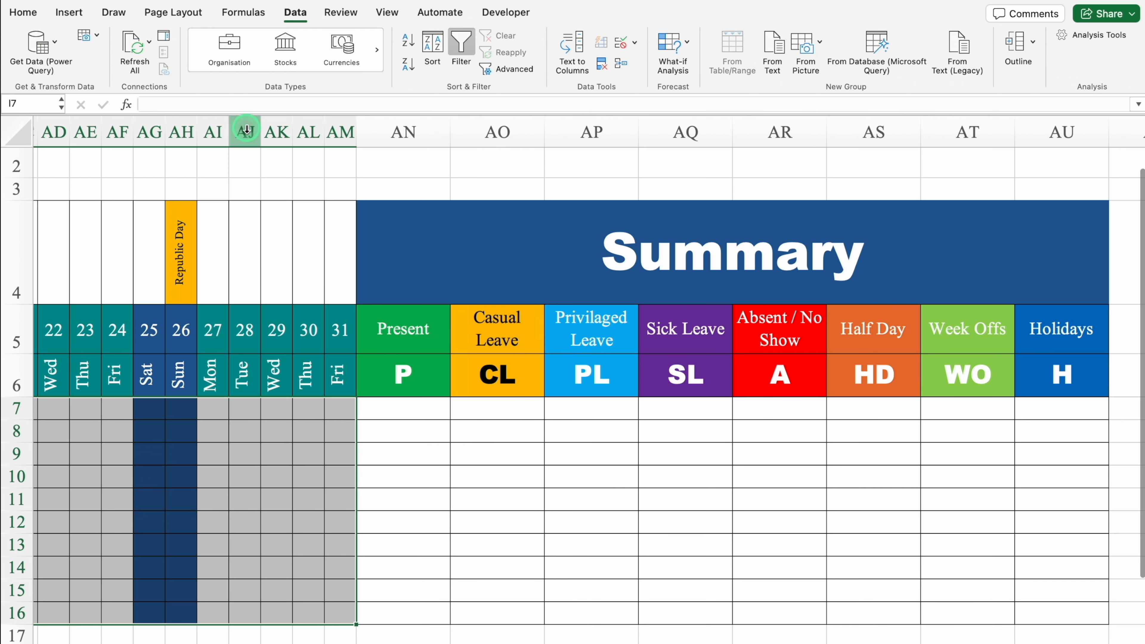
Centre the attendance grid horizontally and choose P from the drop-down list in I7
click(23, 12)
click(322, 64)
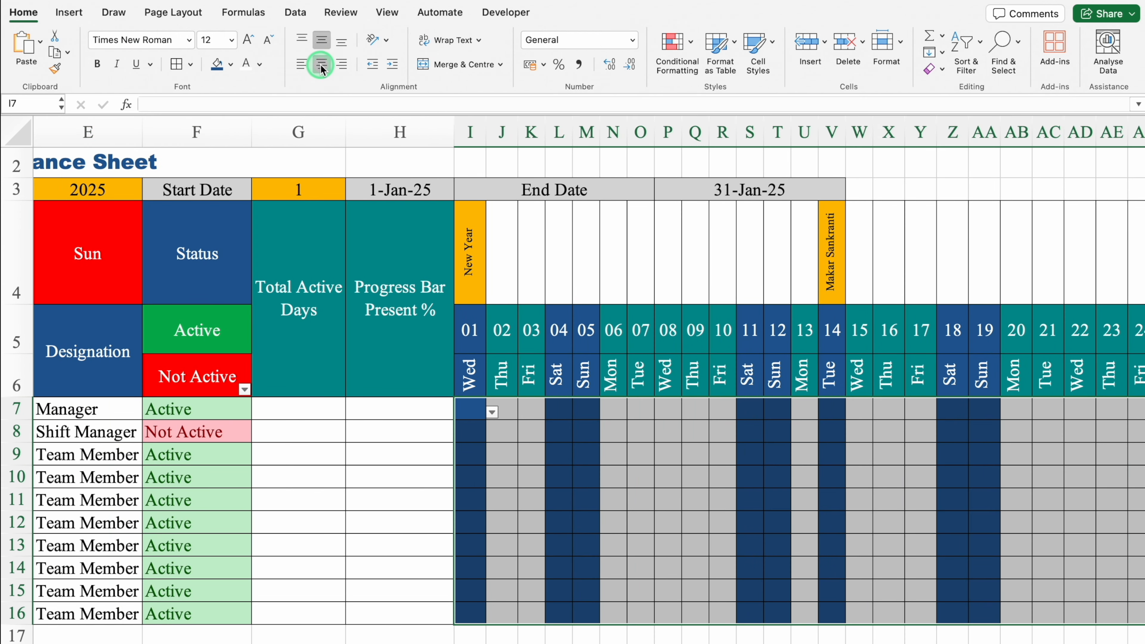
click(492, 412)
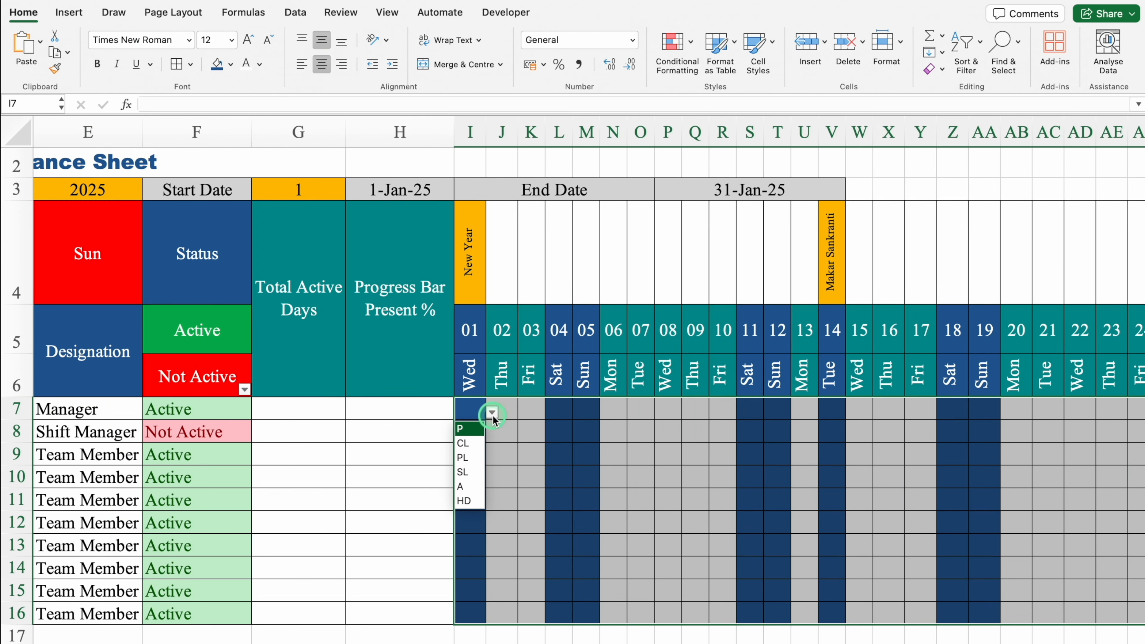
click(474, 433)
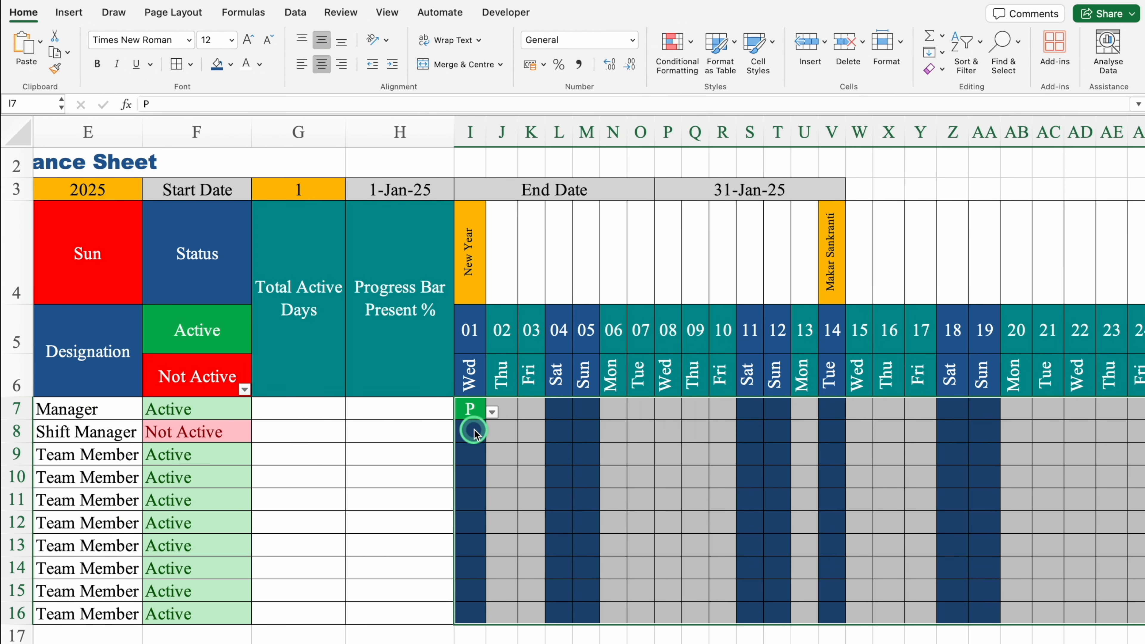
Try the codes CL, PL and SL in K8 from its drop-down list and clear the cell
click(526, 431)
click(551, 436)
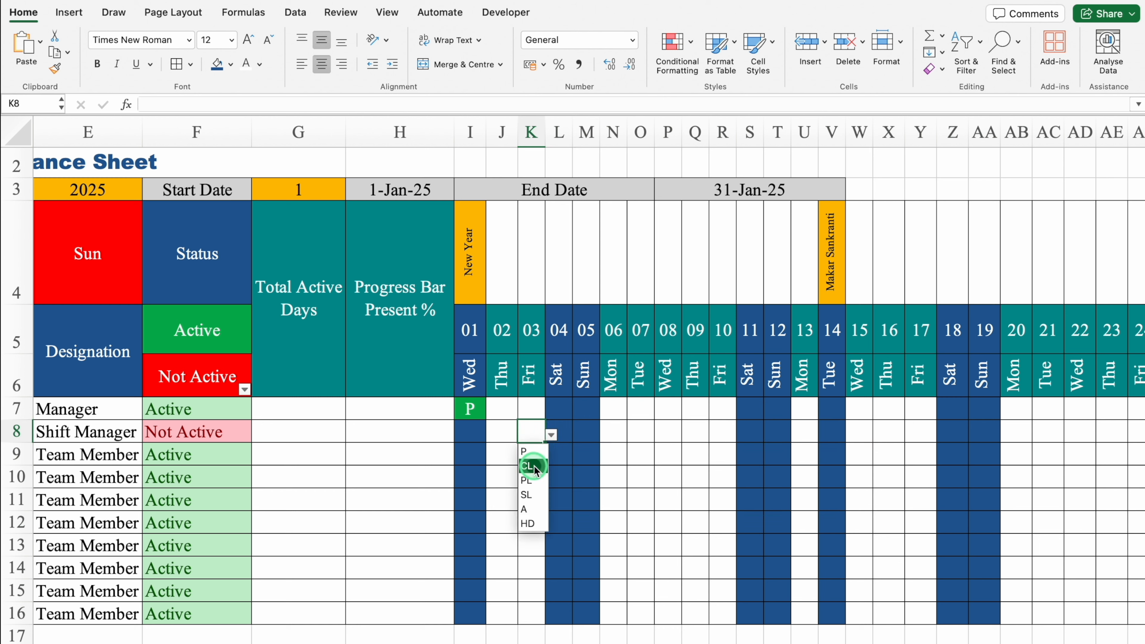
click(532, 469)
click(551, 436)
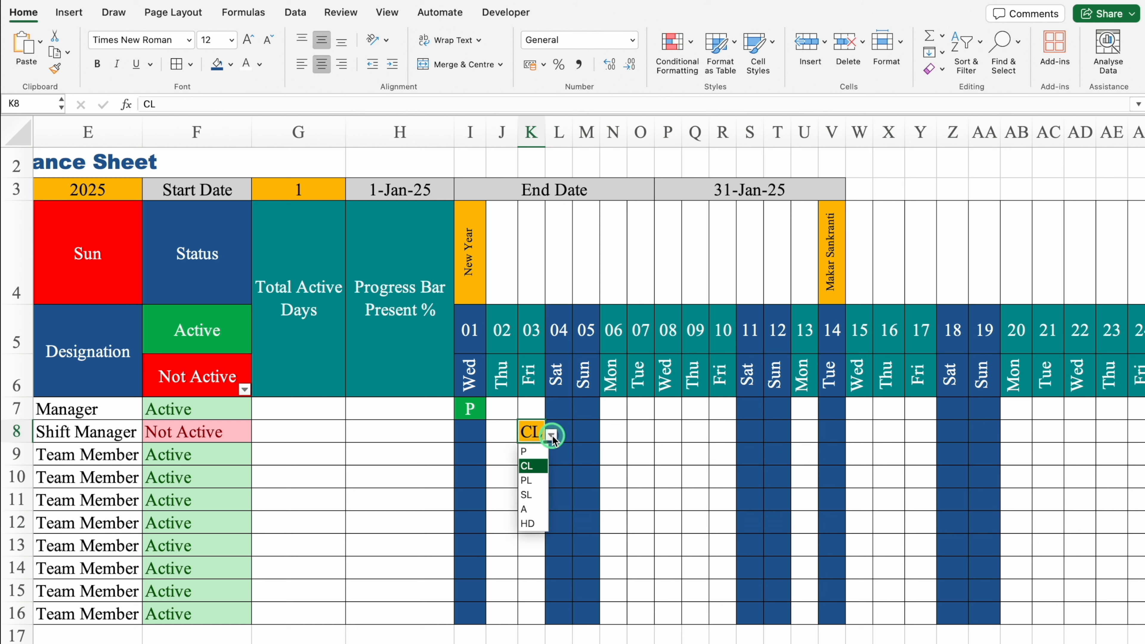
click(532, 459)
click(551, 435)
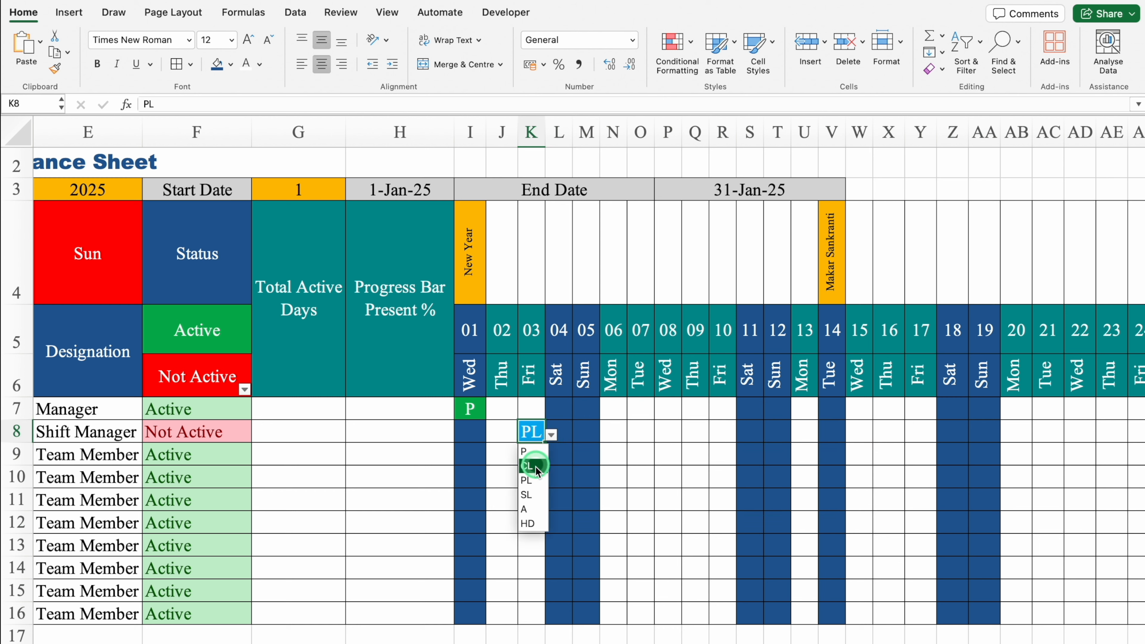
click(534, 489)
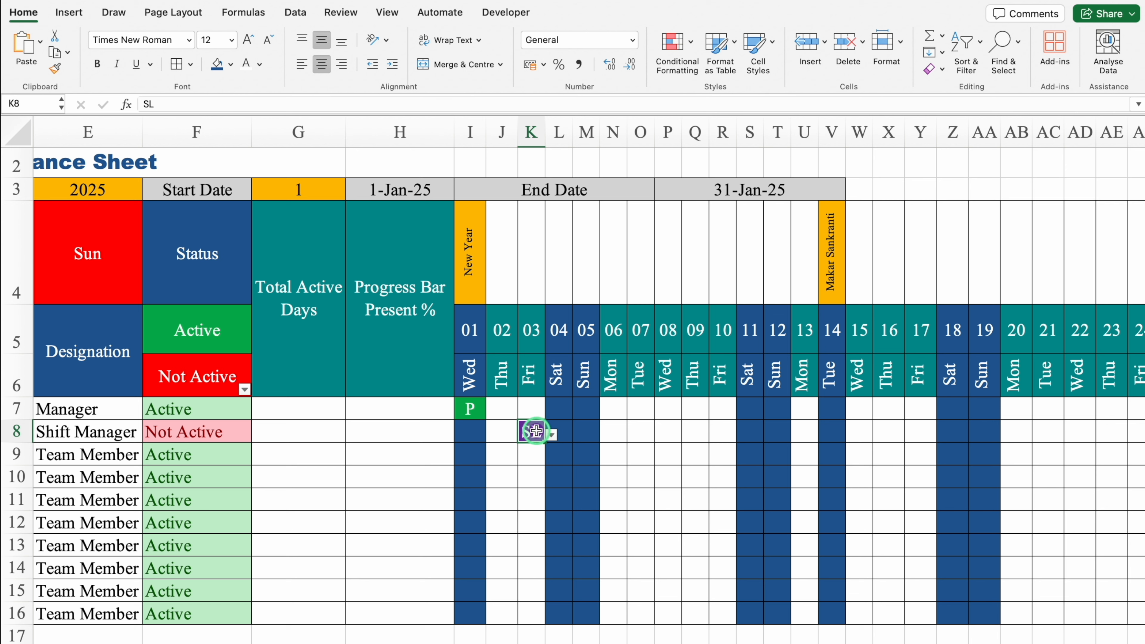
key(Delete)
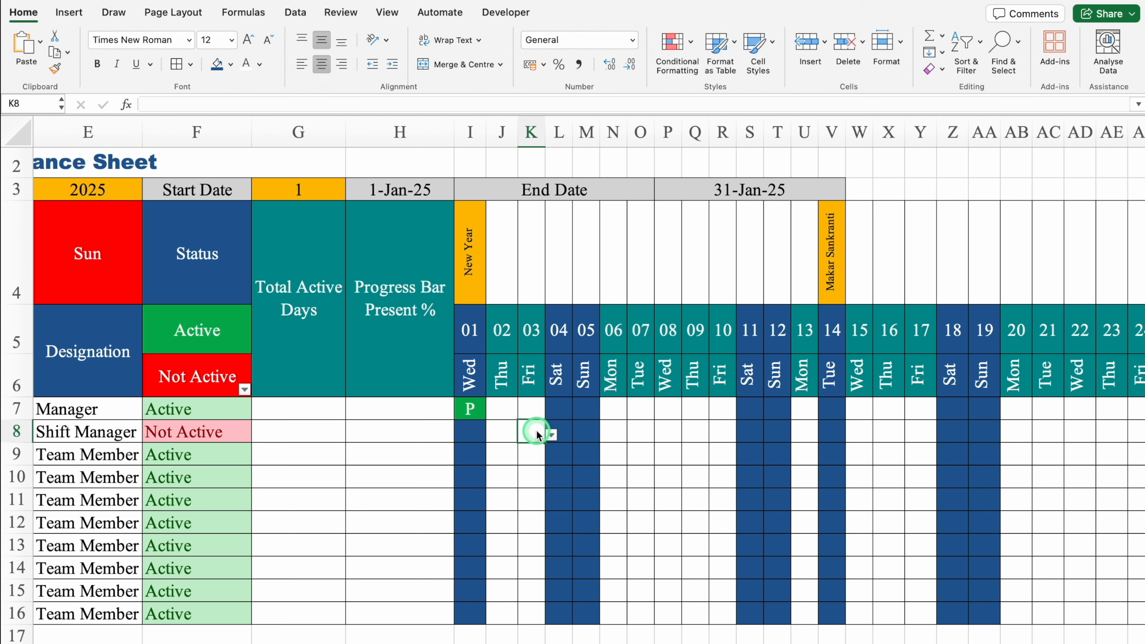
Choose CL in I16 and P in both AM7 and AM16 from the drop-down lists
click(469, 610)
click(492, 617)
click(503, 627)
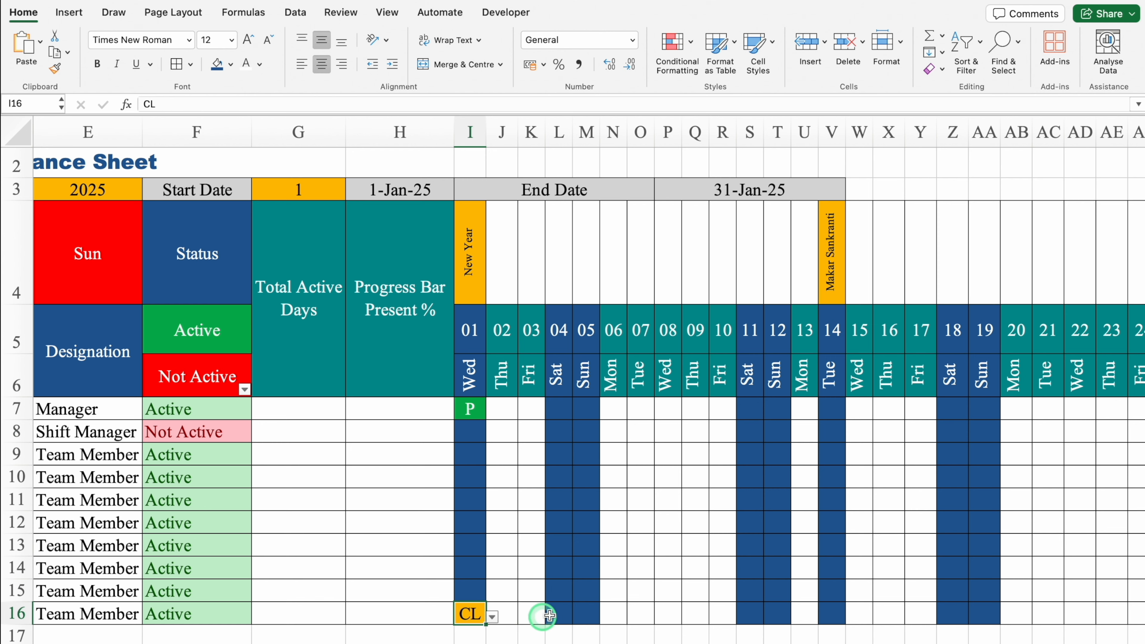
scroll(549, 615, right, 10)
click(512, 404)
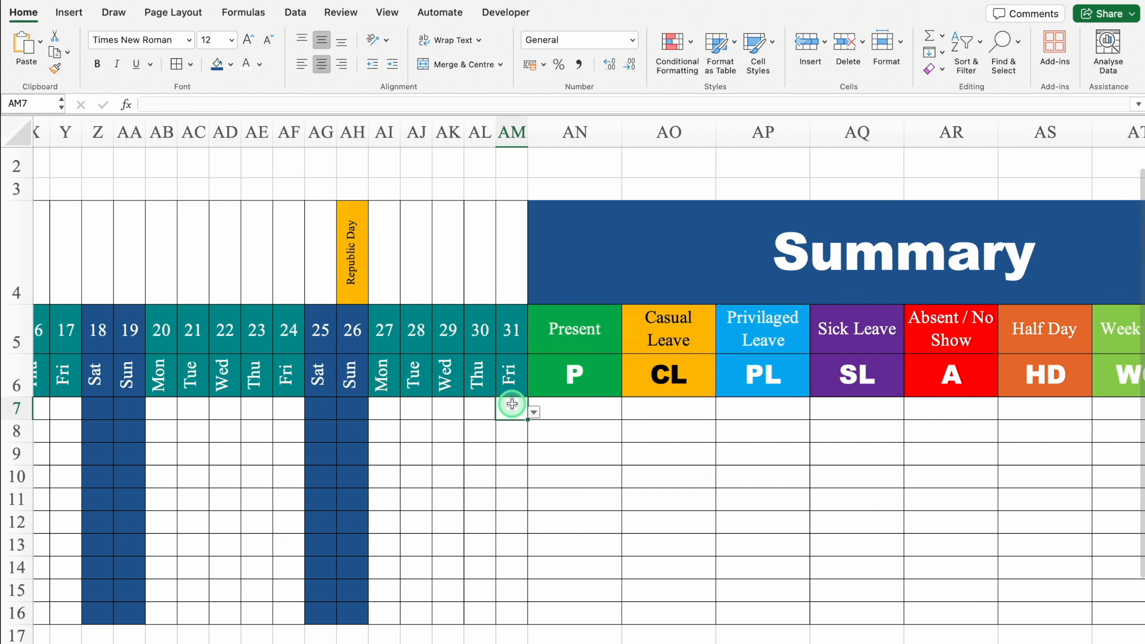
click(534, 412)
click(511, 429)
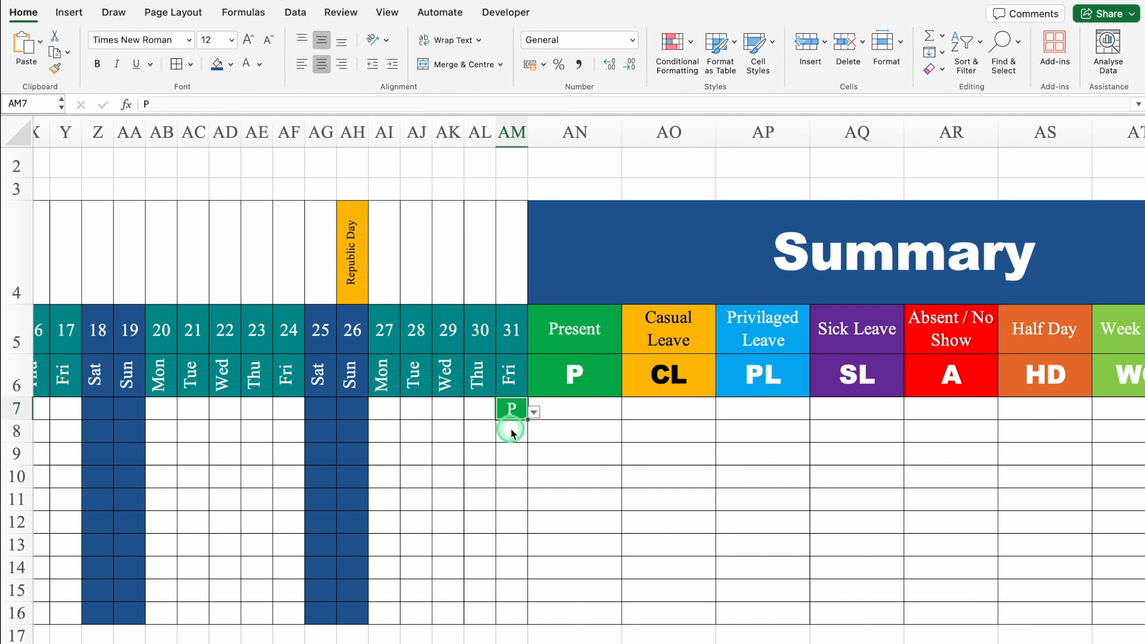
click(511, 615)
click(534, 617)
click(513, 635)
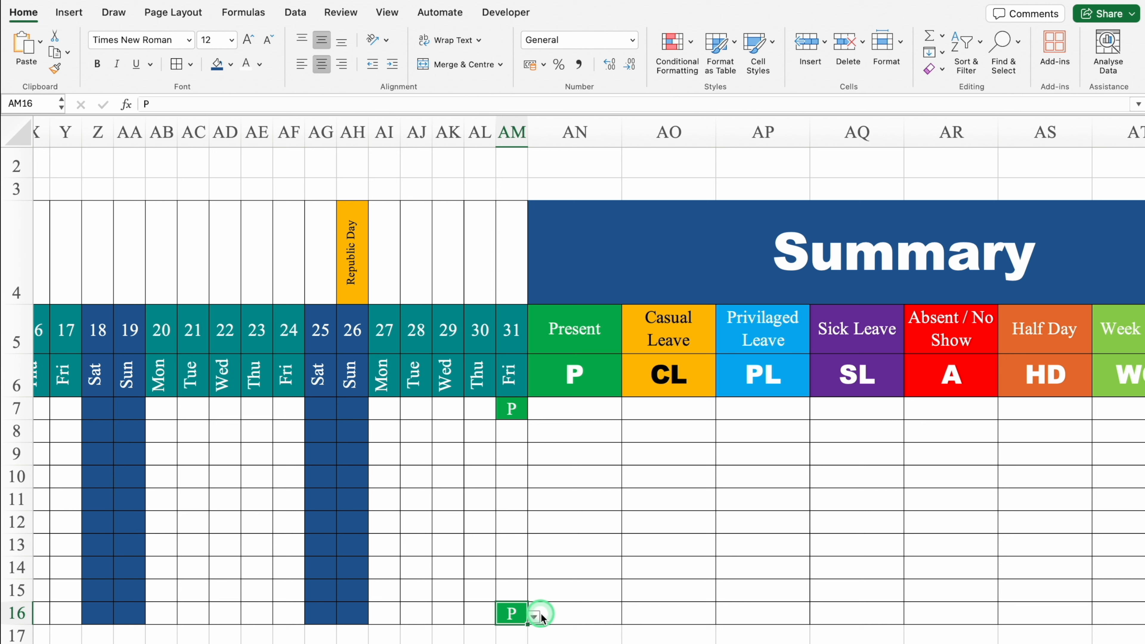
Hide the worksheet gridlines
click(612, 408)
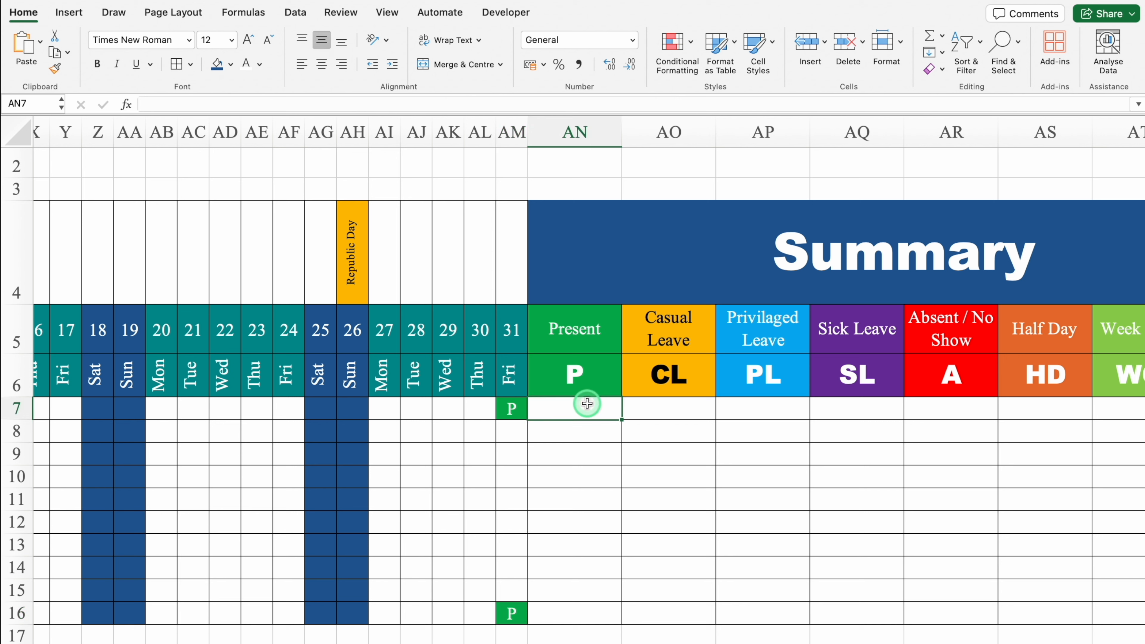
click(387, 12)
click(421, 52)
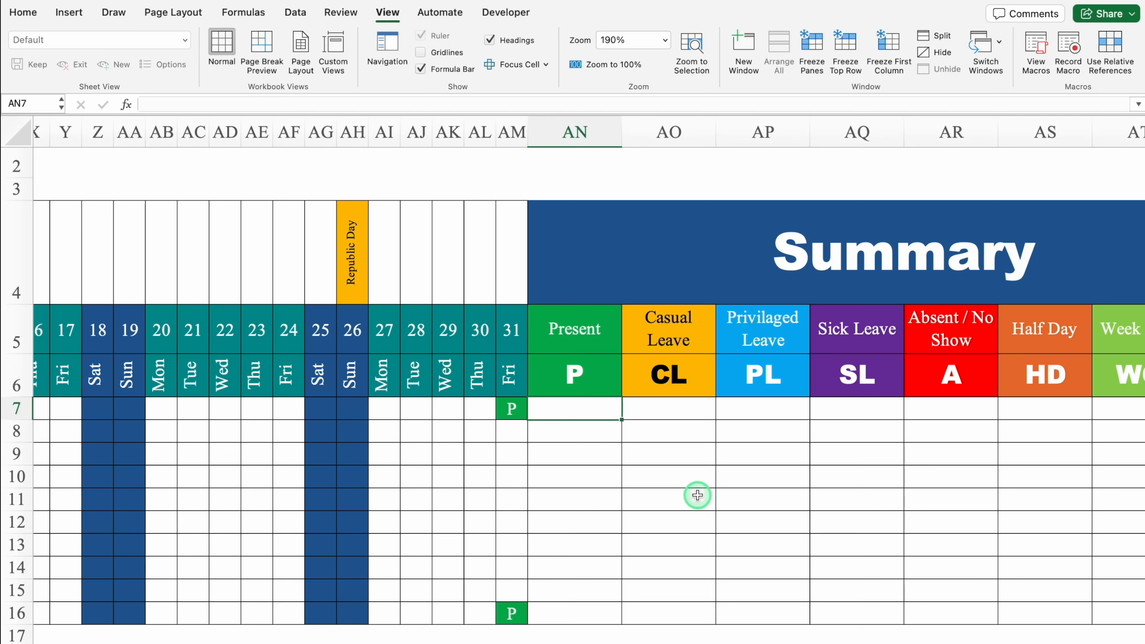
Start a COUNTIF formula in AN7 with the day range $I7:$AM7, locking only the columns
text(=COUNTIF()
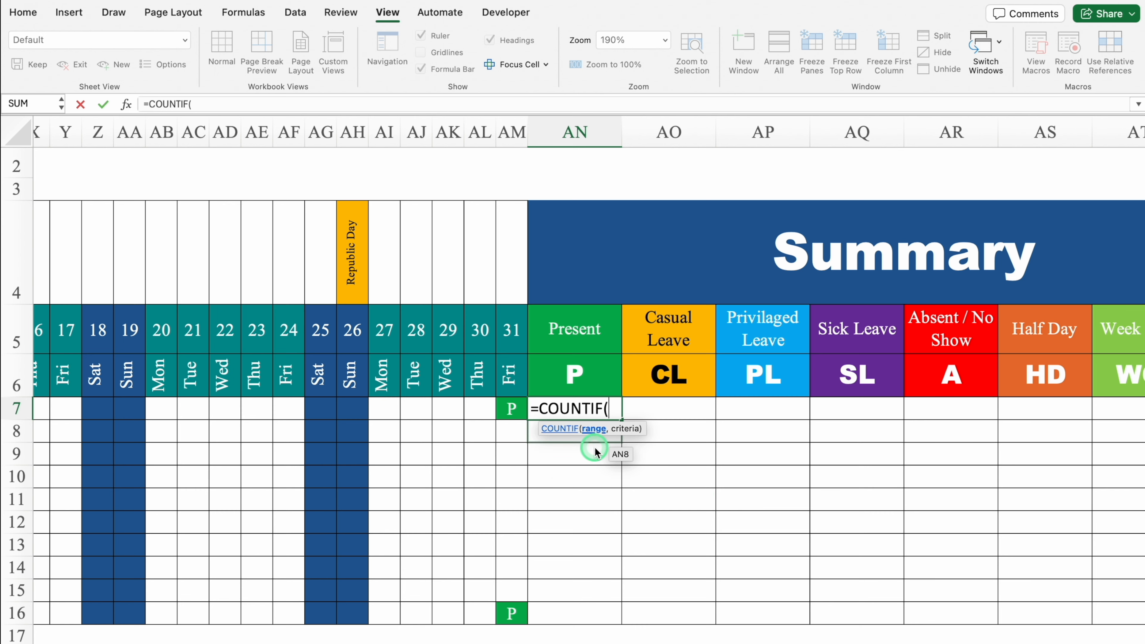
drag(699, 641, 423, 640)
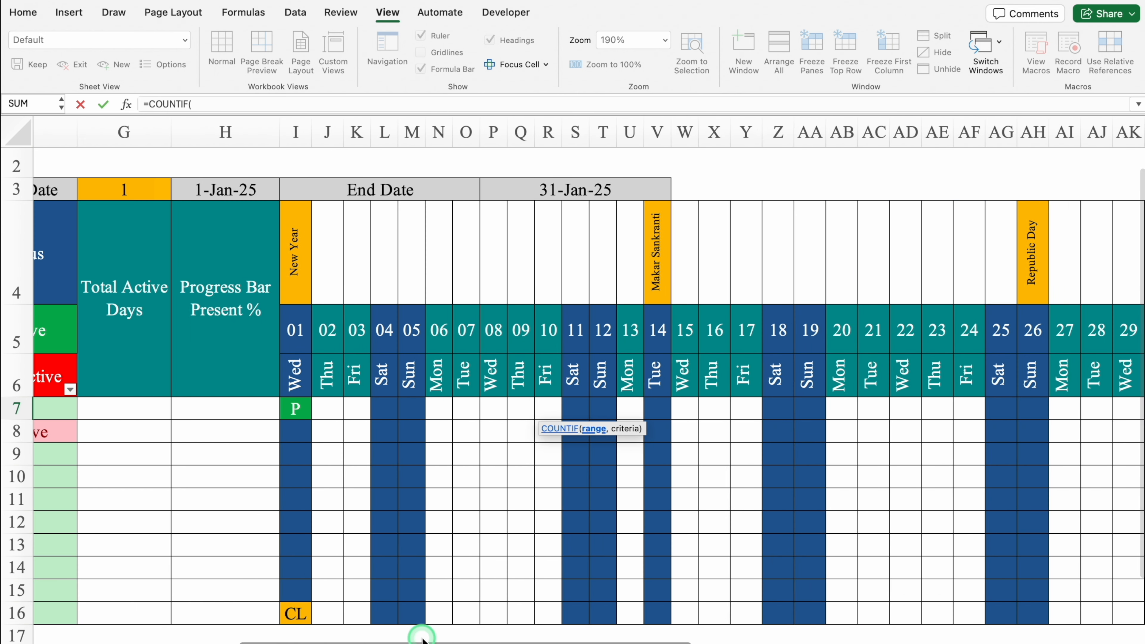
click(300, 405)
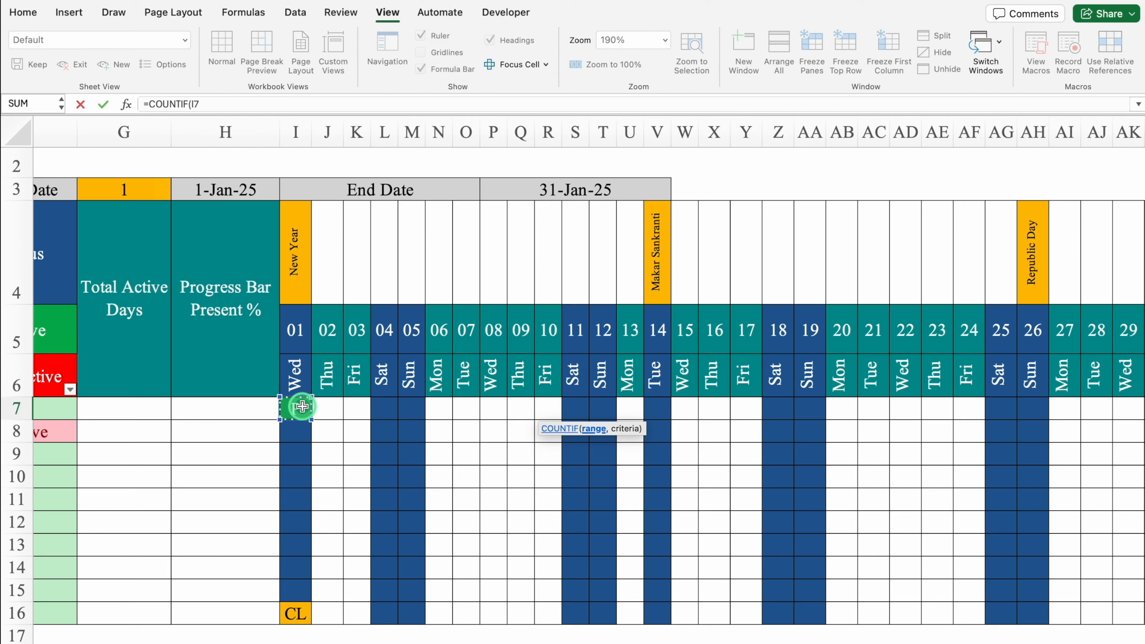
key(super+shift+Right)
drag(518, 641, 759, 622)
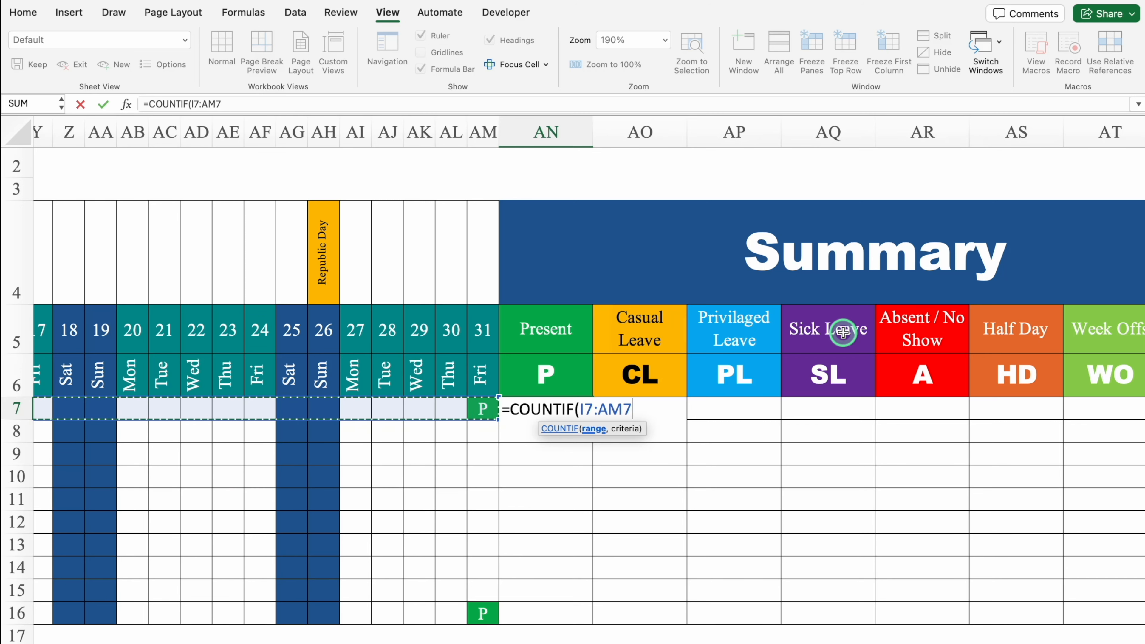
key(F4)
key(F4)
key(F4)
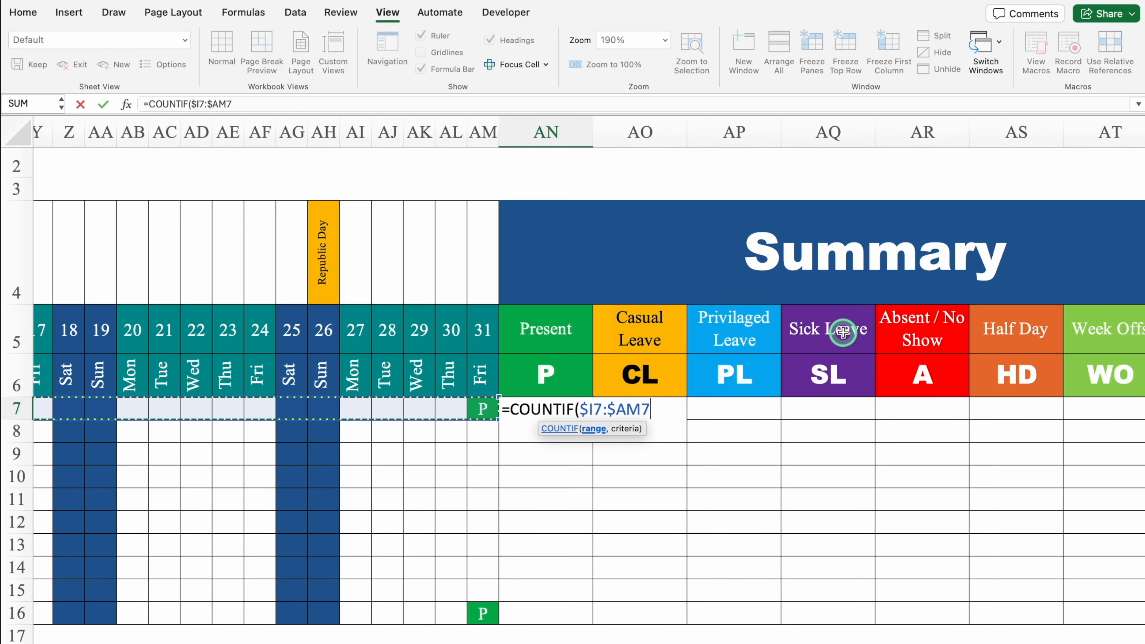
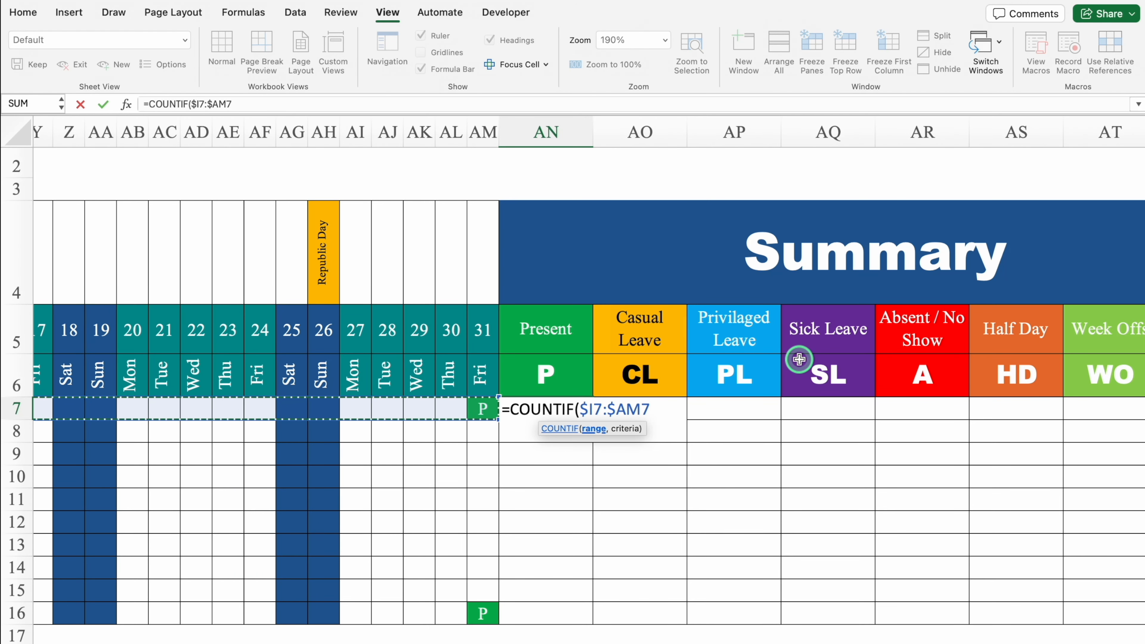
Complete the COUNTIF formula in AN7 with the row-locked criterion AN$6 and enter it
text(,)
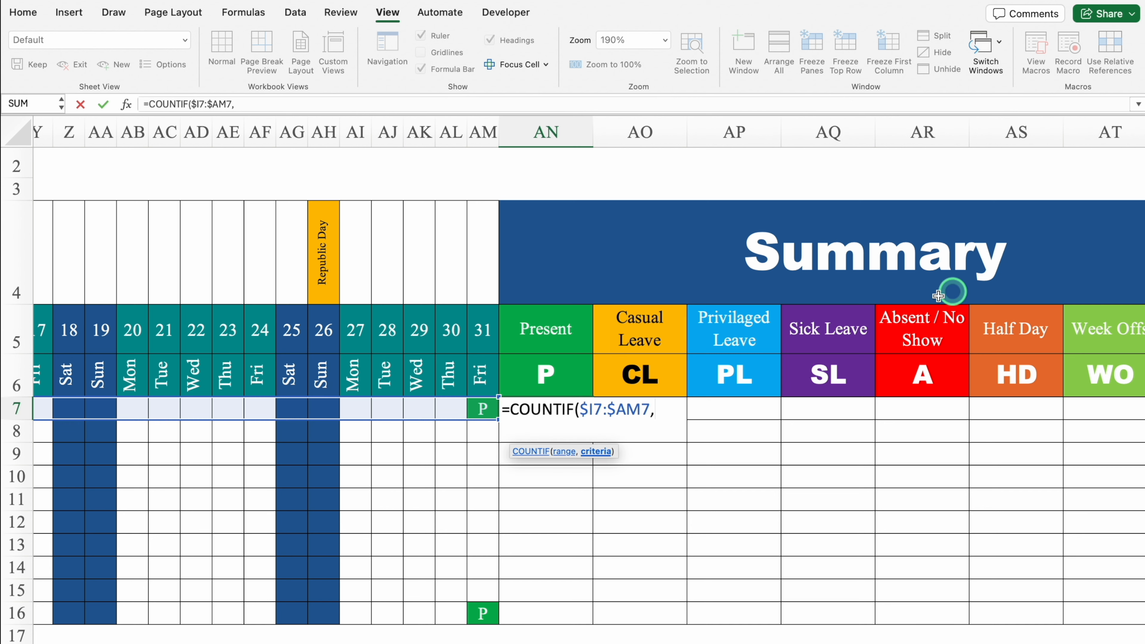
click(548, 380)
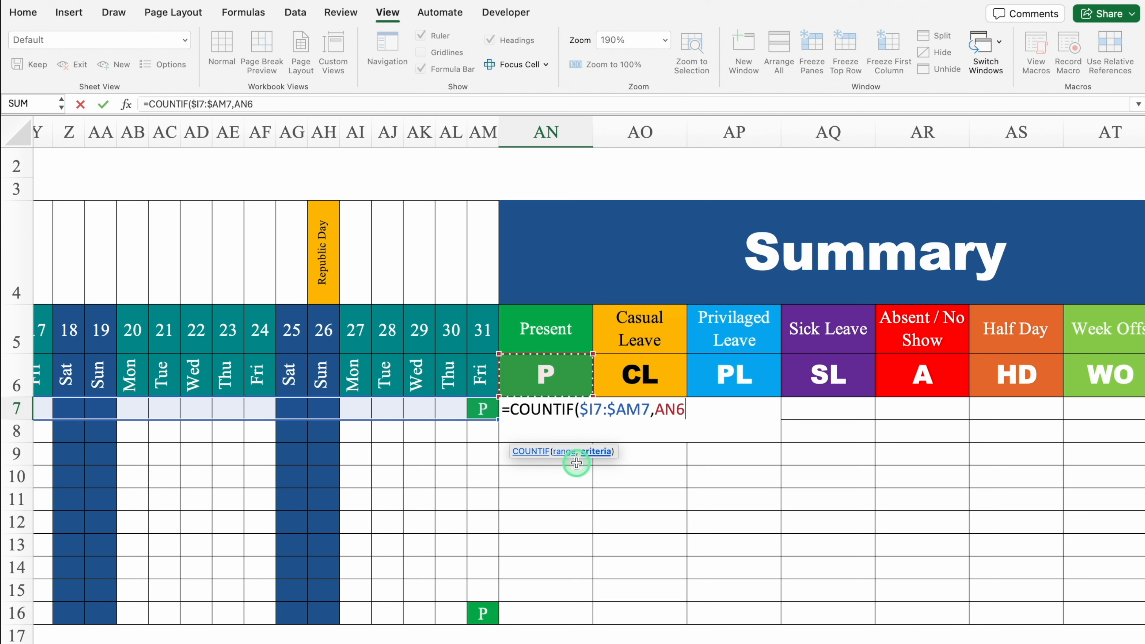
key(F4)
key(F4)
text())
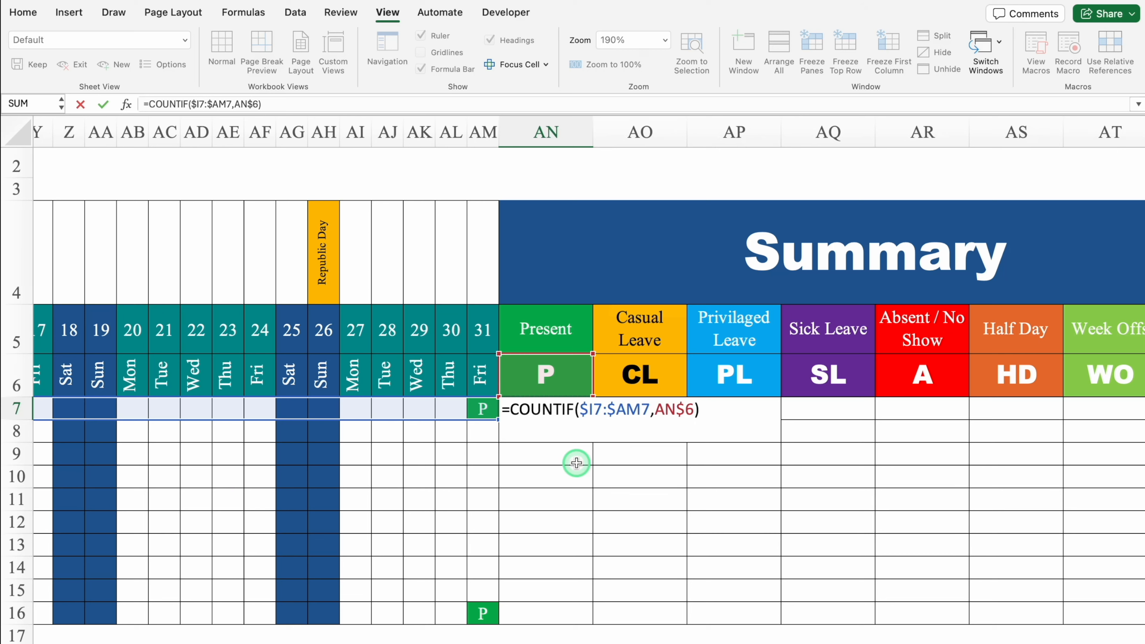
key(Return)
click(559, 409)
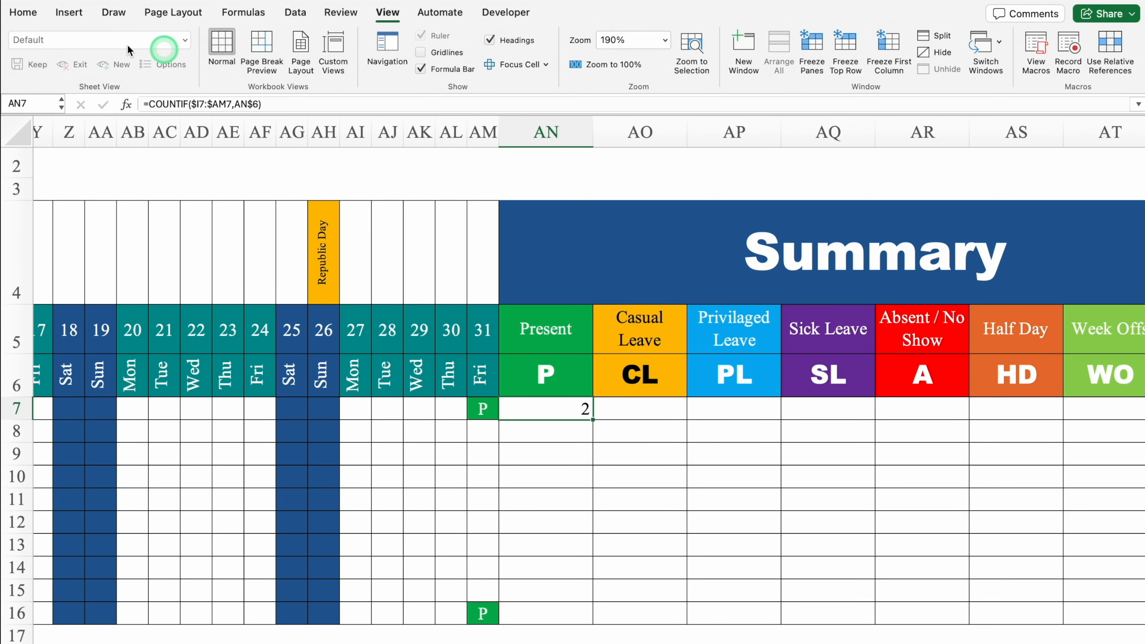
Centre the count in AN7 and fill its formula across the summary range AN7:AU16
click(23, 12)
click(321, 64)
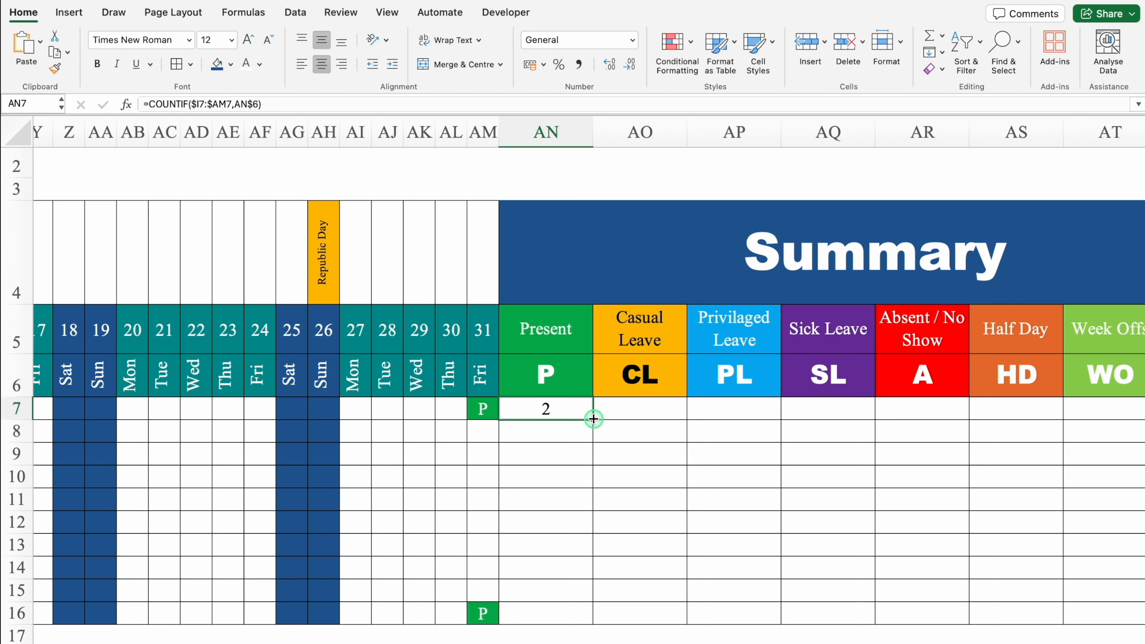
drag(594, 419, 1026, 611)
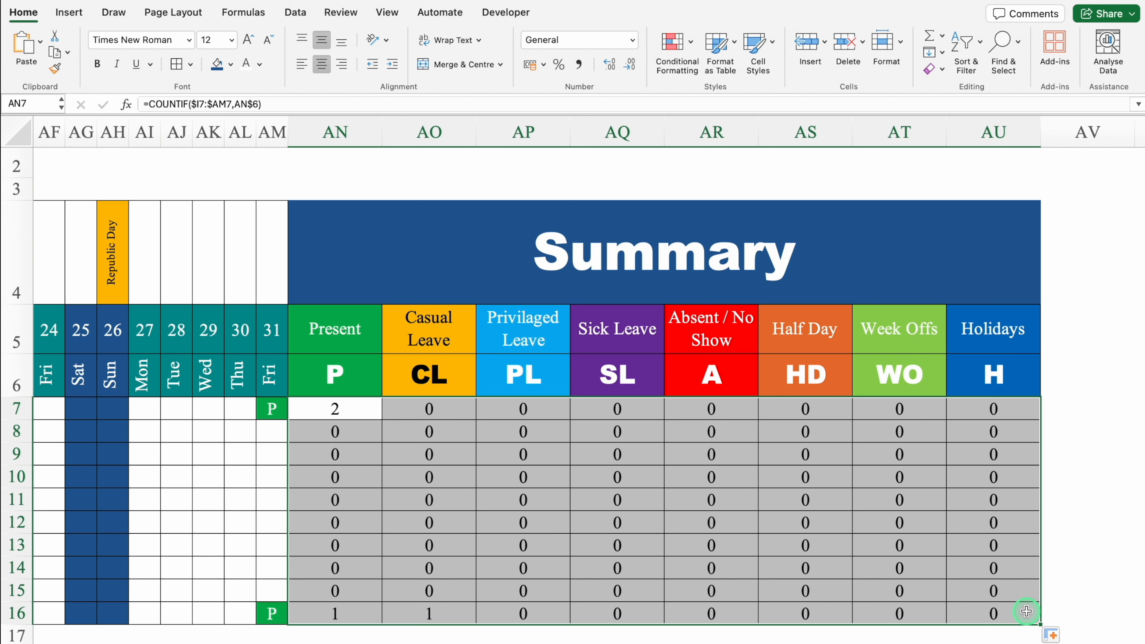
Apply the custom number format #;#;- to the summary counts in AN7:AU16 so zeros display as dashes
key(super+1)
click(397, 272)
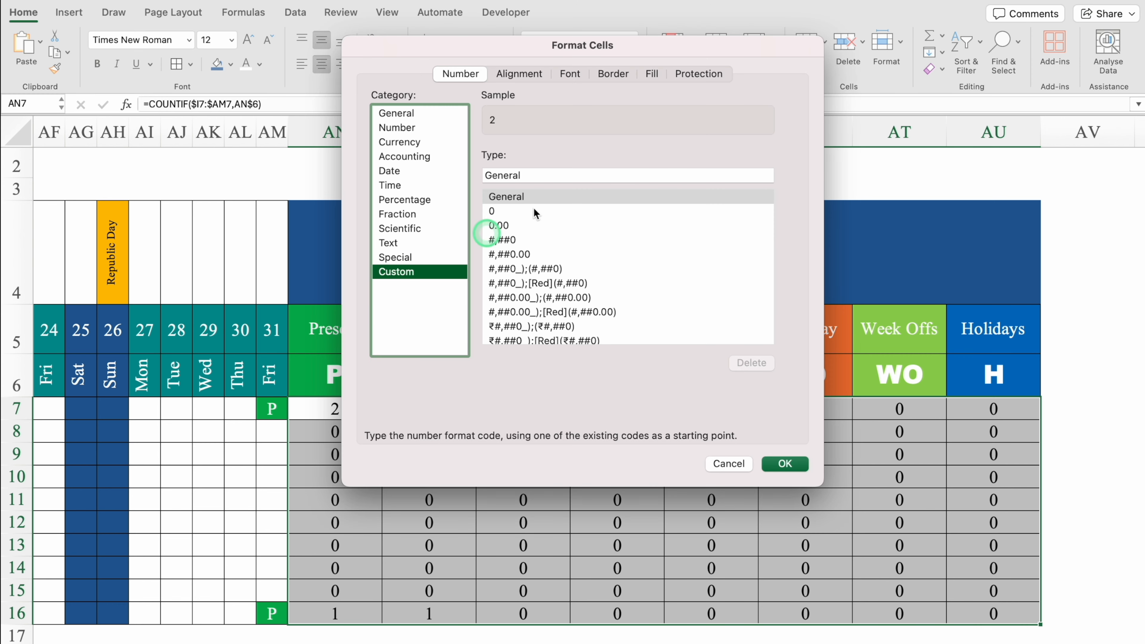
drag(581, 175, 468, 176)
key(BackSpace)
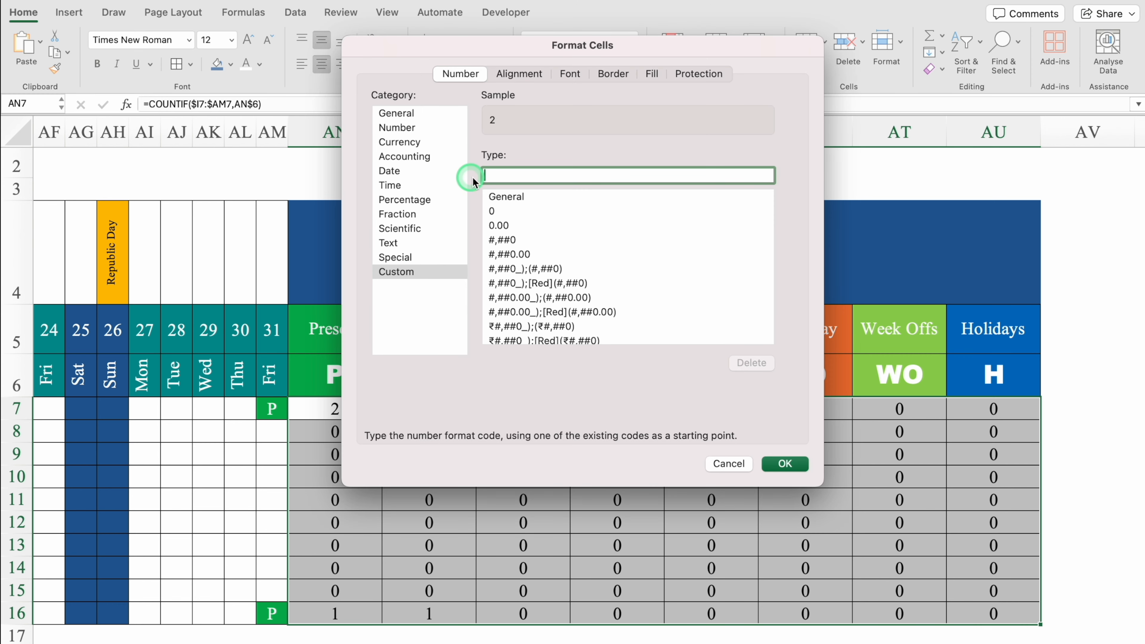
text(#;#;)
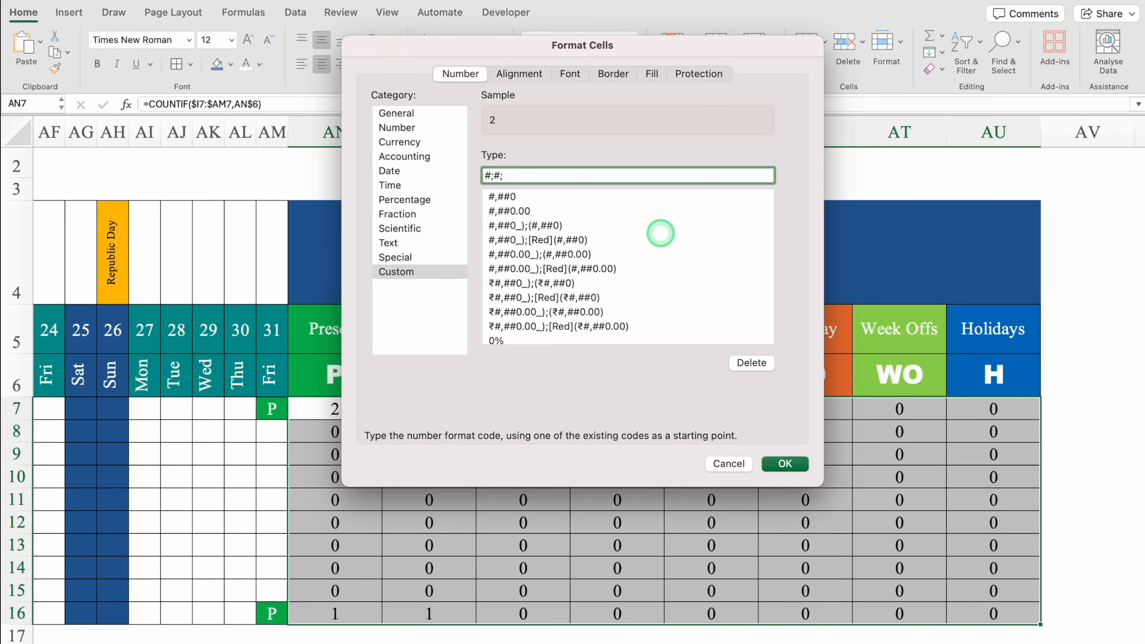
text(-)
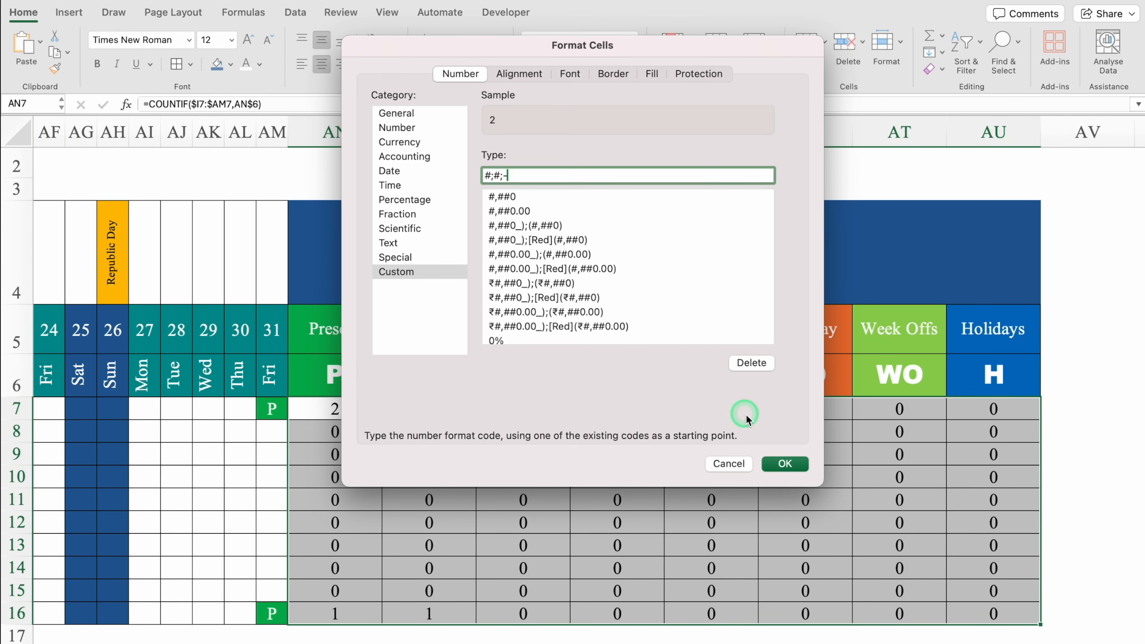
click(785, 464)
click(1072, 497)
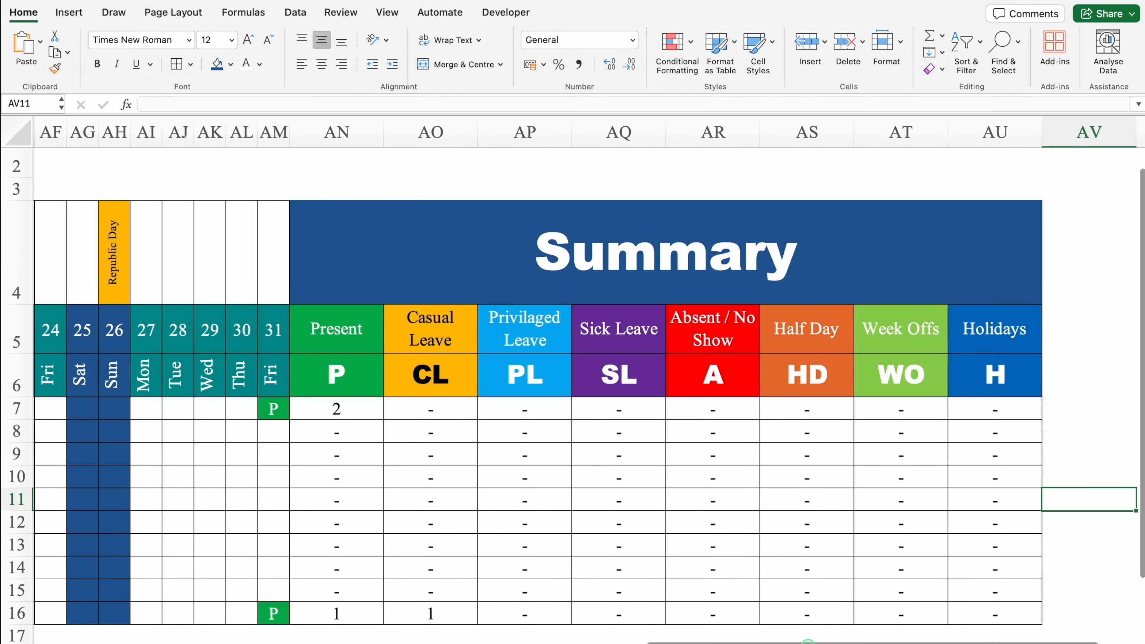
Start a COUNT formula in G7 over the date row, limiting the range to I5:AM5
drag(807, 638, 270, 638)
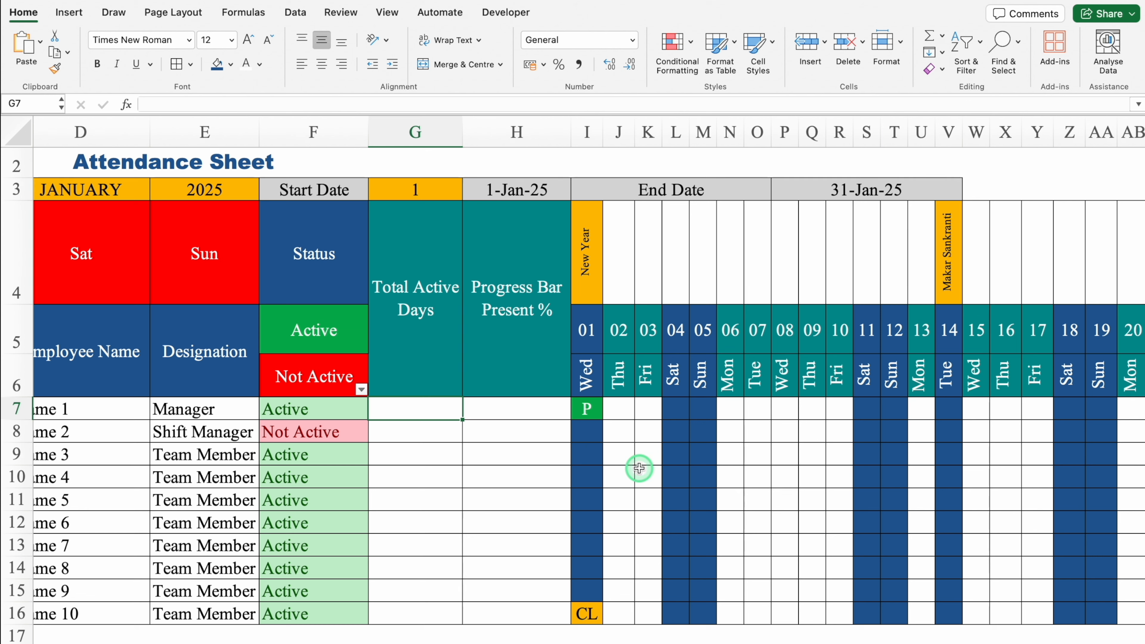
text(=)
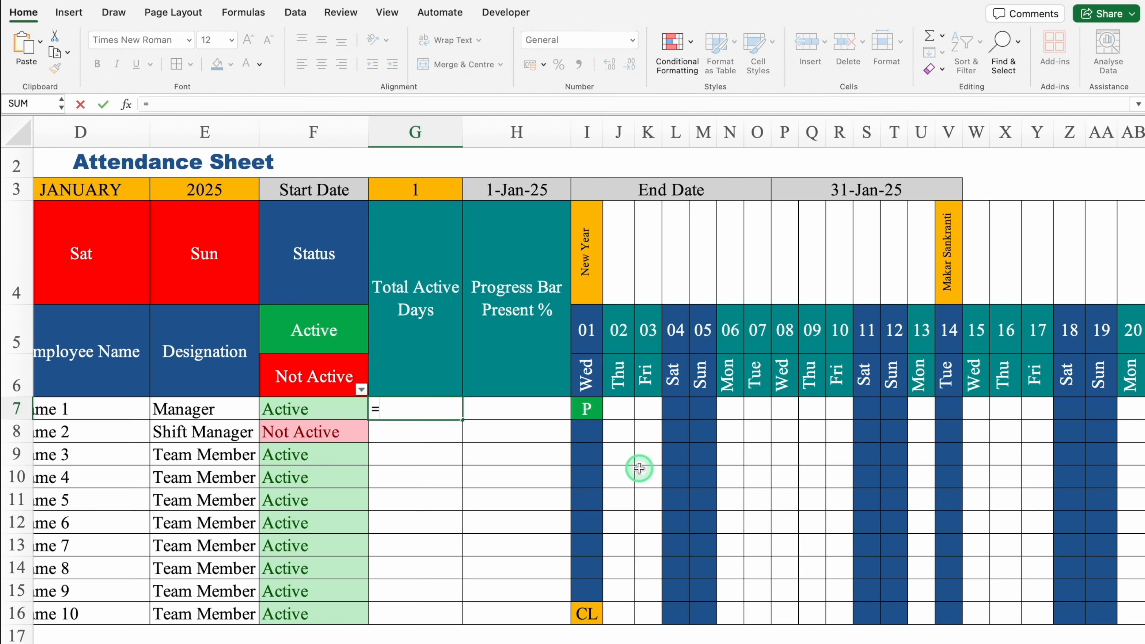
text(COUNT)
double_click(450, 441)
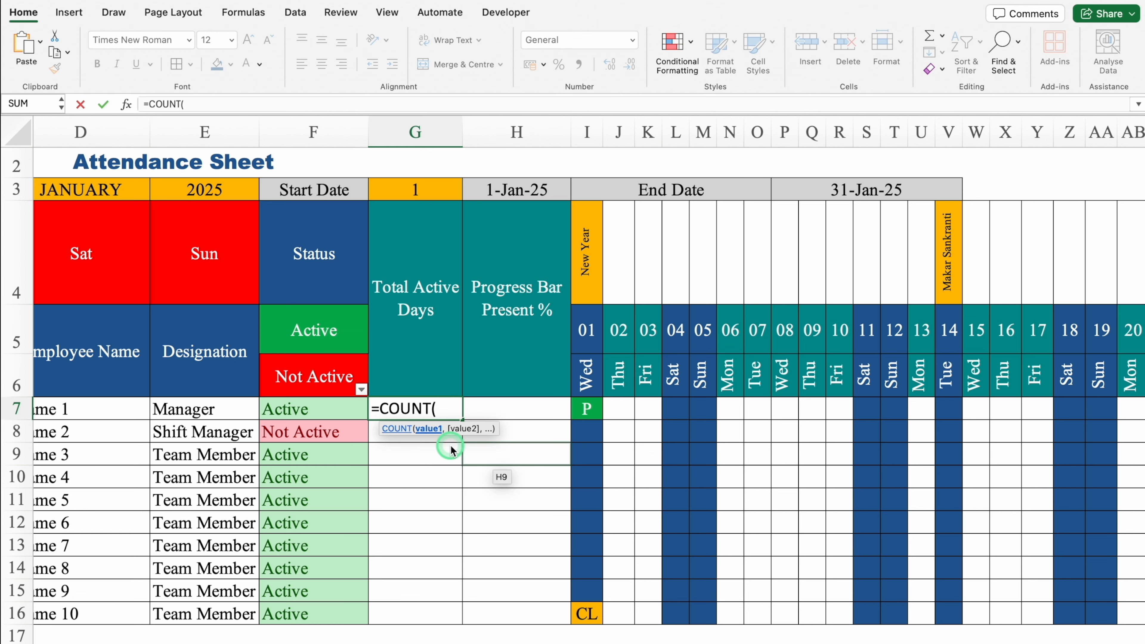
click(585, 328)
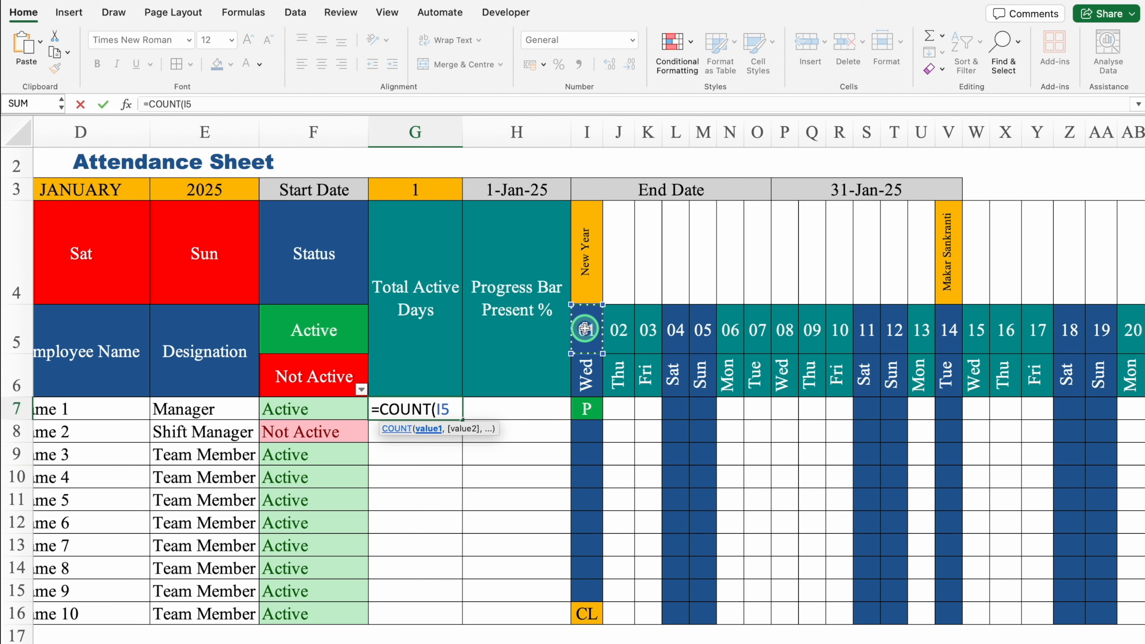
key(ctrl+shift+Right)
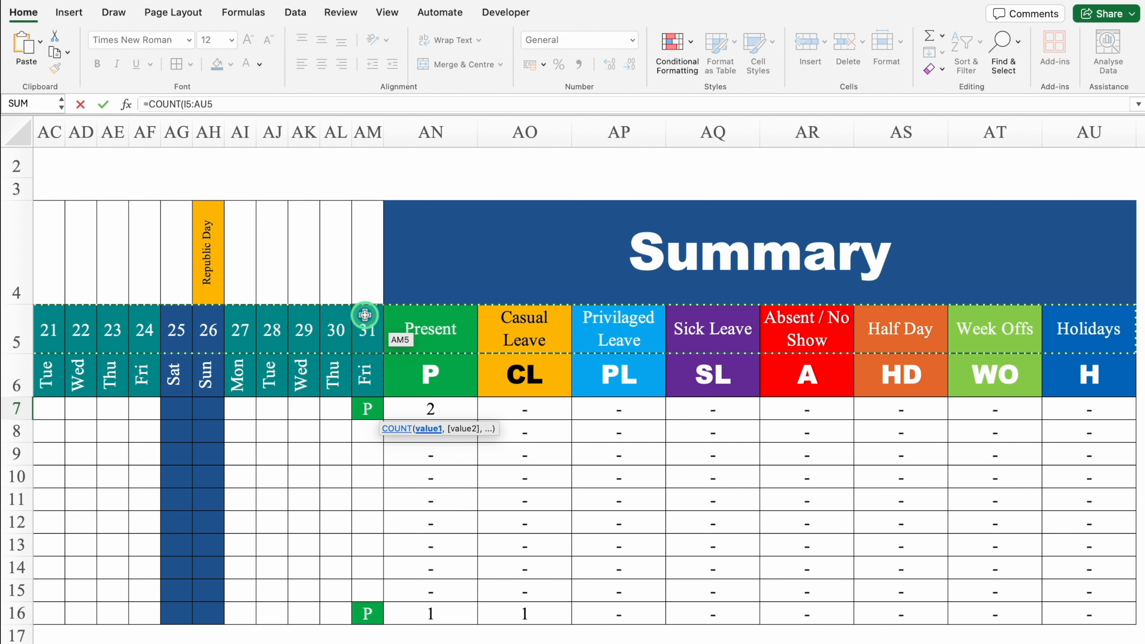
click(203, 105)
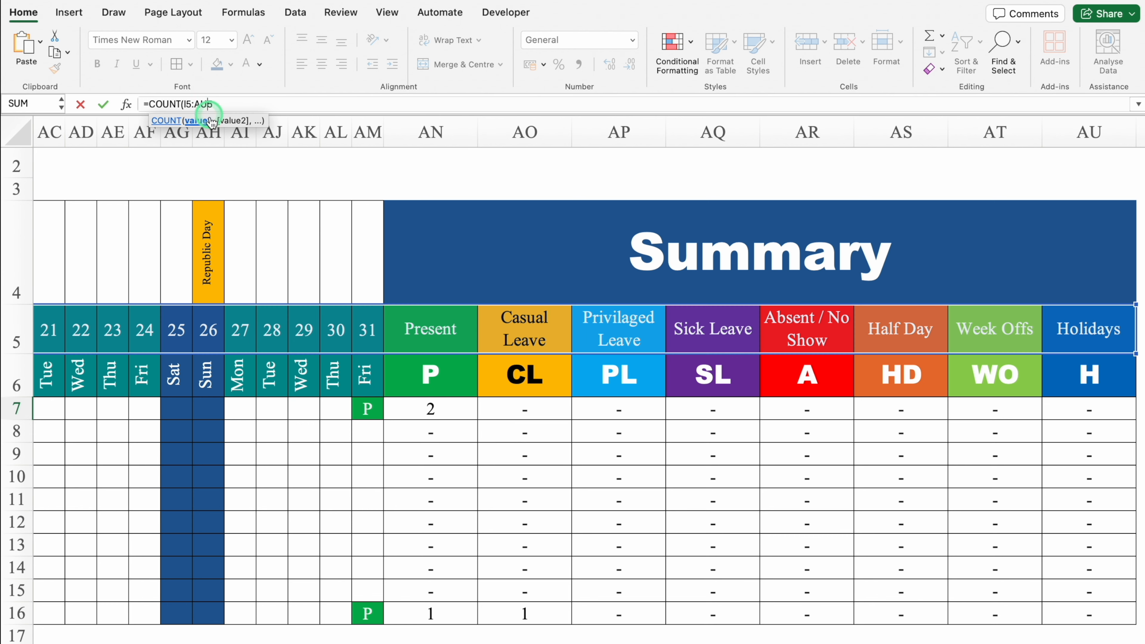
key(BackSpace)
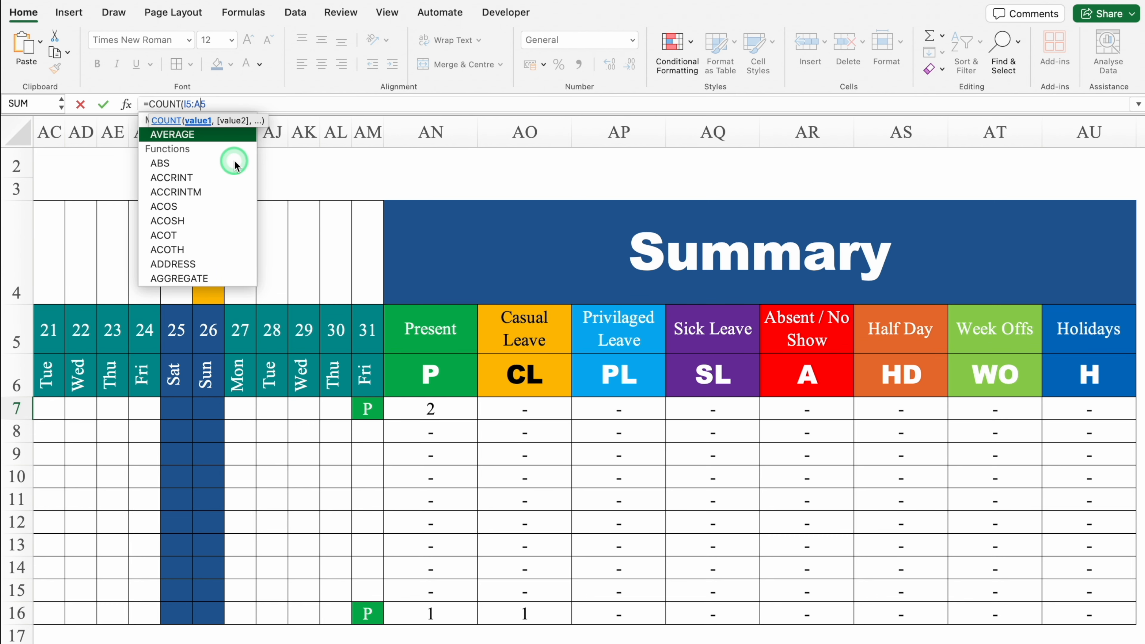
text(M)
Make the COUNT range in G7 absolute as $I$5:$AM$5 and close the function
drag(214, 104, 192, 104)
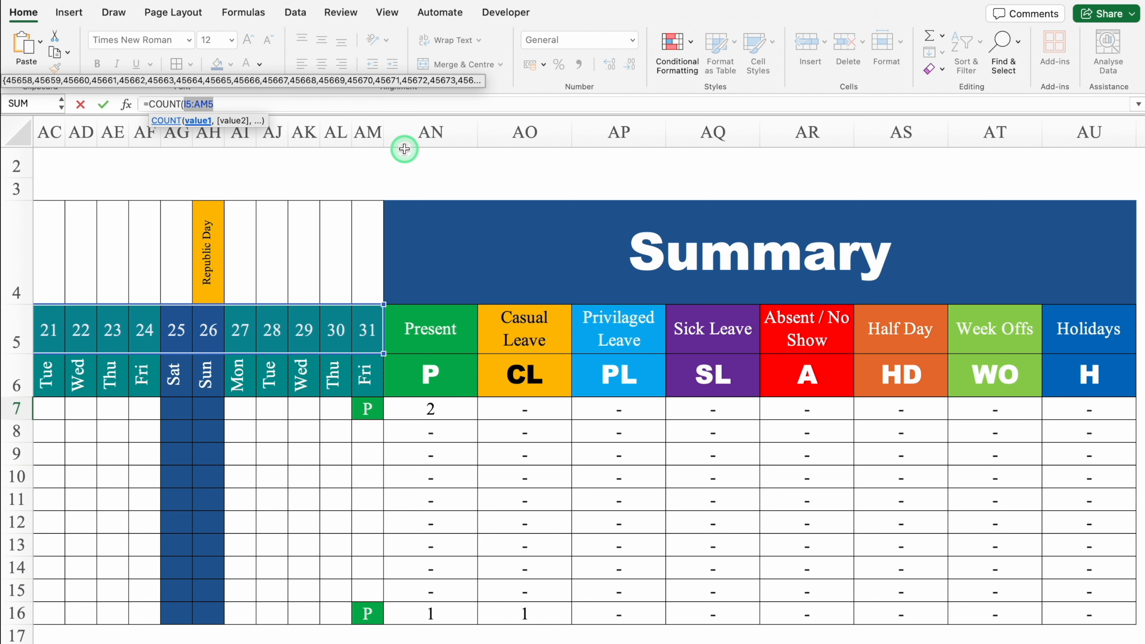
key(F4)
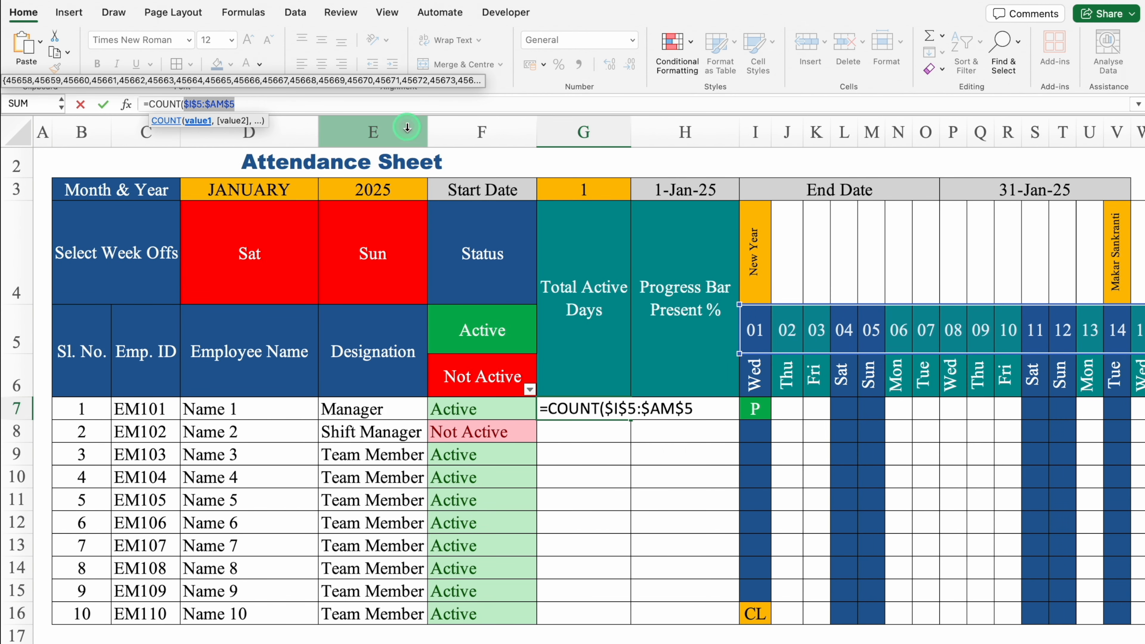
click(349, 104)
text())
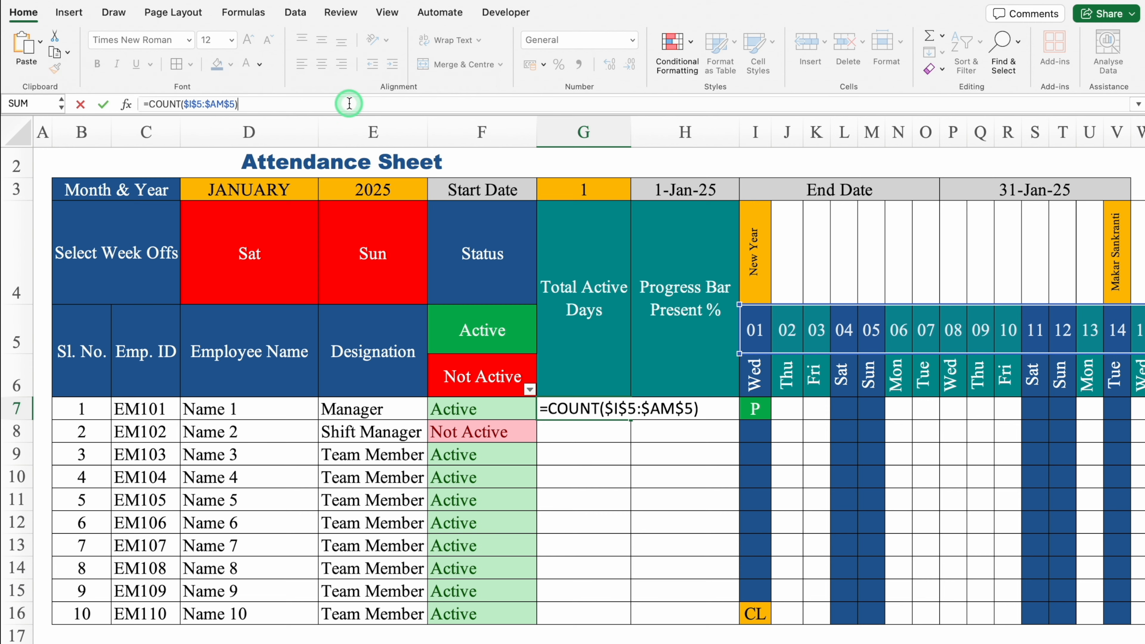
Subtract week offs AT7 and holidays AU7 from the COUNT in G7 and enter the formula
text(-)
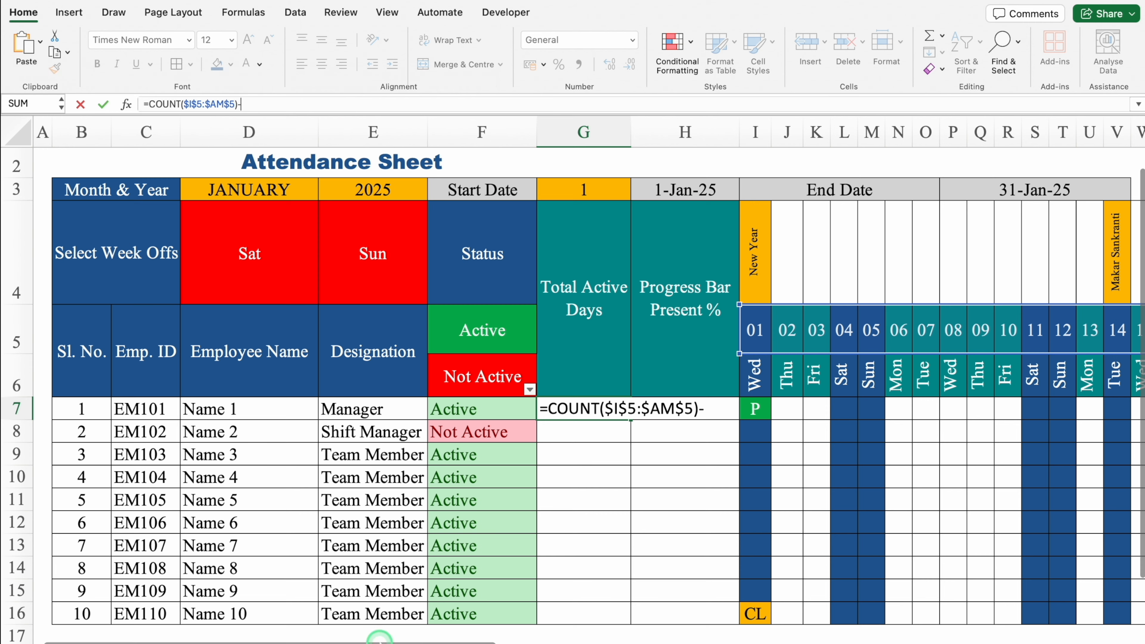
scroll(827, 442, right, 20)
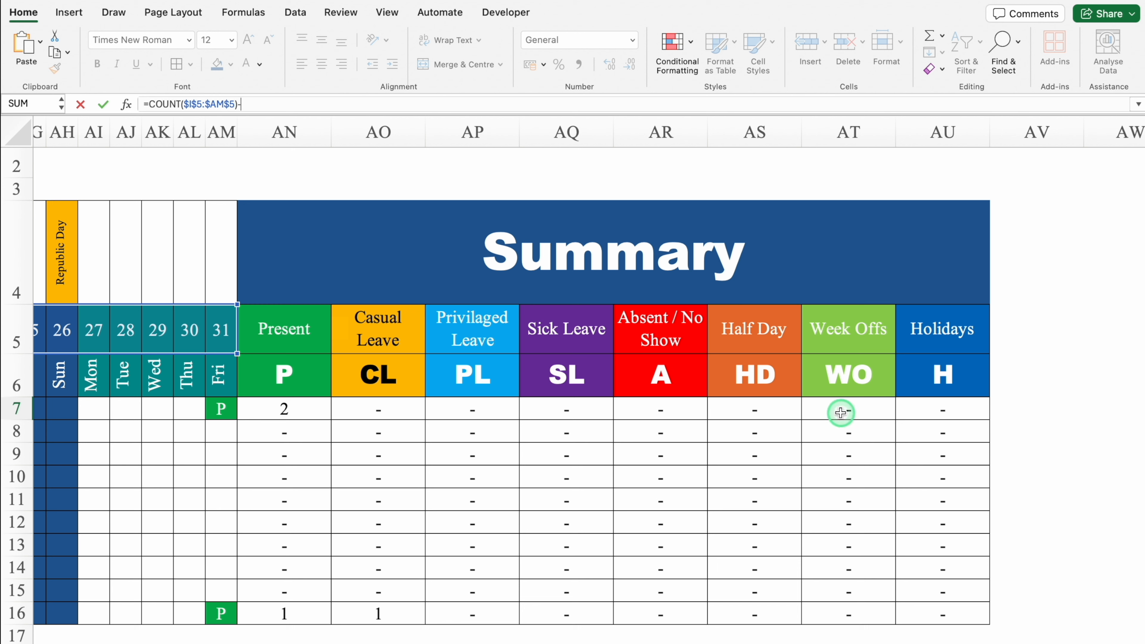
click(837, 410)
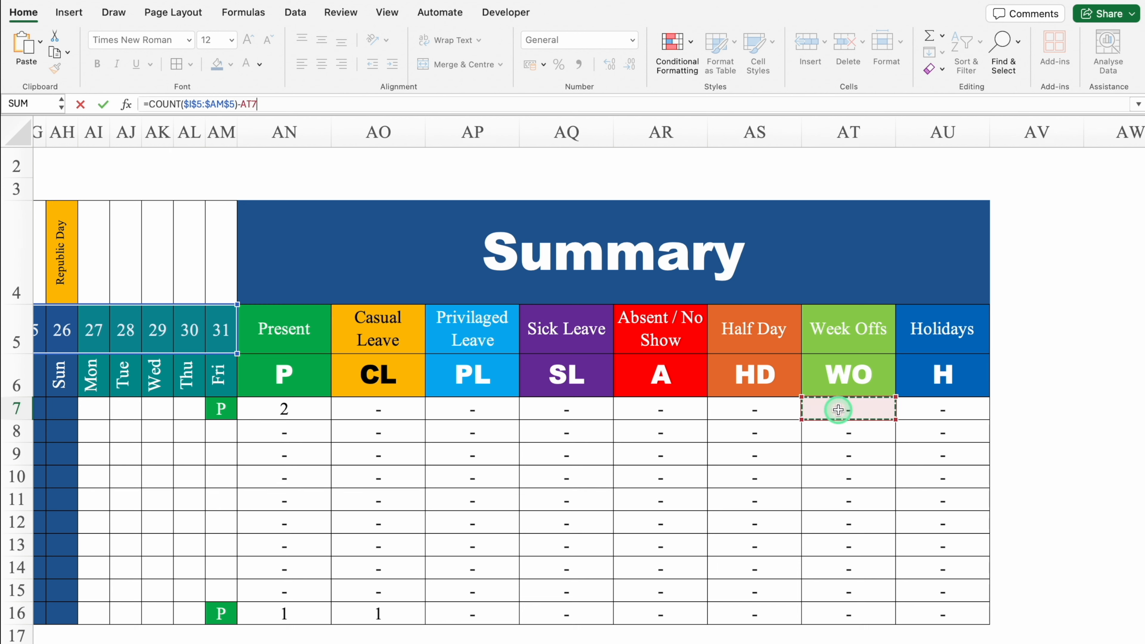
text(-)
click(936, 408)
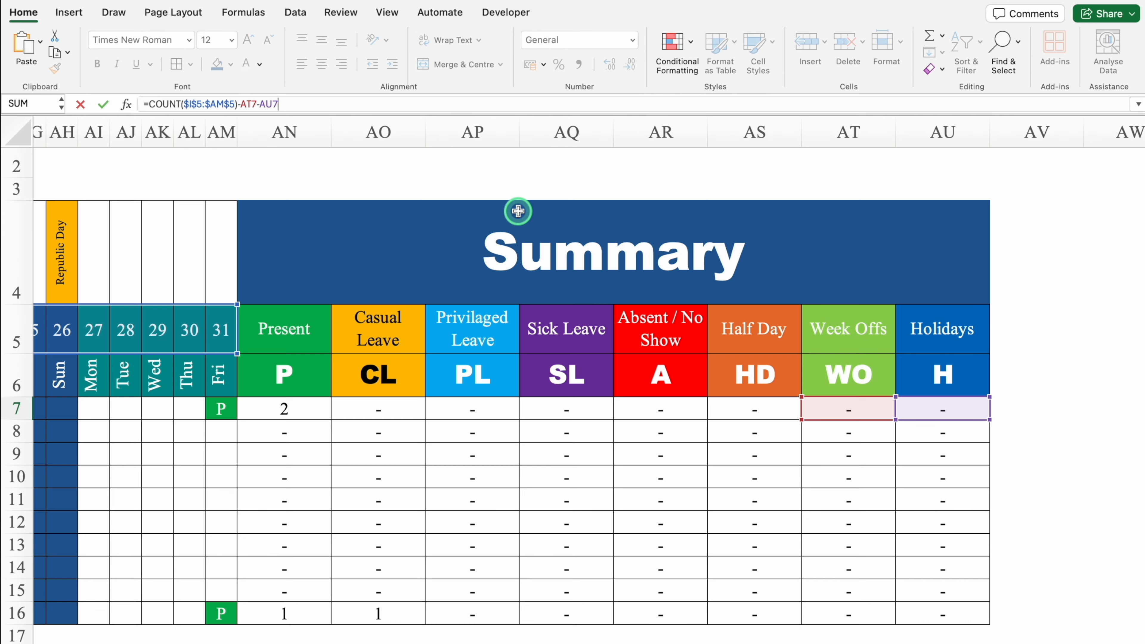
key(Return)
Centre the Total Active Days value in G7 and fill the formula down to G16
scroll(231, 641, left, 3)
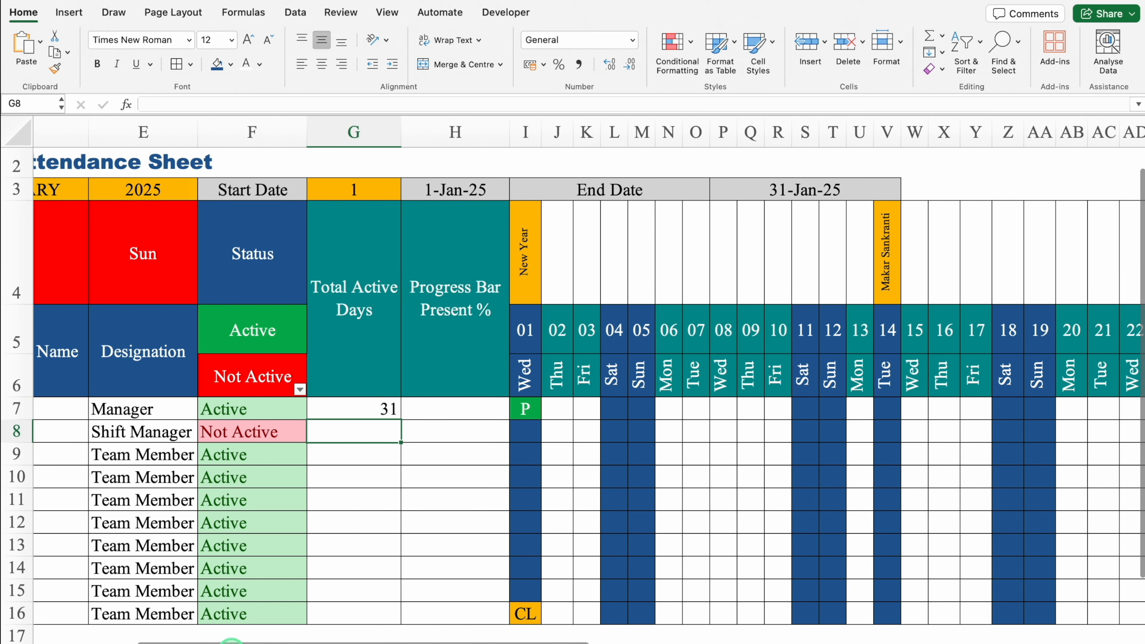
click(371, 408)
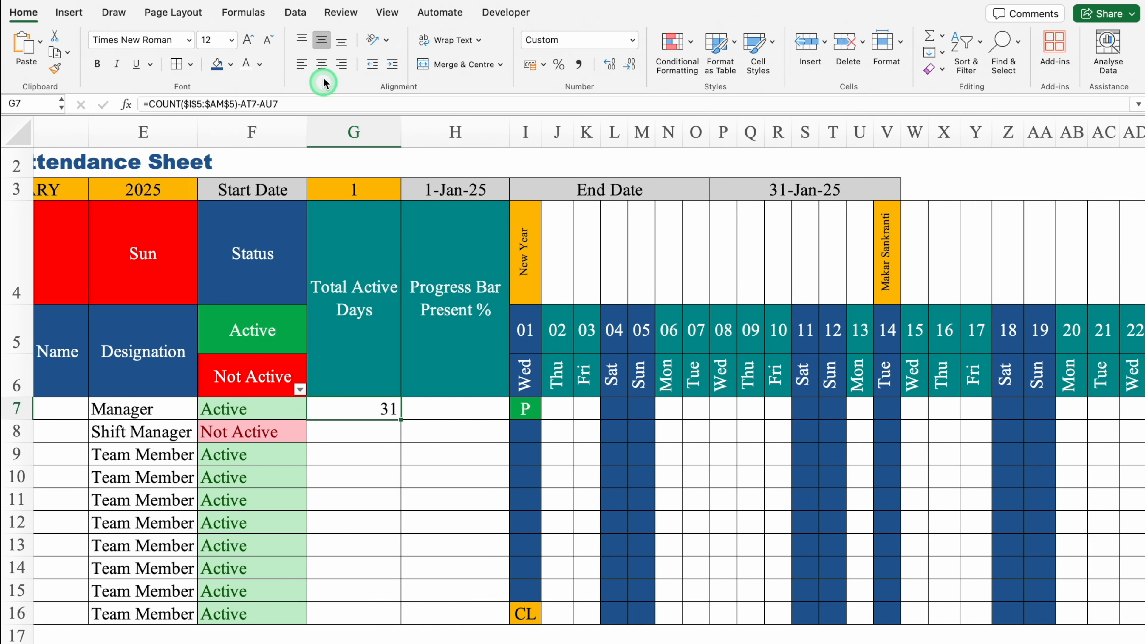
click(321, 64)
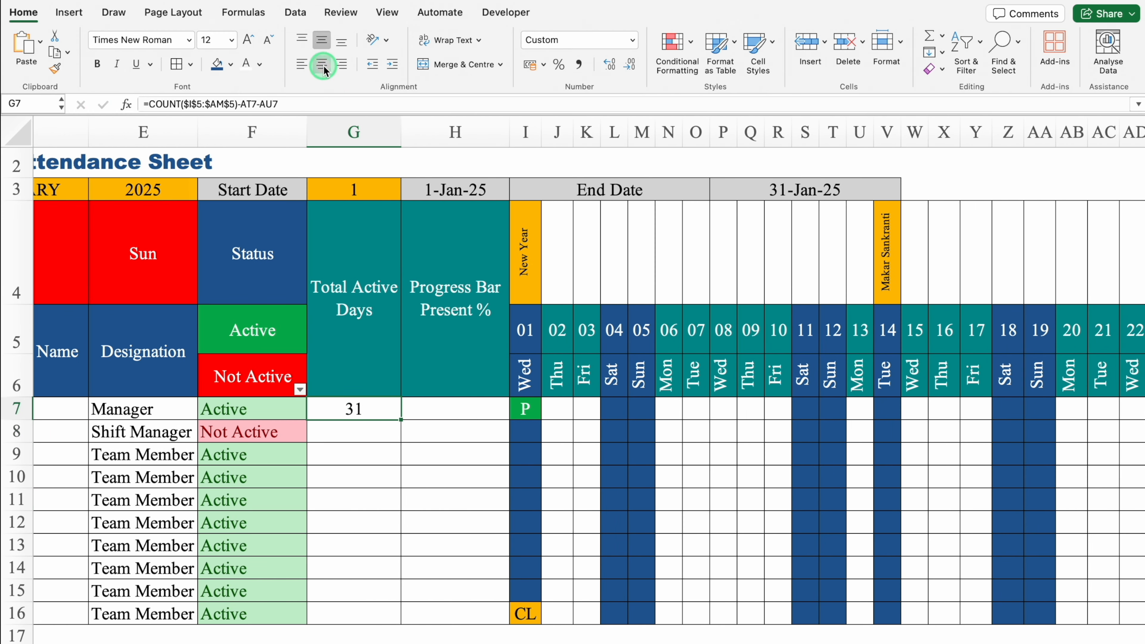
double_click(400, 420)
Clear the Week Offs and Holidays formulas in AT7:AU16
scroll(404, 621, right, 10)
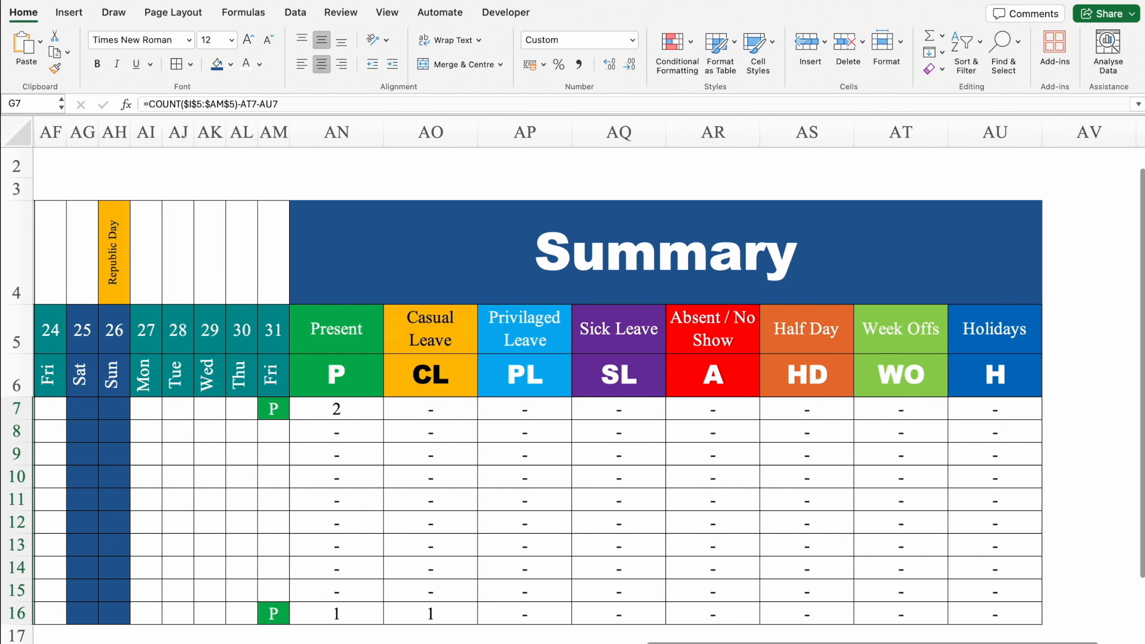
scroll(844, 412, right, 2)
drag(830, 410, 917, 609)
key(Delete)
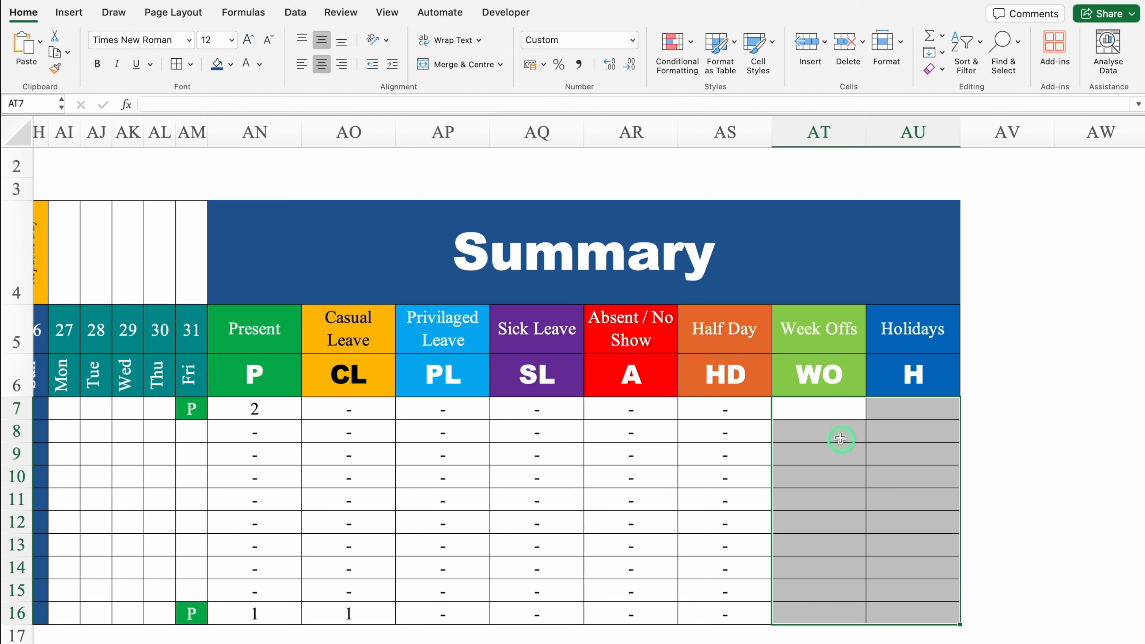
Start a COUNTIF formula in AT7 with the absolute weekday range $I$6:$AM$6
click(825, 405)
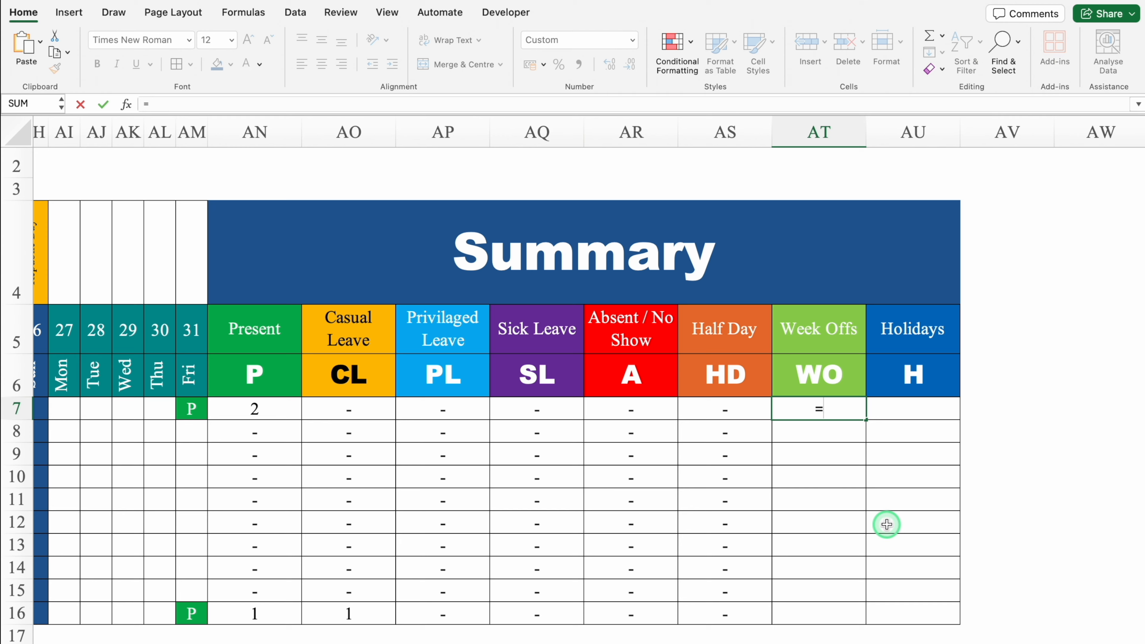
text(COUNTIF()
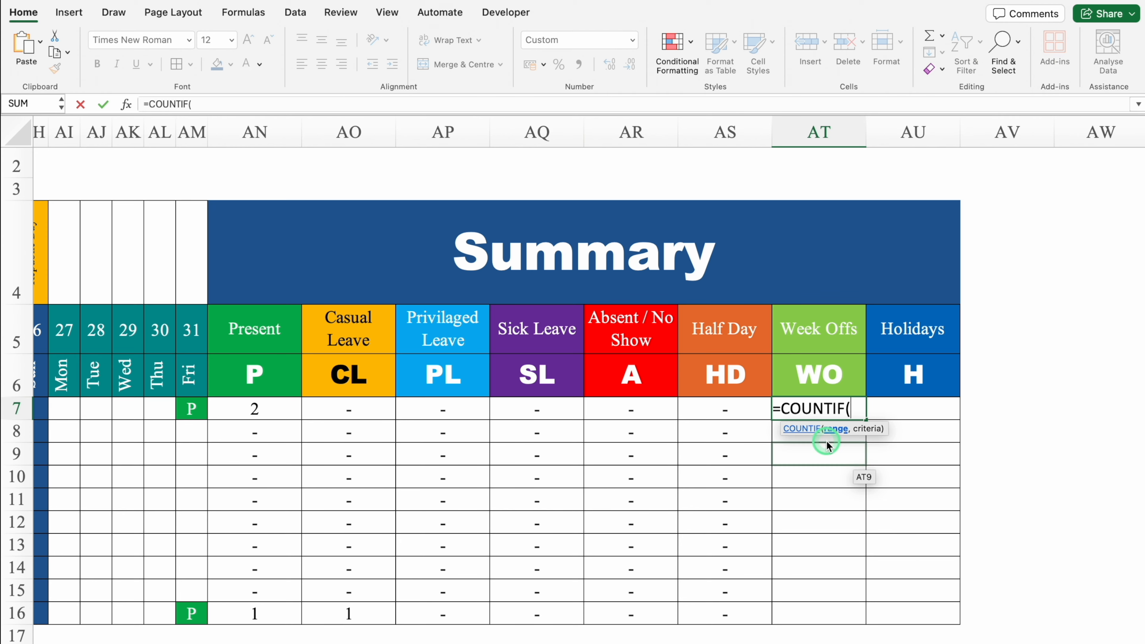
scroll(849, 472, left, 15)
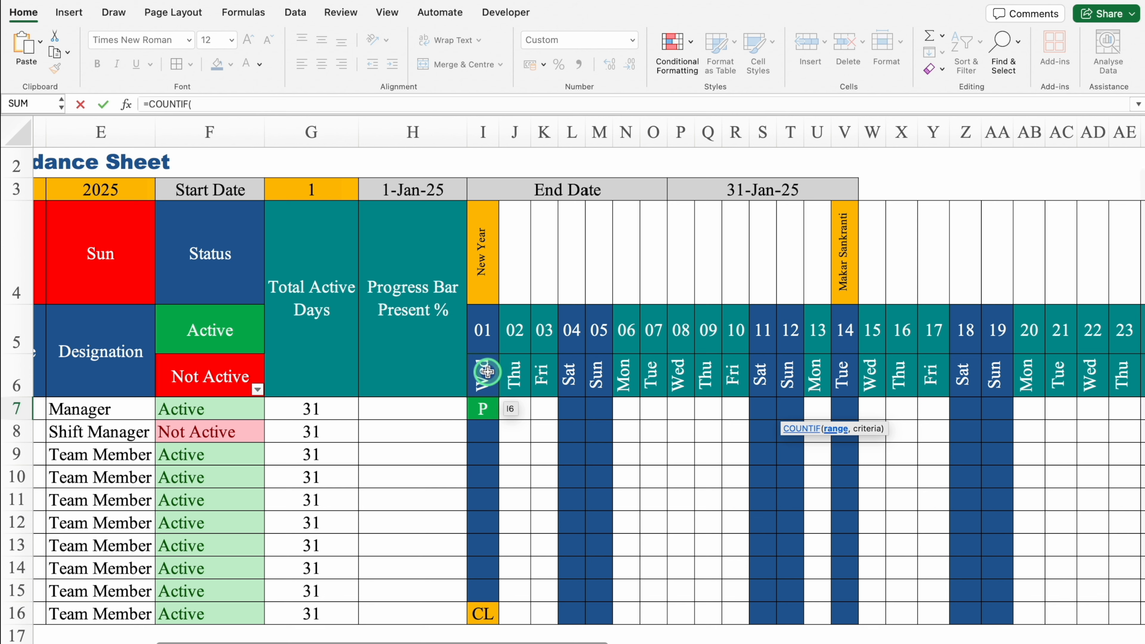
drag(481, 372, 635, 375)
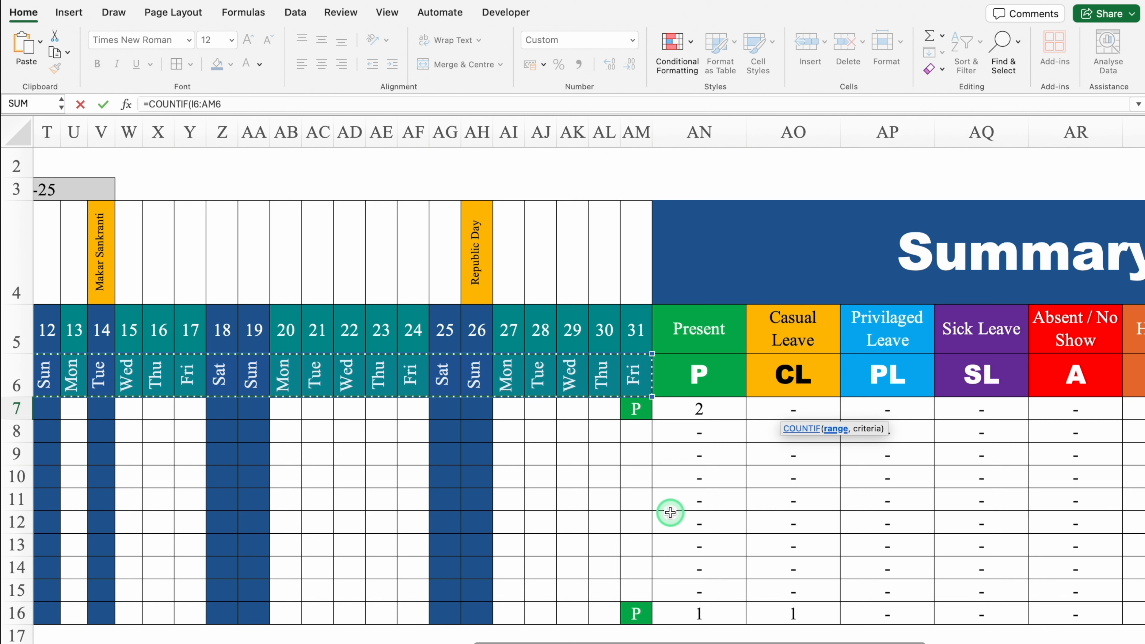
key(F4)
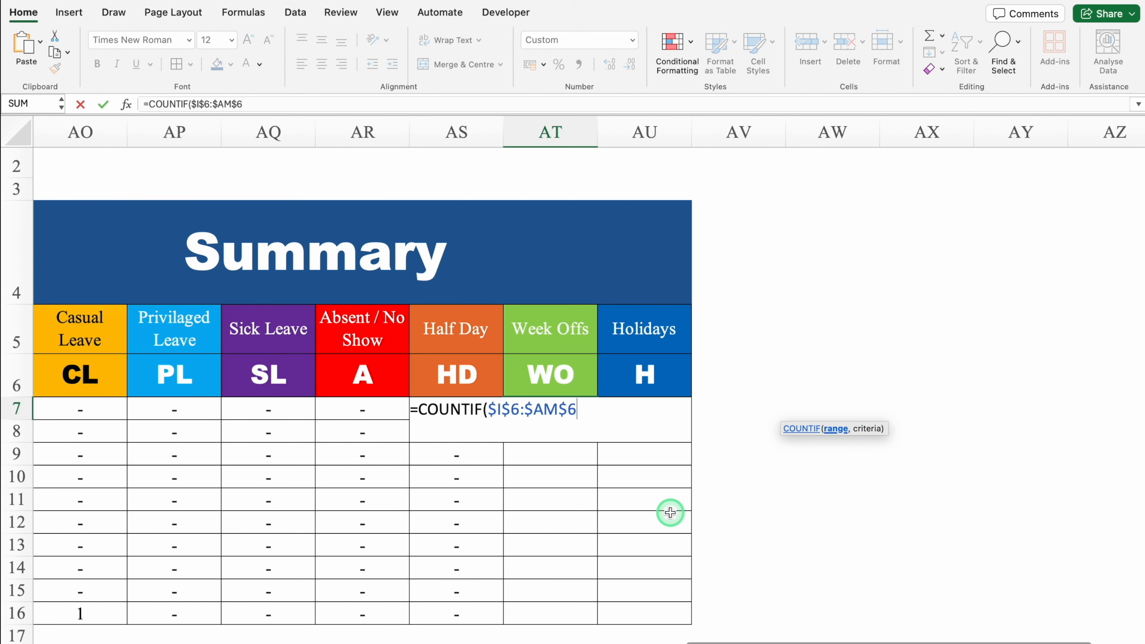
text(,)
Add the absolute first week-off cell $D$4 as the COUNTIF criterion in AT7 and close the function
drag(850, 643, 201, 643)
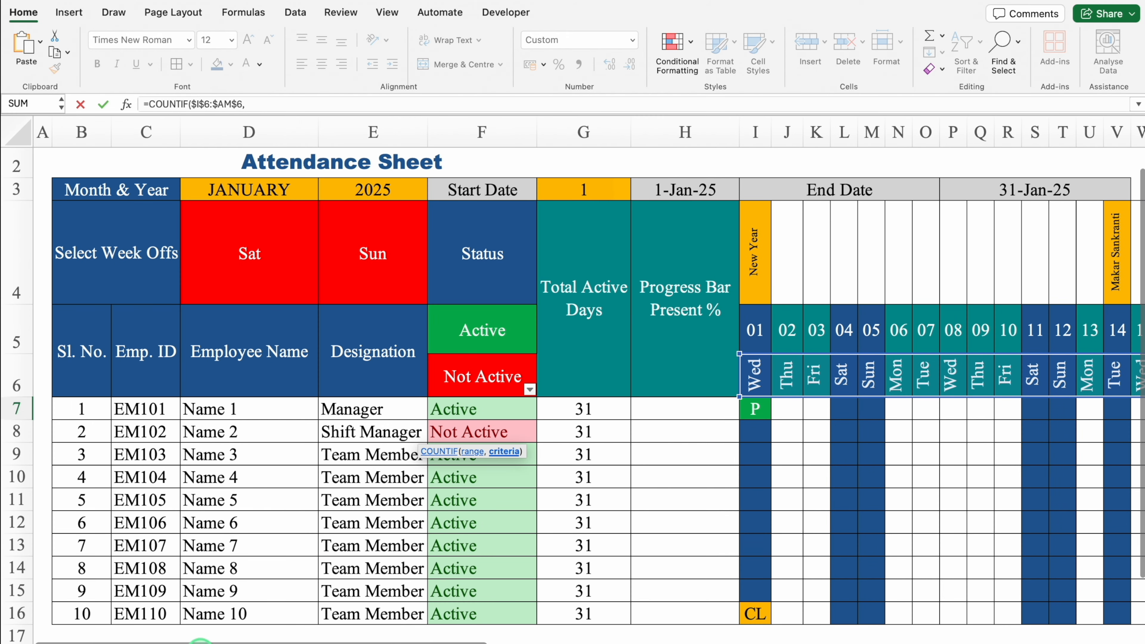
click(264, 250)
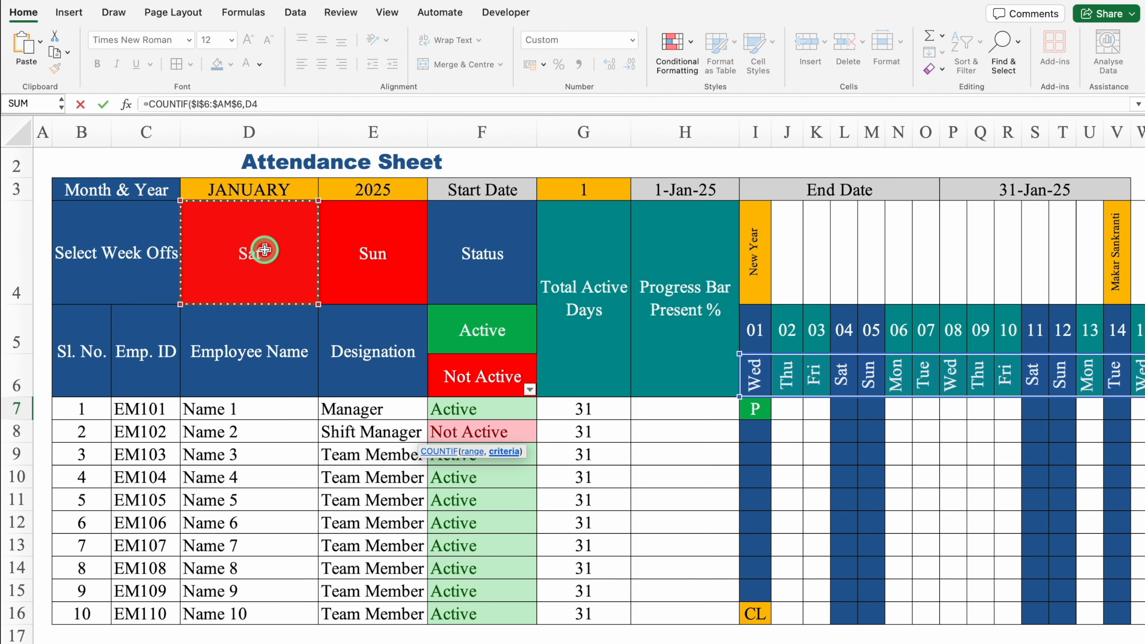
key(F4)
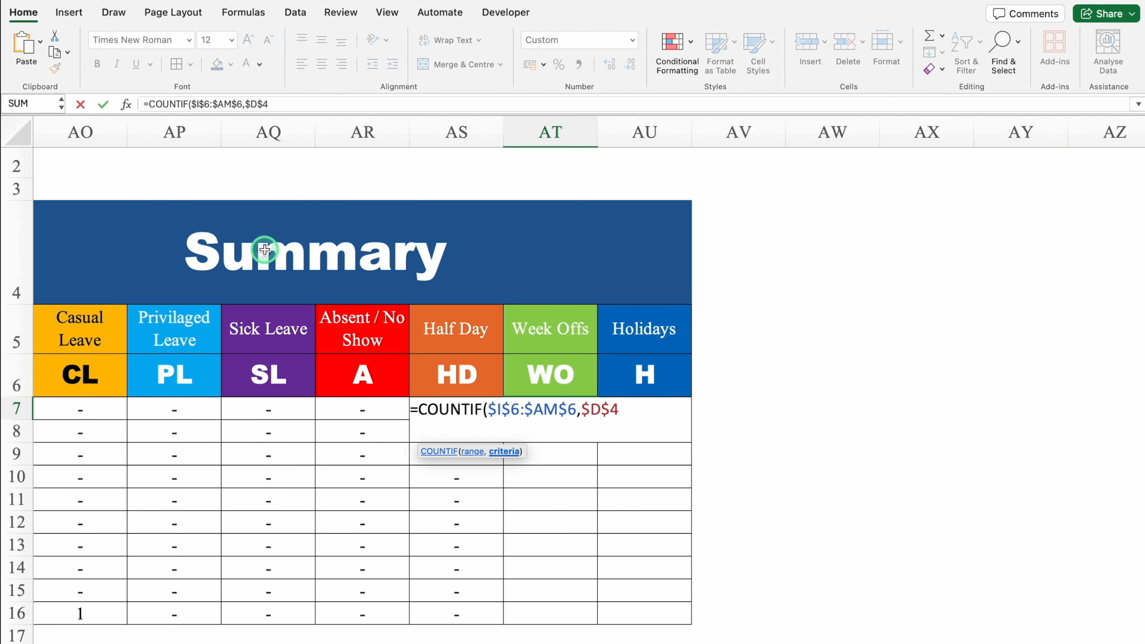
text())
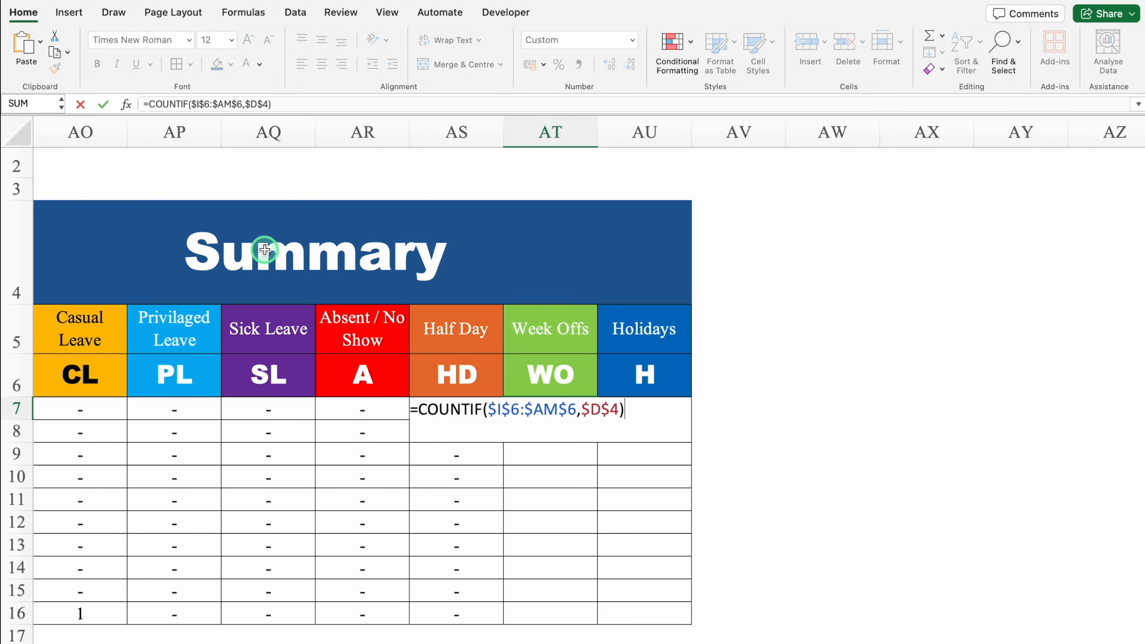
Complete the AT7 formula by adding a second COUNTIF over $I$6:$AM$6 with the absolute second week-off cell $E$4 as criterion
drag(626, 409, 455, 408)
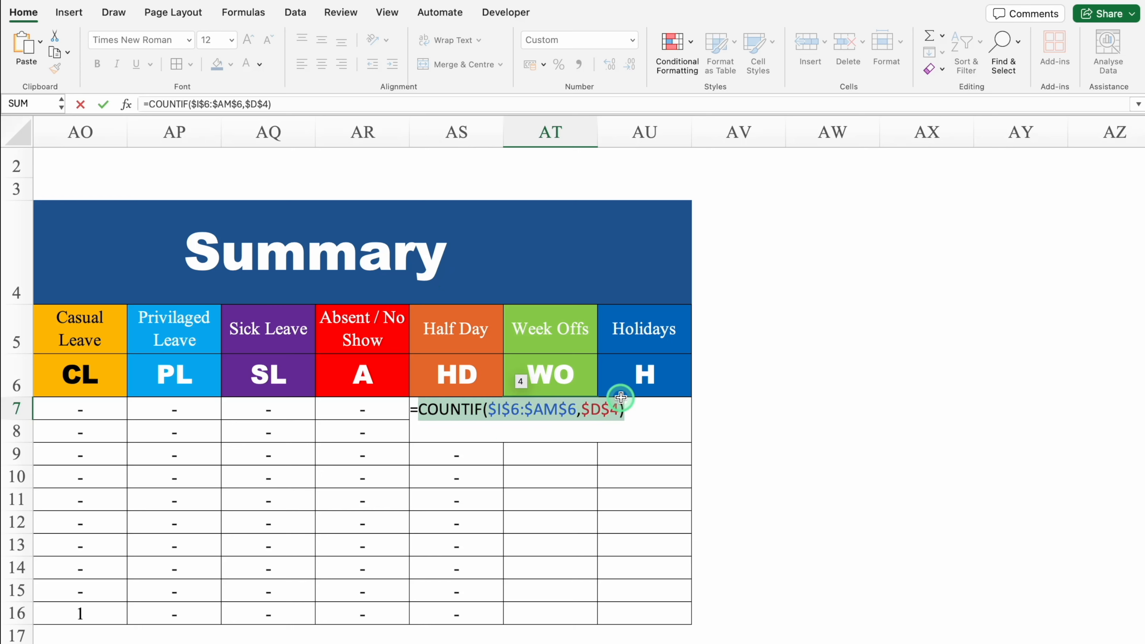
click(626, 408)
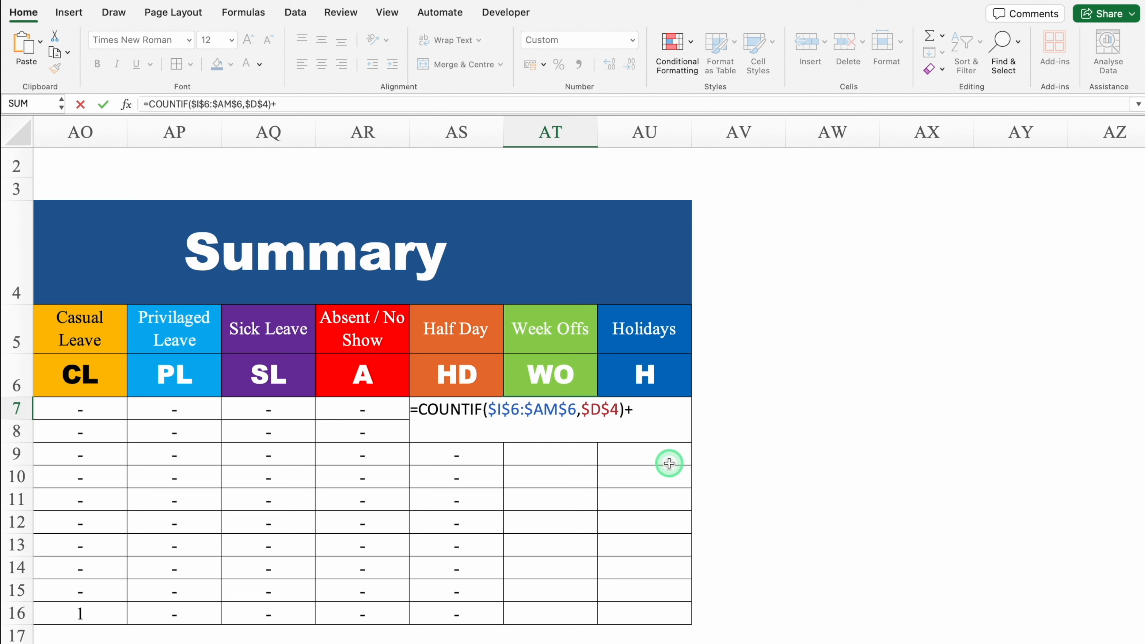
key(super+v)
key(Left)
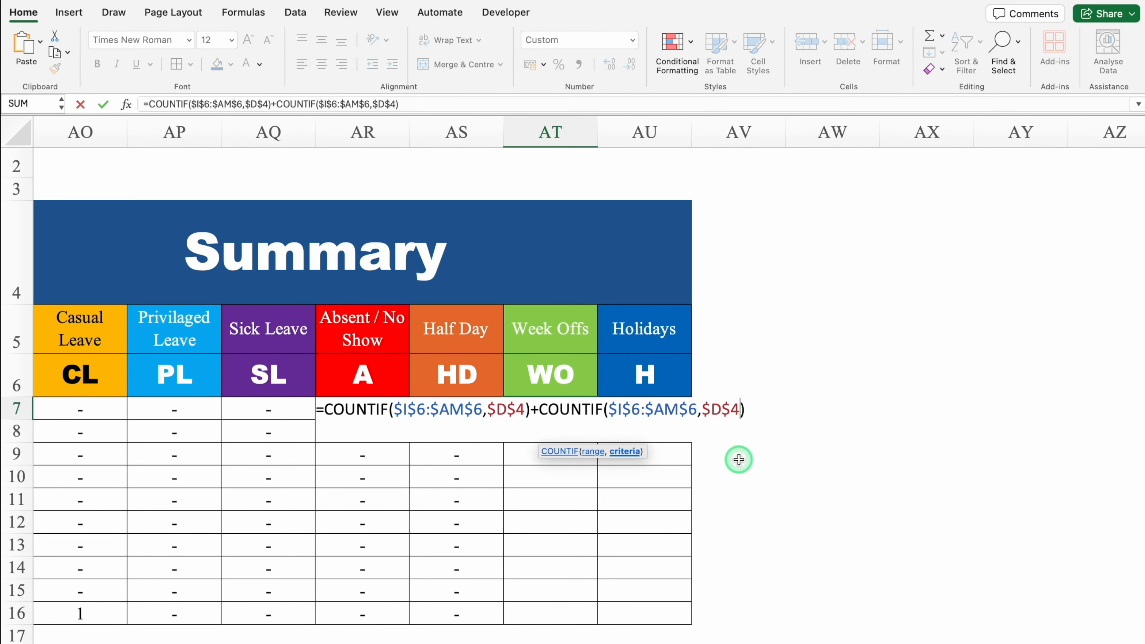
drag(709, 641, 58, 638)
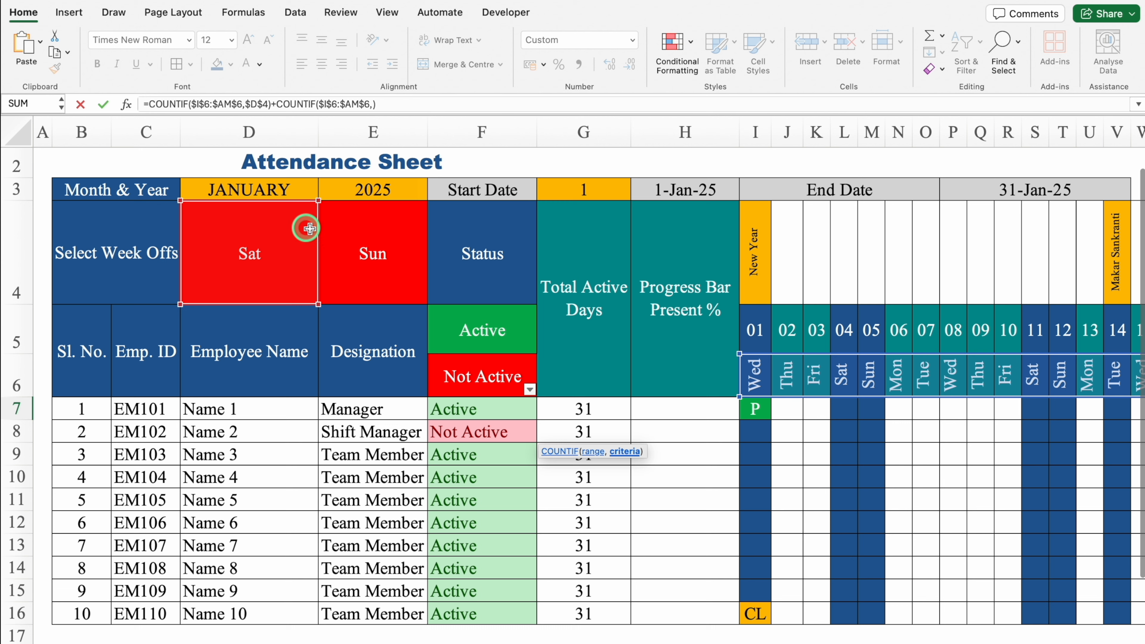
click(366, 249)
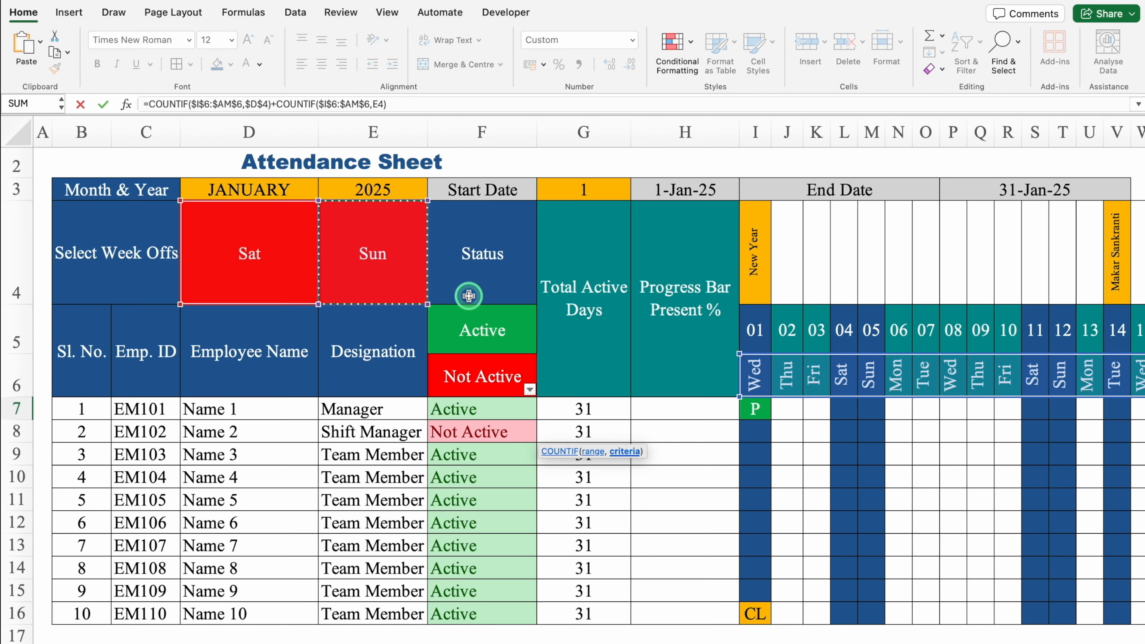
key(F4)
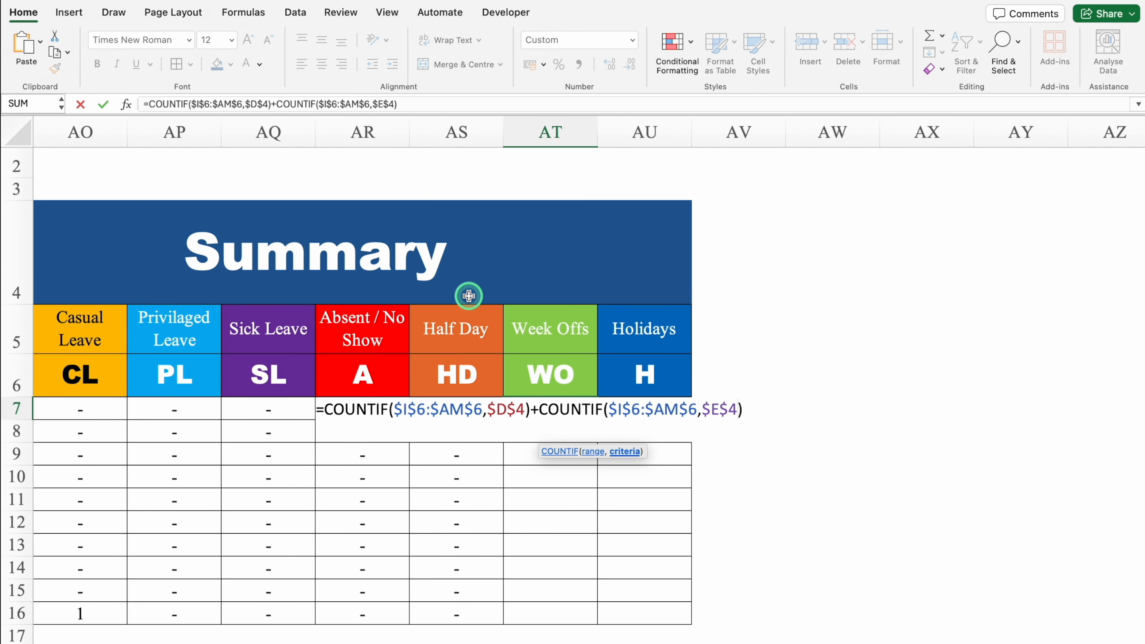
key(Return)
Set the font colour of AT7 to black and fill the Week Offs formula down to AT16
click(566, 408)
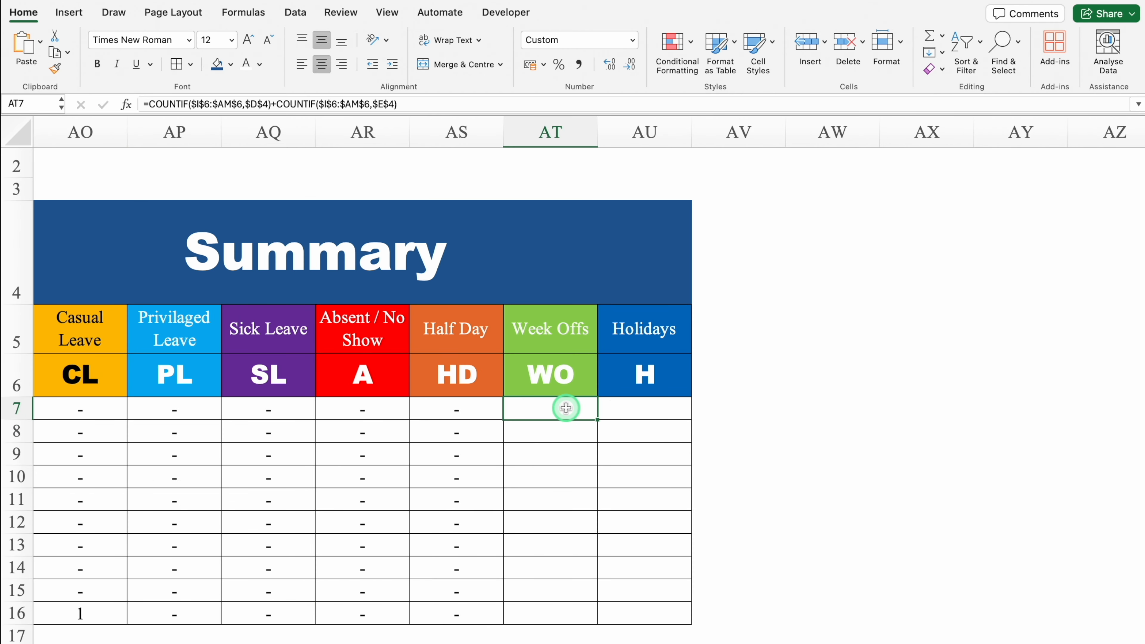
click(259, 64)
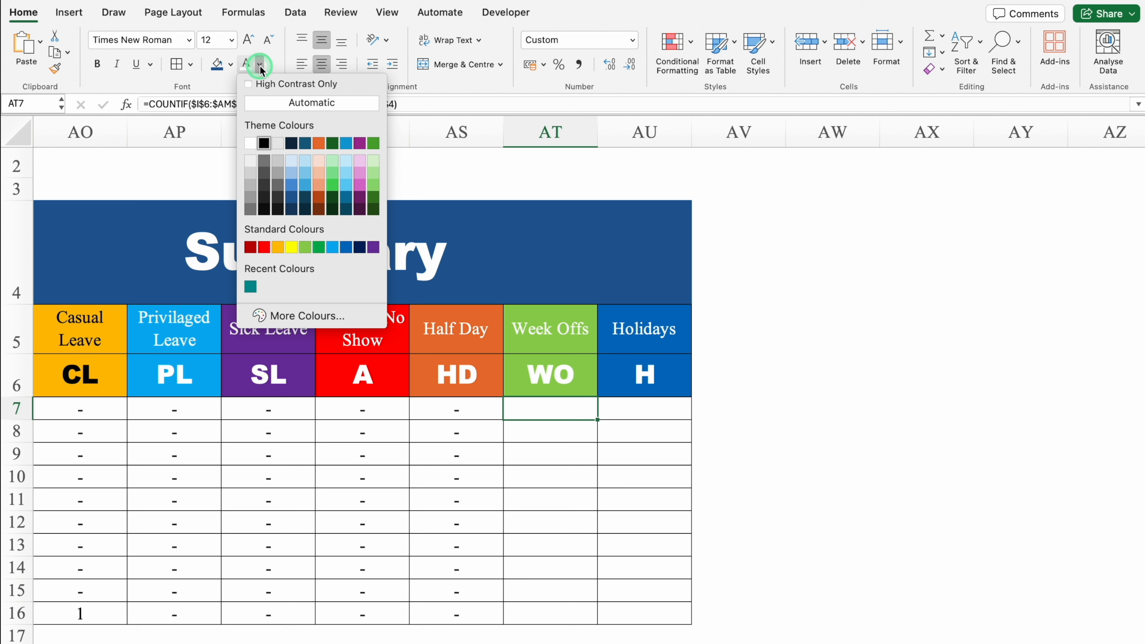
click(266, 144)
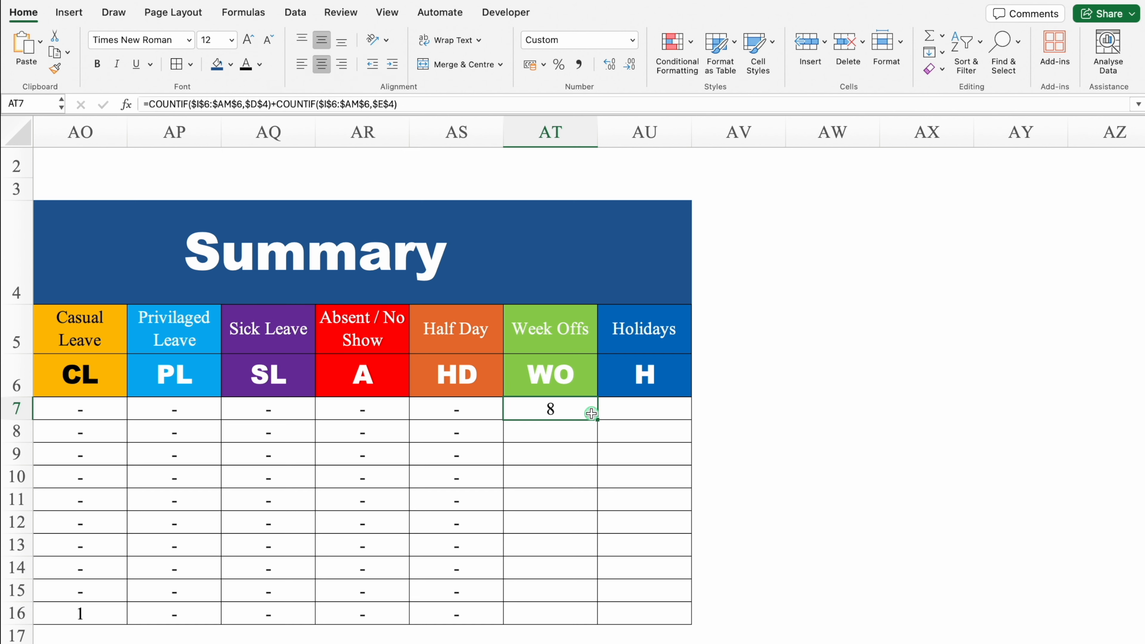
drag(597, 421, 594, 617)
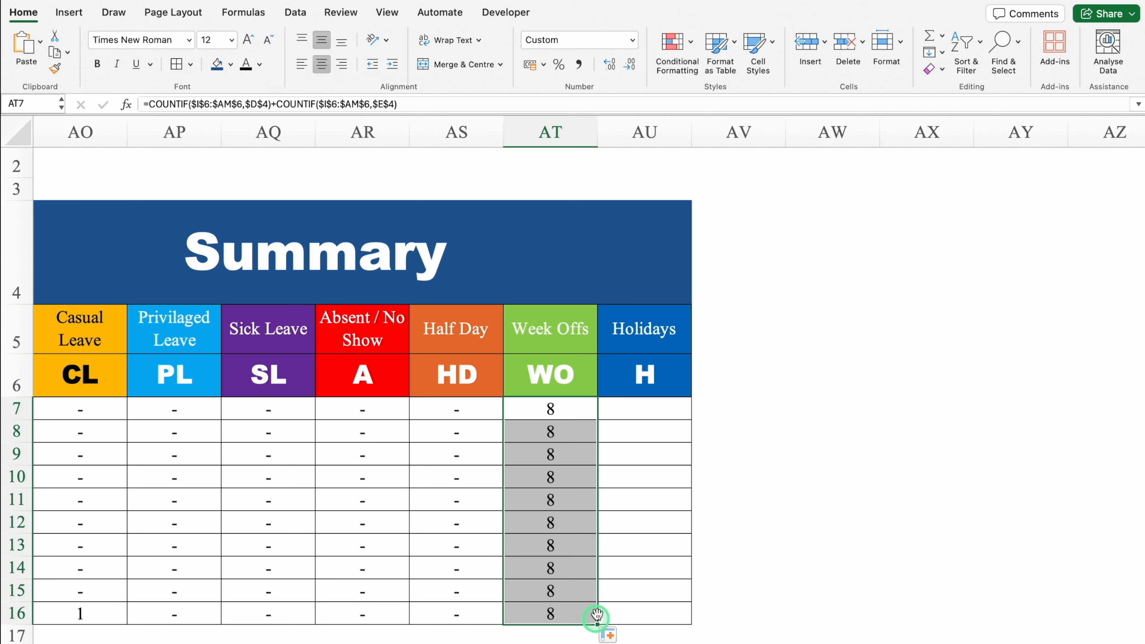
click(775, 469)
Enter =COUNTIF($I$4:$AM$4,"*?") in AU7 to count the named holidays
click(648, 417)
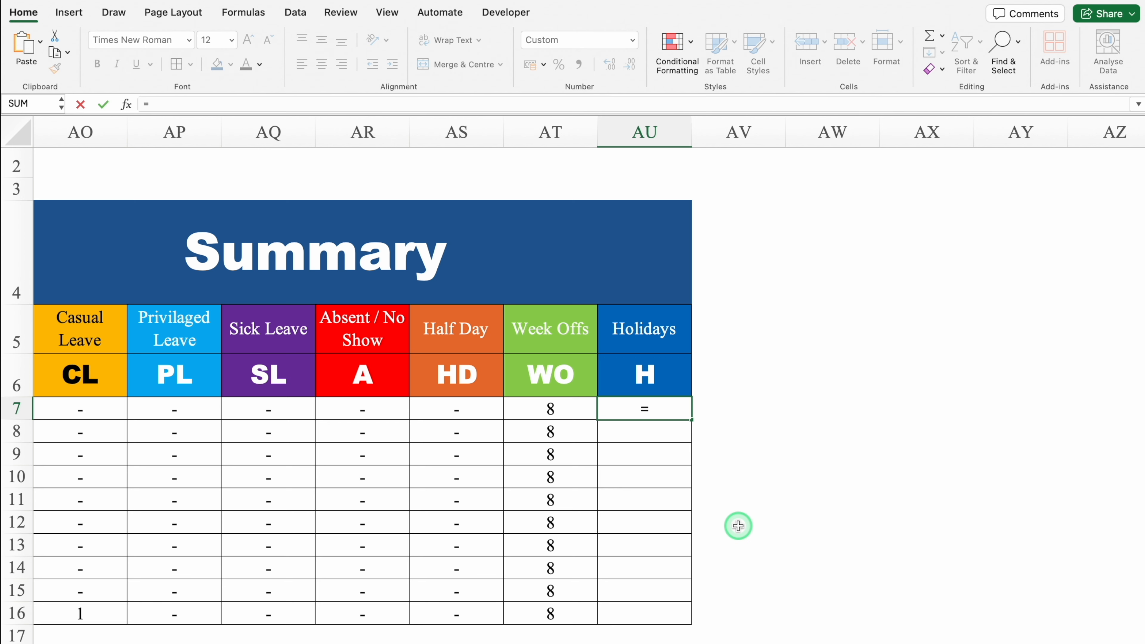
text(=COUNTIF()
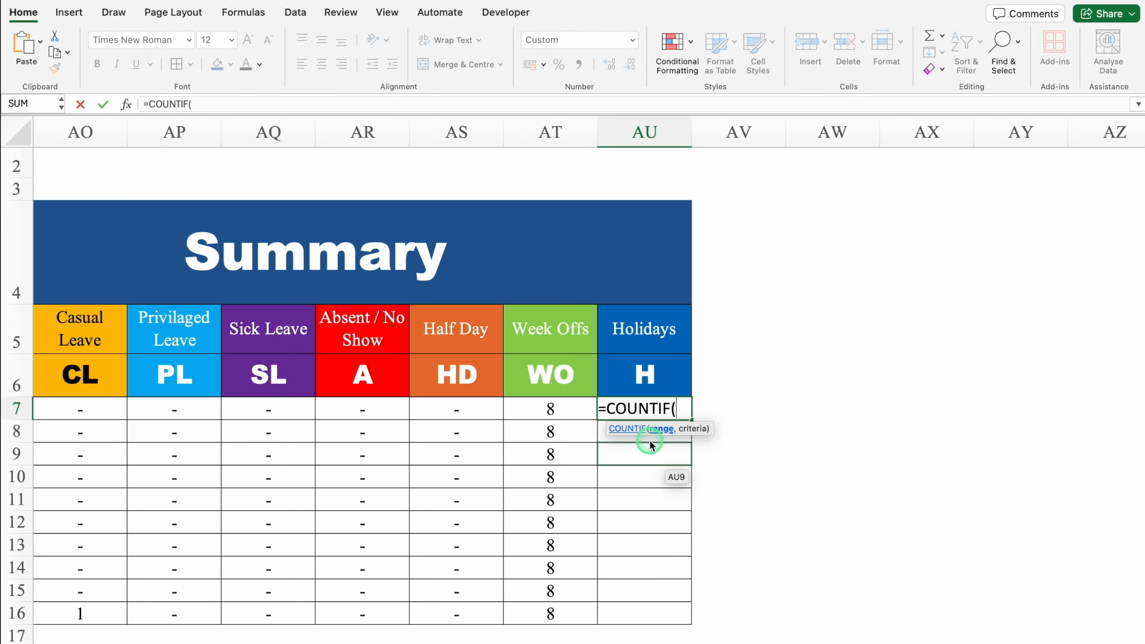
scroll(703, 516, left, 15)
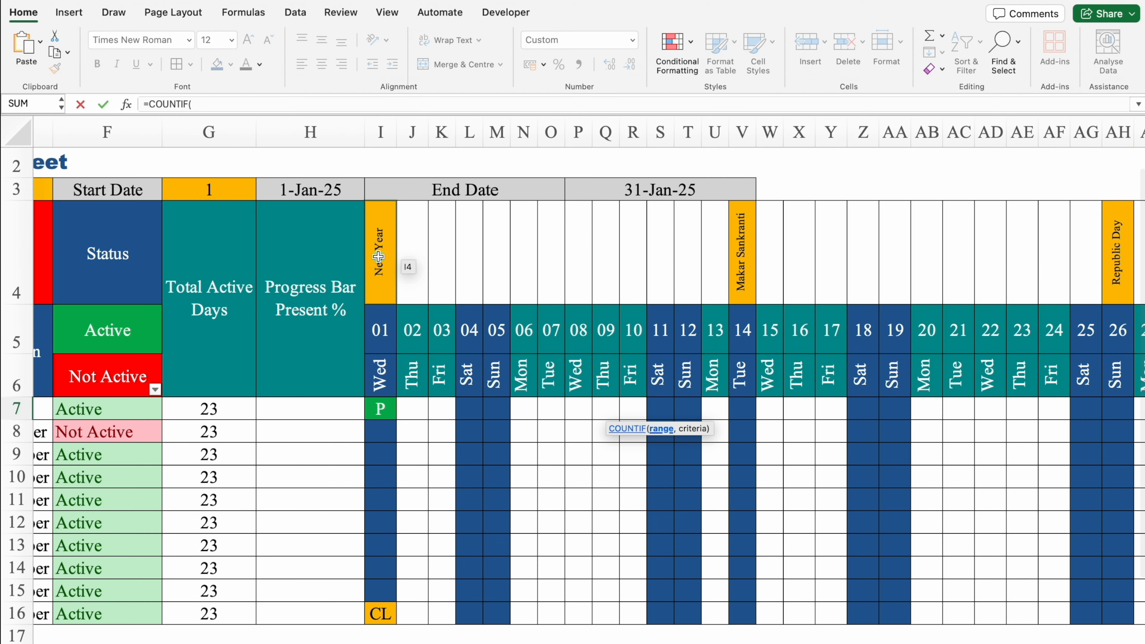
drag(378, 256, 826, 266)
key(F4)
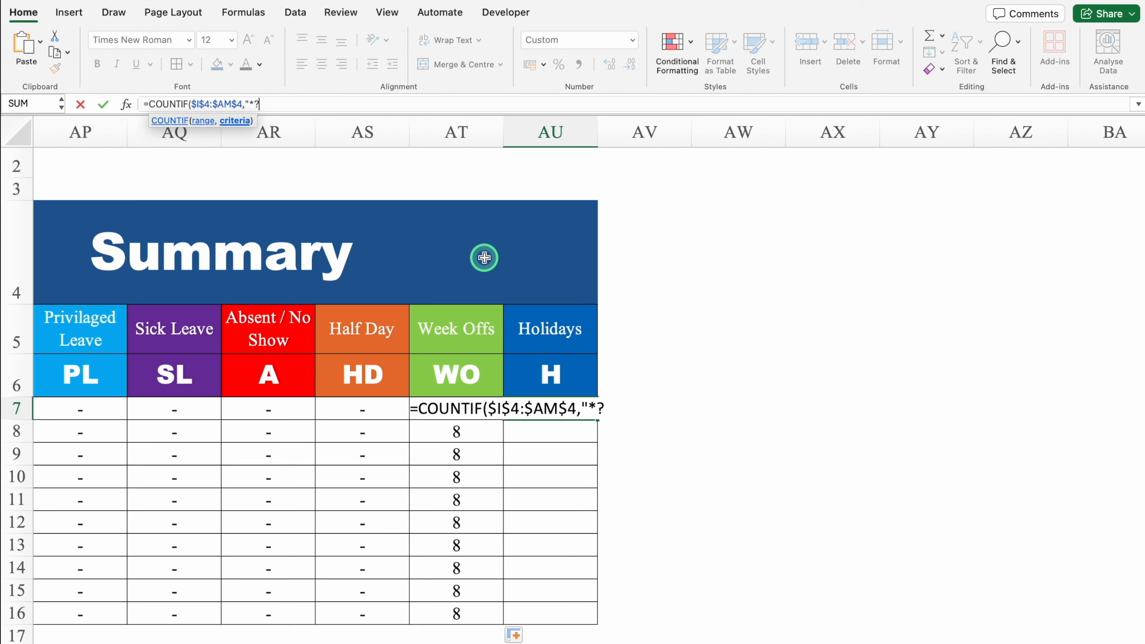
text(,"*?"))
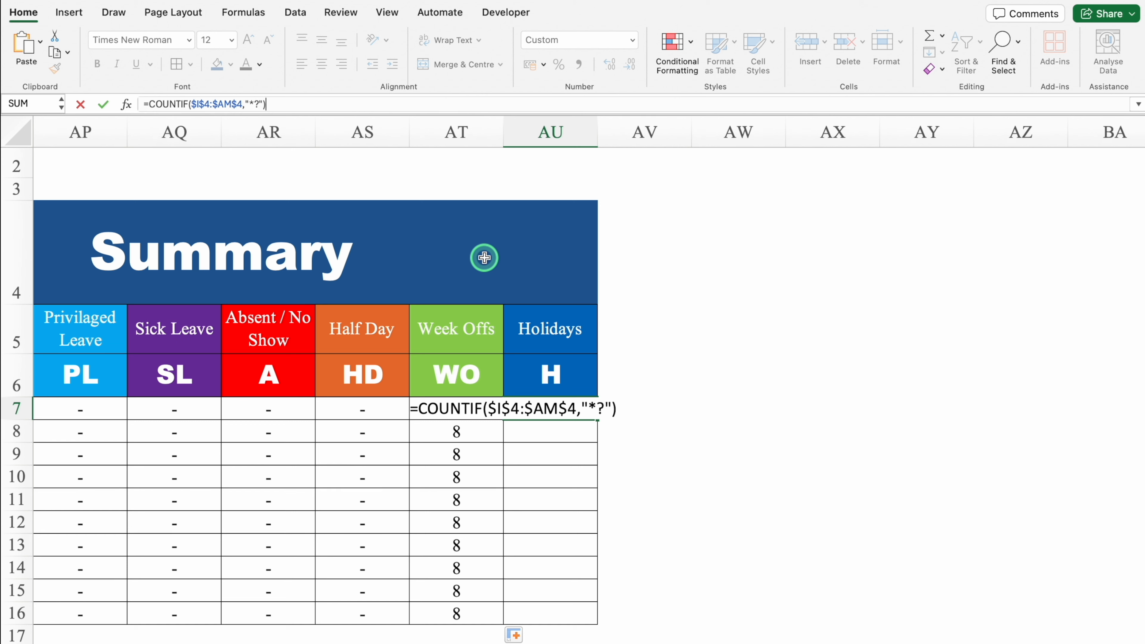
key(Return)
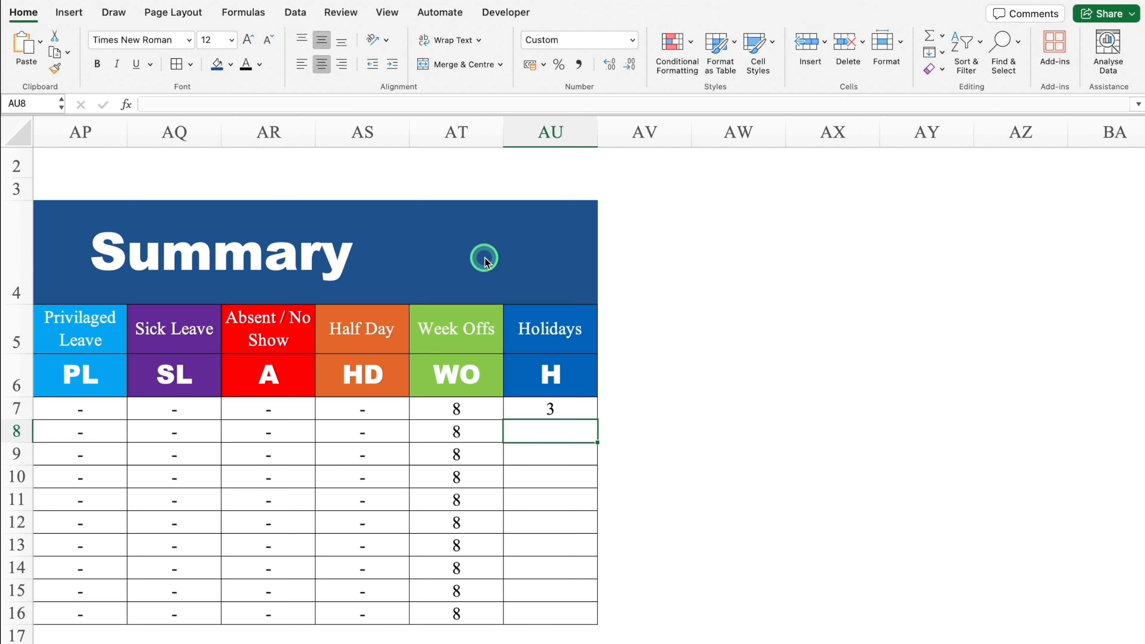
Fill the Holidays formula from AU7 down to AU16
click(579, 411)
double_click(597, 420)
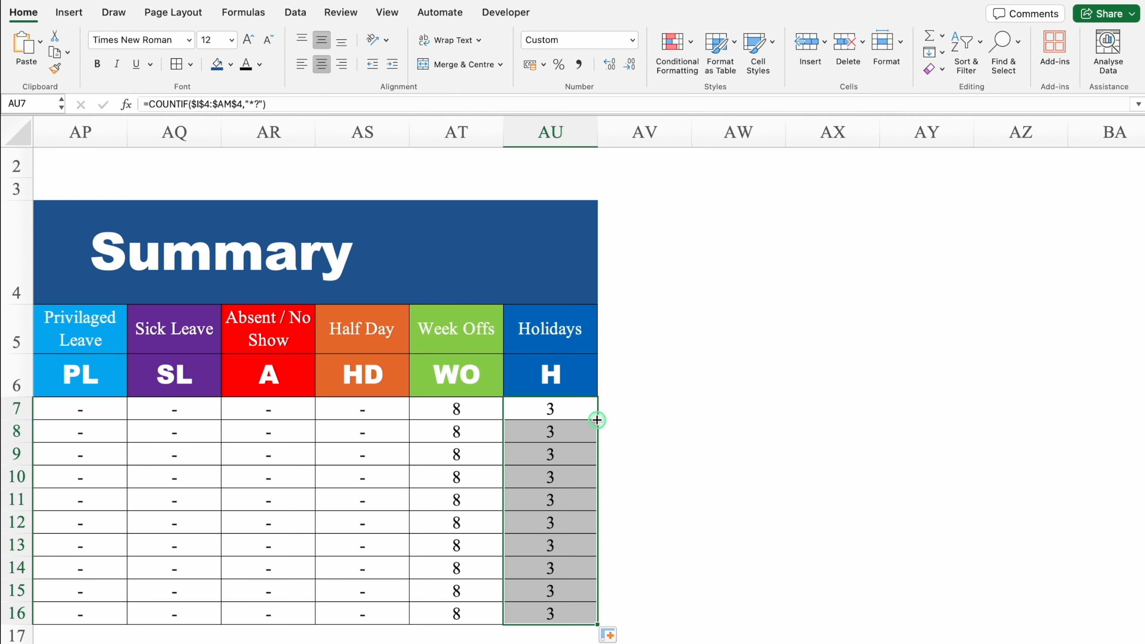
click(683, 424)
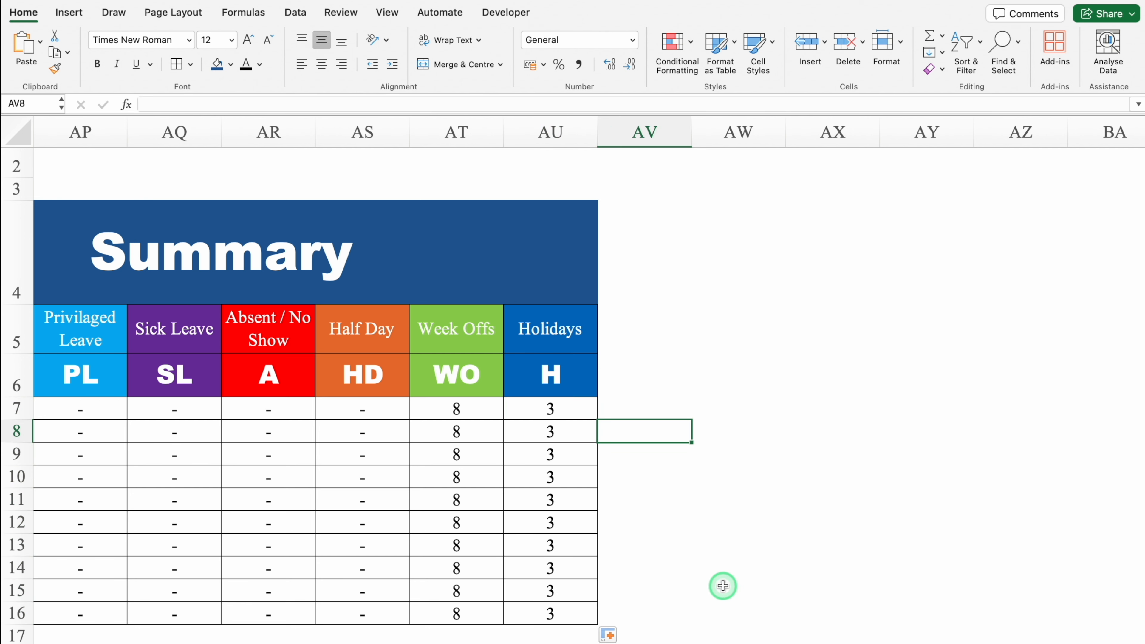
Fill the holiday name row I4:AM4 with a light blue theme colour
scroll(803, 638, left, 3)
drag(800, 640, 369, 642)
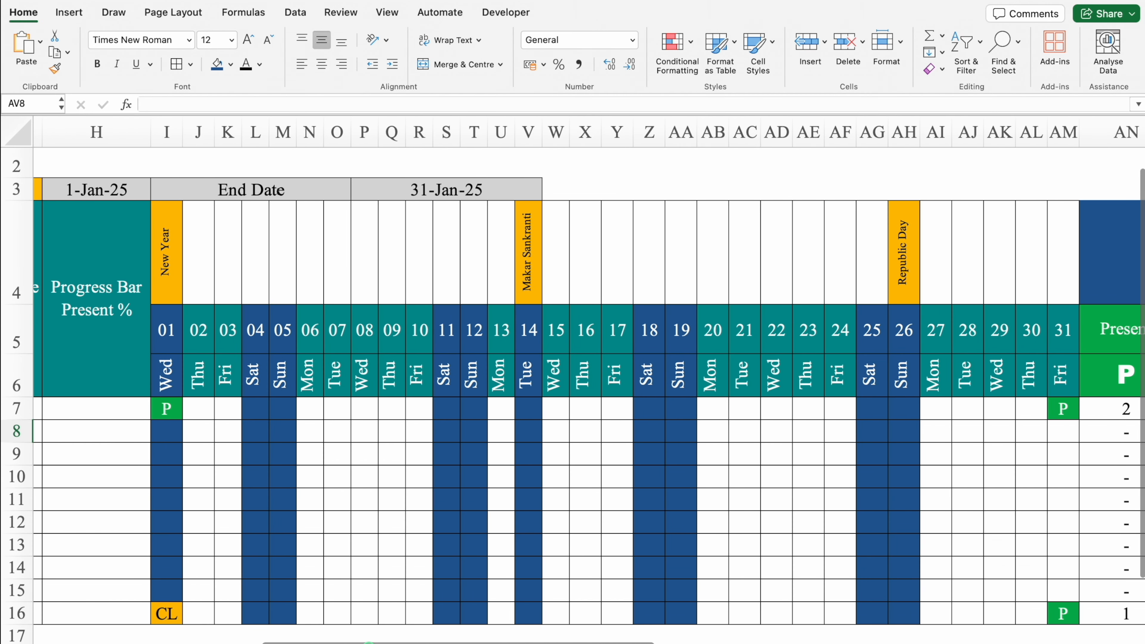
click(169, 249)
drag(172, 248, 1073, 273)
click(234, 76)
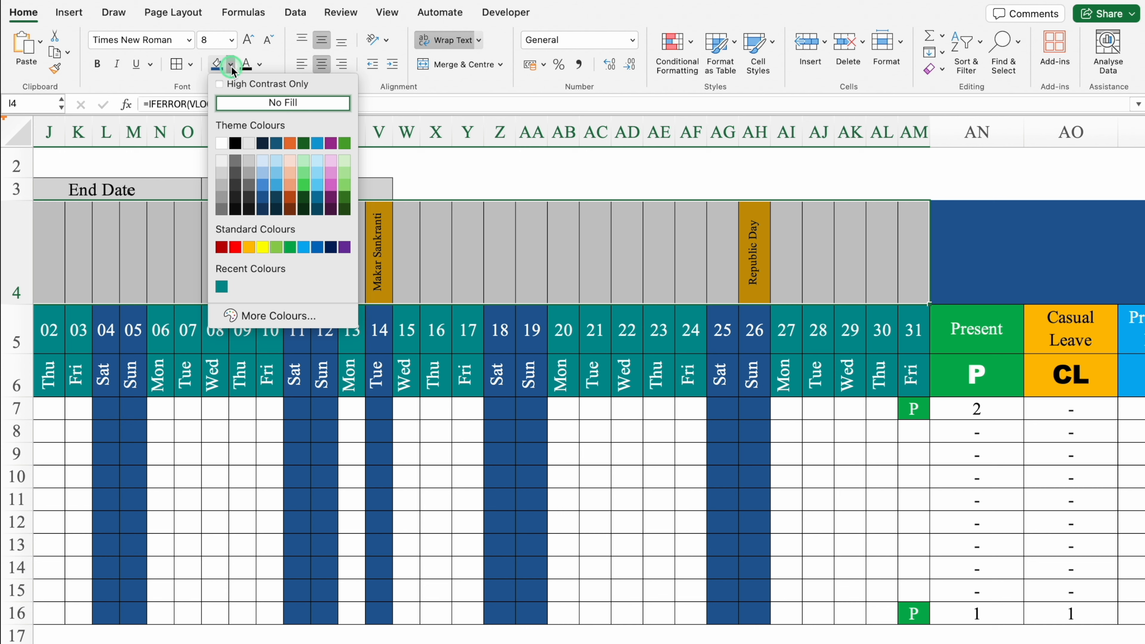
click(264, 178)
Remove the cell borders from the holiday name row I4:AM4
click(191, 64)
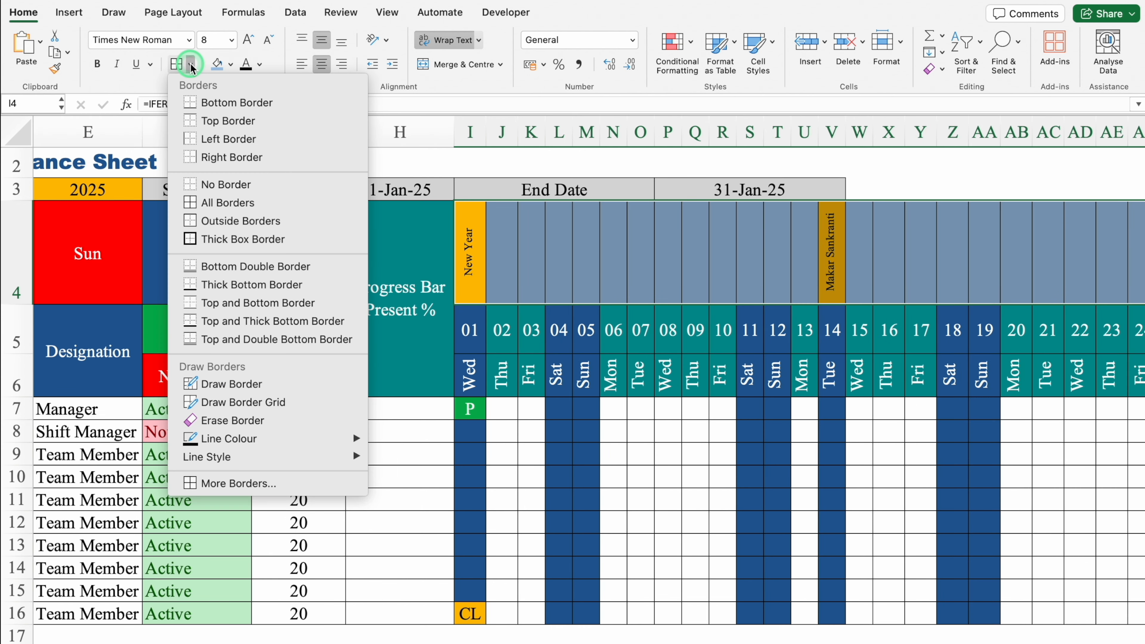
click(211, 182)
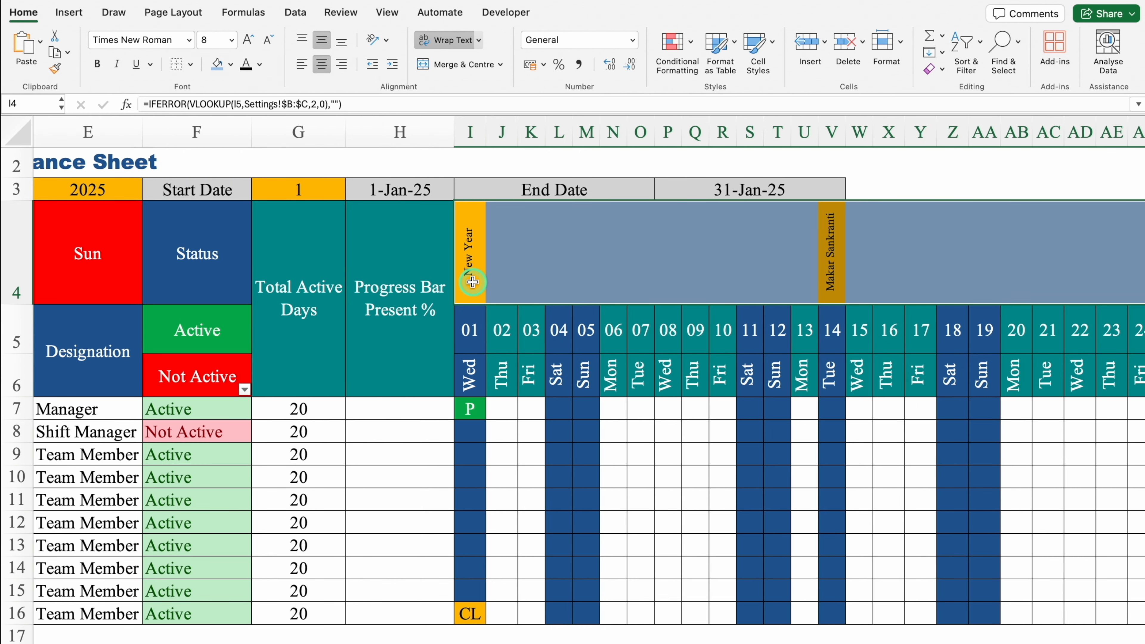
scroll(471, 282, right, 15)
click(190, 64)
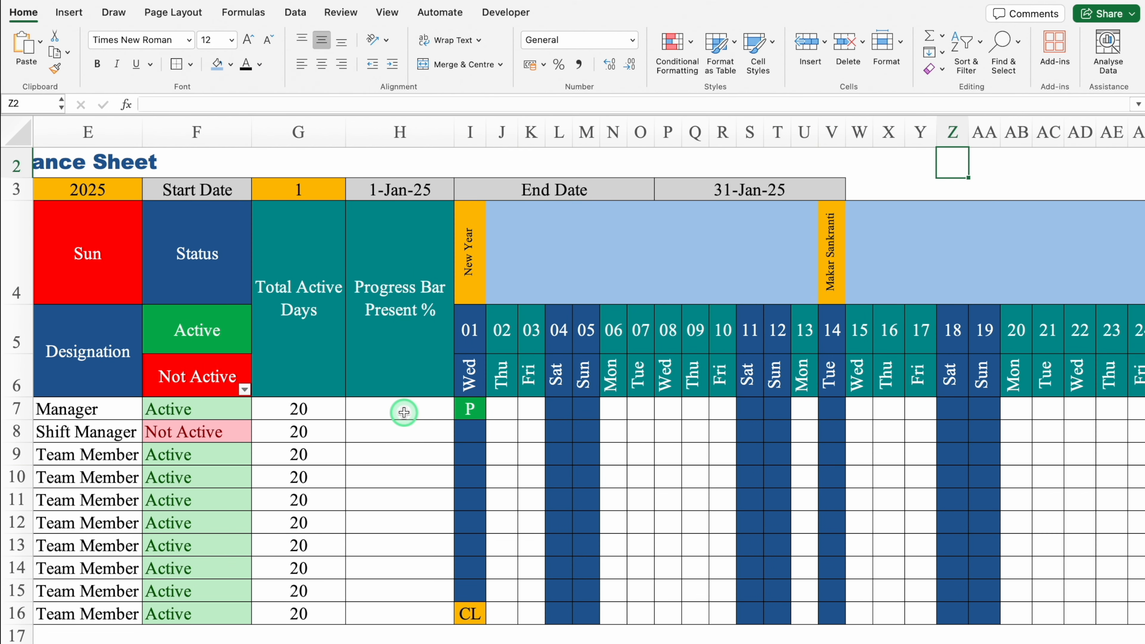
Widen the Progress Bar Present % column H and format H7 as a percentage with 0 decimal places
click(404, 412)
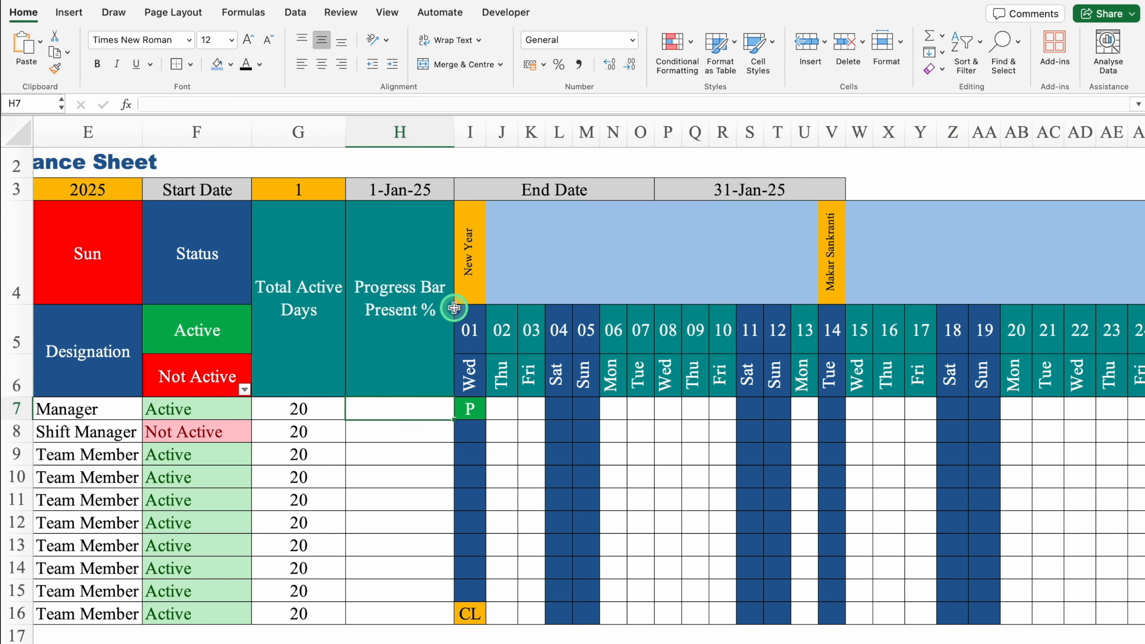
drag(454, 132, 539, 132)
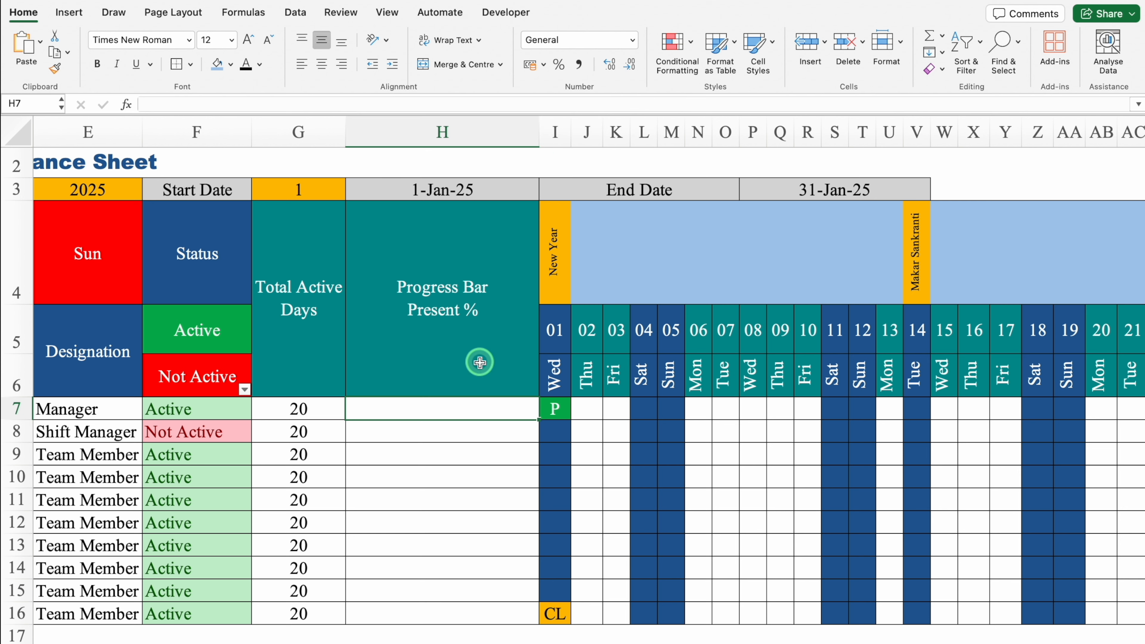
key(super+1)
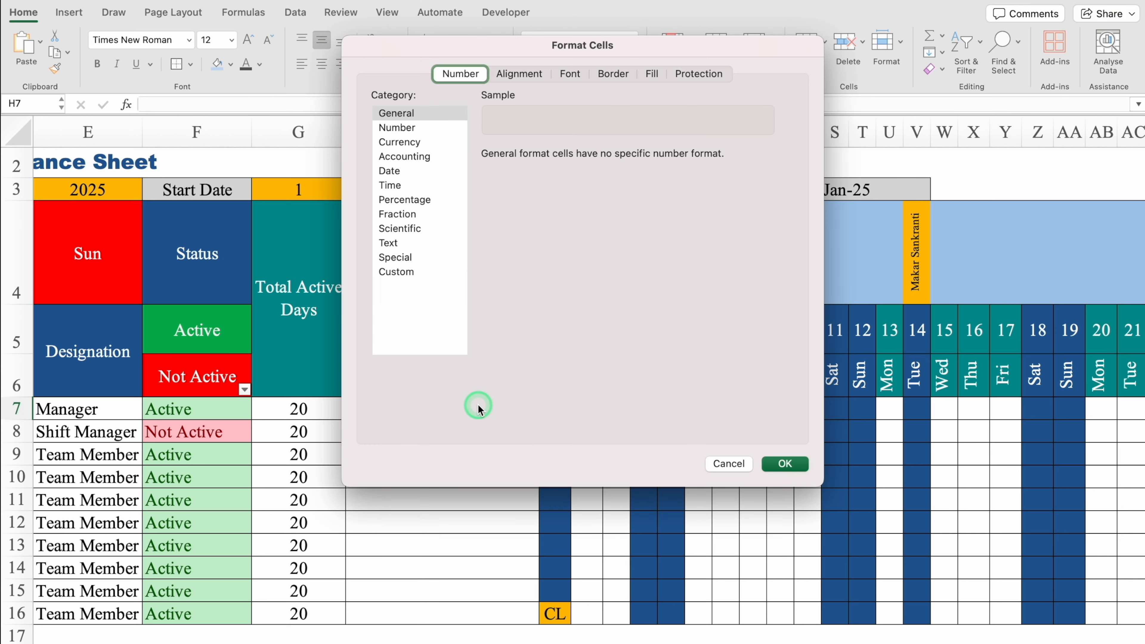
click(437, 199)
click(574, 168)
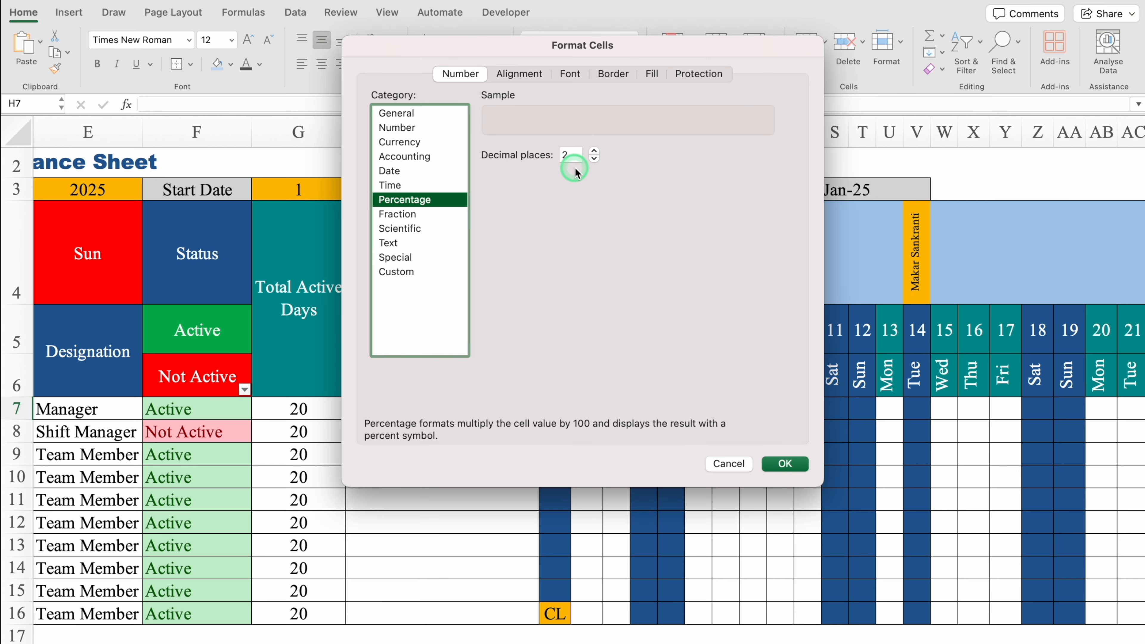
click(594, 159)
click(595, 158)
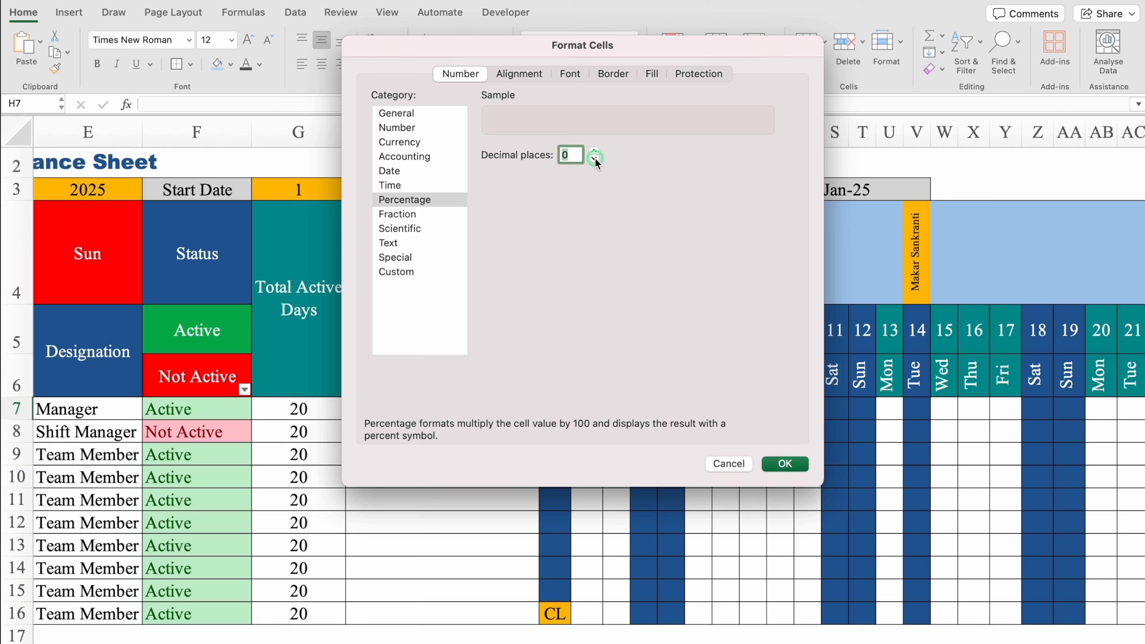
click(795, 461)
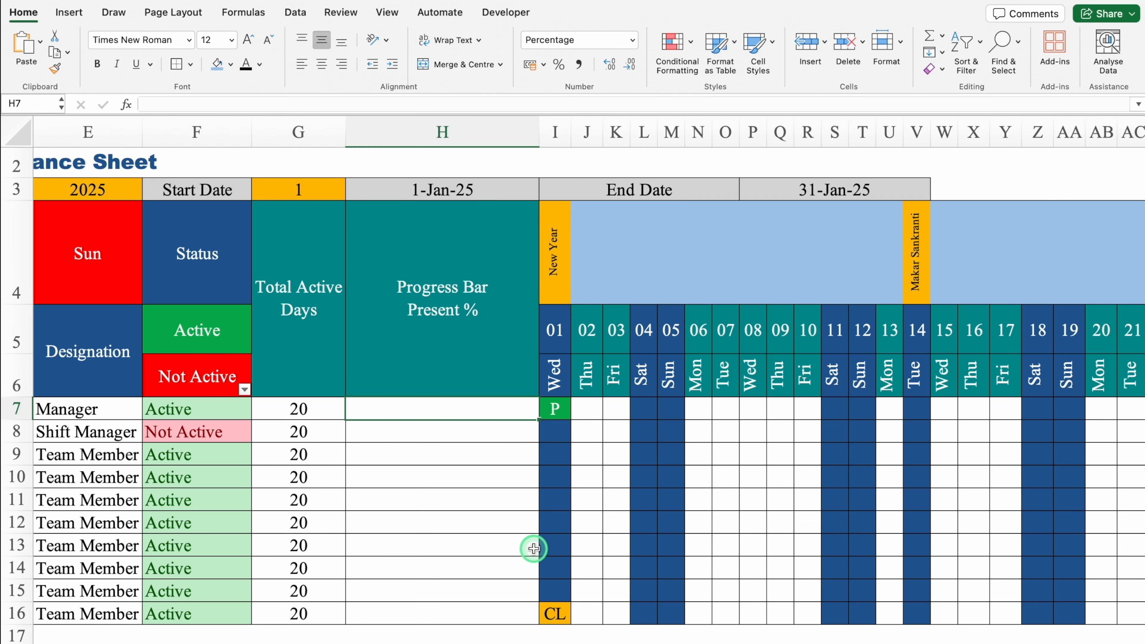
Enter =AN7/G7 in H7 to divide the present days by the total active days
scroll(658, 638, right, 10)
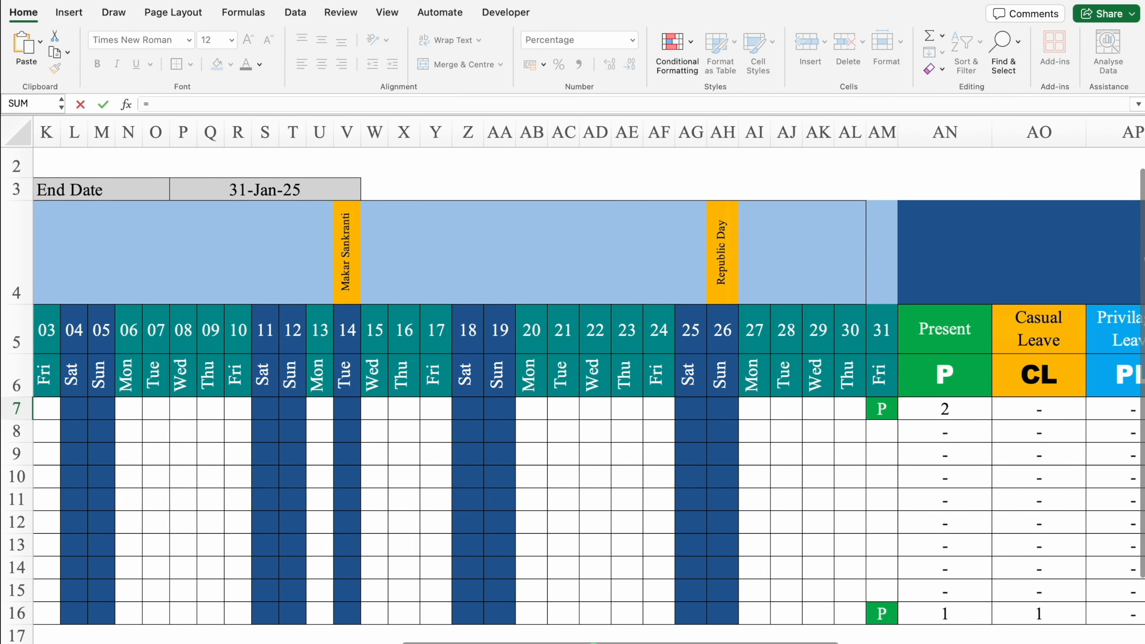
drag(659, 638, 665, 639)
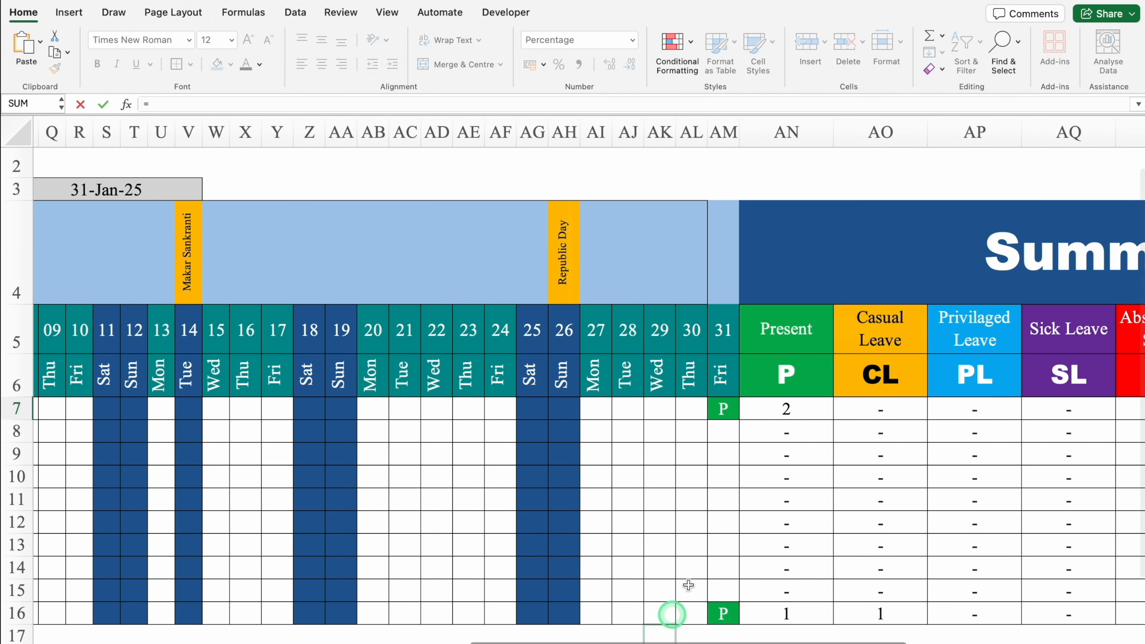
click(769, 409)
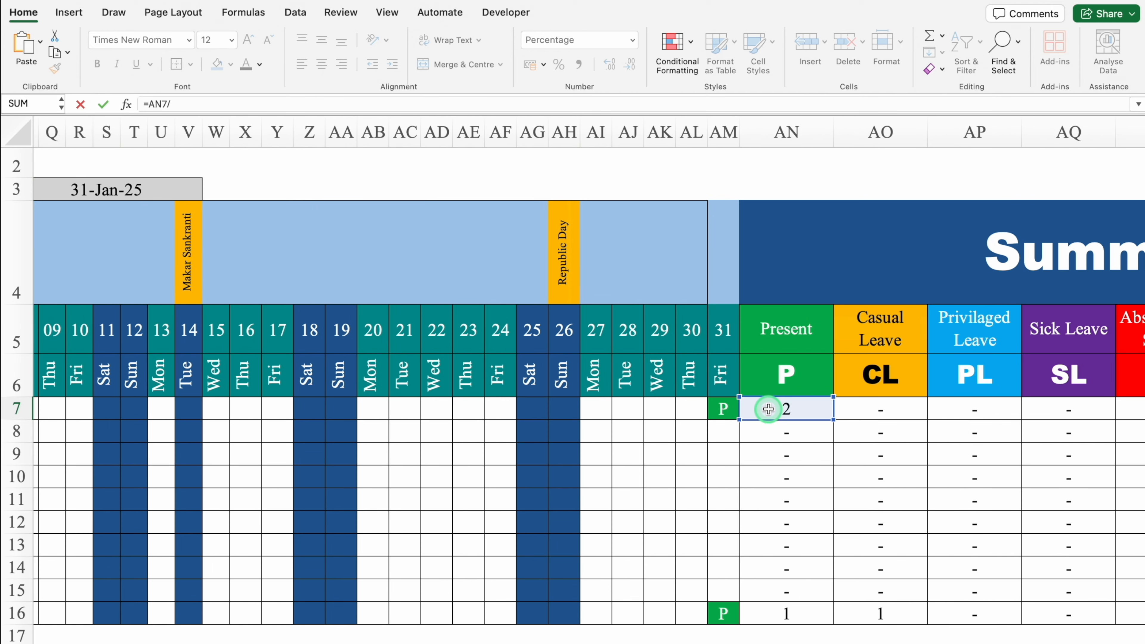
text(/)
scroll(805, 488, left, 15)
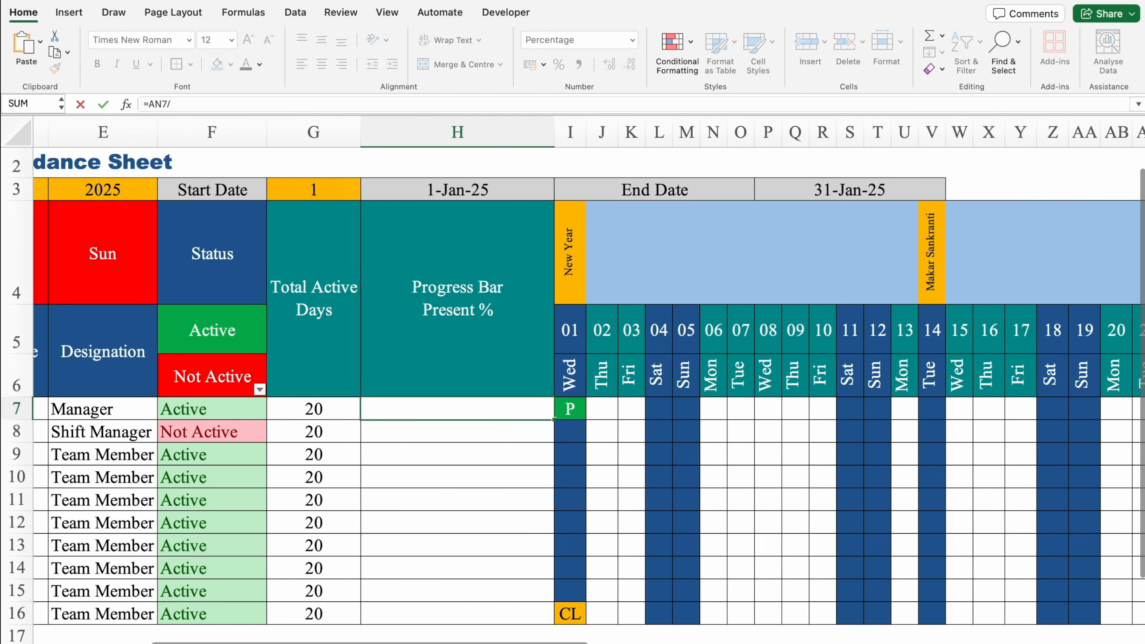
scroll(545, 414, left, 5)
click(551, 409)
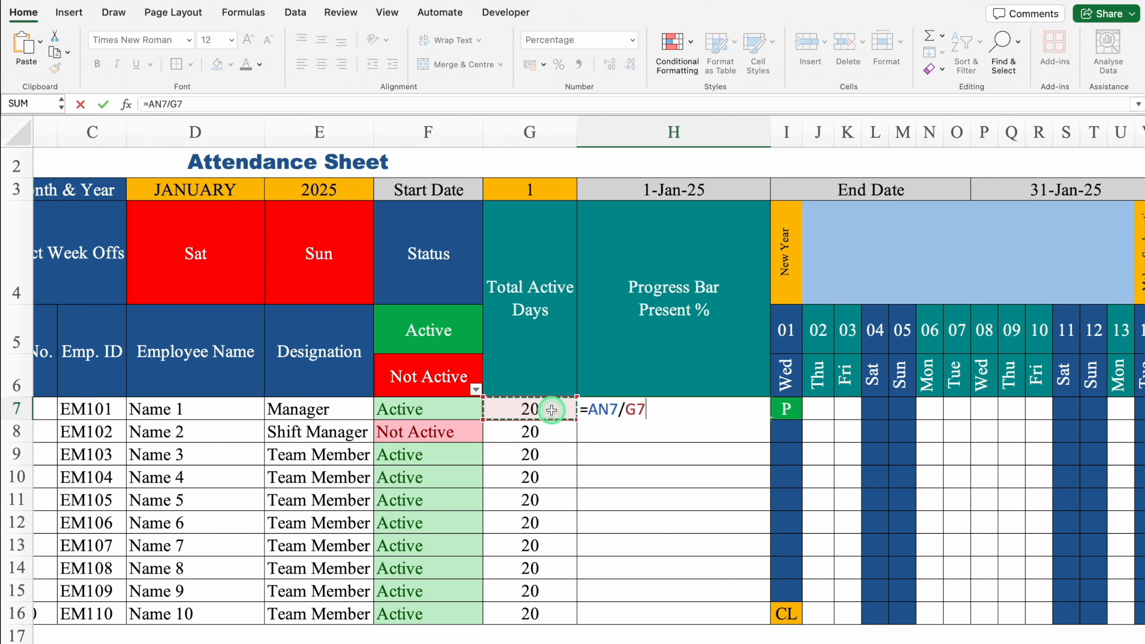
key(Return)
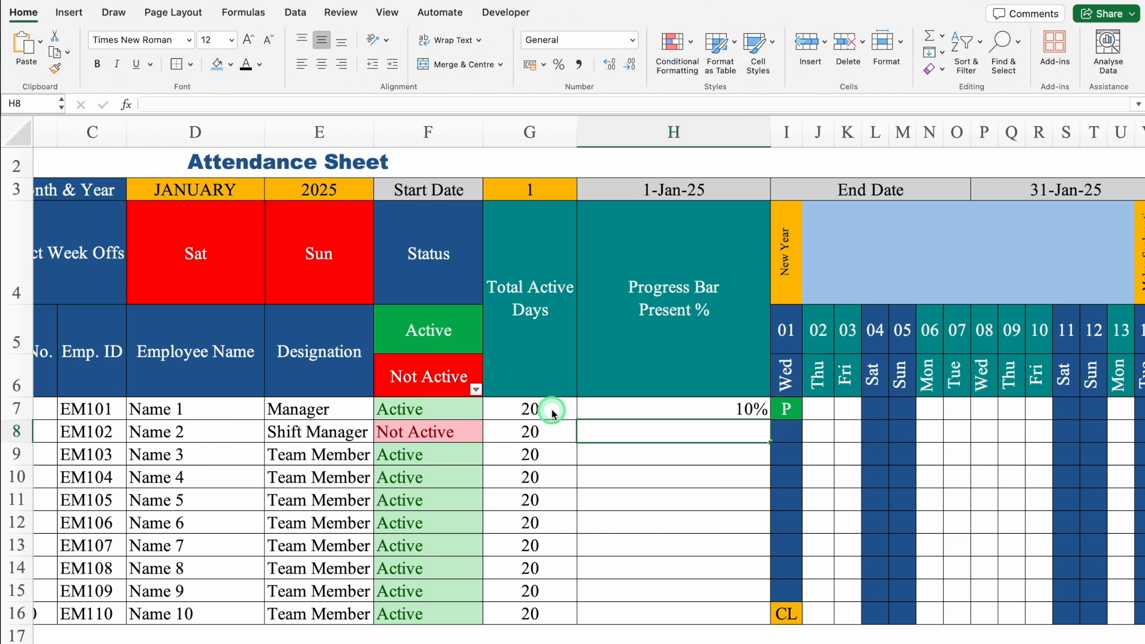
Centre the percentage in H7 and add a solid green data bar to the cell
click(646, 407)
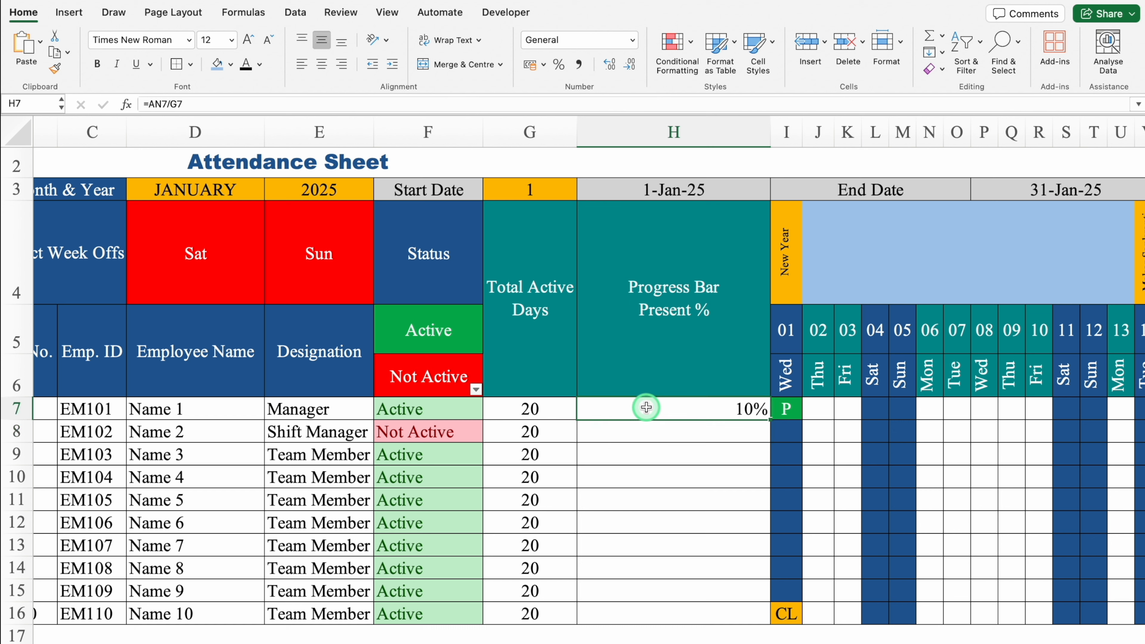
click(321, 65)
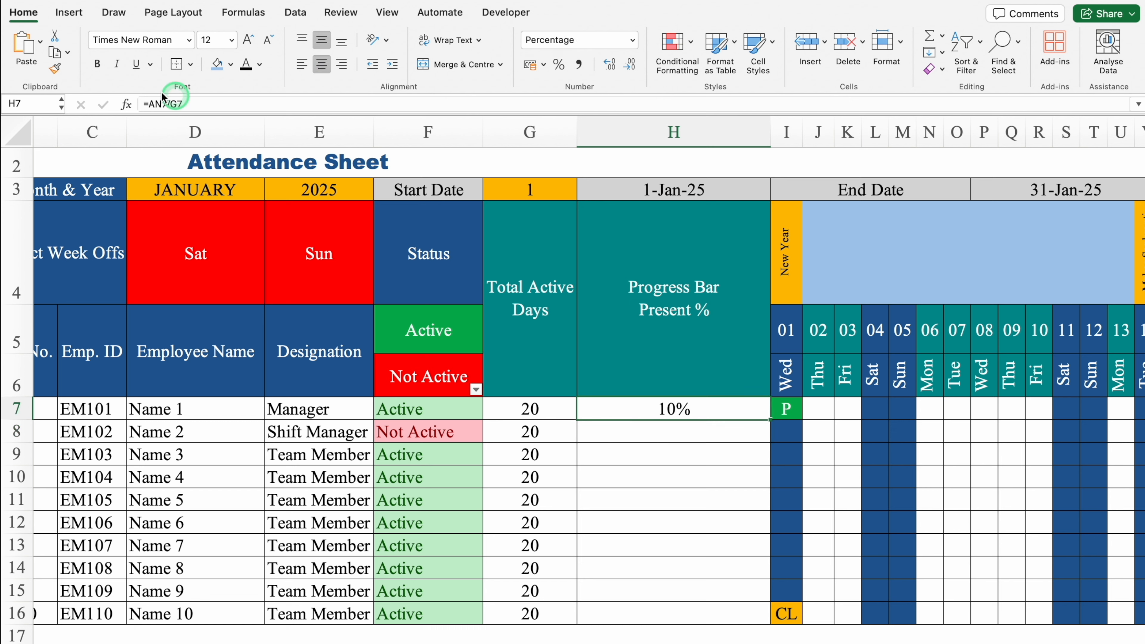
click(679, 49)
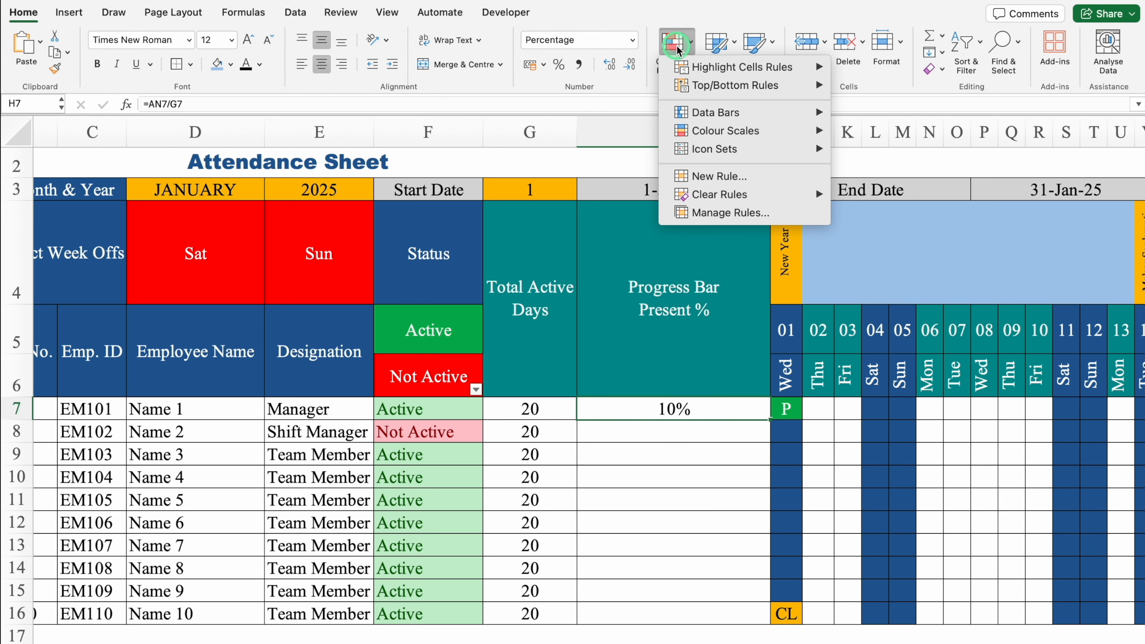
click(754, 115)
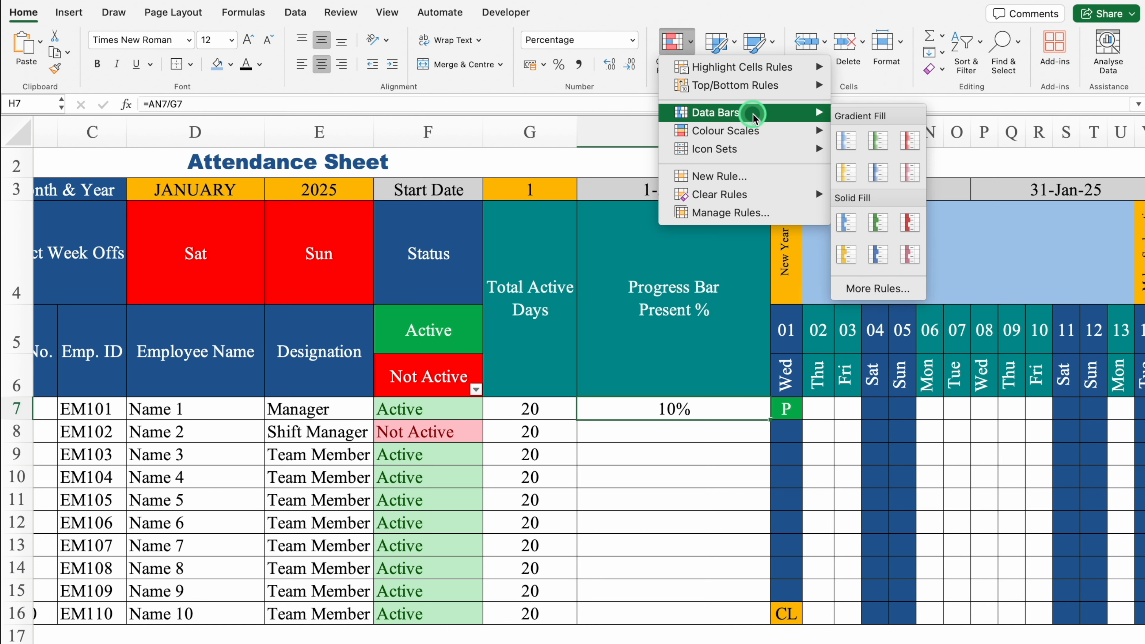
click(878, 223)
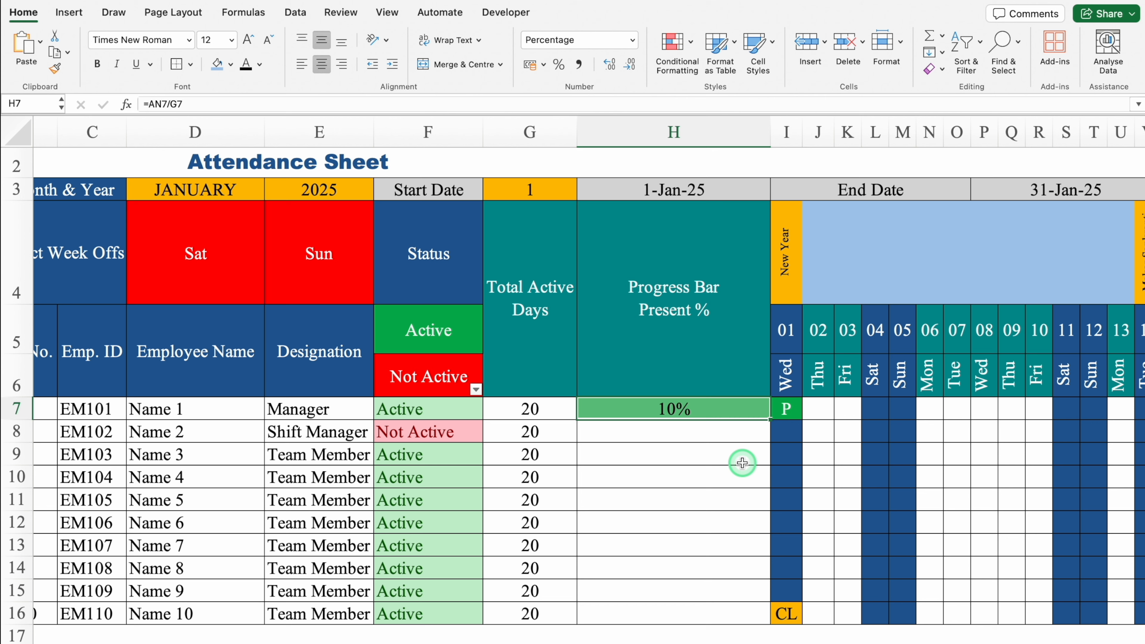
Edit H7's data bar rule to use Number type for both limits, with minimum 0 and maximum 1
click(678, 47)
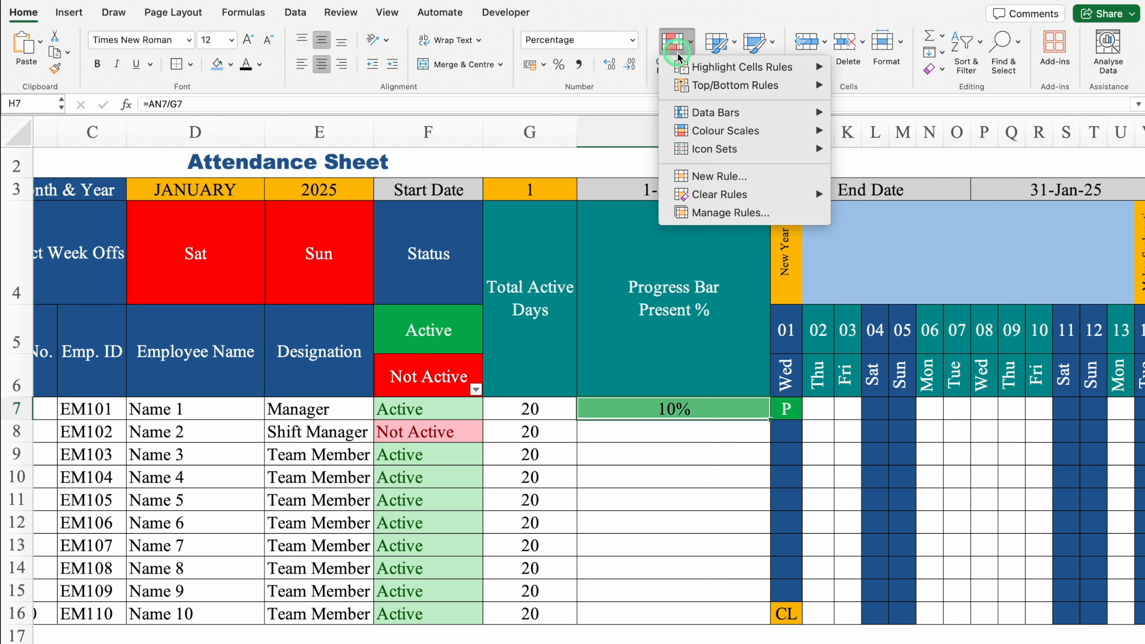
click(690, 212)
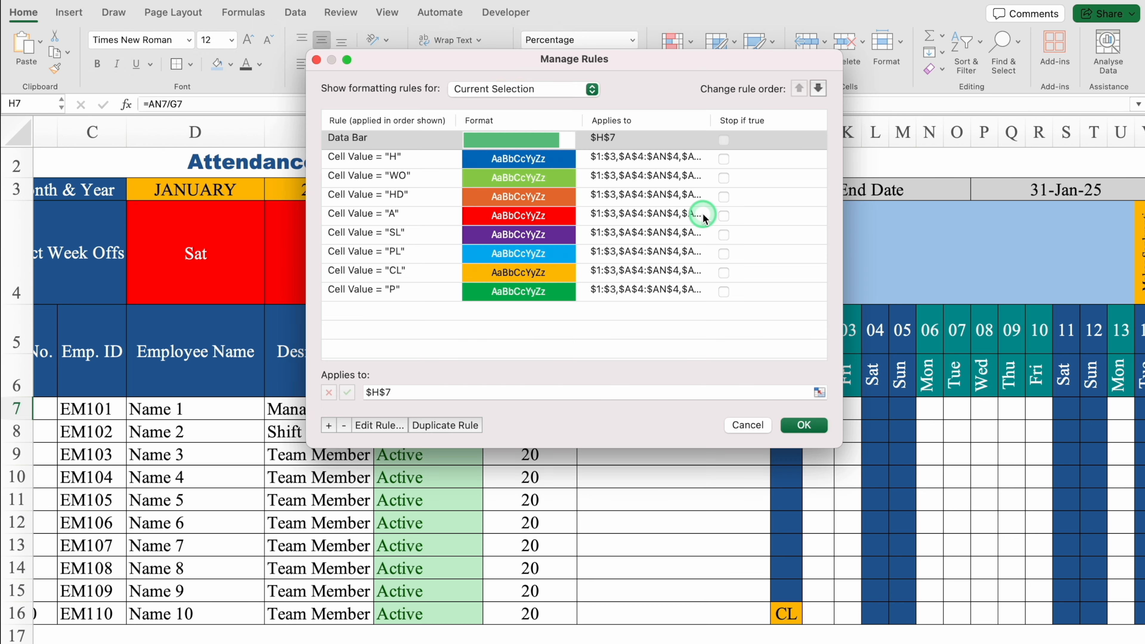
click(415, 146)
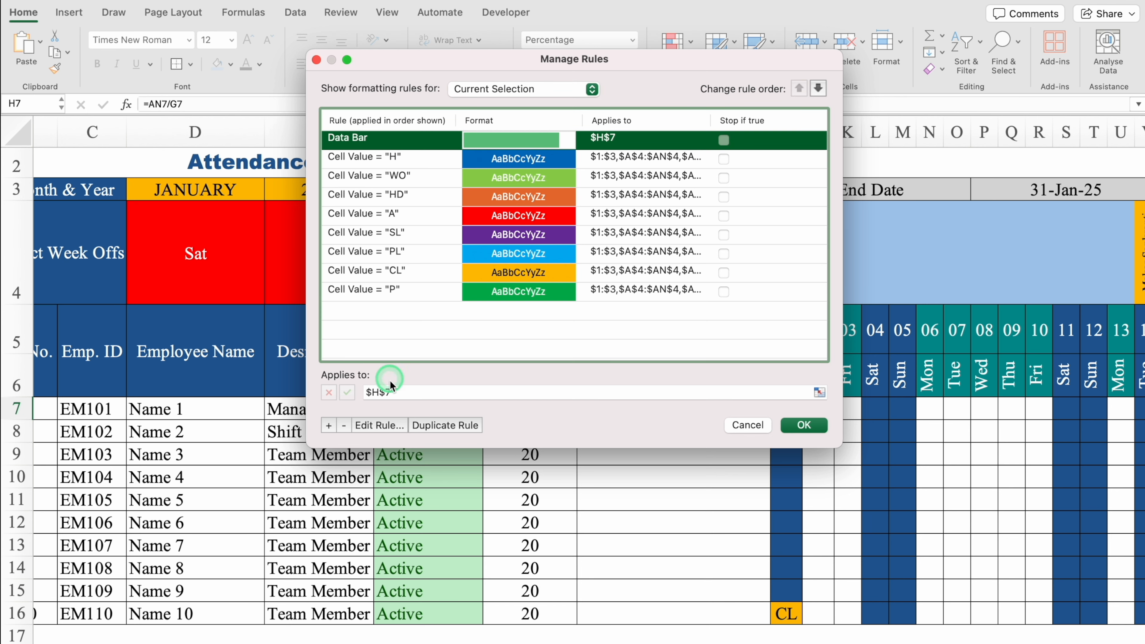
click(379, 425)
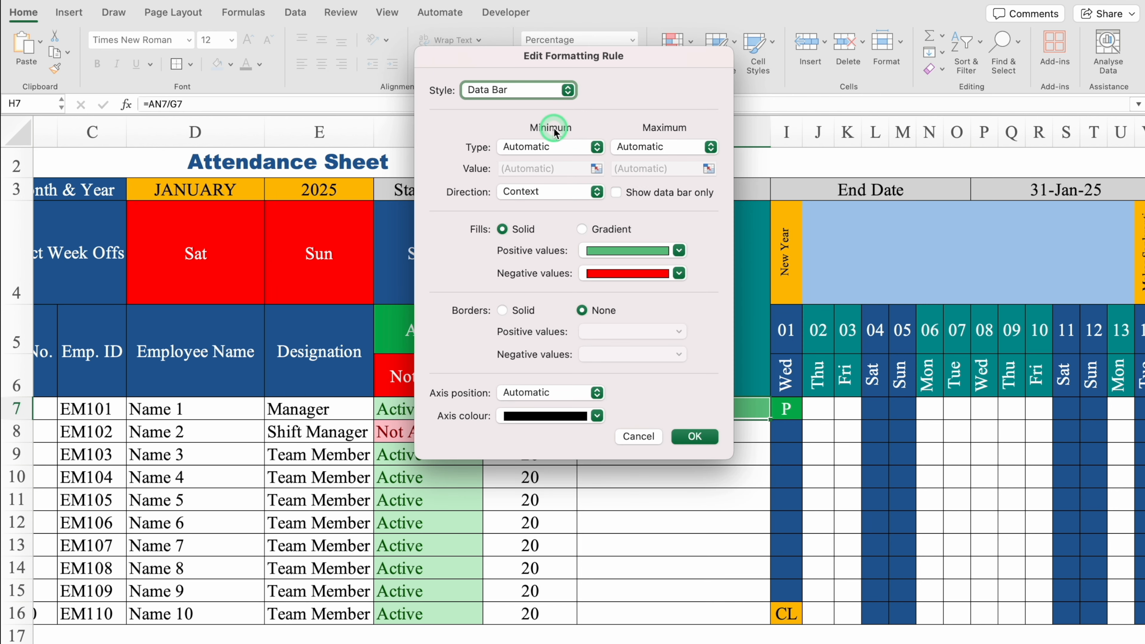
click(597, 148)
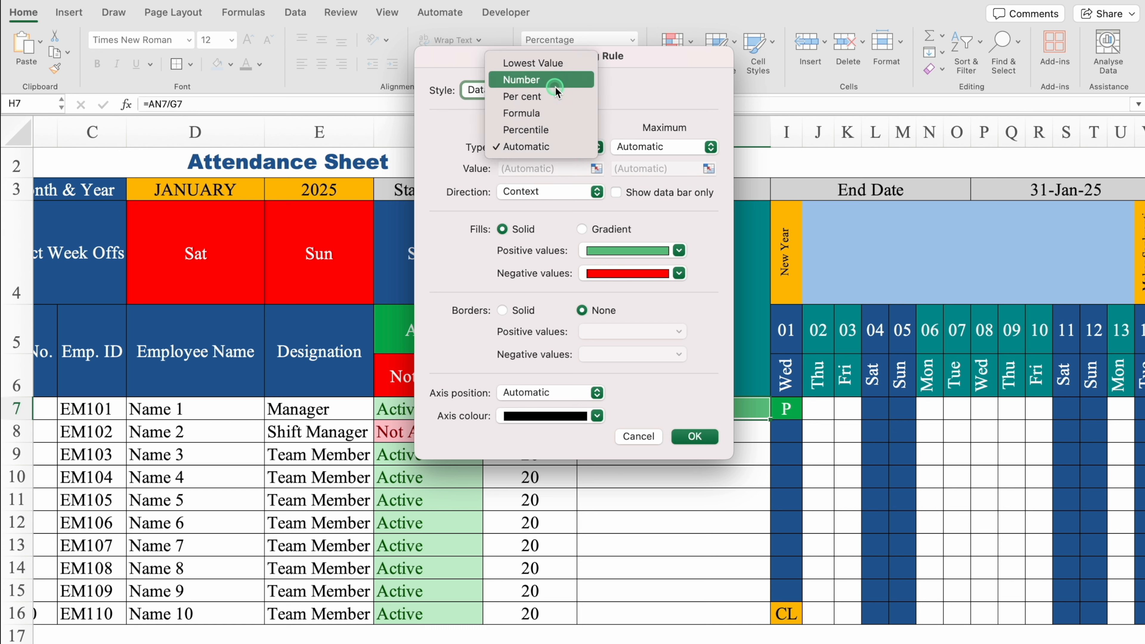
click(561, 79)
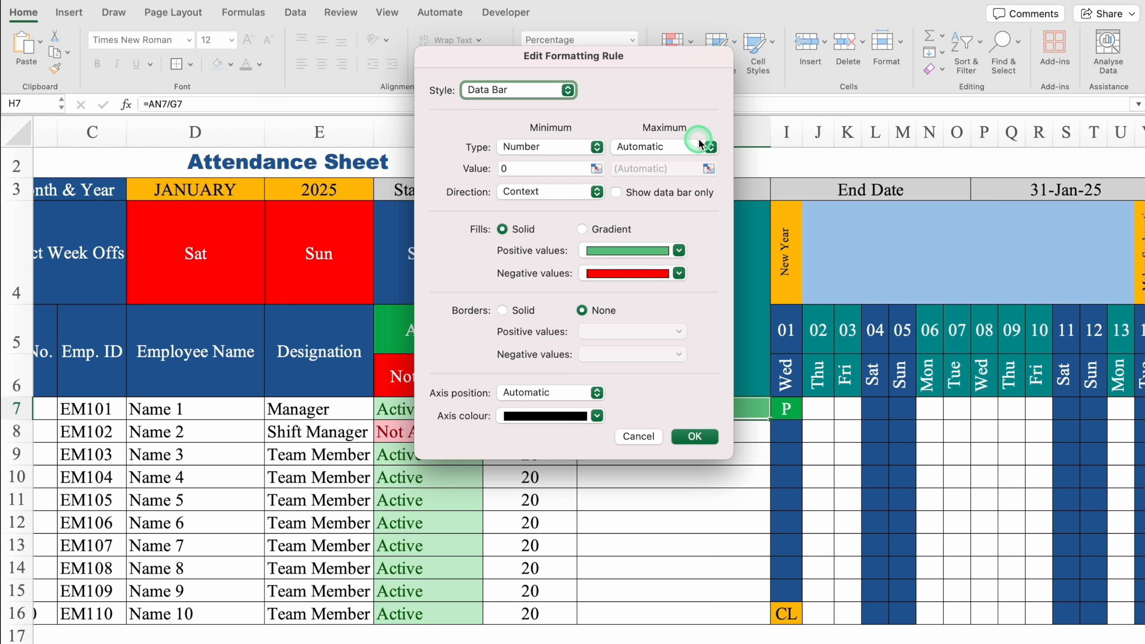
click(710, 147)
click(664, 81)
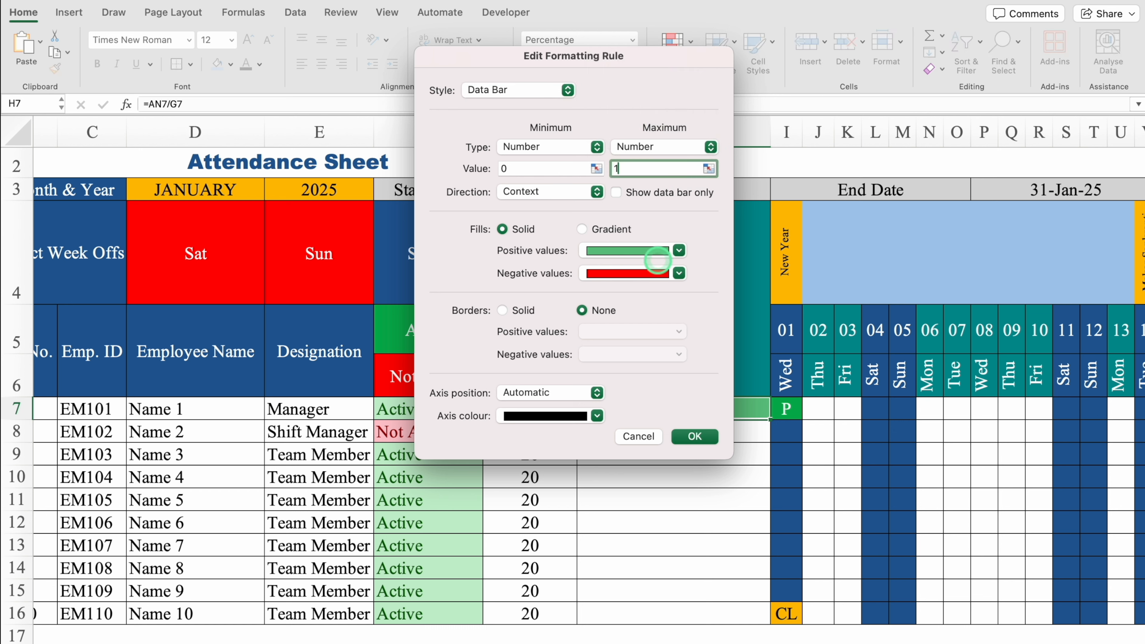
click(697, 437)
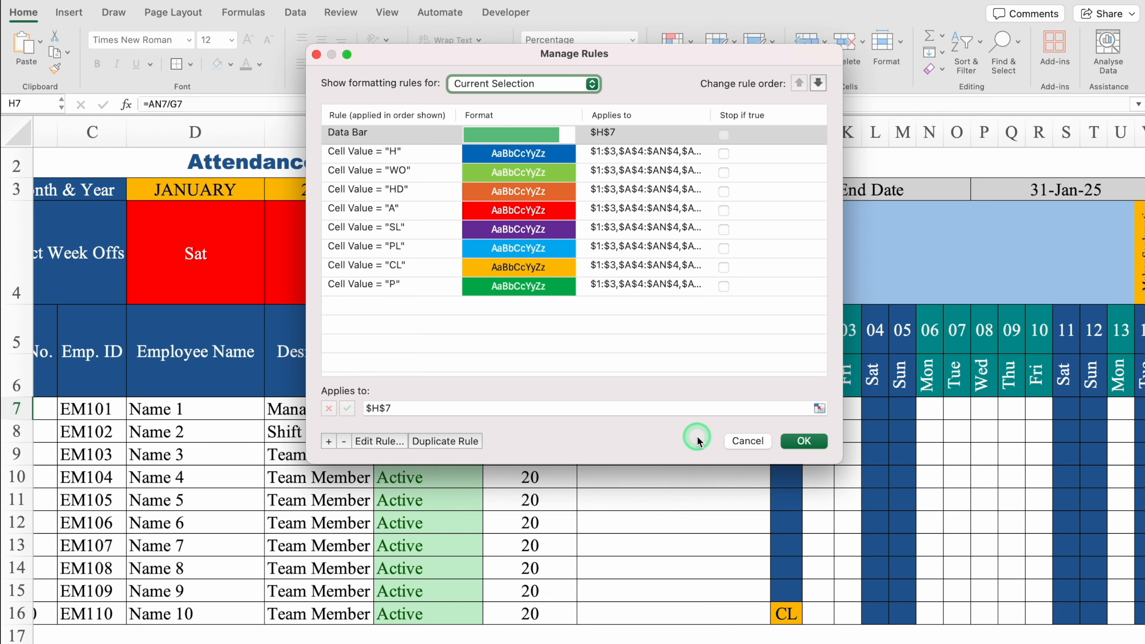
click(807, 440)
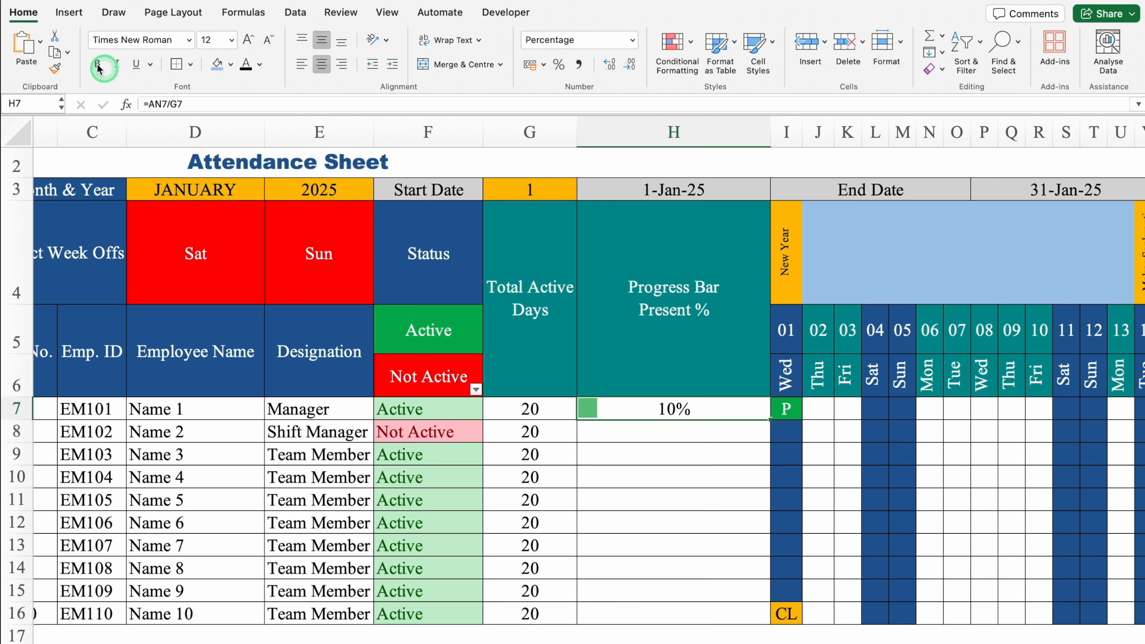
Give H7 a red fill and white font, and copy its formula and formatting down to H16
click(230, 65)
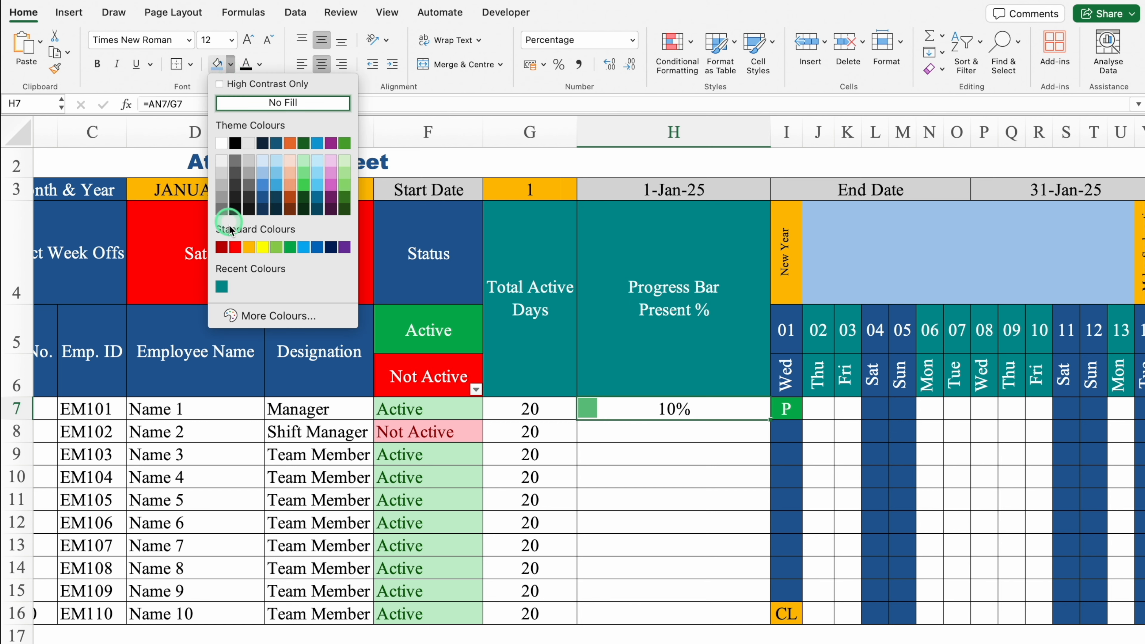
click(235, 248)
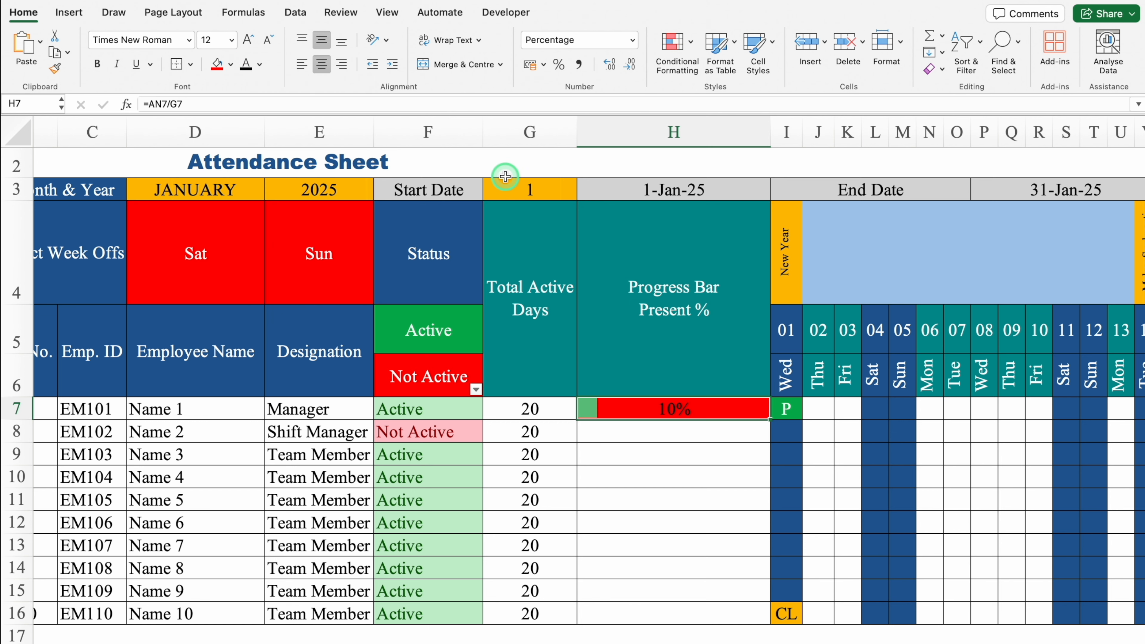
click(260, 64)
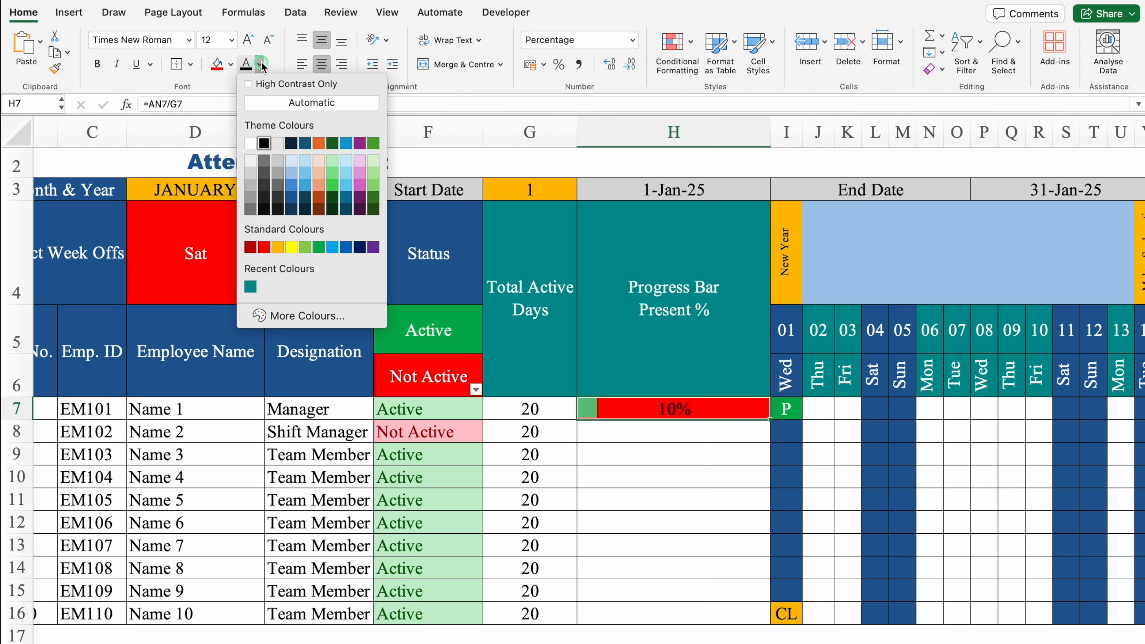
click(251, 145)
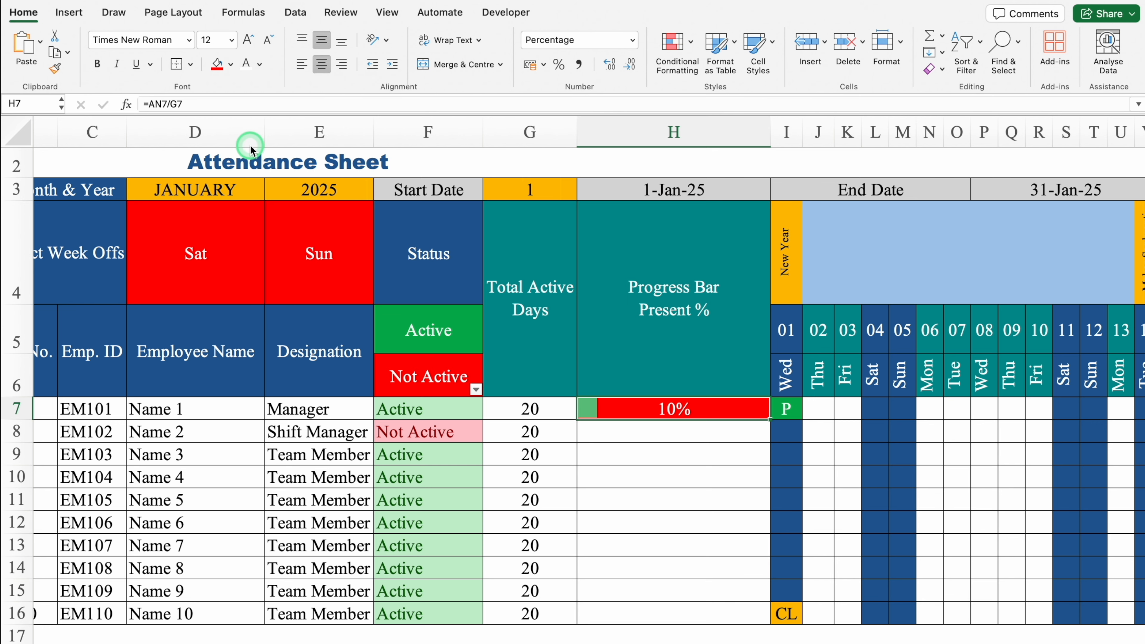
double_click(768, 420)
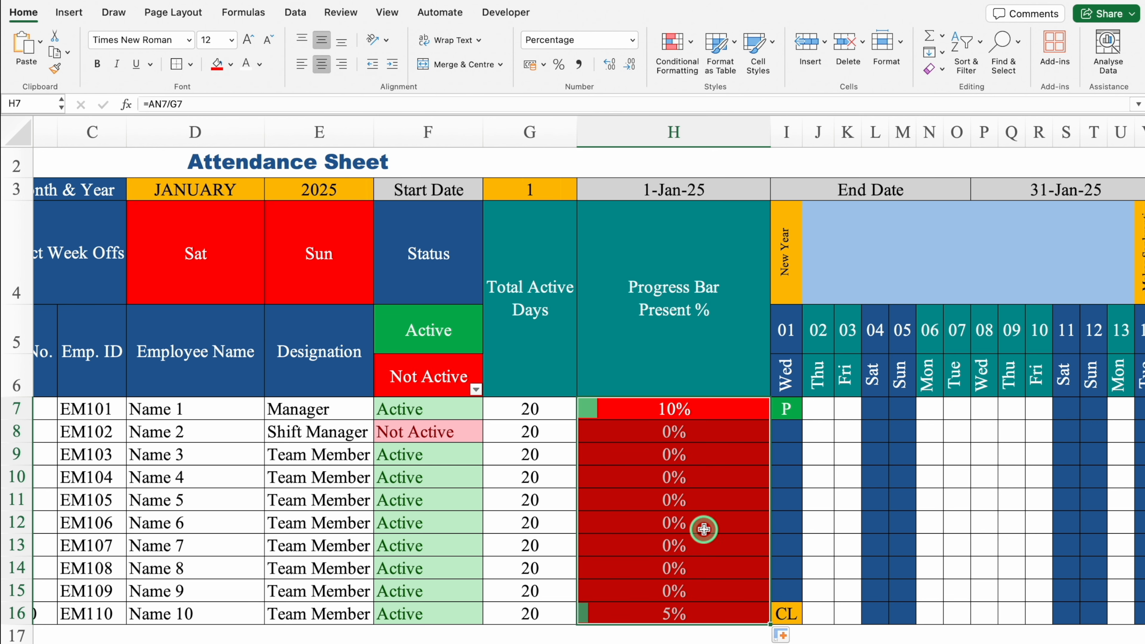
Create an equal-to-0 highlight rule for H7:H16 with a custom format using a white background
click(672, 43)
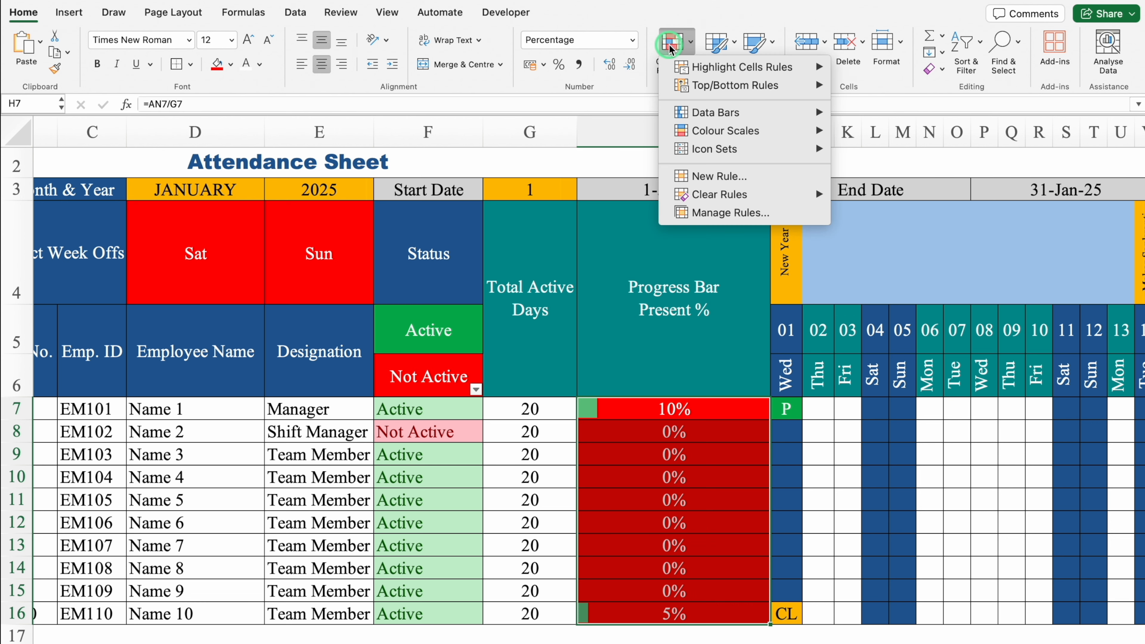
mouse_move(771, 70)
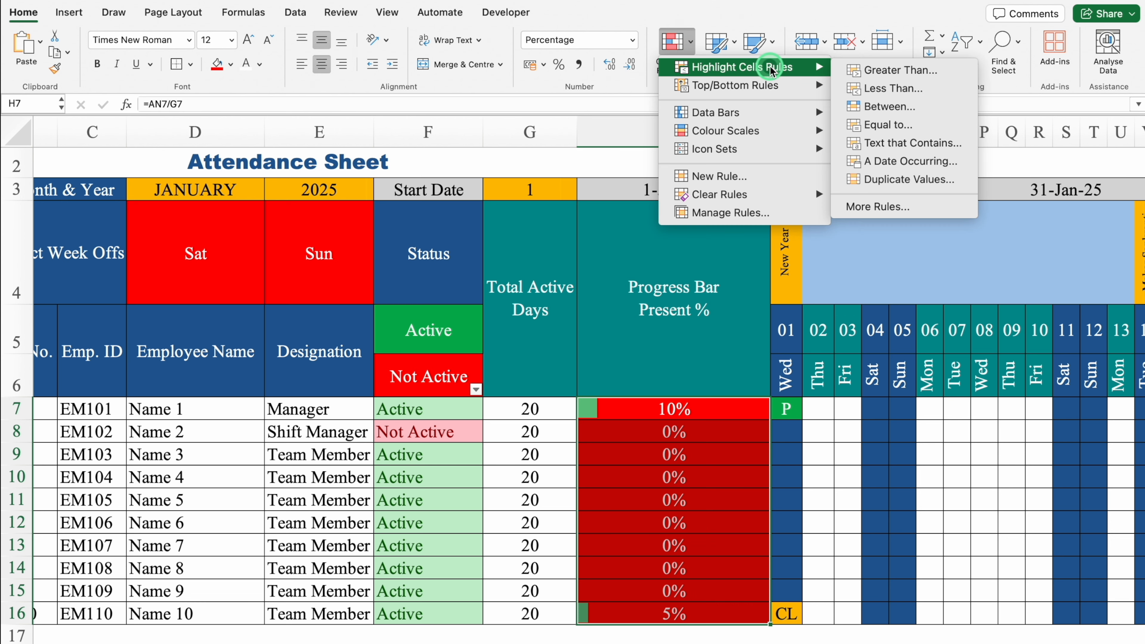
click(891, 128)
click(669, 207)
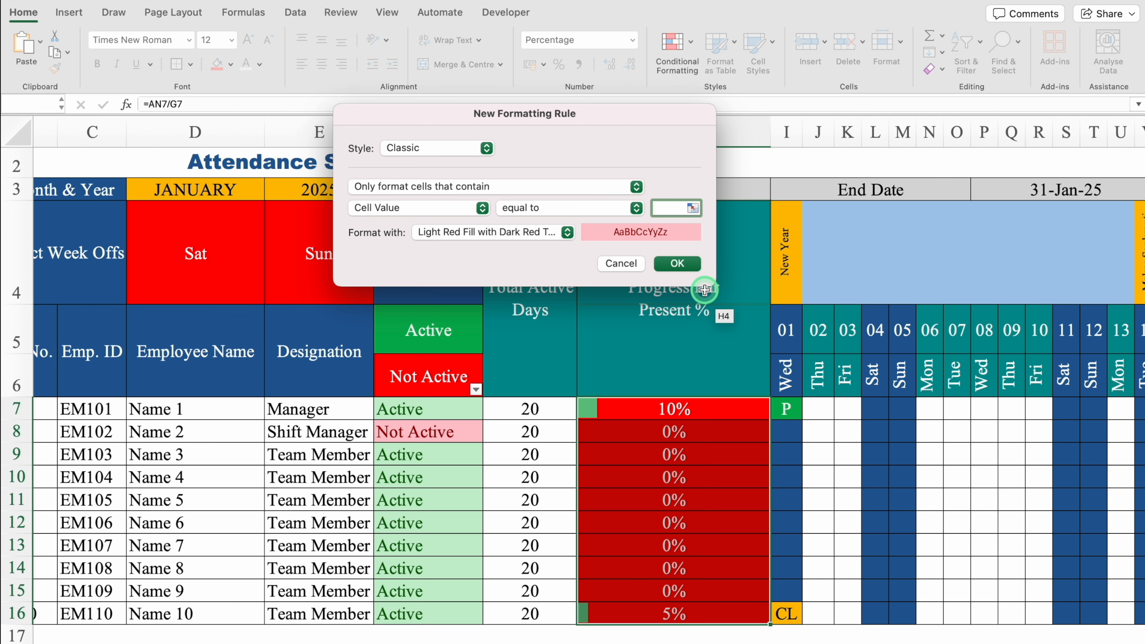
text(0)
click(568, 232)
click(506, 332)
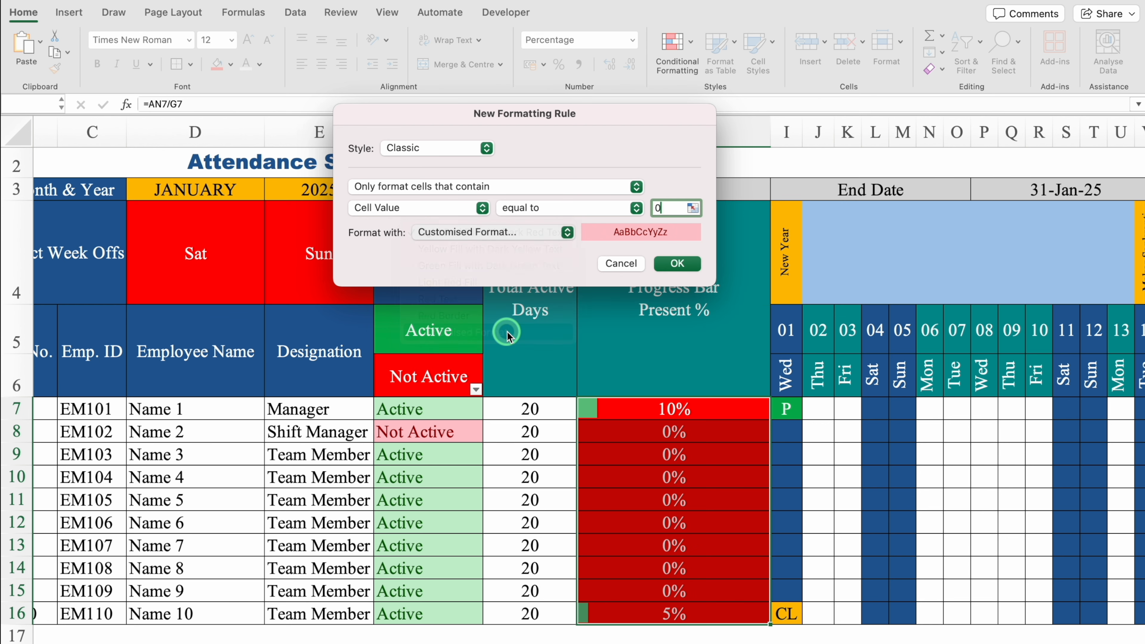
click(647, 74)
click(528, 131)
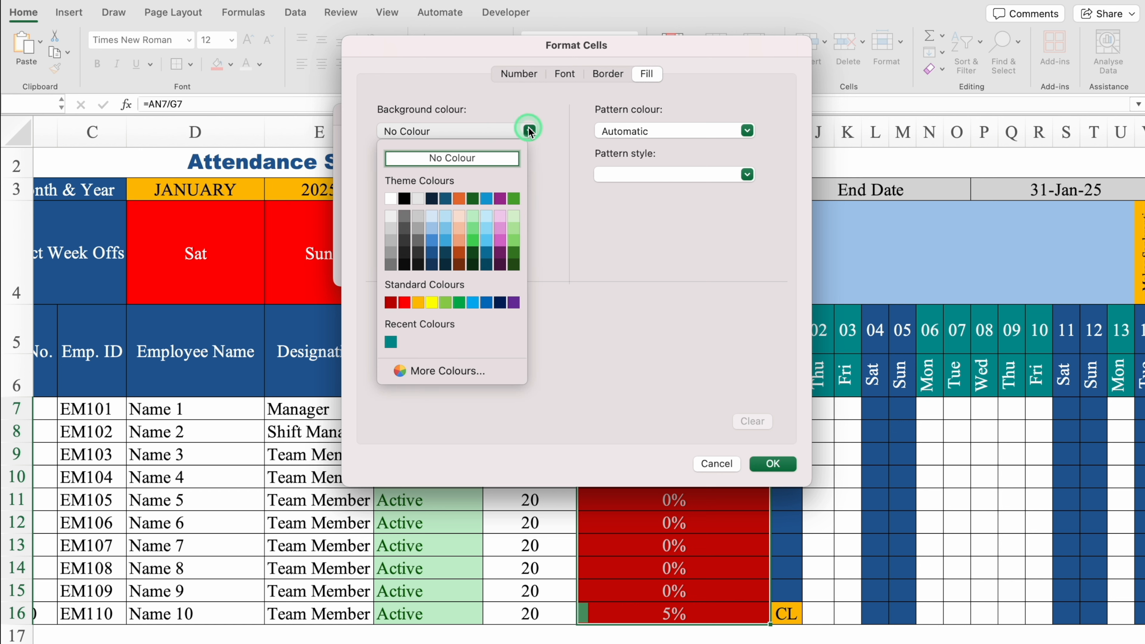
click(394, 200)
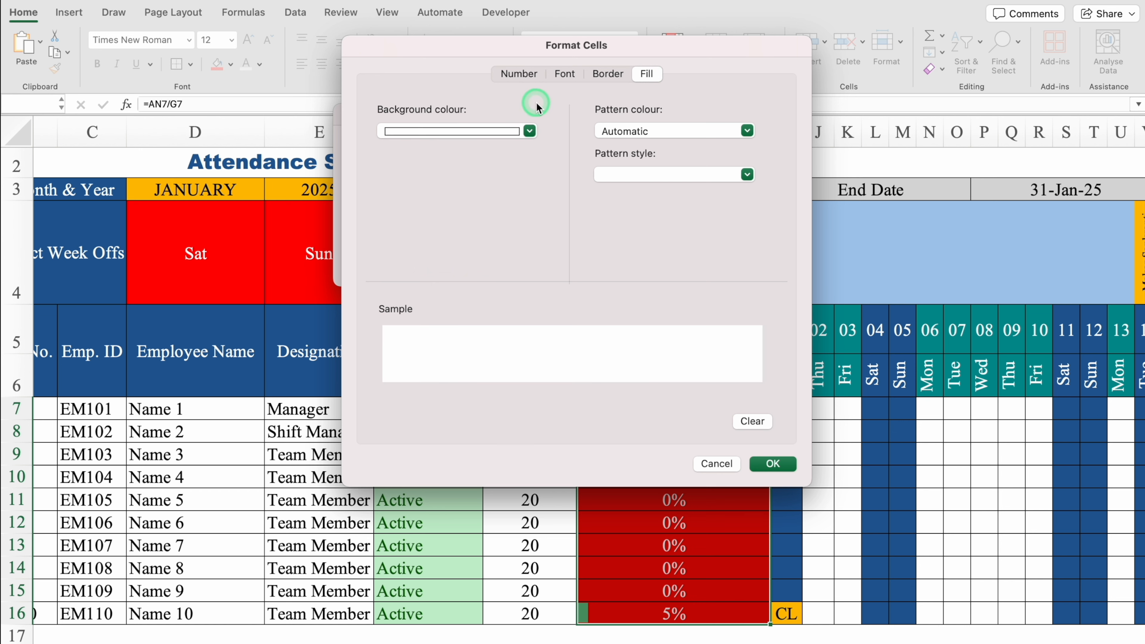
Set the zero-value rule's font colour to white and apply the rule to H7:H16
click(565, 74)
click(667, 243)
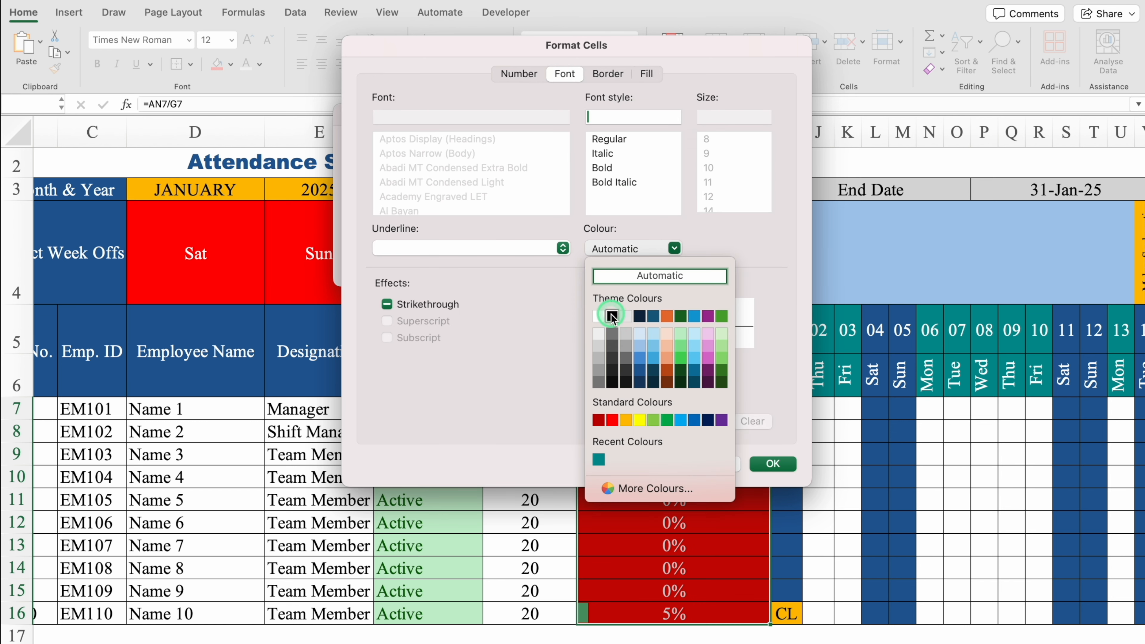
click(601, 315)
click(733, 463)
click(773, 463)
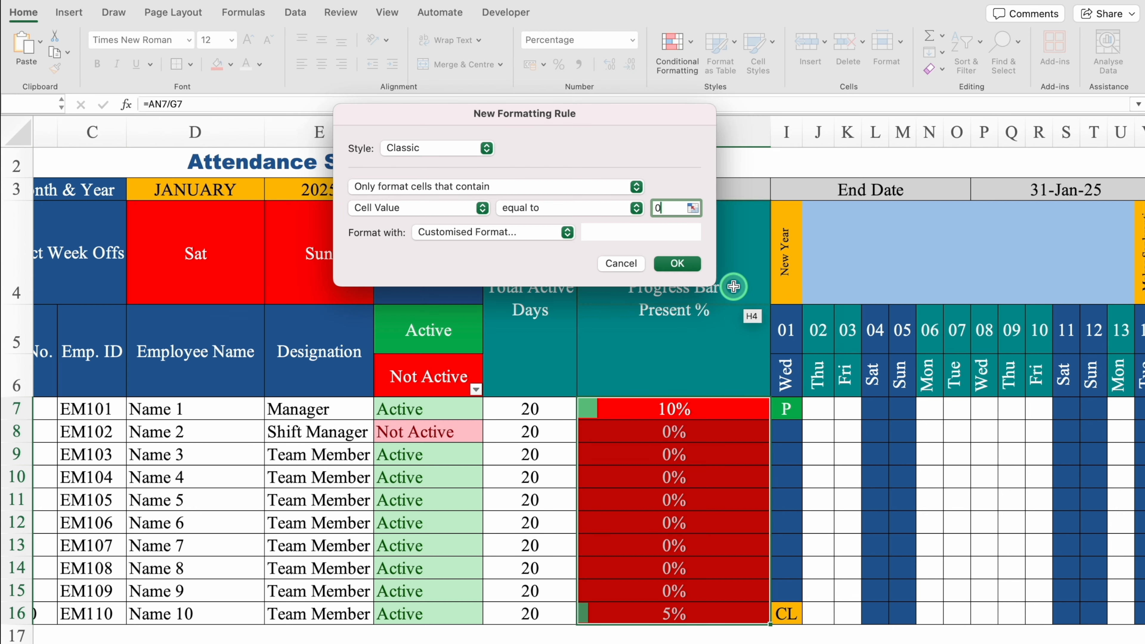
click(672, 260)
click(690, 437)
click(695, 463)
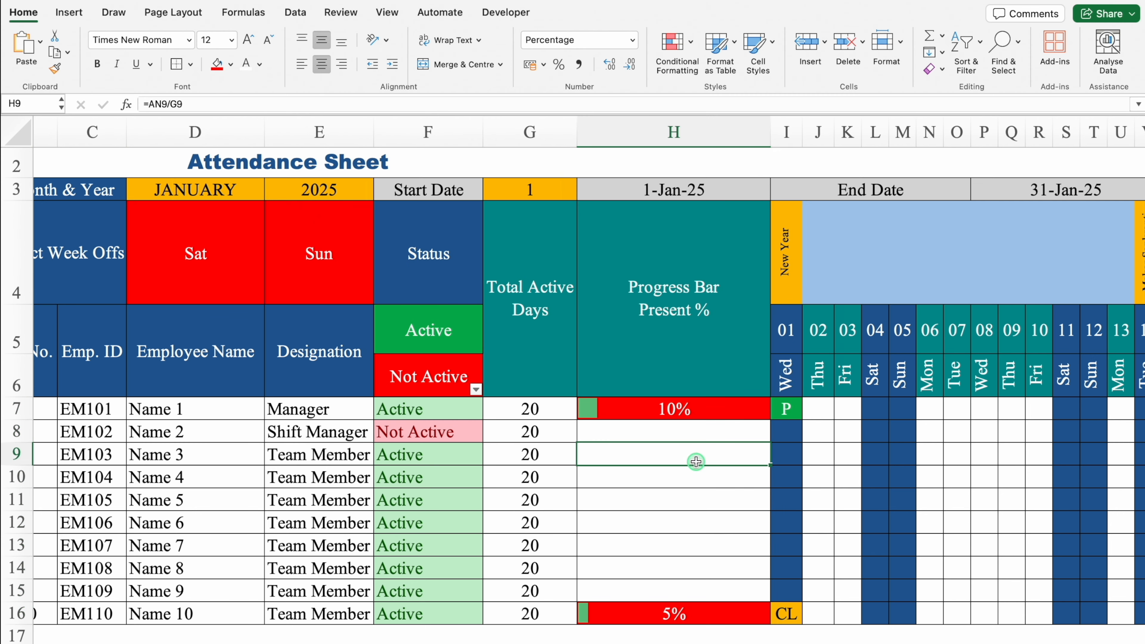
click(696, 502)
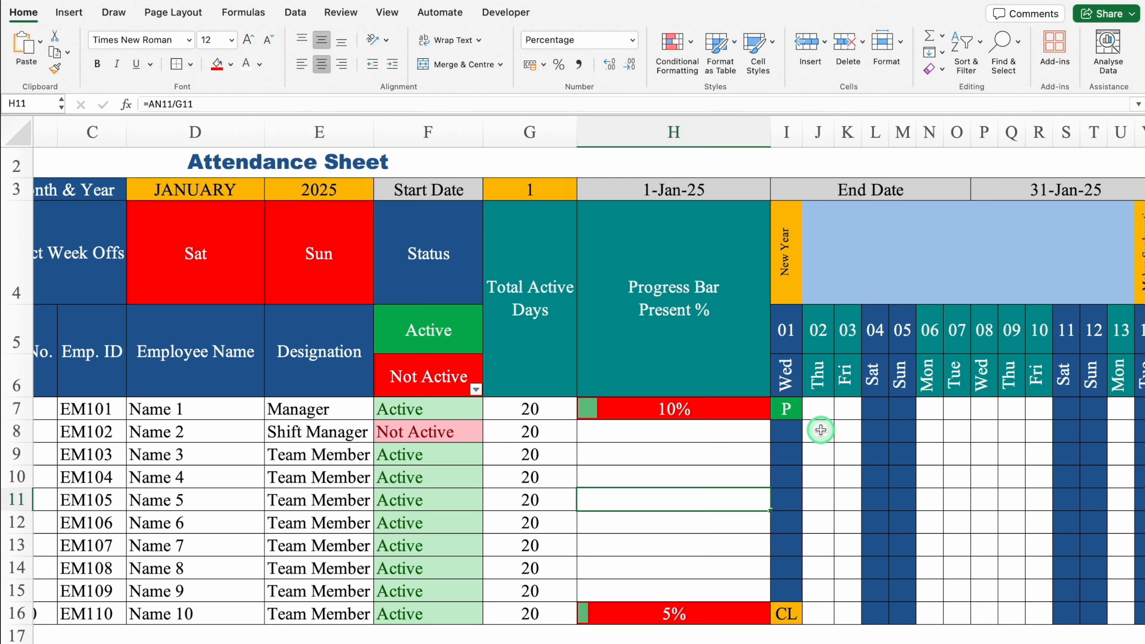
Create a new Classic conditional formatting rule for I7:AM16 that uses a formula to determine which cells to format
click(788, 408)
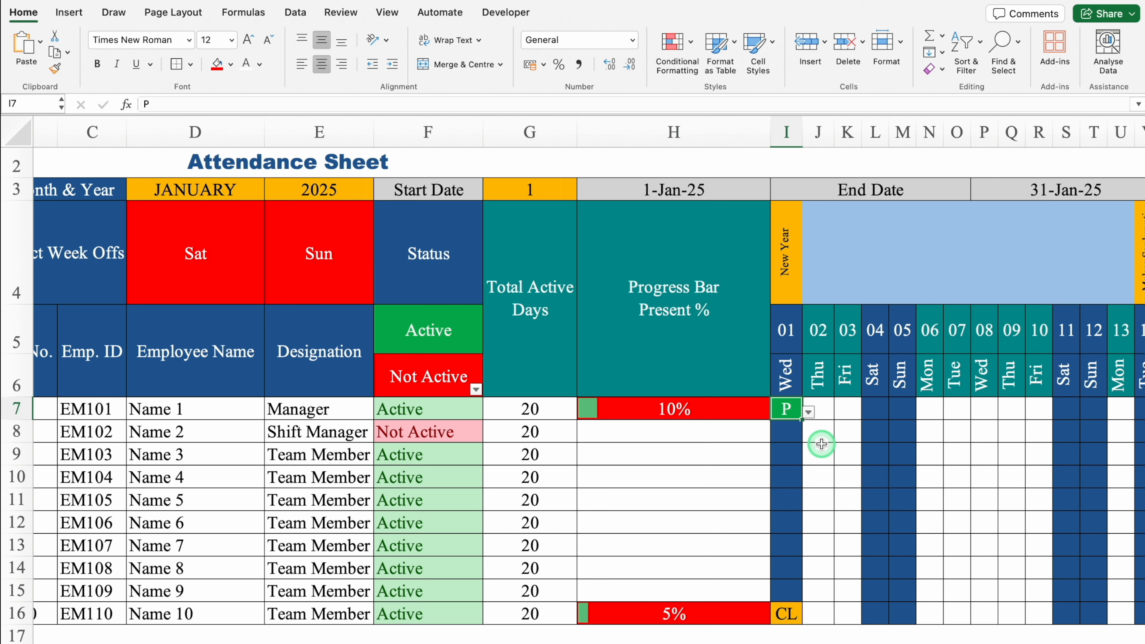
scroll(822, 444, right, 10)
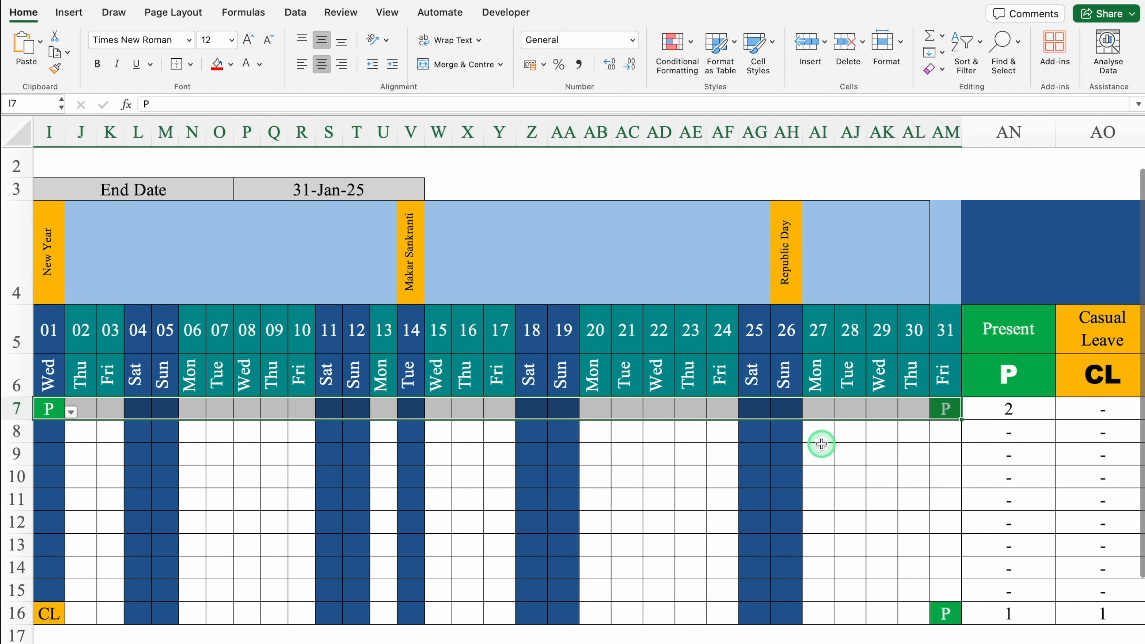
shift+click(944, 417)
key(super+shift+Down)
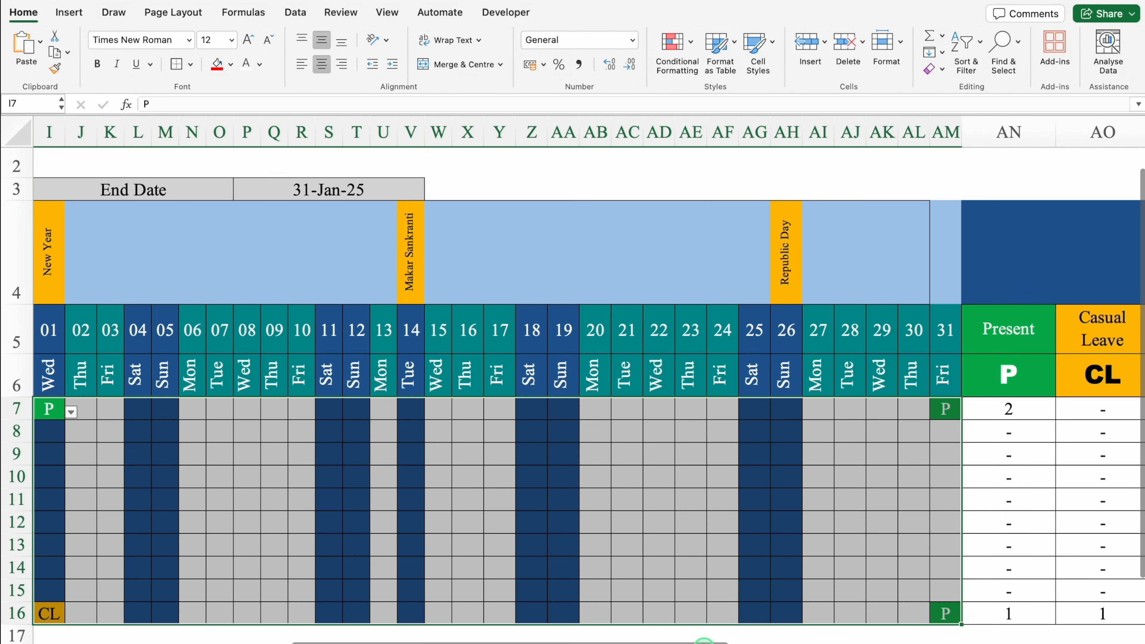
scroll(586, 369, left, 8)
scroll(703, 316, left, 2)
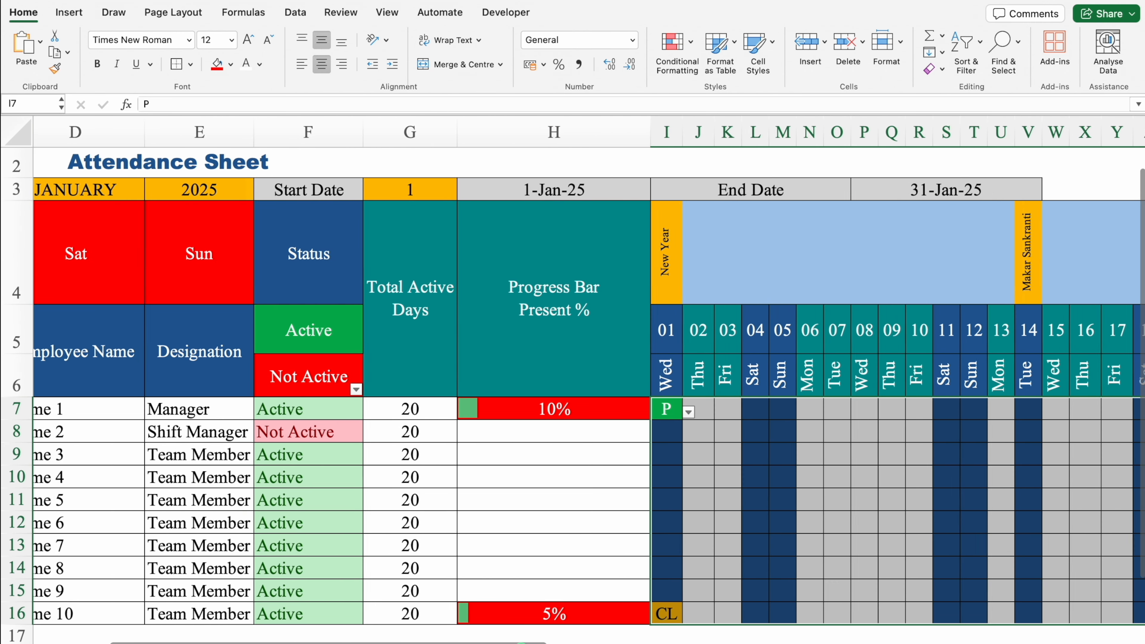
click(671, 45)
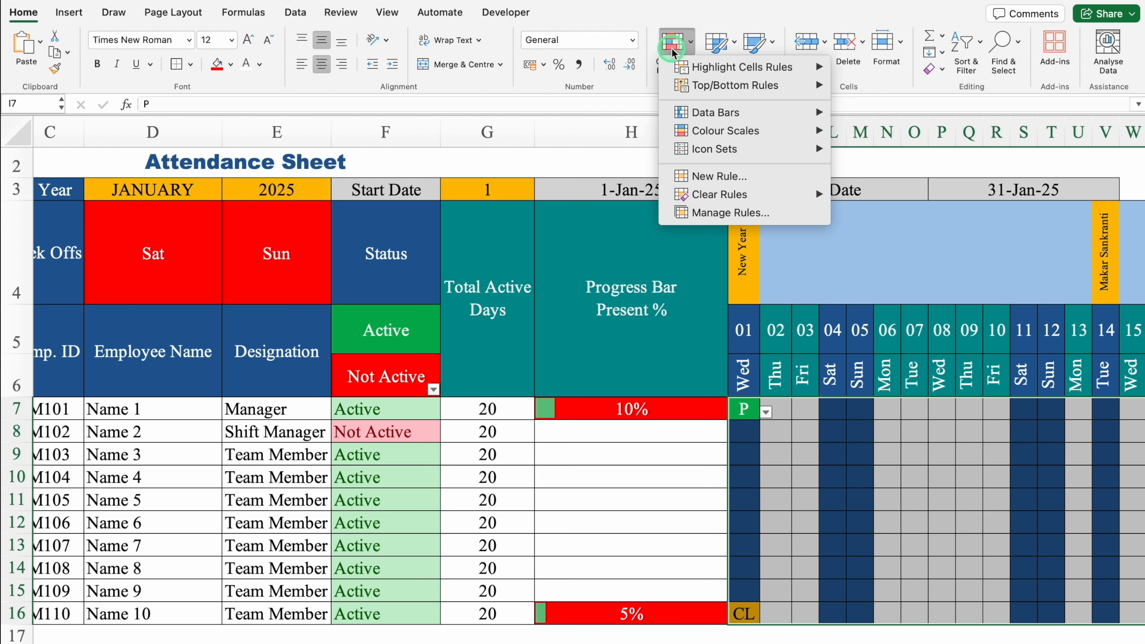
click(697, 175)
click(522, 144)
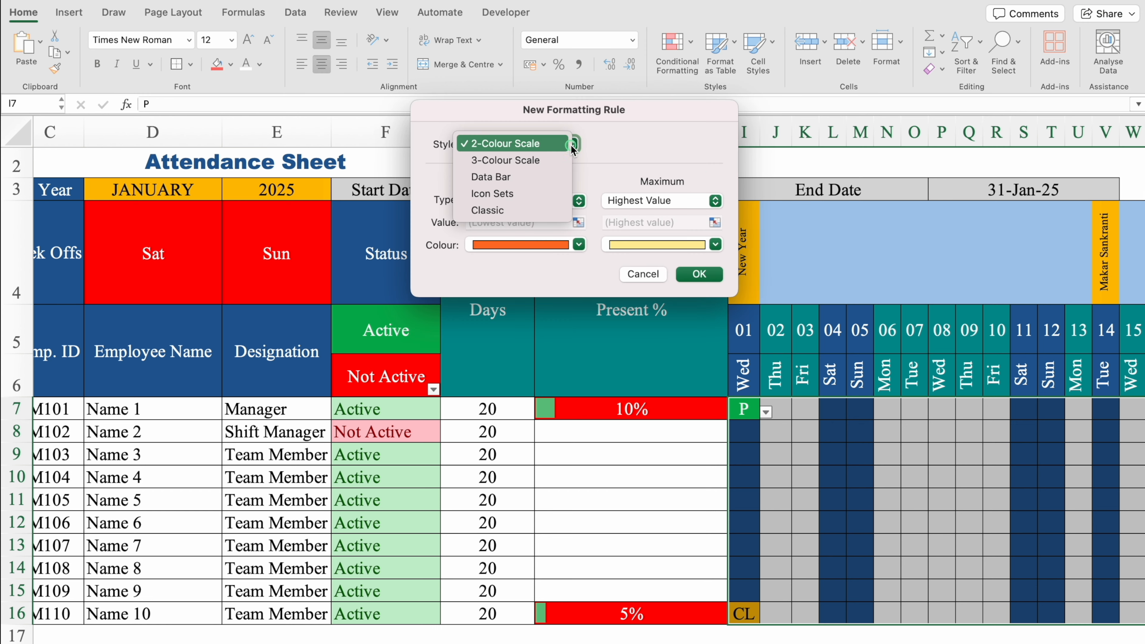
click(518, 211)
click(569, 184)
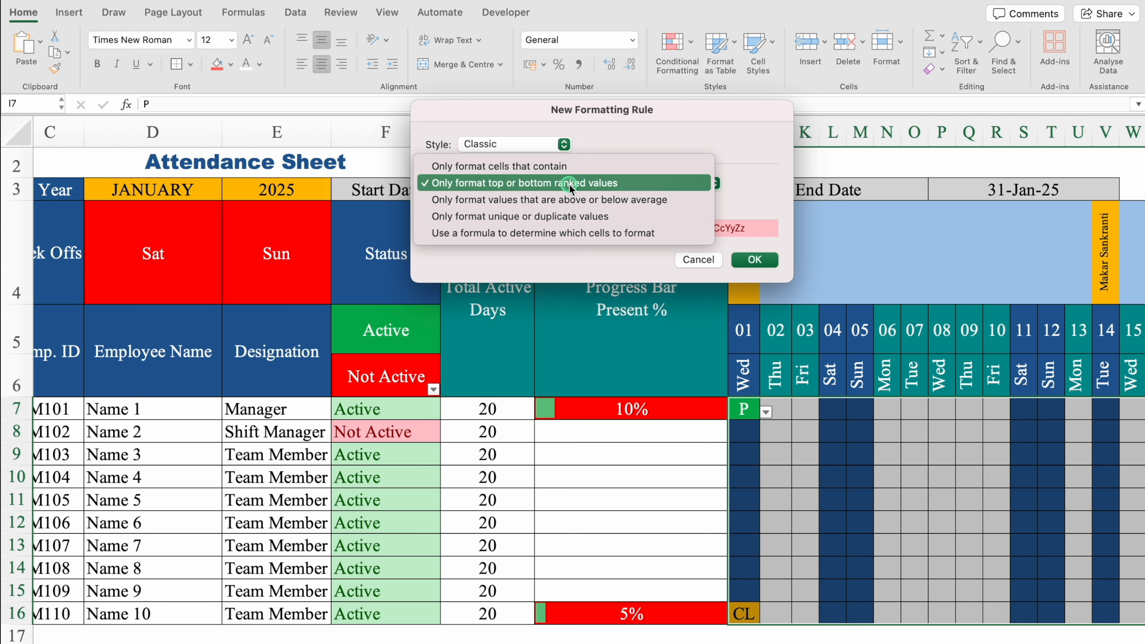
click(684, 231)
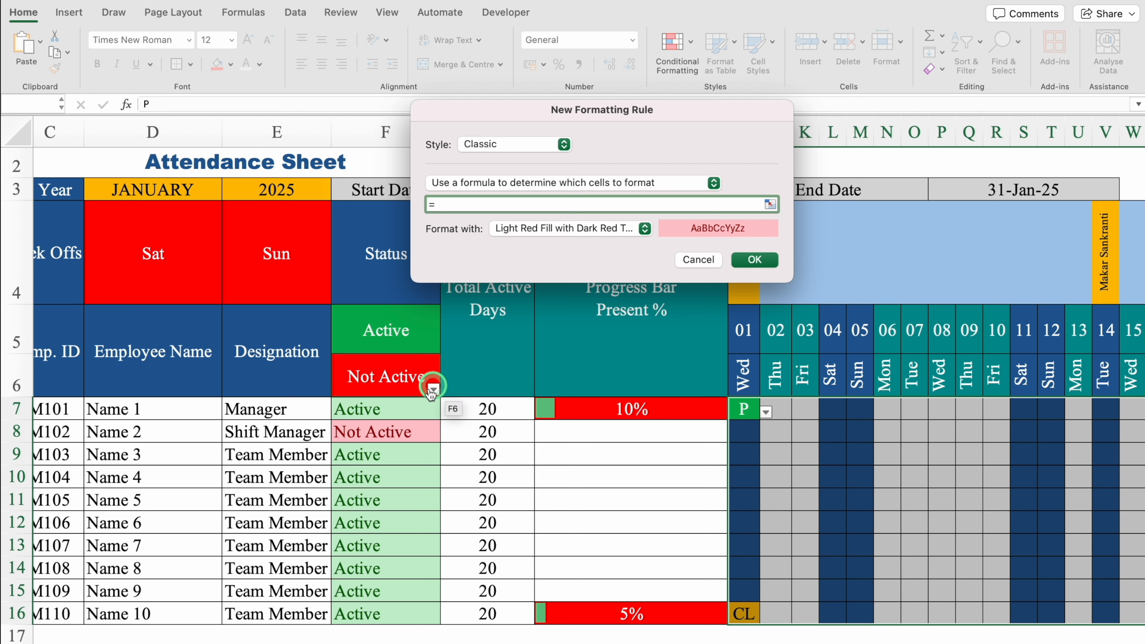
Set the rule formula to =$F7="Not Active" with Light Red Fill with Dark Red Text, and apply it
click(395, 407)
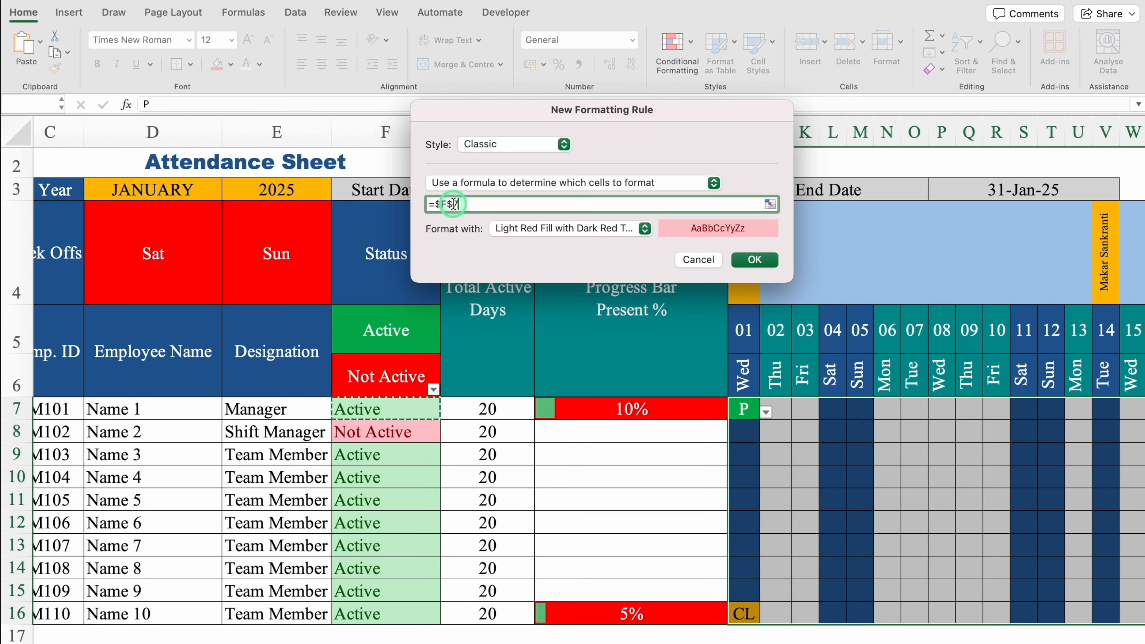
key(BackSpace)
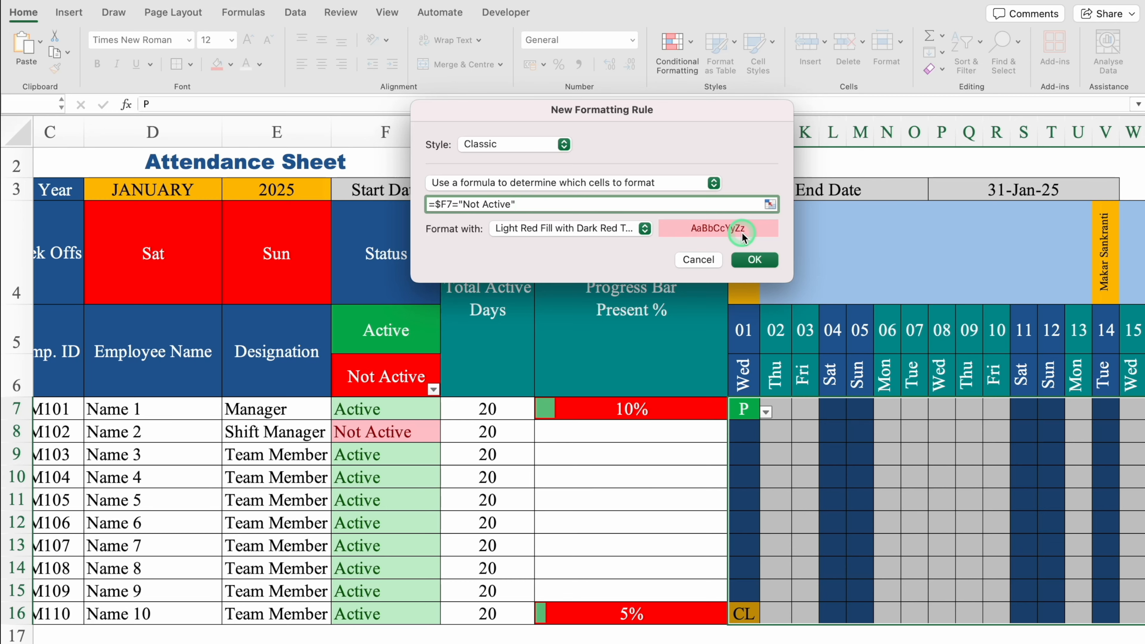
click(754, 259)
scroll(586, 406, right, 3)
scroll(586, 405, left, 4)
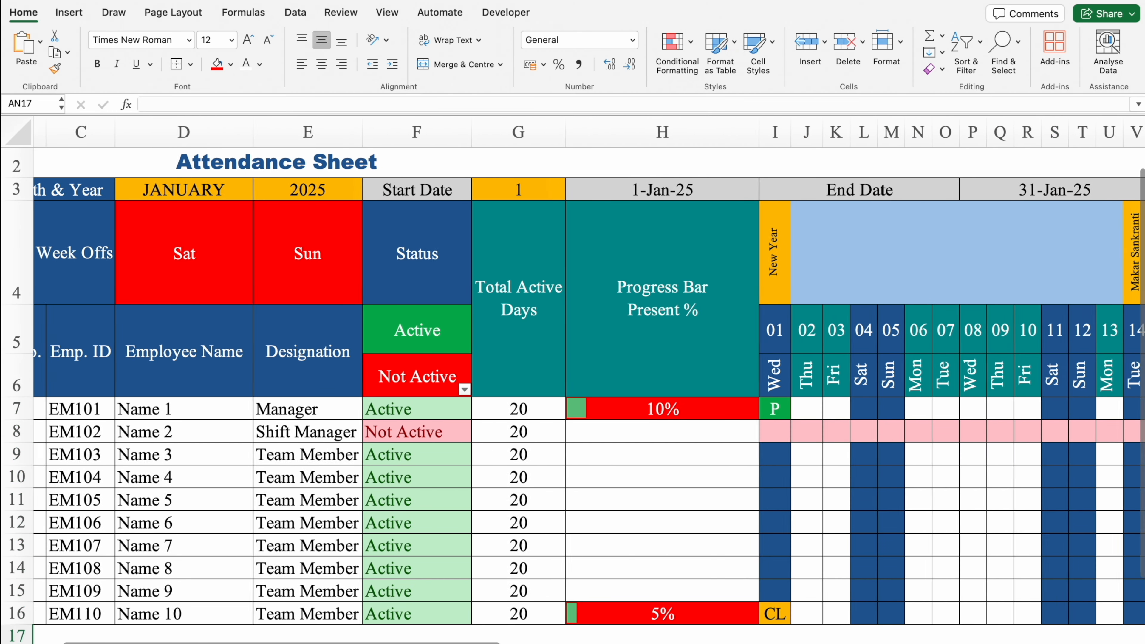
scroll(586, 406, right, 3)
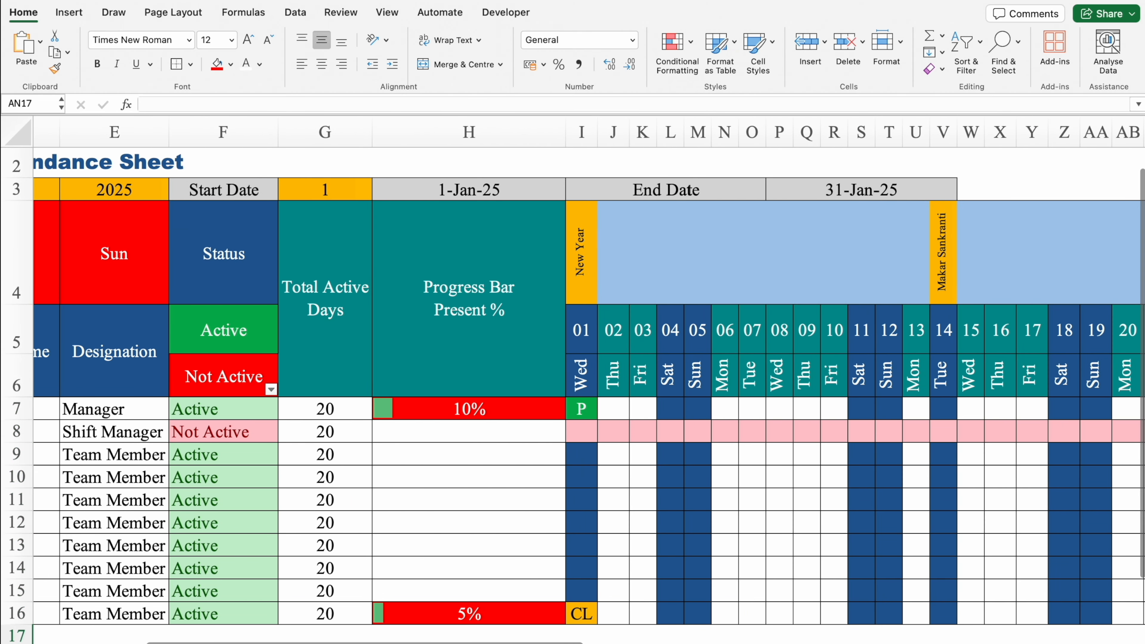
Change the status in F8 to Active
click(244, 432)
click(285, 434)
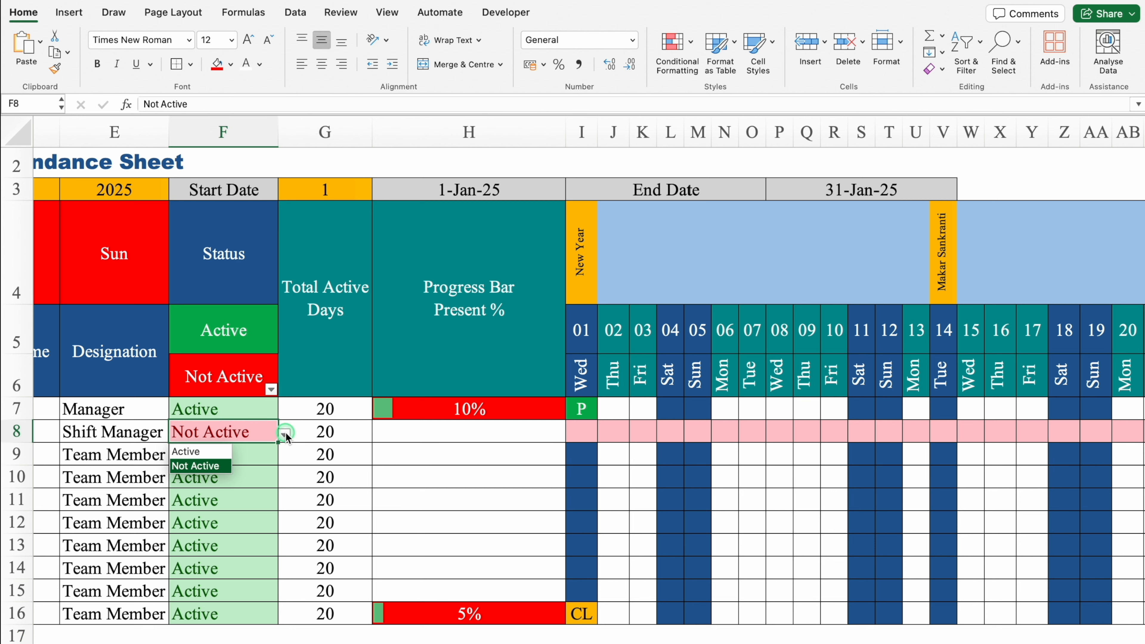
click(204, 452)
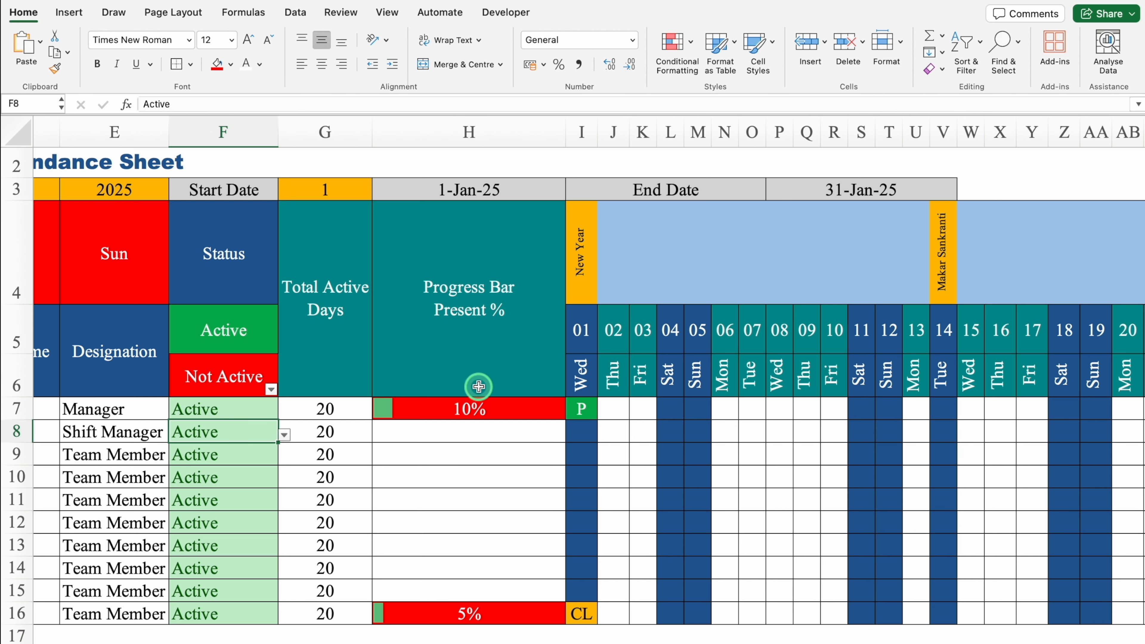
Create a copy of the January sheet at the end of the workbook
scroll(332, 619, left, 5)
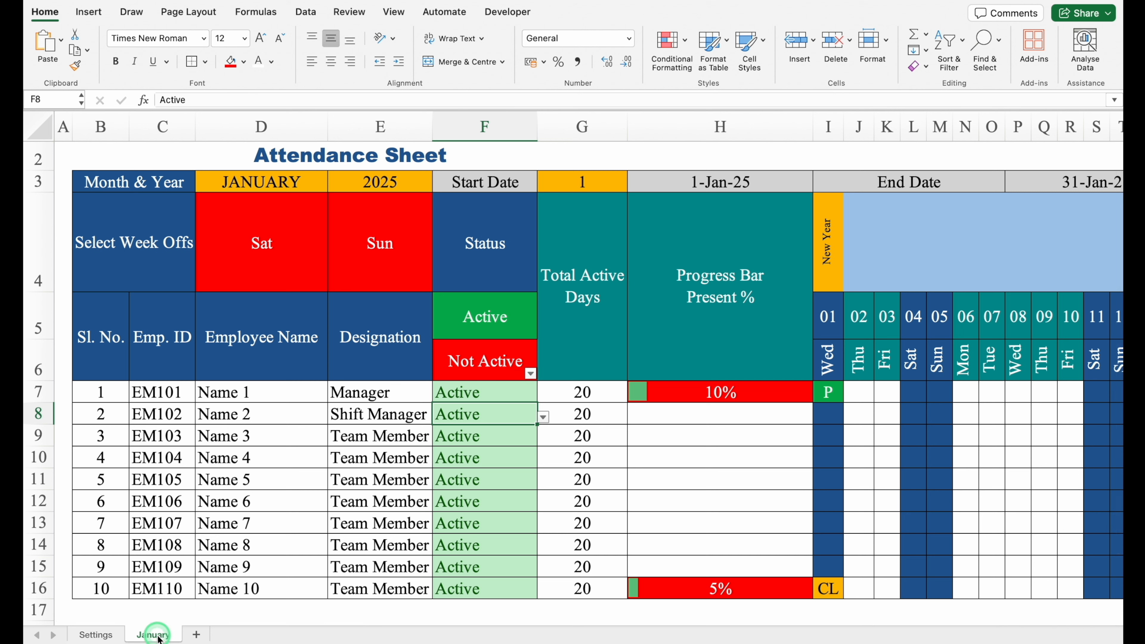
right_click(157, 636)
click(198, 494)
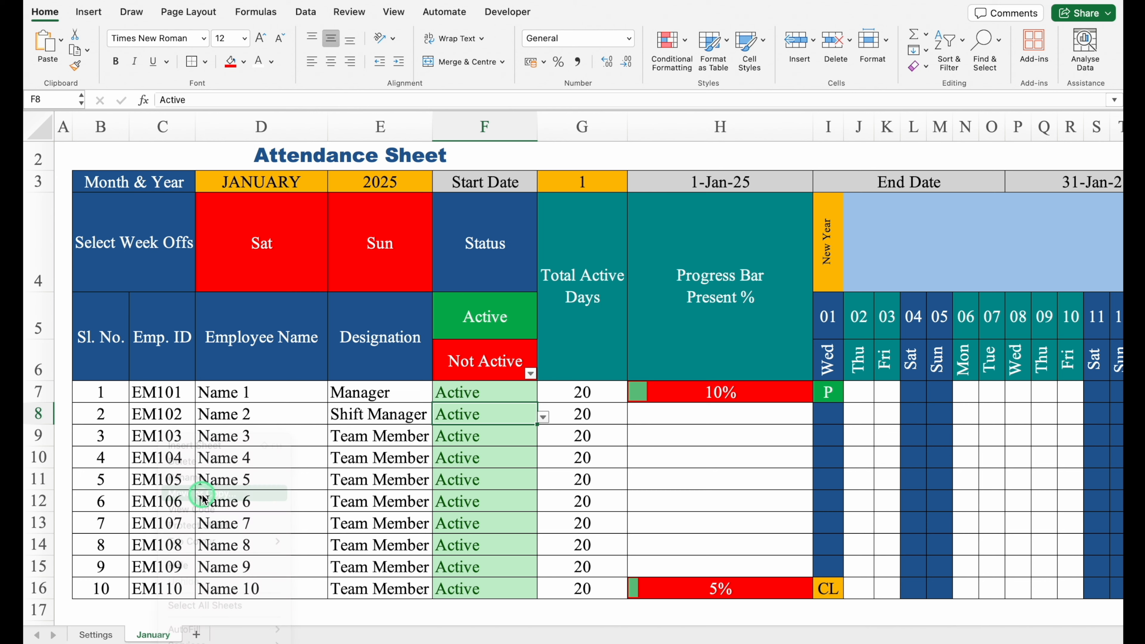
click(194, 493)
click(140, 575)
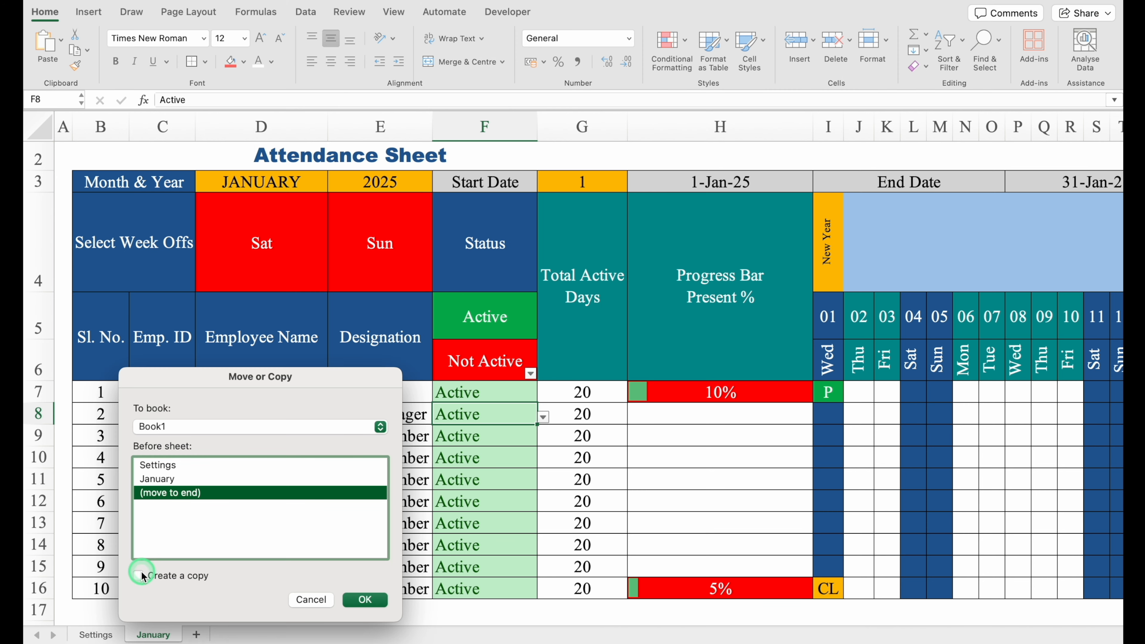
click(365, 600)
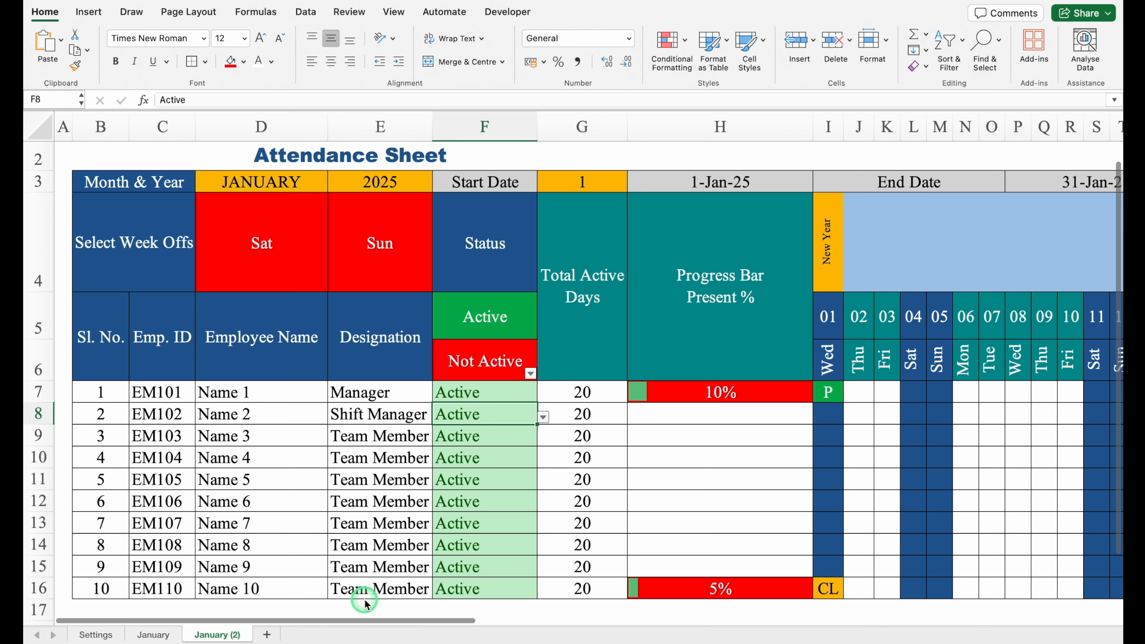
Rename the copied sheet as February and set its month in D3 to FEBRUARY
click(228, 636)
double_click(227, 636)
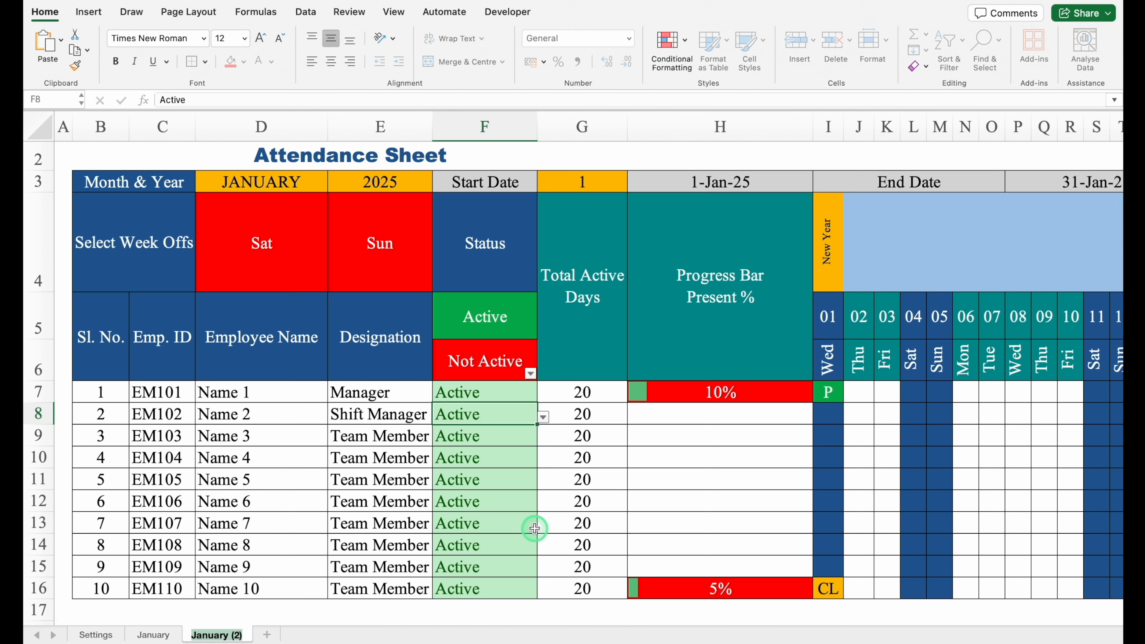
text(February)
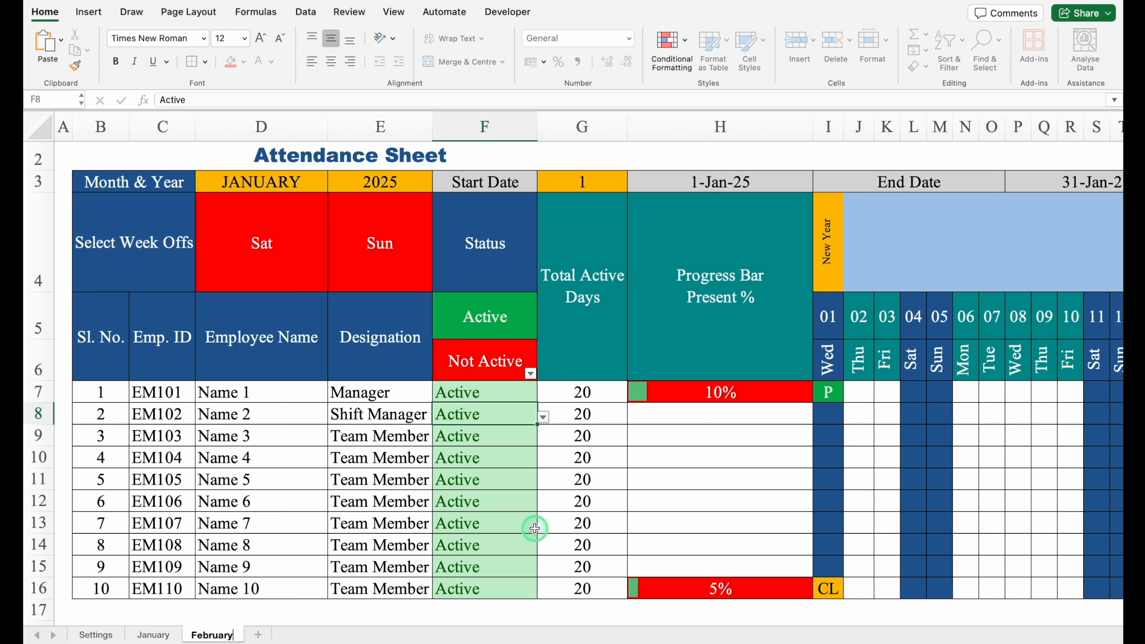
click(311, 183)
click(335, 184)
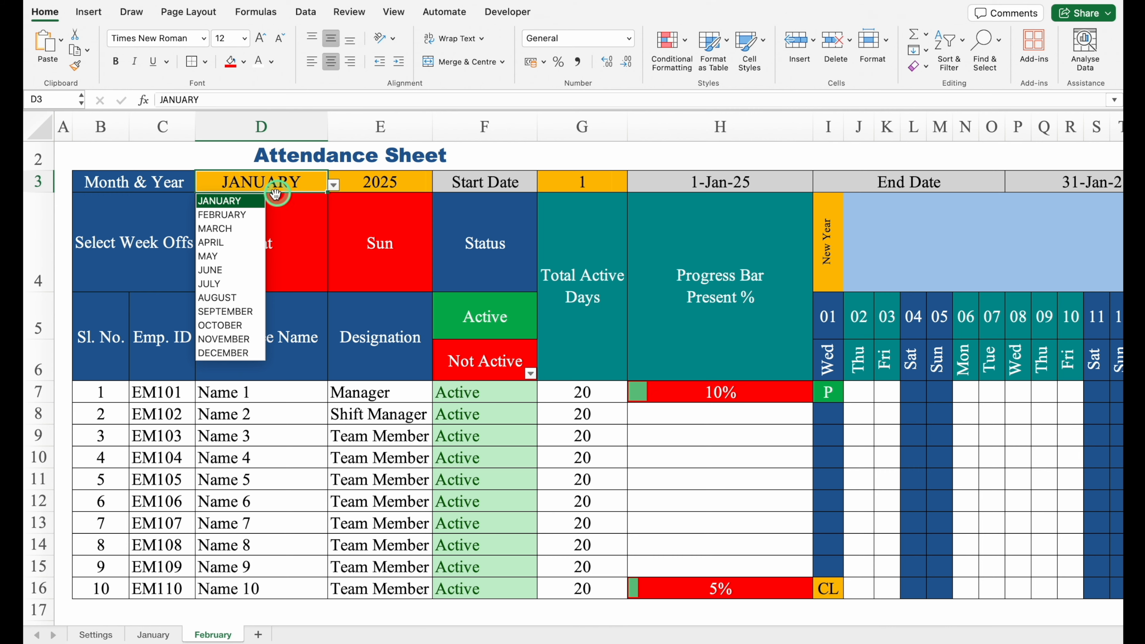
click(241, 216)
Clear the attendance marks from the February sheet's day columns I to AM, rows 7 to 16
drag(427, 618, 600, 613)
drag(444, 397, 769, 606)
key(Delete)
drag(637, 389, 638, 587)
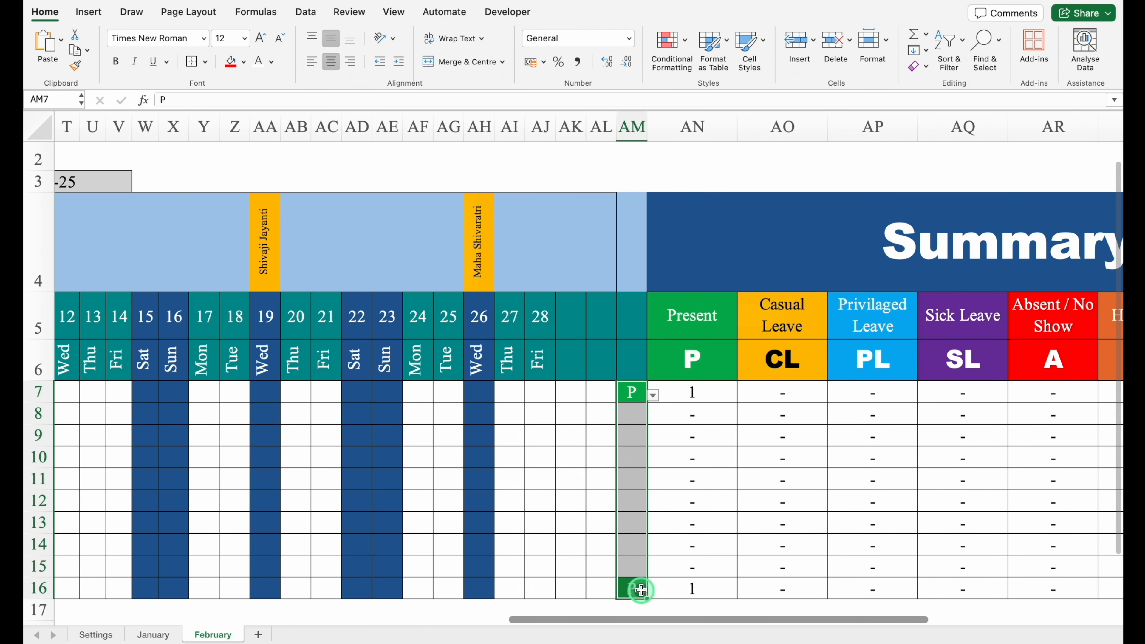
key(Delete)
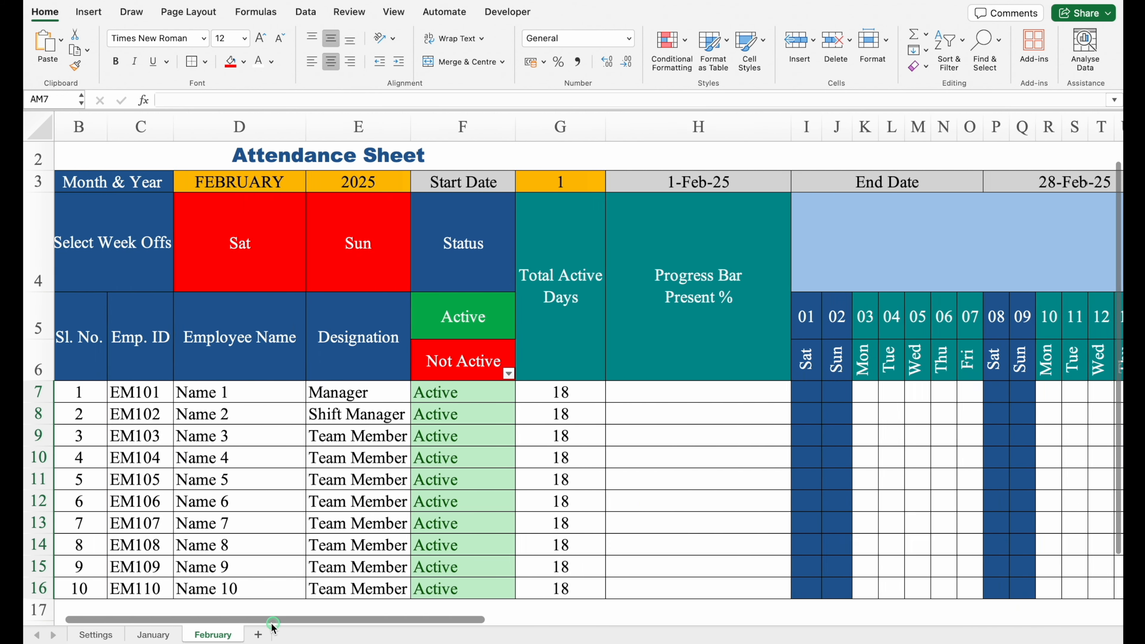
Duplicate the February sheet eleven times, placing the copies after it
click(223, 636)
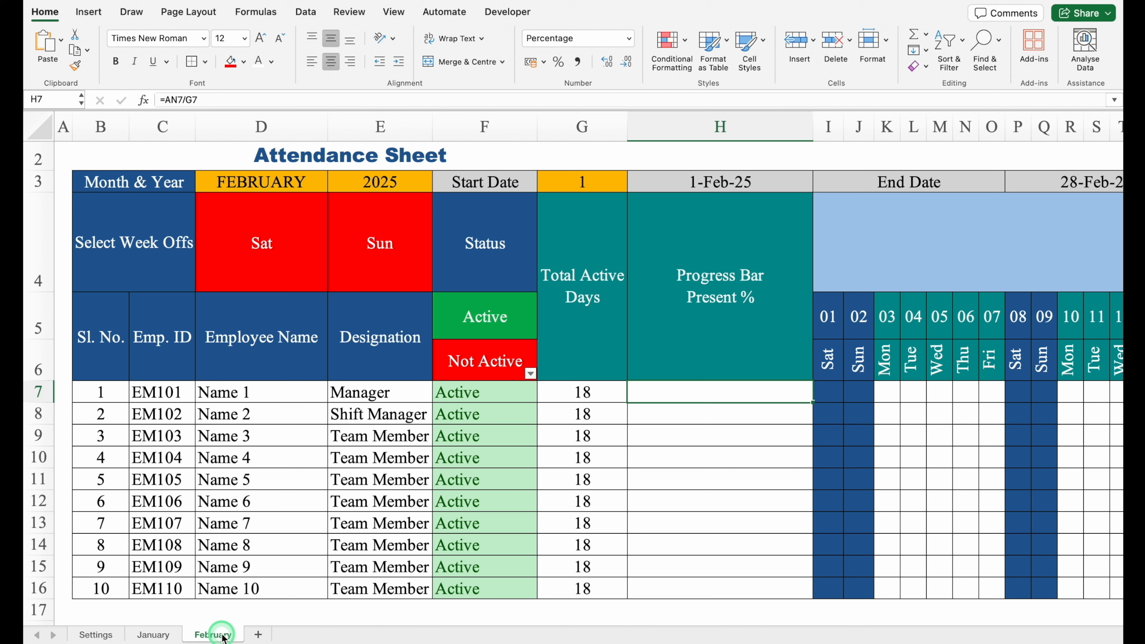
drag(234, 636, 779, 636)
drag(780, 636, 1006, 637)
Rename the February copies in order as March through December and set each sheet's month in D3 to match
double_click(268, 636)
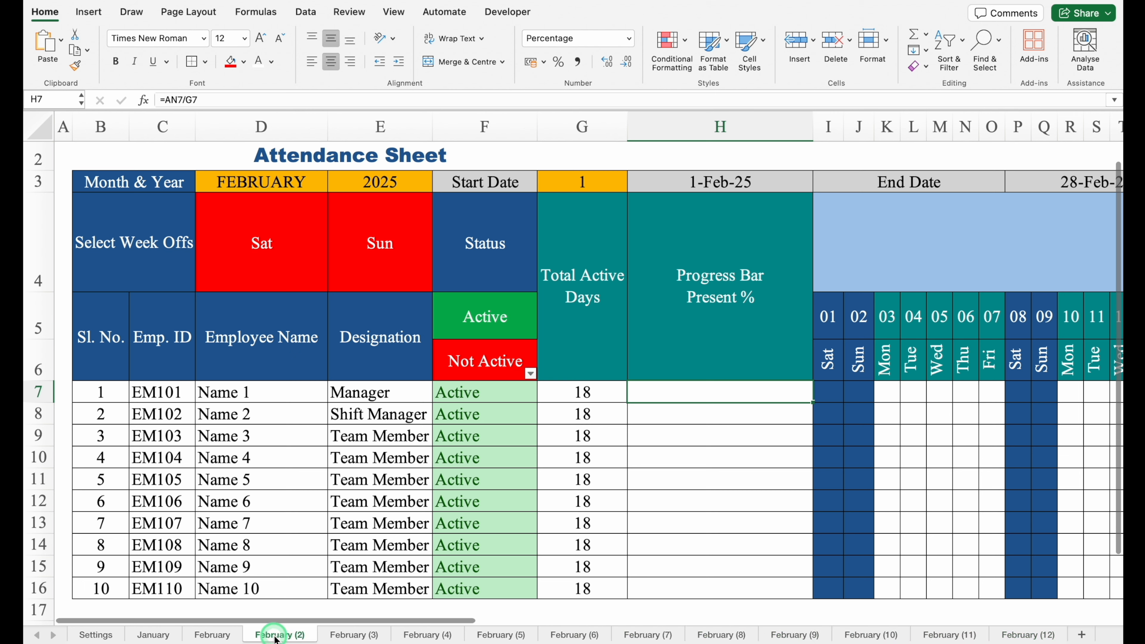
text(March)
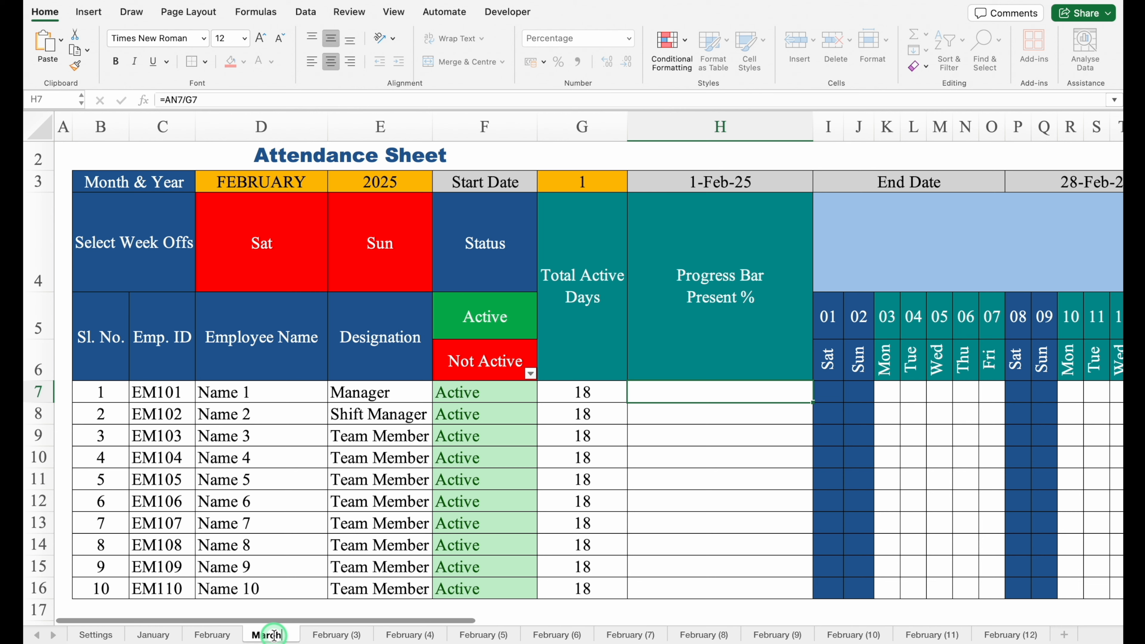
click(300, 183)
click(334, 184)
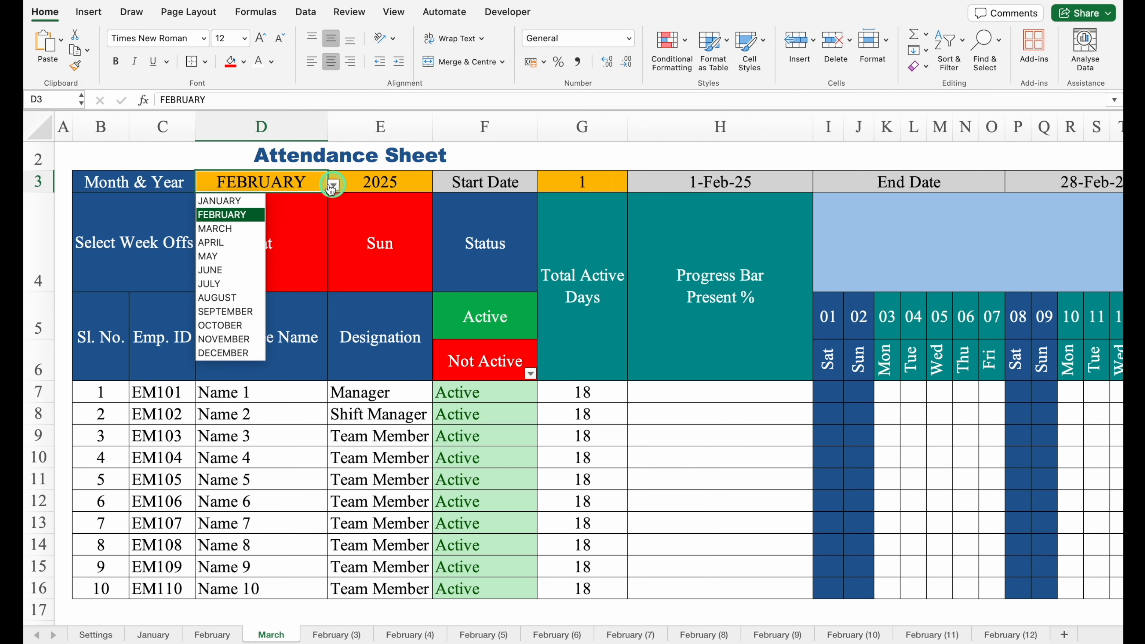
click(233, 230)
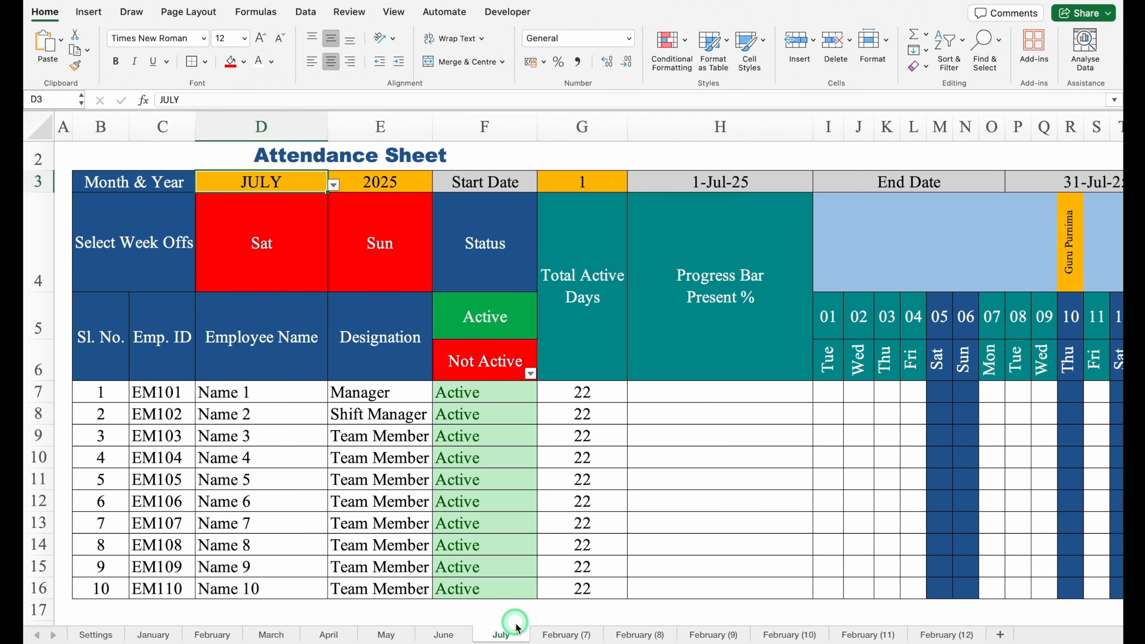
click(246, 311)
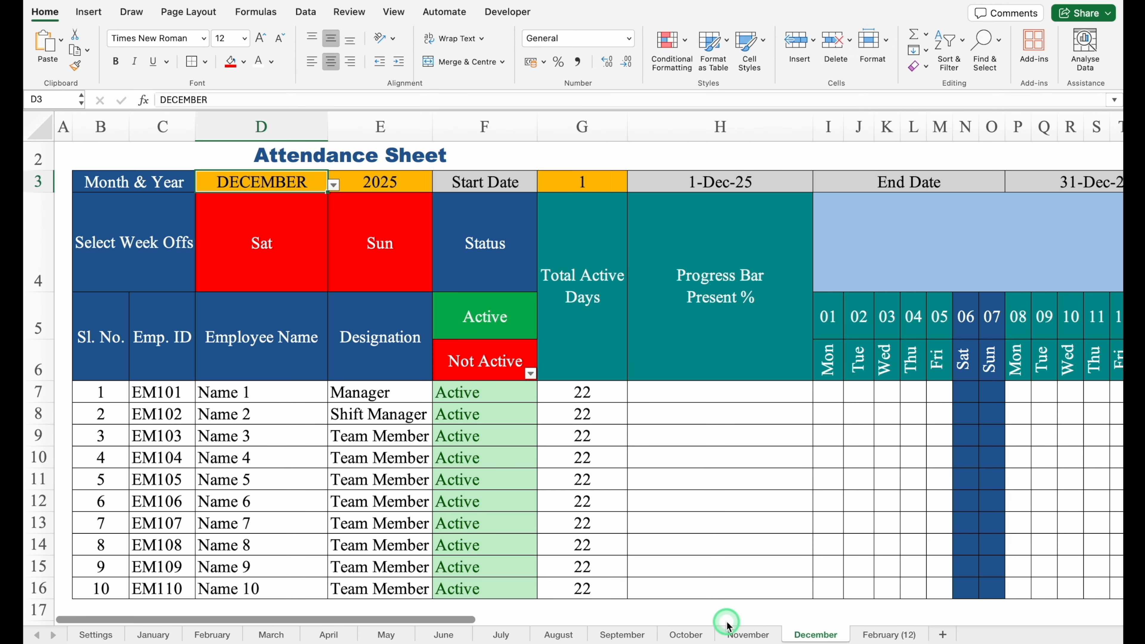
Rename the last remaining February copy as Annual
click(882, 631)
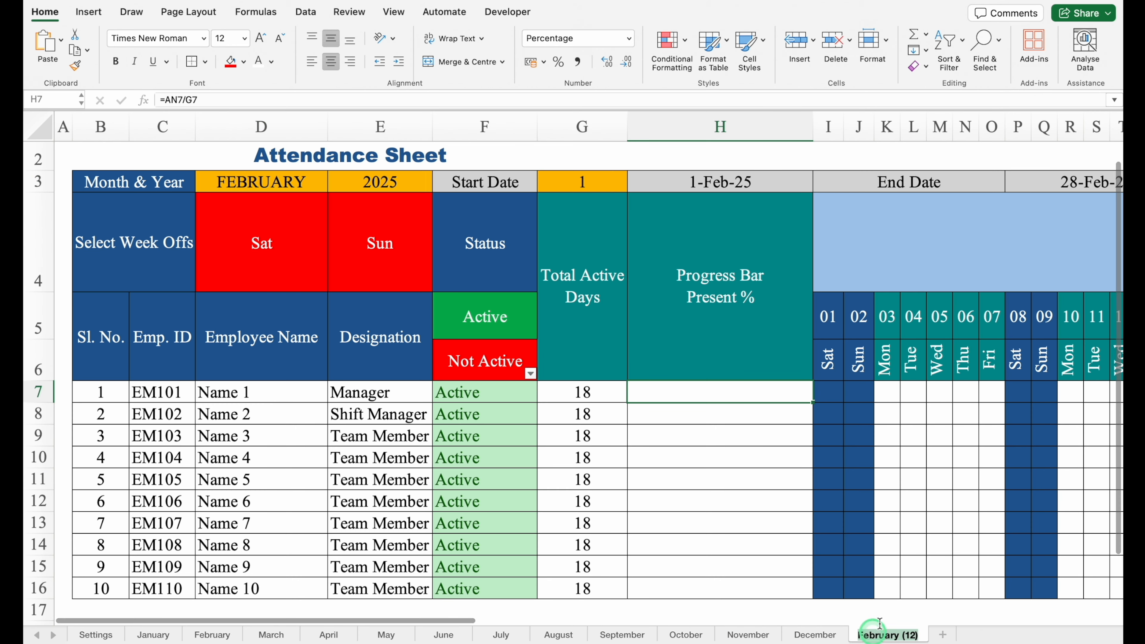
text(Ann)
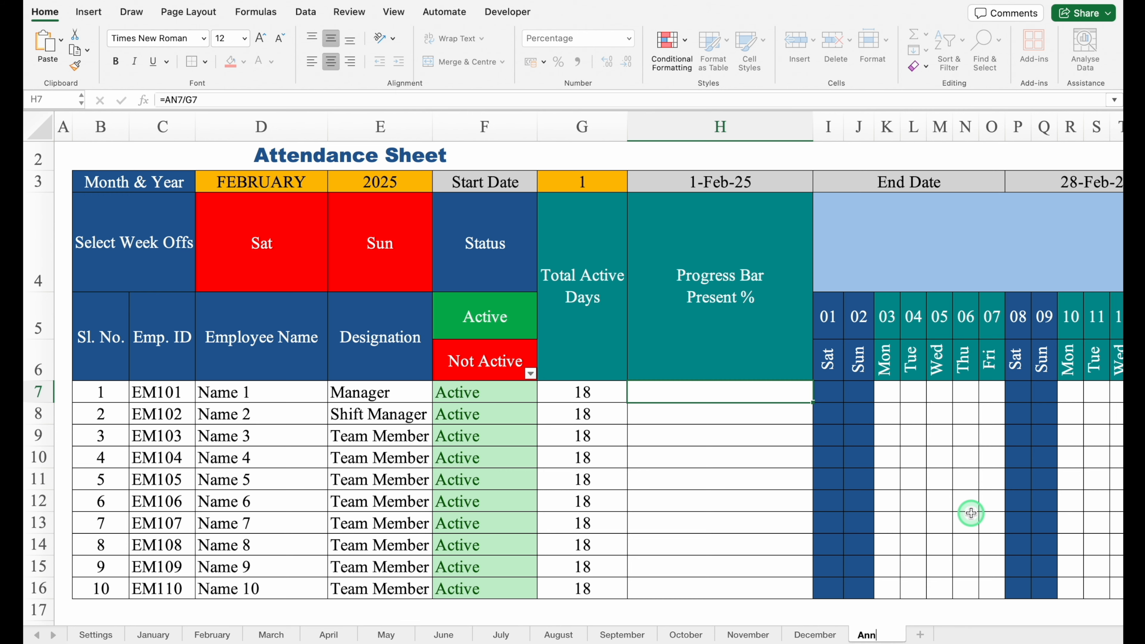
text(ual)
key(Return)
Clear the summary formulas in AN7:AU16 on the Annual sheet
scroll(988, 541, right, 15)
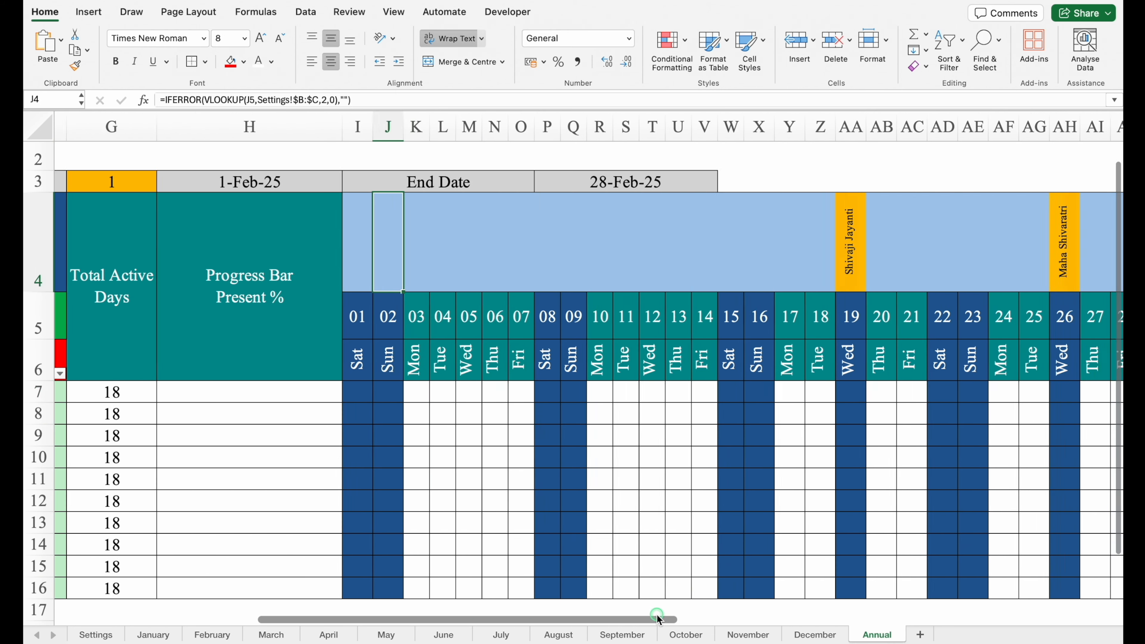
scroll(1002, 582, right, 5)
drag(343, 392, 955, 582)
key(Delete)
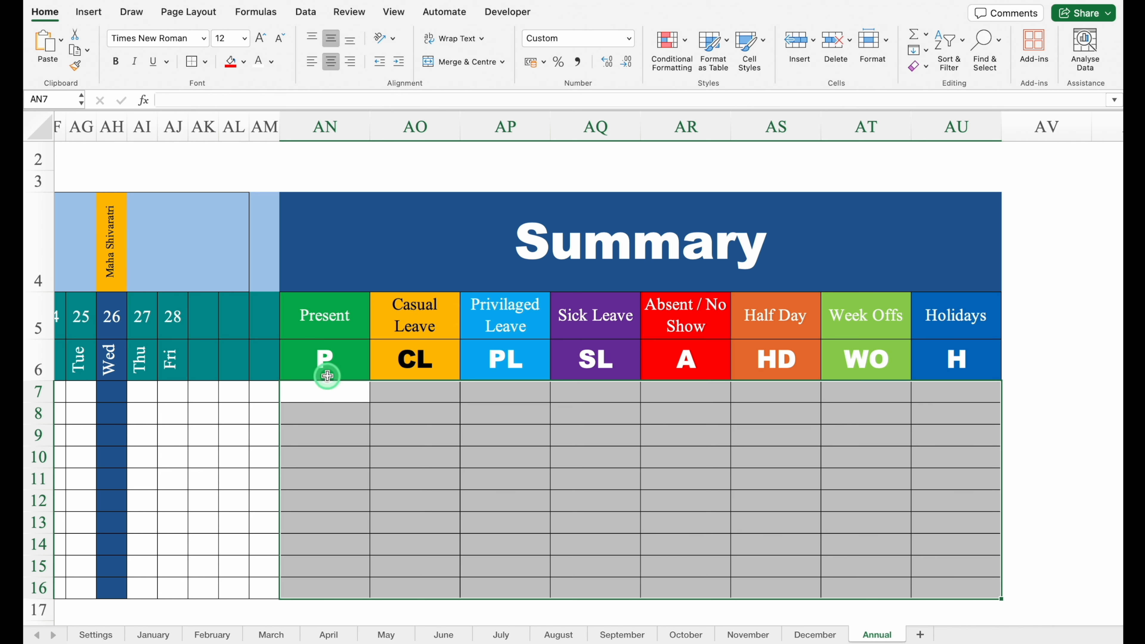
Enter a formula in AN7 of the Annual sheet that sums AN7 across the January to December sheets
click(335, 390)
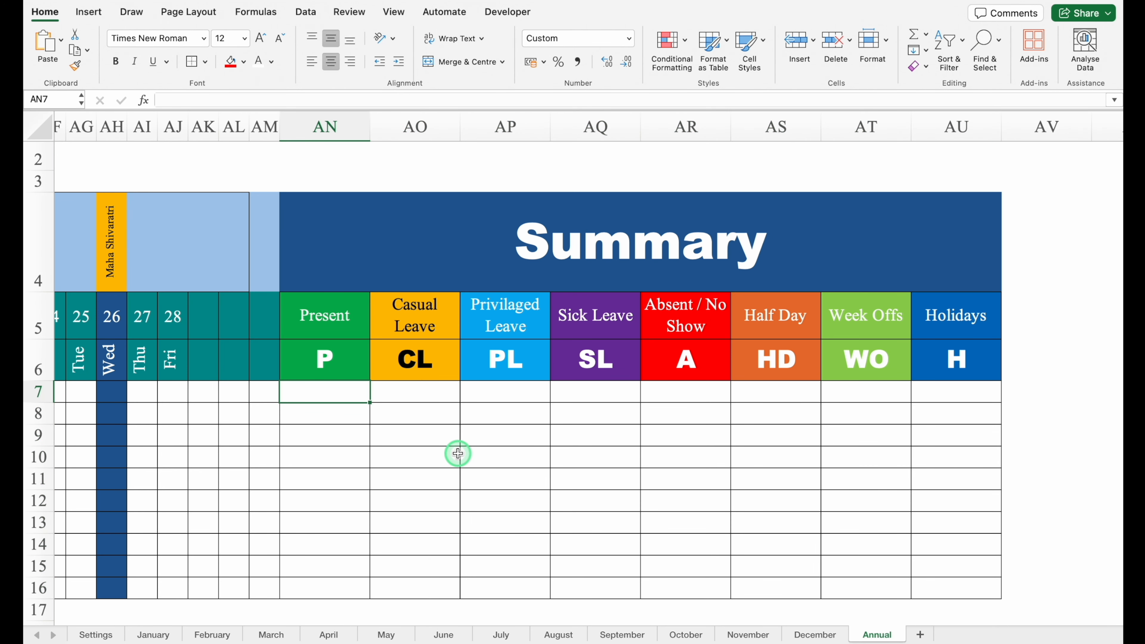
text(=SUM)
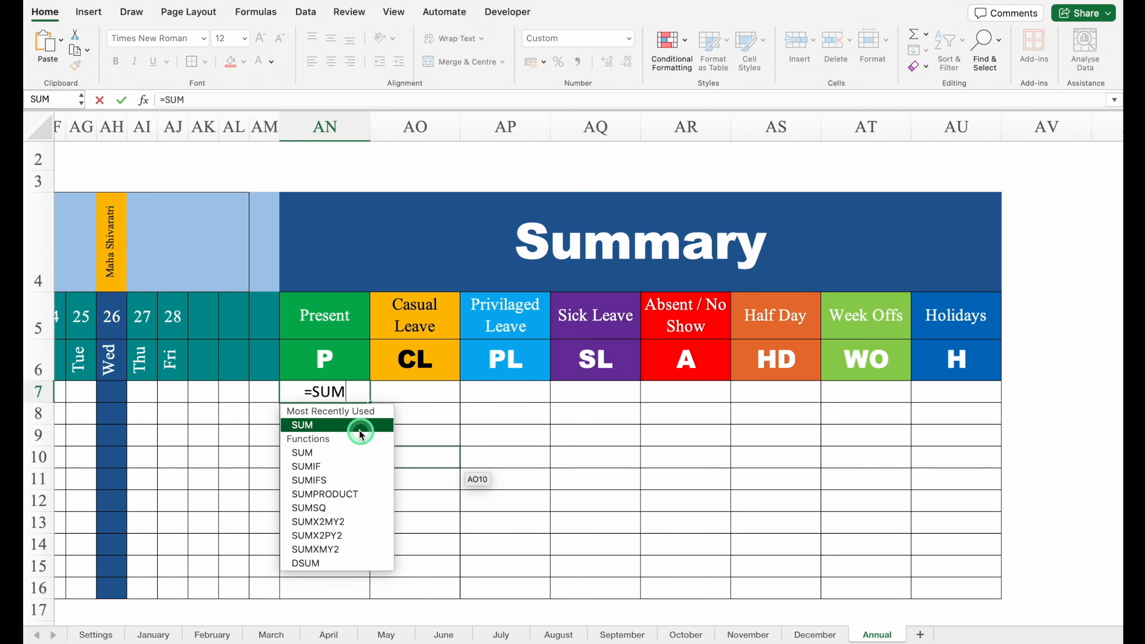
double_click(355, 425)
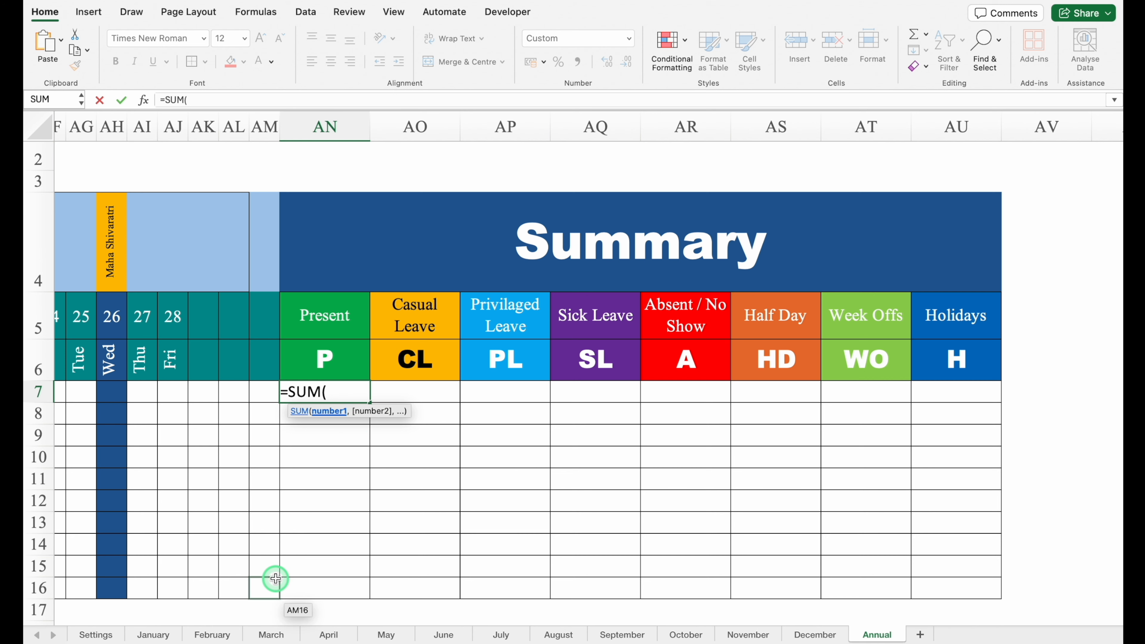
click(154, 636)
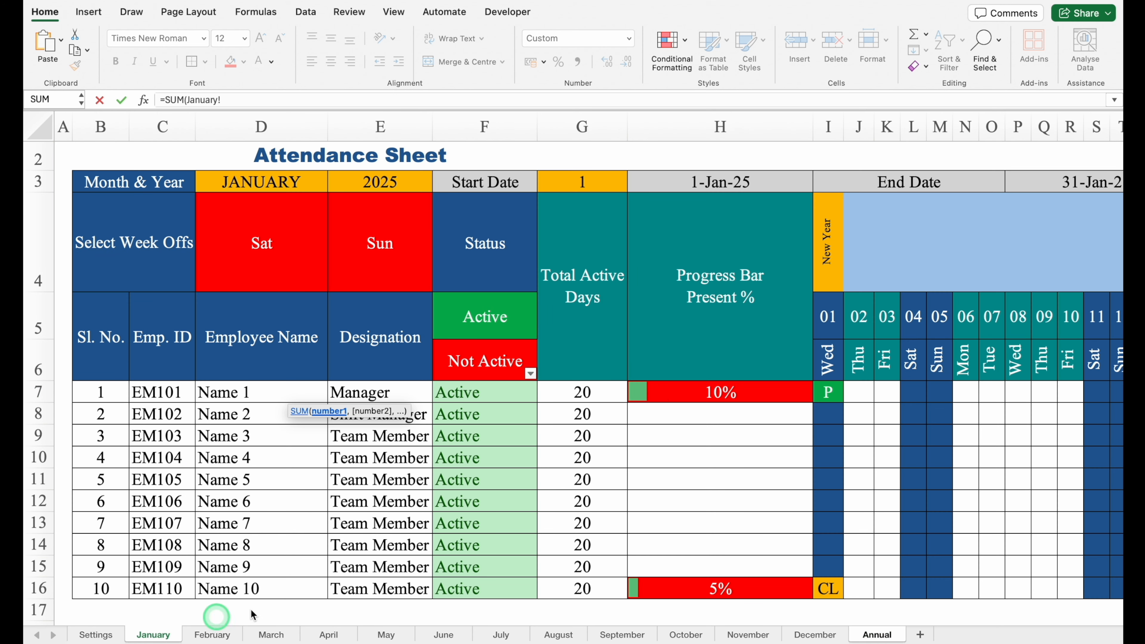
shift+click(819, 635)
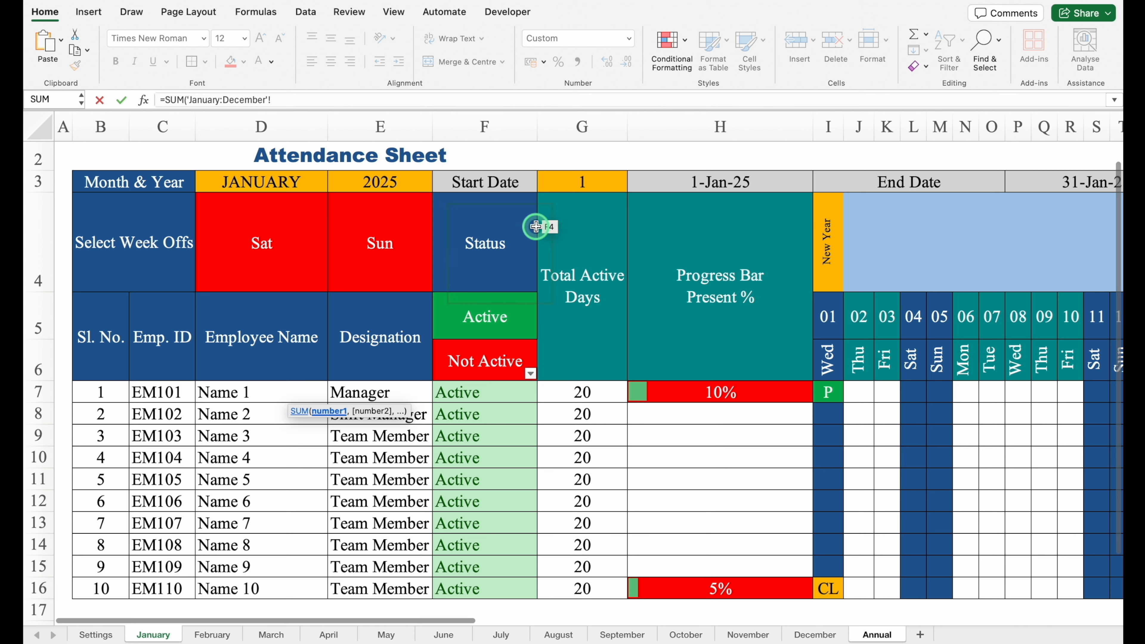
click(668, 599)
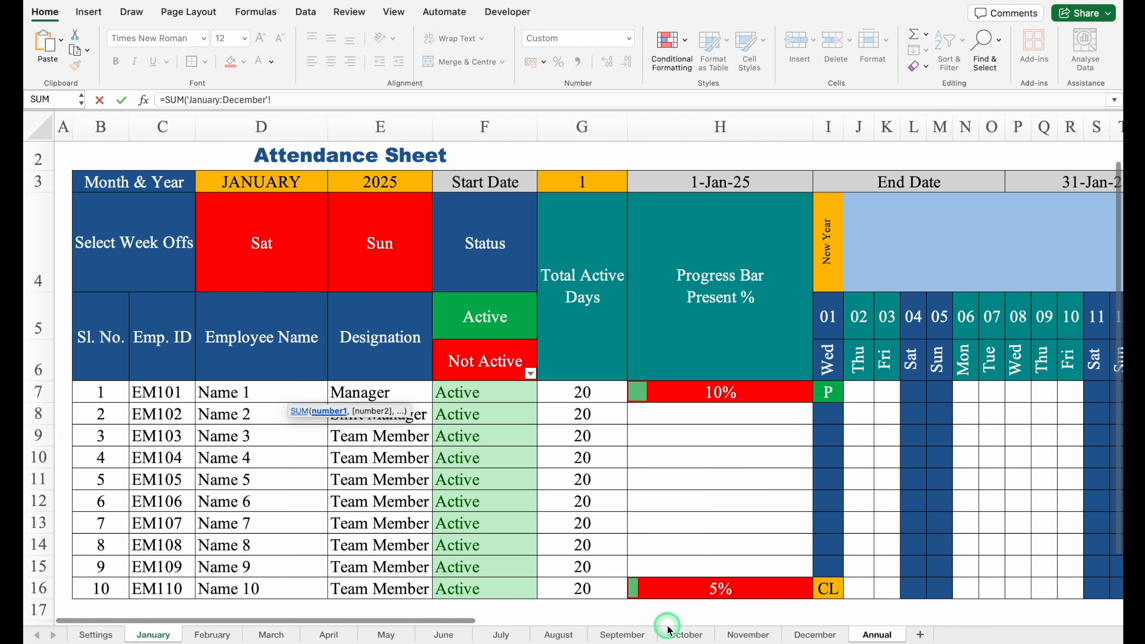
drag(463, 620, 969, 628)
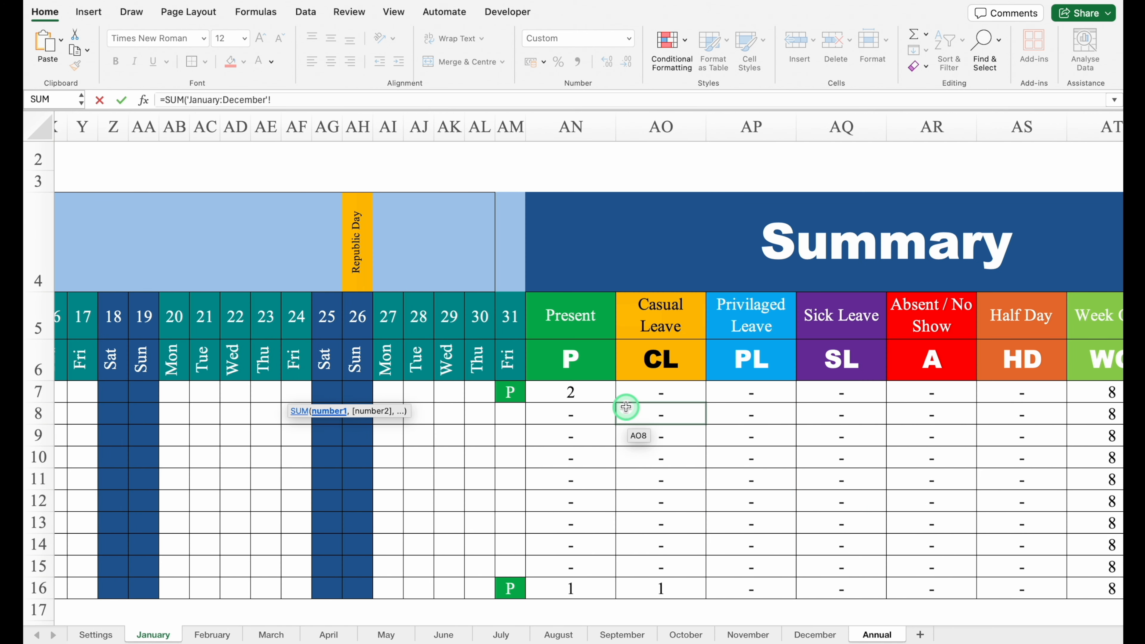
click(590, 389)
text())
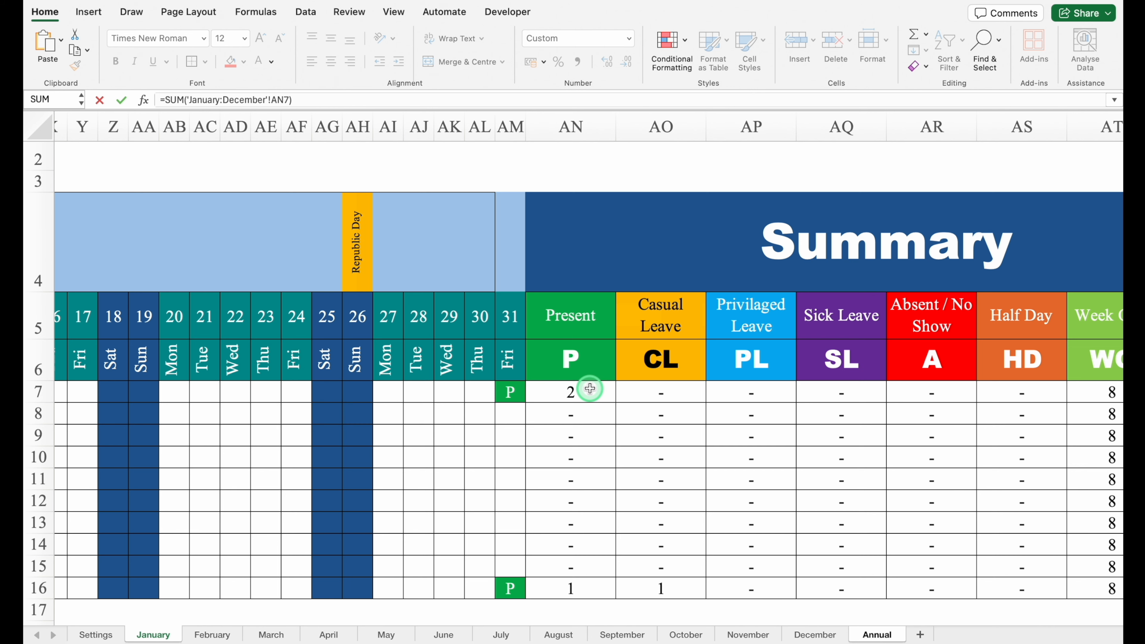
key(Return)
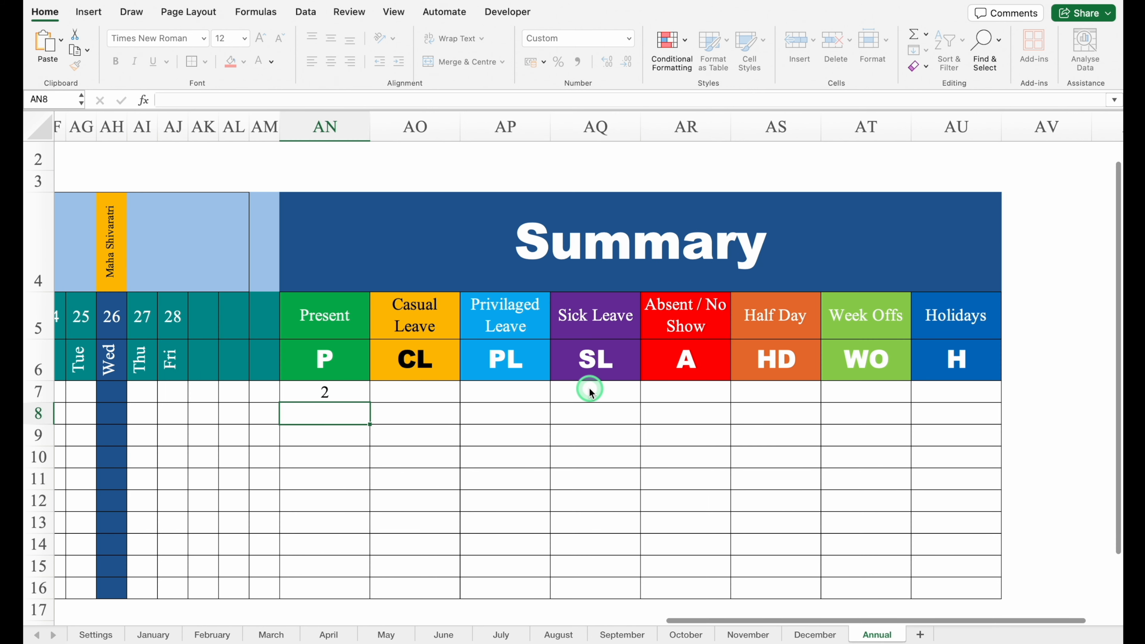
Fill the AN7 sum formula across and down the summary table to AU16, and check the formulas in AT7 and AU7
click(347, 387)
drag(369, 404, 972, 601)
click(1064, 371)
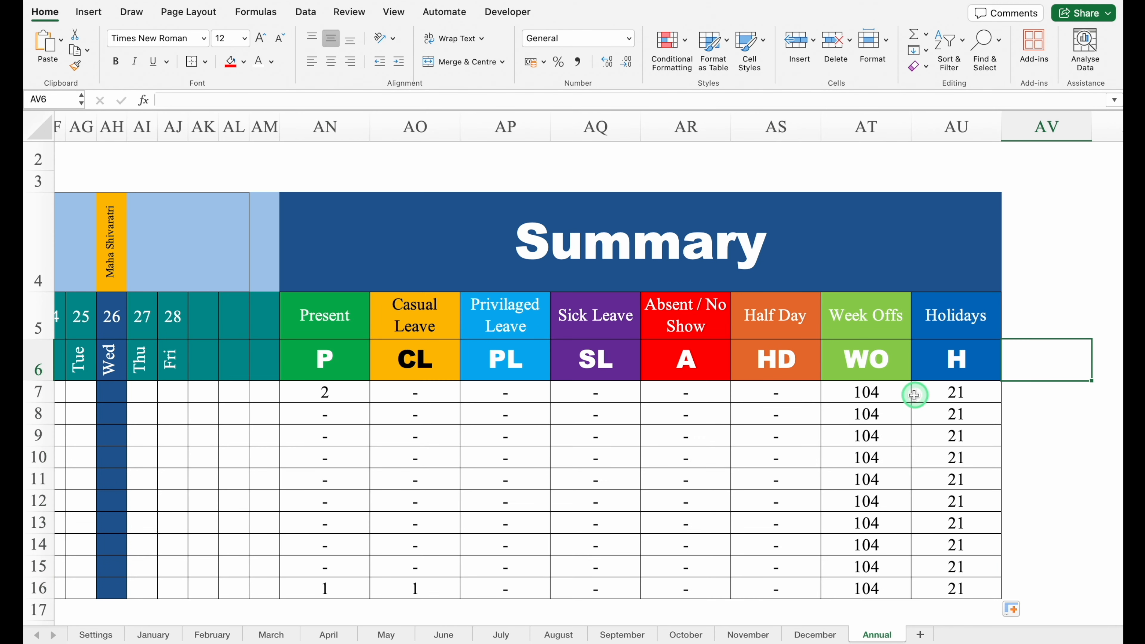
click(885, 393)
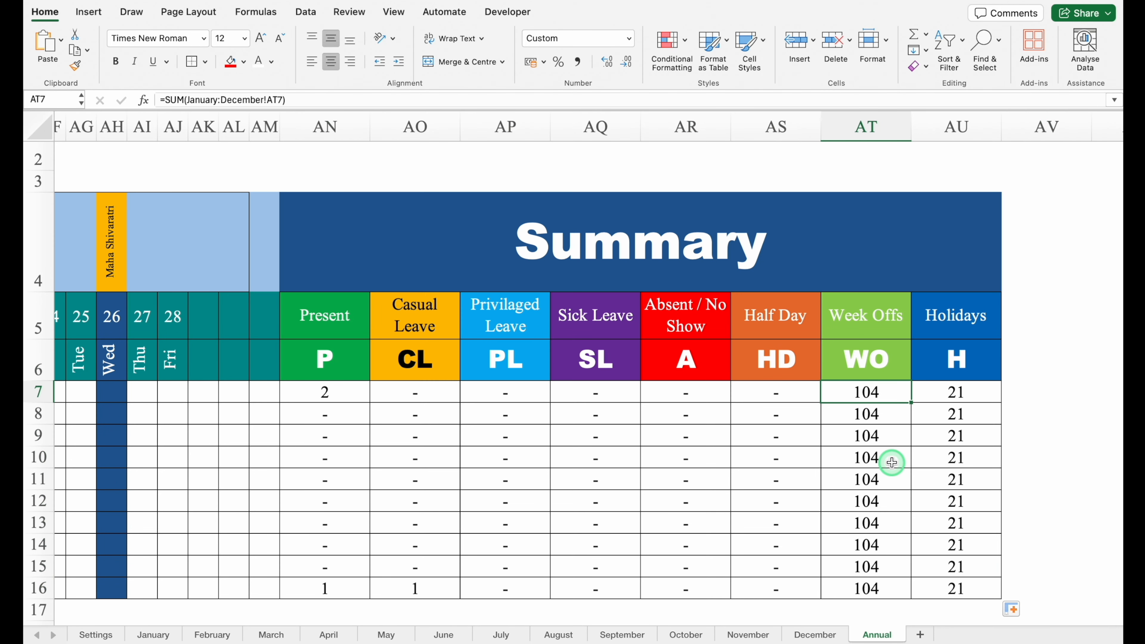
click(970, 391)
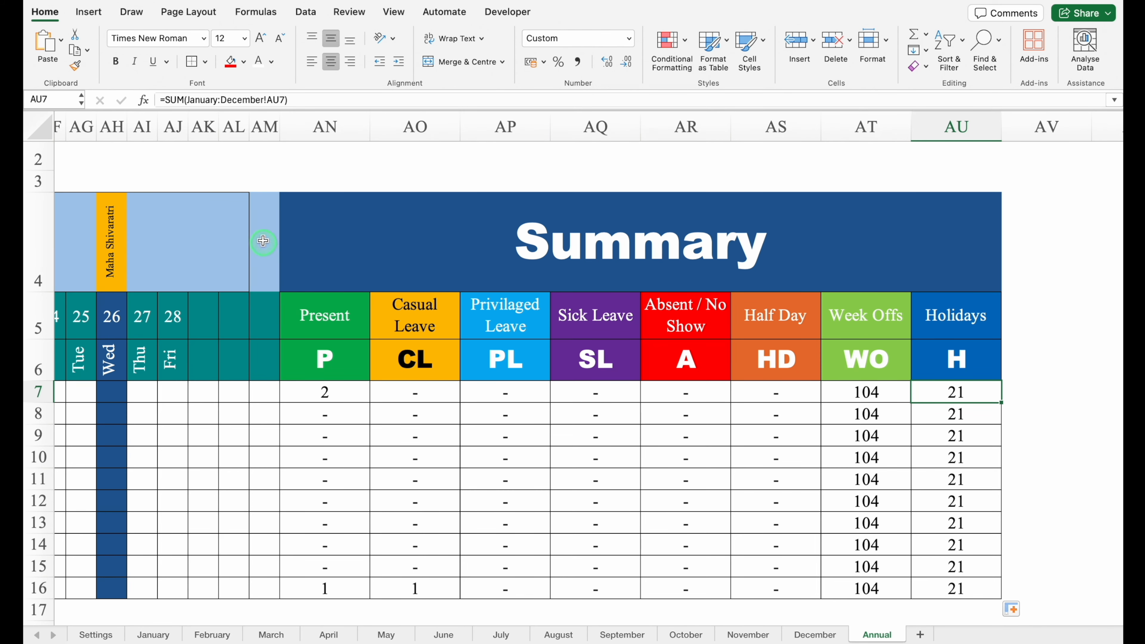
Replace the Total Active Days formula in G7 with =SUM(January:December!G7) and fill it down to G16
scroll(264, 241, left, 15)
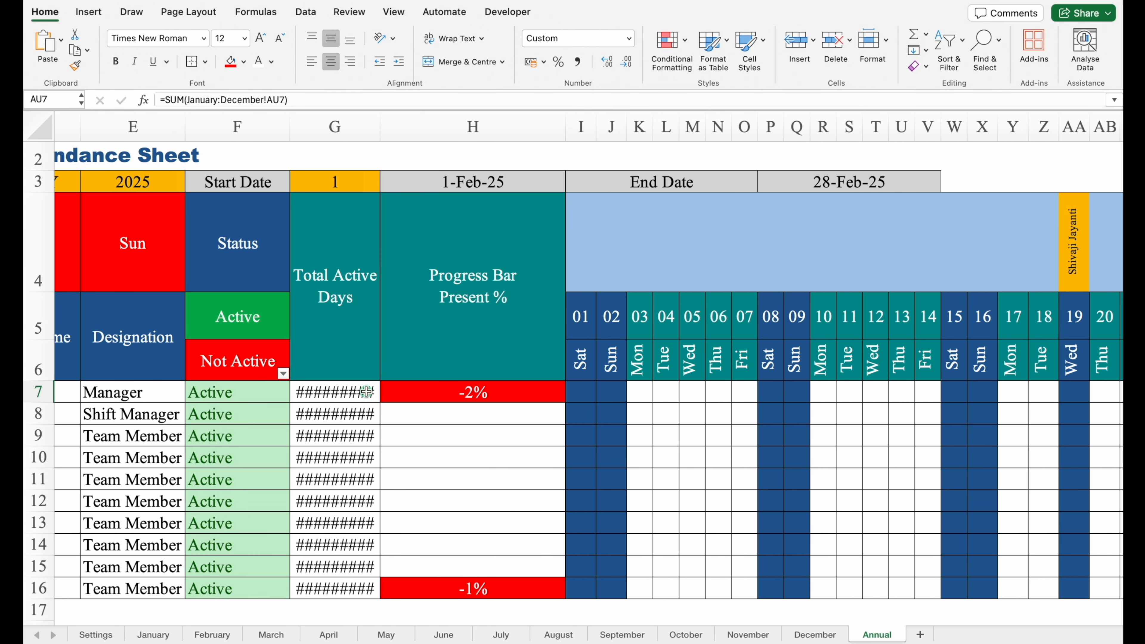
click(366, 391)
key(Delete)
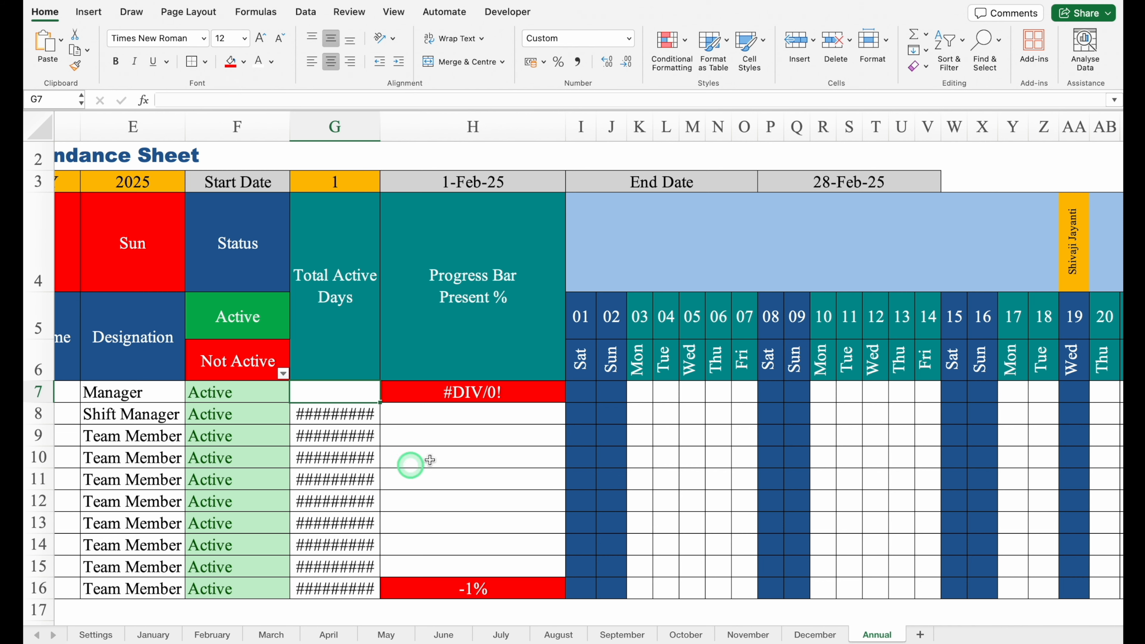
drag(500, 615, 823, 616)
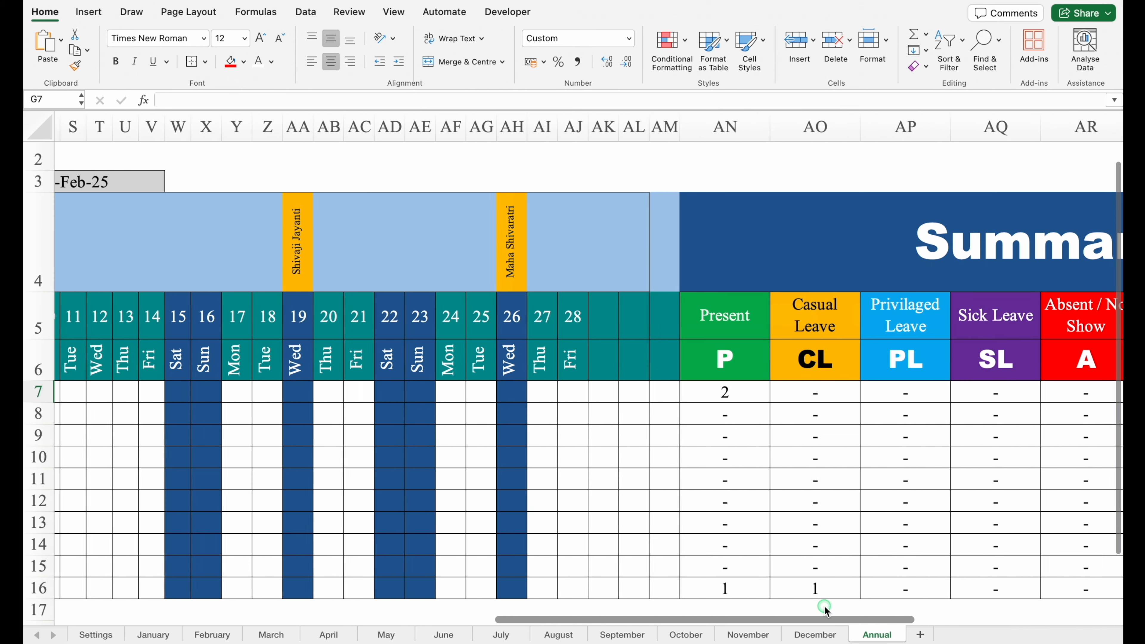
click(740, 391)
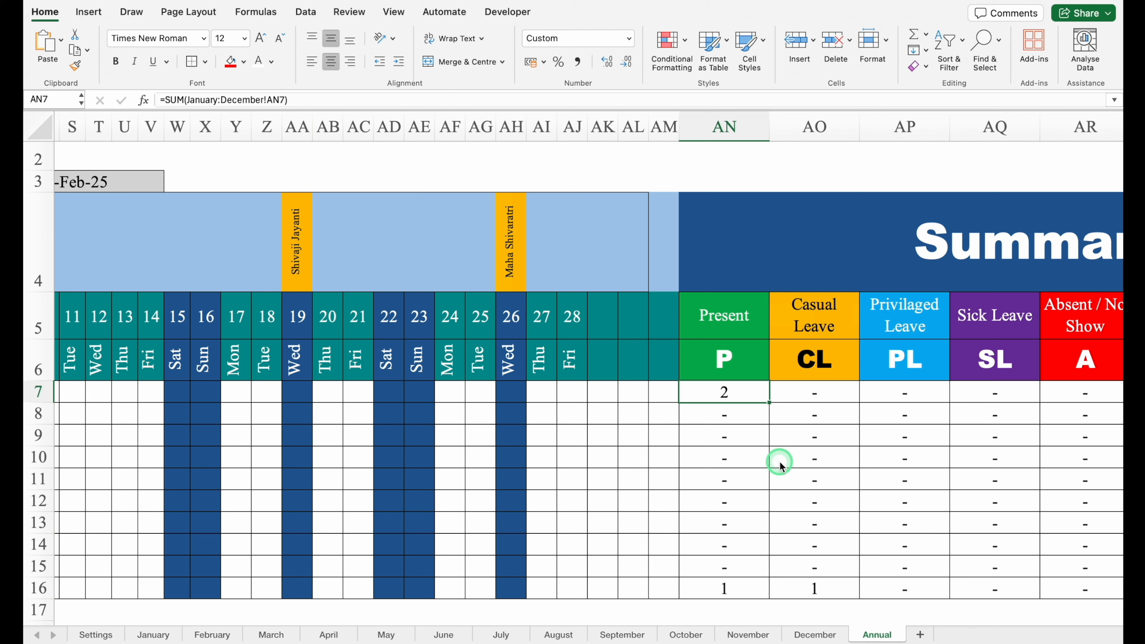
drag(779, 622, 391, 621)
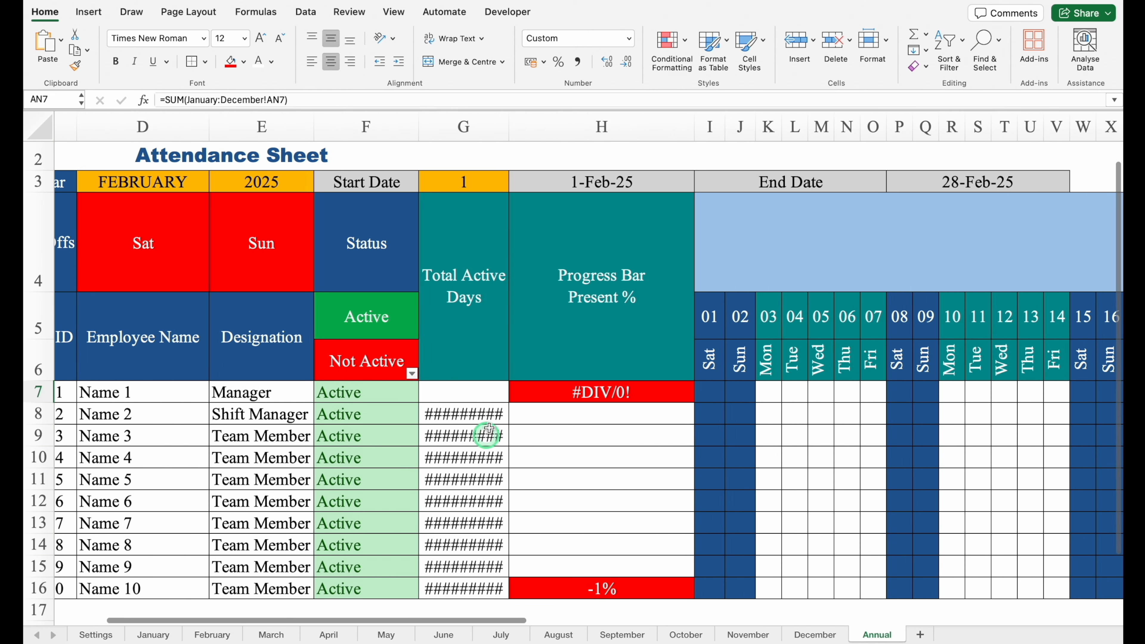
click(464, 393)
text(=SUM(January:December!G7))
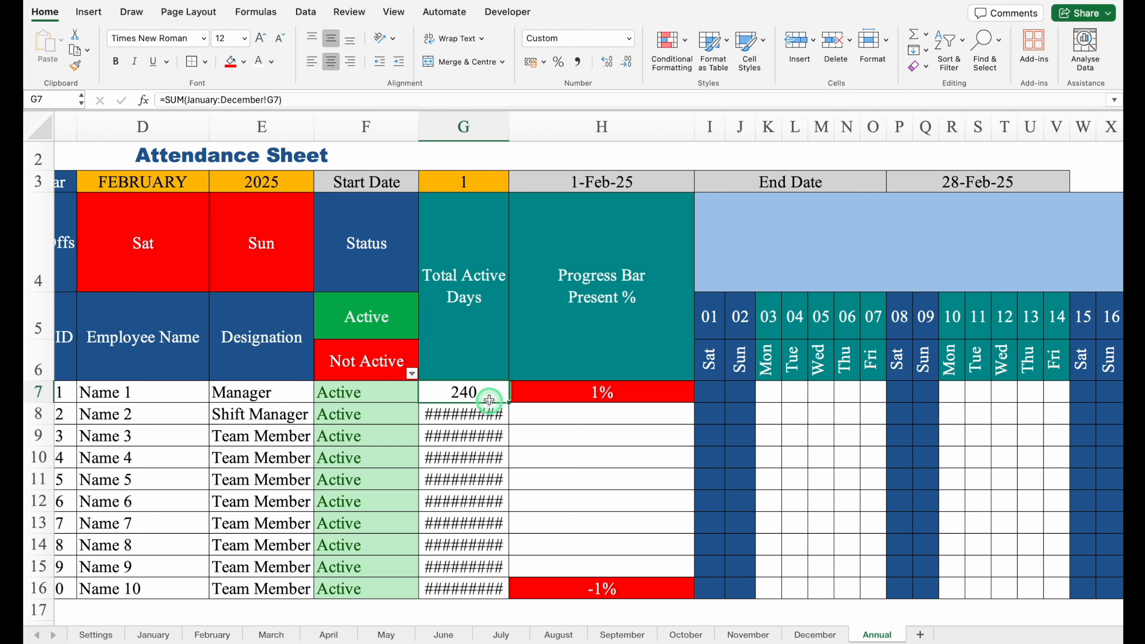
double_click(509, 402)
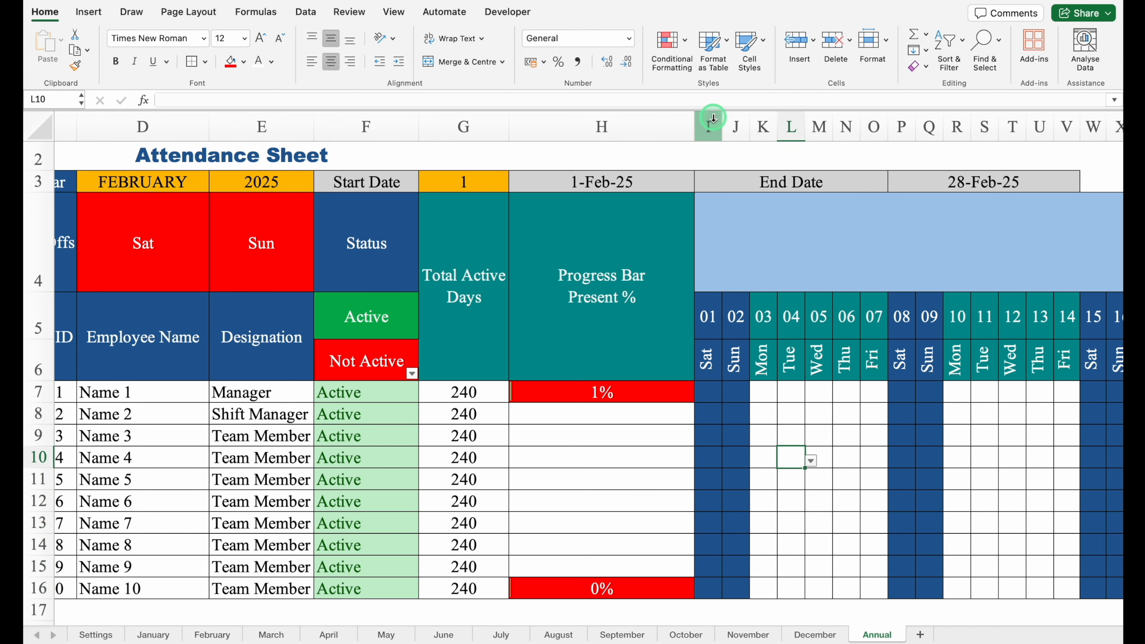
Delete all daily date columns between the Progress Bar column and the Summary section on the Annual sheet
drag(708, 126, 951, 122)
right_click(953, 122)
click(984, 225)
right_click(833, 122)
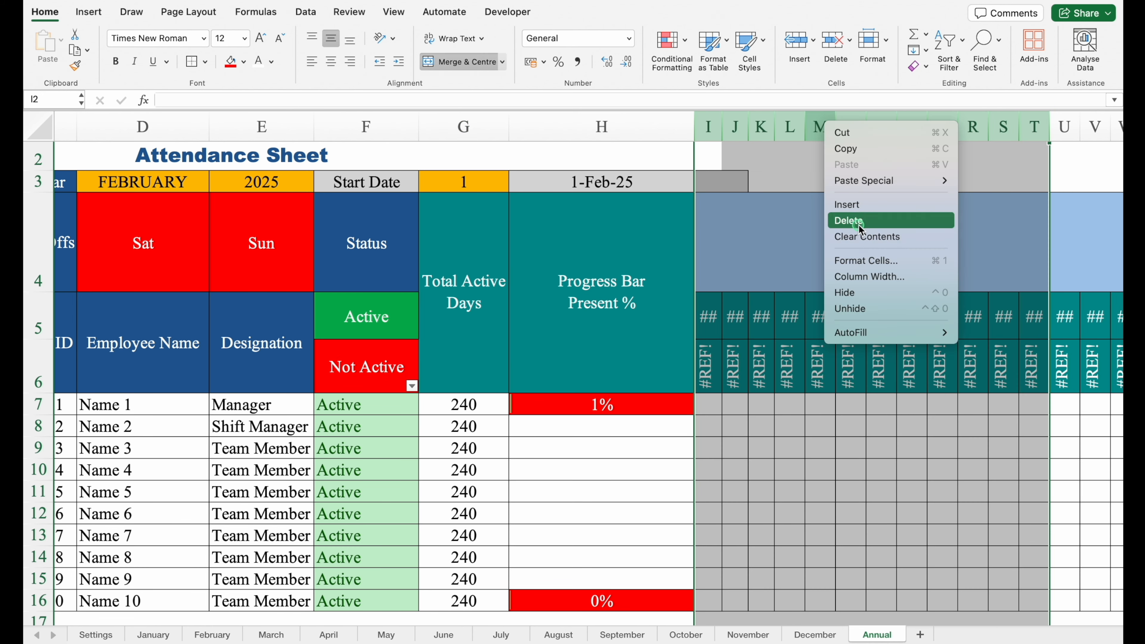
click(864, 222)
drag(708, 126, 881, 137)
click(857, 224)
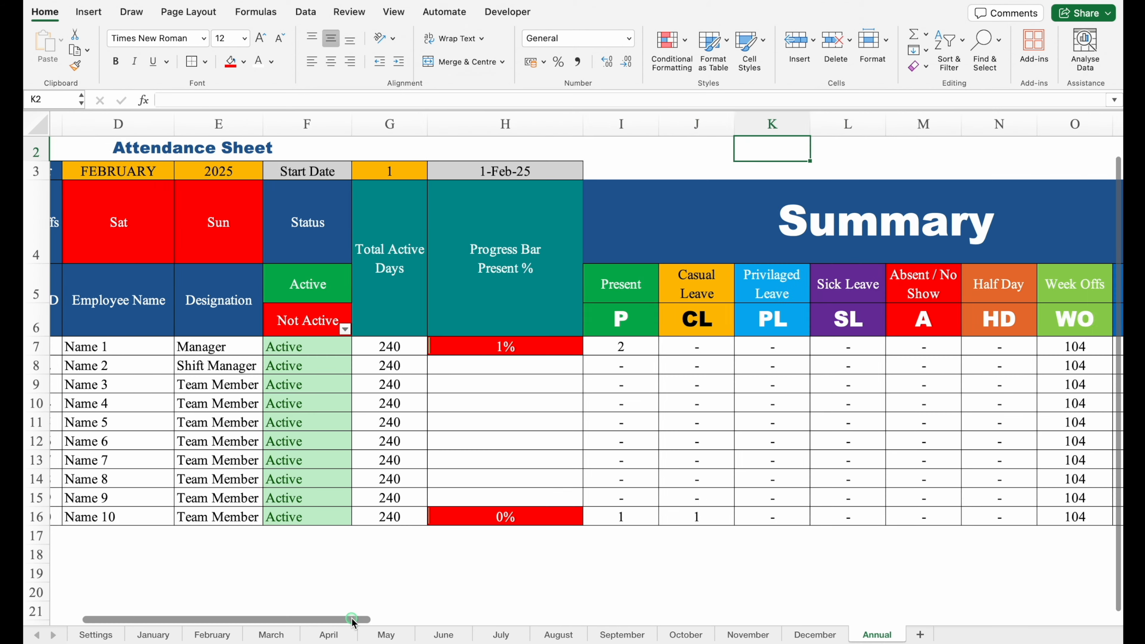
Unmerge the Total Active Days and Progress Bar Present % headers and move them from G4:H4 to G5:H5
drag(261, 619, 234, 619)
drag(496, 221, 613, 248)
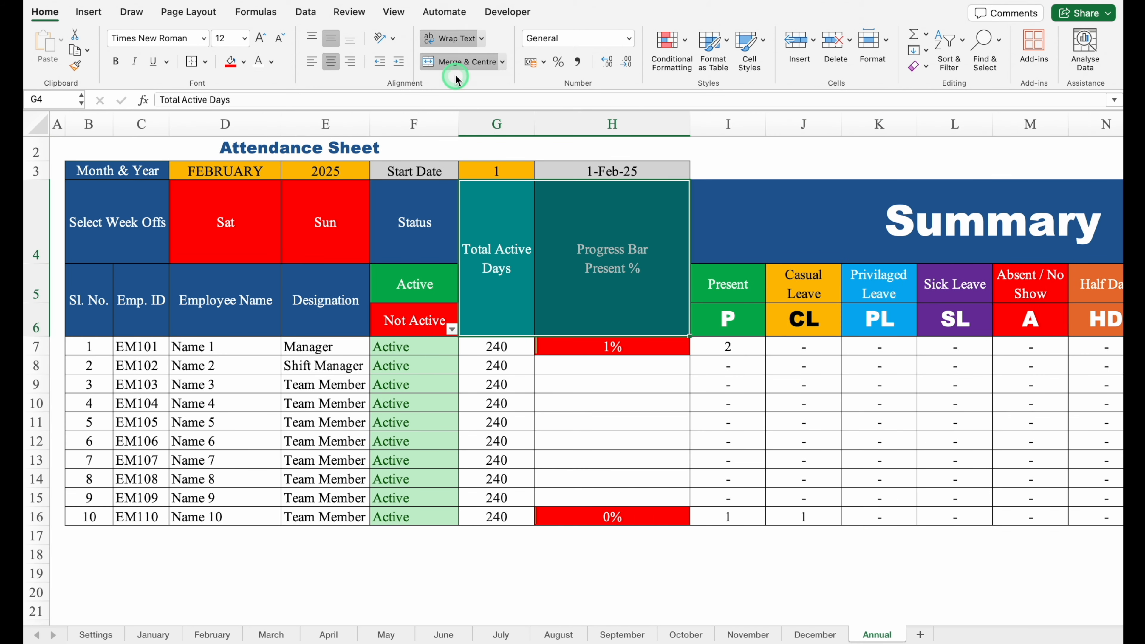
click(463, 62)
click(501, 221)
drag(501, 221, 566, 225)
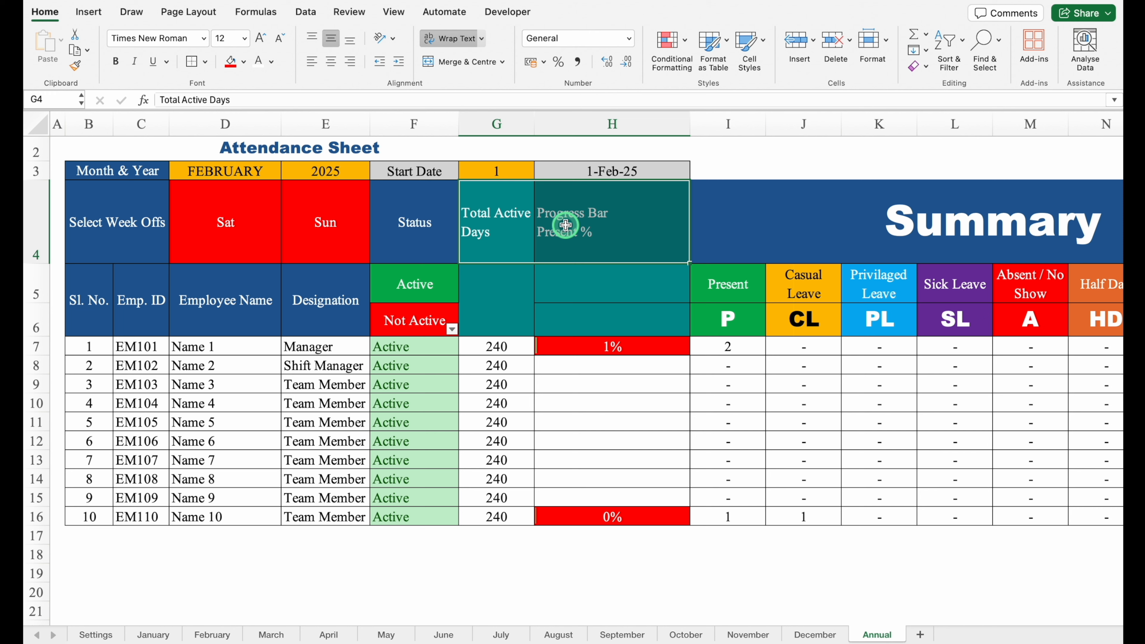
click(494, 283)
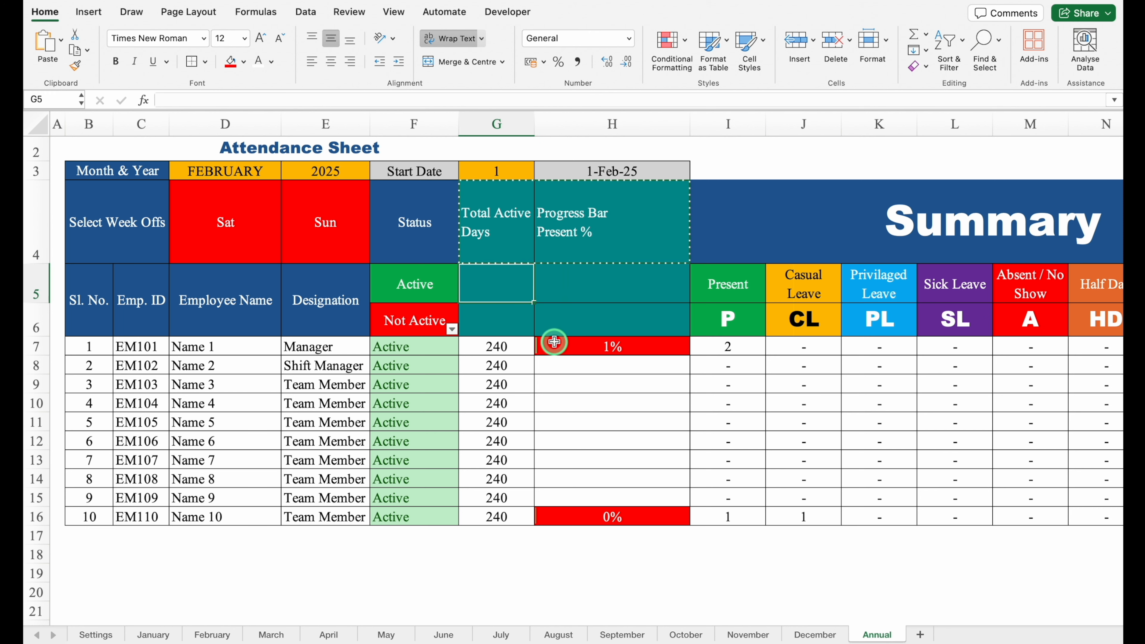
key(super+v)
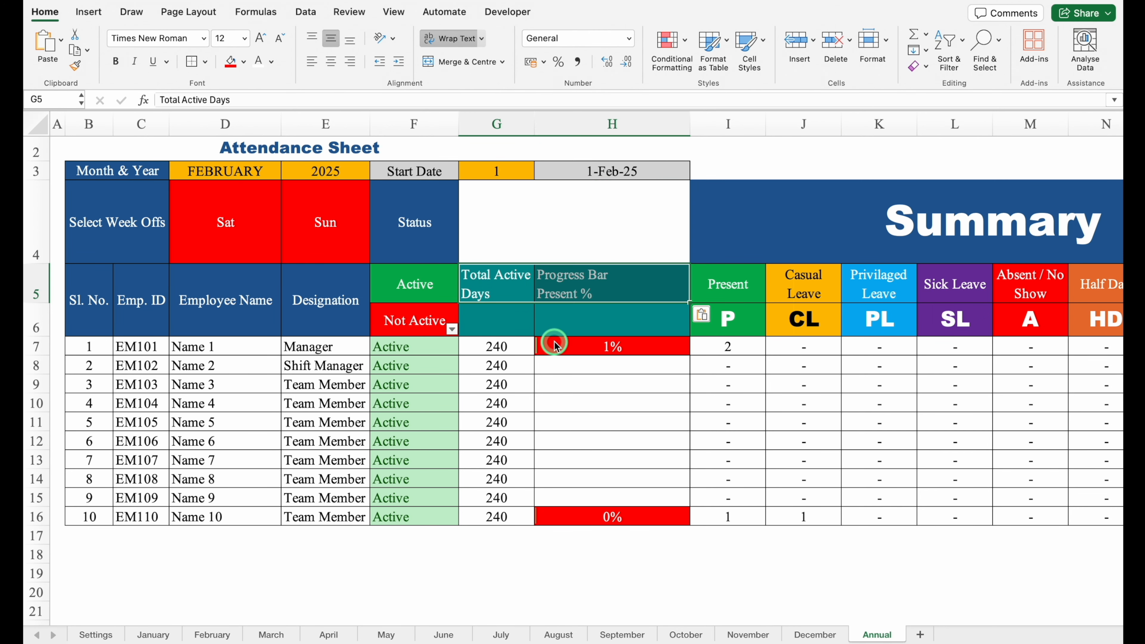
Merge and centre G5:G6 for the Total Active Days header and H5:H6 for the Progress Bar header
drag(516, 290, 512, 318)
click(467, 61)
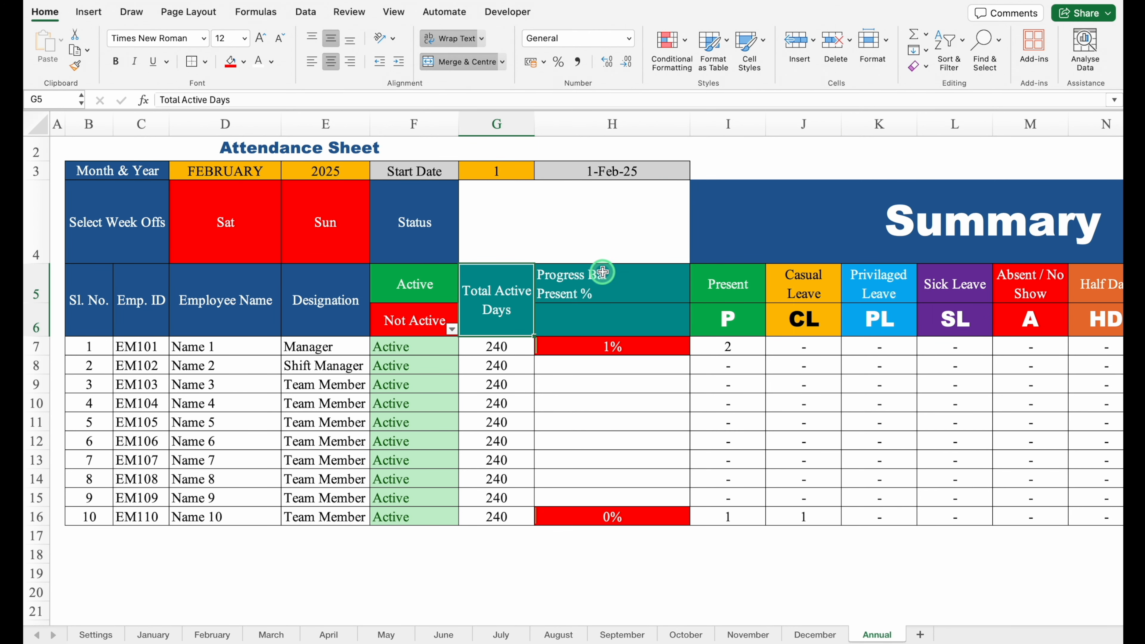
drag(603, 273, 606, 311)
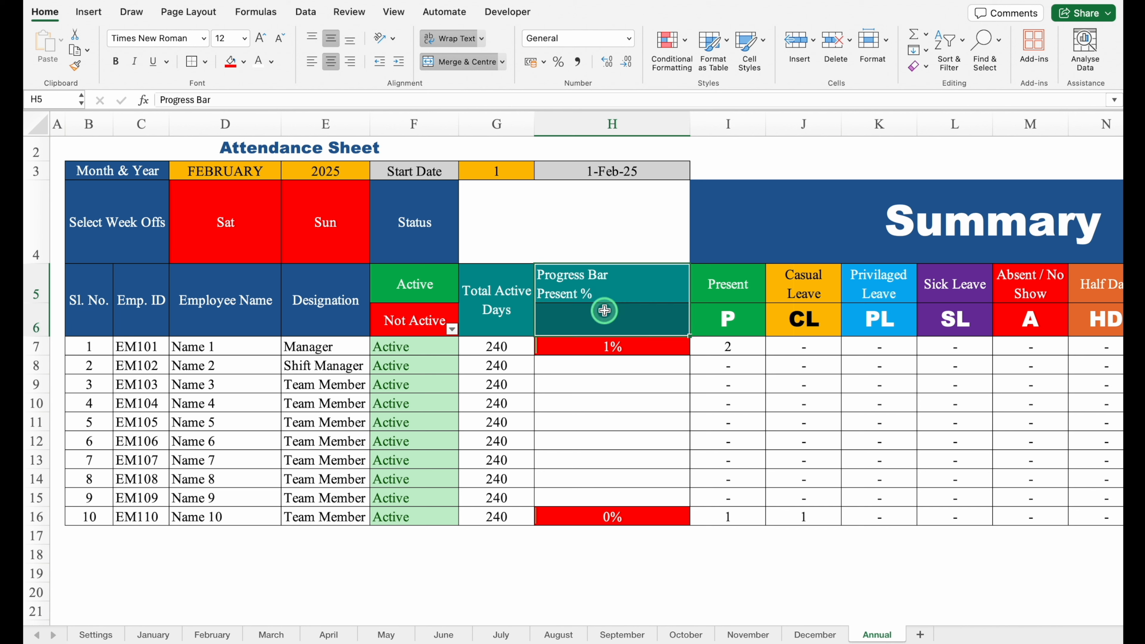
click(453, 65)
Delete rows 3 and 4, which hold the month, year and week-off settings, from the Annual sheet
drag(36, 171, 48, 229)
right_click(38, 199)
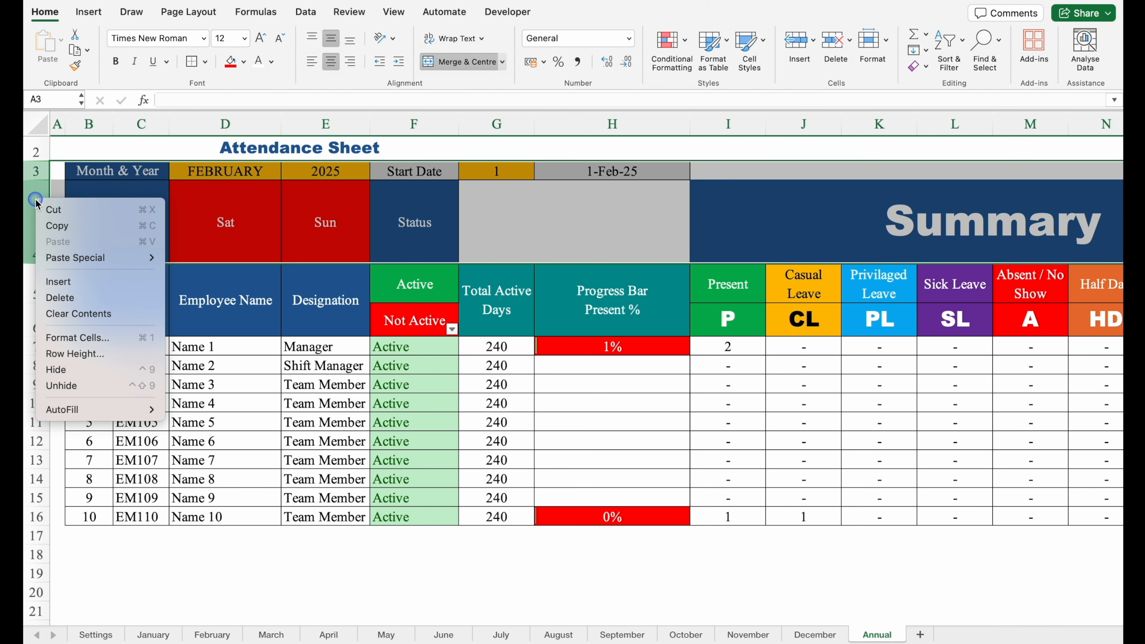
click(106, 300)
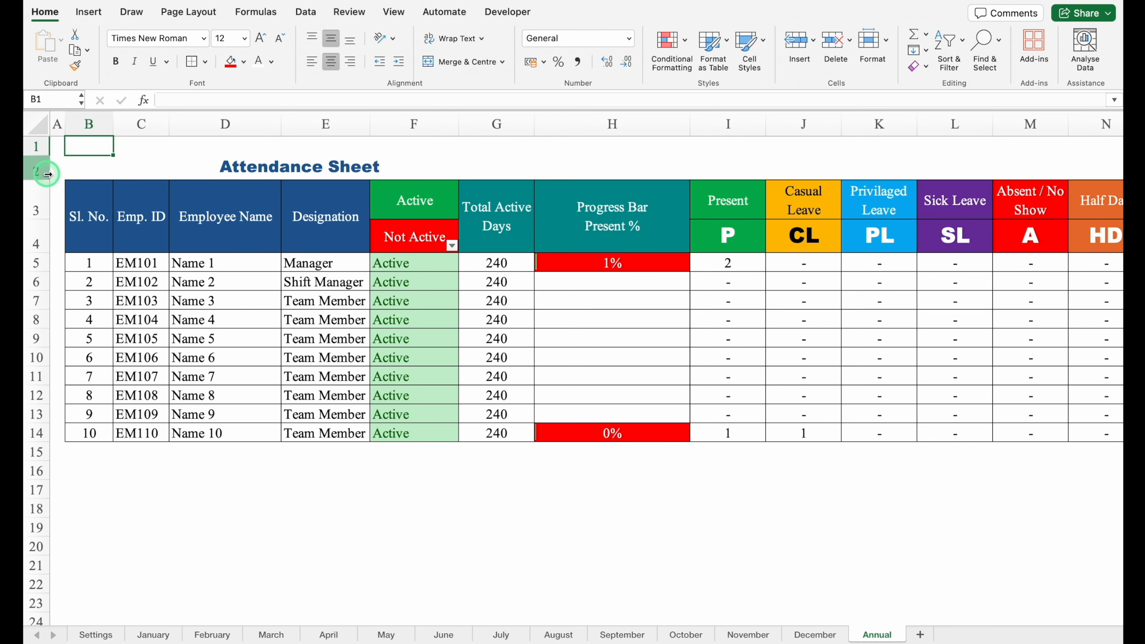
Make title row 2 taller and change the title in B2 to ANNUAL SUMMARY
drag(36, 182, 36, 212)
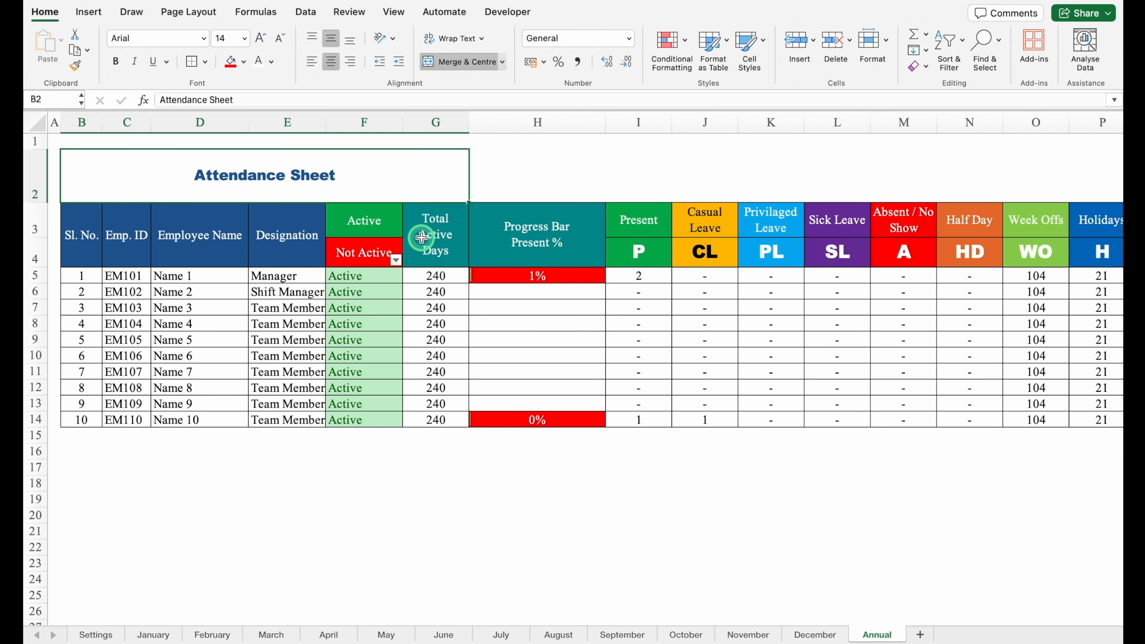
text(A)
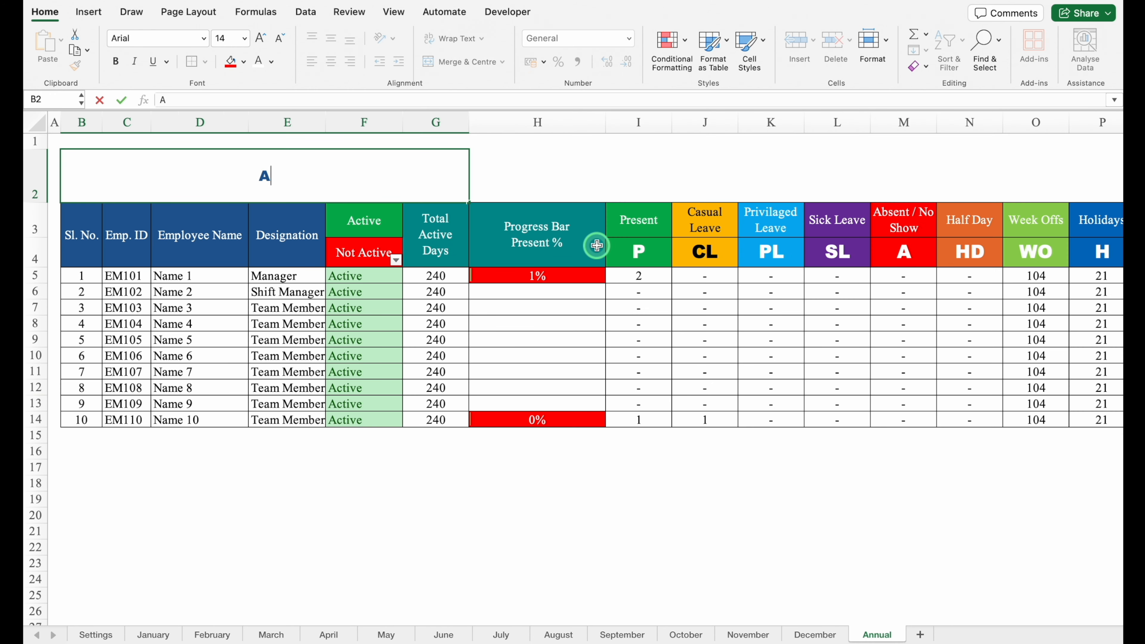
text(NNUAL SUMMARY)
key(Return)
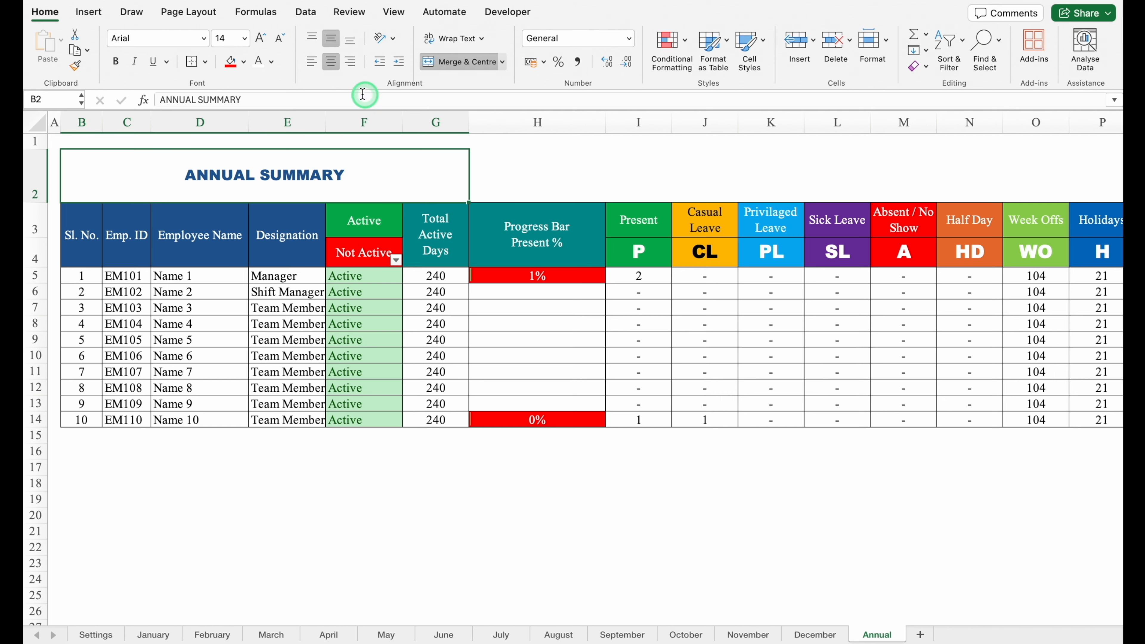
Enlarge the font of the ANNUAL SUMMARY title by five size increments
click(263, 42)
click(263, 42)
click(263, 41)
click(263, 42)
click(263, 42)
click(460, 538)
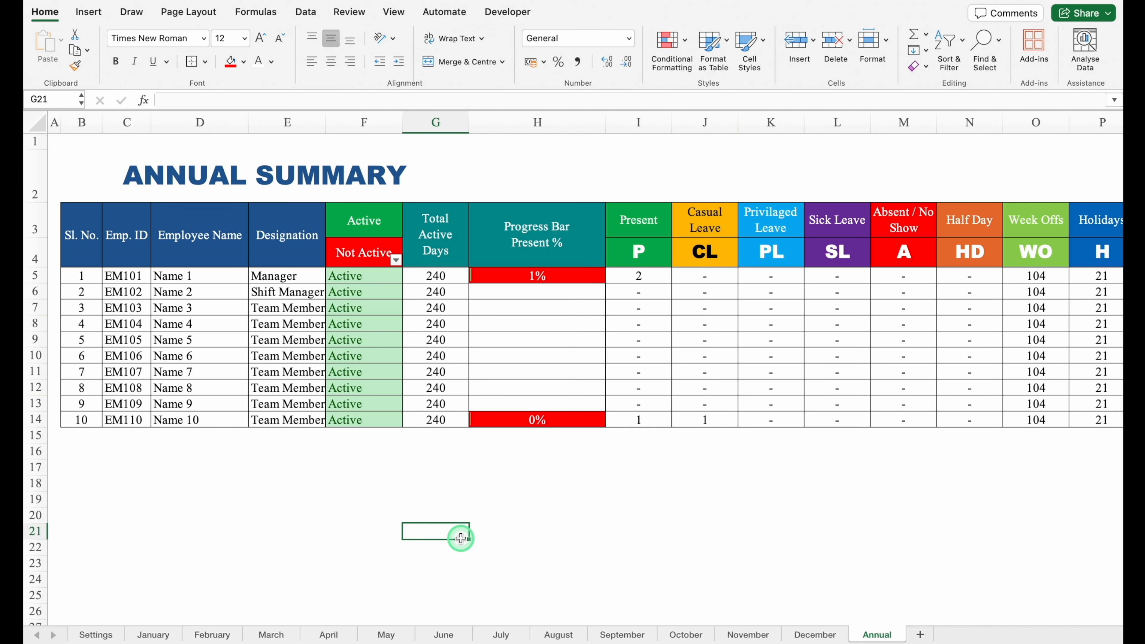